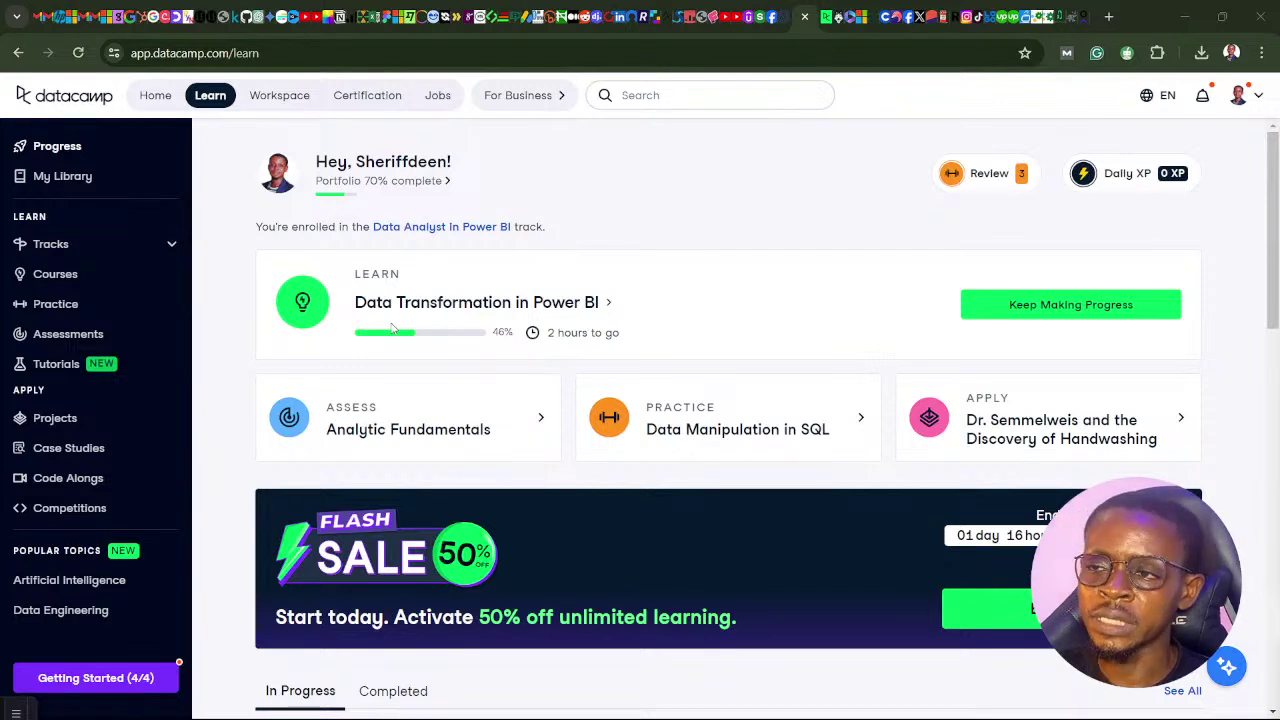
Browse the career tracks catalogue and open the Data Analyst in Power BI track
{"action": "left_click", "coordinate": [170, 246]}
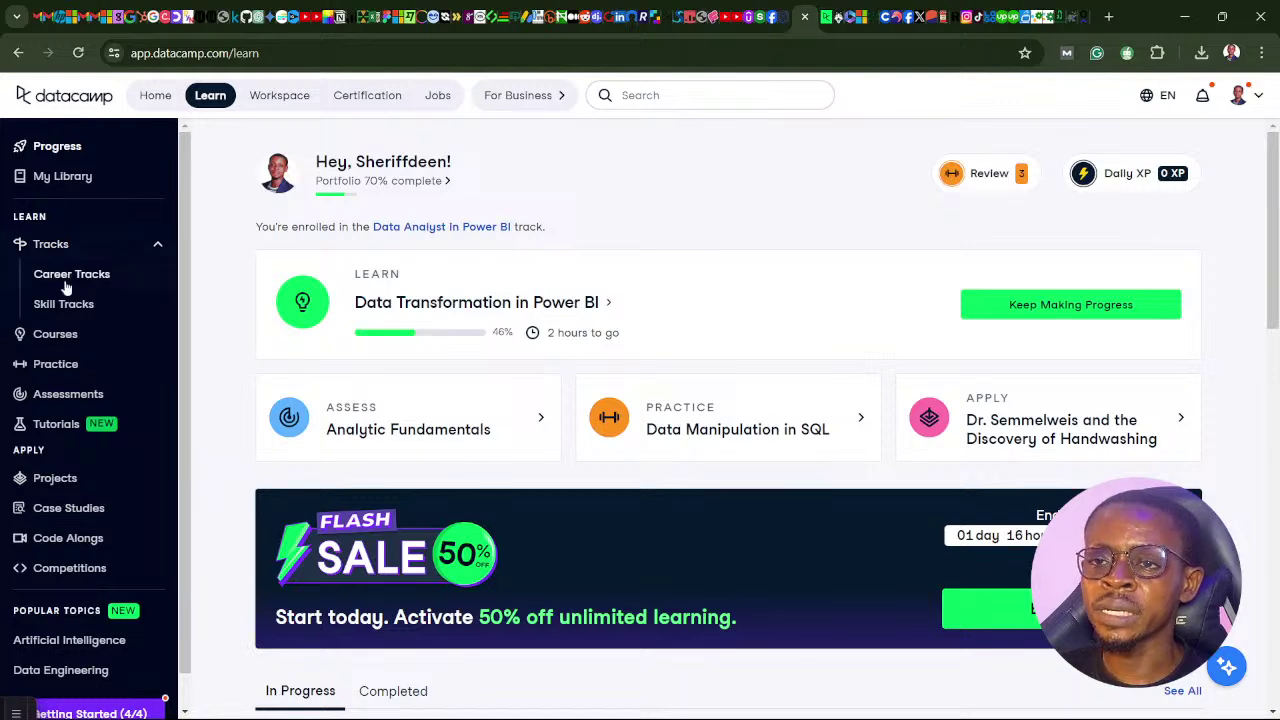
{"action": "left_click", "coordinate": [62, 284]}
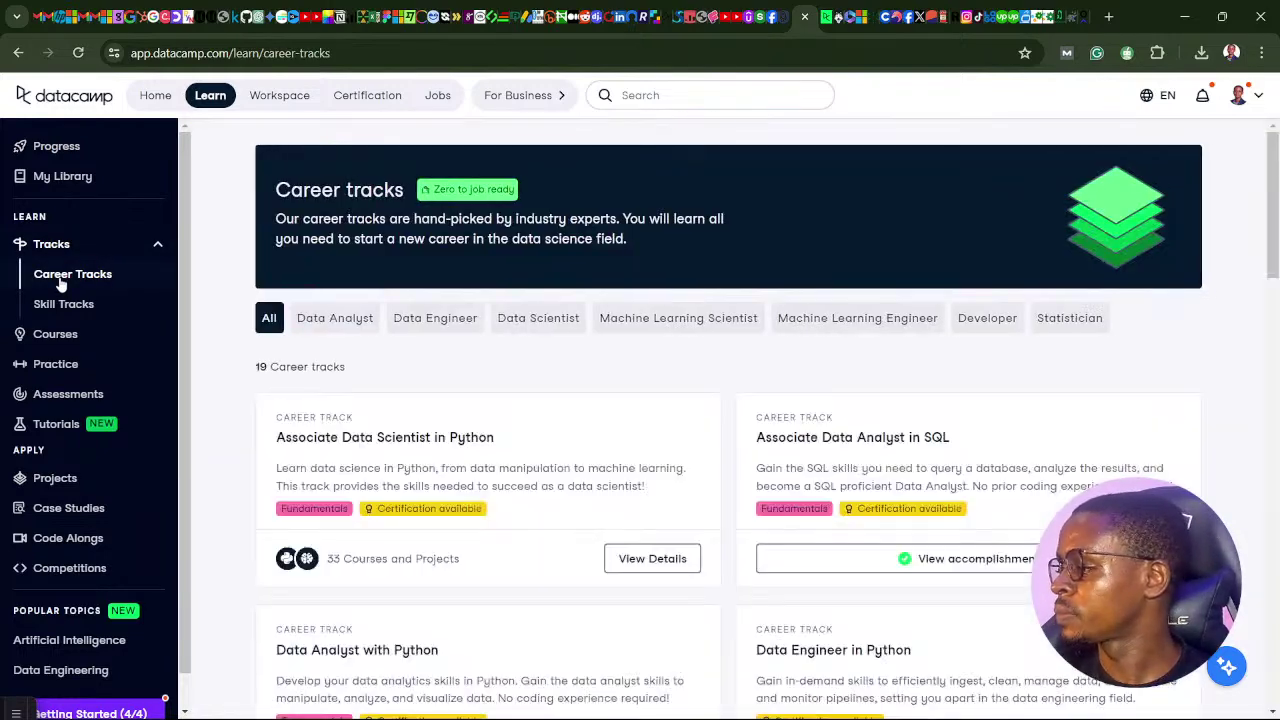
{"action": "scroll", "coordinate": [551, 363], "scroll_direction": "down", "scroll_amount": 5}
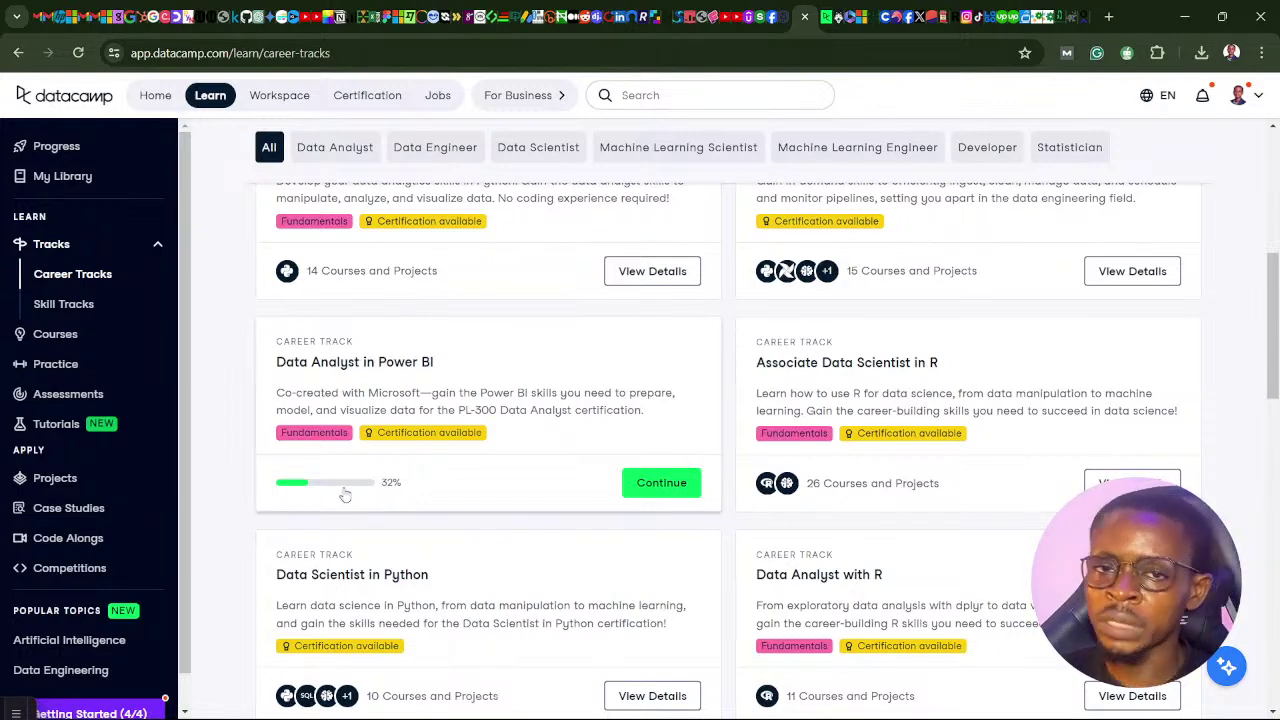
{"action": "scroll", "coordinate": [1023, 320], "scroll_direction": "up", "scroll_amount": 4}
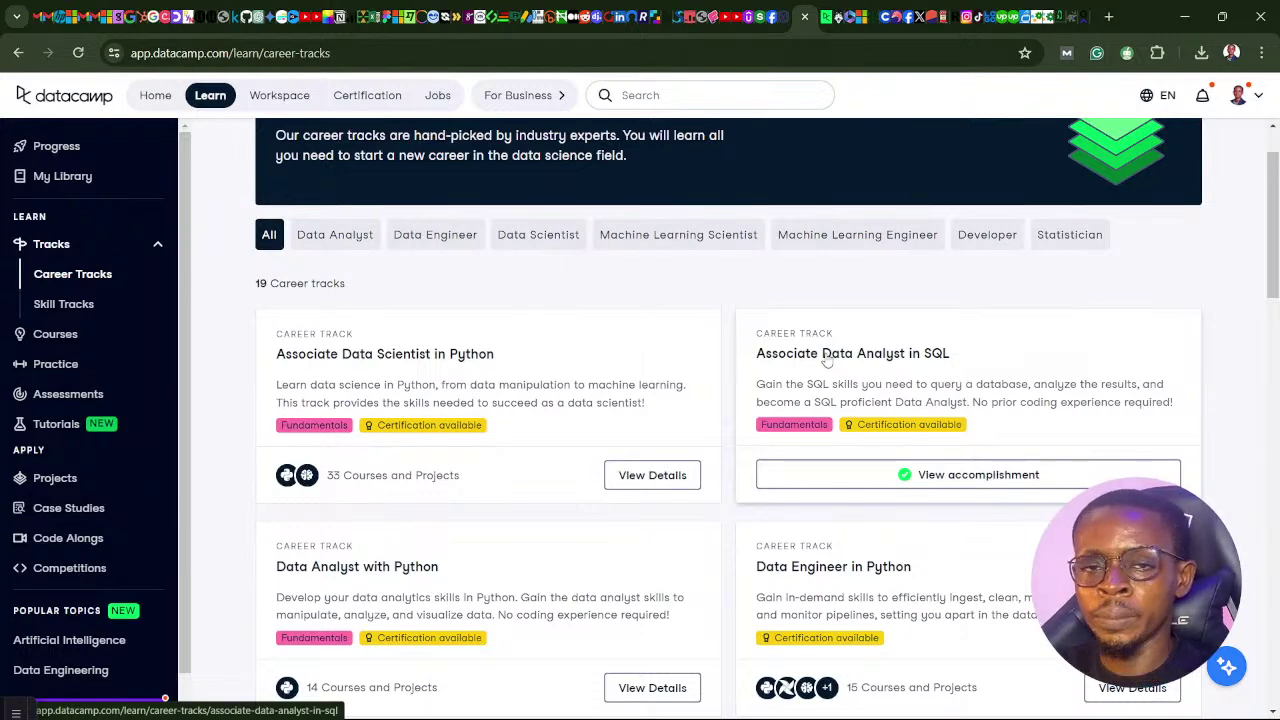
{"action": "scroll", "coordinate": [631, 403], "scroll_direction": "down", "scroll_amount": 3}
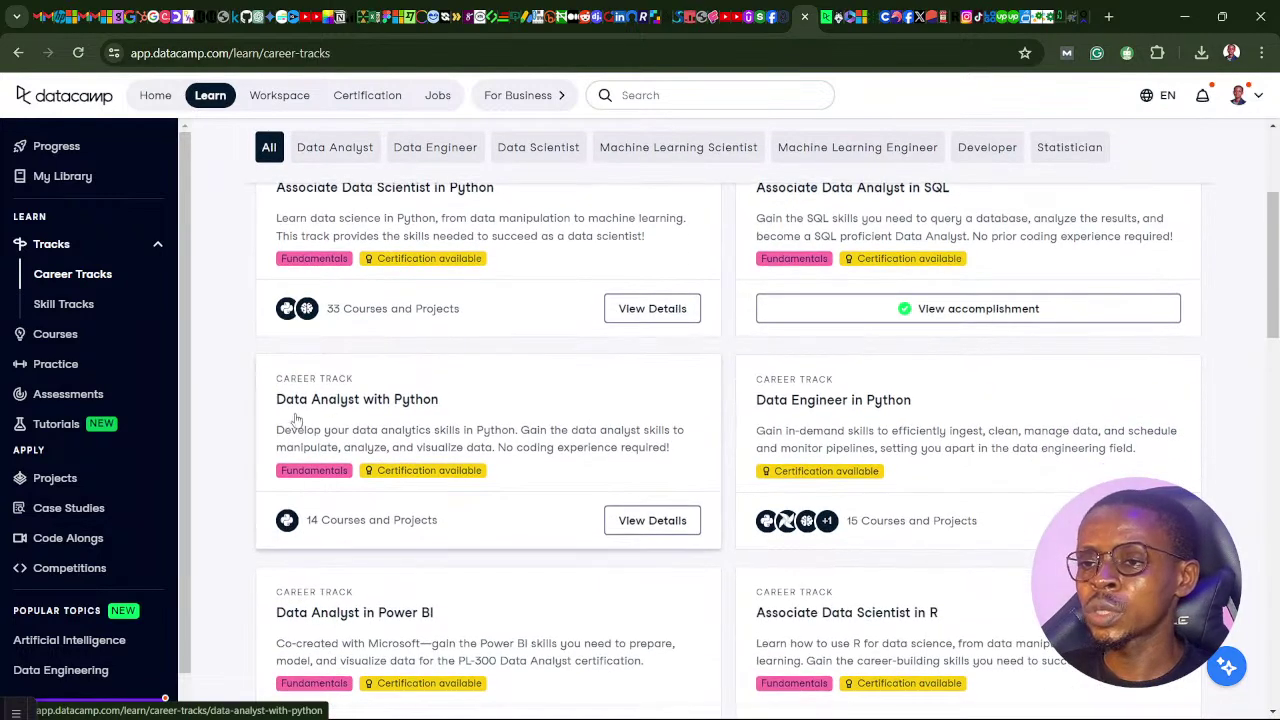
{"action": "scroll", "coordinate": [268, 433], "scroll_direction": "down", "scroll_amount": 3}
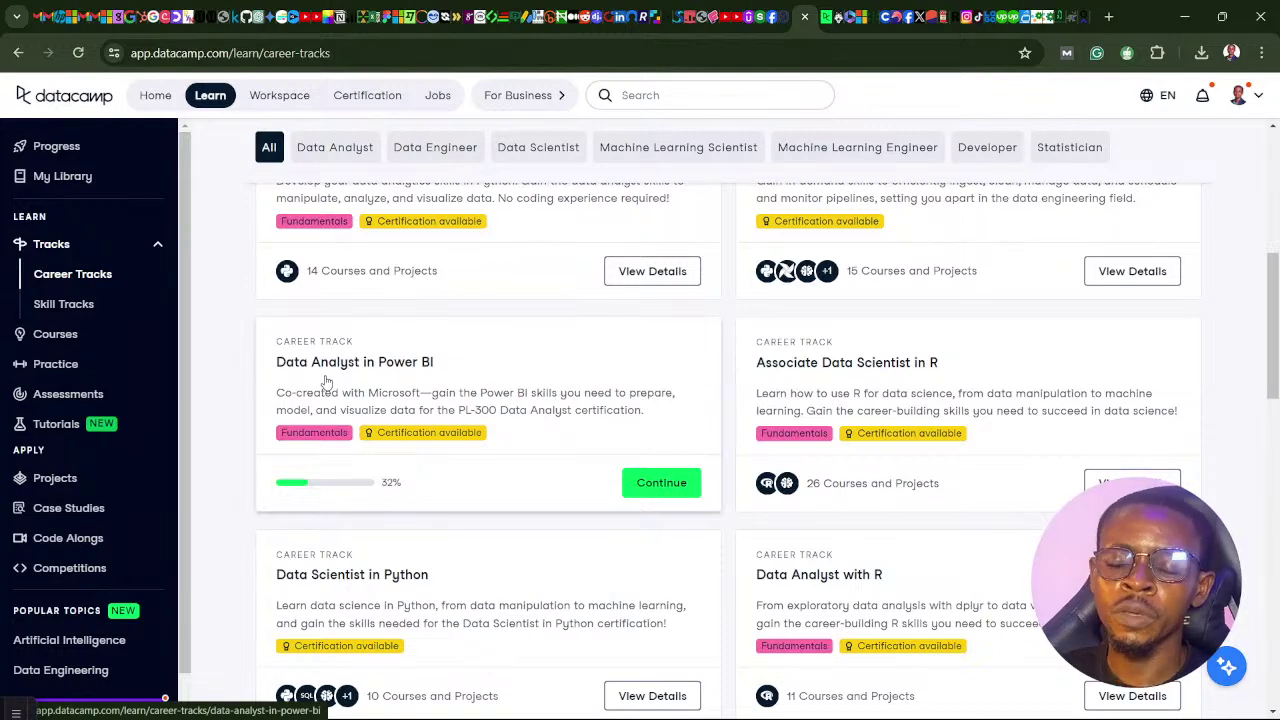
{"action": "scroll", "coordinate": [325, 382], "scroll_direction": "up", "scroll_amount": 2}
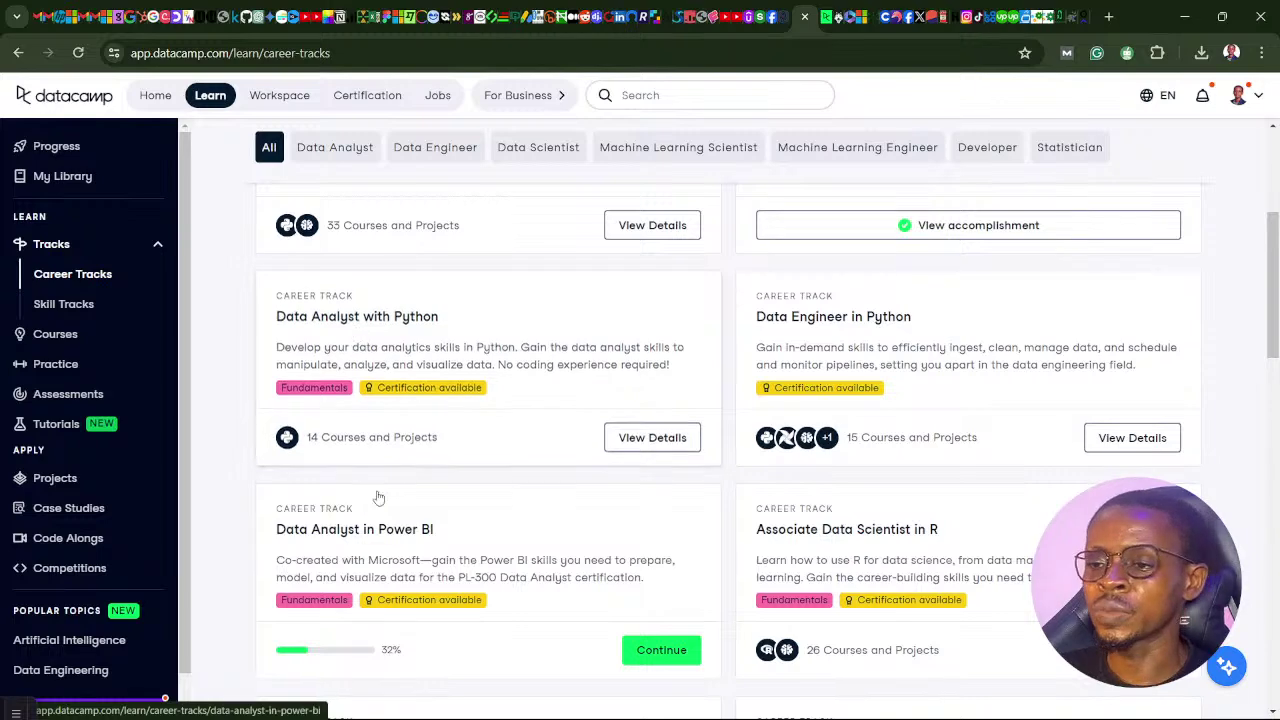
{"action": "left_click", "coordinate": [331, 538]}
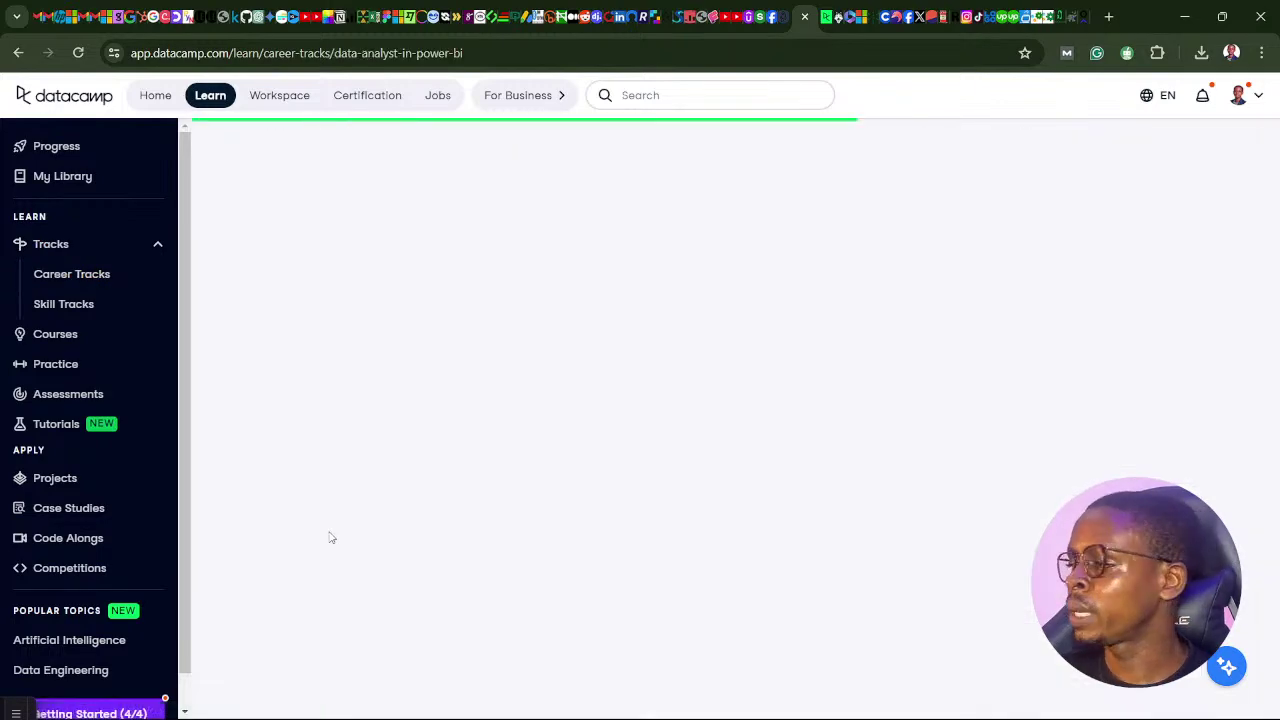
Review the track's courses, continue Data Transformation in Power BI, and play its Custom columns in Power Query video
{"action": "scroll", "coordinate": [676, 336], "scroll_direction": "down", "scroll_amount": 2}
{"action": "scroll", "coordinate": [640, 355], "scroll_direction": "down", "scroll_amount": 5}
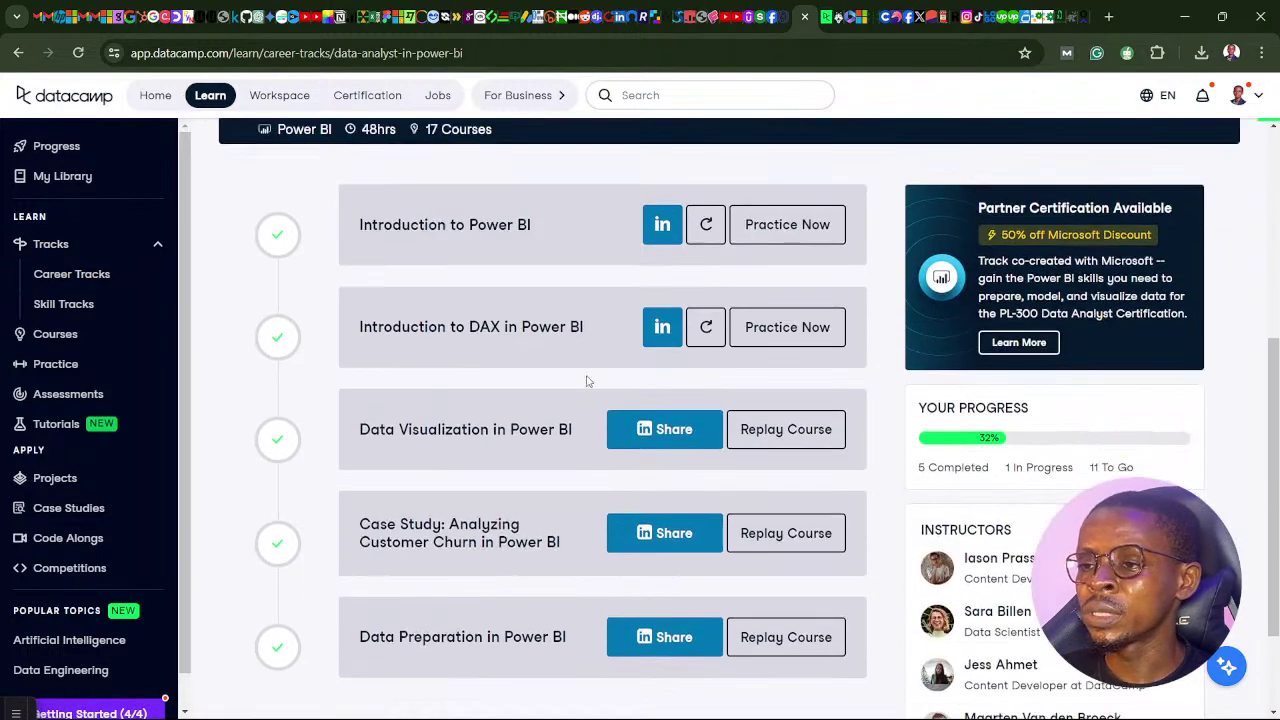
{"action": "left_click", "coordinate": [566, 607]}
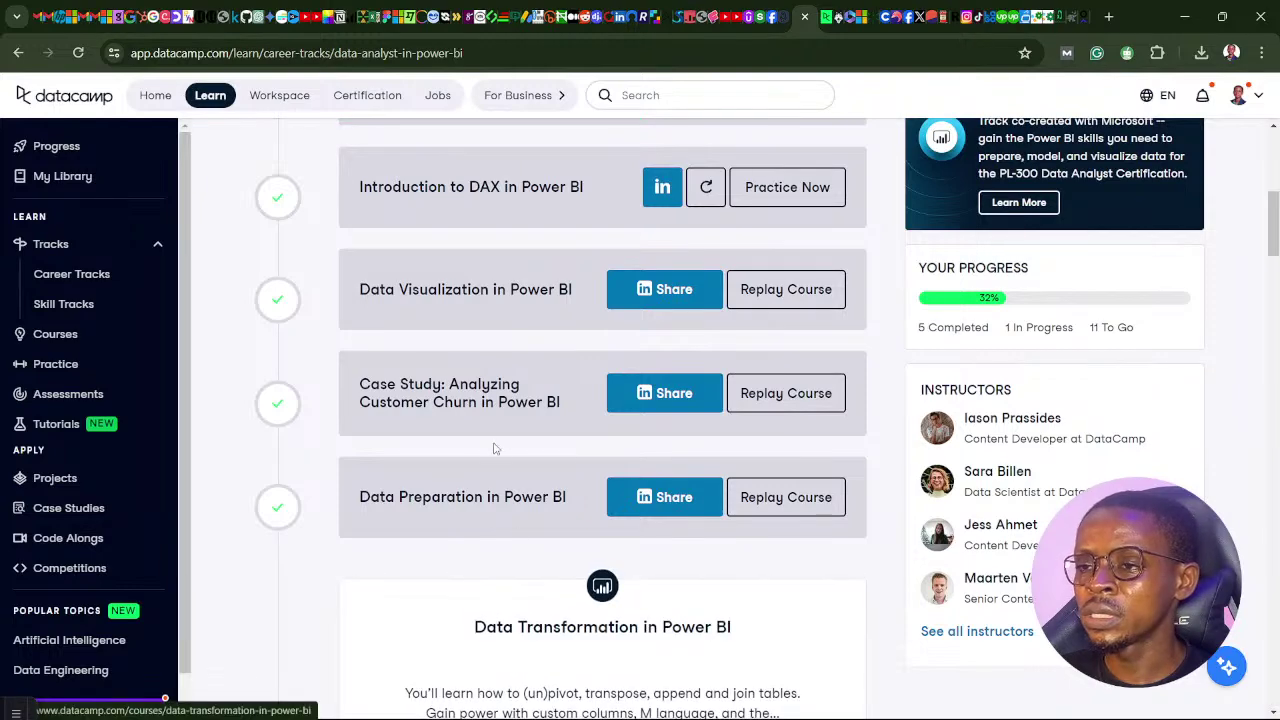
{"action": "scroll", "coordinate": [504, 397], "scroll_direction": "down", "scroll_amount": 1}
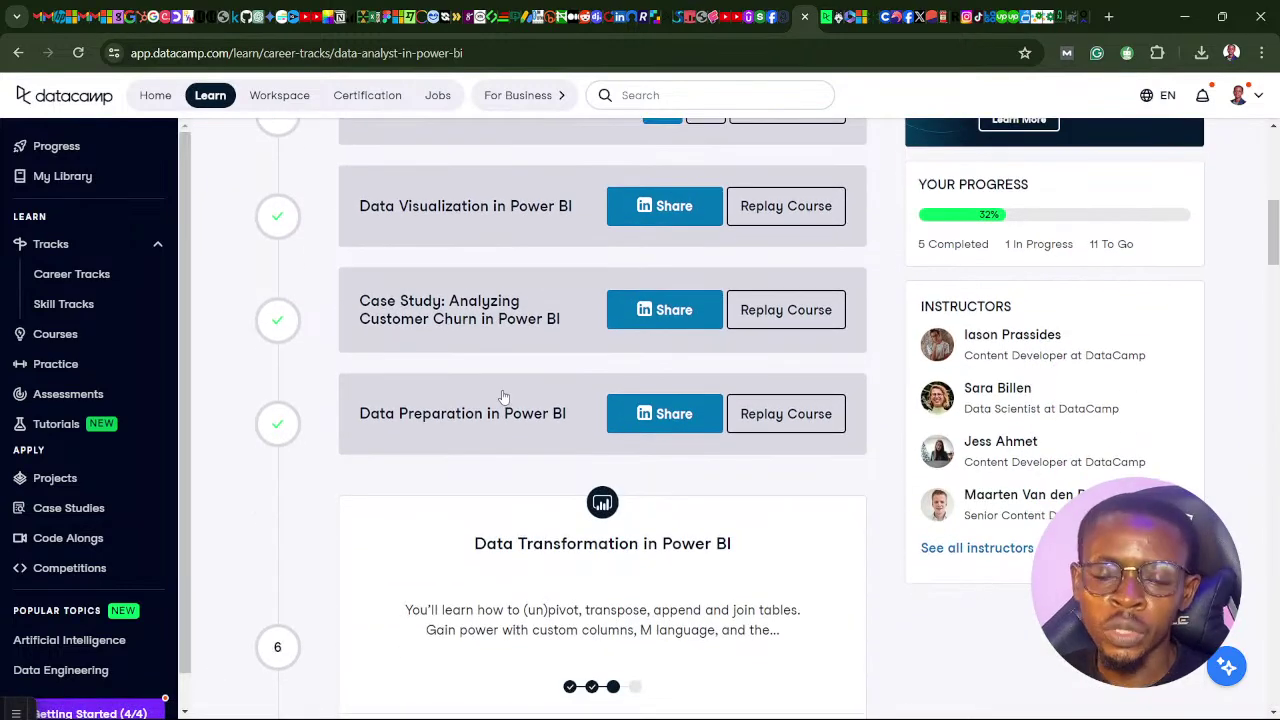
{"action": "scroll", "coordinate": [504, 397], "scroll_direction": "up", "scroll_amount": 2}
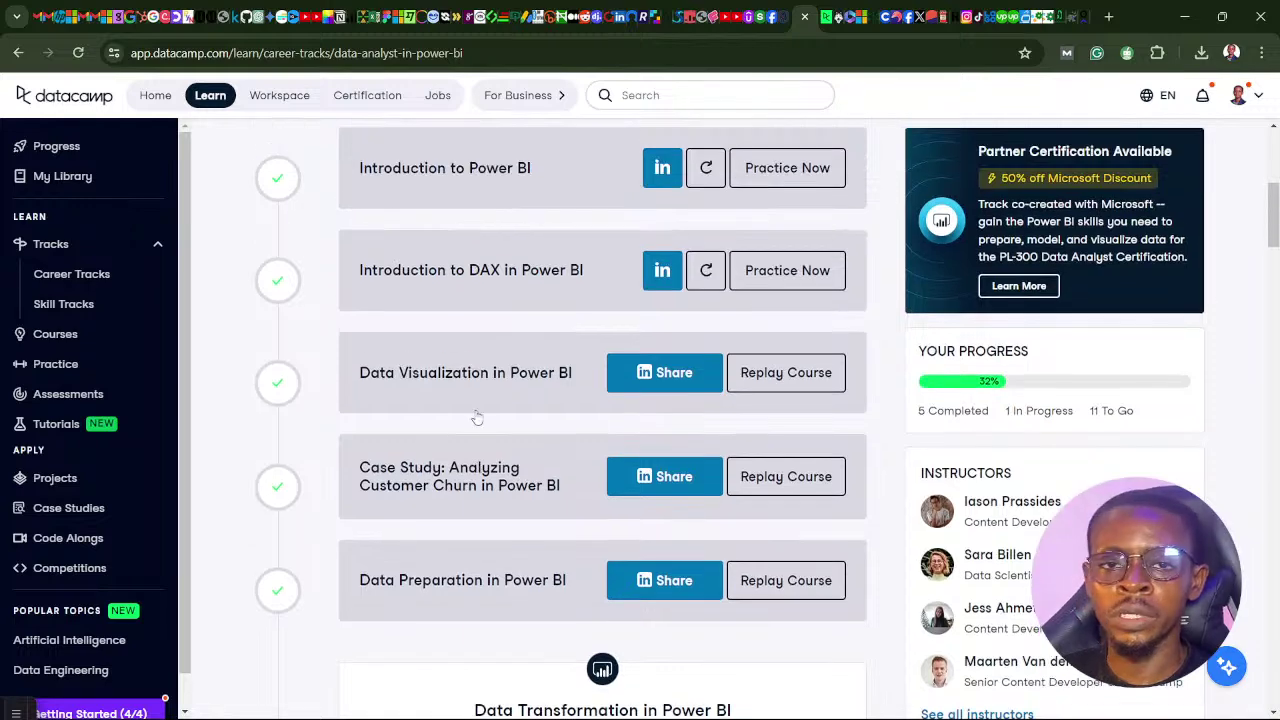
{"action": "scroll", "coordinate": [477, 418], "scroll_direction": "up", "scroll_amount": 1}
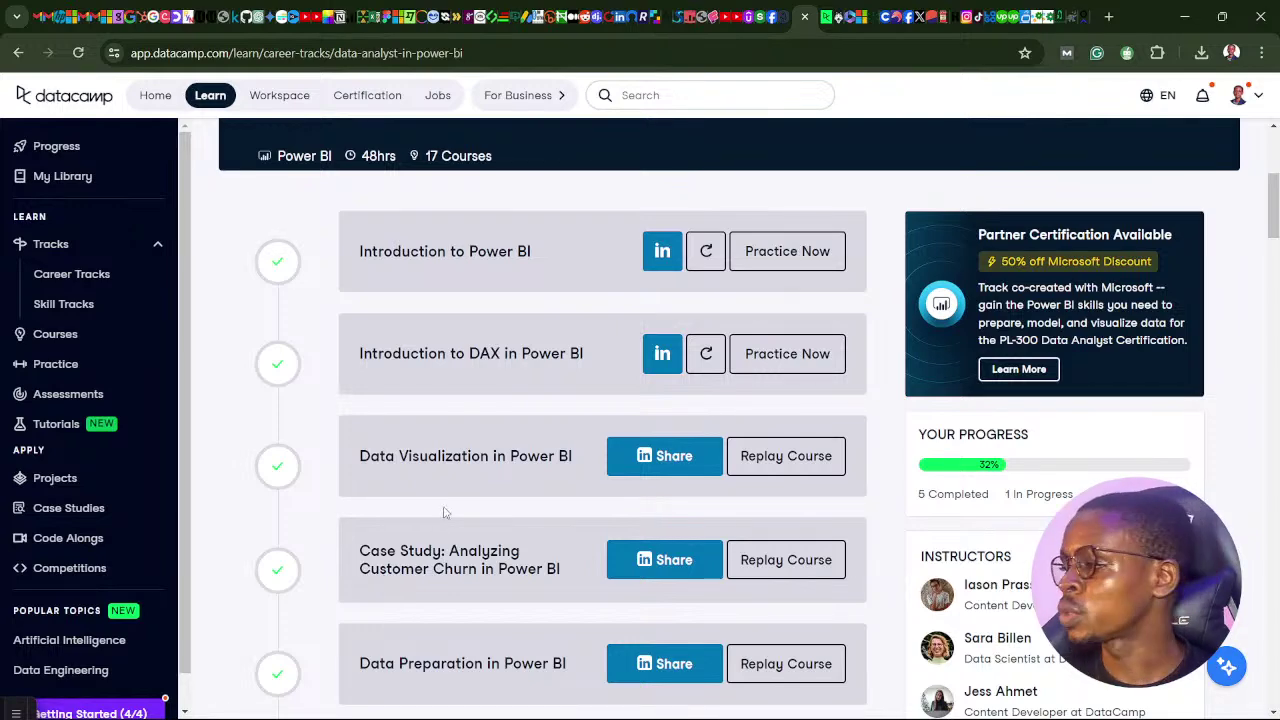
{"action": "scroll", "coordinate": [445, 512], "scroll_direction": "down", "scroll_amount": 5}
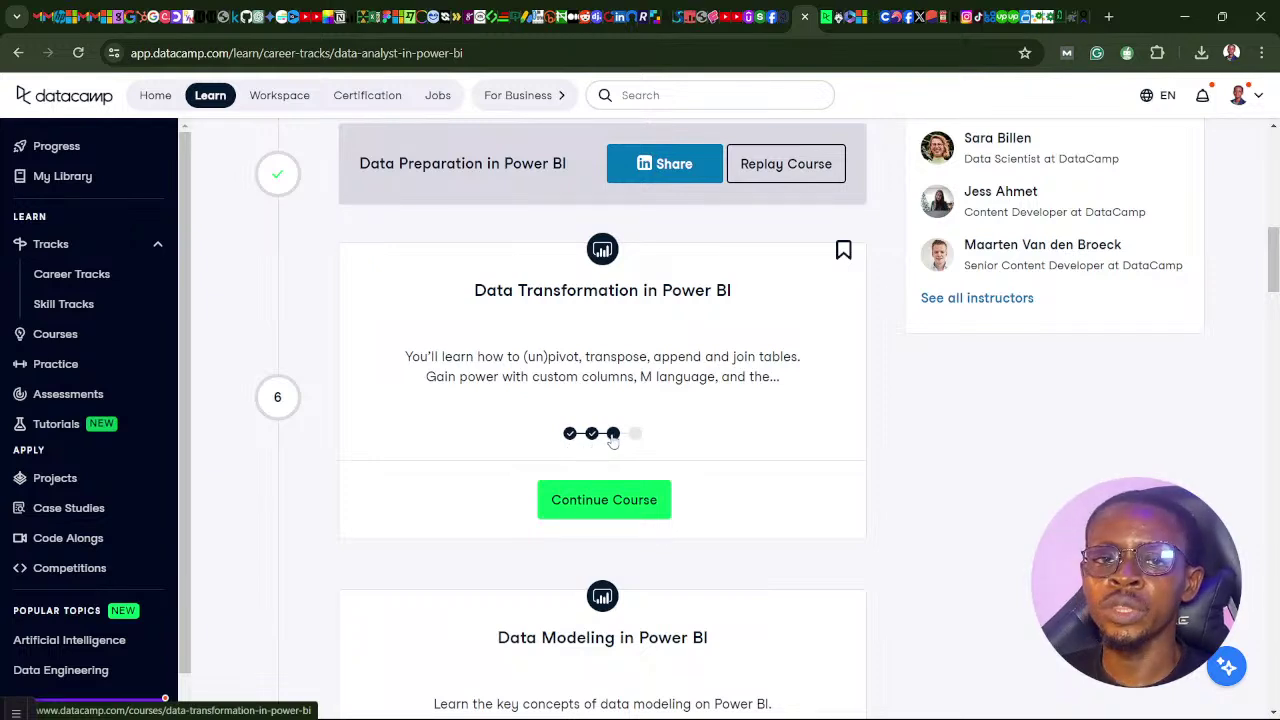
{"action": "left_click", "coordinate": [604, 501]}
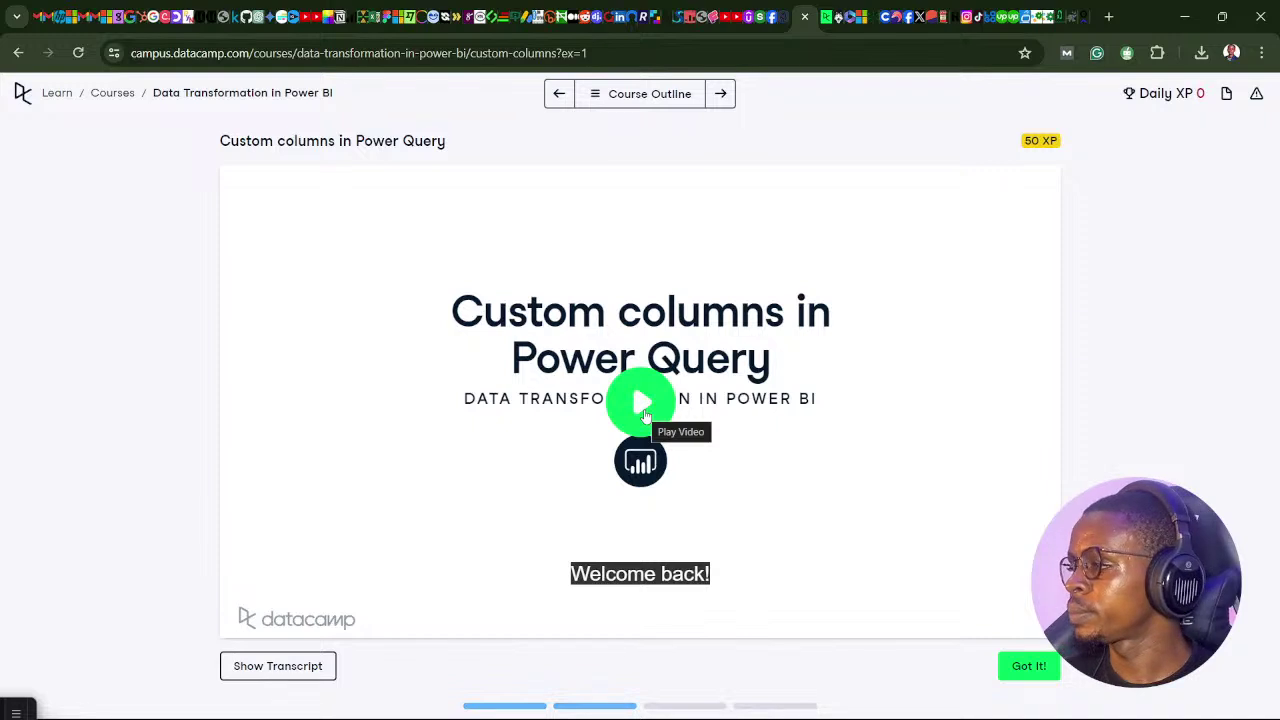
{"action": "left_click", "coordinate": [645, 415]}
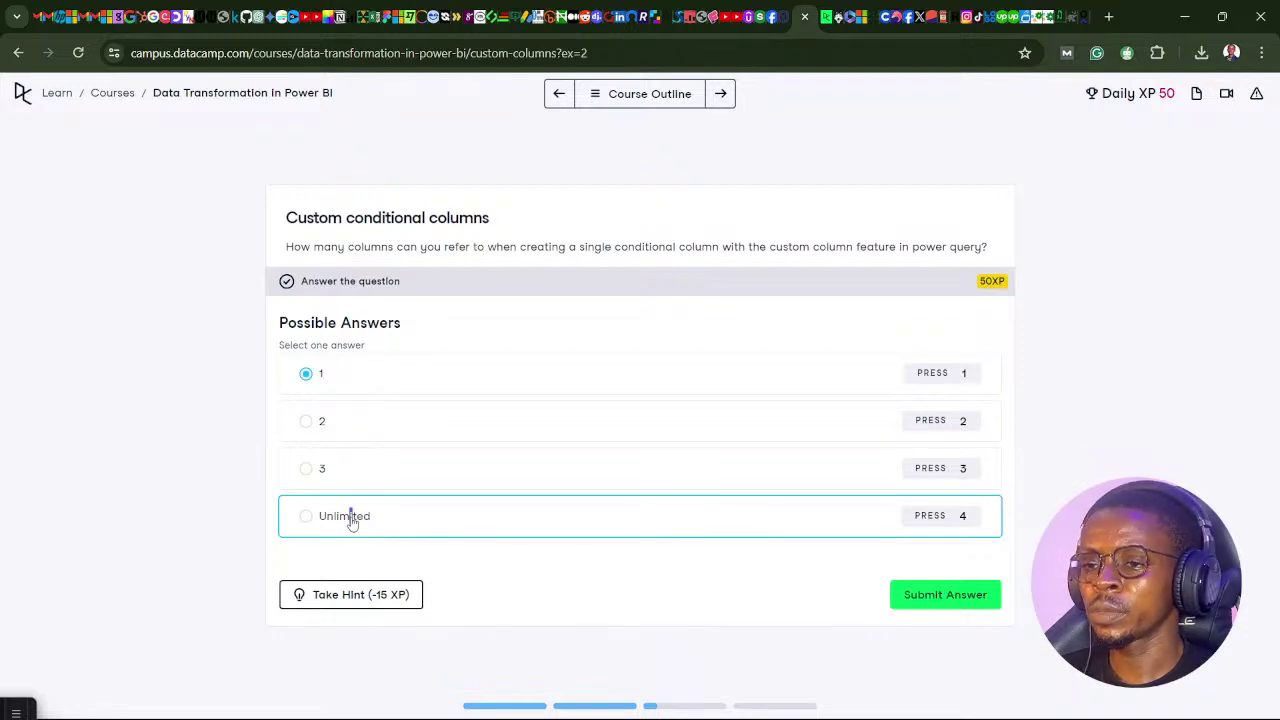
Submit "Unlimited" as the answer to the Custom conditional columns question and continue to the next lesson
{"action": "left_click", "coordinate": [308, 526]}
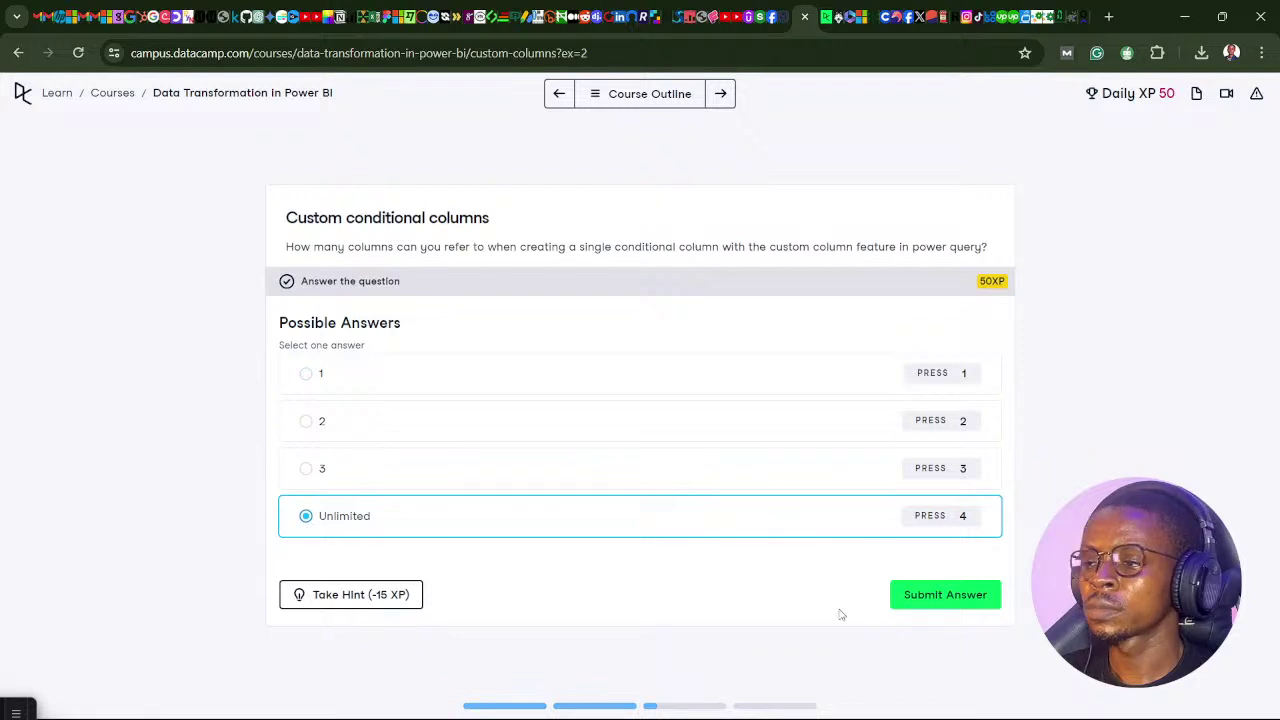
{"action": "left_click", "coordinate": [954, 595]}
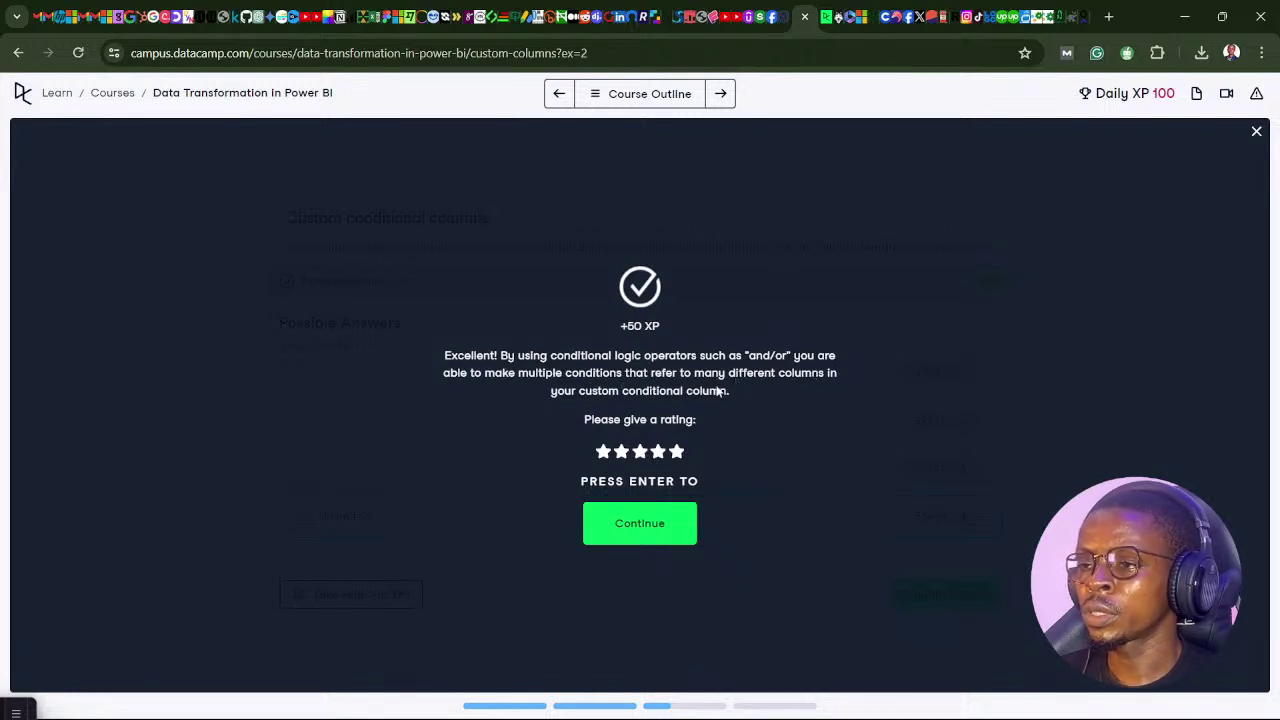
{"action": "left_click", "coordinate": [650, 537]}
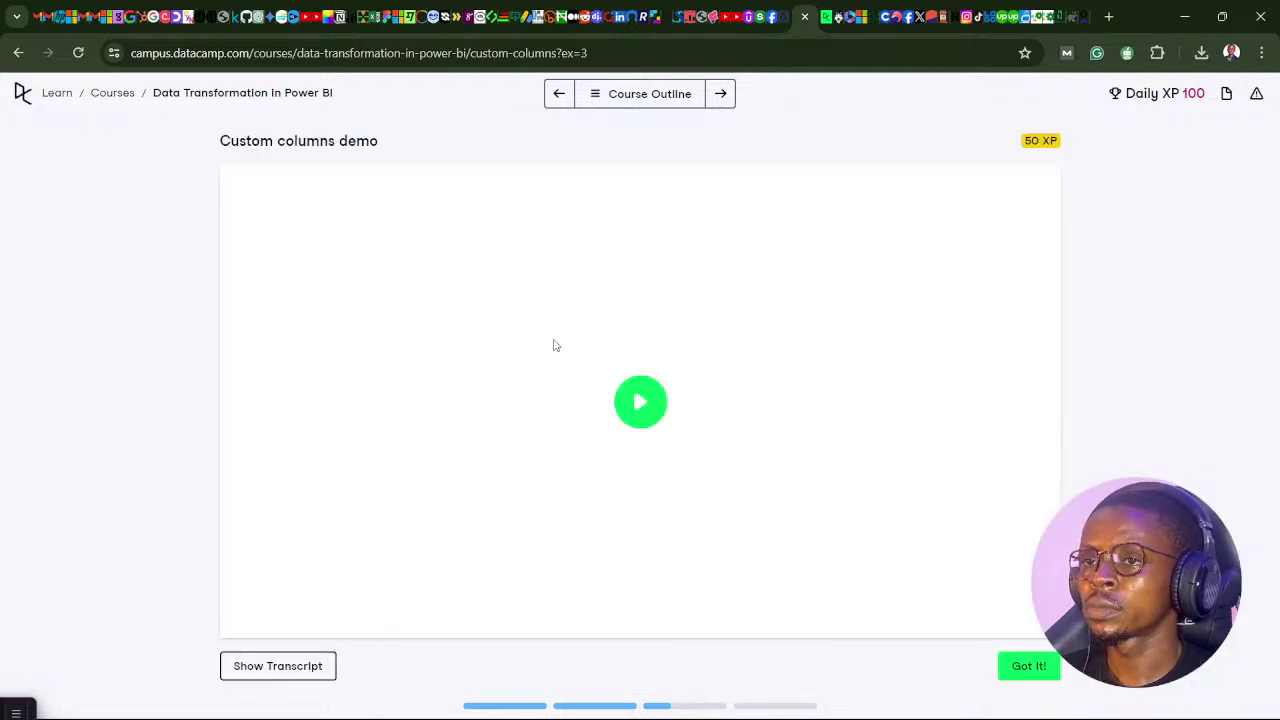
Check the Custom Columns chapter in the course outline, close it, and play the Custom columns demo video
{"action": "left_click", "coordinate": [597, 100]}
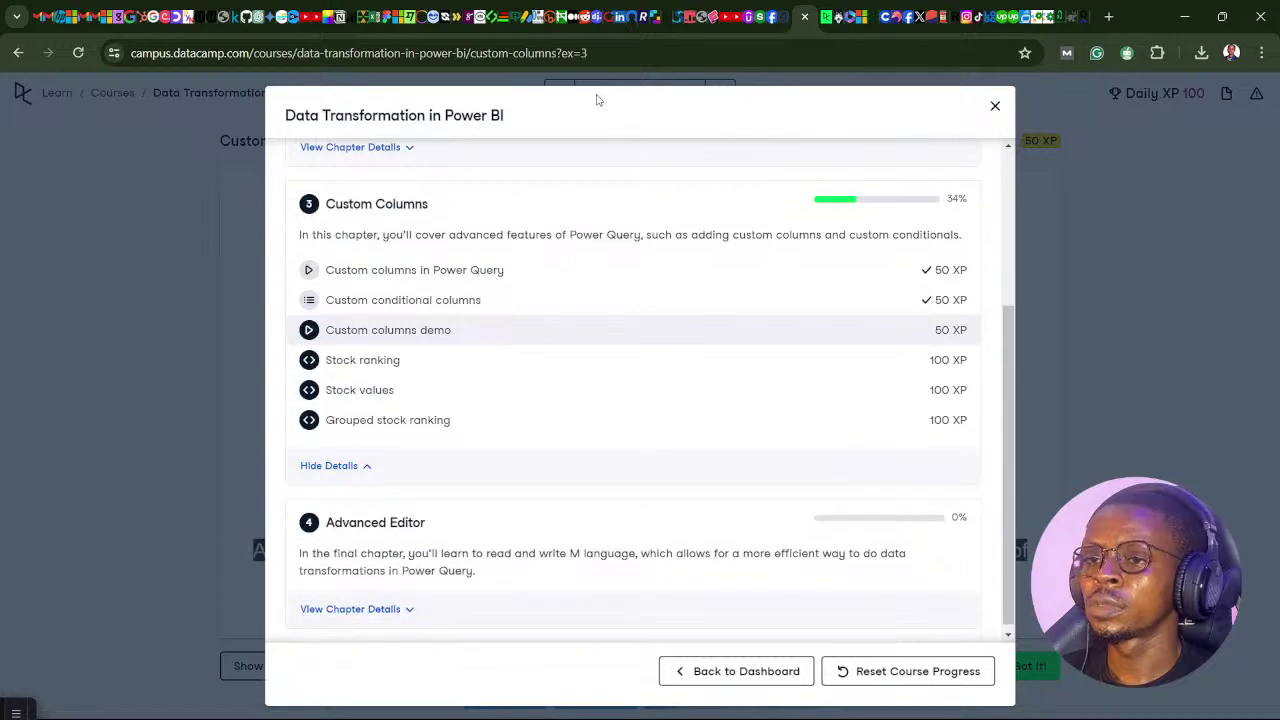
{"action": "left_click", "coordinate": [995, 106]}
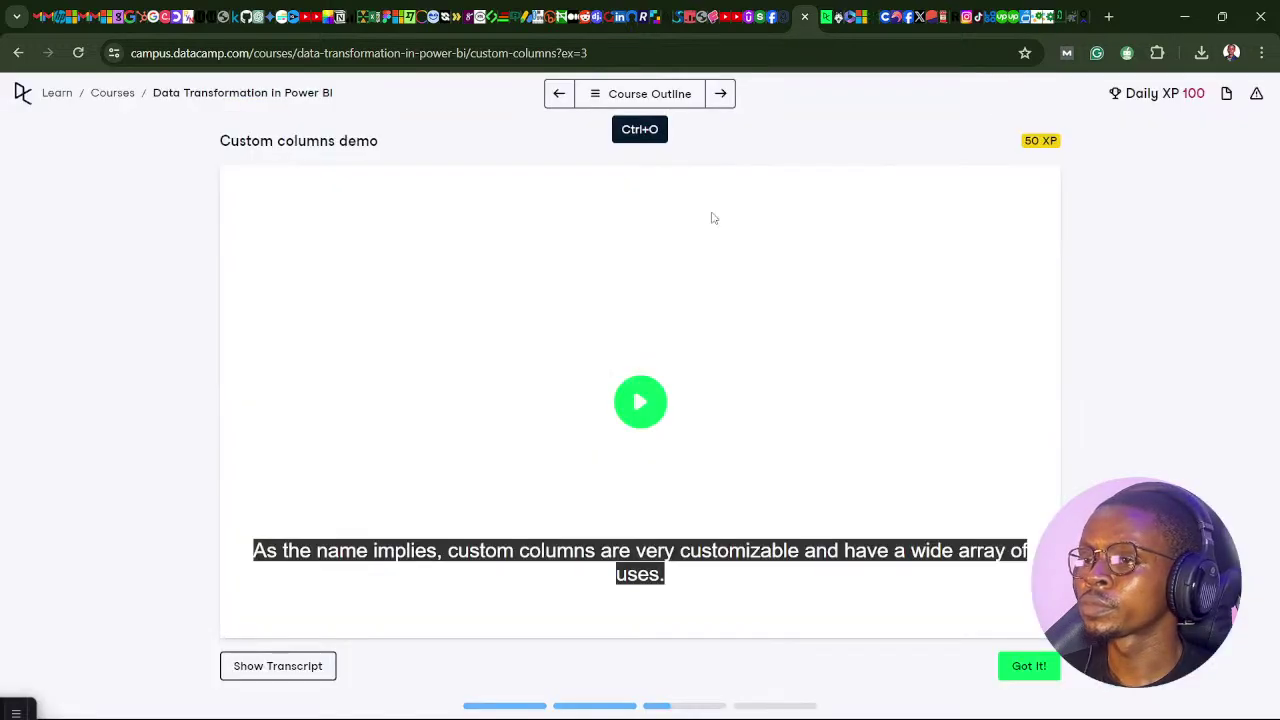
{"action": "left_click", "coordinate": [641, 408]}
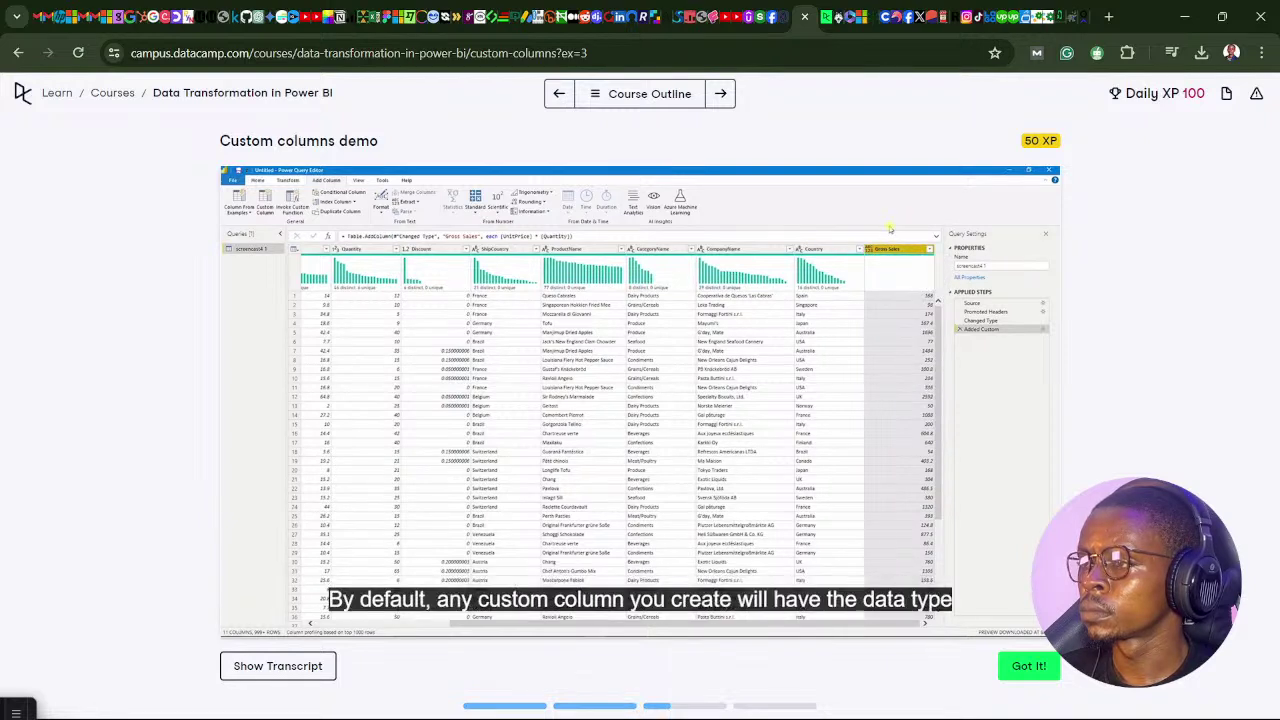
{"action": "mouse_move", "coordinate": [585, 512]}
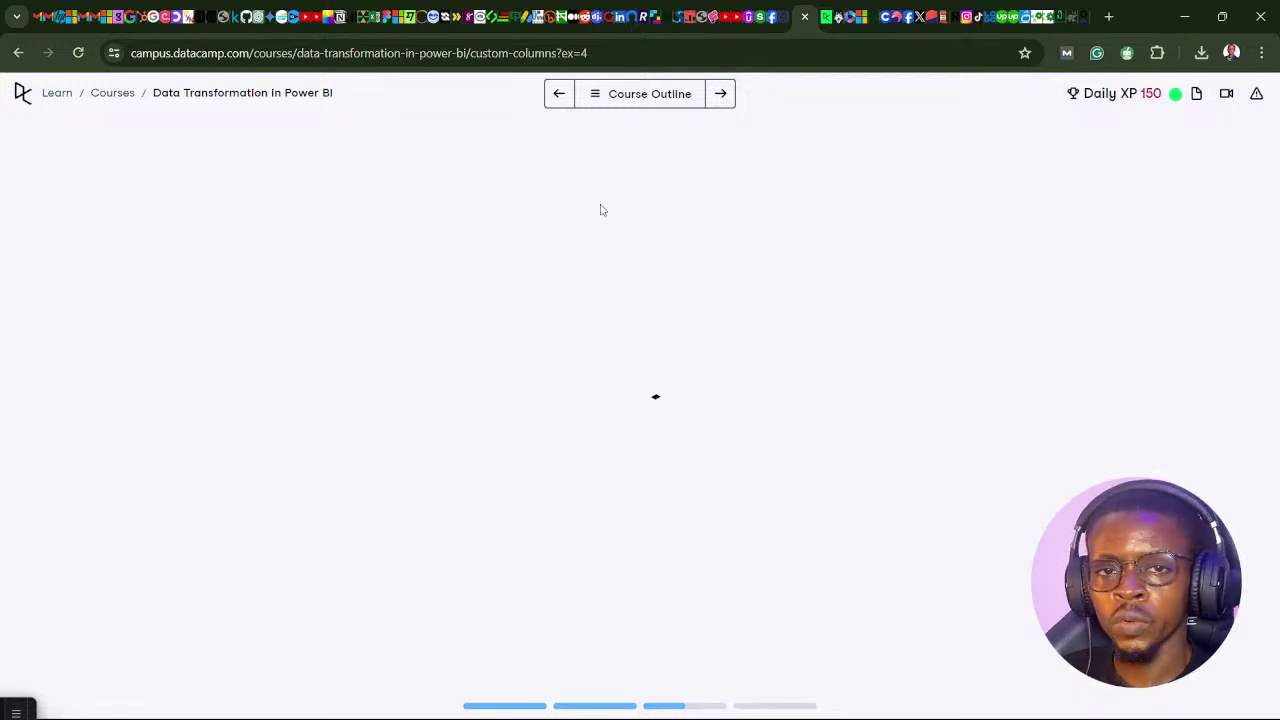
Check the remaining chapter exercises in the course outline and move the Stock ranking exercise panel toward the middle of the page
{"action": "left_click", "coordinate": [596, 101]}
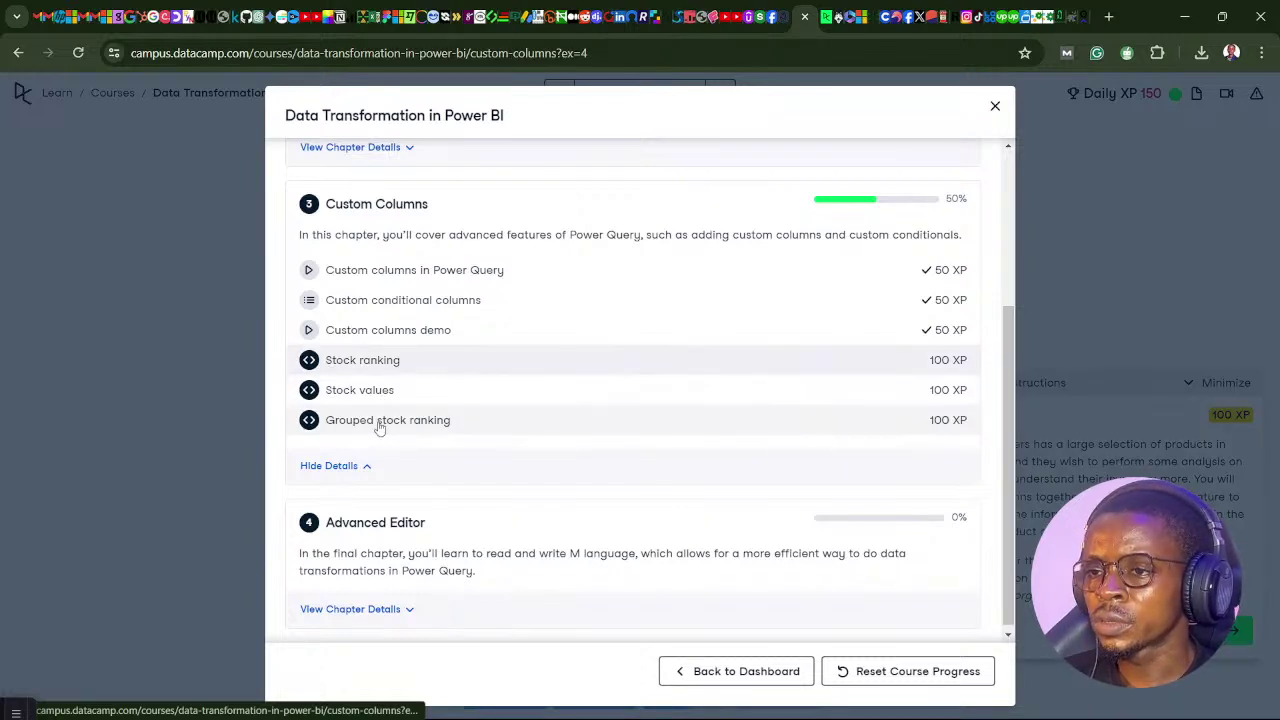
{"action": "left_click", "coordinate": [995, 106]}
{"action": "left_click_drag", "start_coordinate": [1090, 396], "coordinate": [512, 352]}
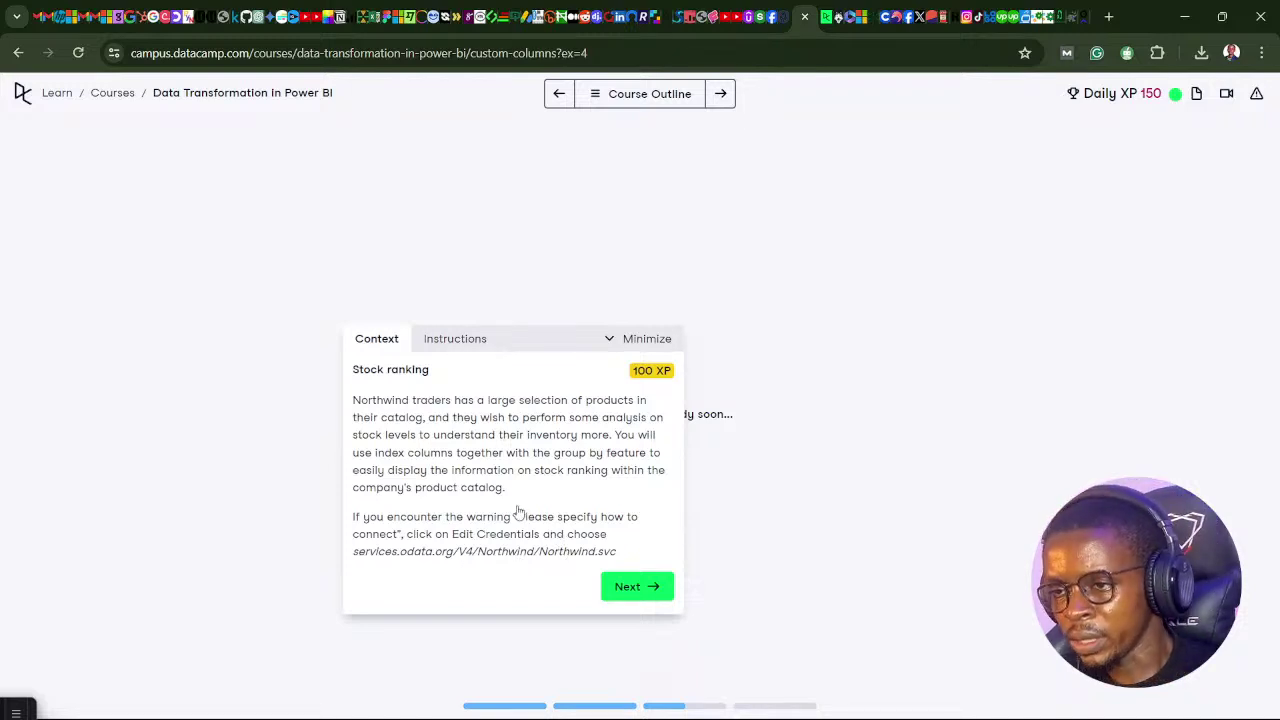
Read the Stock ranking exercise's context and first instruction, and check the 3_1_stock_ranking workbook in Power BI Desktop
{"action": "left_click", "coordinate": [629, 592]}
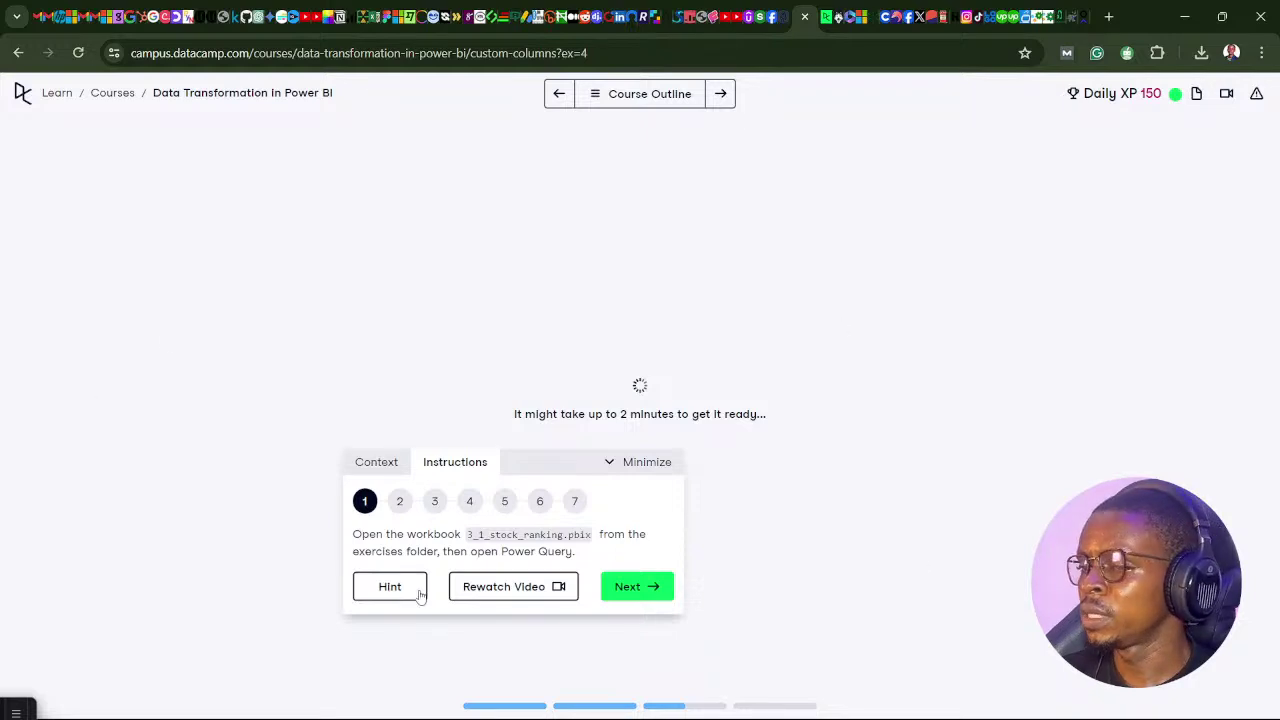
{"action": "left_click", "coordinate": [392, 466]}
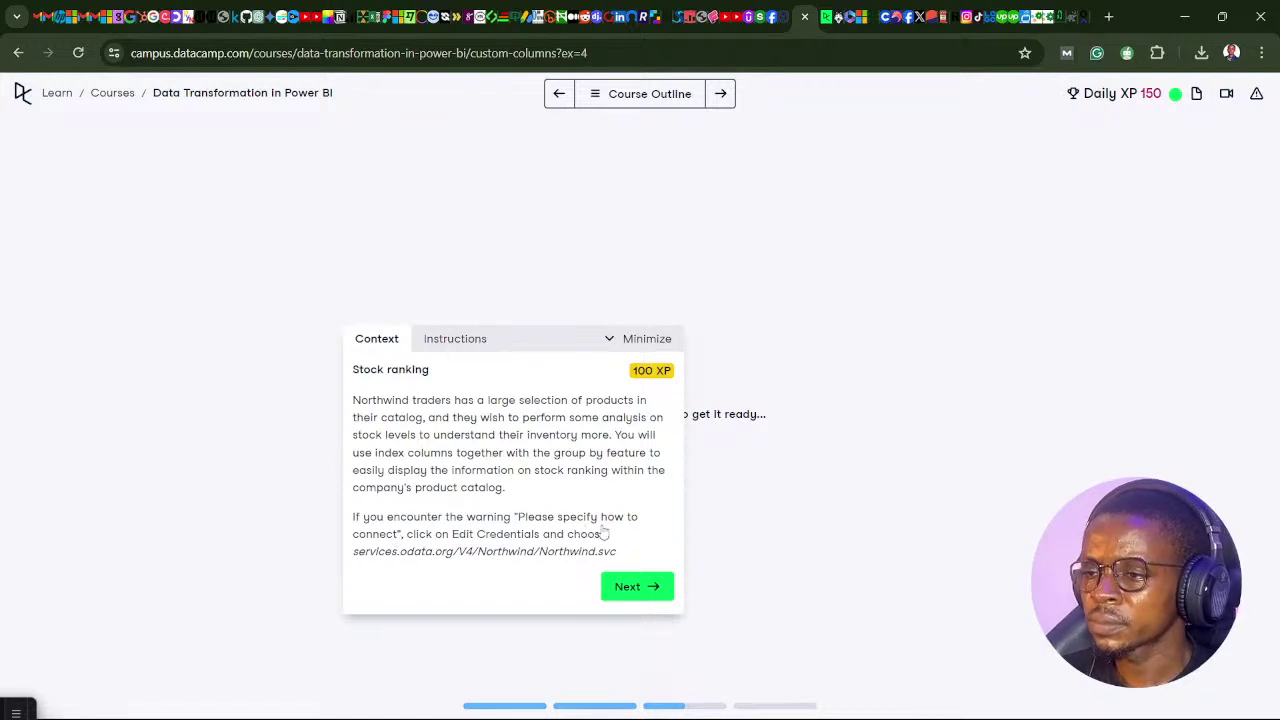
{"action": "left_click", "coordinate": [631, 598]}
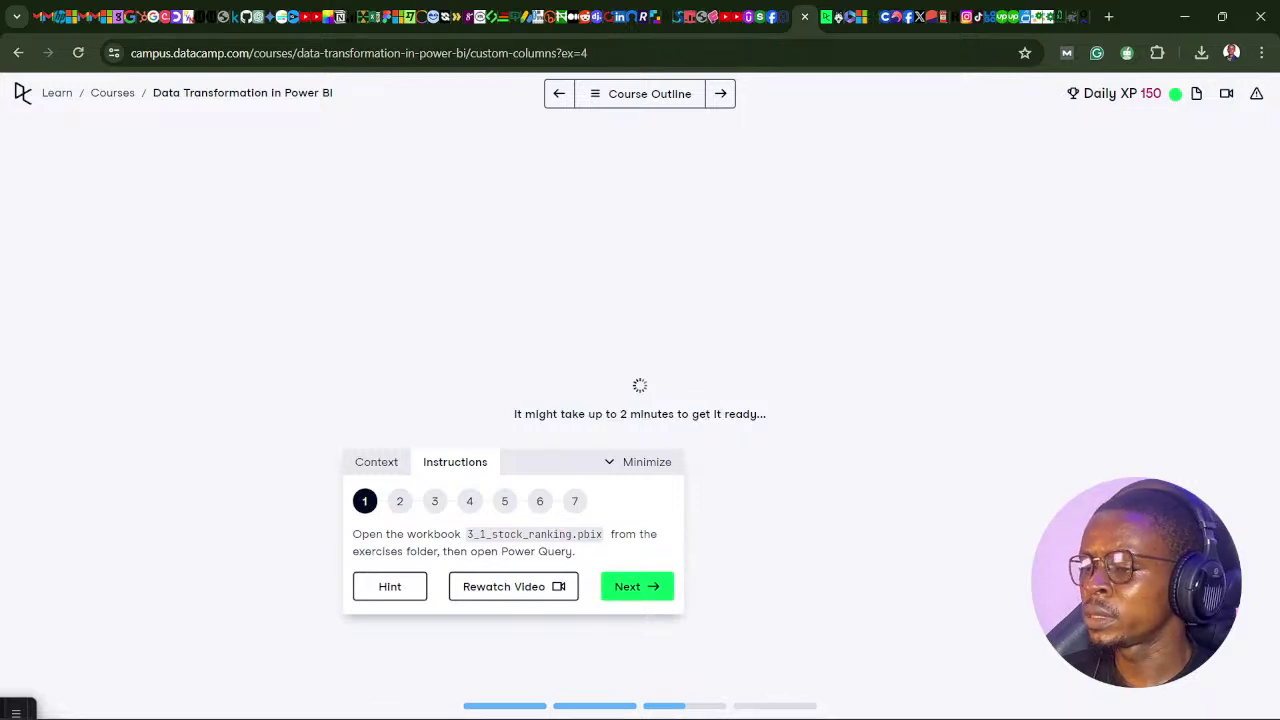
{"action": "mouse_move", "coordinate": [907, 700]}
{"action": "left_click", "coordinate": [868, 609]}
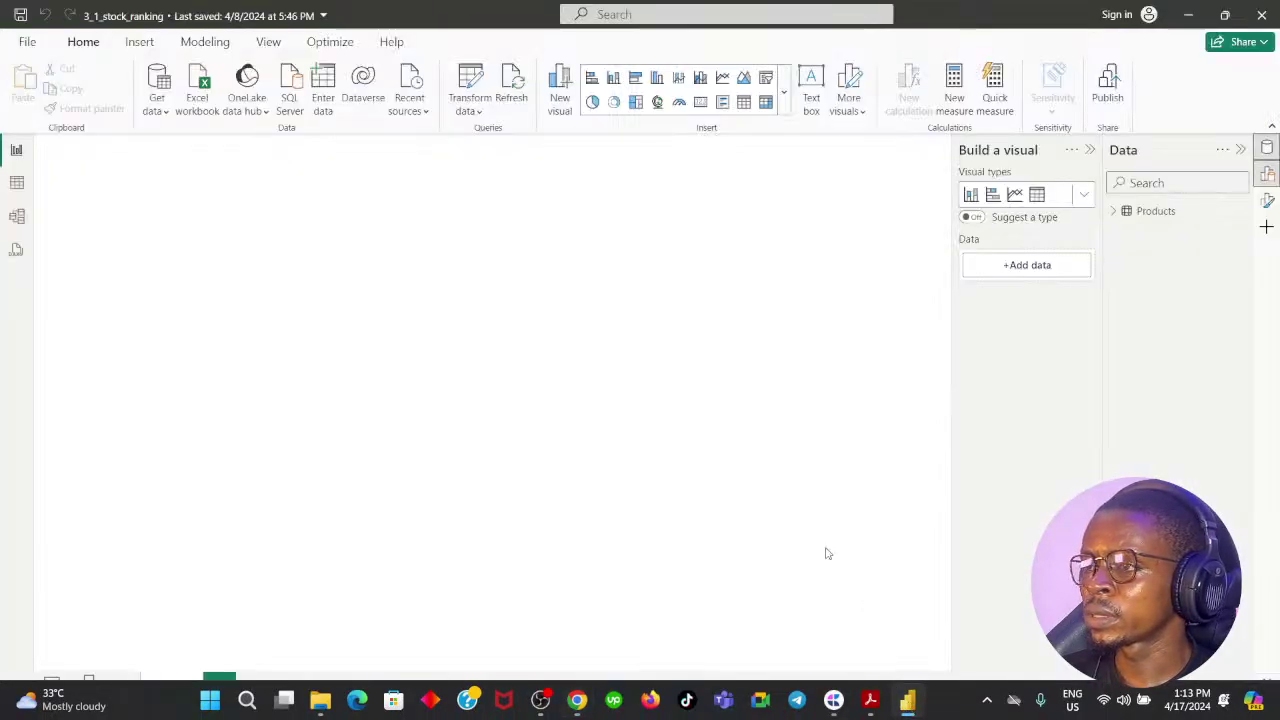
{"action": "left_click", "coordinate": [577, 702]}
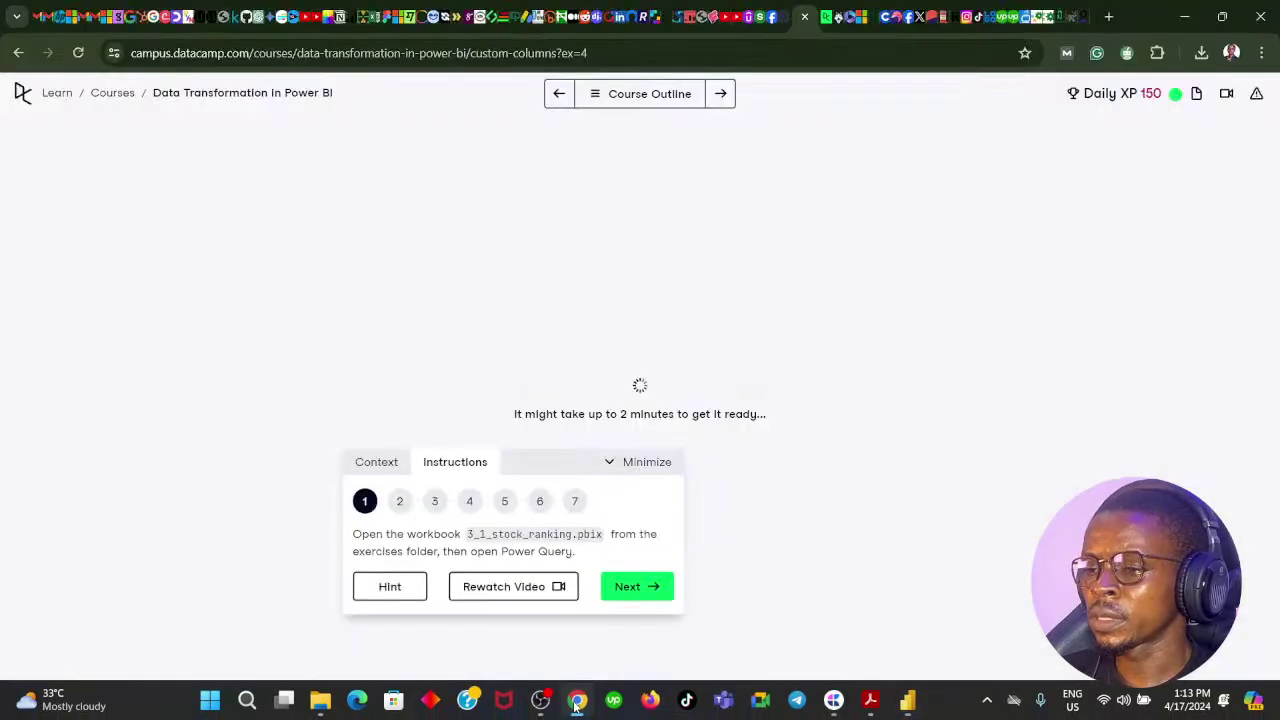
{"action": "left_click", "coordinate": [377, 466]}
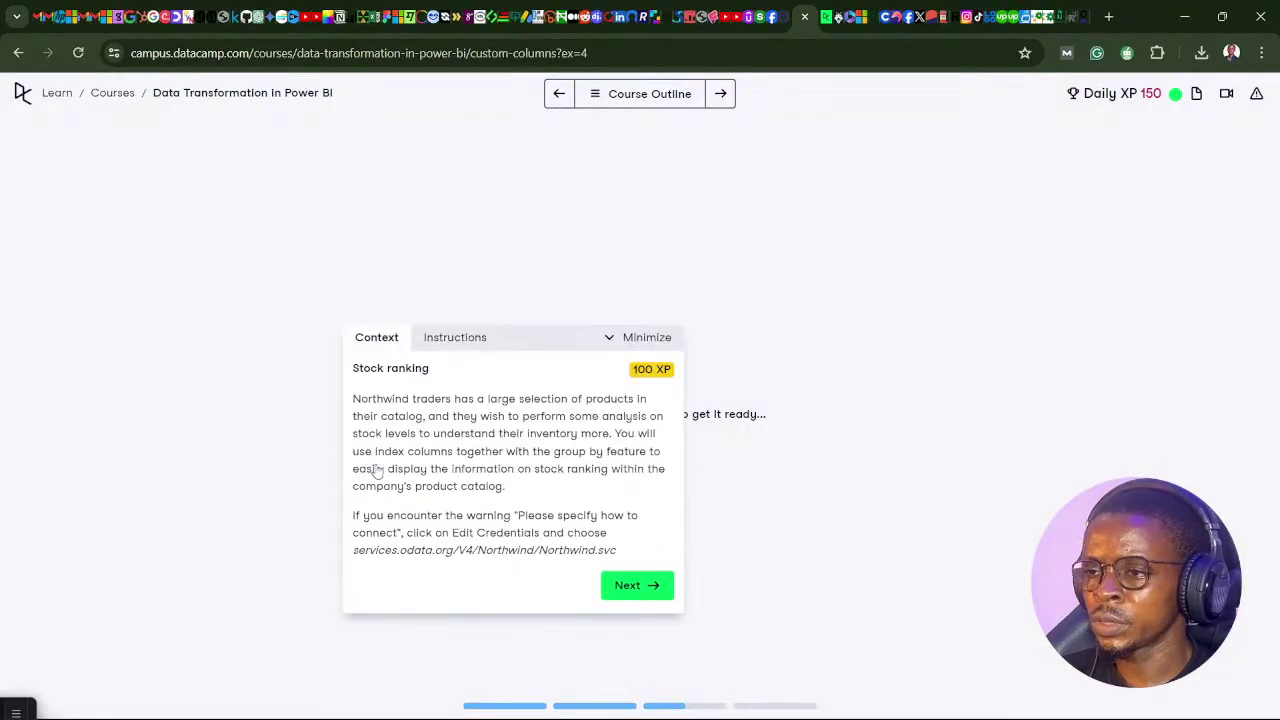
{"action": "left_click", "coordinate": [621, 590]}
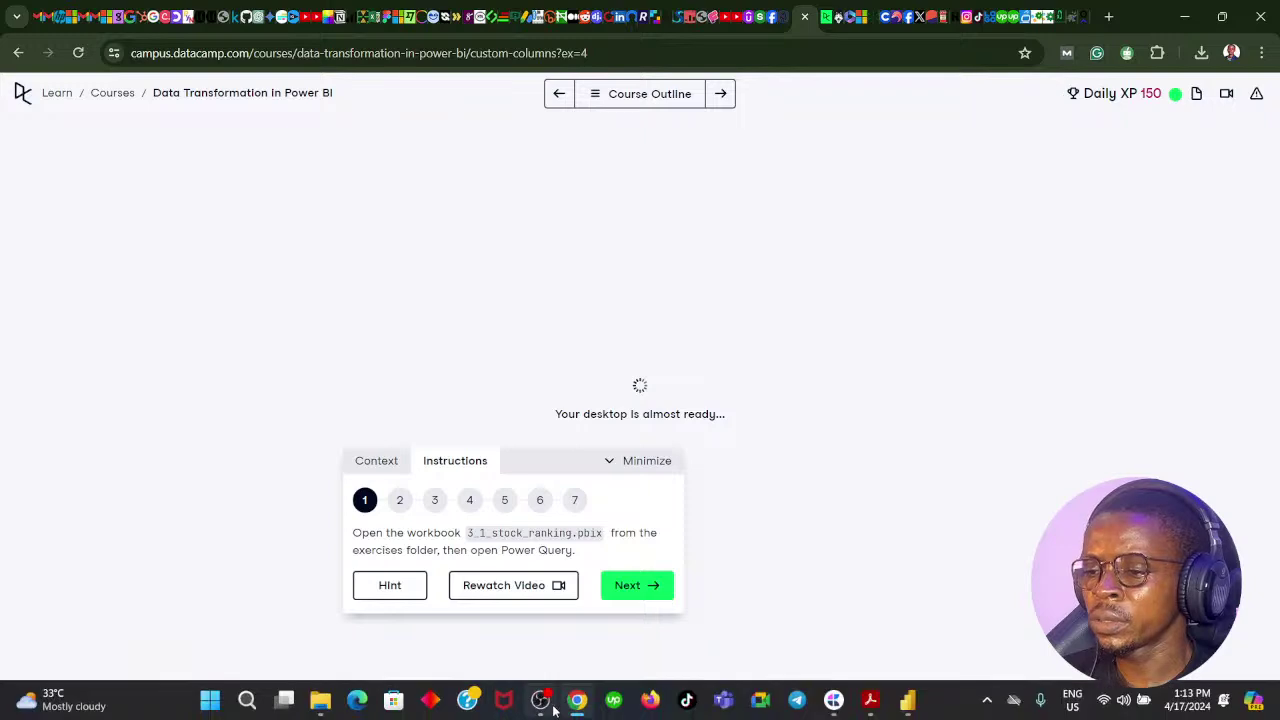
Switch to the 3_1_stock_ranking workbook in Power BI Desktop, open Power Query, and select the Source step of the Products query
{"action": "left_click", "coordinate": [577, 703]}
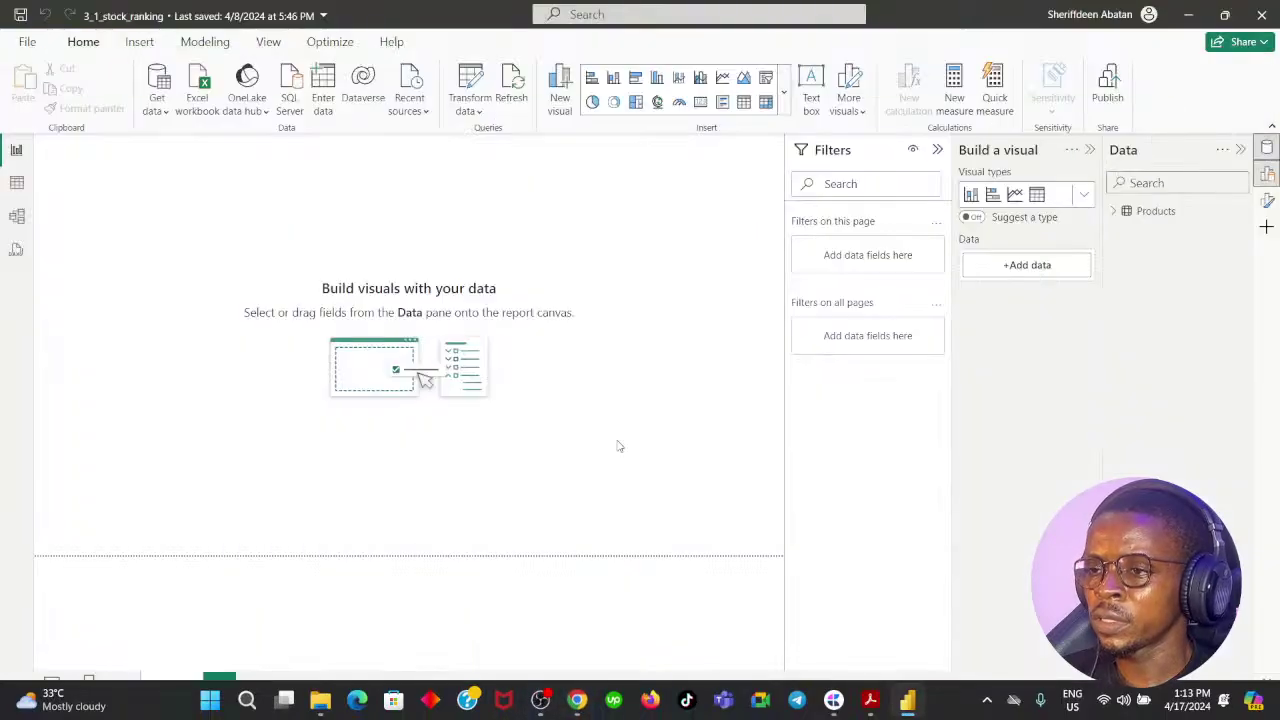
{"action": "left_click", "coordinate": [468, 88]}
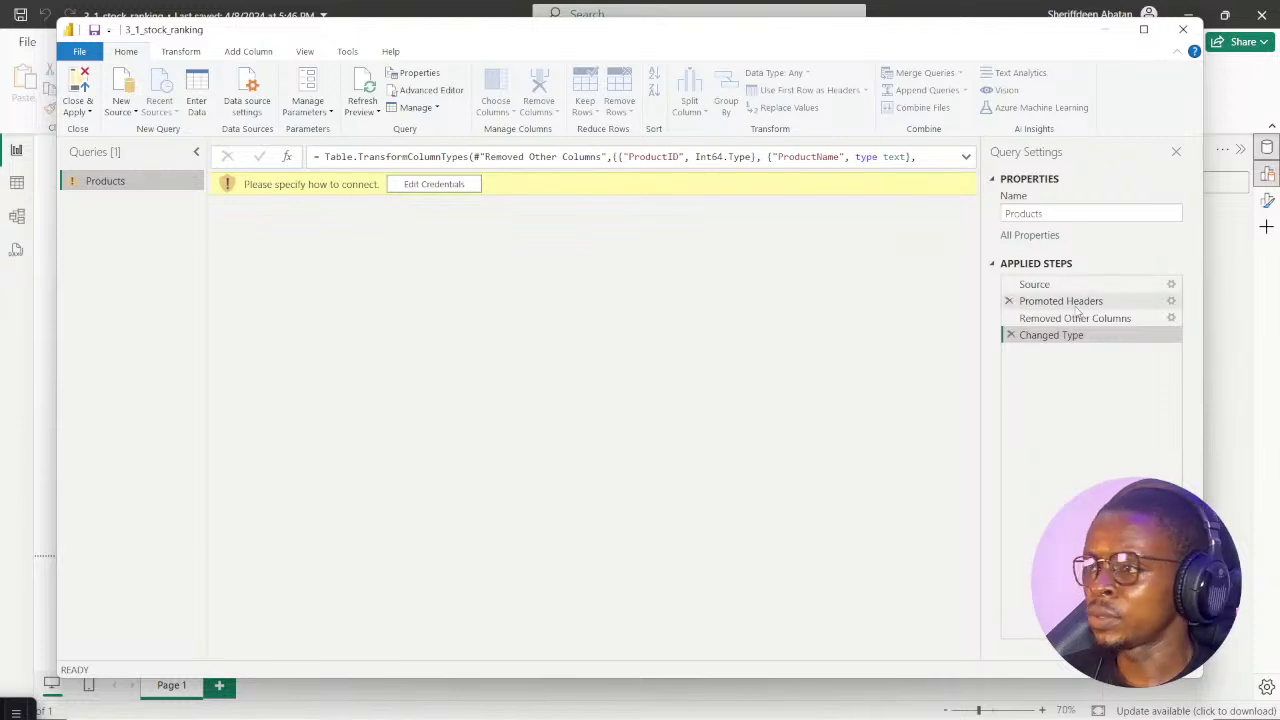
{"action": "left_click", "coordinate": [1037, 287]}
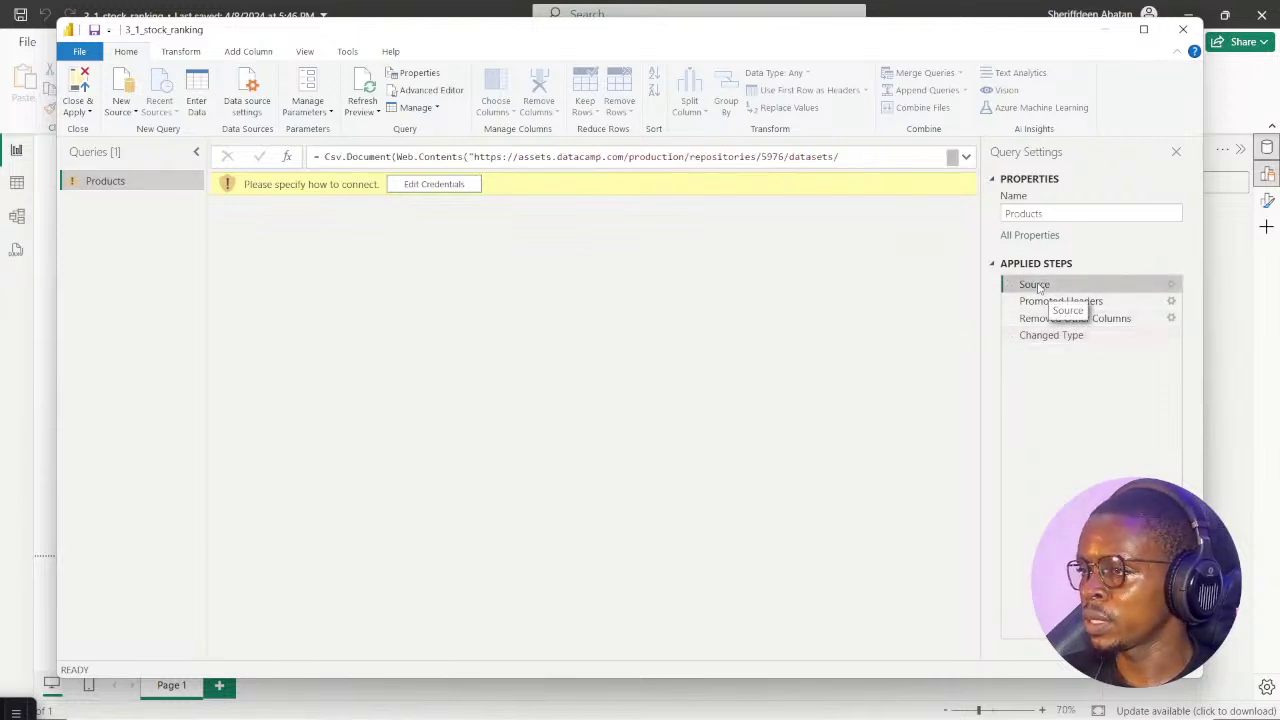
Open the settings of the Products query's Source step and clear the existing URL
{"action": "left_click", "coordinate": [1172, 287]}
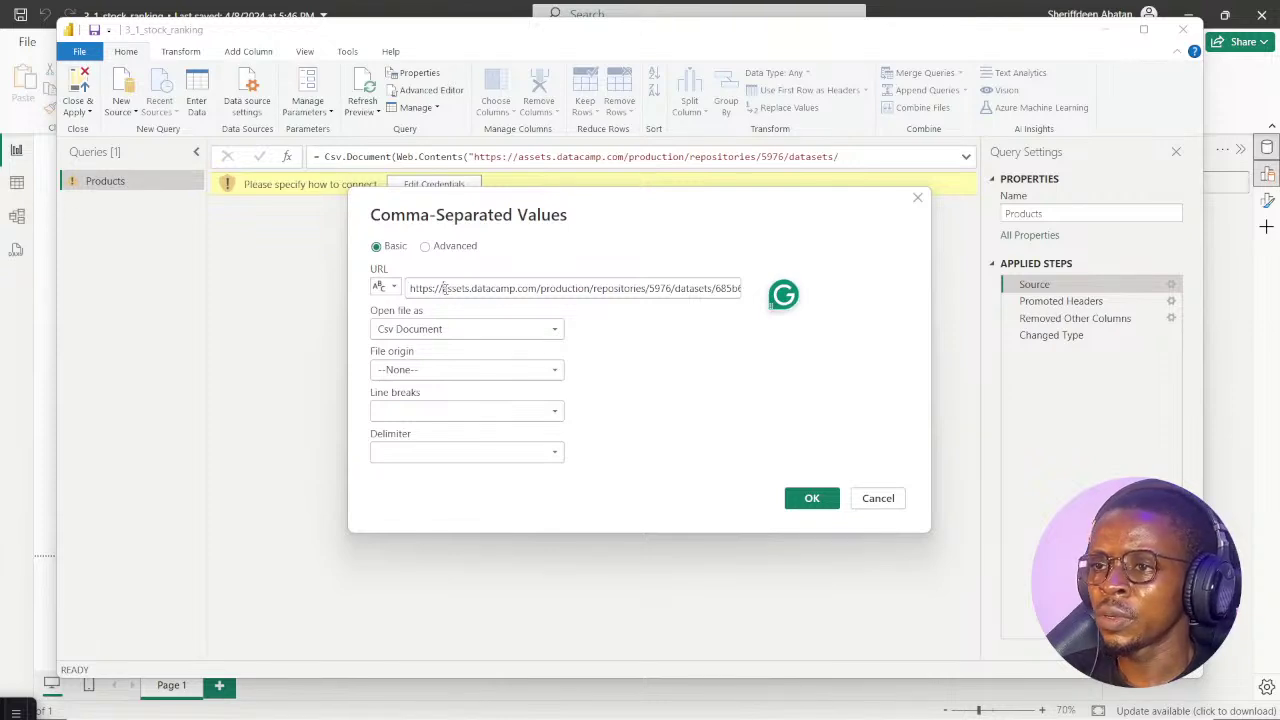
{"action": "left_click", "coordinate": [468, 288]}
{"action": "key", "text": "ctrl+a"}
{"action": "key", "text": "BackSpace"}
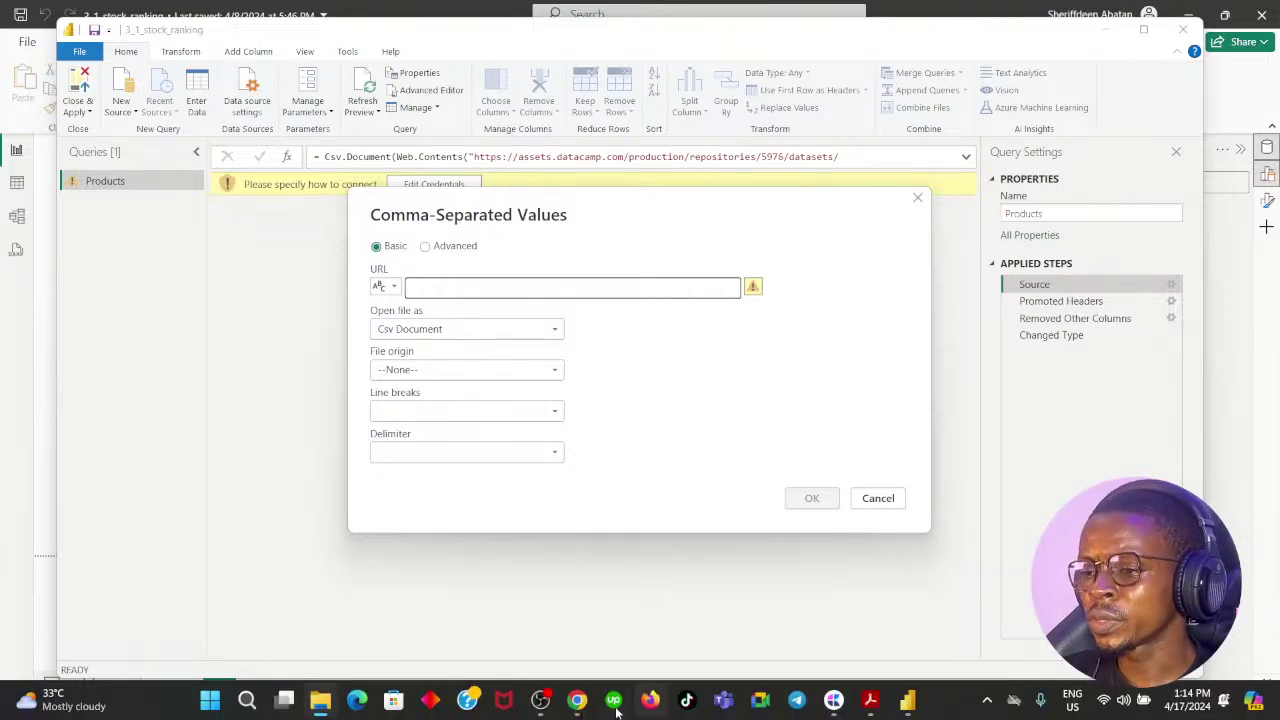
Switch to the DataCamp exercise in Chrome, show the Stock ranking context, and close the EmptyReport window in the virtual desktop
{"action": "left_click", "coordinate": [577, 701]}
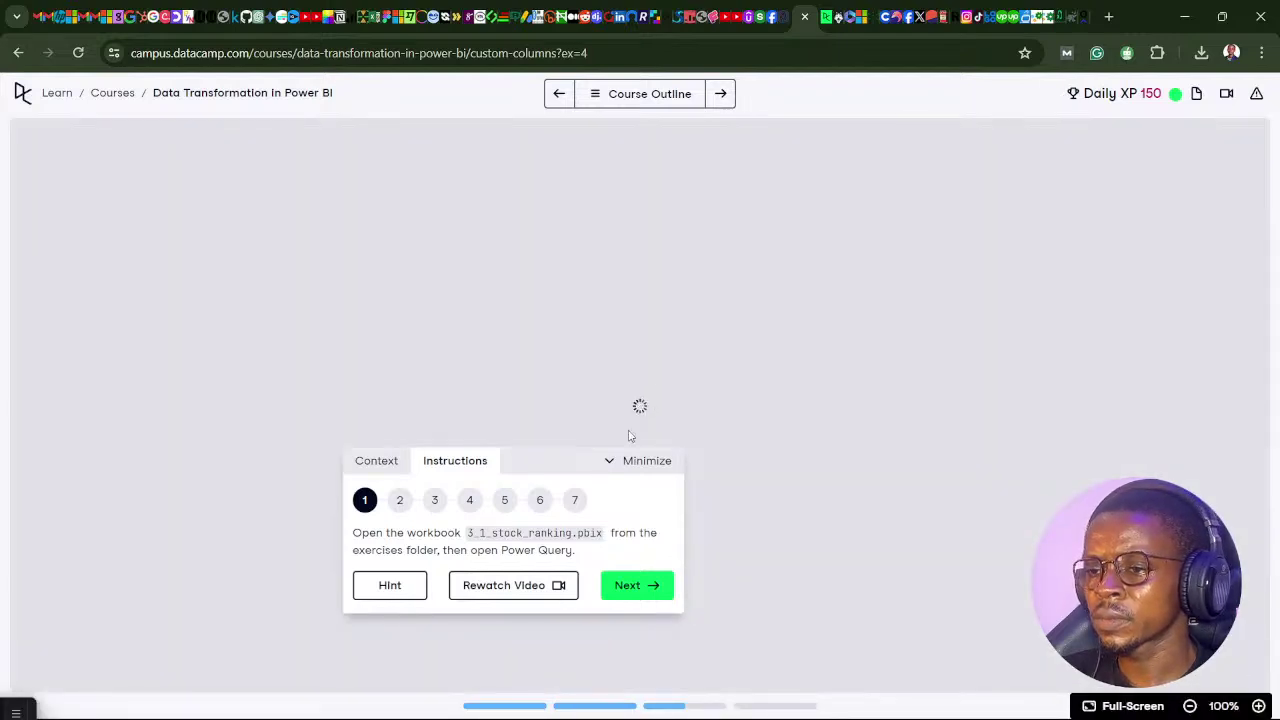
{"action": "left_click", "coordinate": [379, 466]}
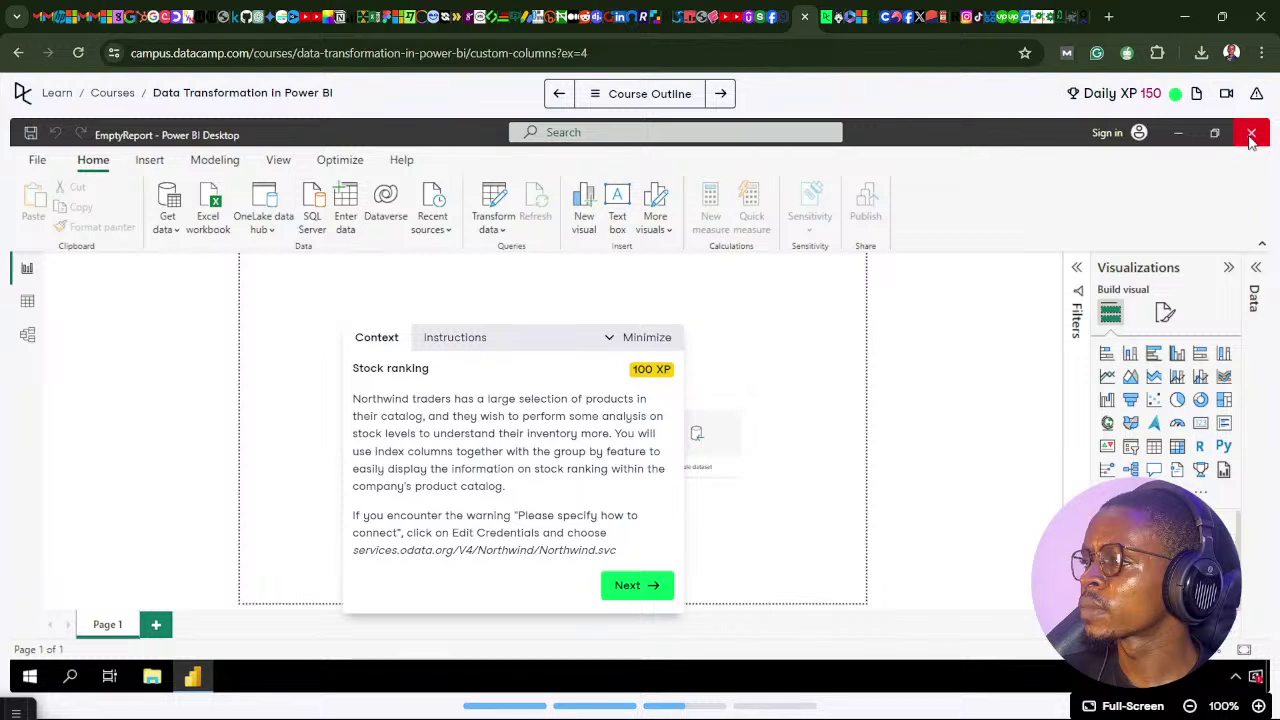
{"action": "left_click", "coordinate": [1251, 134]}
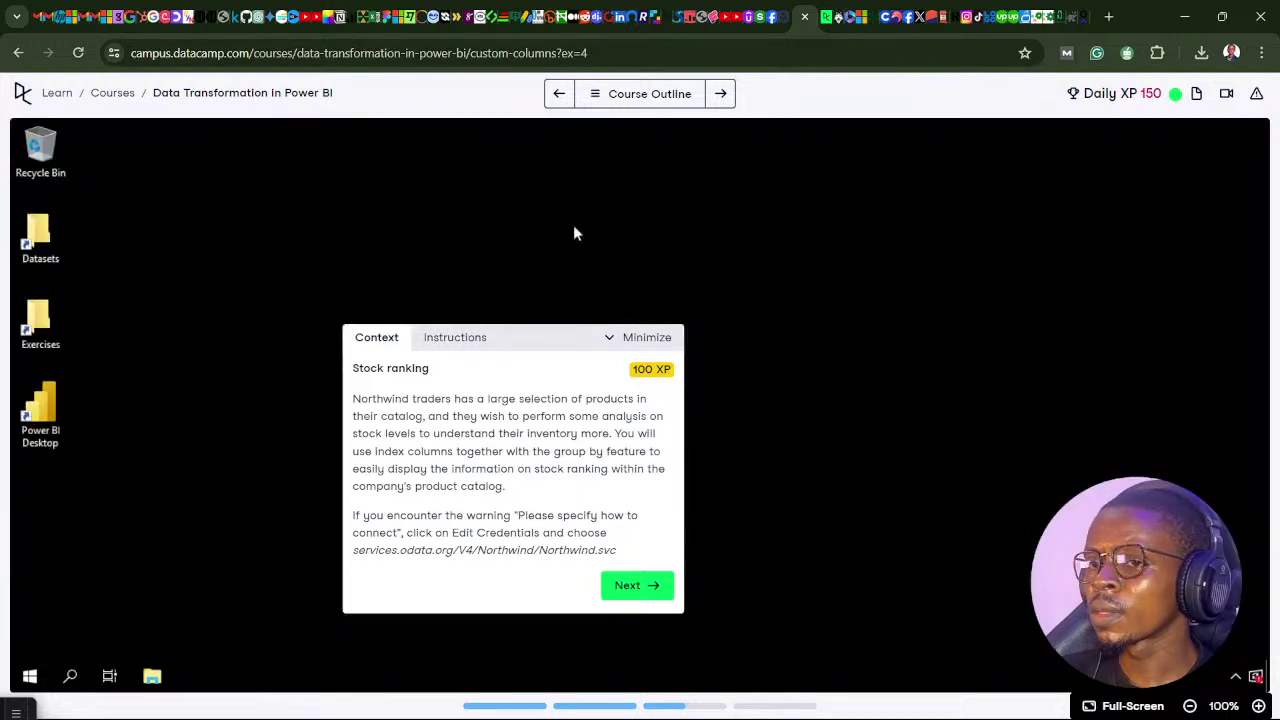
Open the 3_1_stock_ranking workbook from the virtual desktop's Exercises folder and minimize the exercise panel
{"action": "left_click", "coordinate": [40, 322]}
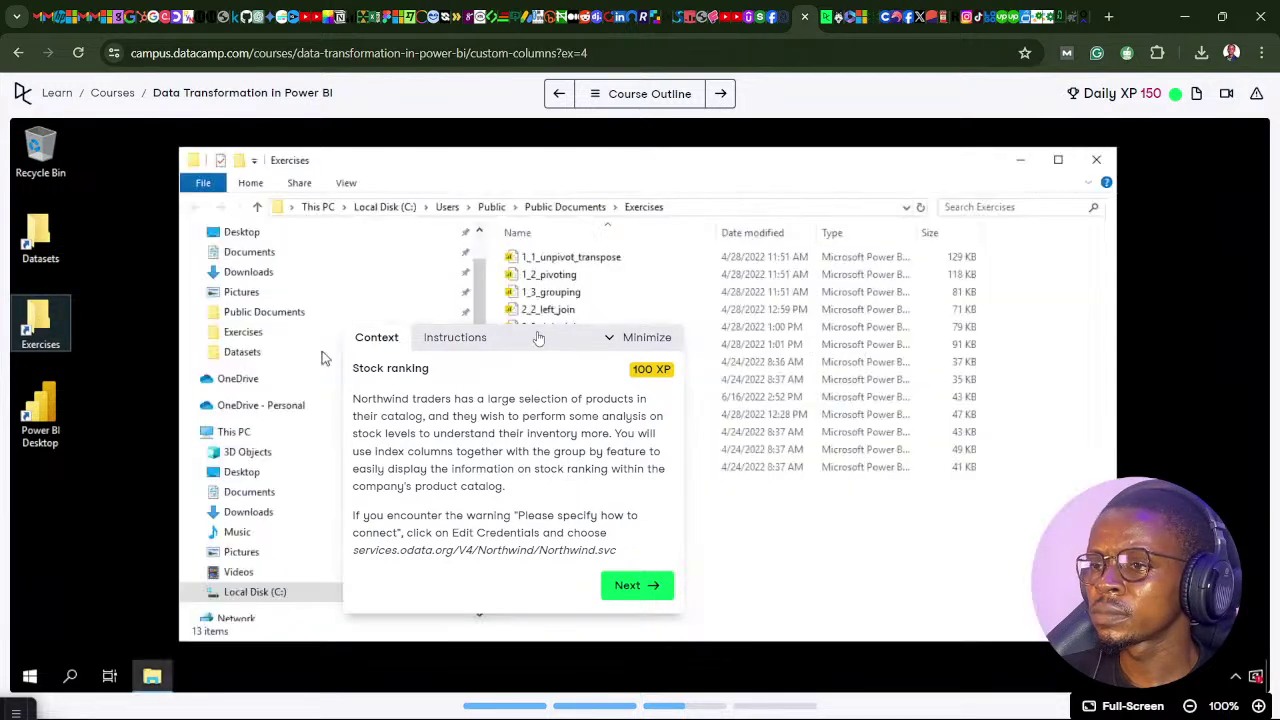
{"action": "left_click_drag", "start_coordinate": [538, 338], "coordinate": [336, 370]}
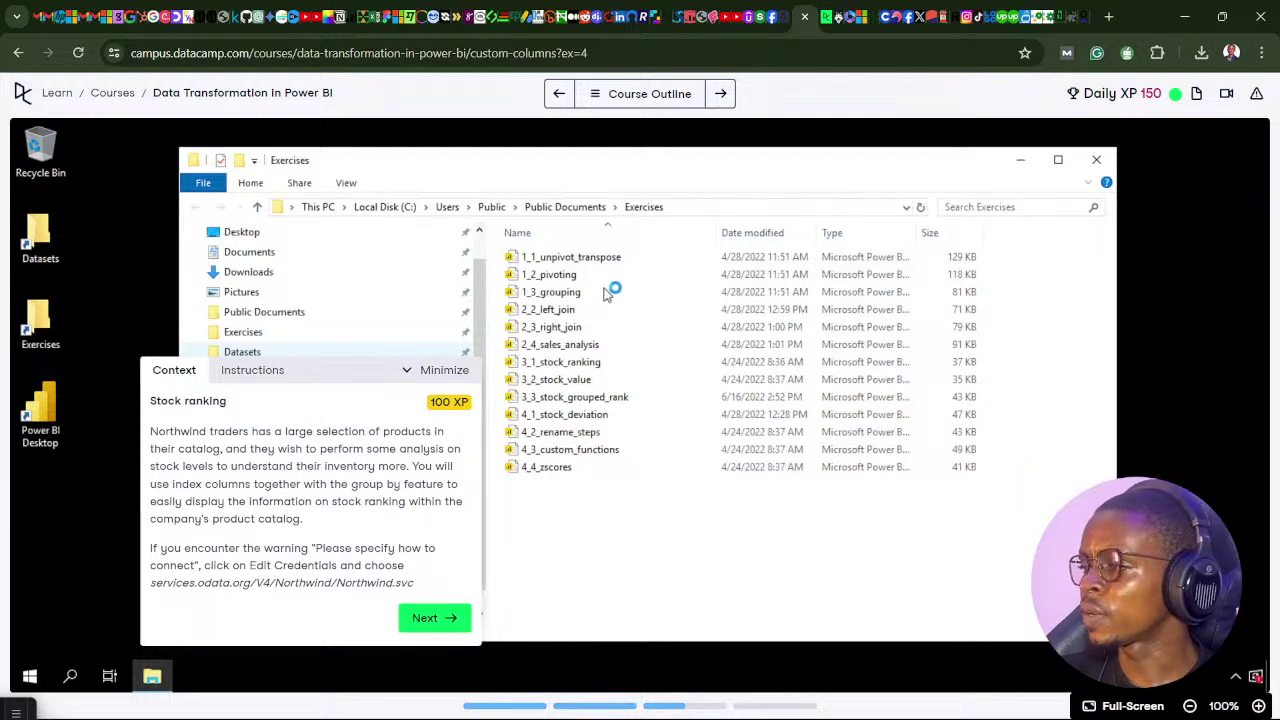
{"action": "left_click", "coordinate": [558, 368]}
{"action": "double_click", "coordinate": [560, 363]}
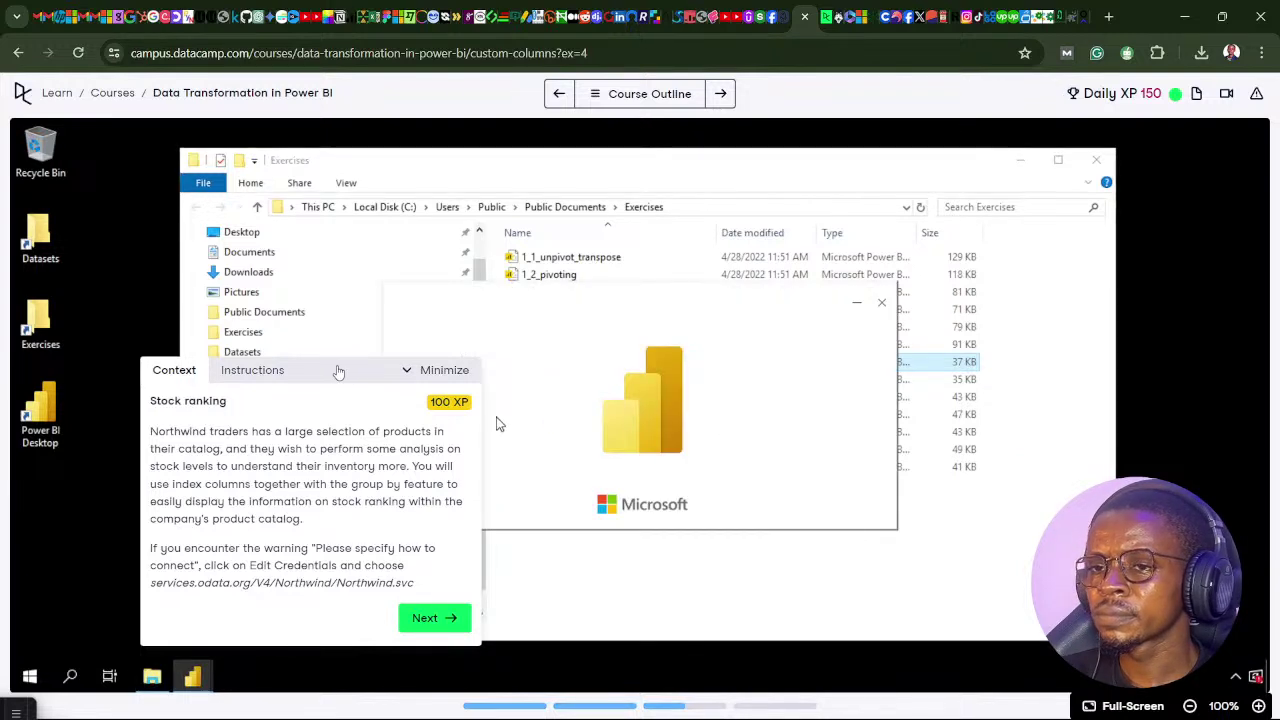
{"action": "left_click_drag", "start_coordinate": [339, 372], "coordinate": [535, 393]}
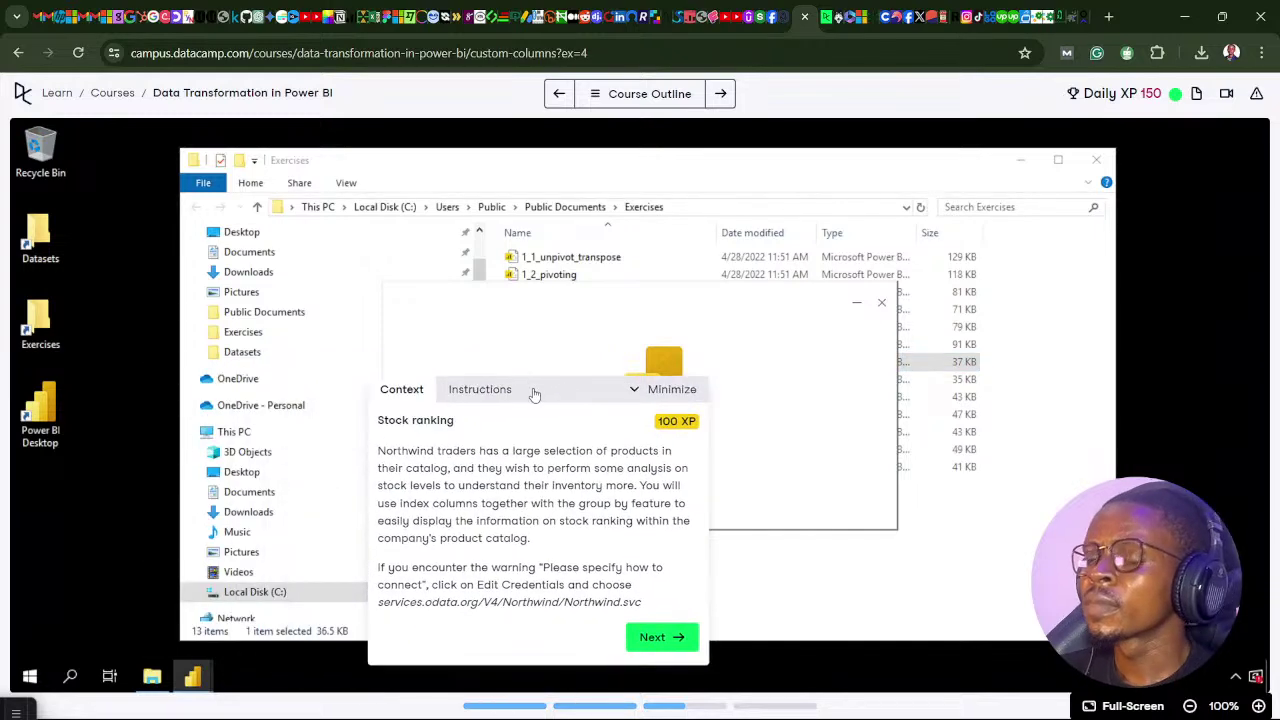
{"action": "left_click", "coordinate": [634, 392]}
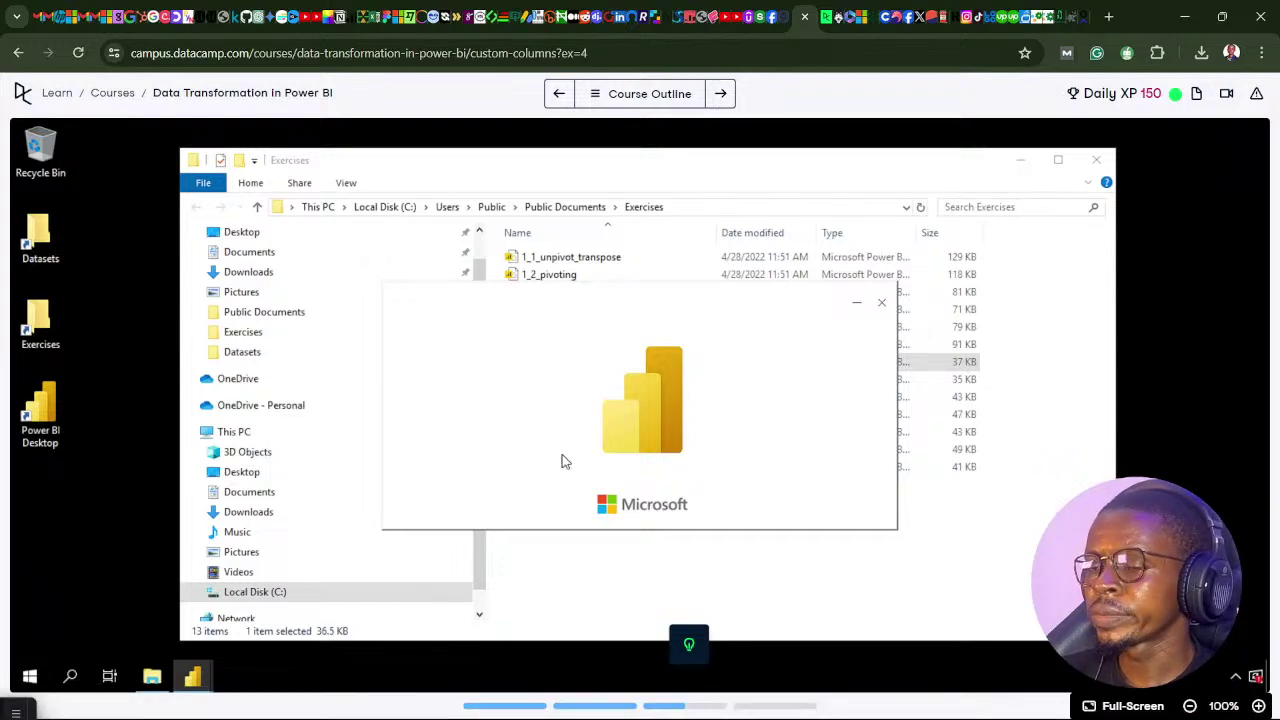
Leave the browser for the local Datasets folder in File Explorer and copy the path of the Northwind_products file
{"action": "left_click", "coordinate": [578, 702]}
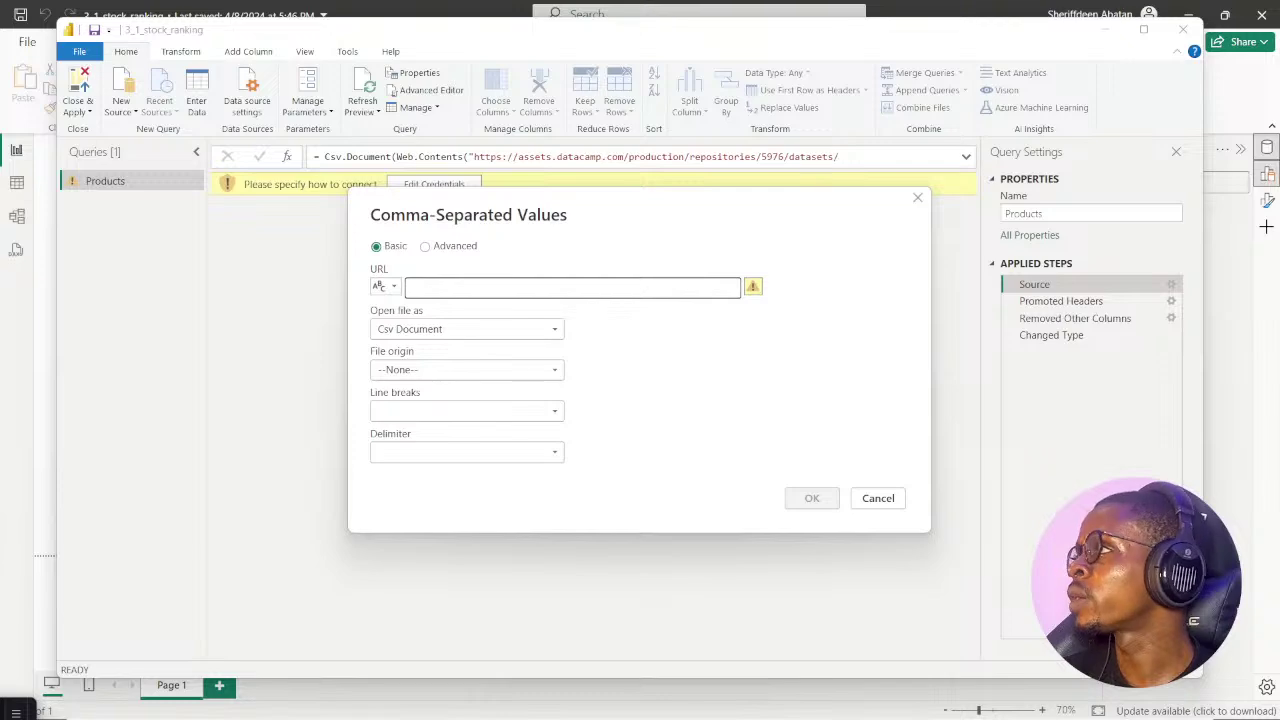
{"action": "key", "text": "alt+Tab"}
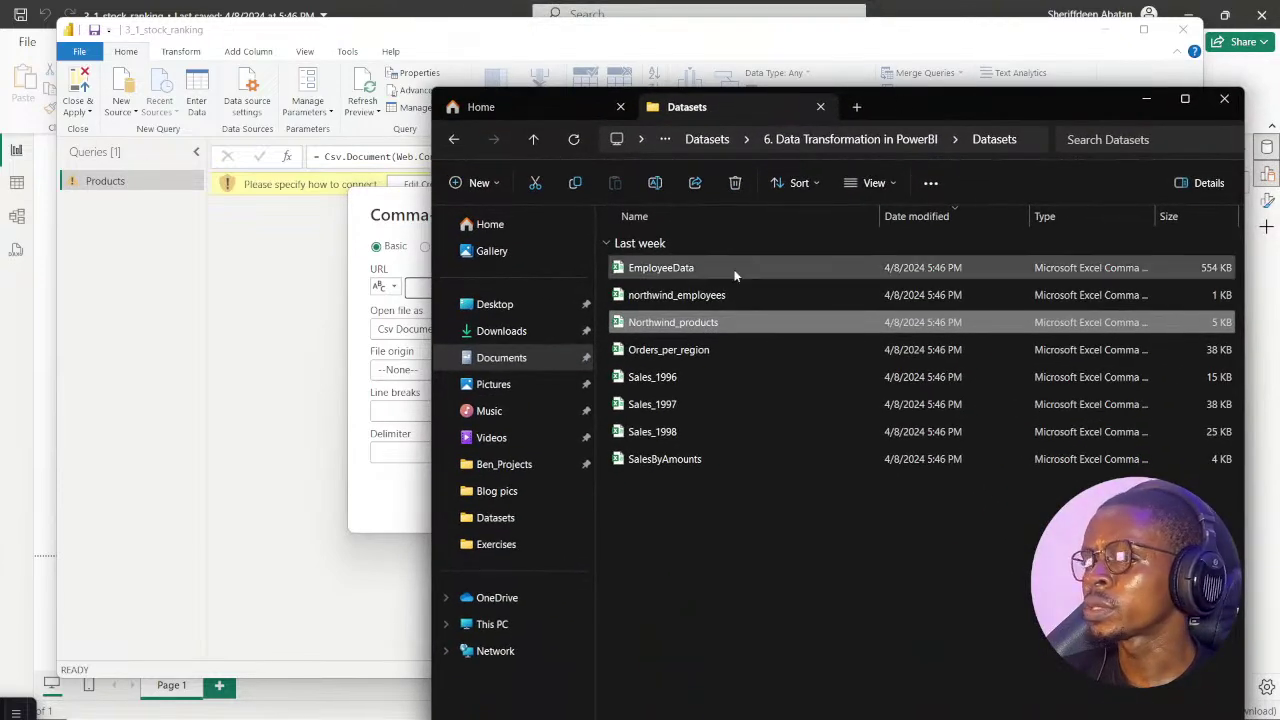
{"action": "right_click", "coordinate": [681, 326]}
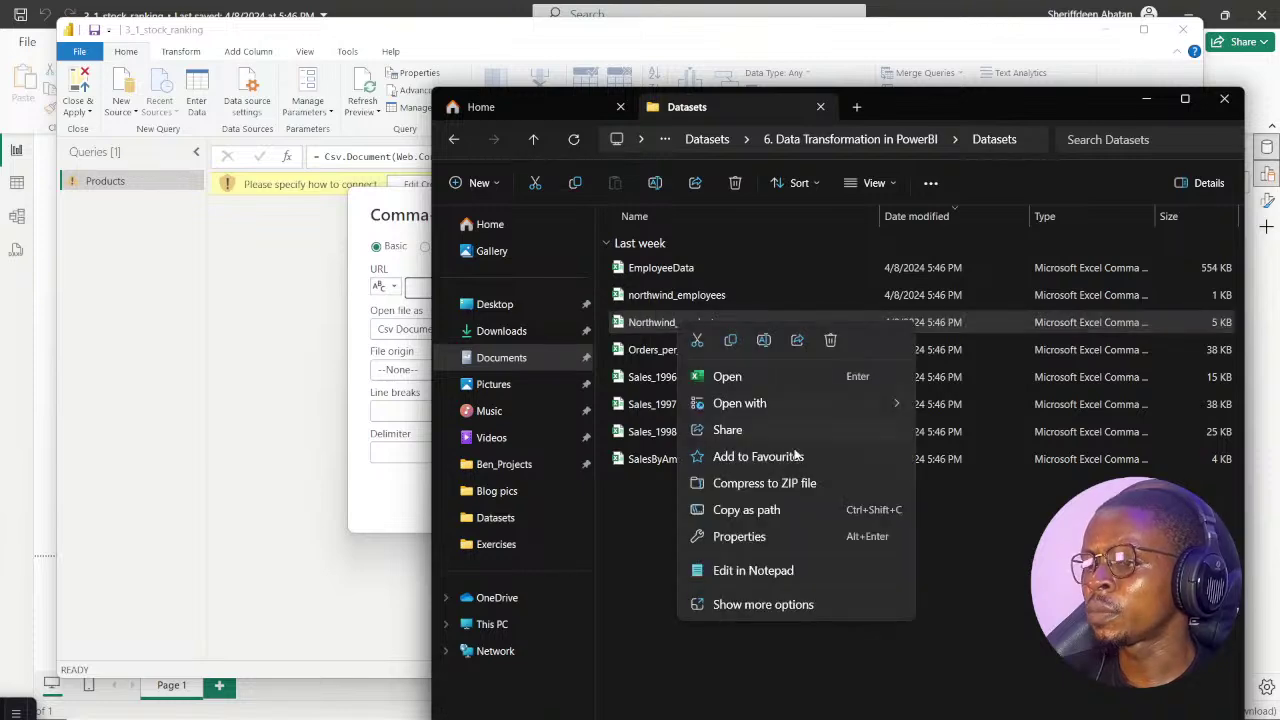
{"action": "left_click", "coordinate": [757, 509]}
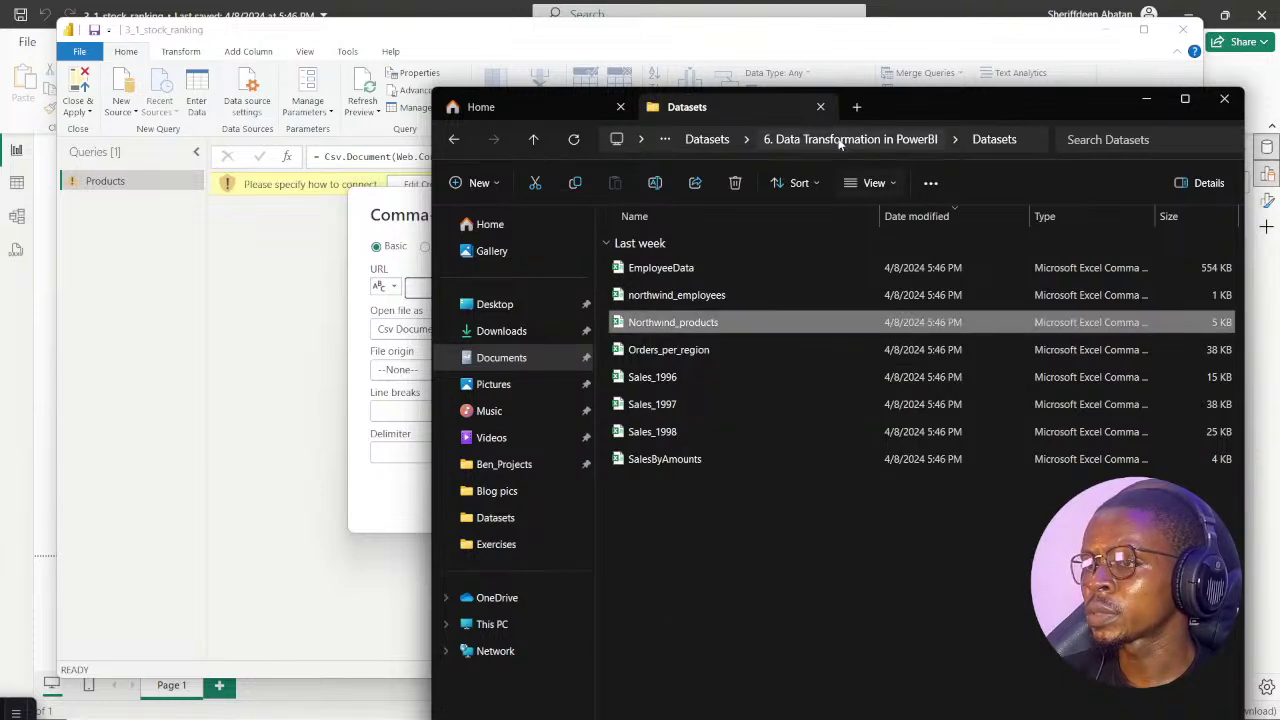
Set the Source step's URL to the copied Northwind_products.csv path without its enclosing quotation marks, and apply the change
{"action": "left_click_drag", "start_coordinate": [915, 101], "coordinate": [1279, 105]}
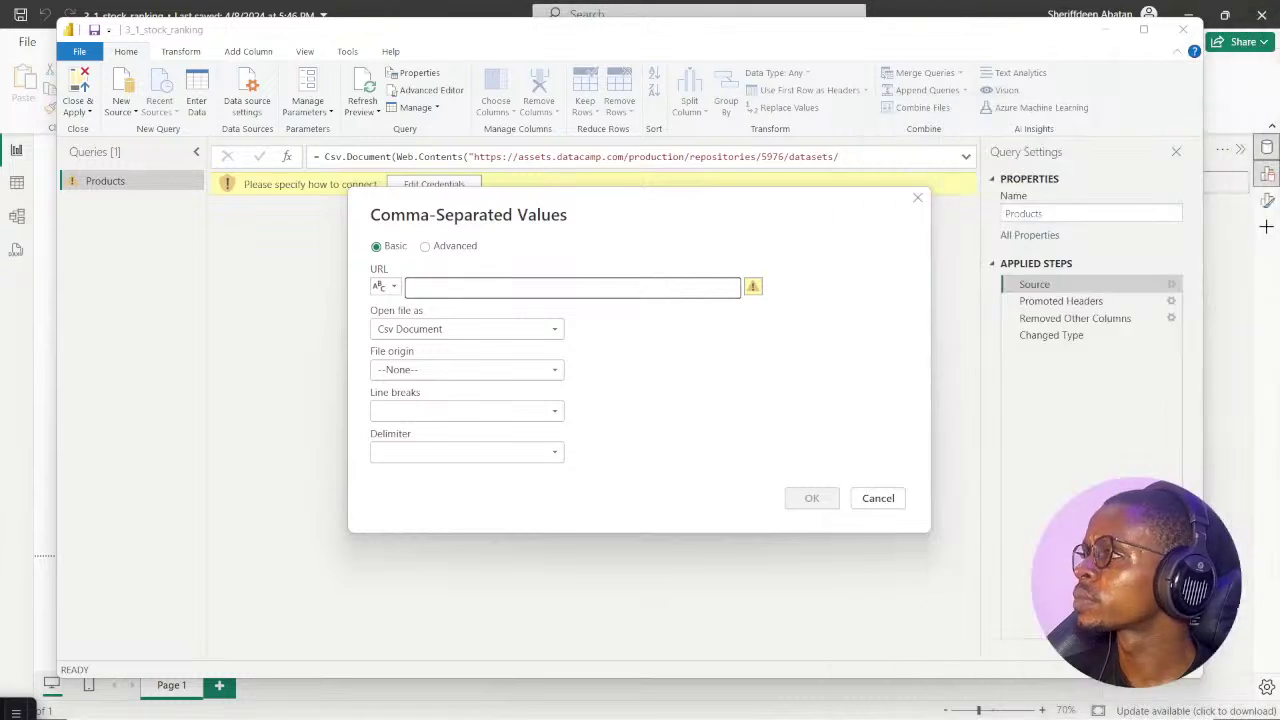
{"action": "left_click", "coordinate": [436, 285]}
{"action": "key", "text": "ctrl+v"}
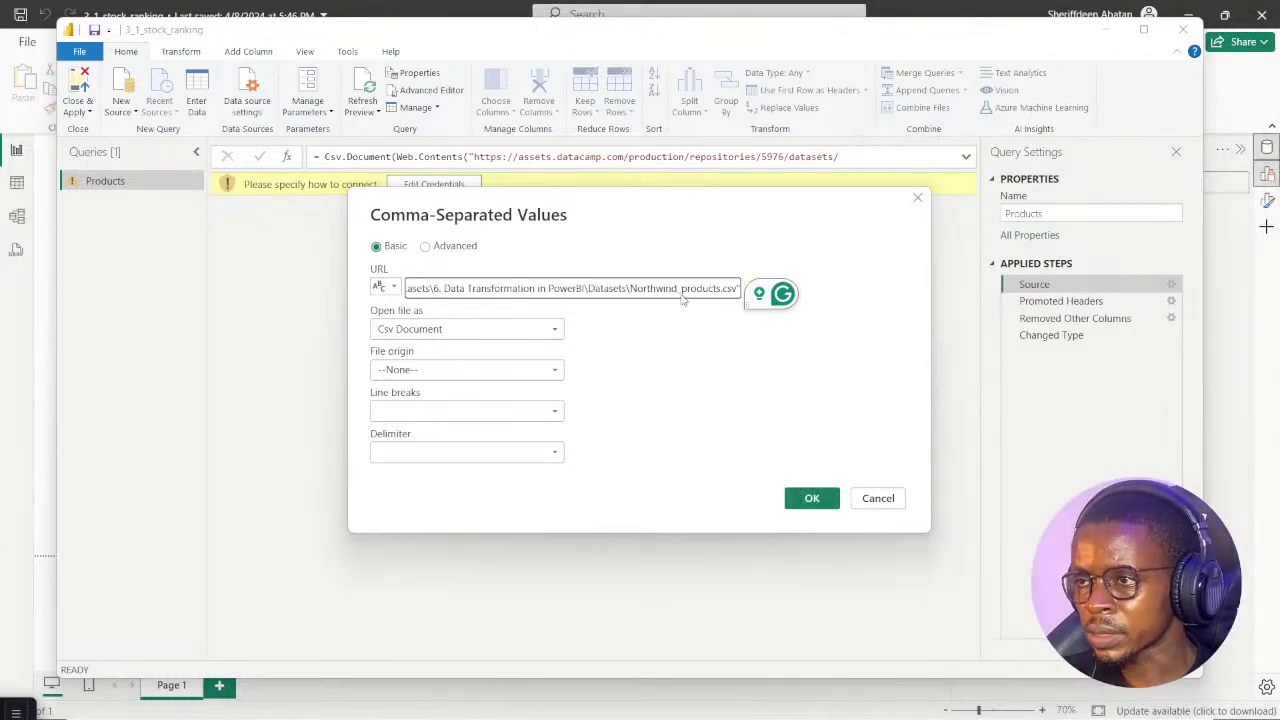
{"action": "key", "text": "BackSpace"}
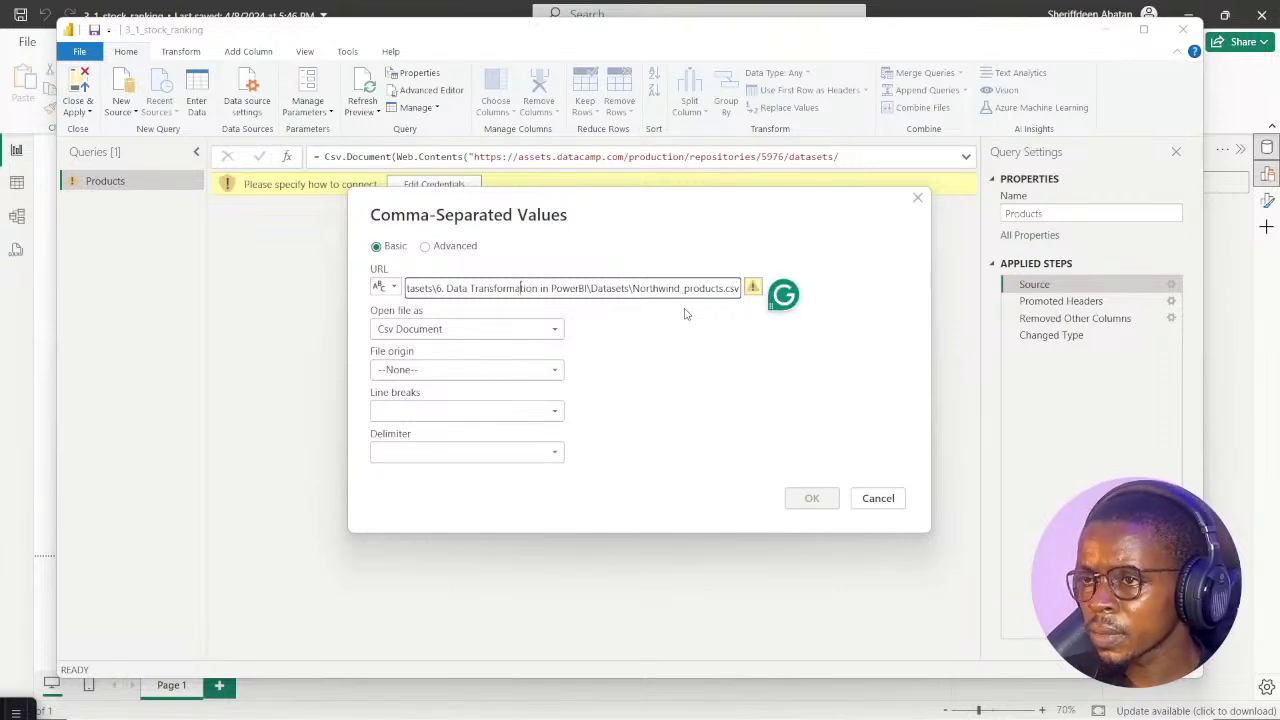
{"action": "key", "text": "ctrl+BackSpace"}
{"action": "key", "text": "ctrl+BackSpace"}
{"action": "key", "text": "ctrl+BackSpace"}
{"action": "key", "text": "ctrl+Left"}
{"action": "key", "text": "ctrl+Left"}
{"action": "key", "text": "ctrl+Left"}
{"action": "key", "text": "ctrl+Left"}
{"action": "key", "text": "ctrl+Left"}
{"action": "key", "text": "ctrl+Left"}
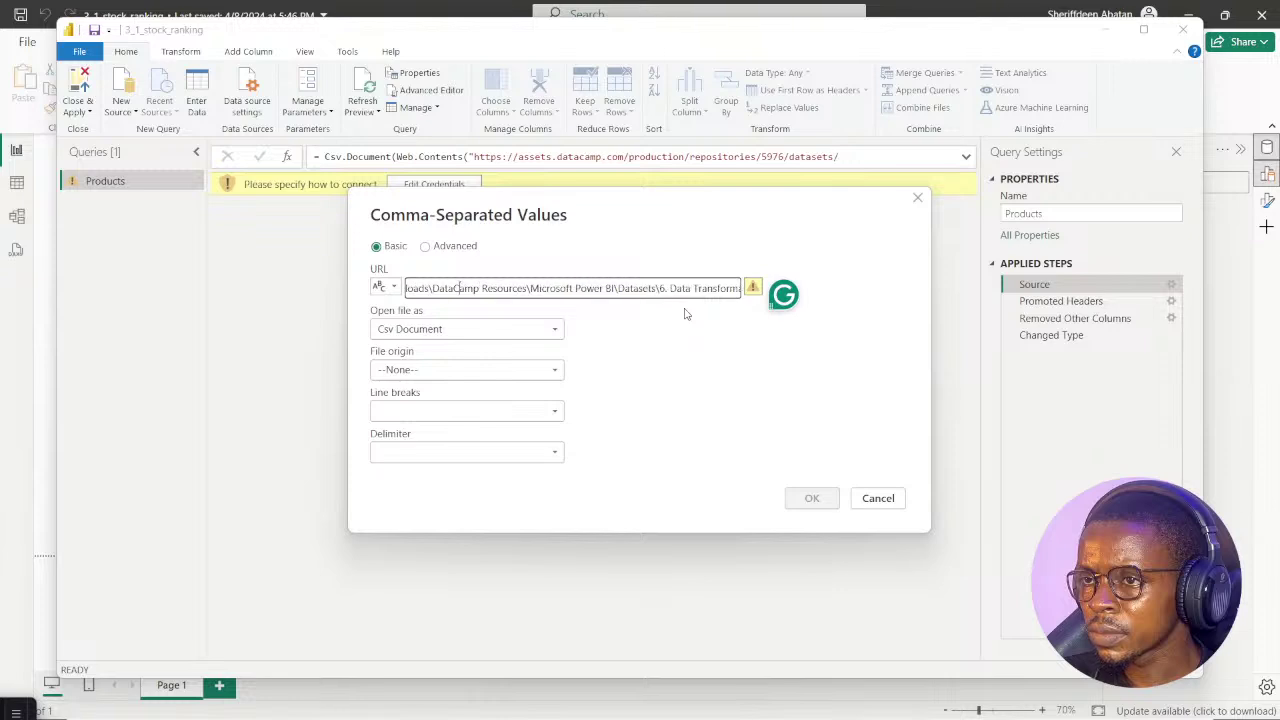
{"action": "key", "text": "BackSpace"}
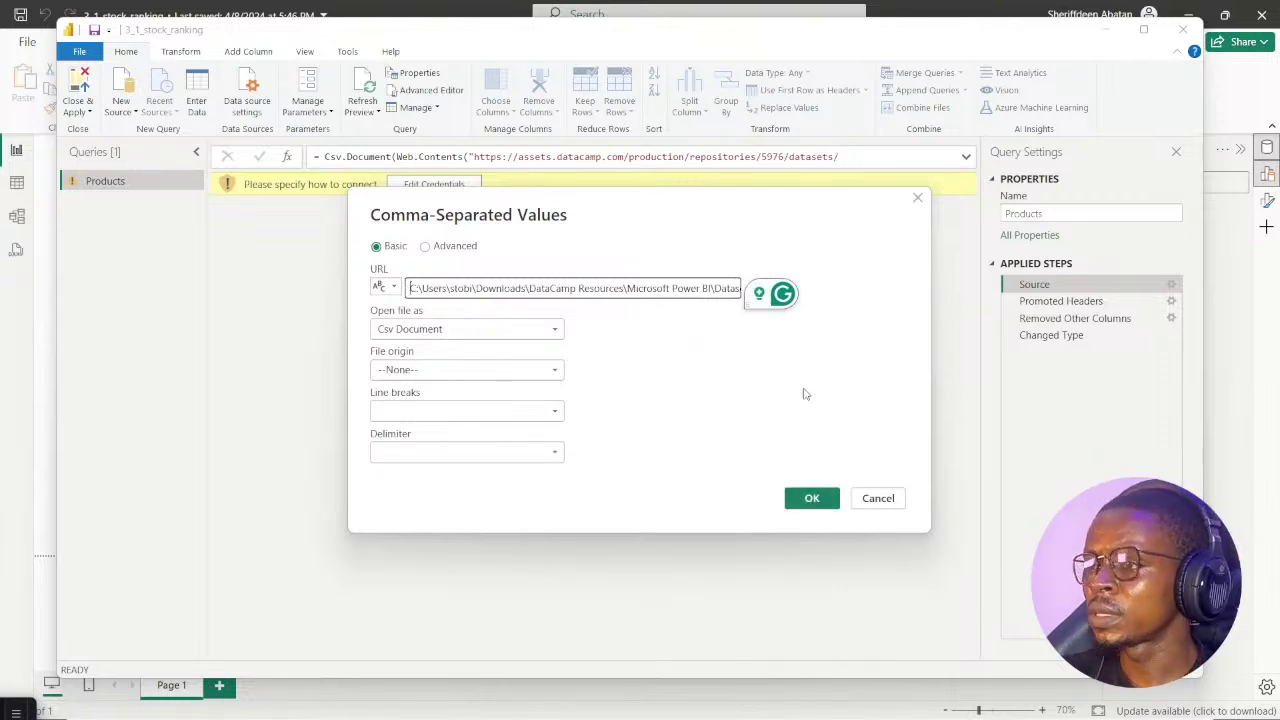
{"action": "left_click", "coordinate": [814, 500]}
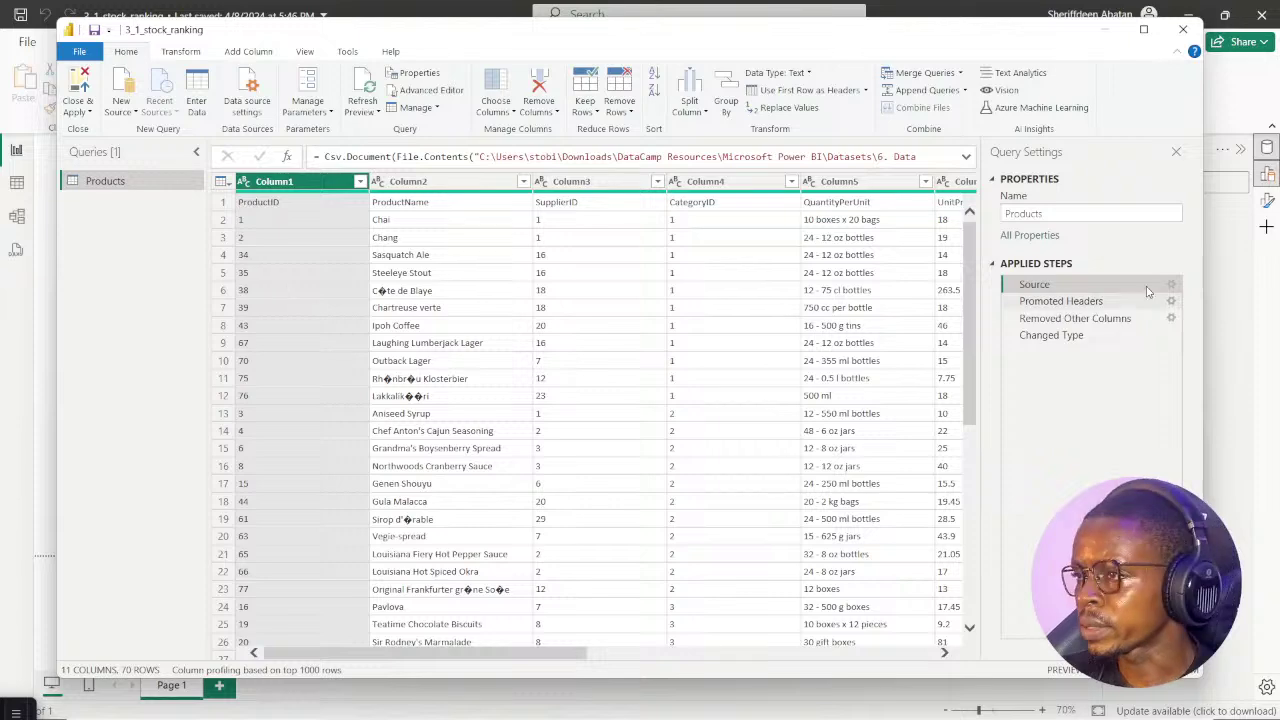
Review the Products data at the Source, Promoted Headers, Removed Other Columns and Changed Type steps
{"action": "left_click", "coordinate": [1045, 303]}
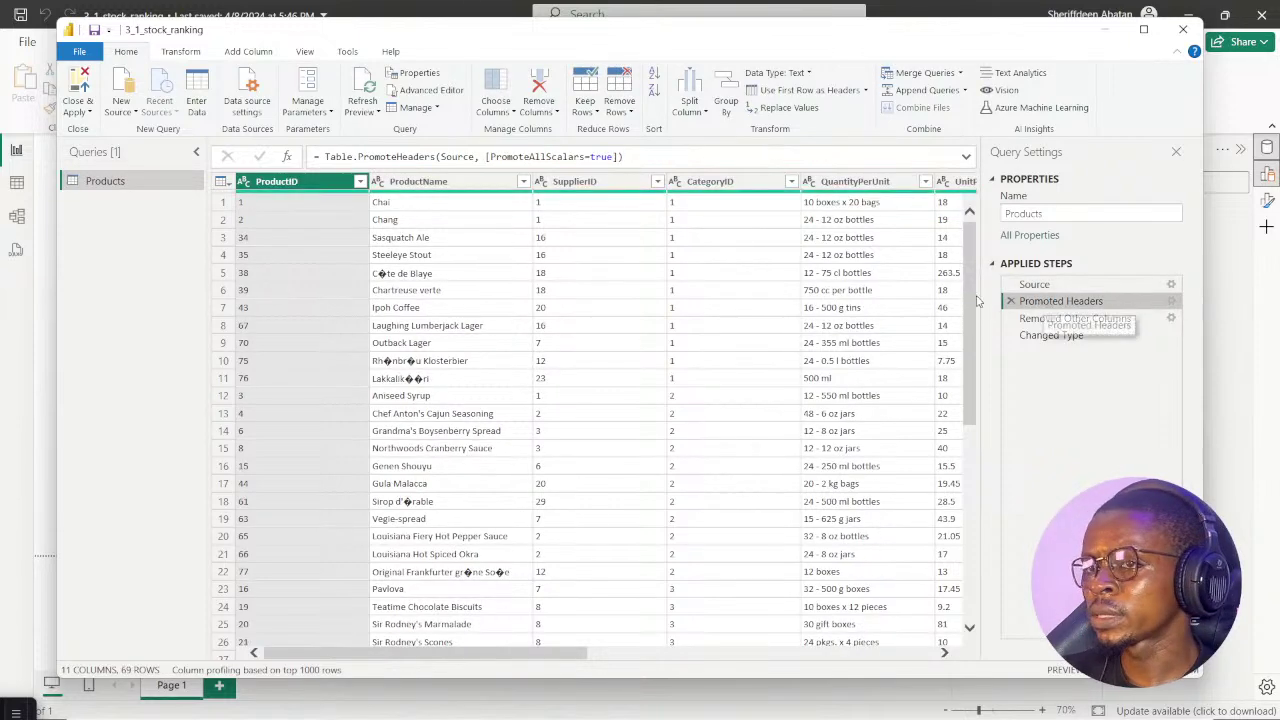
{"action": "left_click", "coordinate": [1034, 285]}
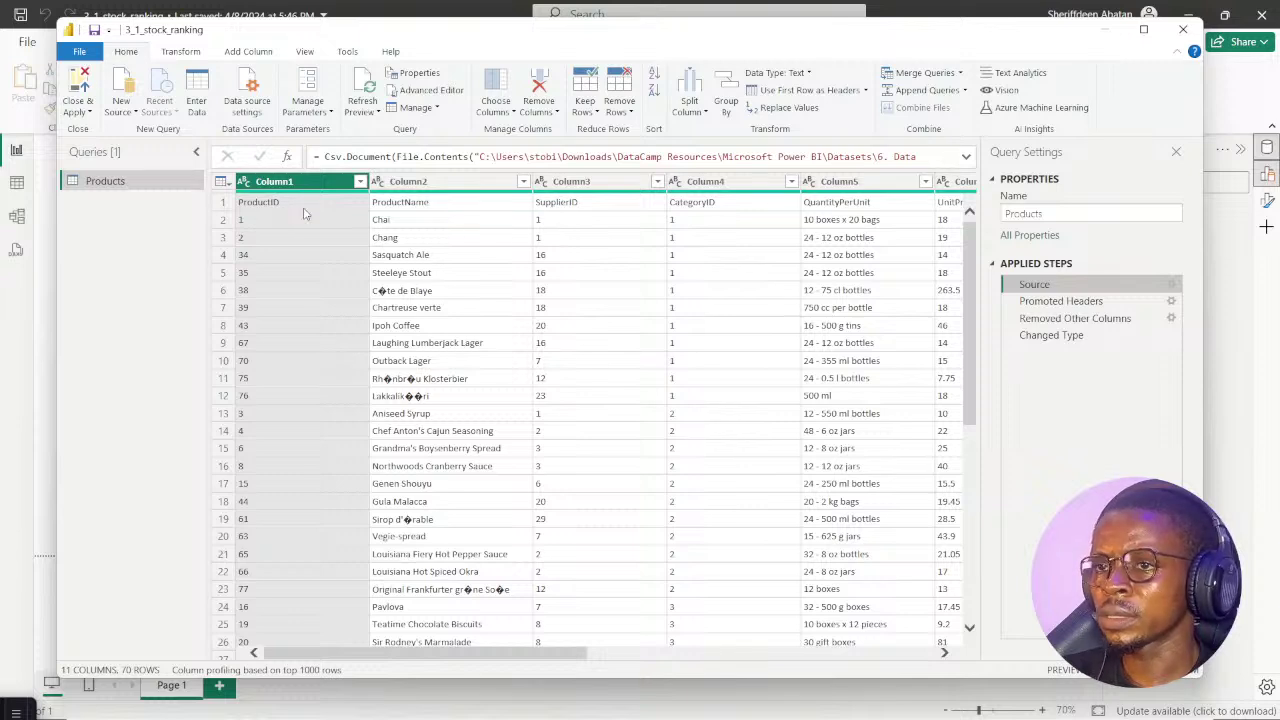
{"action": "left_click", "coordinate": [1075, 302]}
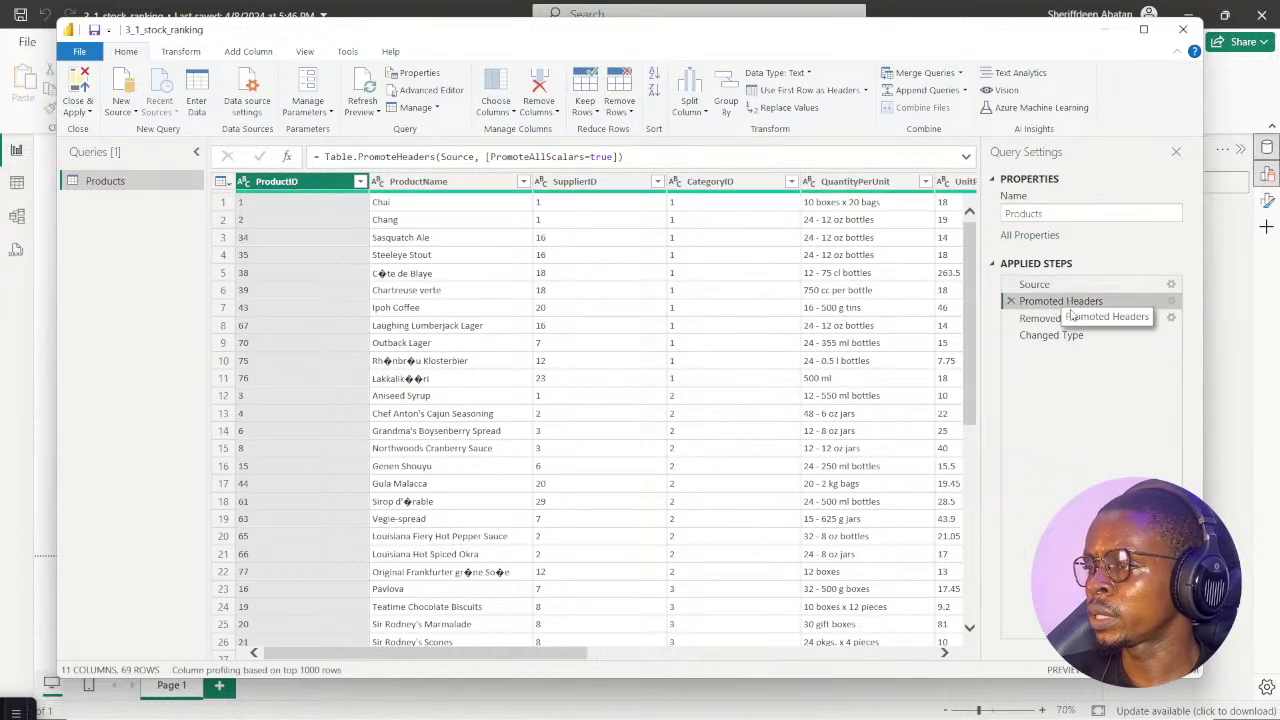
{"action": "left_click", "coordinate": [1048, 318]}
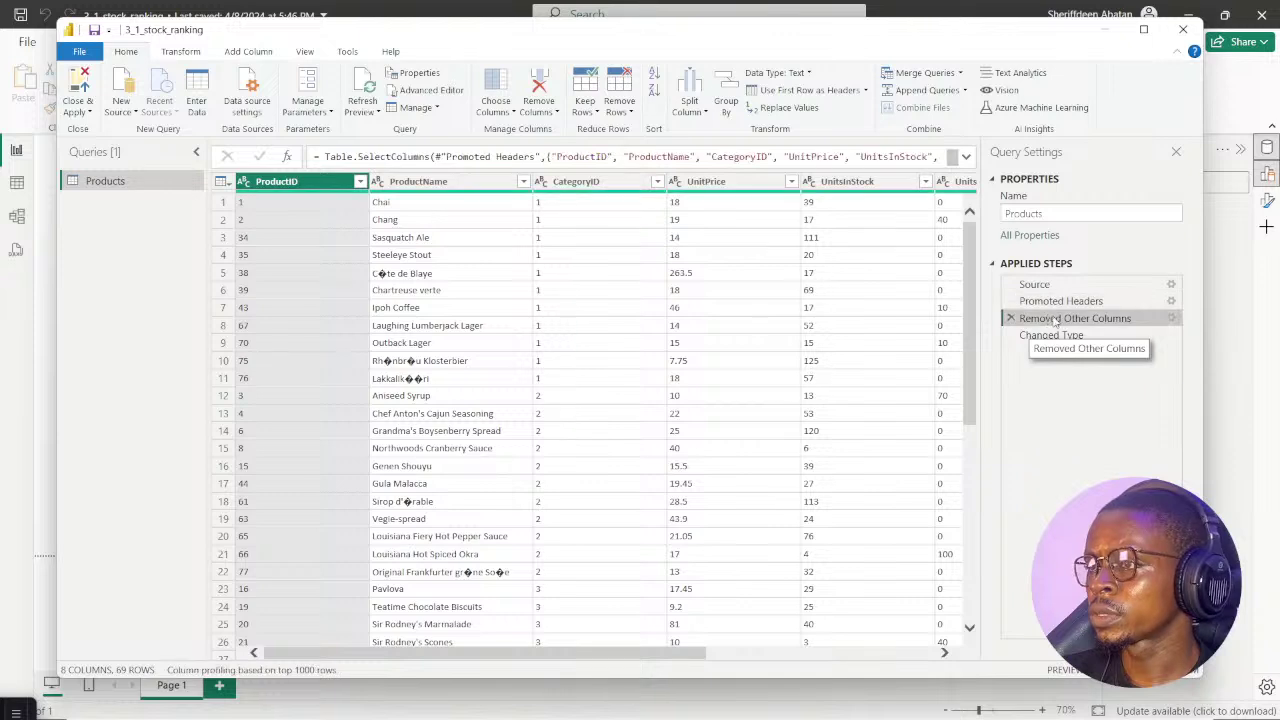
{"action": "left_click", "coordinate": [1050, 340]}
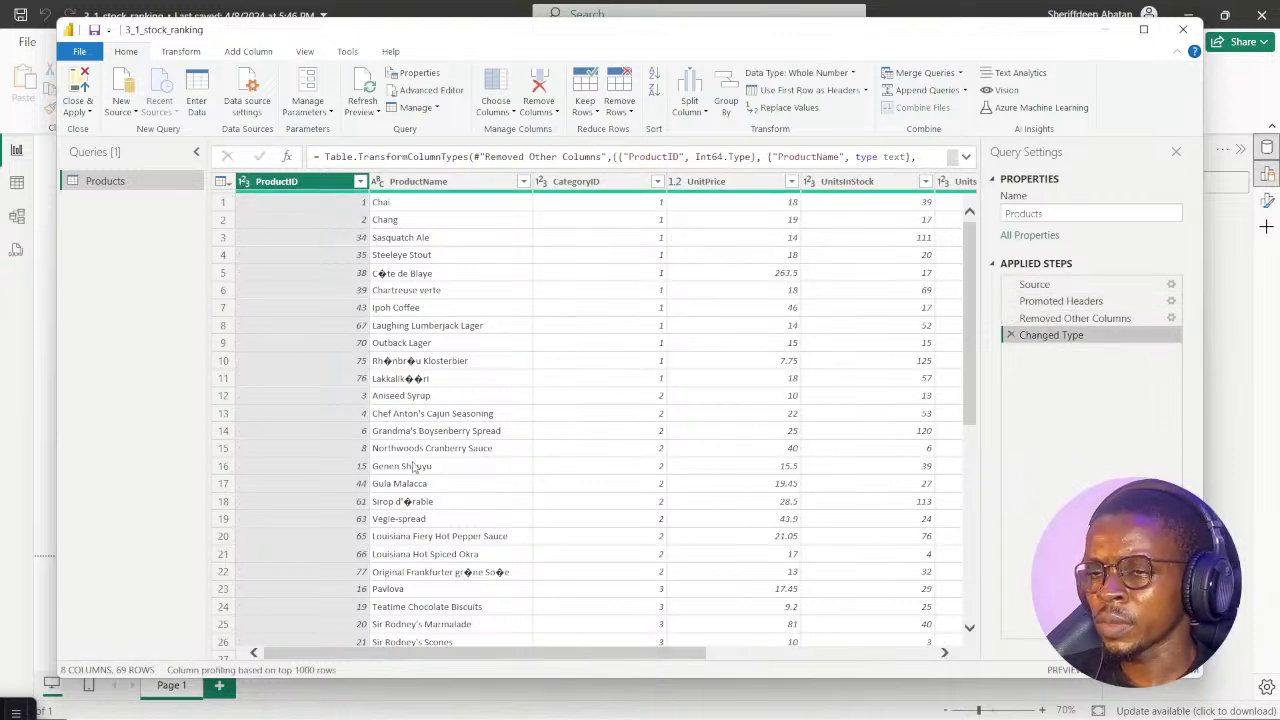
{"action": "mouse_move", "coordinate": [449, 658]}
{"action": "left_mouse_down"}
{"action": "mouse_move", "coordinate": [690, 658]}
{"action": "mouse_move", "coordinate": [449, 658]}
{"action": "left_mouse_up"}
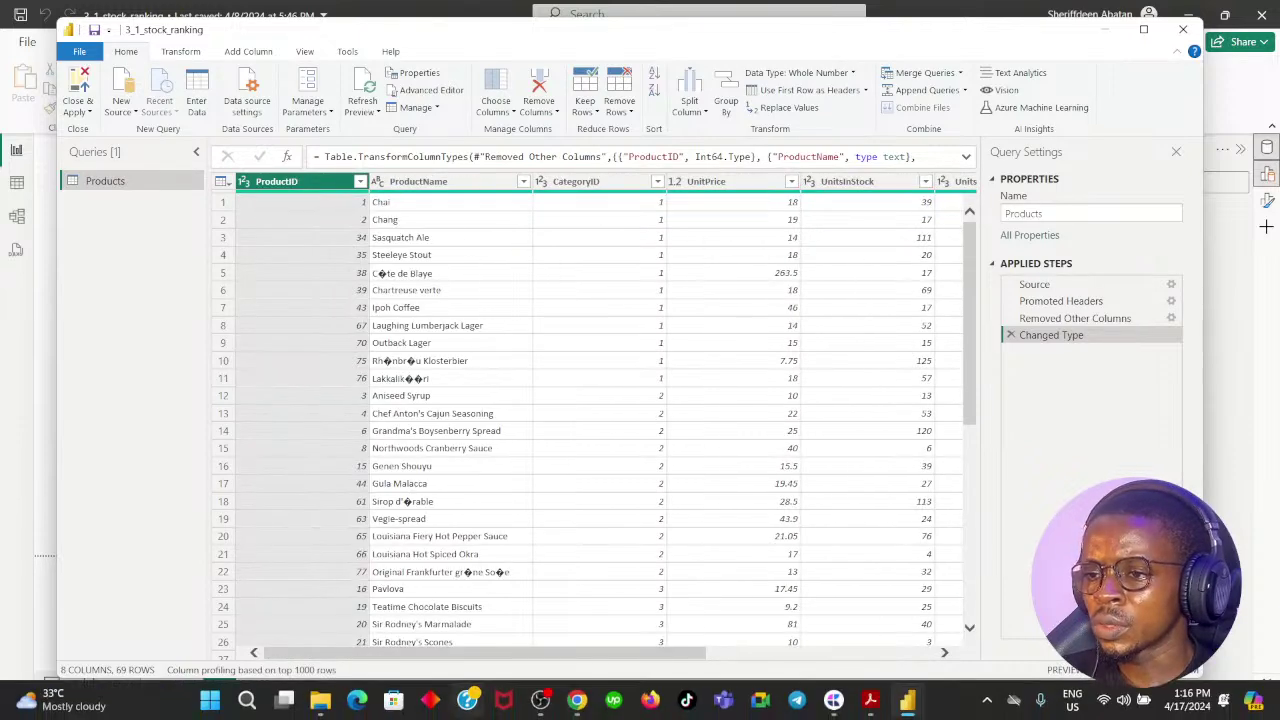
Switch to the DataCamp virtual desktop, open Power Query for 3_1_stock_ranking, and look through the Products rows
{"action": "left_click", "coordinate": [577, 704]}
{"action": "left_click", "coordinate": [652, 580]}
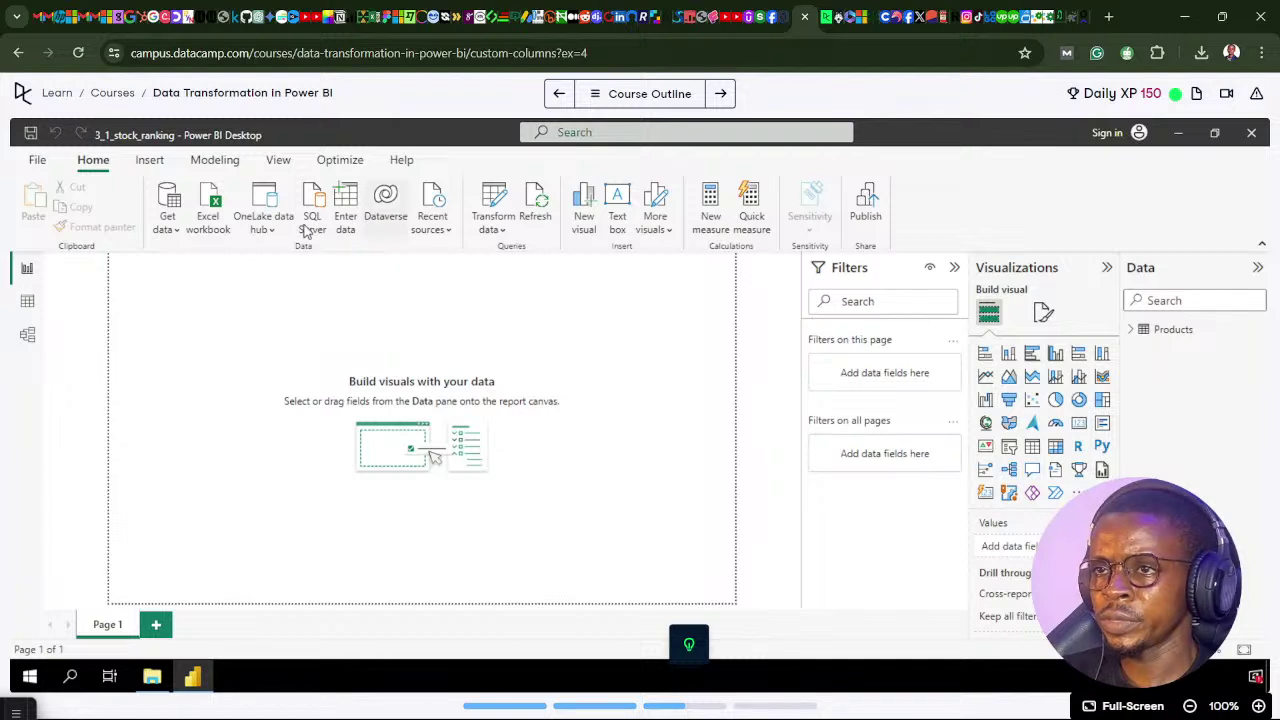
{"action": "left_click", "coordinate": [497, 196]}
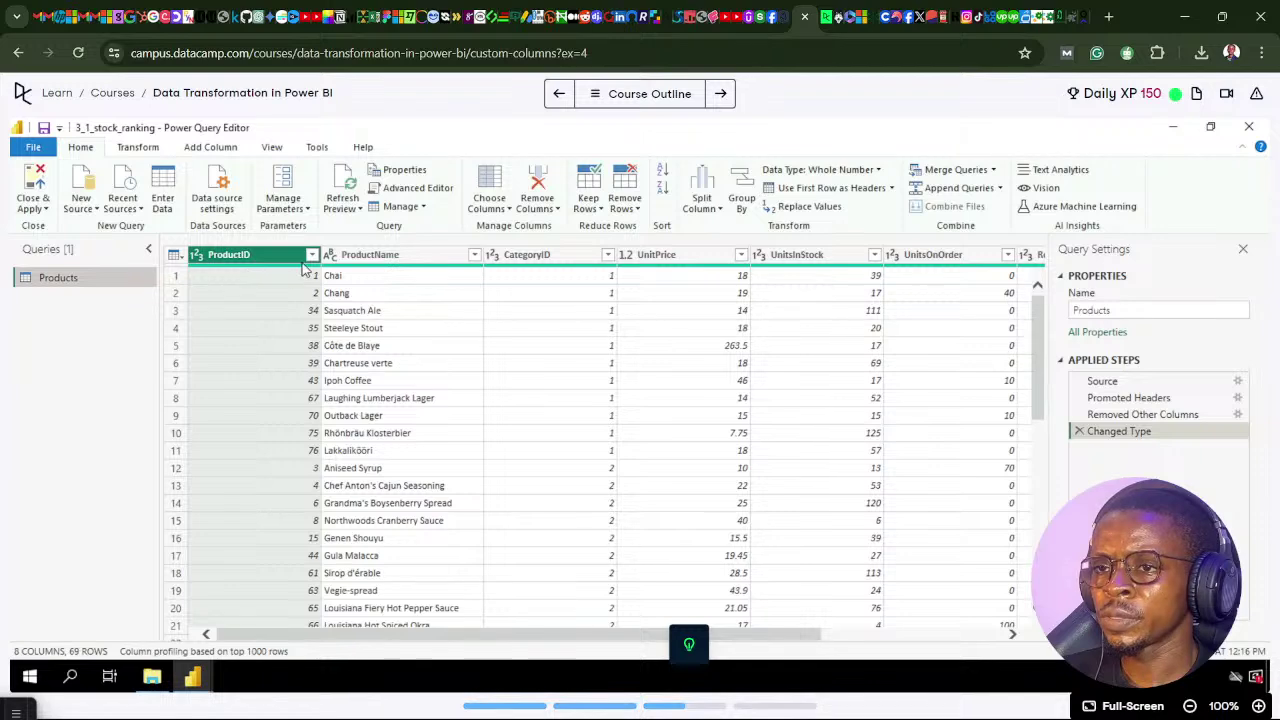
{"action": "scroll", "coordinate": [310, 362], "scroll_direction": "down", "scroll_amount": 13}
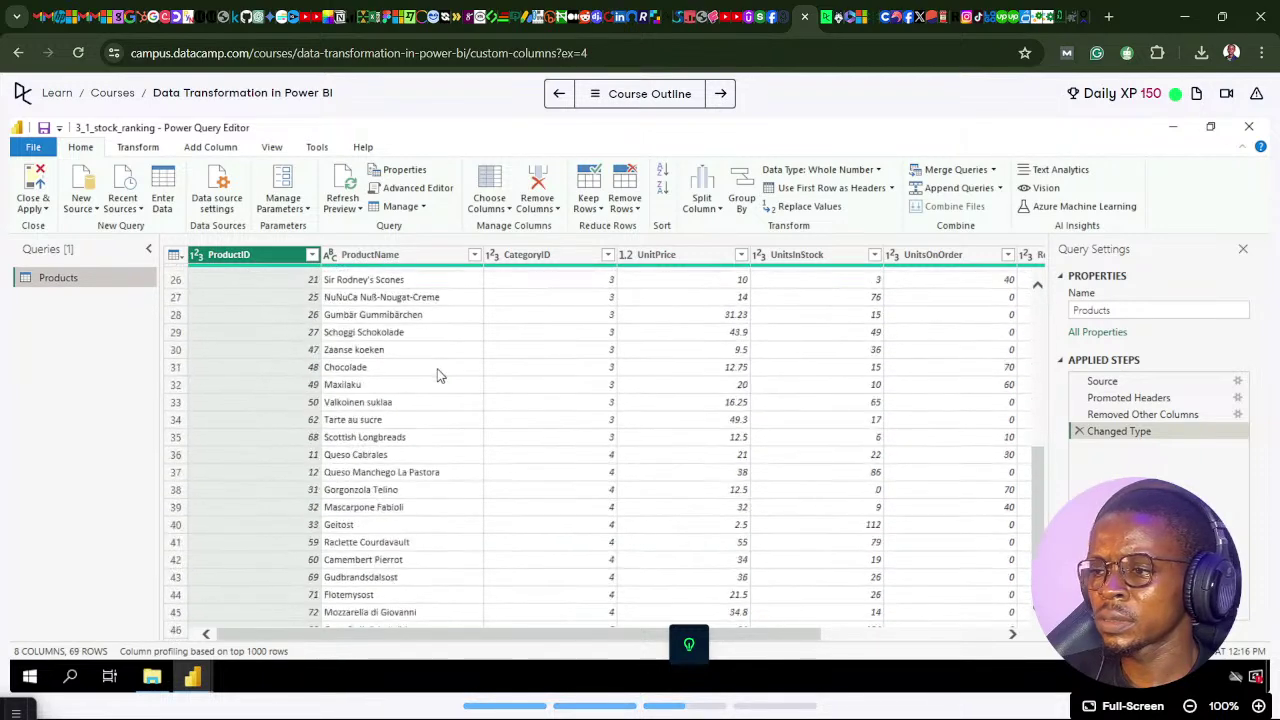
{"action": "scroll", "coordinate": [459, 399], "scroll_direction": "up", "scroll_amount": 9}
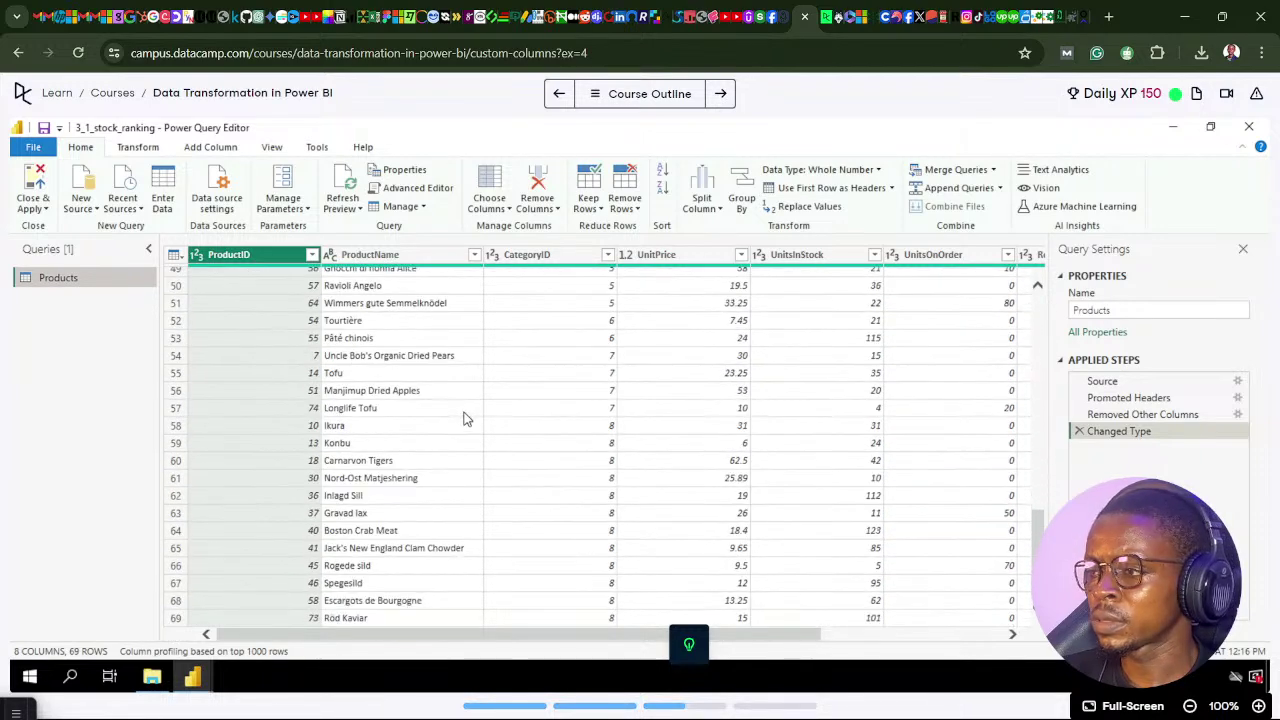
{"action": "scroll", "coordinate": [457, 418], "scroll_direction": "up", "scroll_amount": 4}
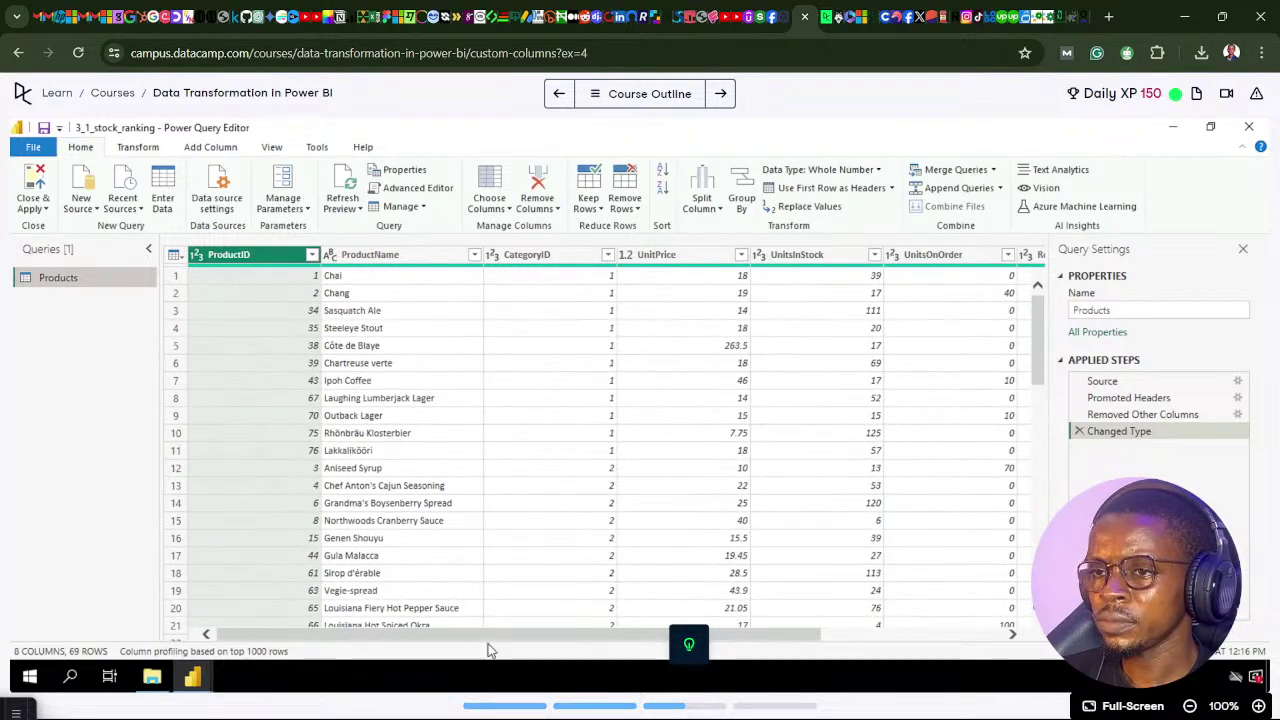
Compare the Products rows in the local Power Query Editor with those in the DataCamp virtual desktop
{"action": "left_click", "coordinate": [582, 703]}
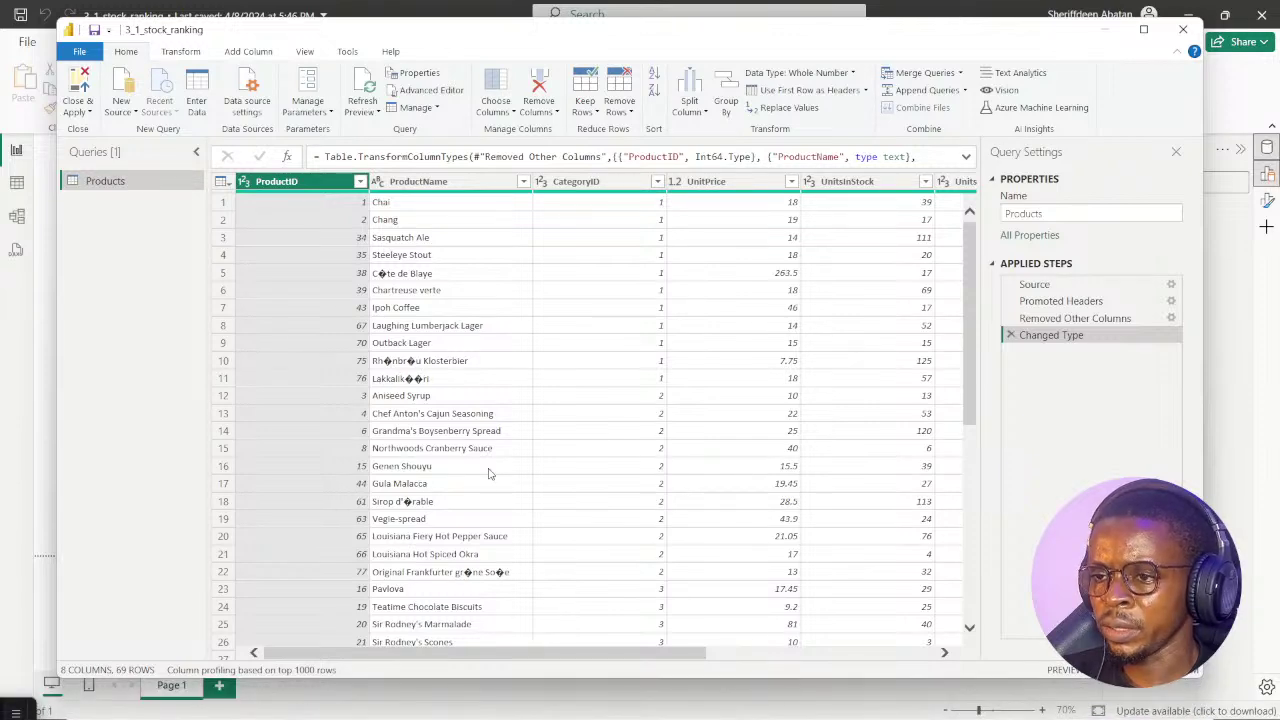
{"action": "scroll", "coordinate": [447, 492], "scroll_direction": "down", "scroll_amount": 4}
{"action": "scroll", "coordinate": [449, 497], "scroll_direction": "up", "scroll_amount": 4}
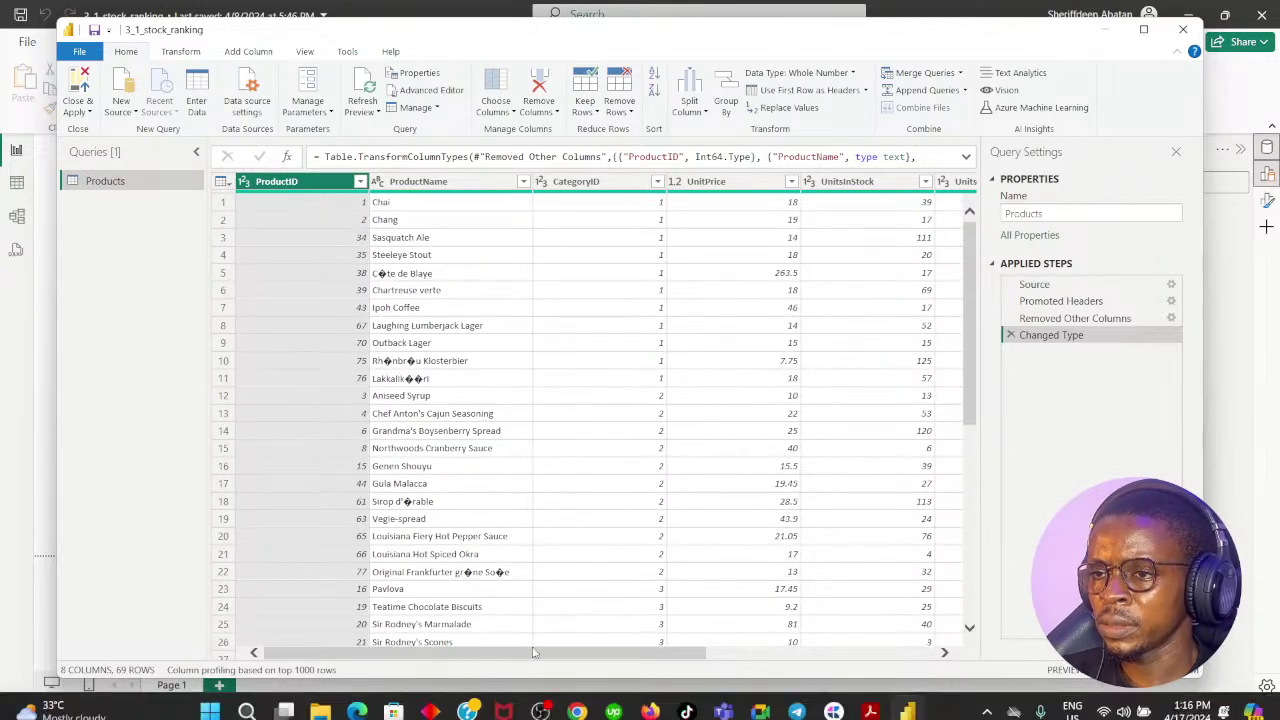
{"action": "left_click", "coordinate": [576, 702]}
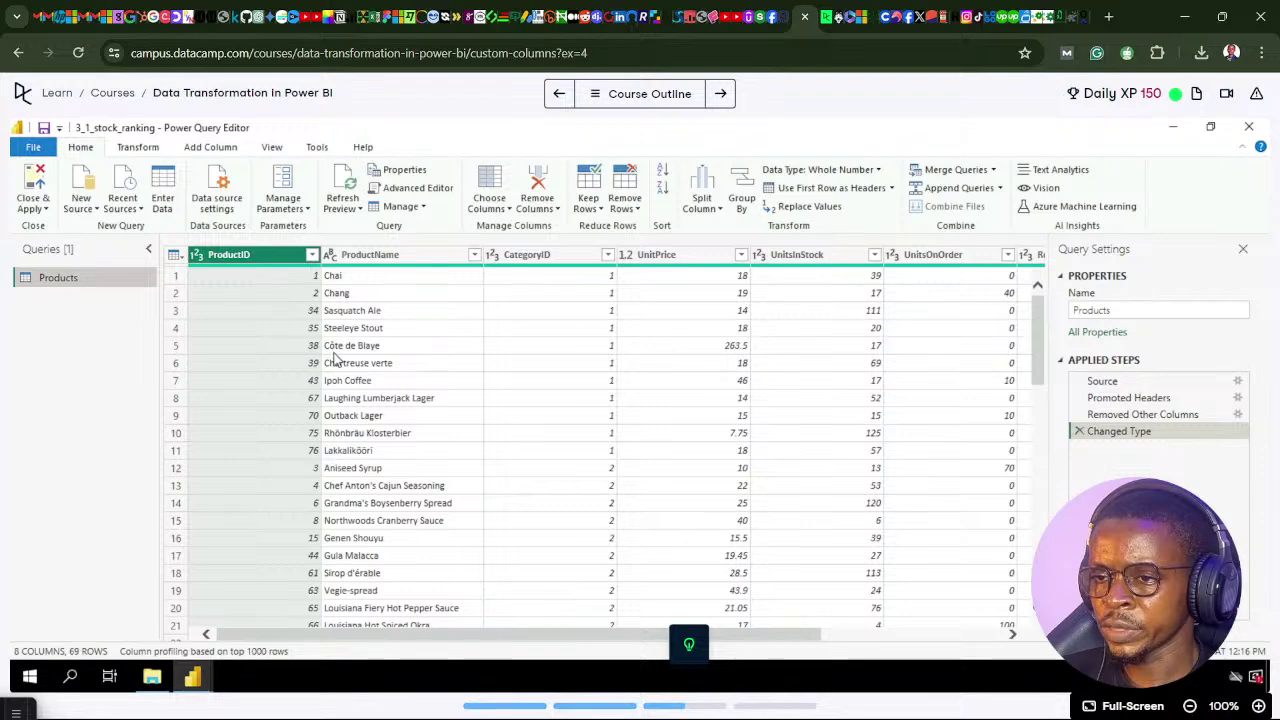
{"action": "scroll", "coordinate": [340, 365], "scroll_direction": "down", "scroll_amount": 6}
{"action": "scroll", "coordinate": [345, 375], "scroll_direction": "up", "scroll_amount": 6}
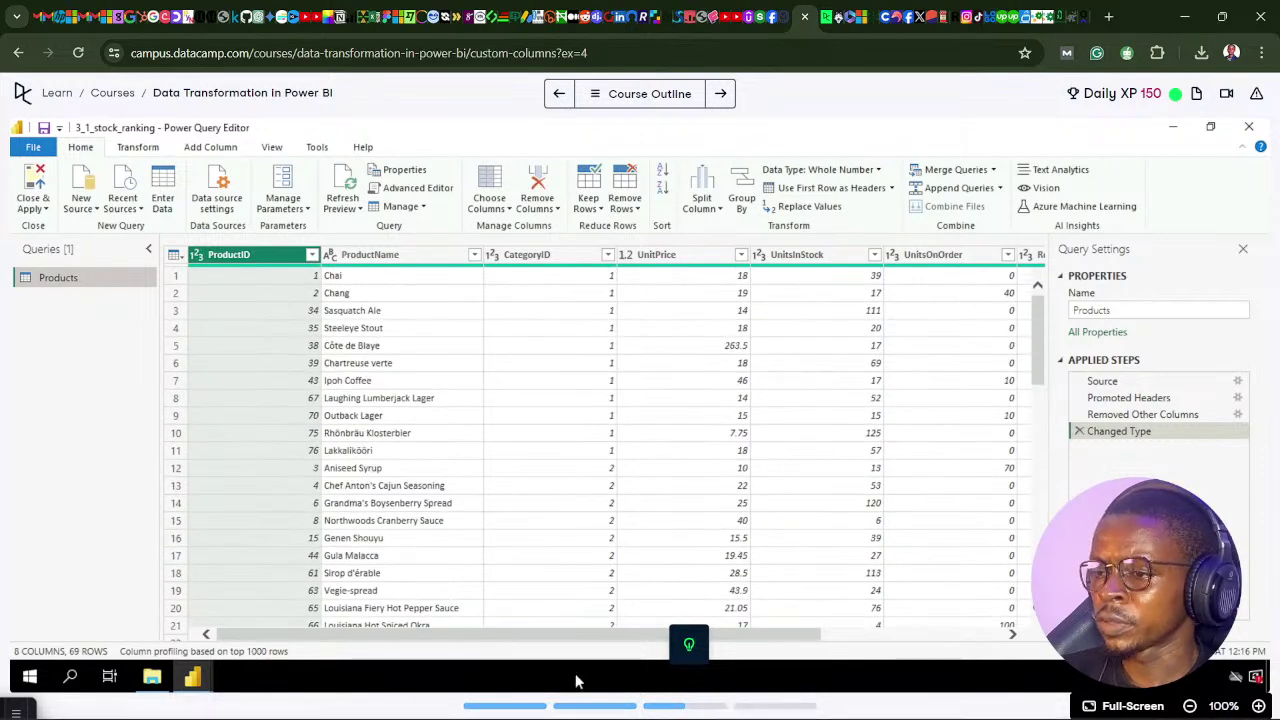
Open the Stock ranking exercise instructions in DataCamp and advance to instruction 2
{"action": "left_click", "coordinate": [682, 652]}
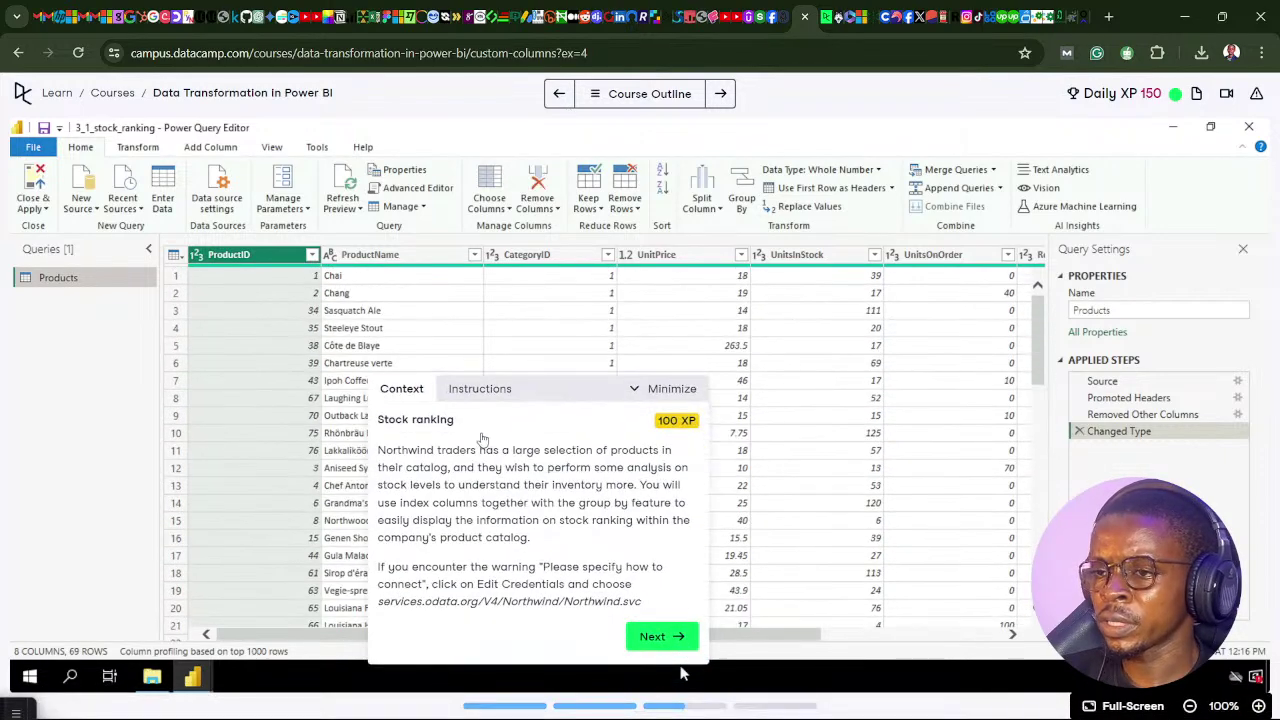
{"action": "left_click", "coordinate": [676, 636]}
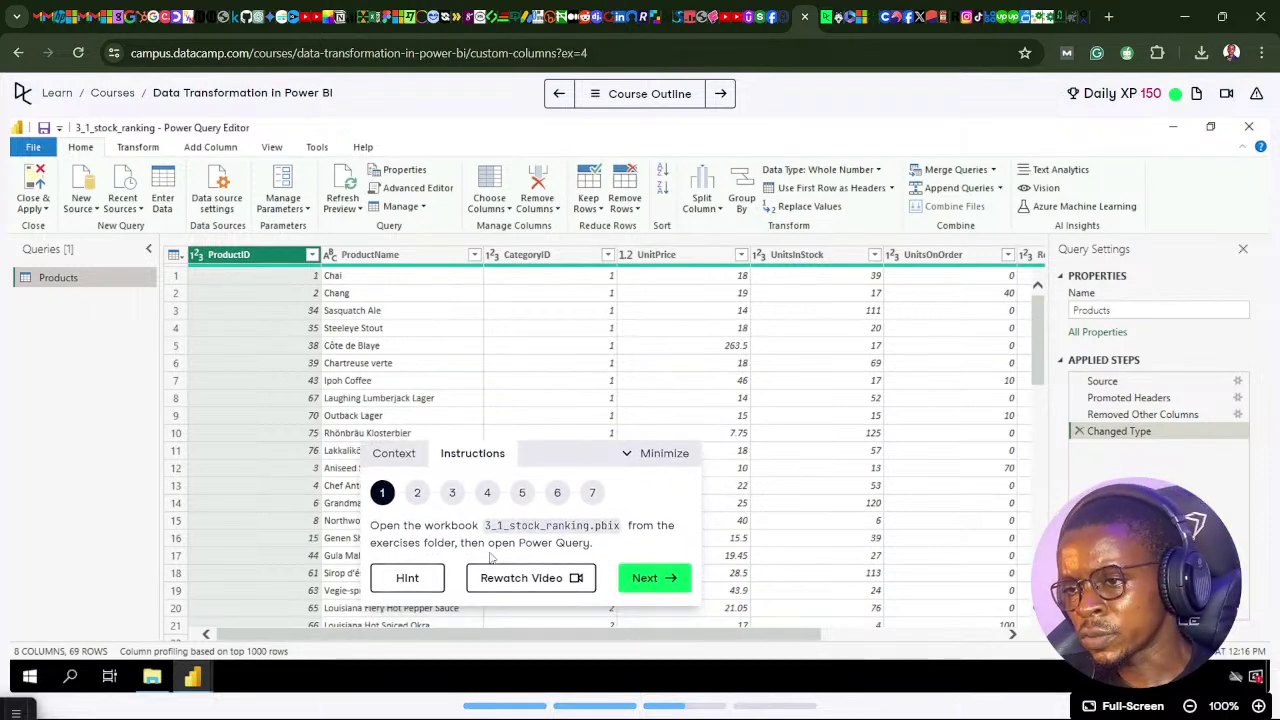
{"action": "left_click", "coordinate": [652, 578]}
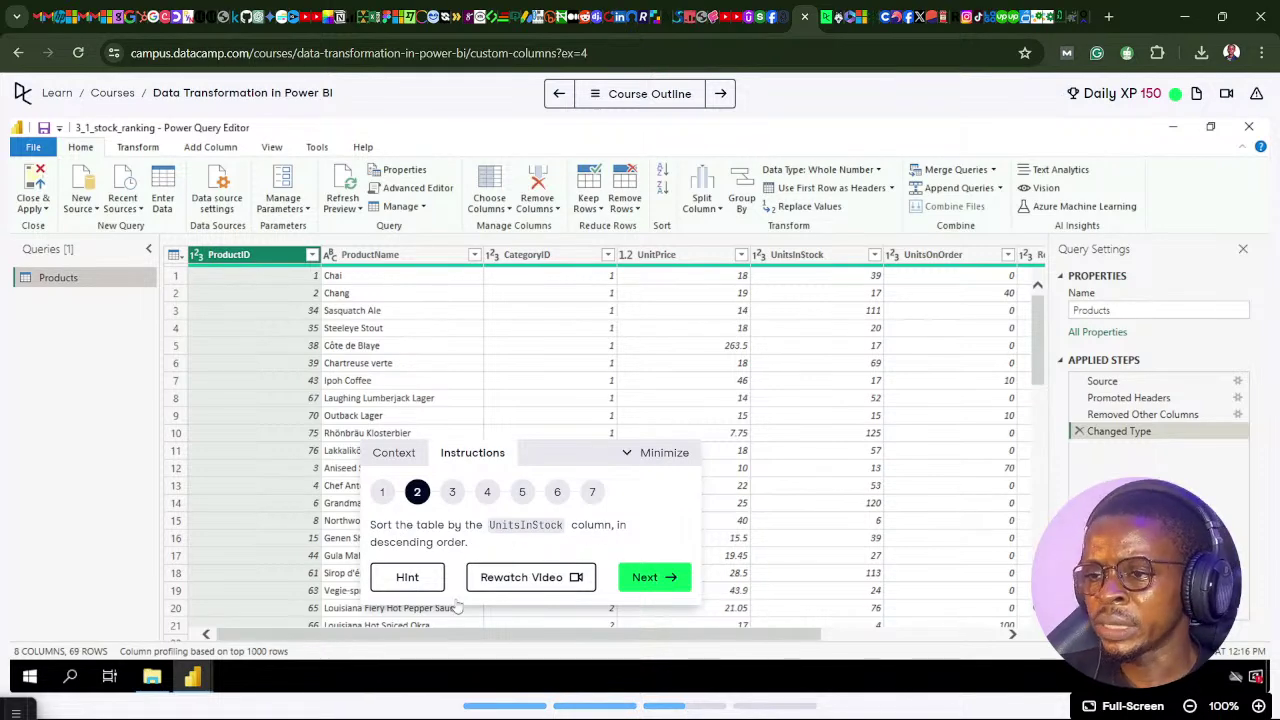
Switch to the local Power Query Editor and sort the Products table by UnitsInStock in descending order
{"action": "left_click", "coordinate": [577, 700]}
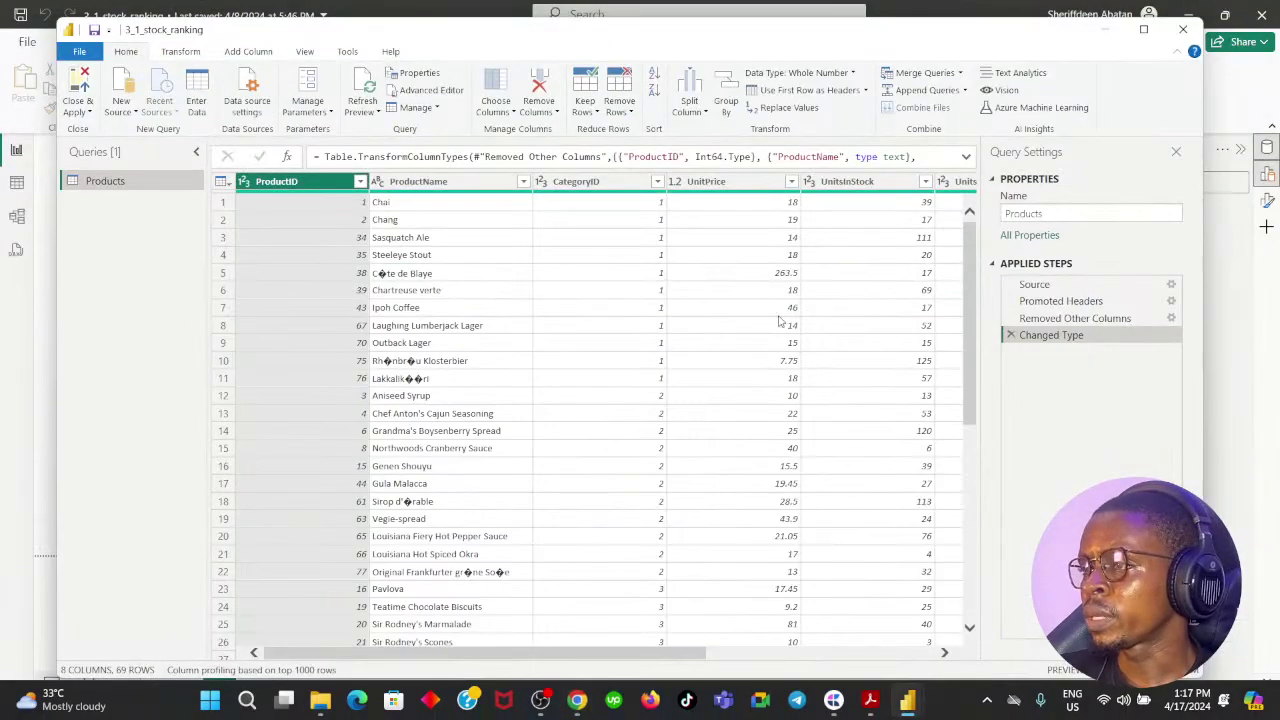
{"action": "left_click_drag", "start_coordinate": [421, 652], "coordinate": [649, 652]}
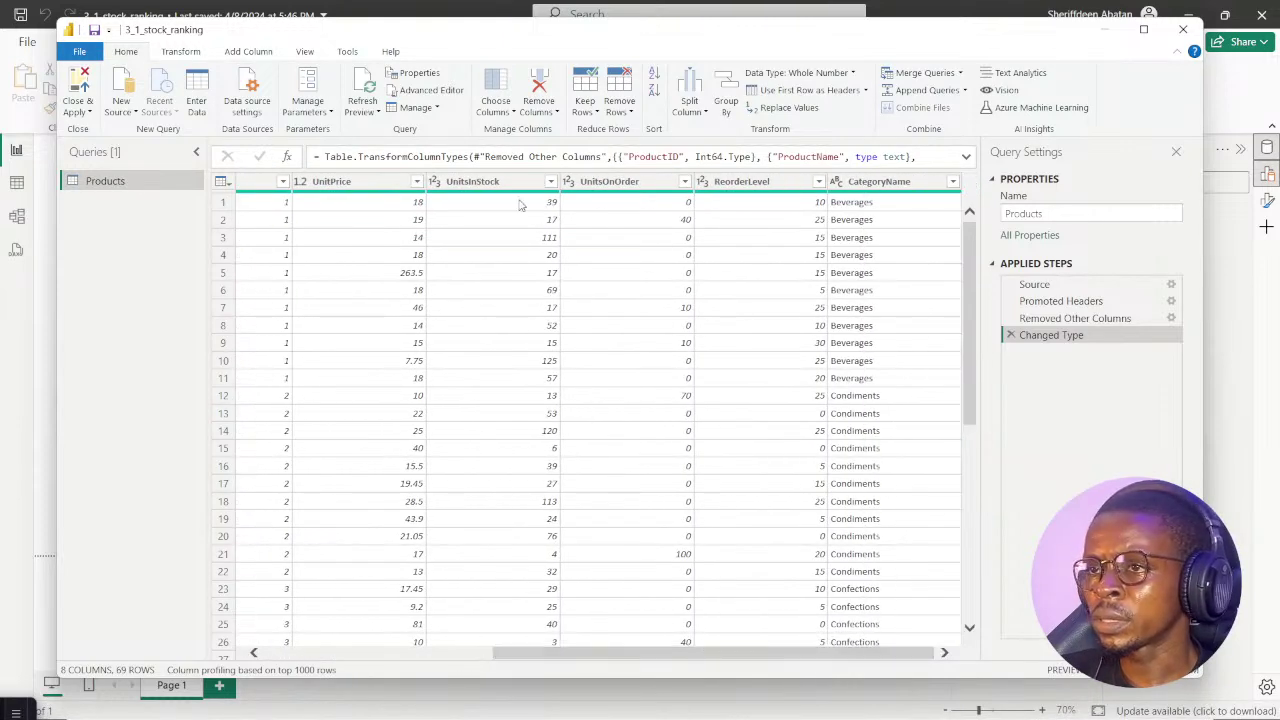
{"action": "left_click", "coordinate": [488, 184]}
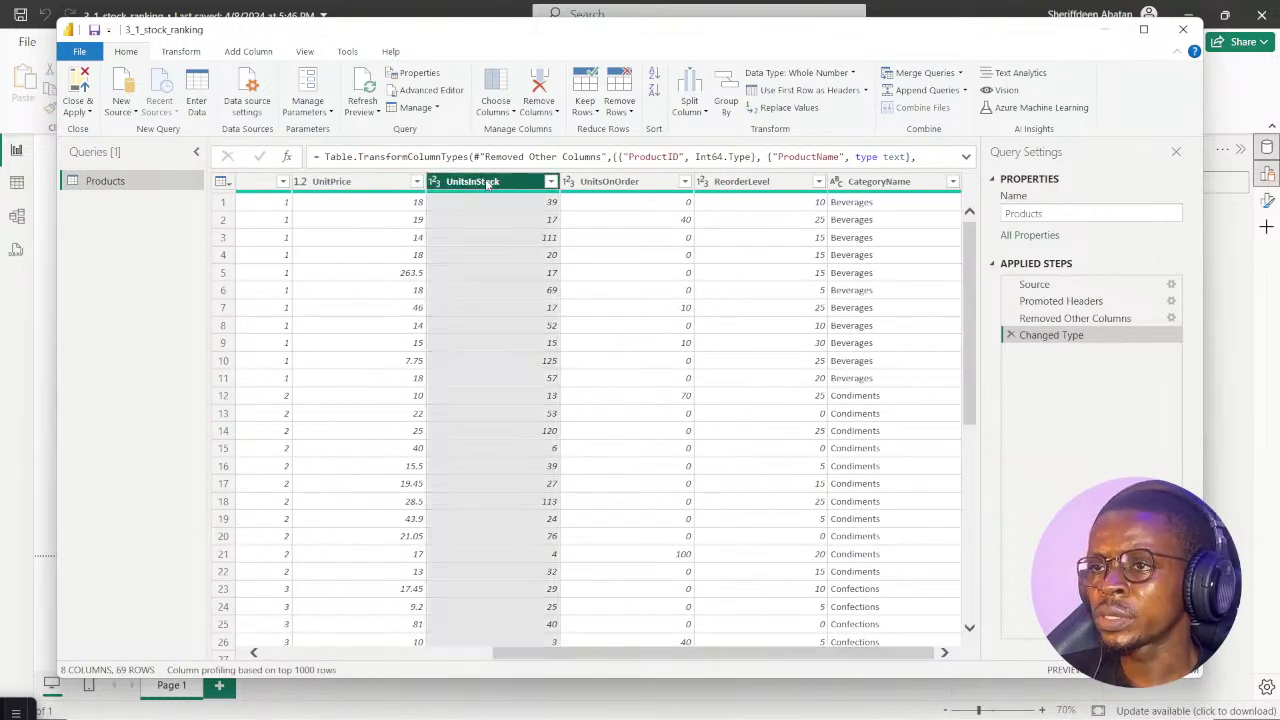
{"action": "left_click", "coordinate": [550, 182]}
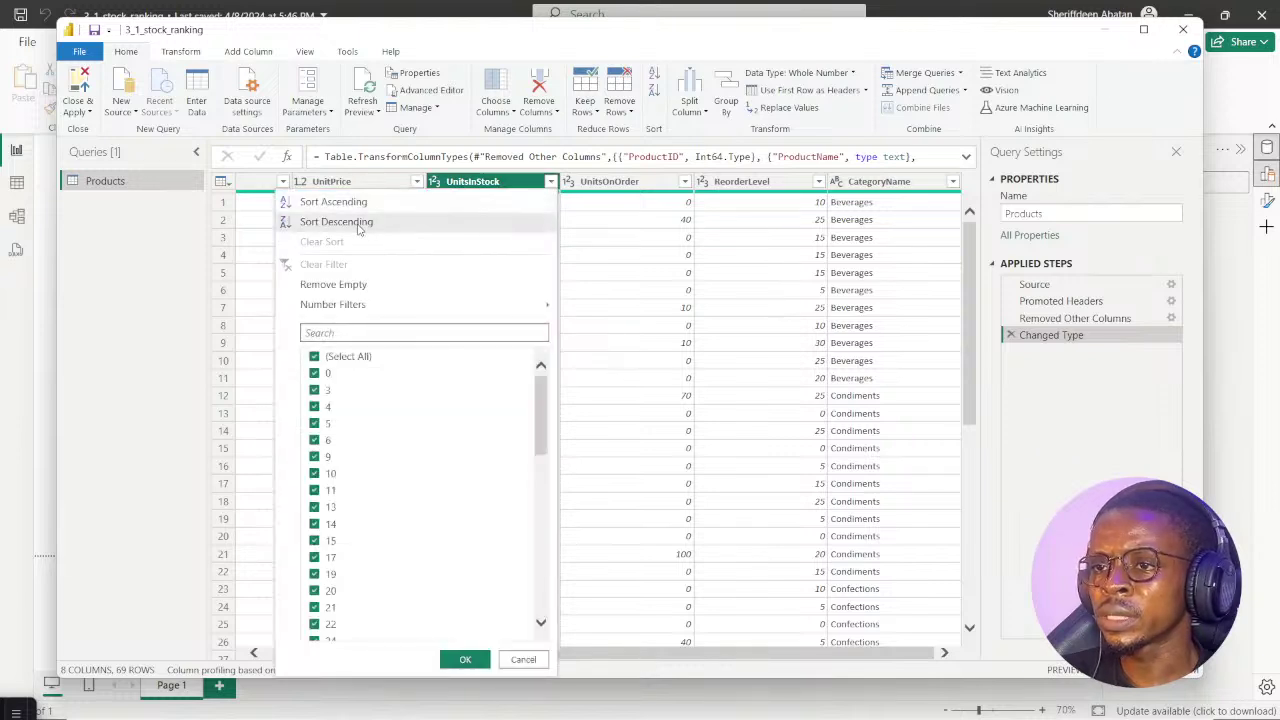
{"action": "left_click", "coordinate": [336, 222]}
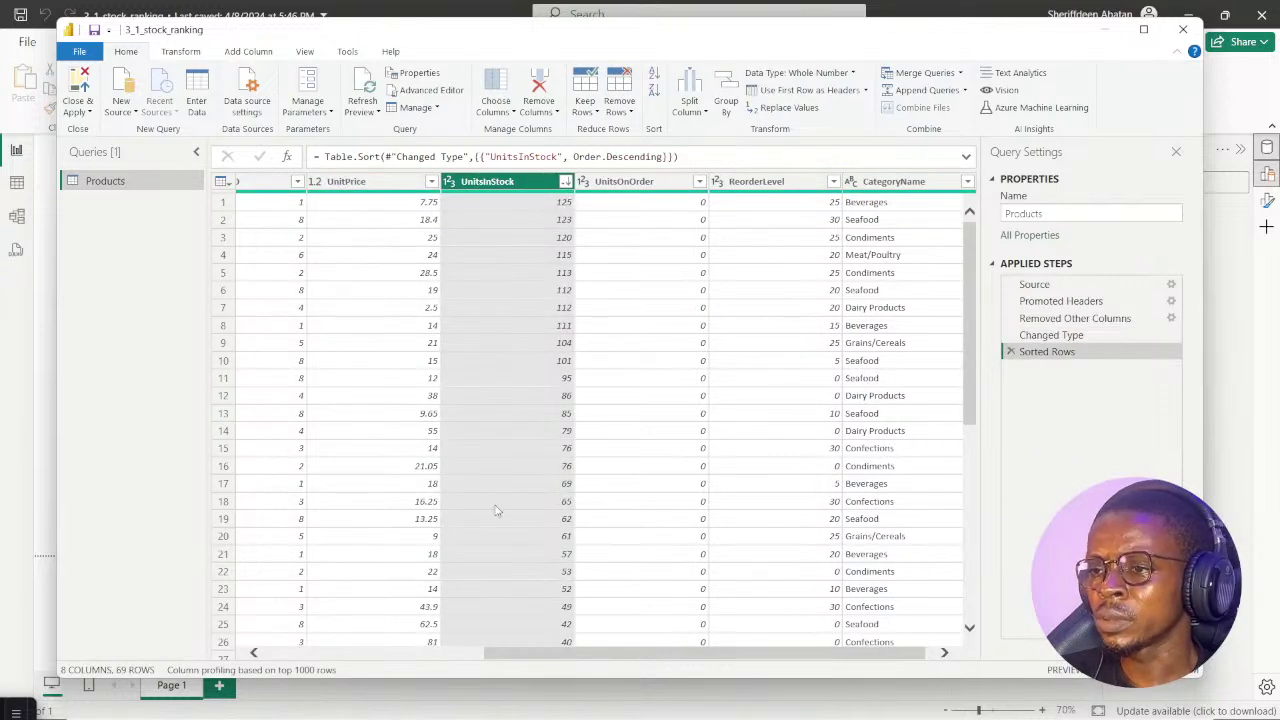
Advance the DataCamp exercise to instruction 3, and add an index column starting from 1 to the local Products table
{"action": "left_click", "coordinate": [573, 719]}
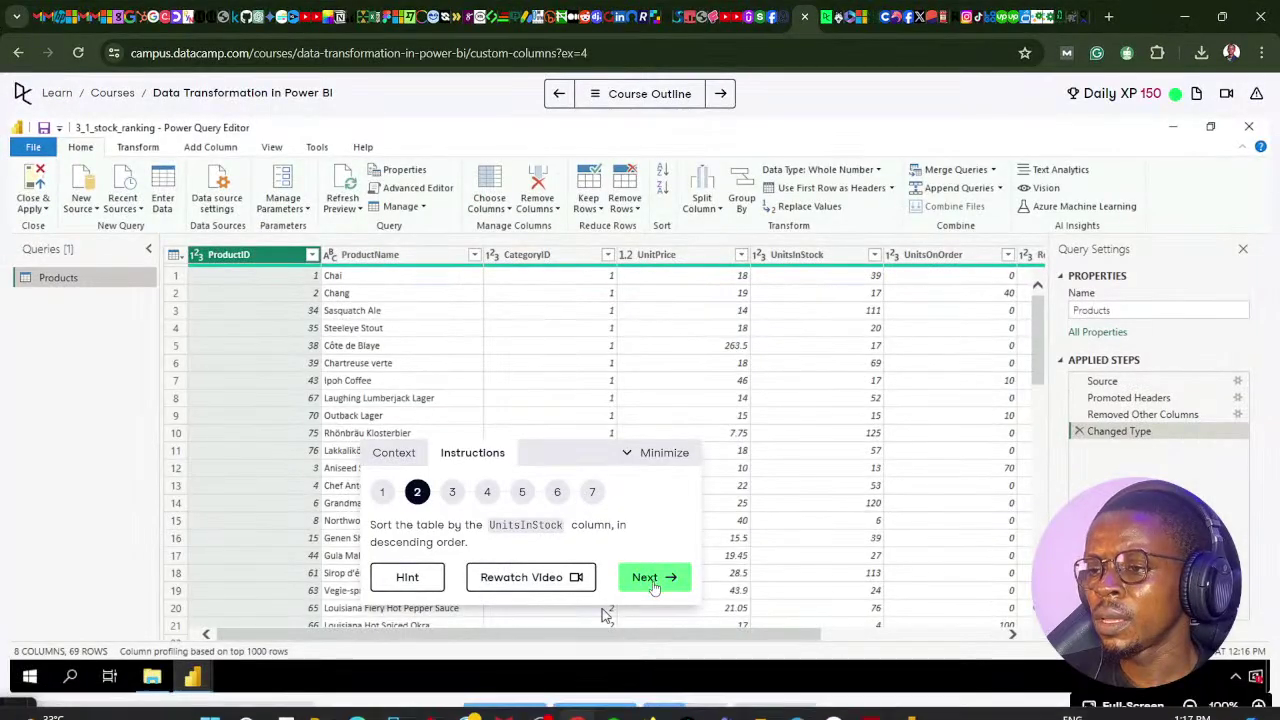
{"action": "left_click", "coordinate": [654, 578]}
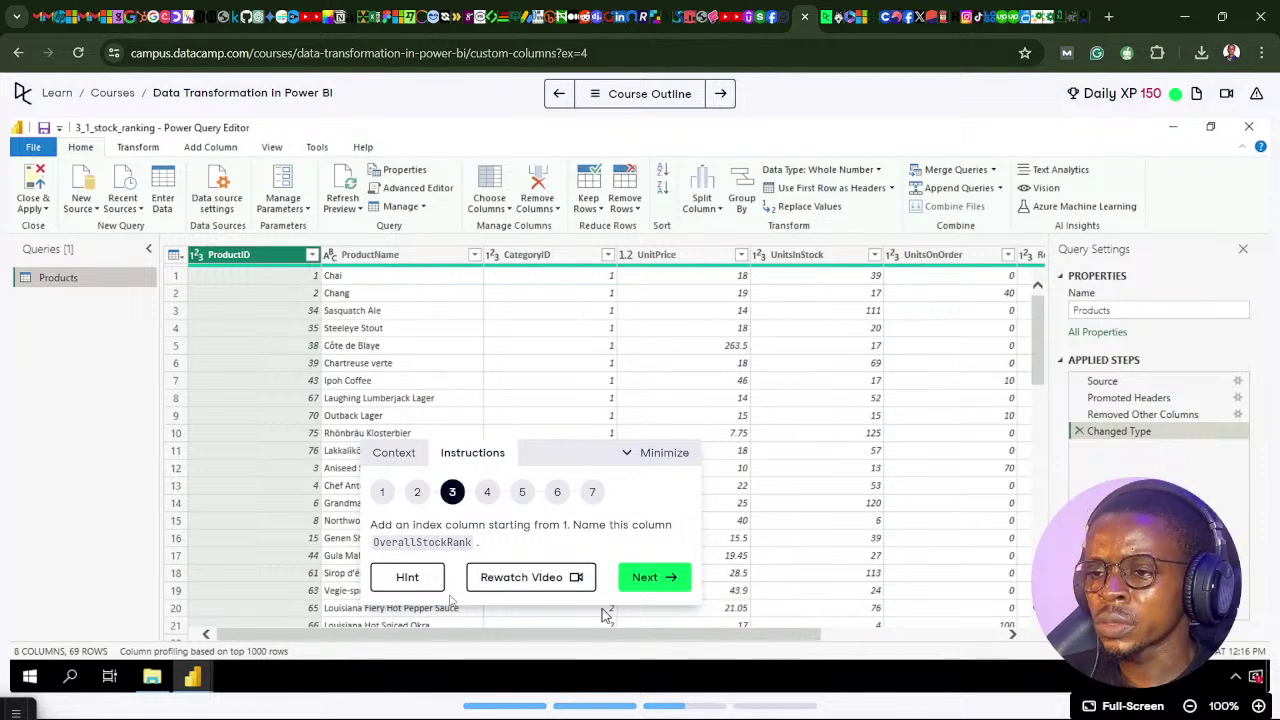
{"action": "left_click", "coordinate": [577, 708]}
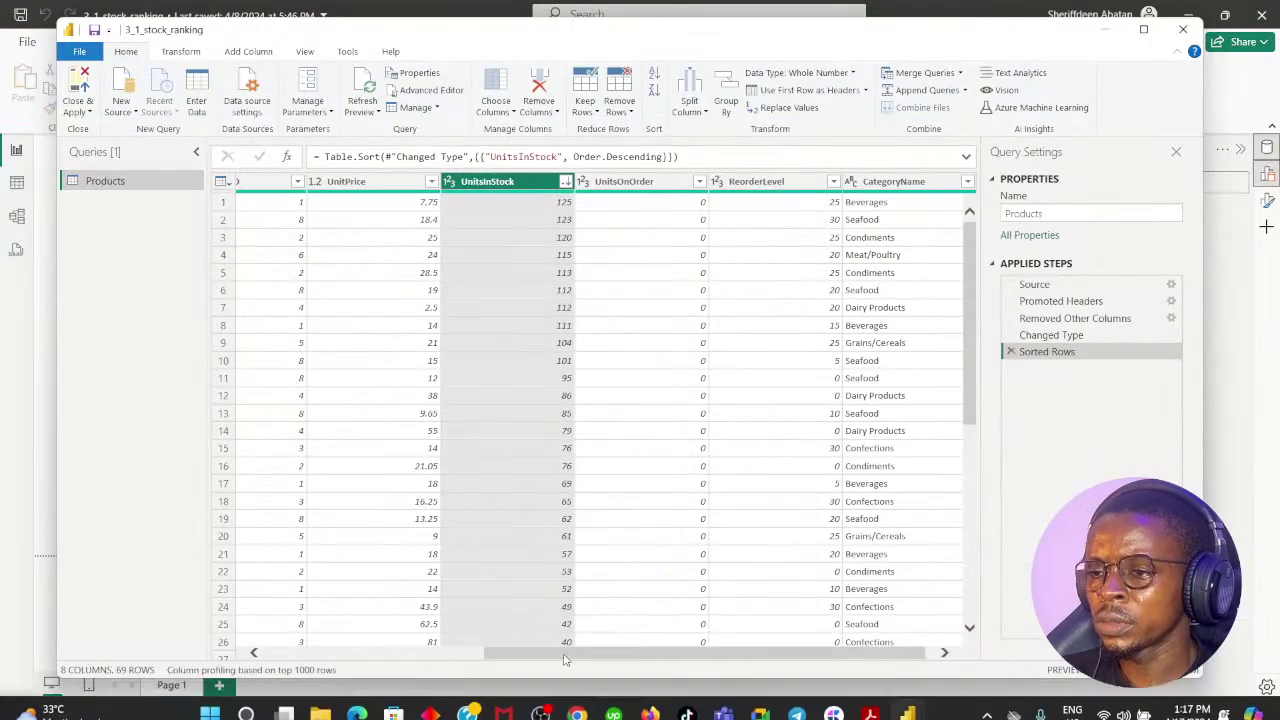
{"action": "left_click_drag", "start_coordinate": [565, 660], "coordinate": [318, 658]}
{"action": "left_click", "coordinate": [246, 52]}
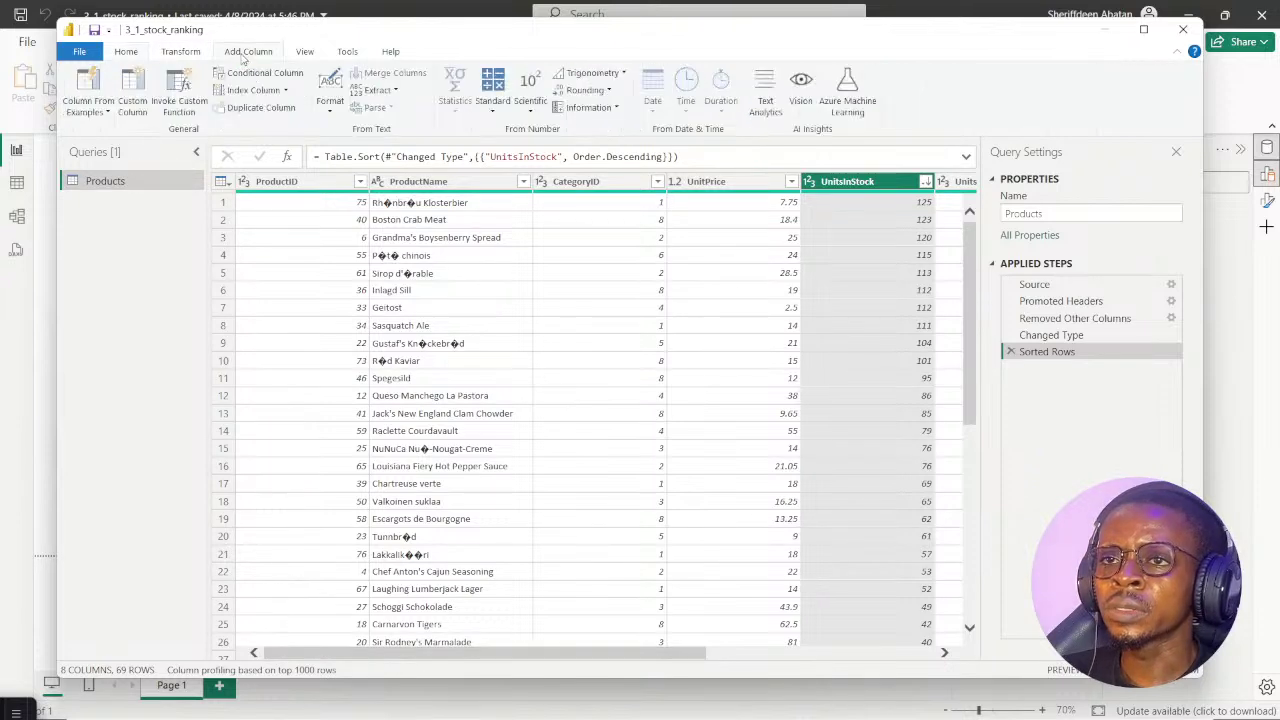
{"action": "left_click", "coordinate": [286, 91]}
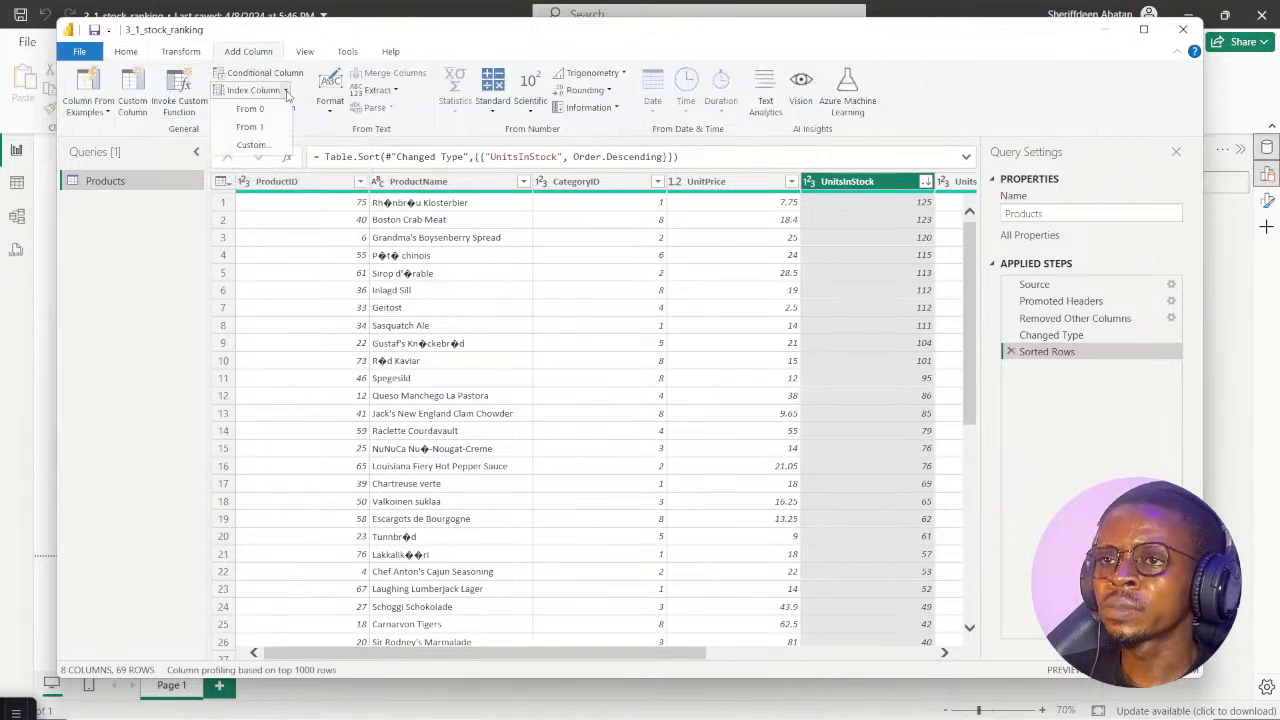
{"action": "left_click", "coordinate": [250, 127]}
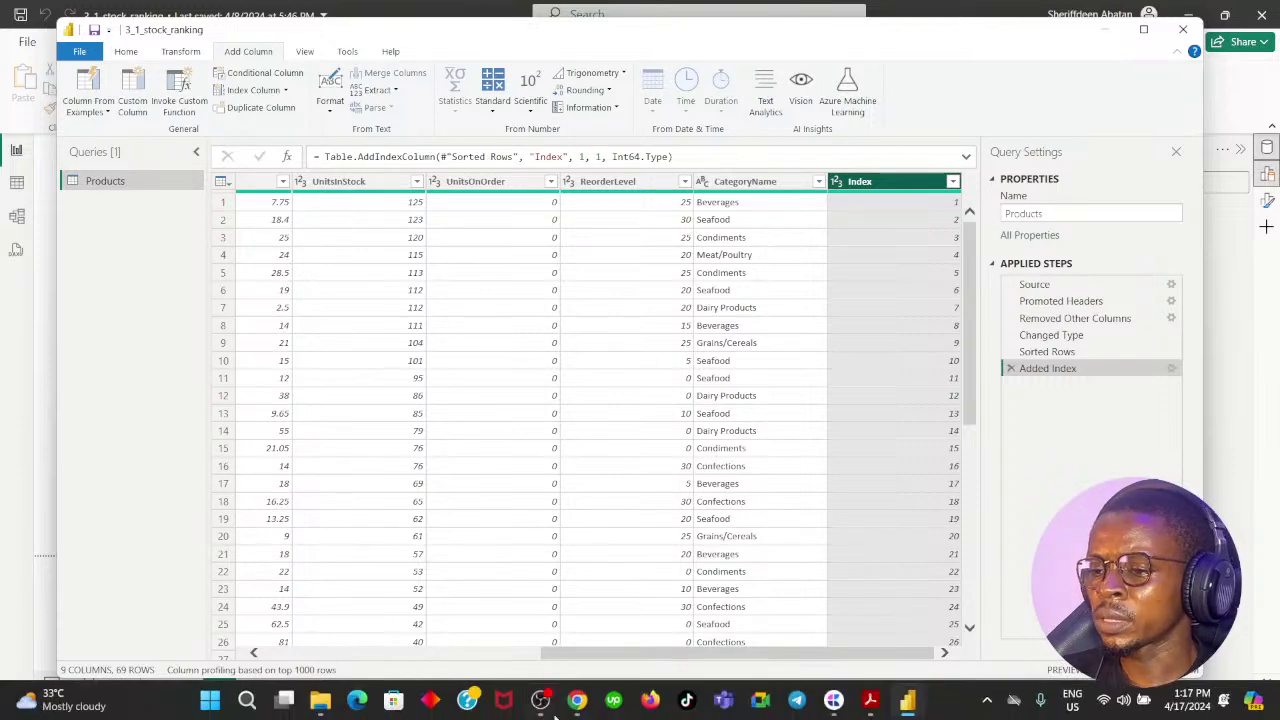
Check the required column name in the DataCamp instruction and rename the Index column OverallStockRank in the local Products table
{"action": "left_click", "coordinate": [577, 705]}
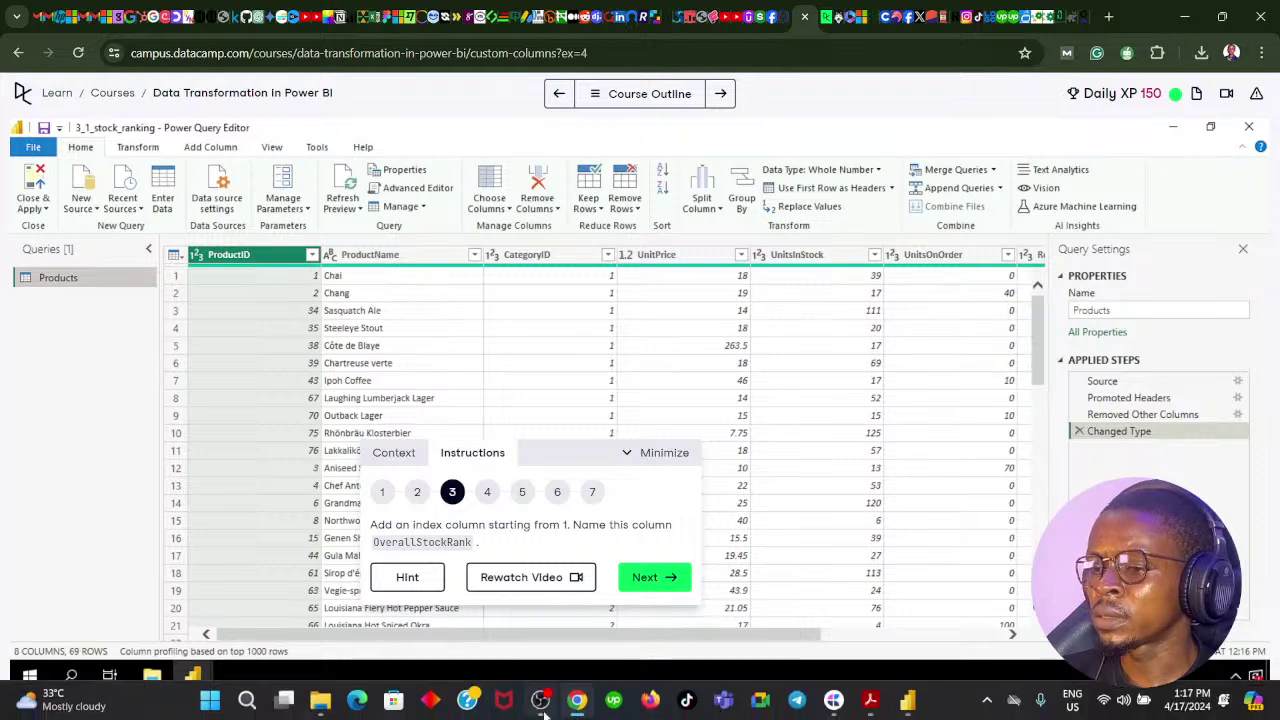
{"action": "left_click", "coordinate": [577, 703]}
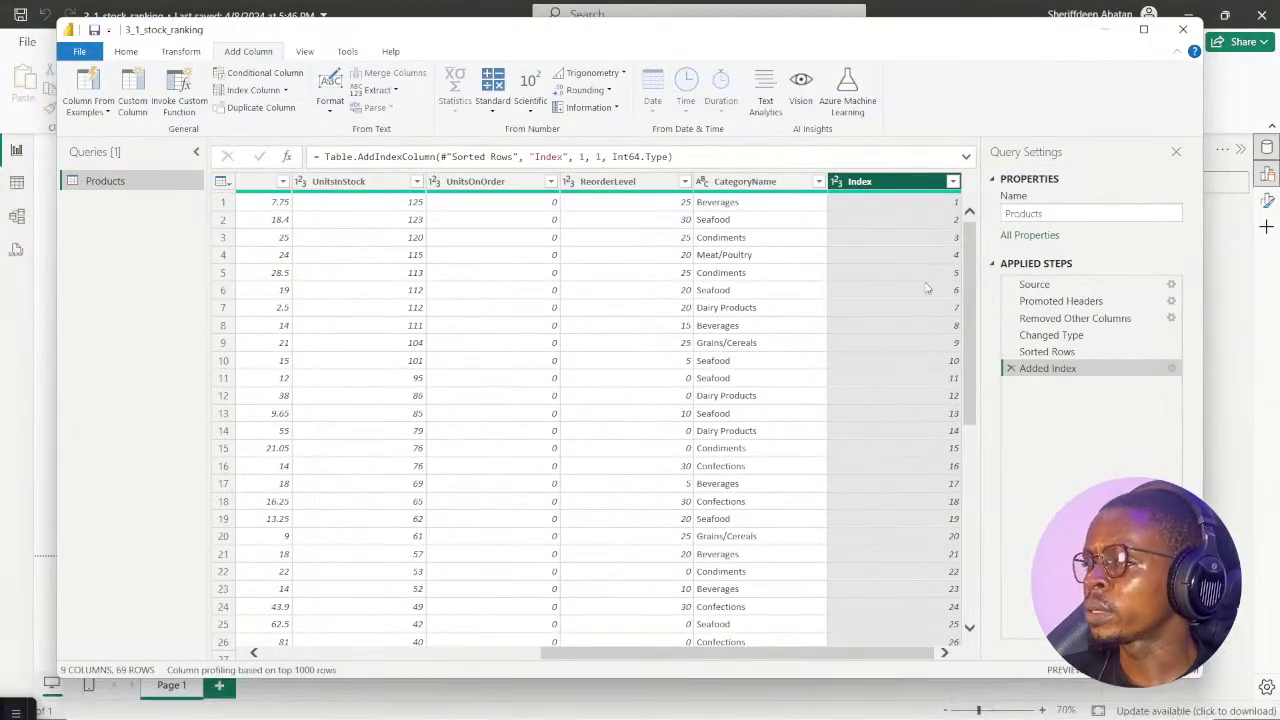
{"action": "left_click_drag", "start_coordinate": [600, 656], "coordinate": [324, 656]}
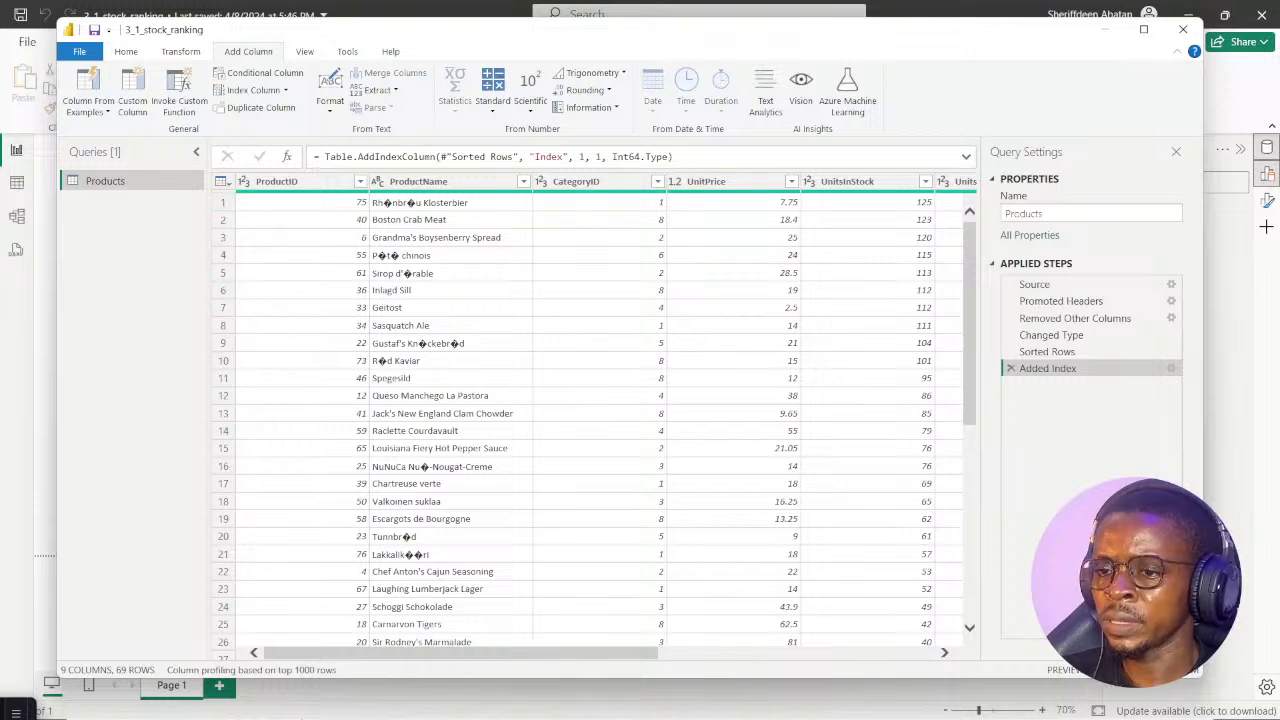
{"action": "left_click_drag", "start_coordinate": [300, 656], "coordinate": [577, 656]}
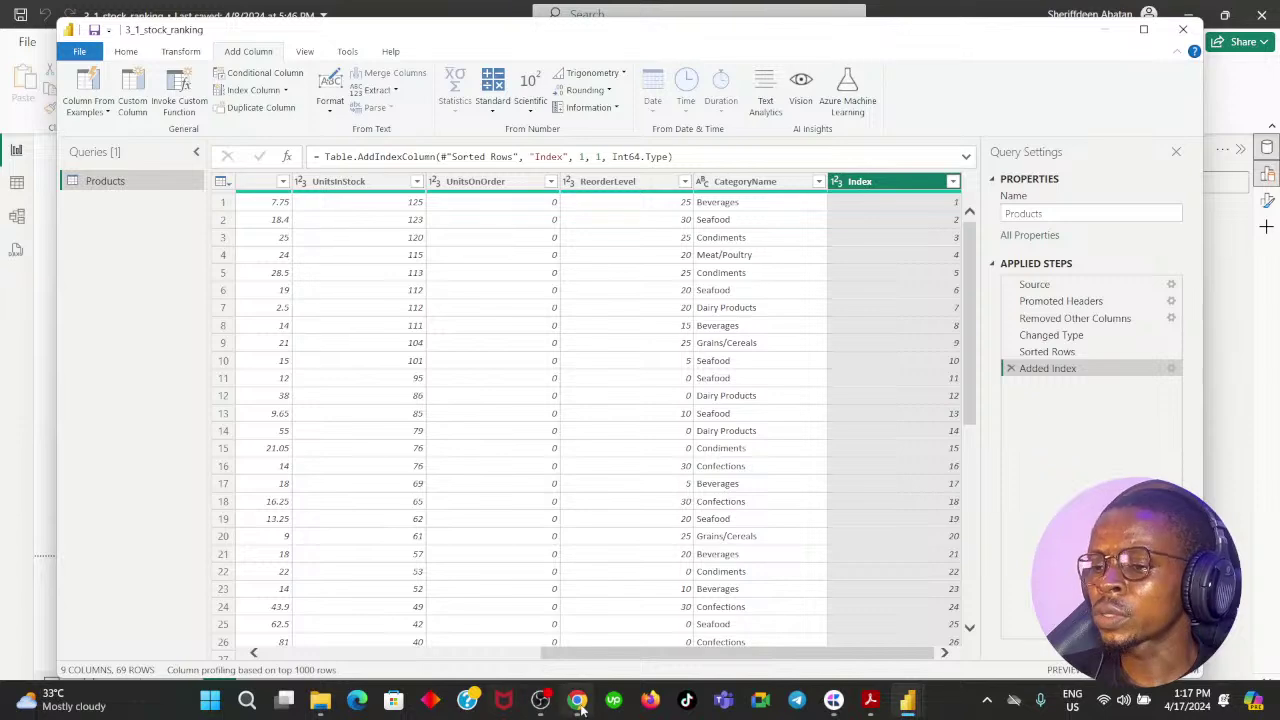
{"action": "left_click", "coordinate": [577, 702]}
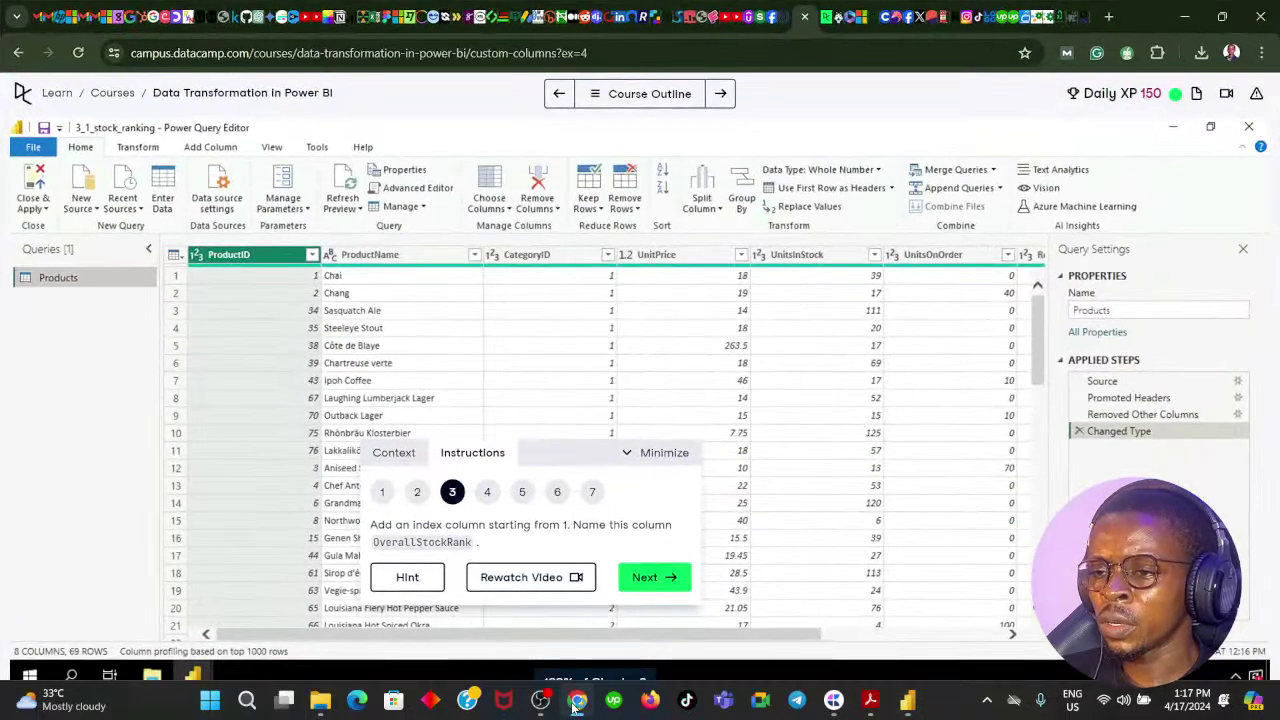
{"action": "left_click", "coordinate": [577, 702]}
{"action": "double_click", "coordinate": [860, 181]}
{"action": "type", "text": "d"}
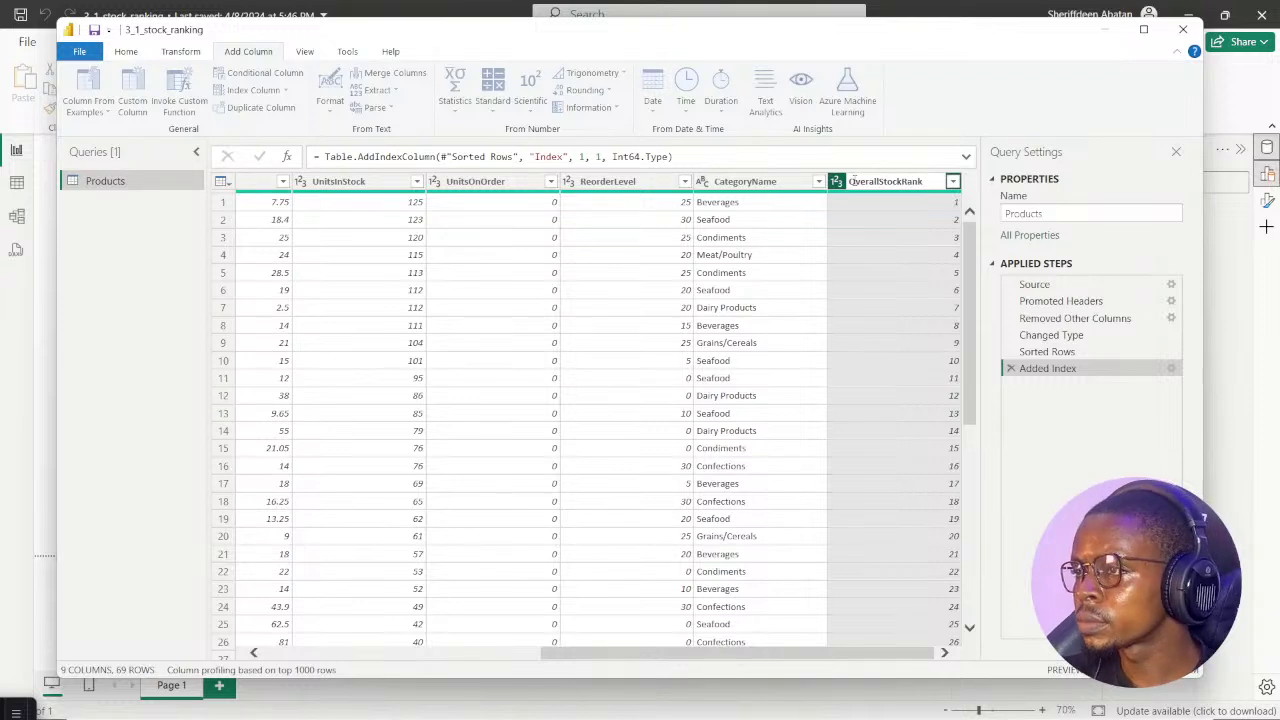
{"action": "key", "text": "Return"}
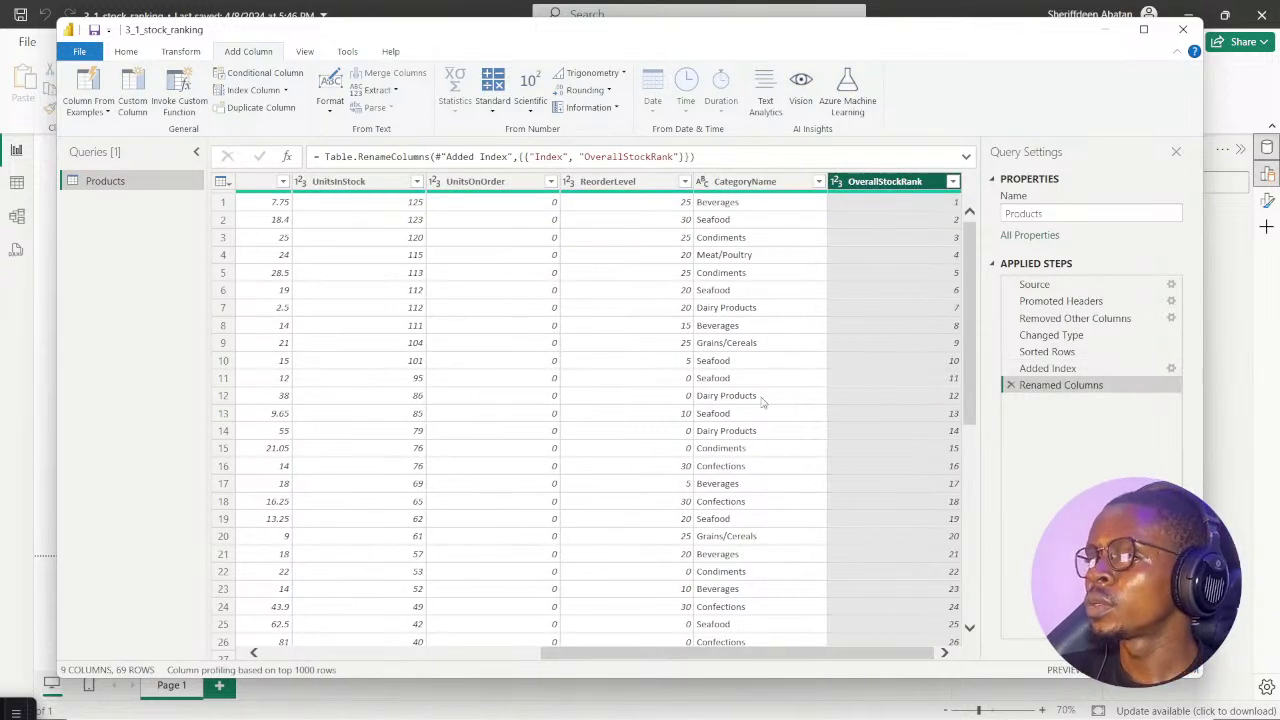
Return to the DataCamp exercise in the browser and advance to instruction 4
{"action": "left_click_drag", "start_coordinate": [678, 657], "coordinate": [402, 657]}
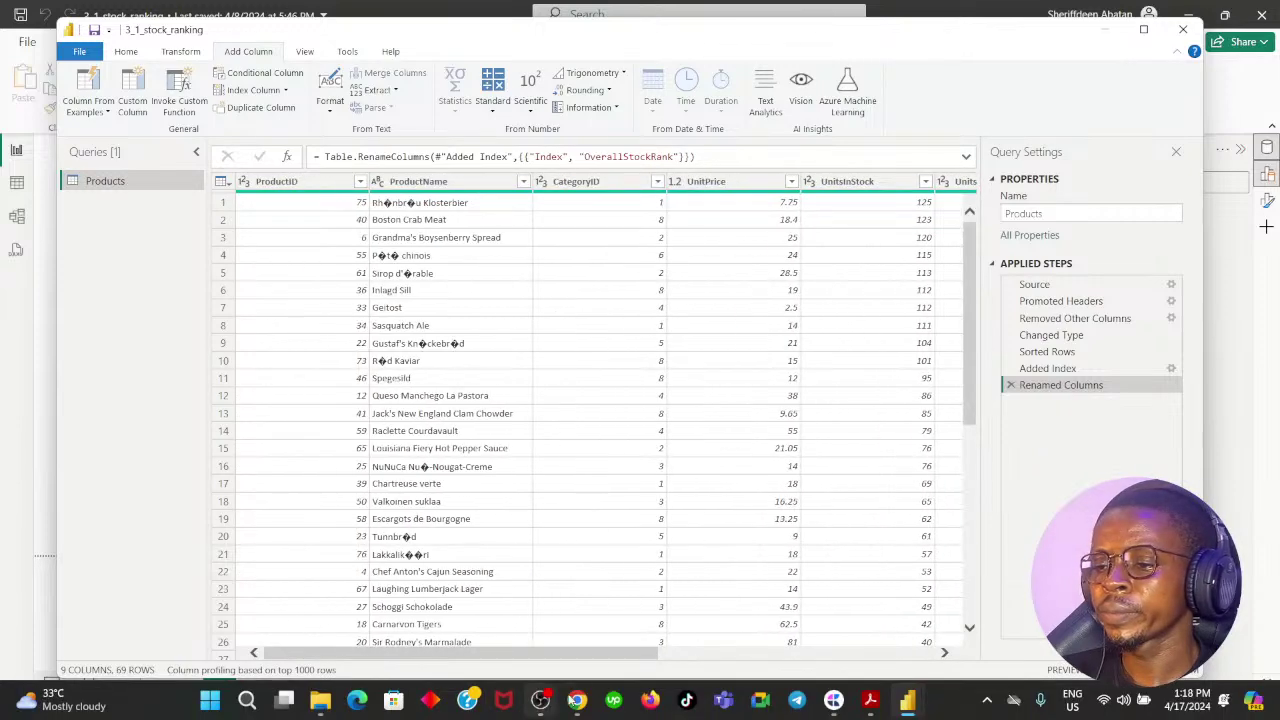
{"action": "left_click", "coordinate": [576, 700]}
{"action": "left_click", "coordinate": [651, 579]}
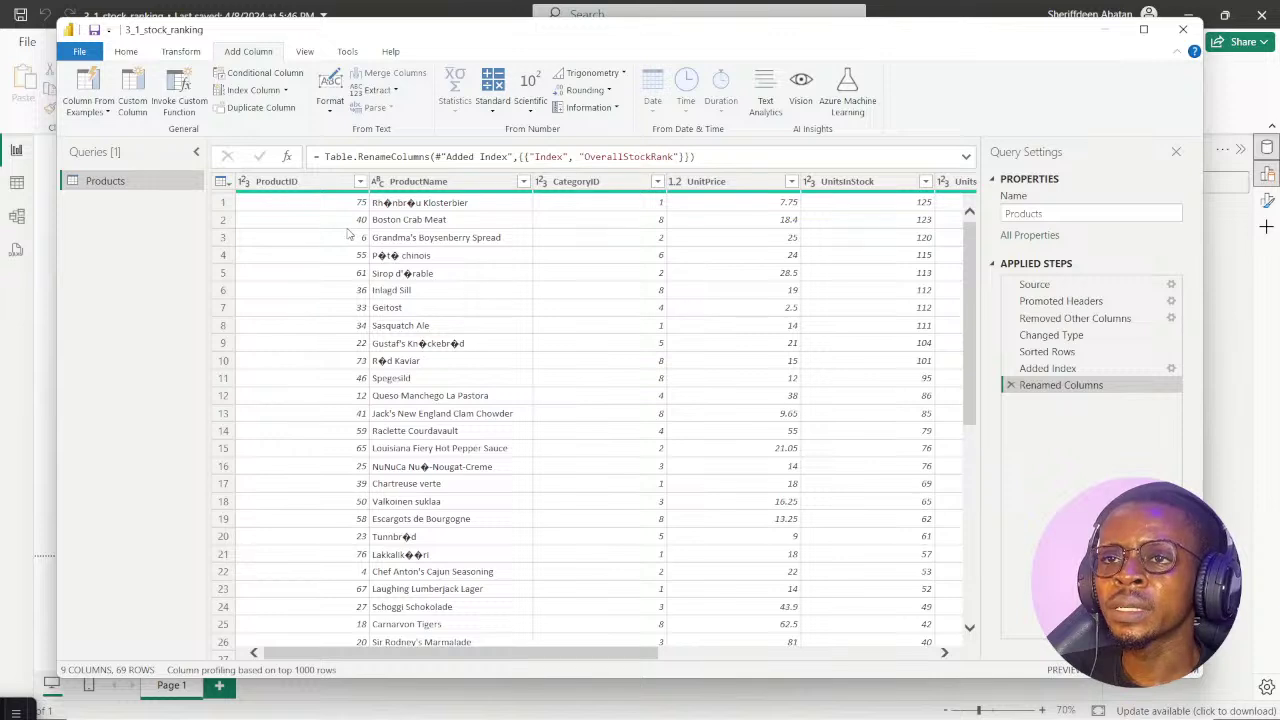
Start a Group By on the local Products query and set it to Advanced mode
{"action": "left_click", "coordinate": [127, 52]}
{"action": "left_click", "coordinate": [178, 52]}
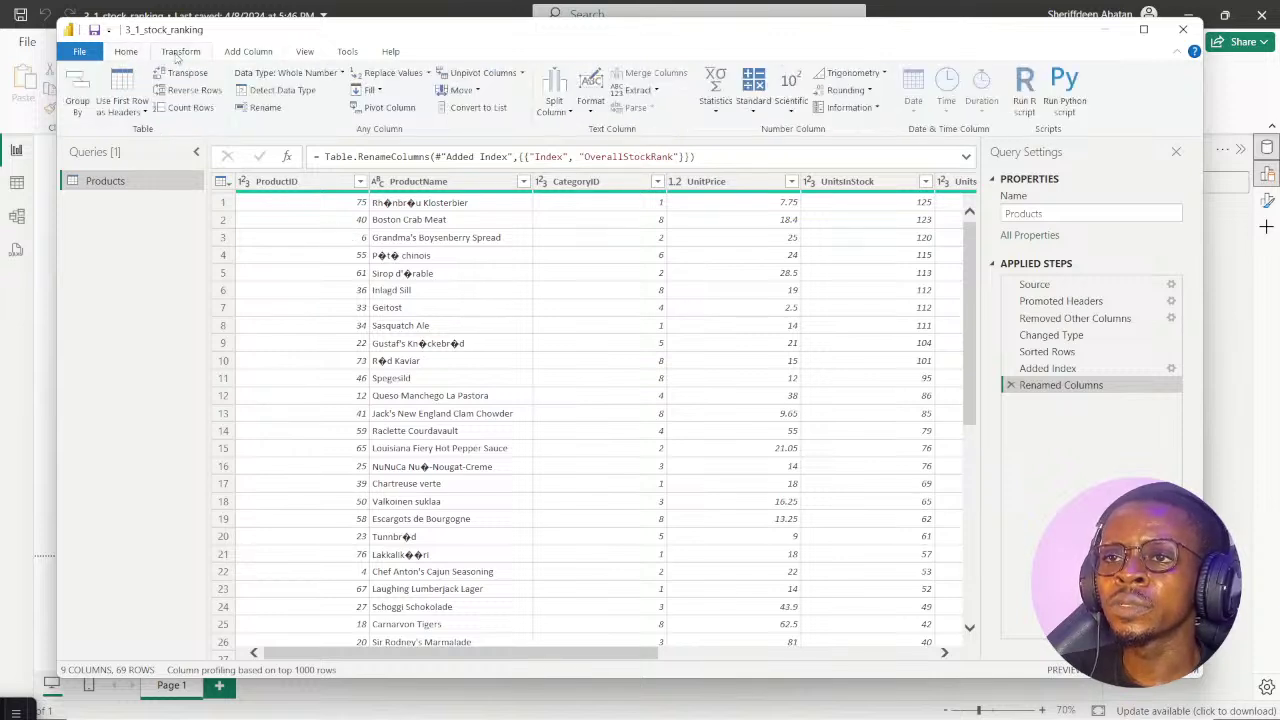
{"action": "left_click", "coordinate": [80, 92]}
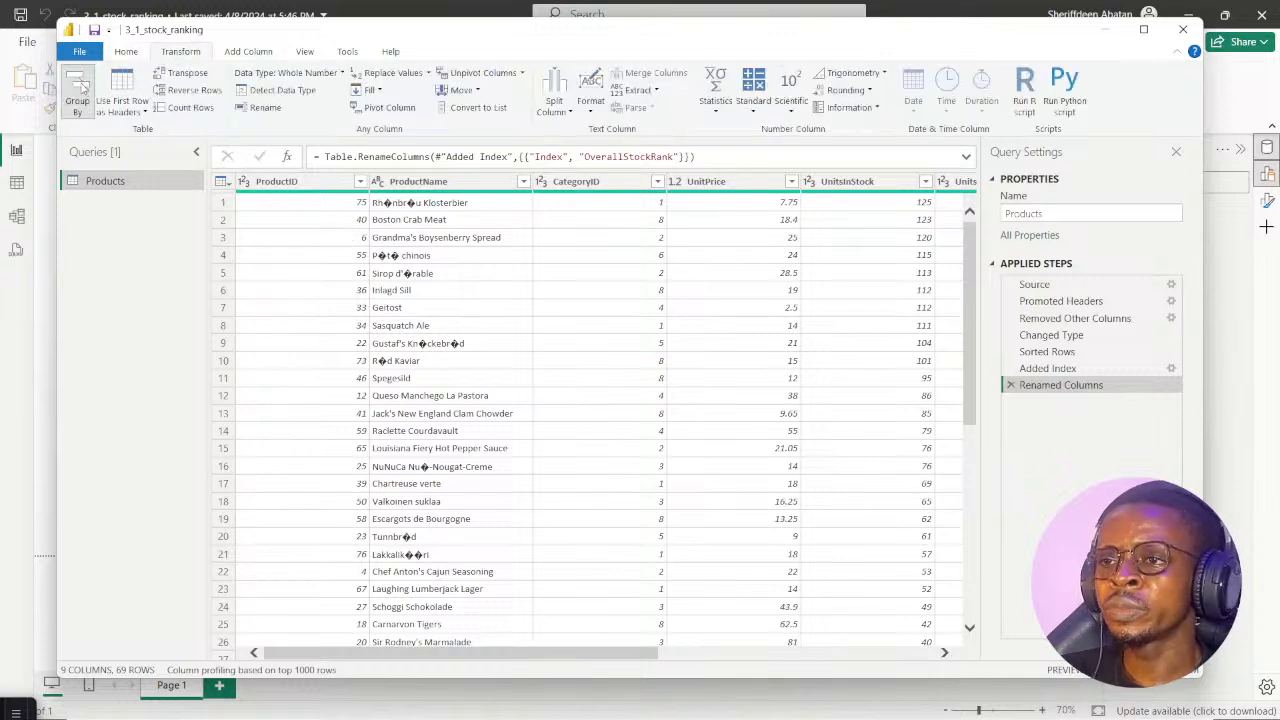
{"action": "left_click_drag", "start_coordinate": [562, 243], "coordinate": [511, 225]}
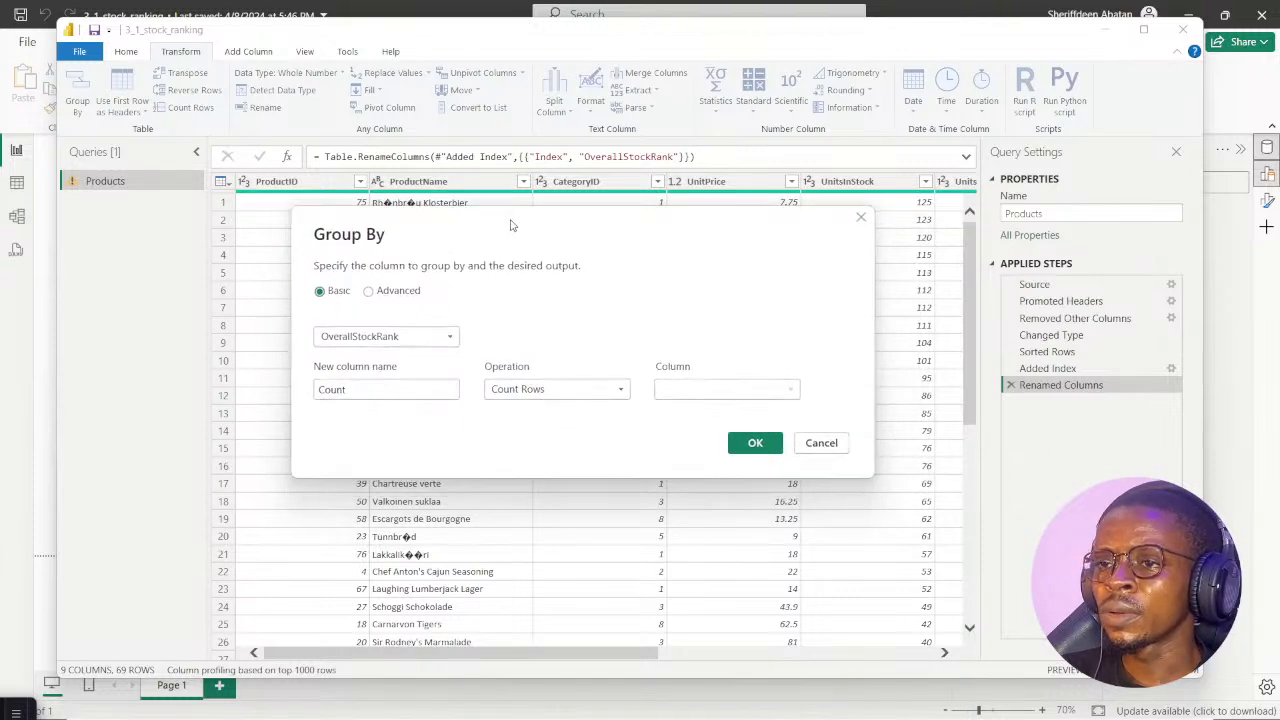
{"action": "left_click", "coordinate": [379, 293]}
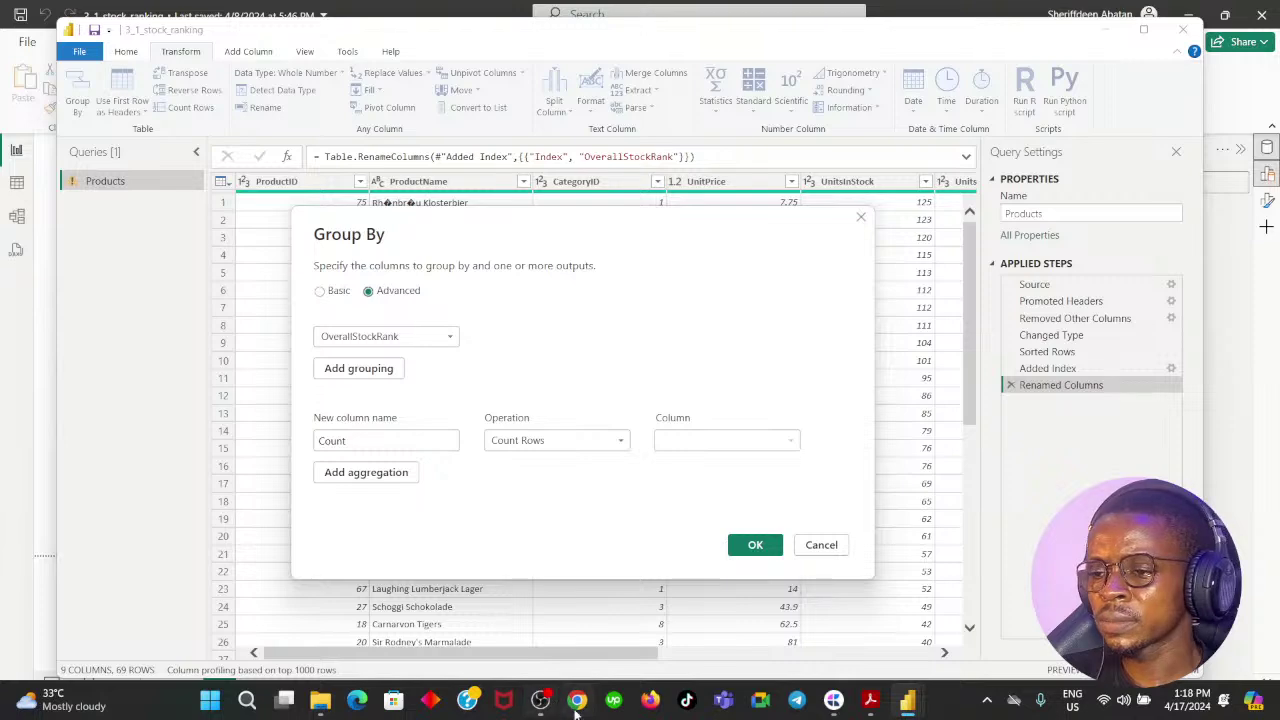
Check the DataCamp grouping instruction and set CategoryName as the column to group by in the local query
{"action": "left_click", "coordinate": [577, 708]}
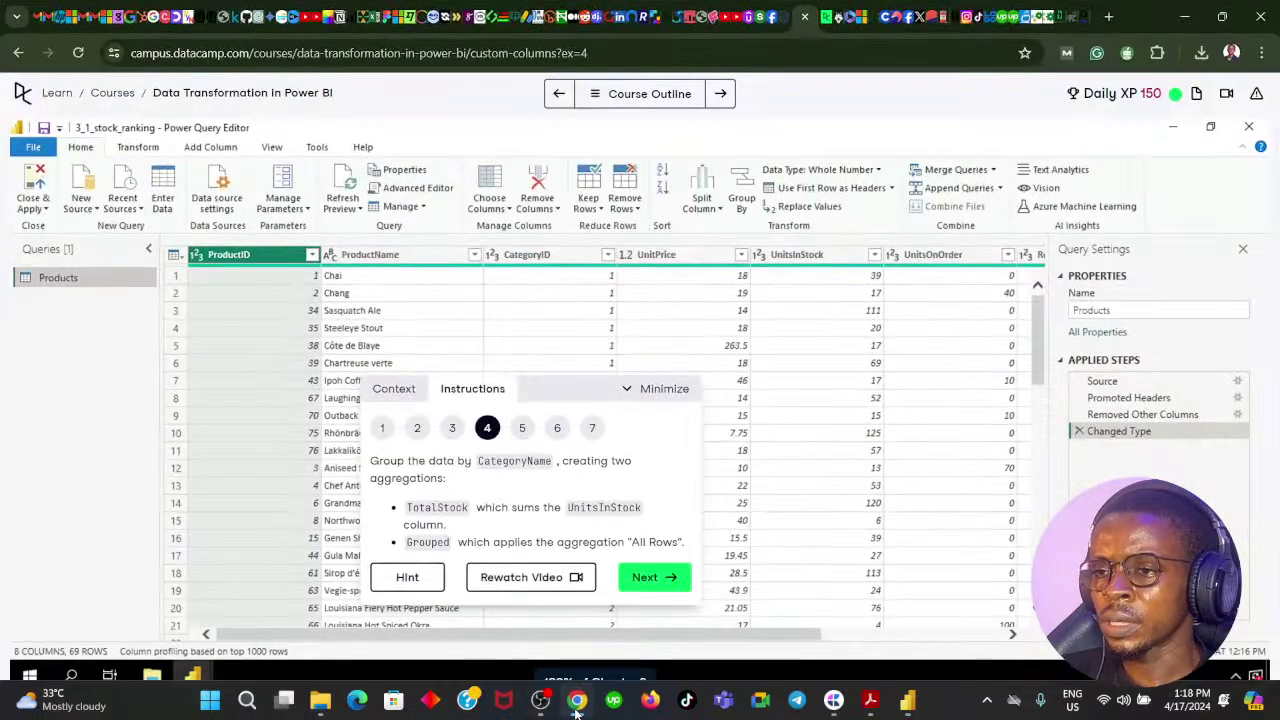
{"action": "left_click", "coordinate": [577, 708]}
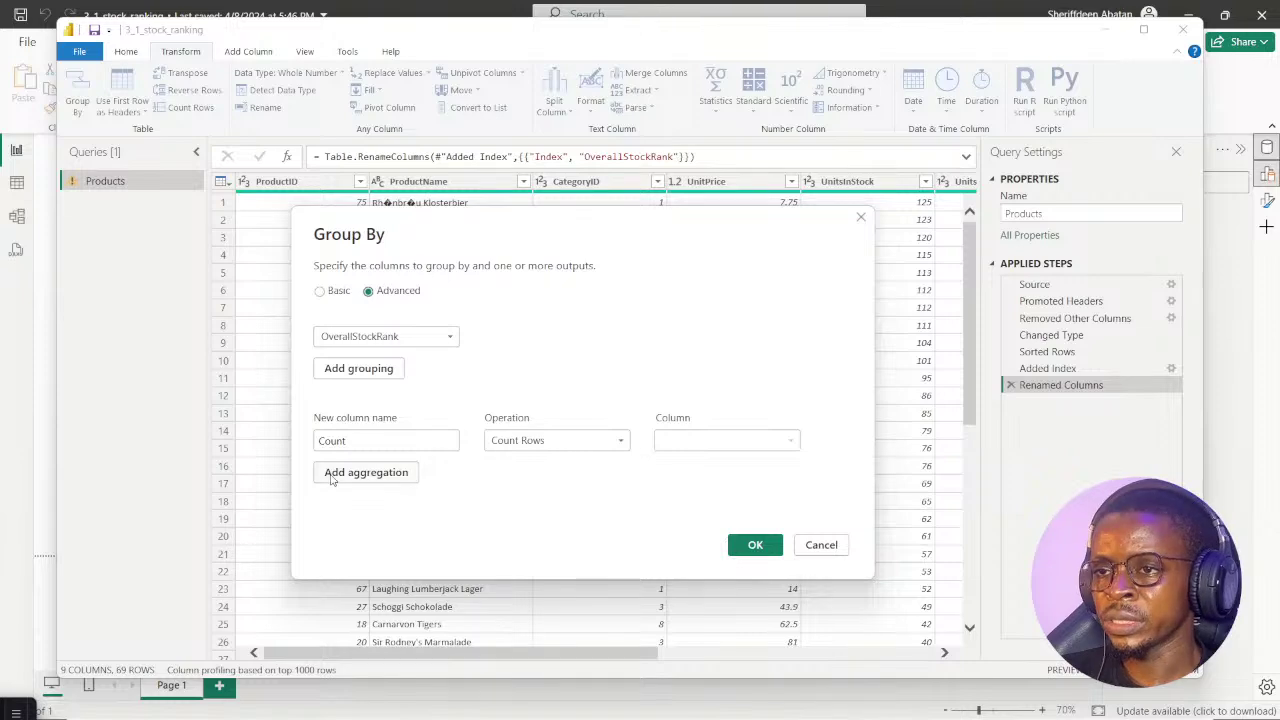
{"action": "left_click", "coordinate": [577, 704]}
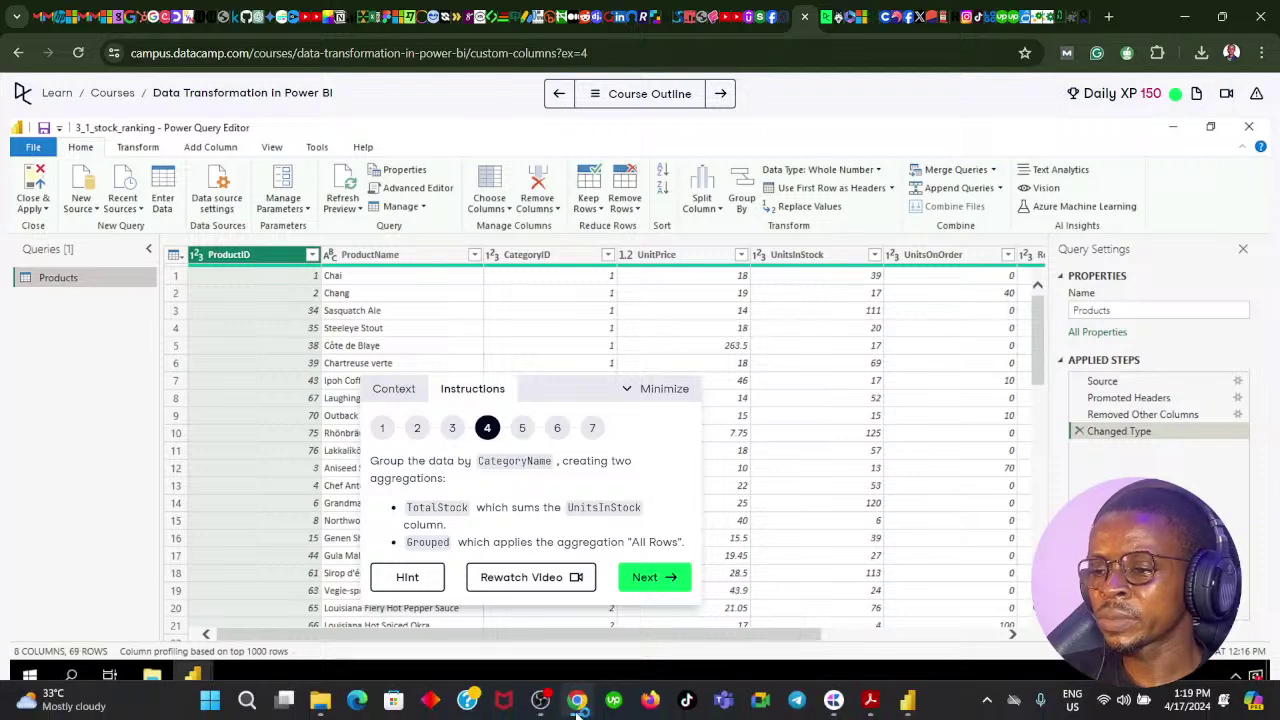
{"action": "left_click", "coordinate": [577, 704]}
{"action": "left_click", "coordinate": [380, 337]}
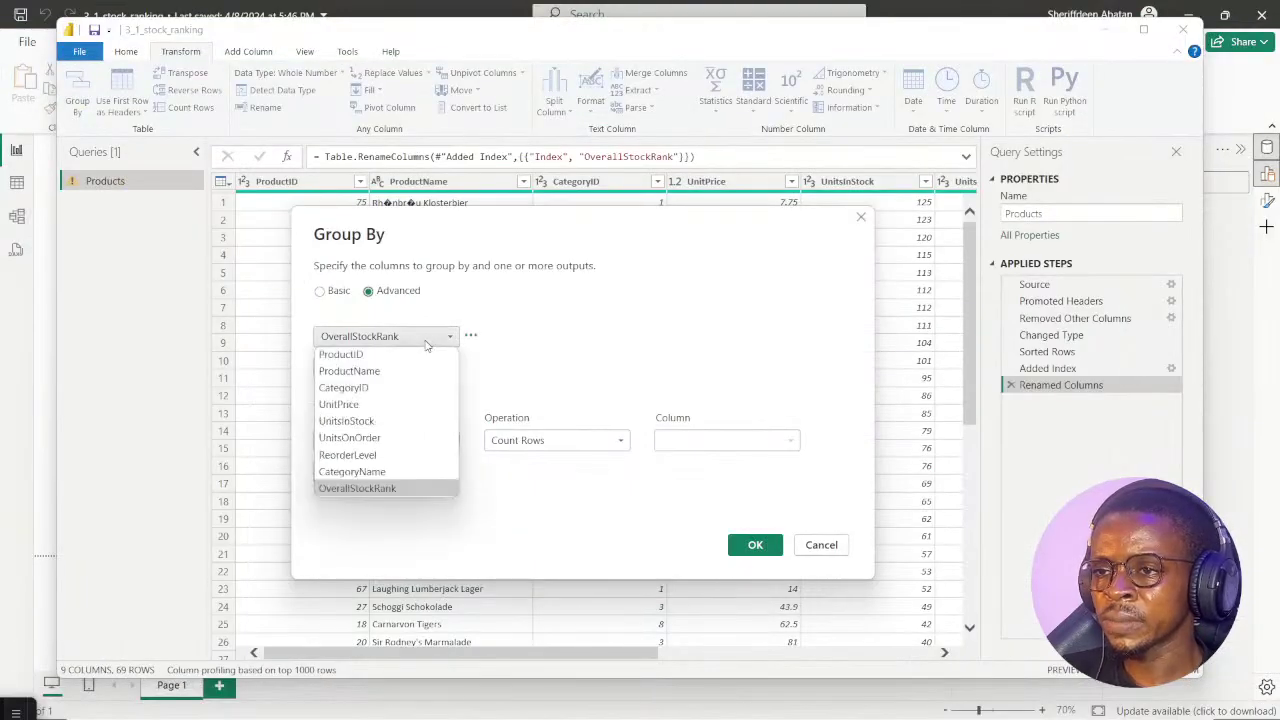
{"action": "left_click", "coordinate": [368, 473]}
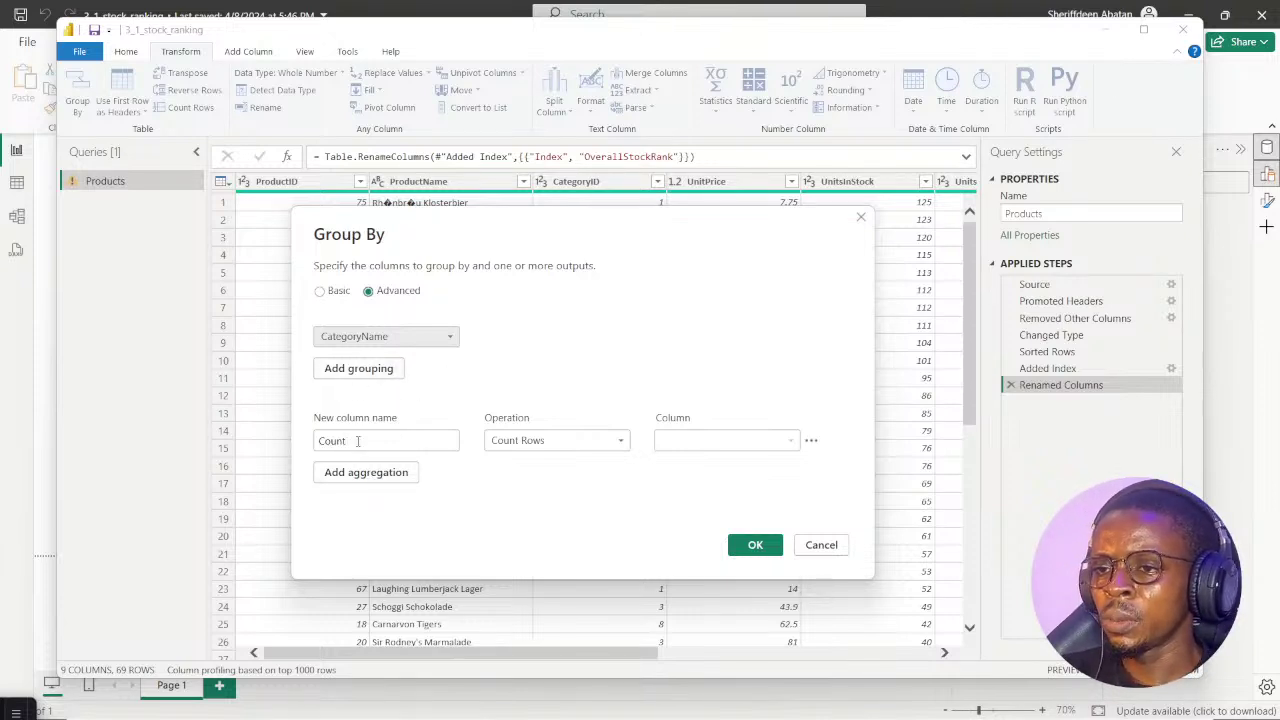
Check the DataCamp grouping instruction and define the first aggregation as TotalStock, the Sum of the UnitsInStock column
{"action": "left_click", "coordinate": [577, 703]}
{"action": "left_click", "coordinate": [577, 703]}
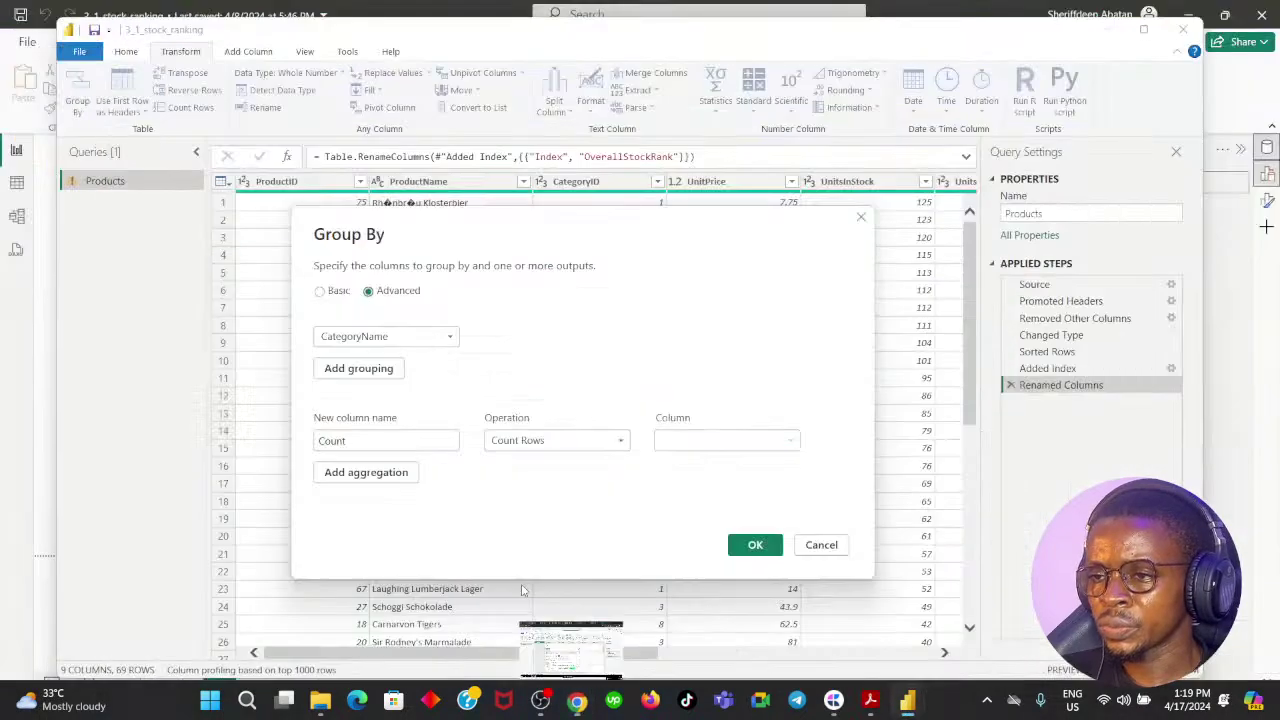
{"action": "type", "text": "S"}
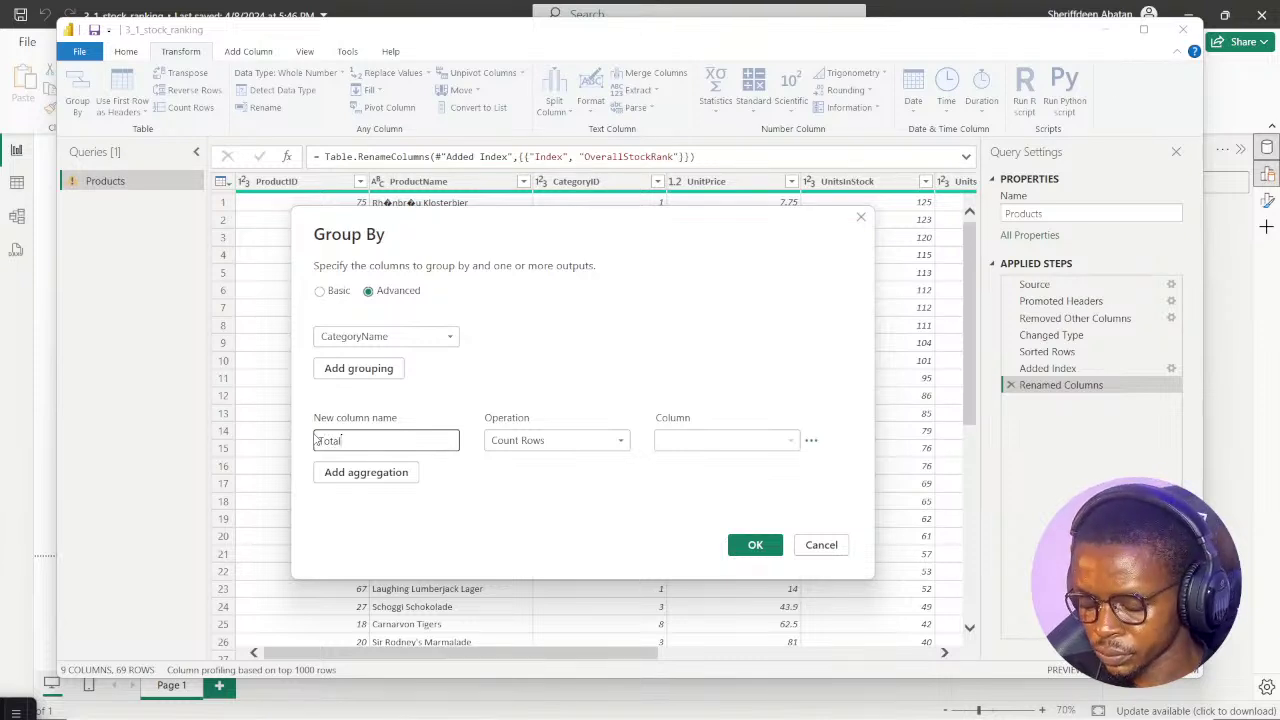
{"action": "type", "text": "otalStock"}
{"action": "left_click", "coordinate": [545, 440]}
{"action": "left_click", "coordinate": [536, 462]}
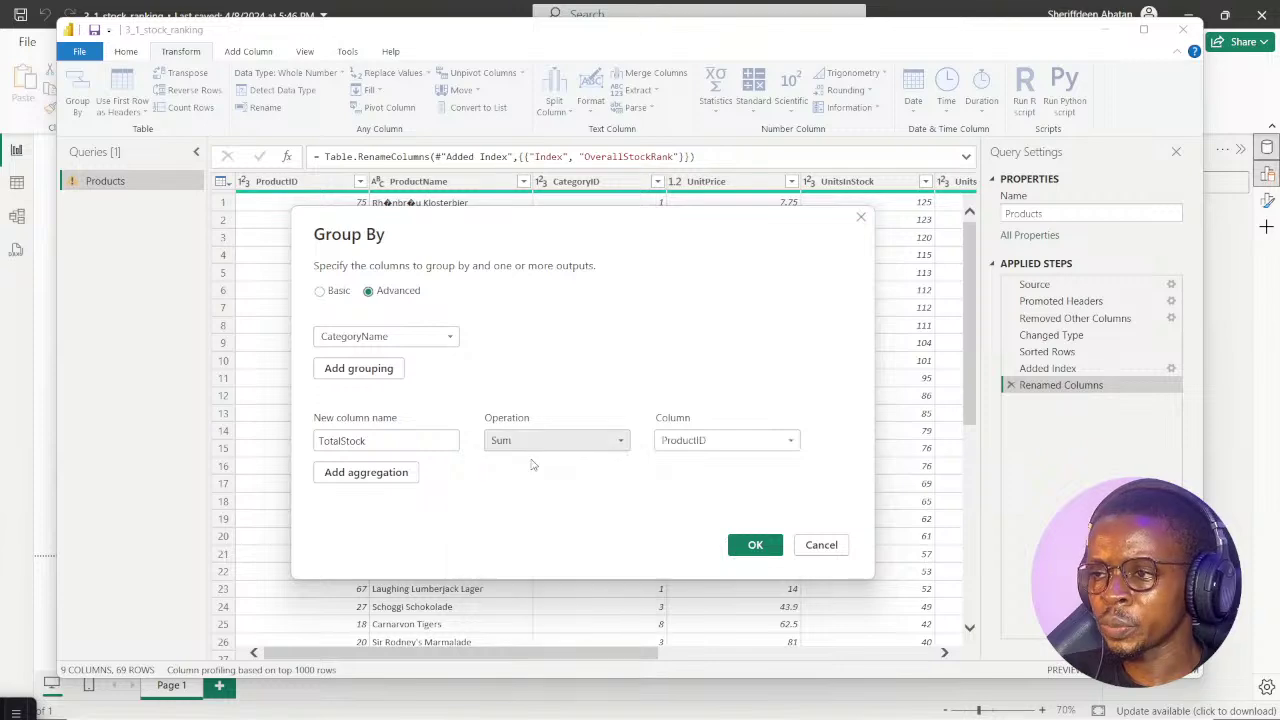
{"action": "left_click", "coordinate": [577, 703]}
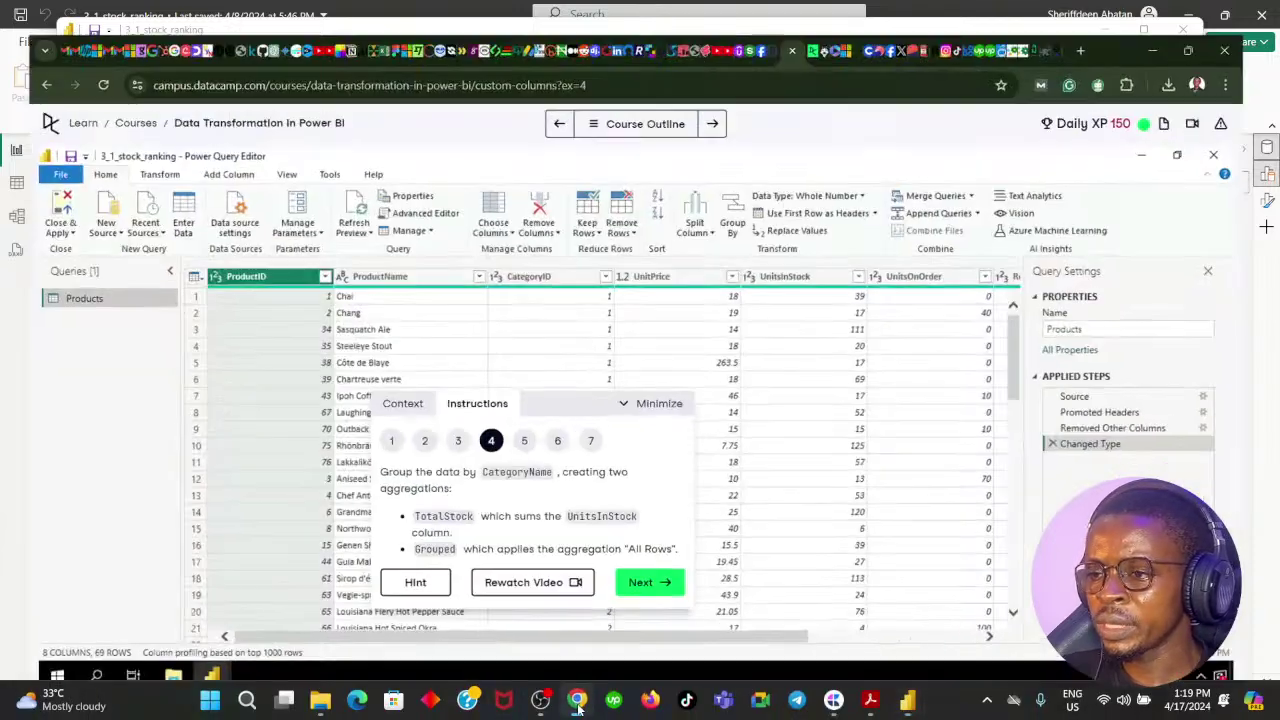
{"action": "left_click", "coordinate": [577, 703]}
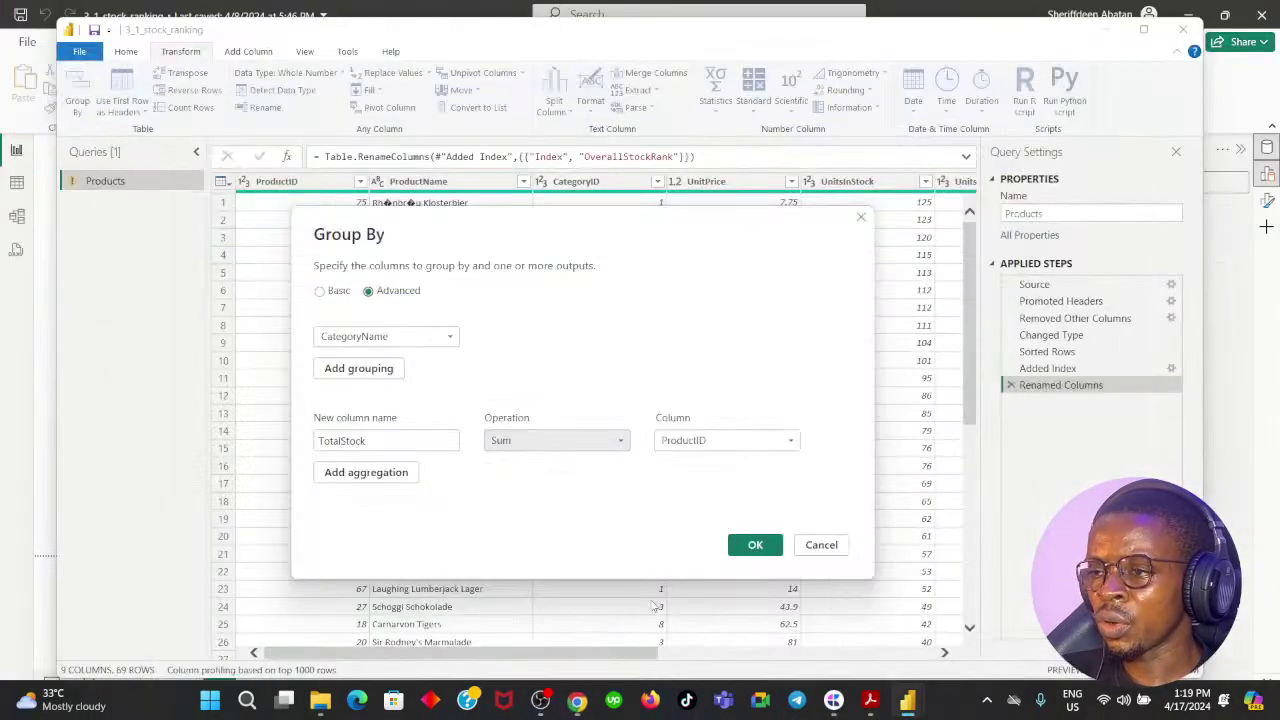
{"action": "left_click", "coordinate": [715, 447]}
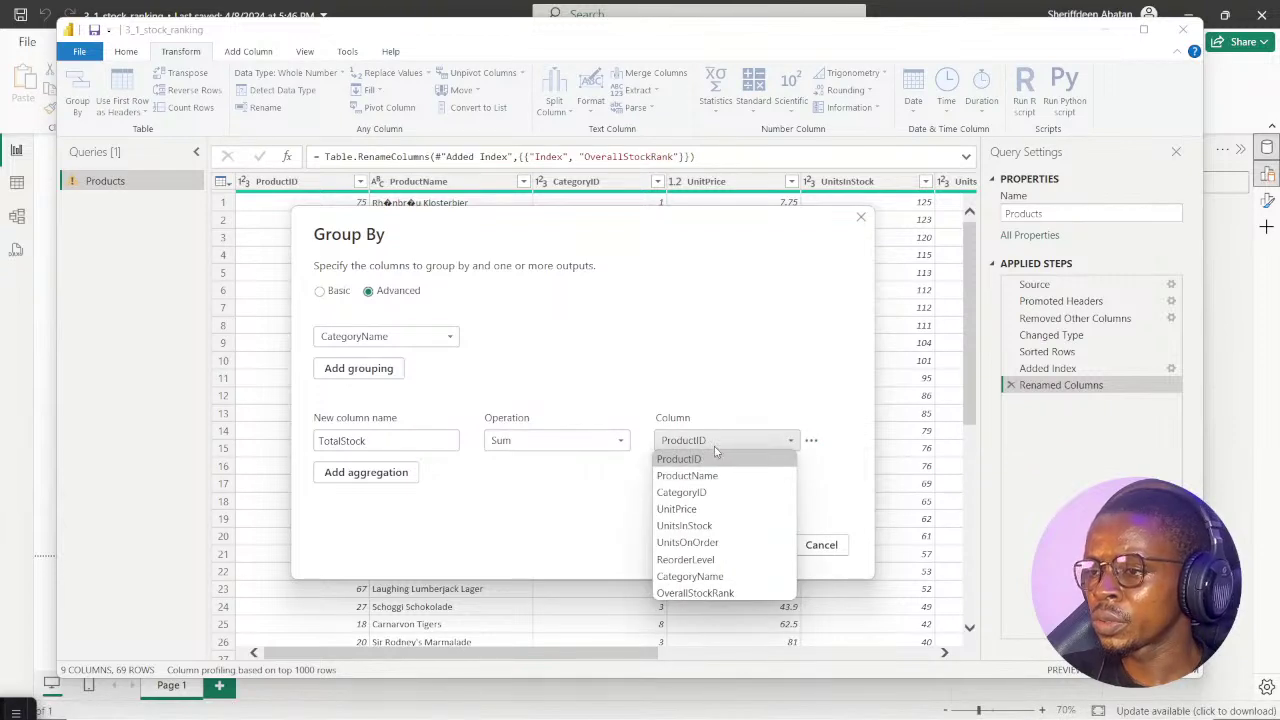
{"action": "left_click", "coordinate": [690, 525]}
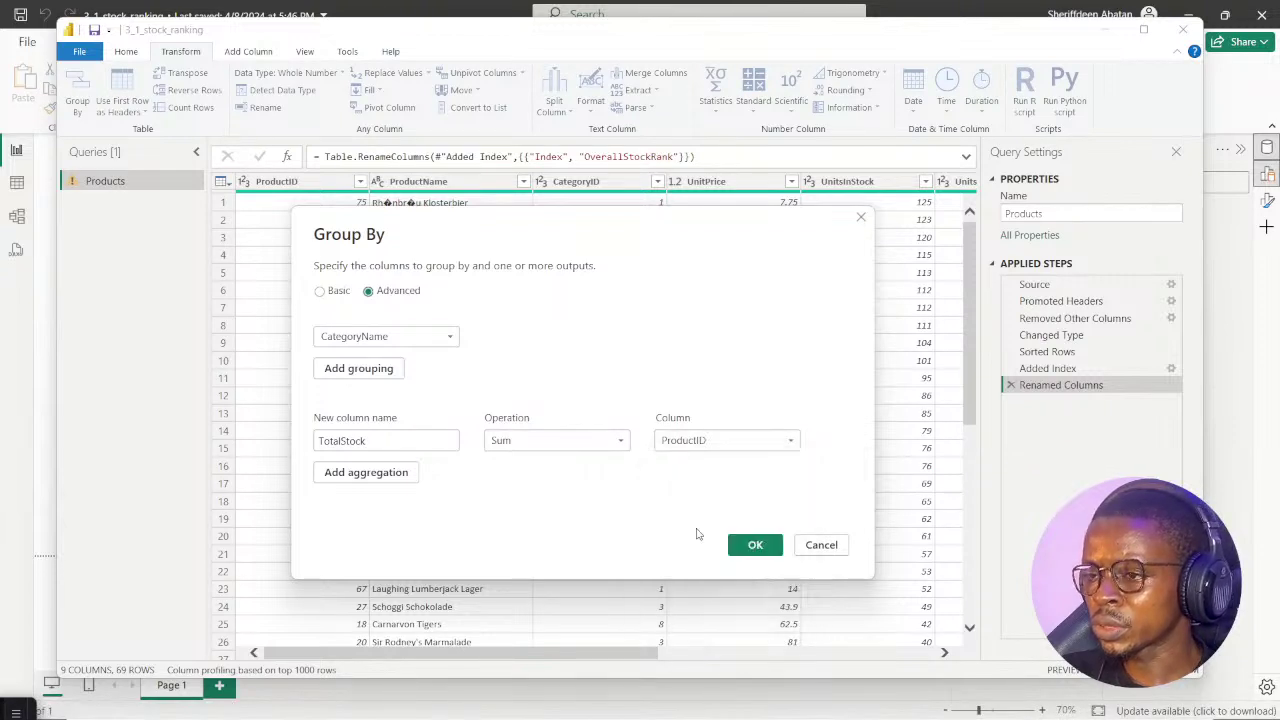
Add a second aggregation named Grouped, as the DataCamp instruction asks, with the All Rows operation
{"action": "left_click", "coordinate": [365, 475]}
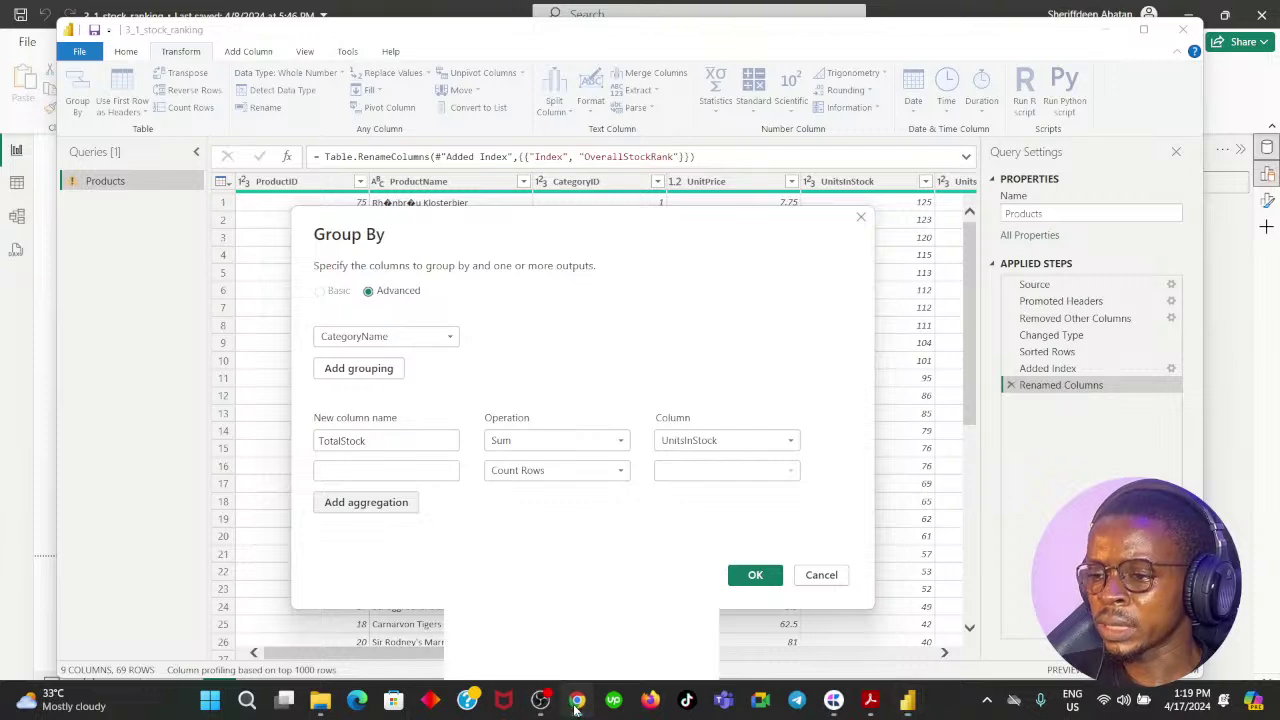
{"action": "left_click", "coordinate": [577, 703]}
{"action": "left_click", "coordinate": [577, 703]}
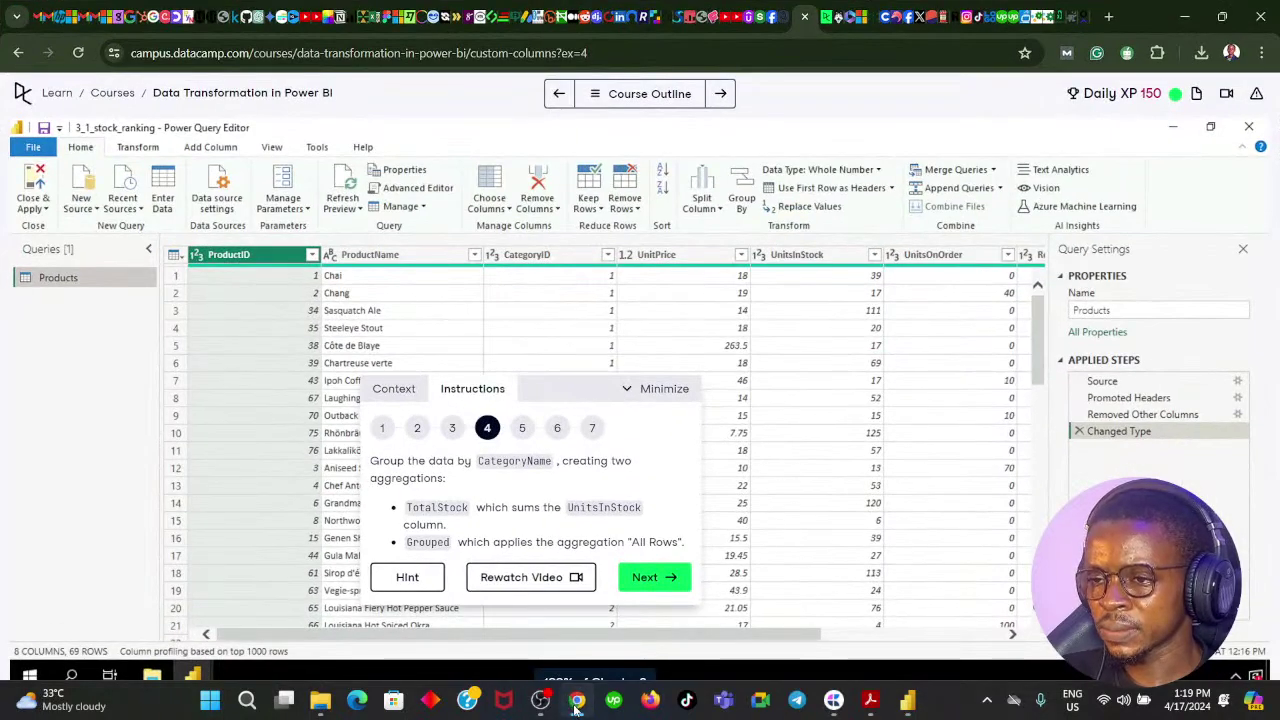
{"action": "left_click", "coordinate": [349, 469]}
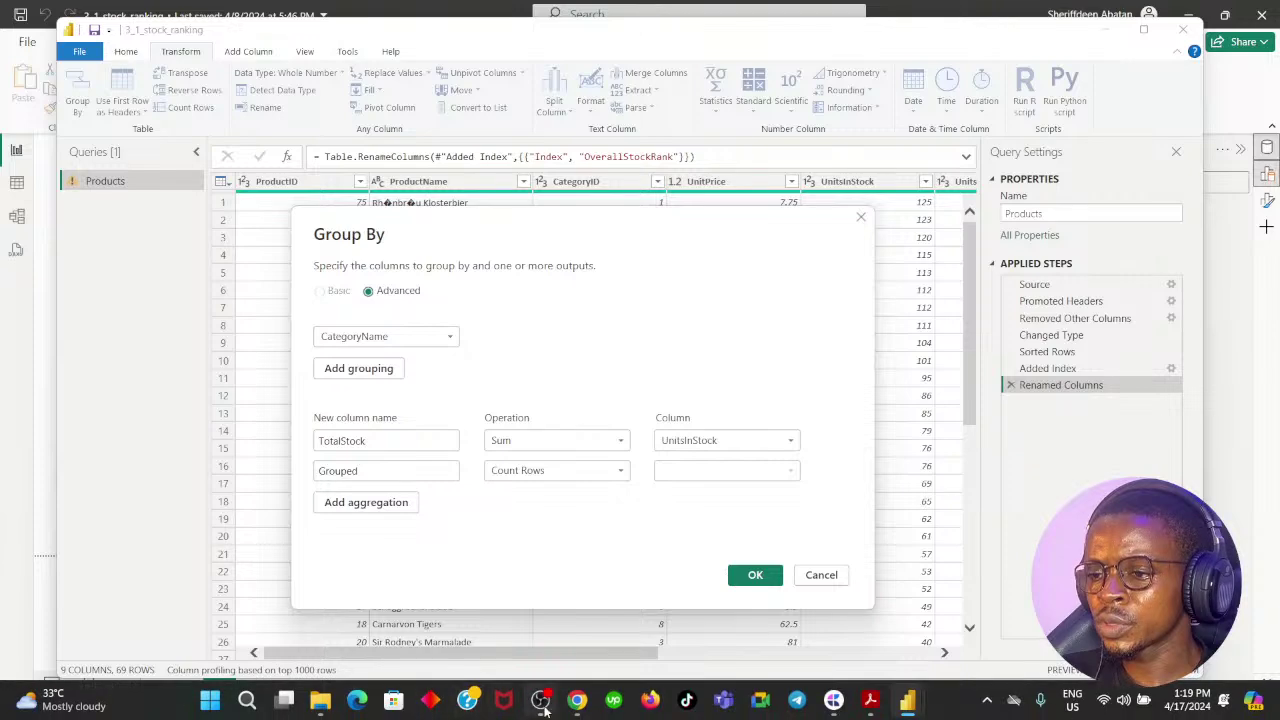
{"action": "left_click", "coordinate": [577, 703]}
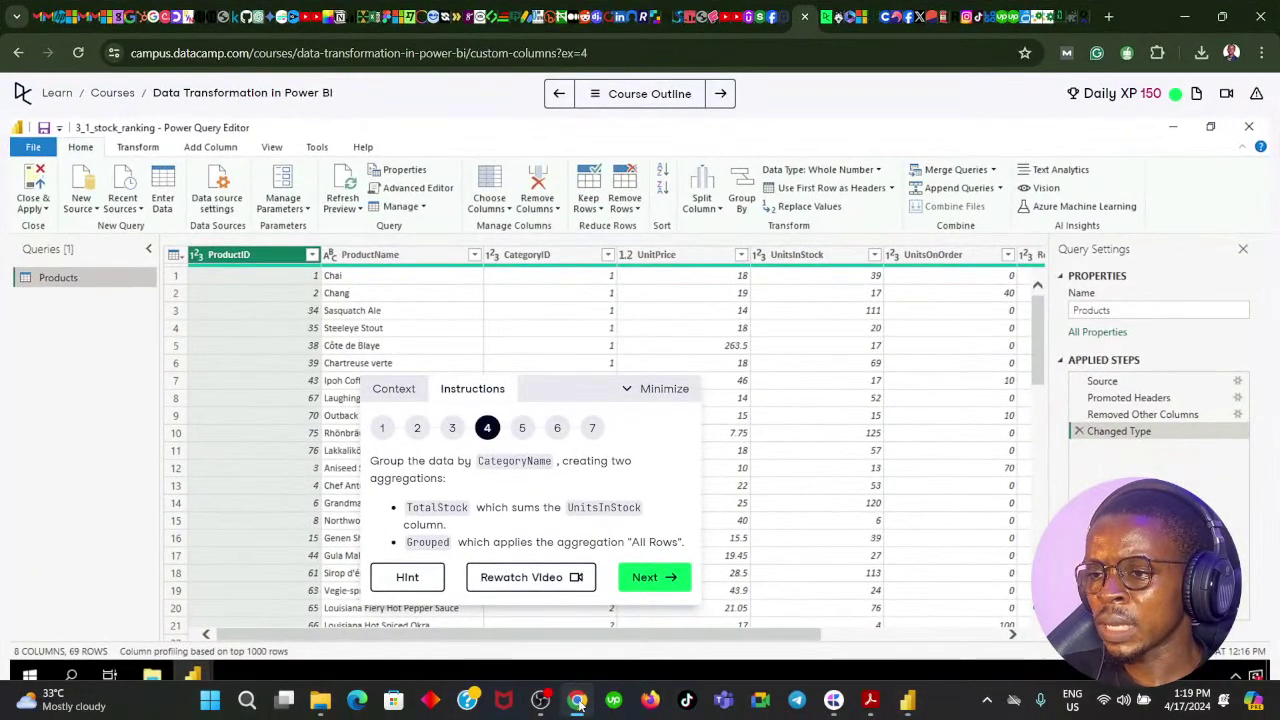
{"action": "left_click", "coordinate": [577, 703]}
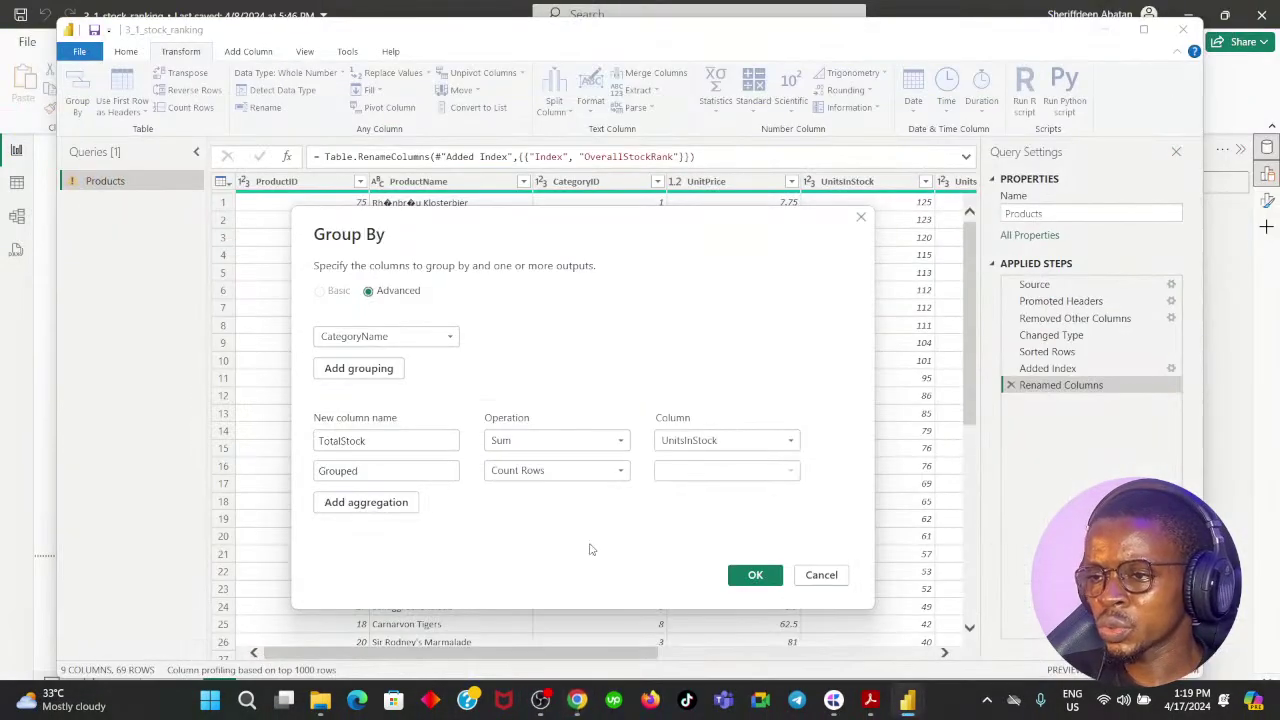
{"action": "left_click", "coordinate": [600, 477]}
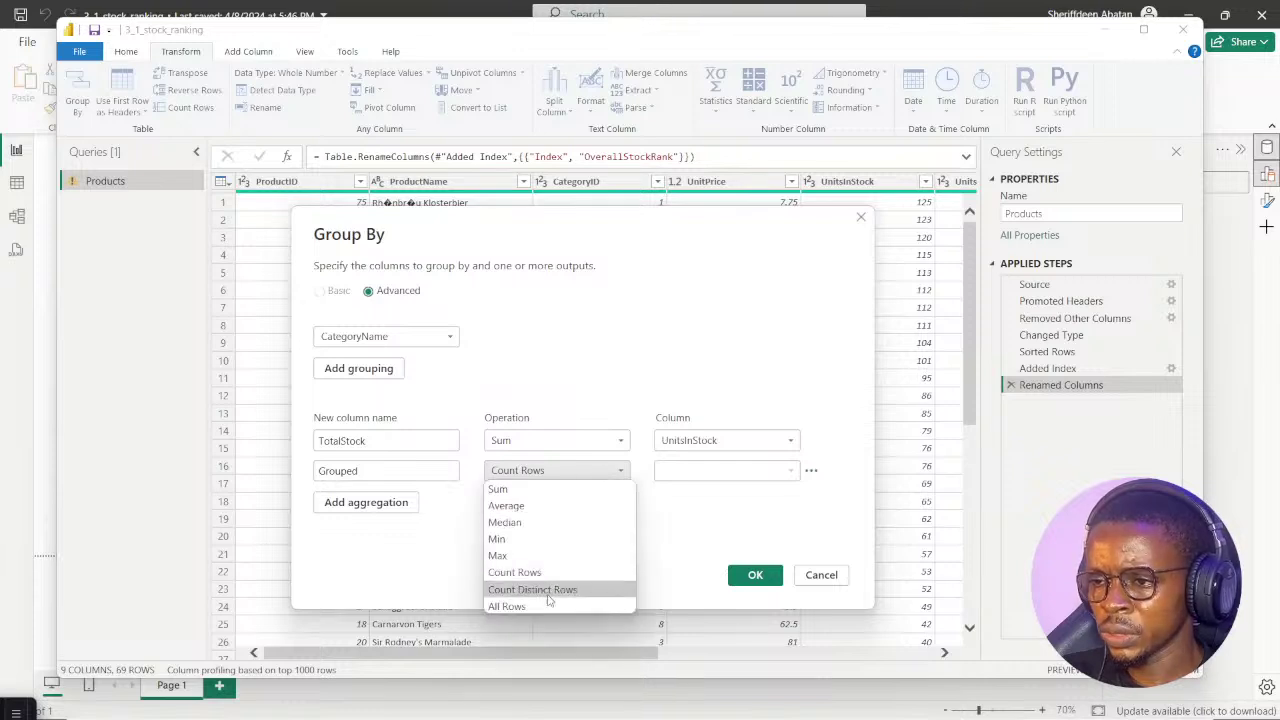
{"action": "left_click", "coordinate": [507, 606]}
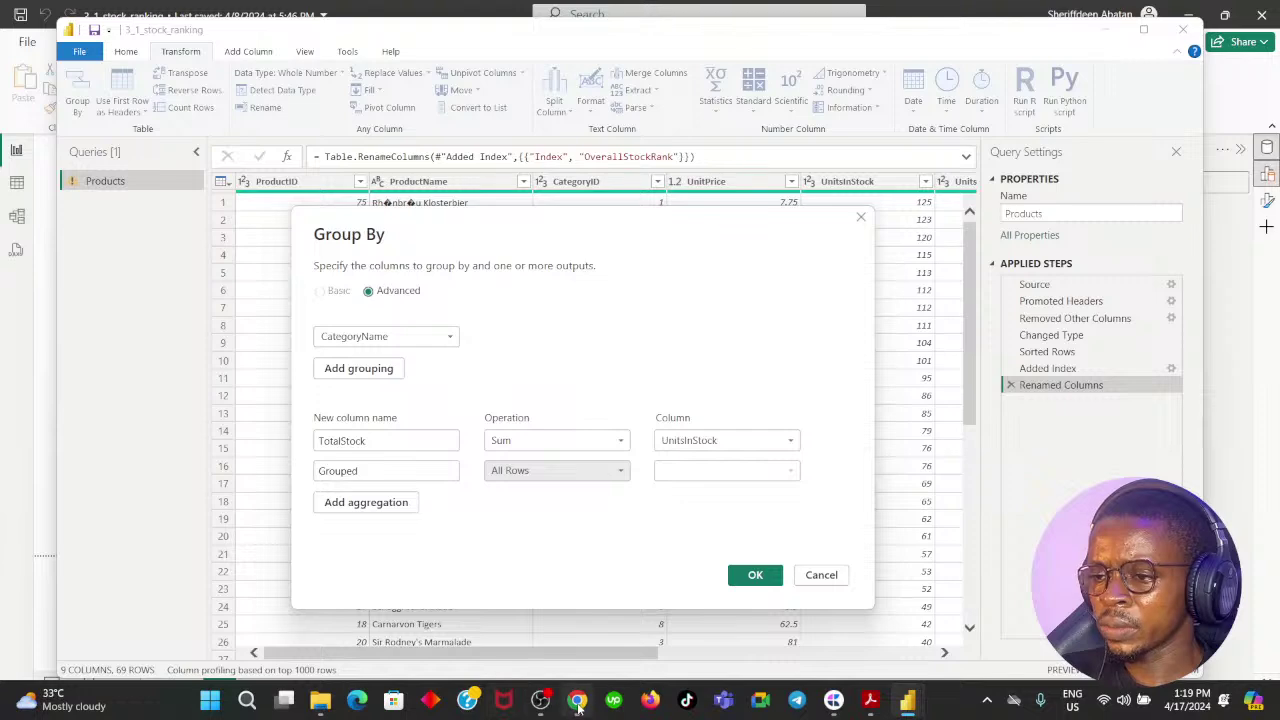
Check both aggregations against the DataCamp instruction and apply the grouping to the Products query
{"action": "left_click", "coordinate": [577, 703]}
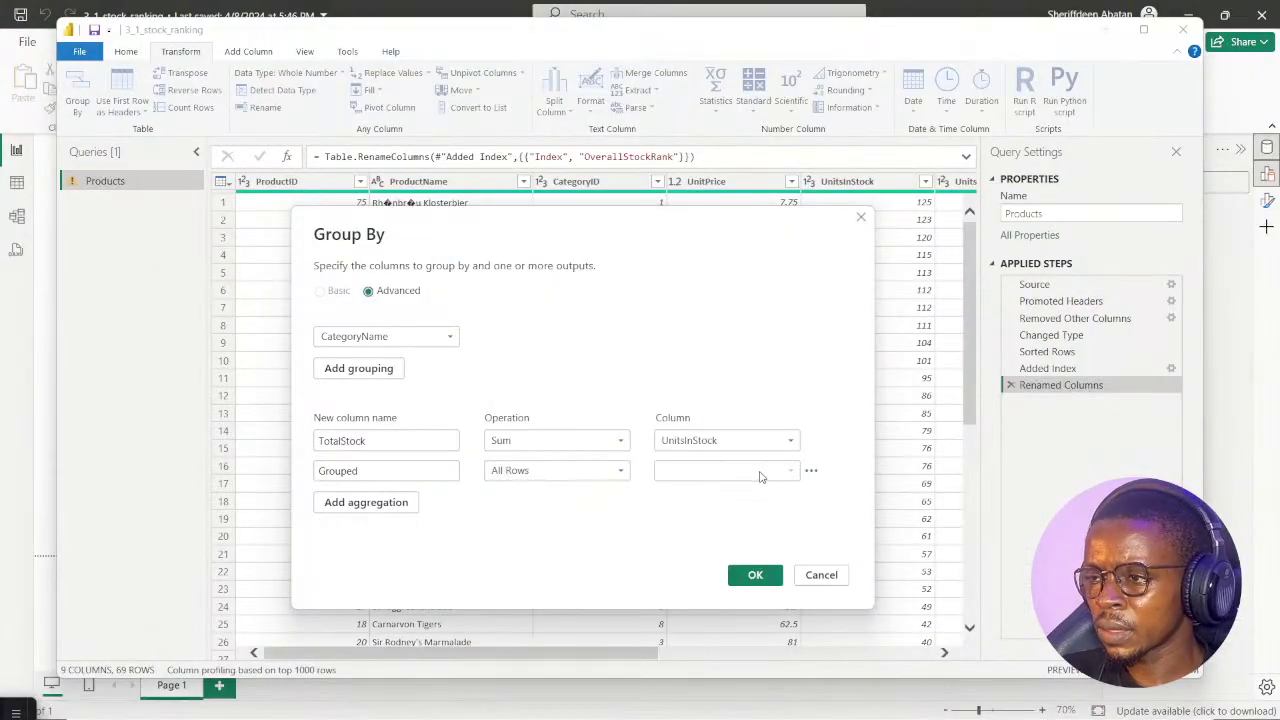
{"action": "left_click", "coordinate": [811, 470]}
{"action": "left_click", "coordinate": [662, 530]}
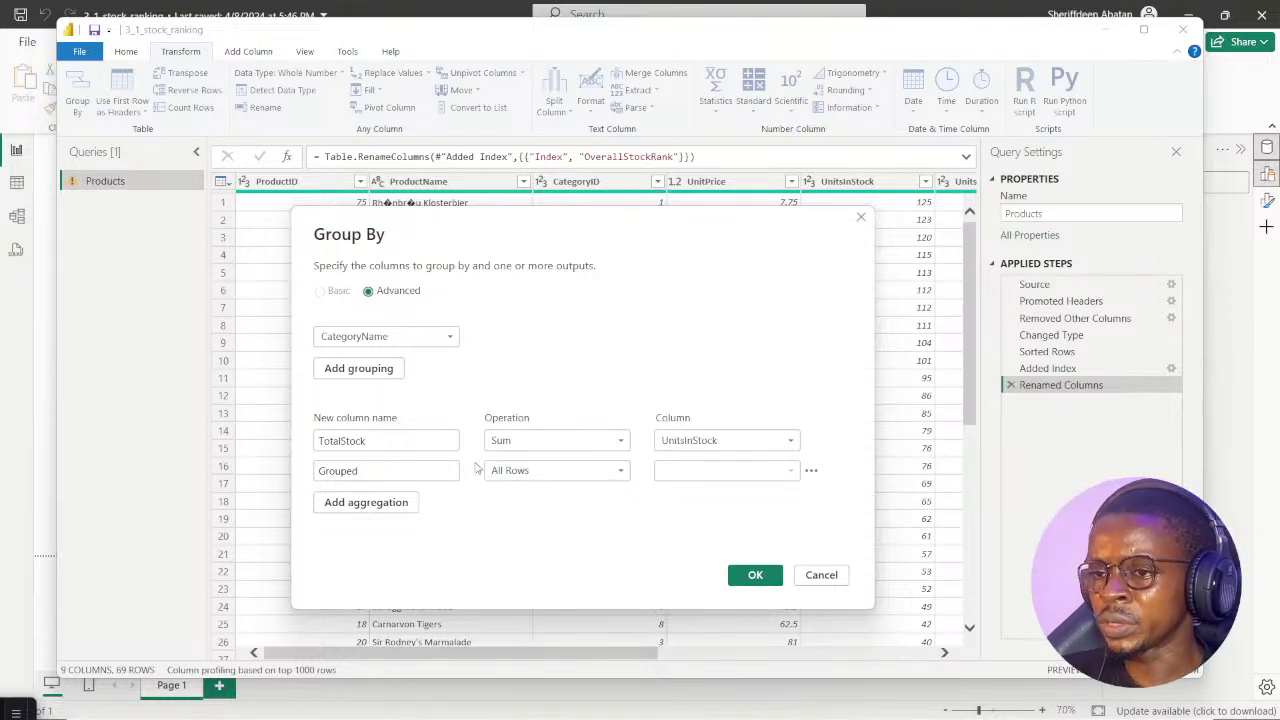
{"action": "left_click_drag", "start_coordinate": [540, 222], "coordinate": [477, 274]}
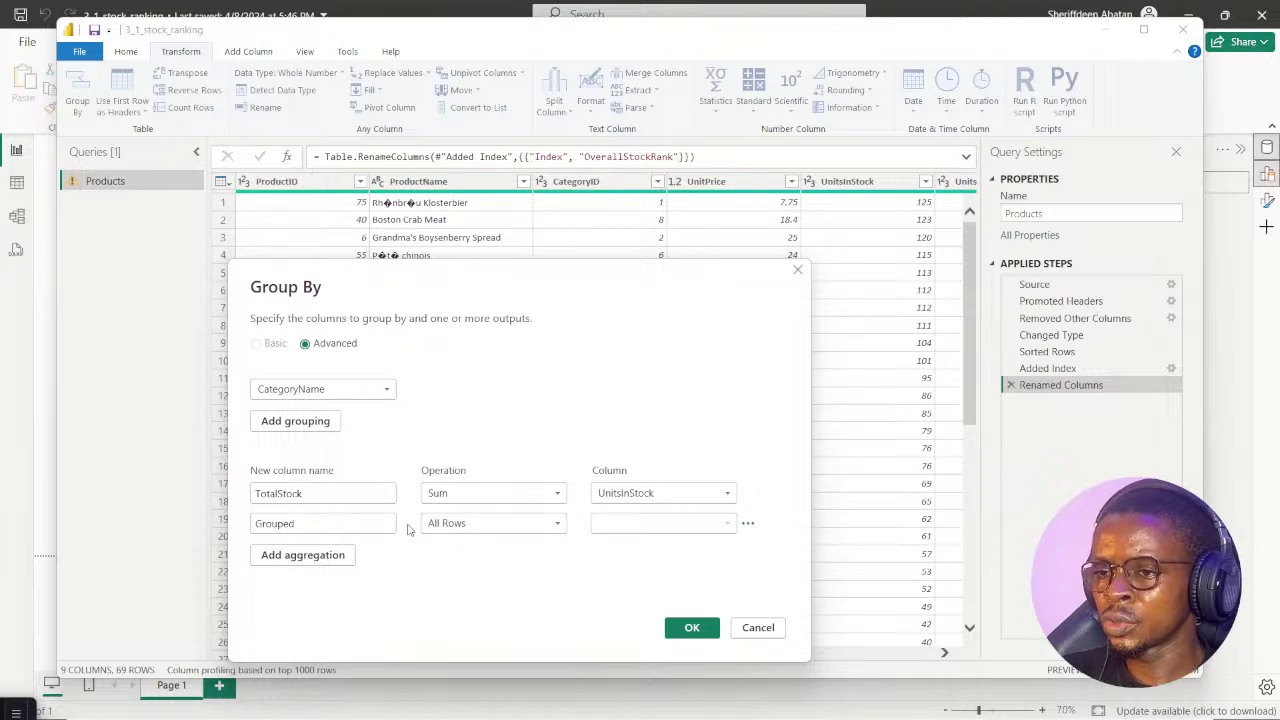
{"action": "left_click", "coordinate": [692, 628]}
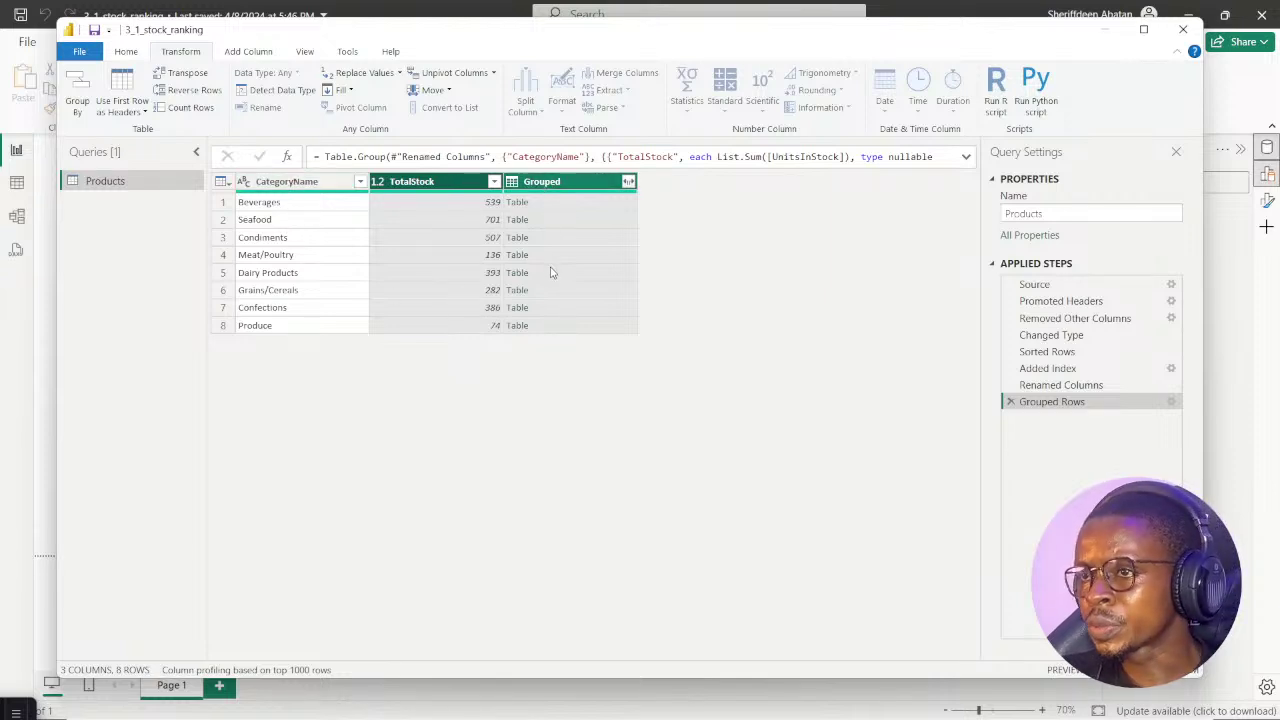
Drill into the Beverages nested table to inspect its columns and rows, and remove the resulting drill-down step
{"action": "left_click", "coordinate": [517, 205]}
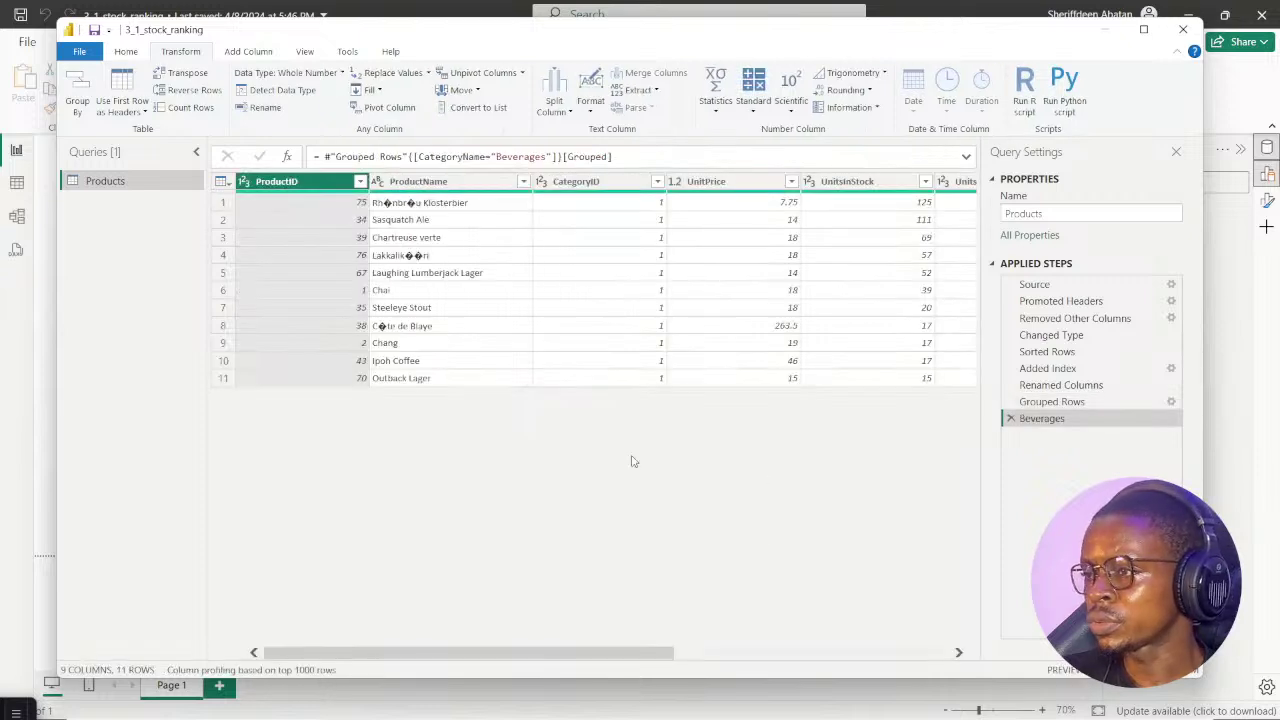
{"action": "left_click_drag", "start_coordinate": [516, 653], "coordinate": [372, 644]}
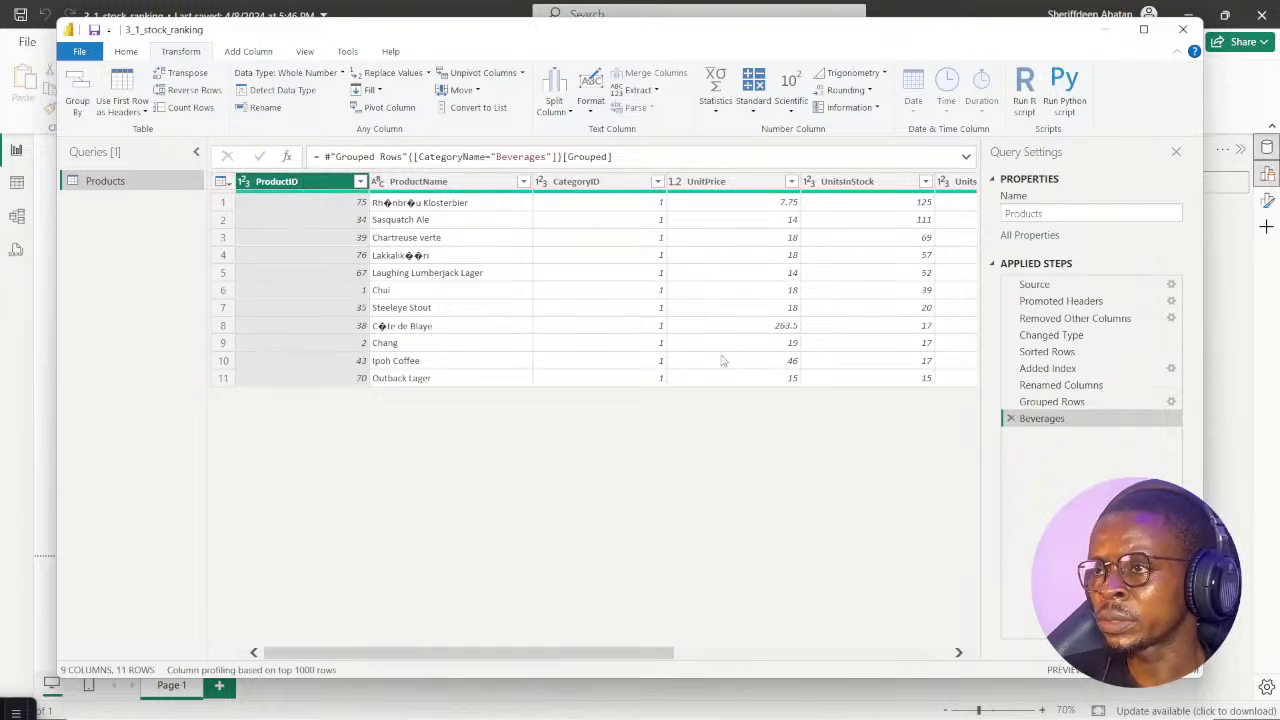
{"action": "left_click_drag", "start_coordinate": [428, 656], "coordinate": [690, 663]}
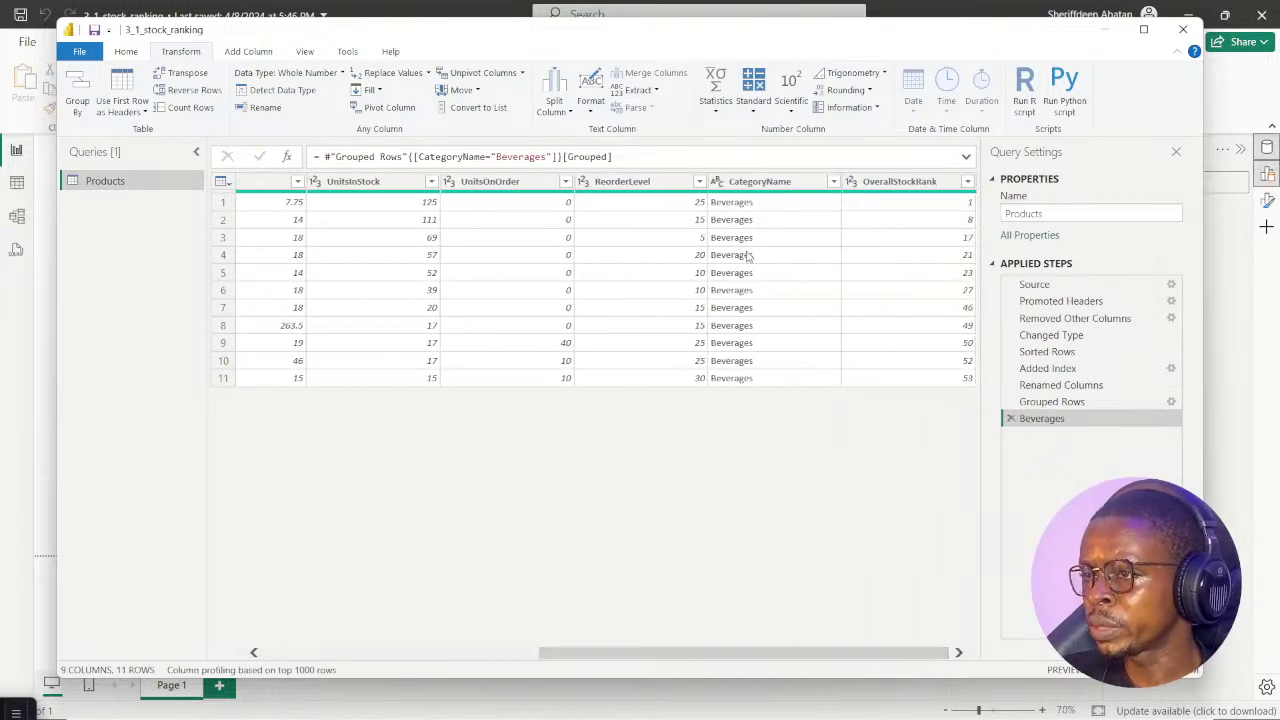
{"action": "left_click", "coordinate": [1010, 419]}
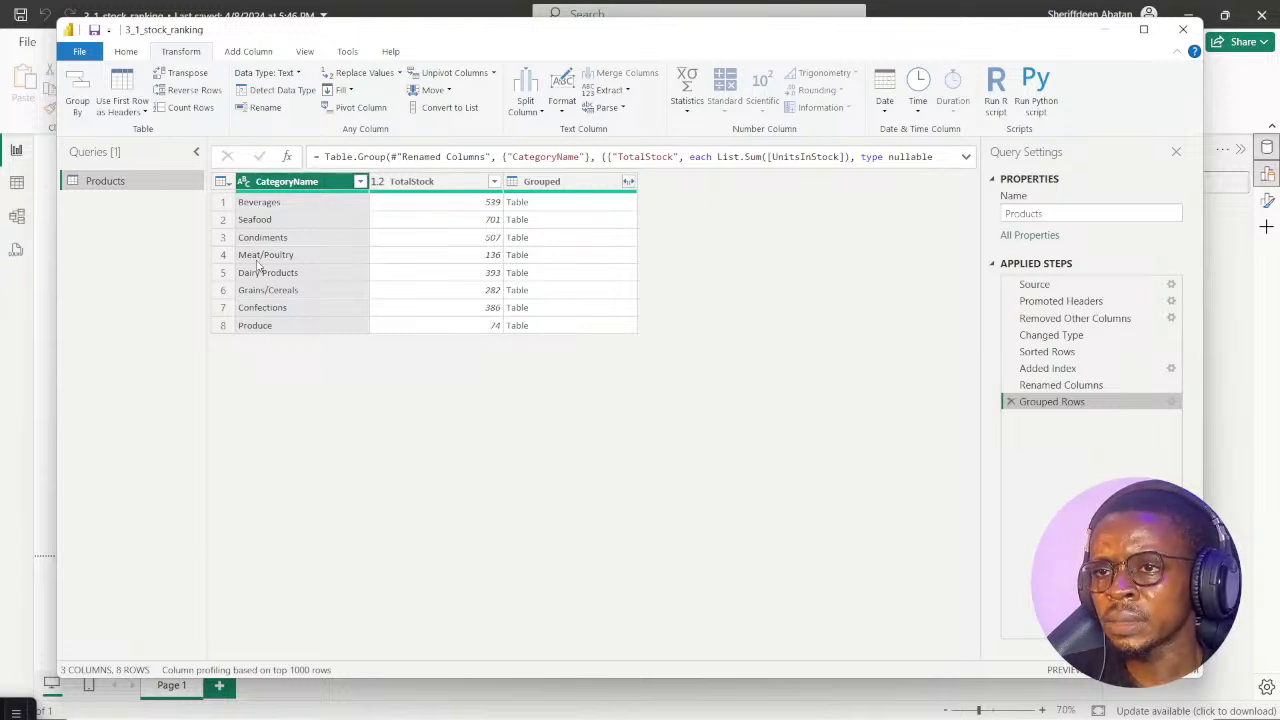
Drill into the Seafood nested table to examine its grouped rows, and delete the resulting drill-down step
{"action": "left_click", "coordinate": [517, 220]}
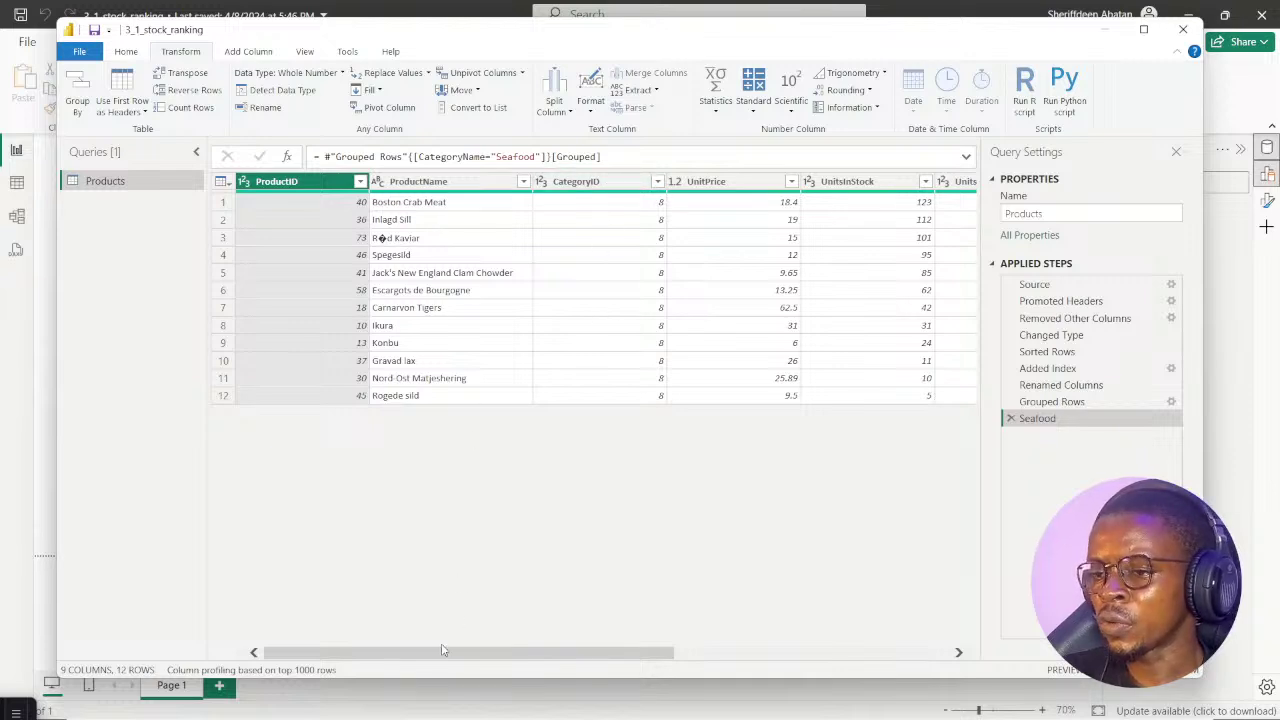
{"action": "left_click_drag", "start_coordinate": [433, 661], "coordinate": [595, 658]}
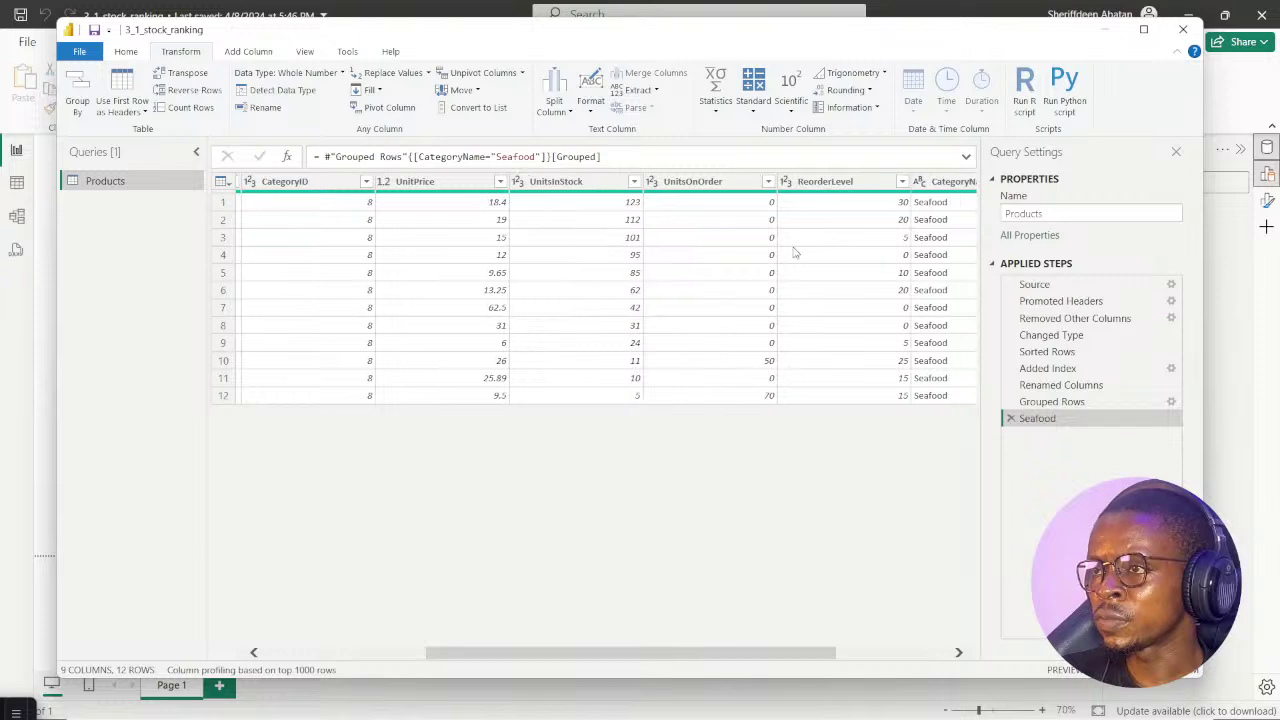
{"action": "left_click", "coordinate": [1010, 418]}
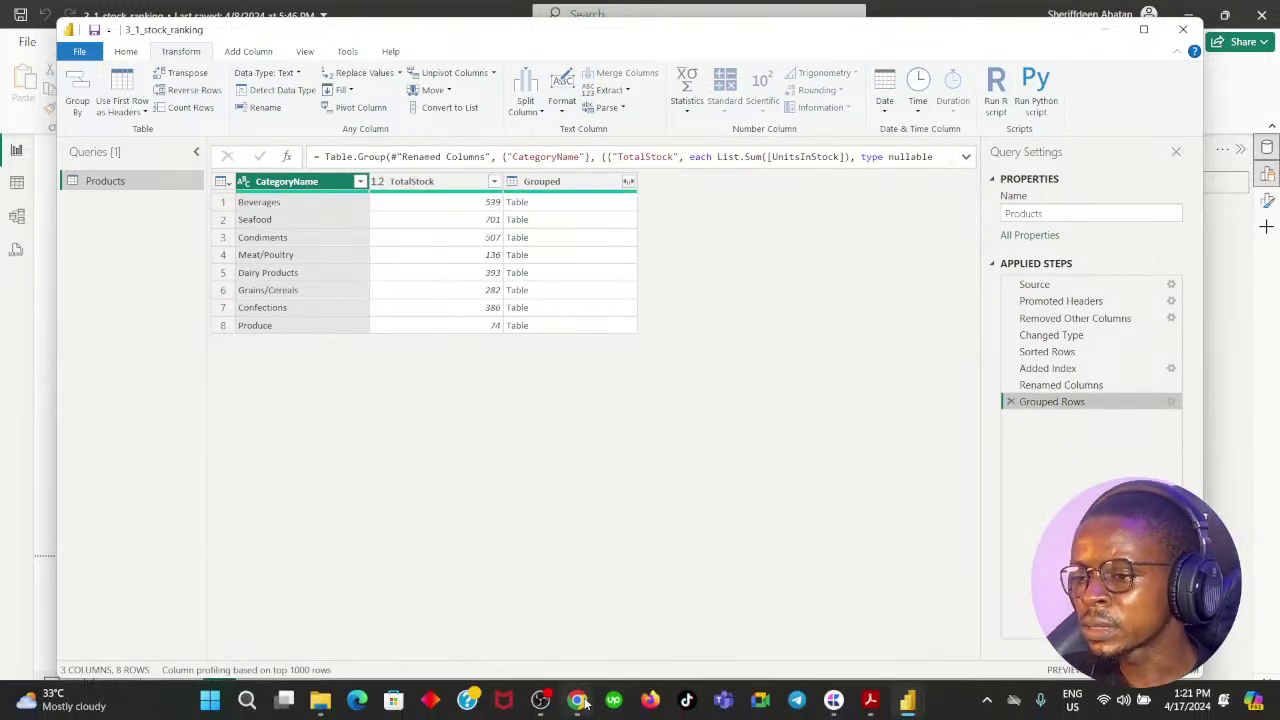
Advance to DataCamp instruction 5 in the browser and sort the local grouped table by TotalStock in descending order
{"action": "left_click", "coordinate": [580, 703]}
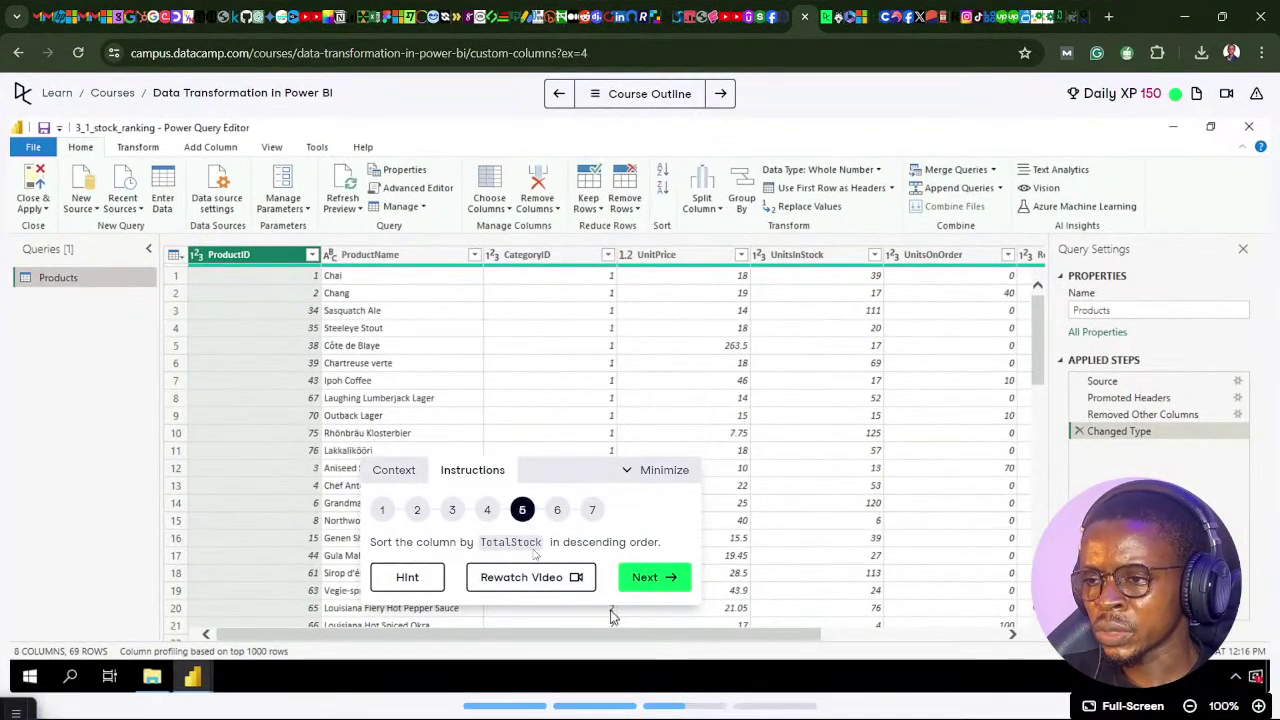
{"action": "left_click", "coordinate": [580, 705]}
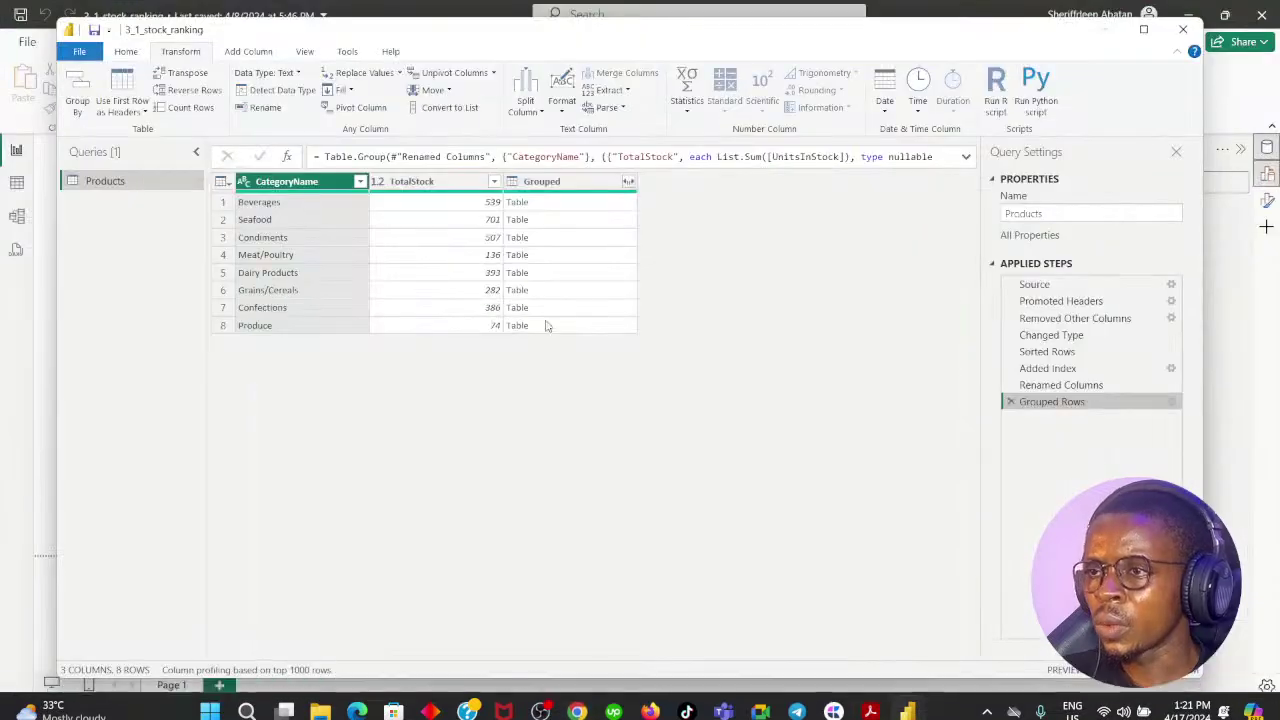
{"action": "left_click", "coordinate": [494, 181]}
{"action": "left_click", "coordinate": [314, 212]}
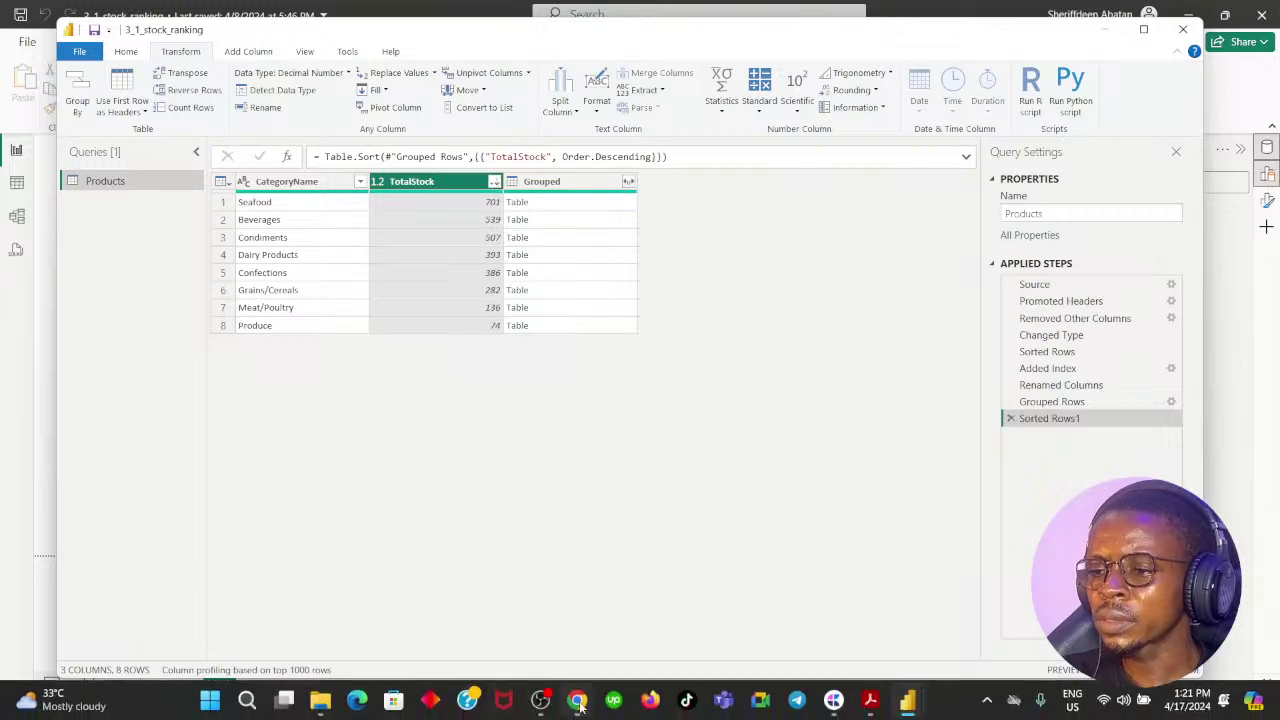
Advance to DataCamp instruction 6 in the browser and add an index column starting from 1 to the local grouped table
{"action": "left_click", "coordinate": [578, 702]}
{"action": "left_click", "coordinate": [645, 582]}
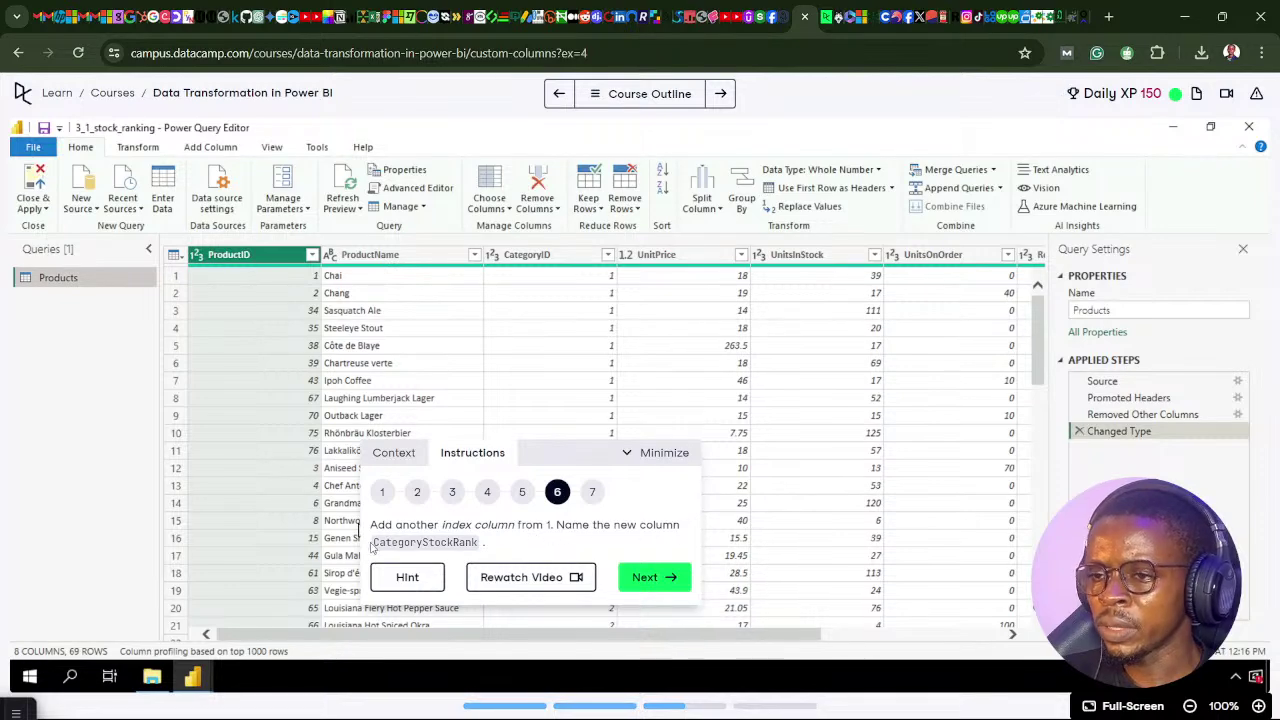
{"action": "left_click", "coordinate": [578, 700]}
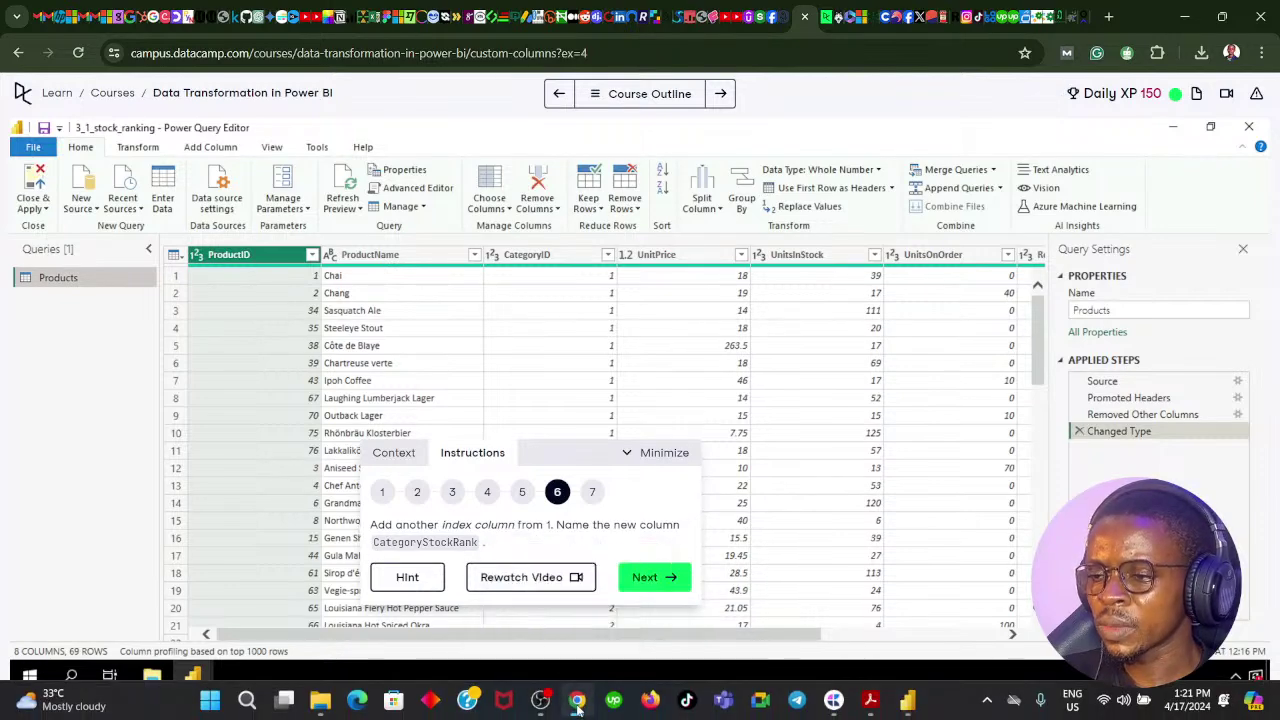
{"action": "left_click", "coordinate": [300, 182]}
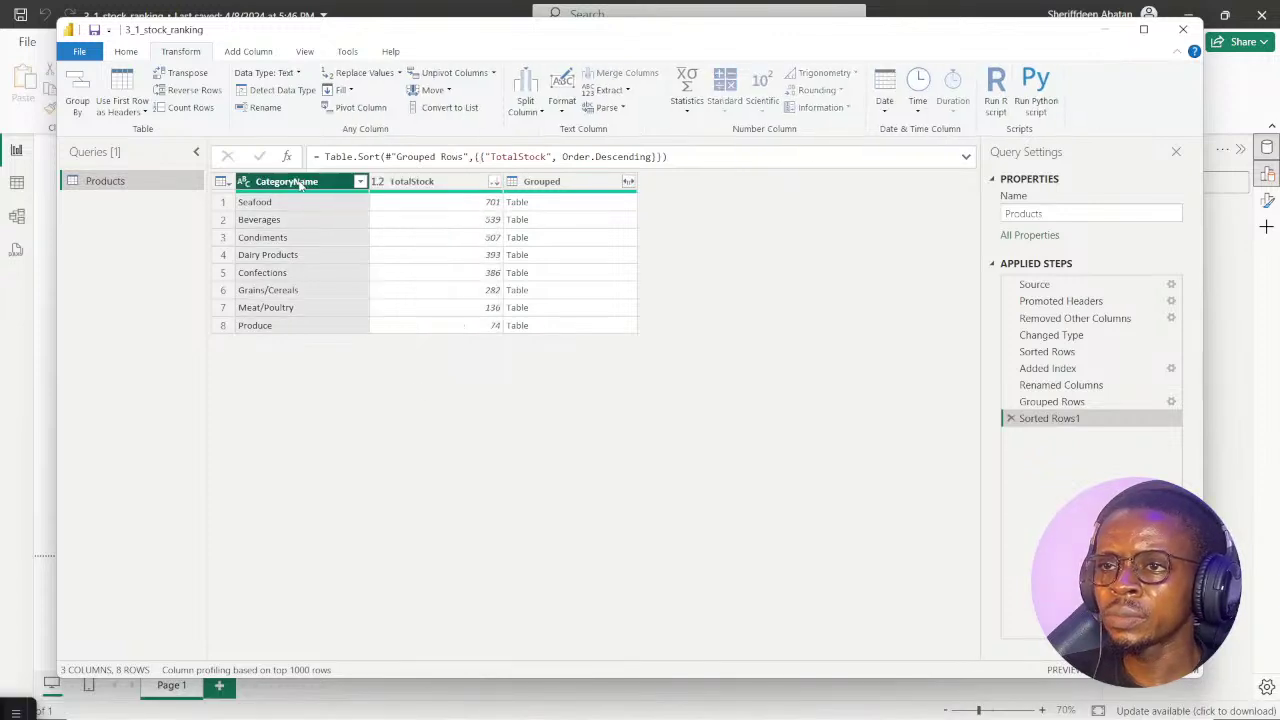
{"action": "left_click", "coordinate": [245, 52]}
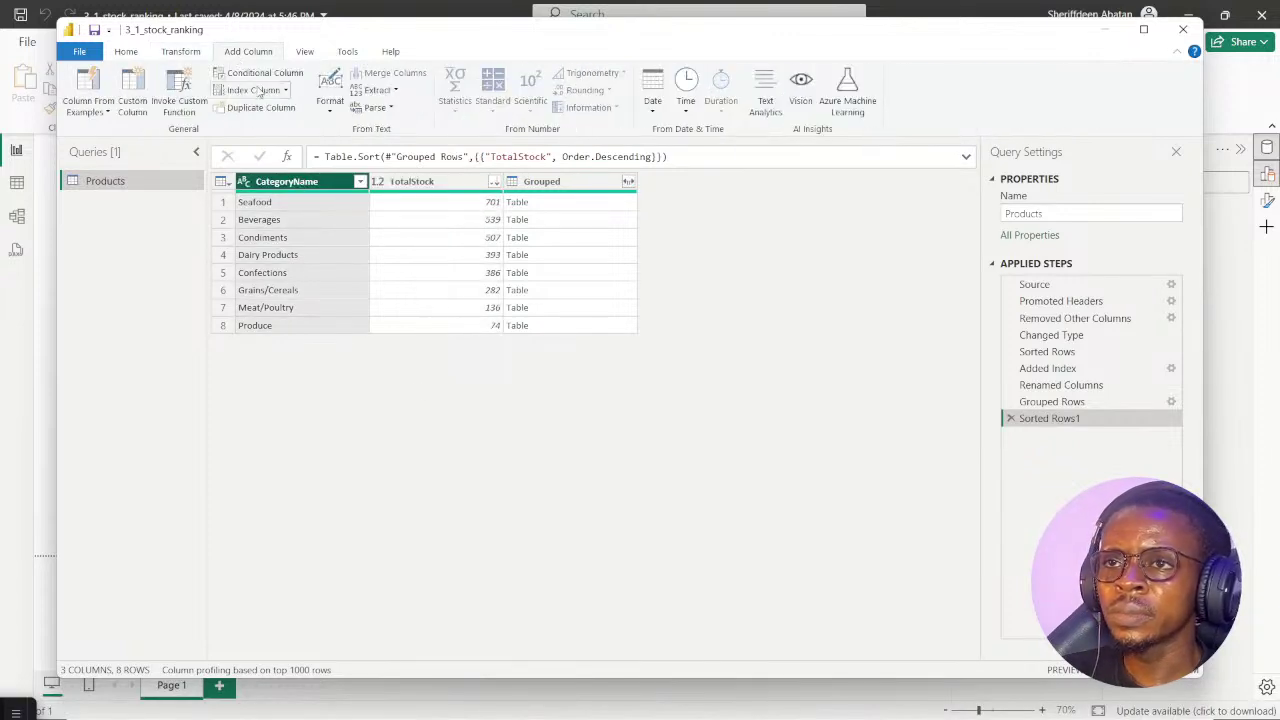
{"action": "left_click", "coordinate": [285, 92]}
{"action": "left_click", "coordinate": [250, 127]}
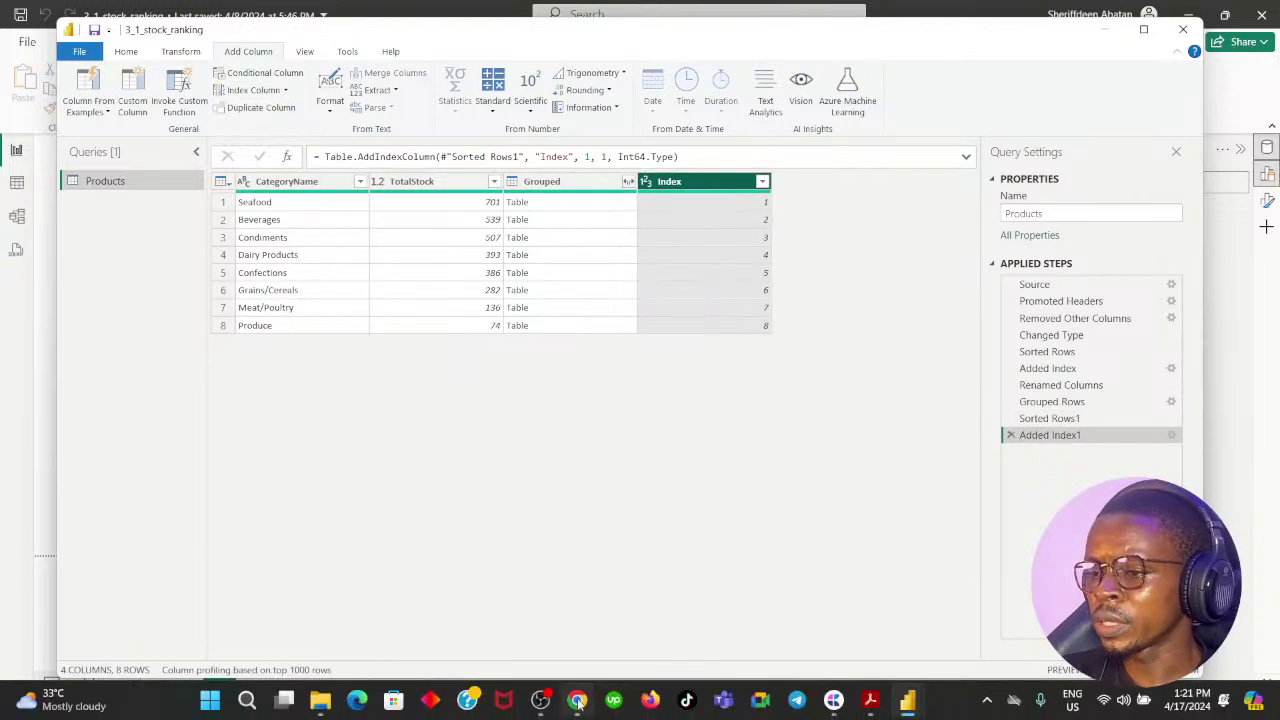
Check DataCamp instruction 6 in the browser and rename the new Index column in the local table as CategoryStockRank
{"action": "left_click", "coordinate": [577, 705]}
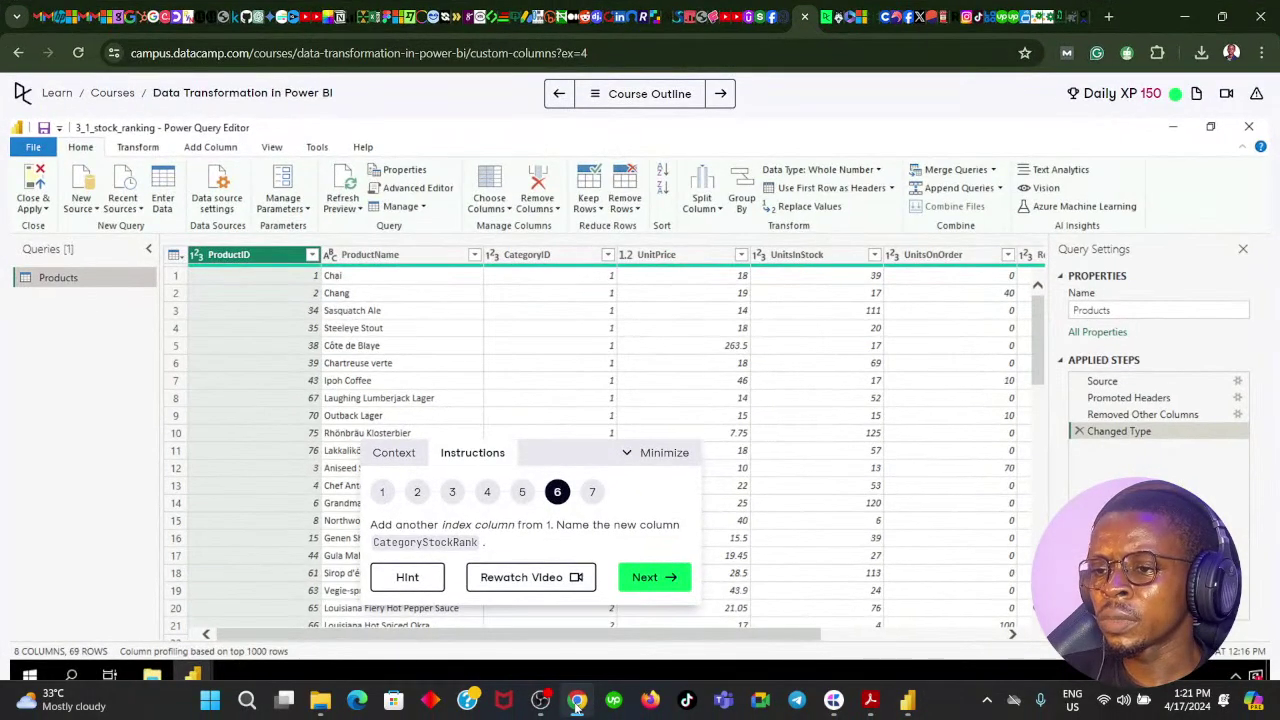
{"action": "left_click", "coordinate": [577, 705]}
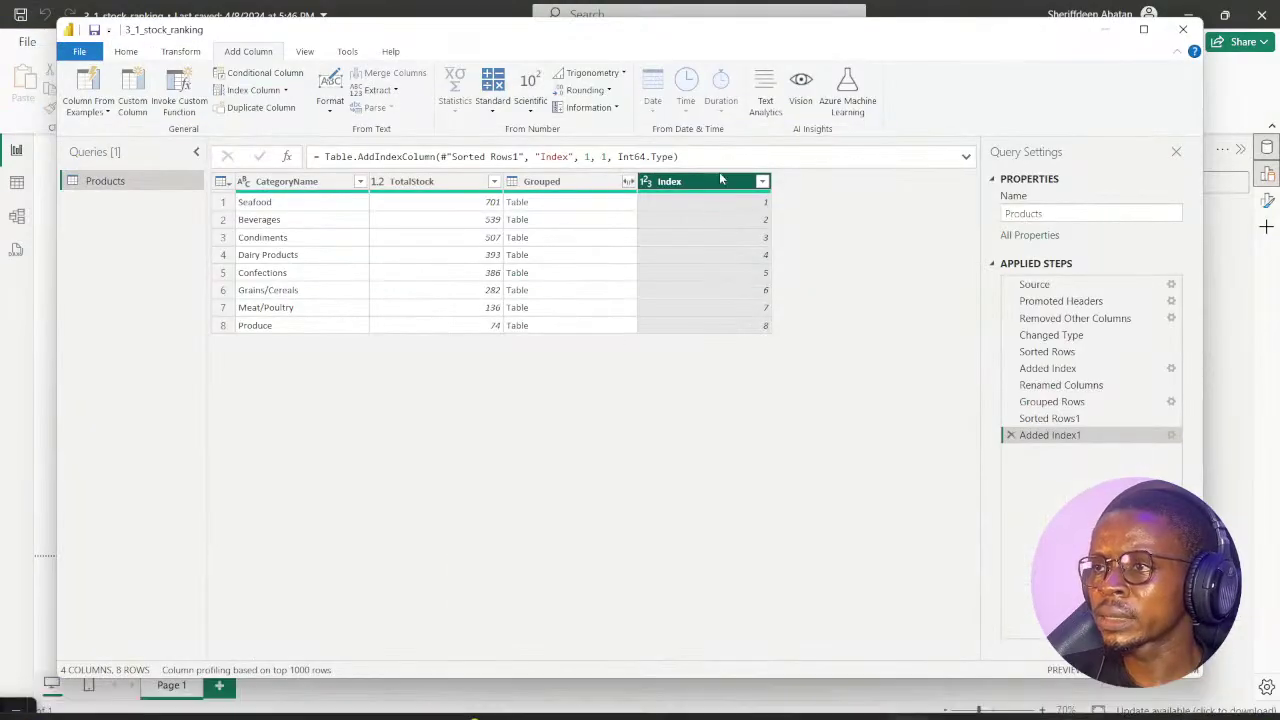
{"action": "double_click", "coordinate": [668, 184]}
{"action": "type", "text": "d"}
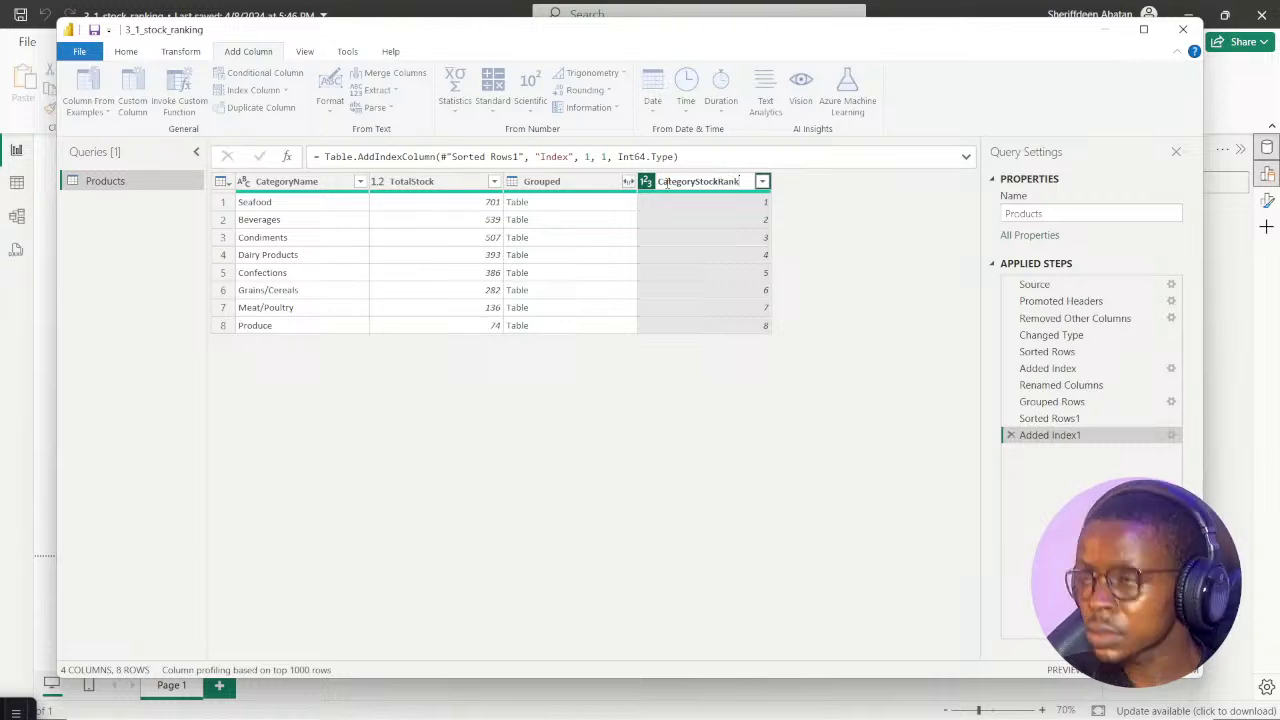
{"action": "key", "text": "Return"}
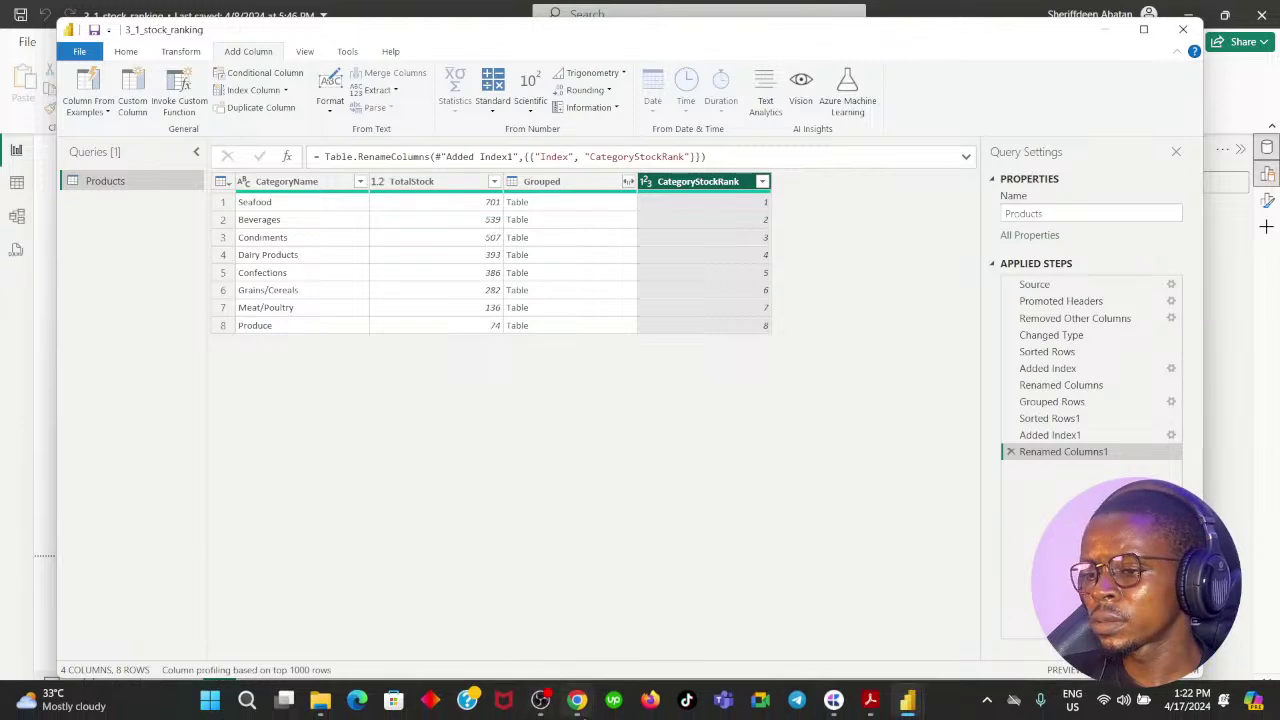
In the DataCamp browser page, advance to instruction 7, submit Seafood as the category with the greatest stock, and continue to the next exercise
{"action": "left_click", "coordinate": [577, 703]}
{"action": "left_click", "coordinate": [645, 578]}
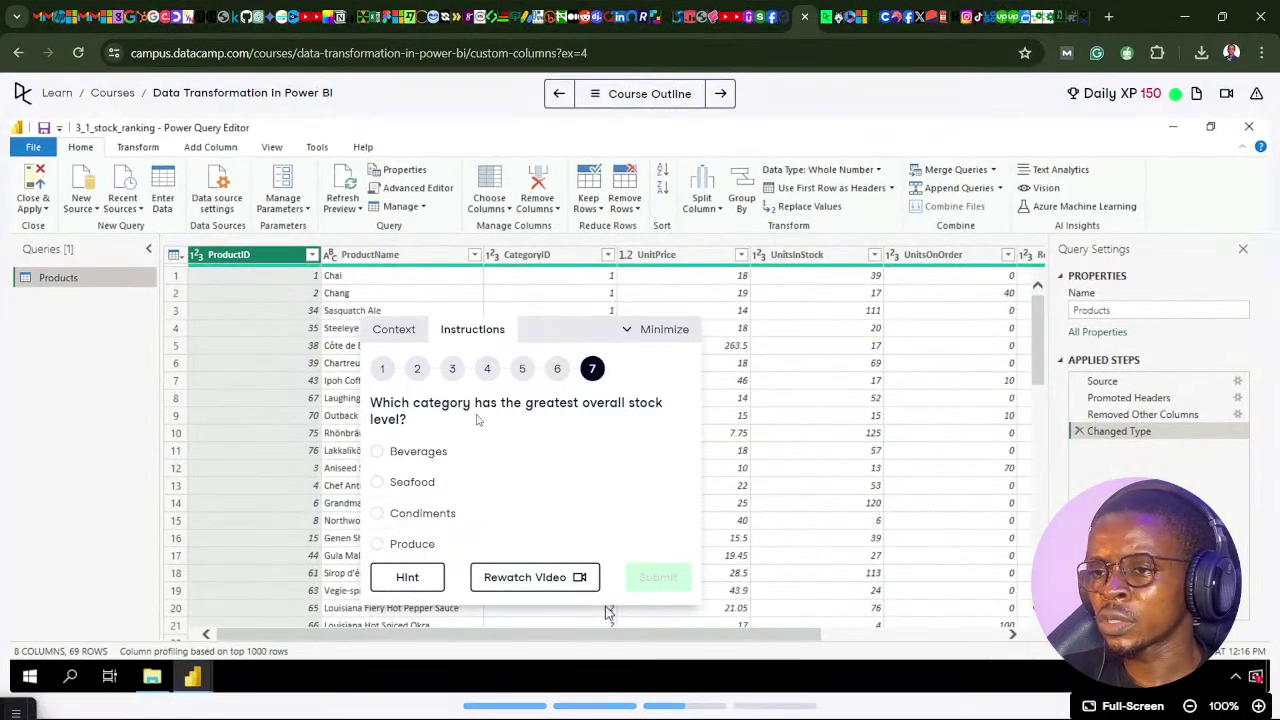
{"action": "left_click", "coordinate": [392, 484]}
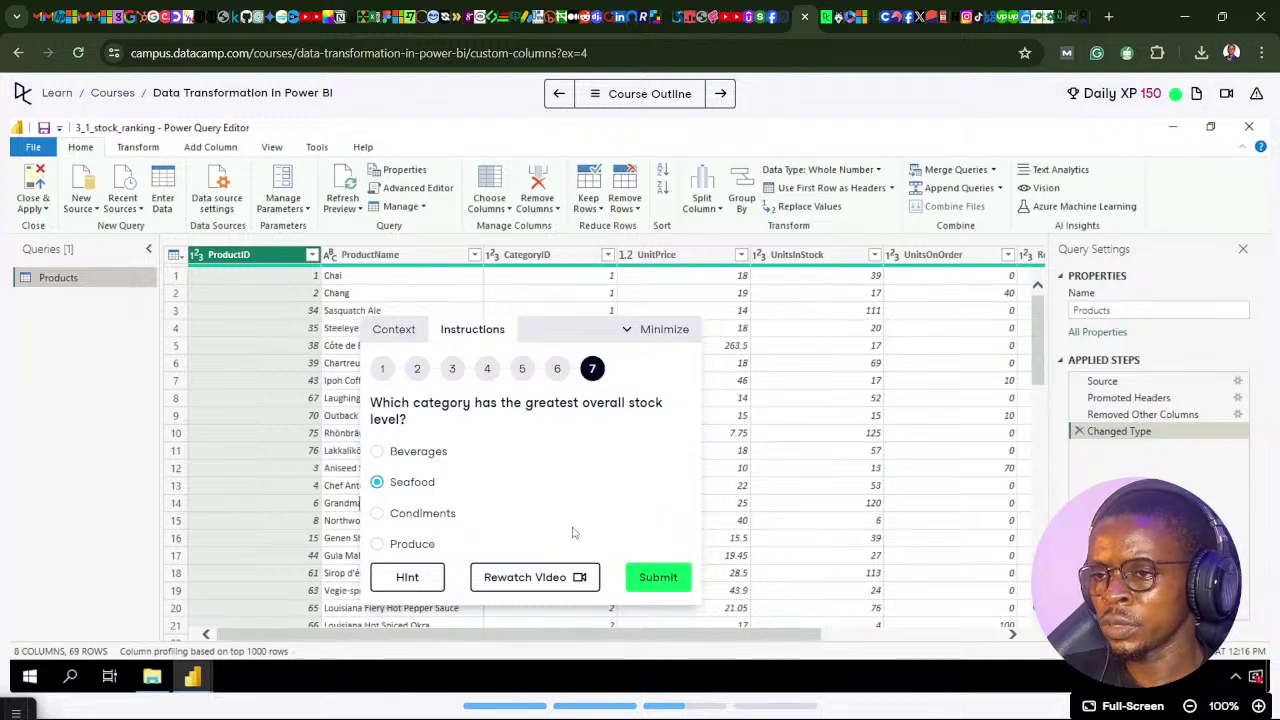
{"action": "left_click", "coordinate": [655, 579]}
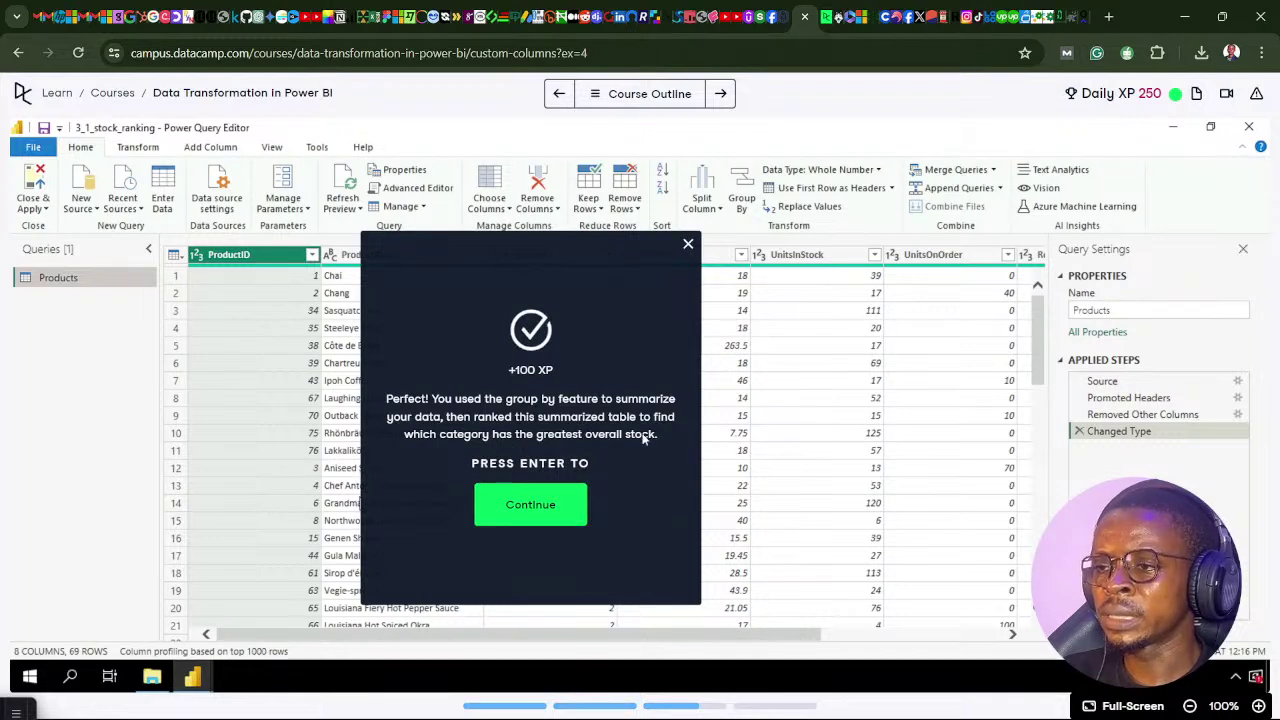
{"action": "left_click", "coordinate": [541, 520]}
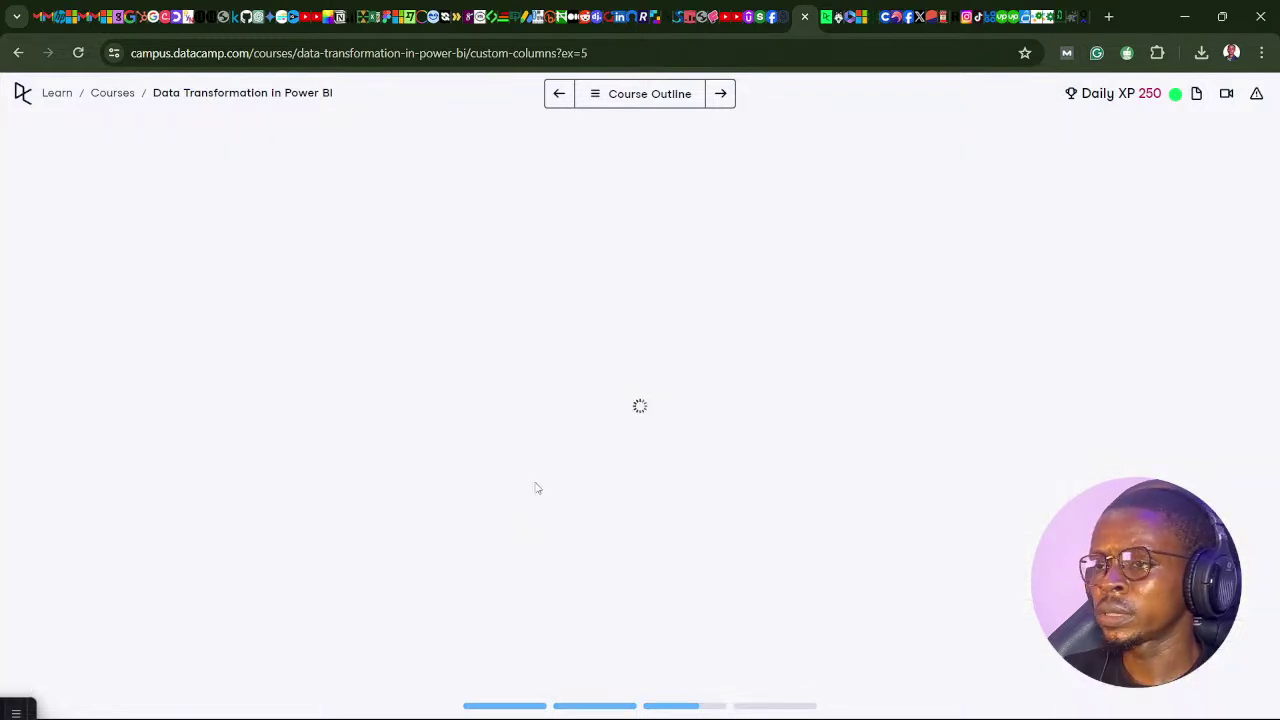
Review the Custom Columns chapter in the DataCamp course outline, then compare the local grouped table with the Stock values context
{"action": "mouse_move", "coordinate": [579, 710]}
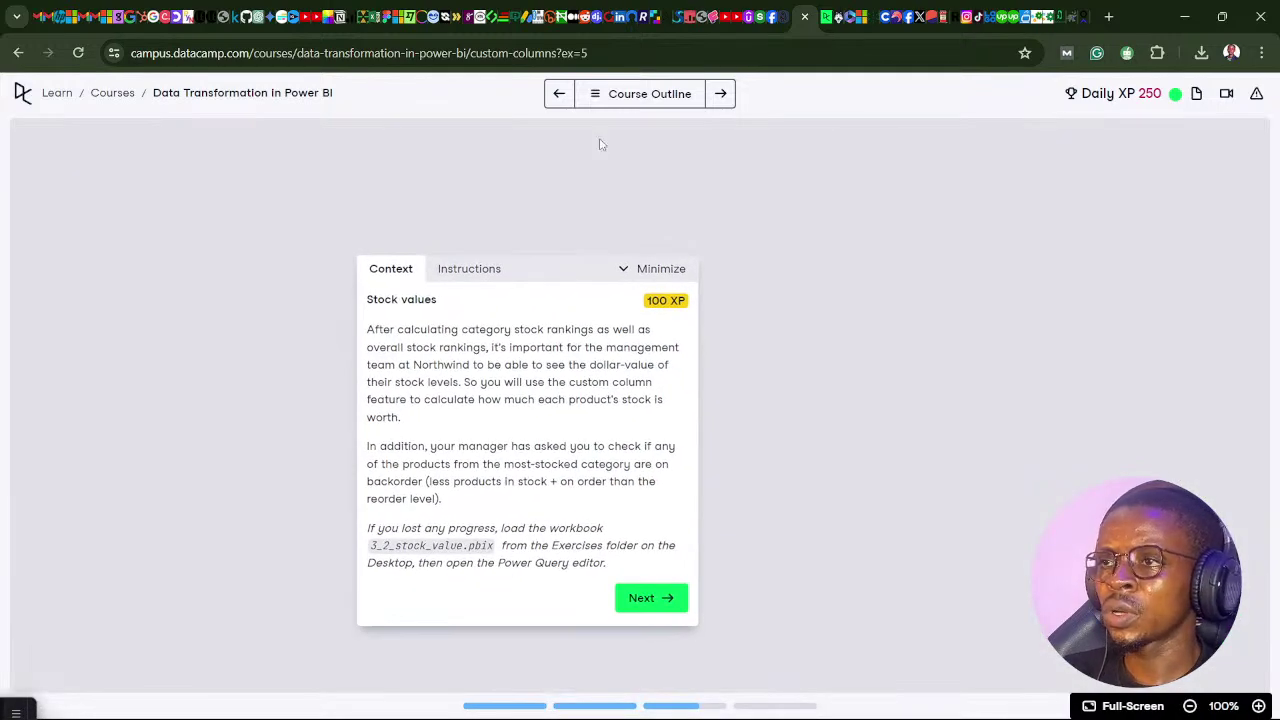
{"action": "left_click", "coordinate": [610, 96]}
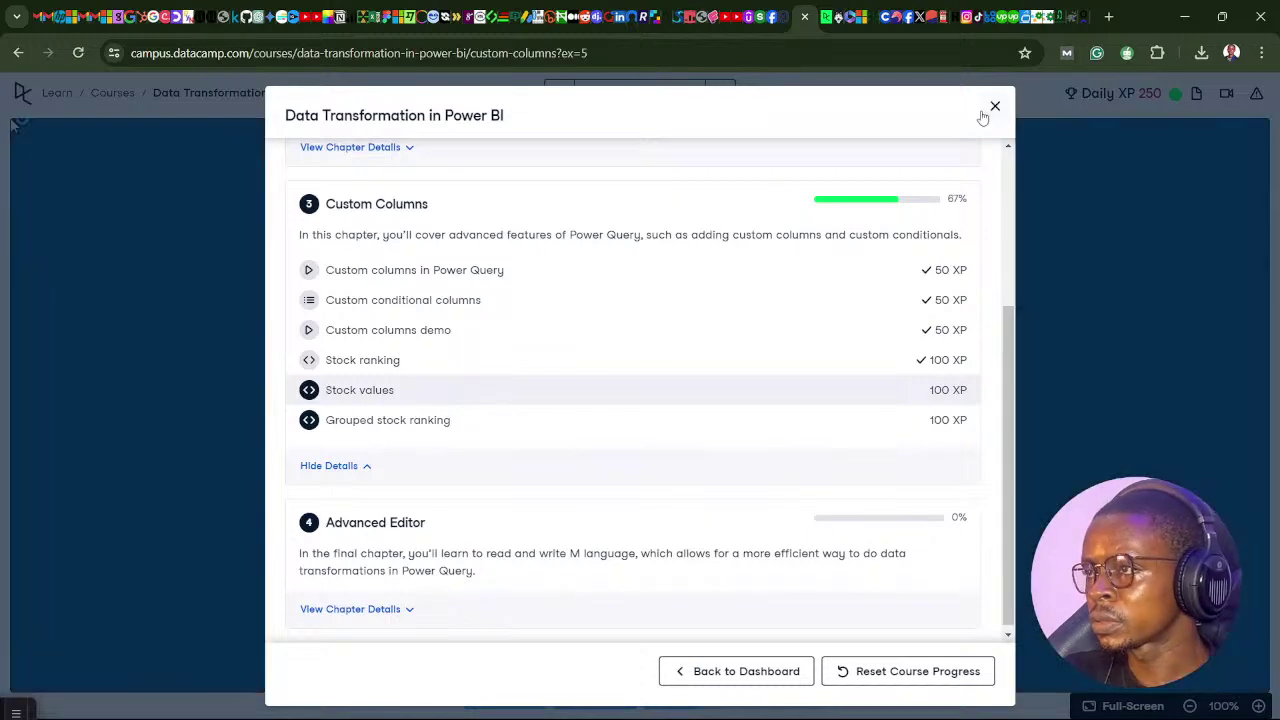
{"action": "left_click", "coordinate": [993, 106]}
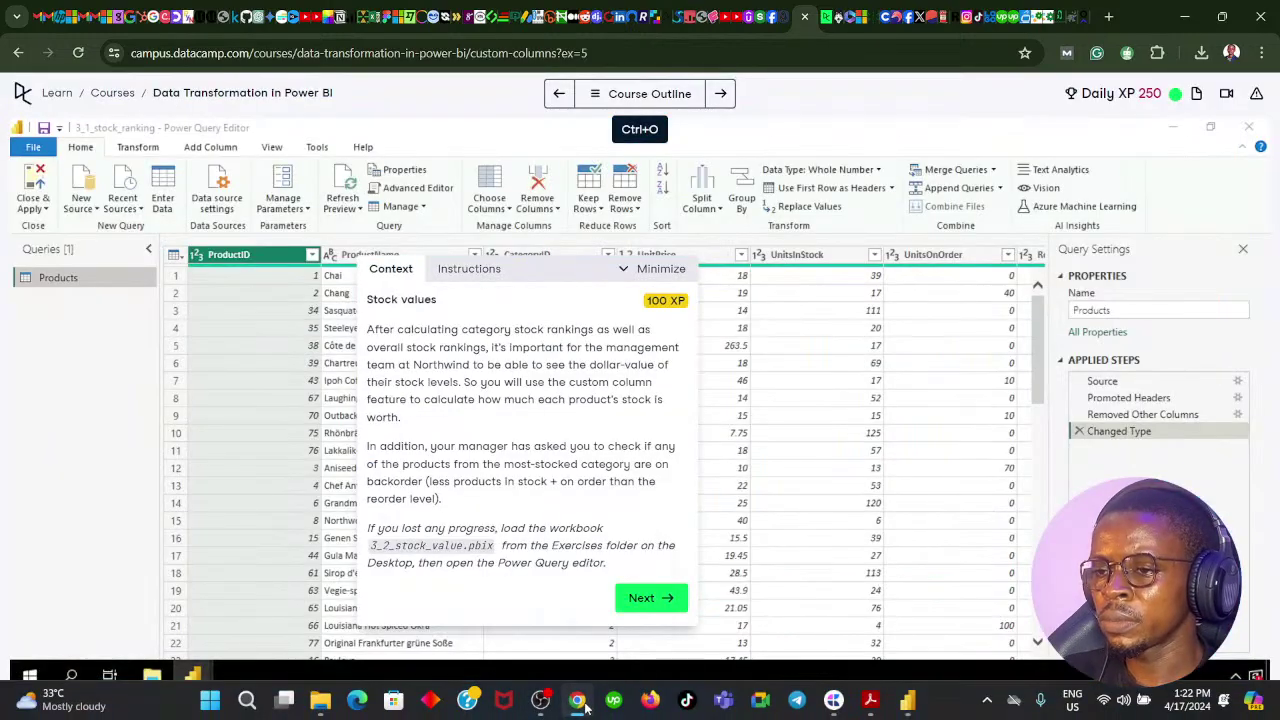
{"action": "left_click", "coordinate": [584, 704]}
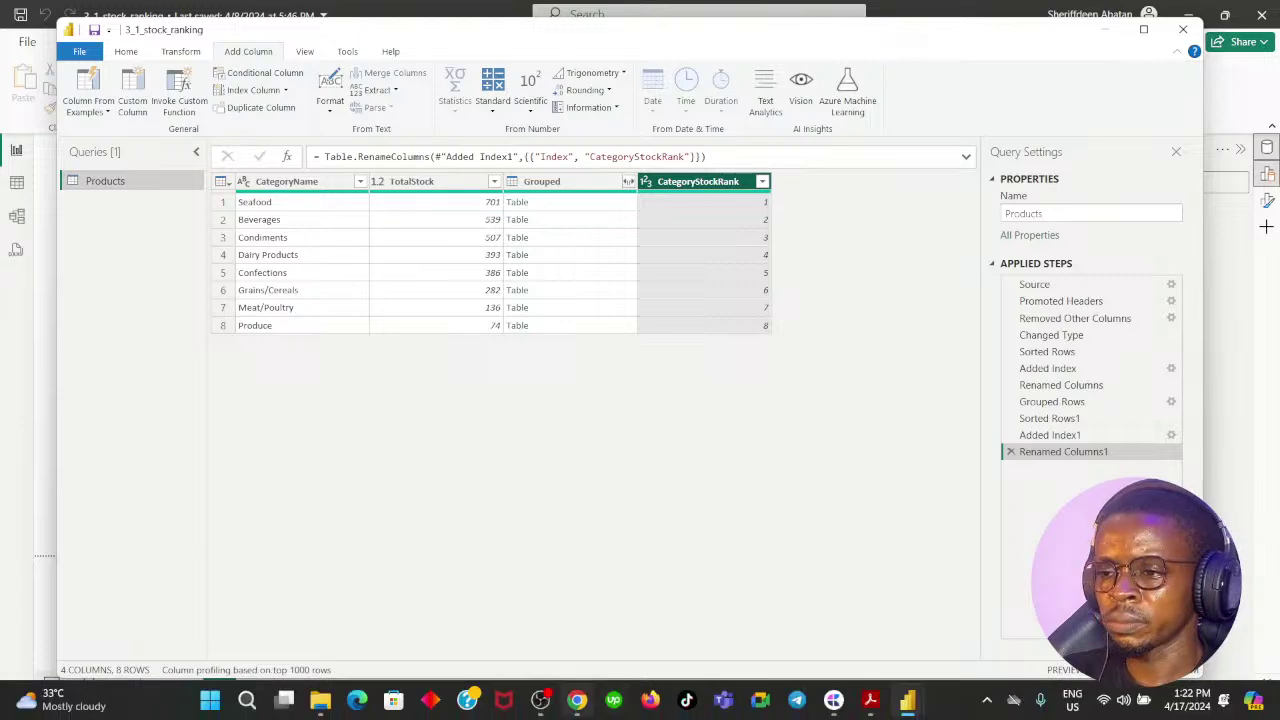
{"action": "left_click", "coordinate": [577, 706]}
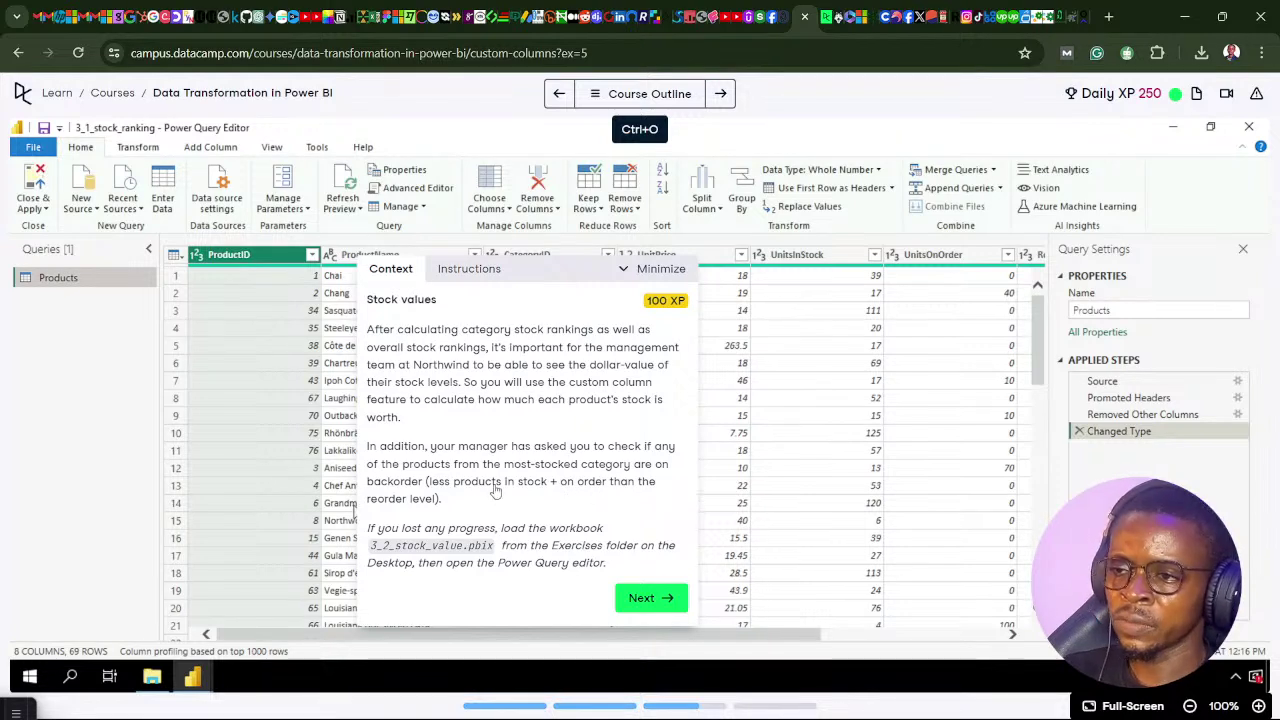
Advance the Stock values exercise to DataCamp instruction 1 and return to the local Power Query editor
{"action": "left_click", "coordinate": [659, 599]}
{"action": "mouse_move", "coordinate": [505, 712]}
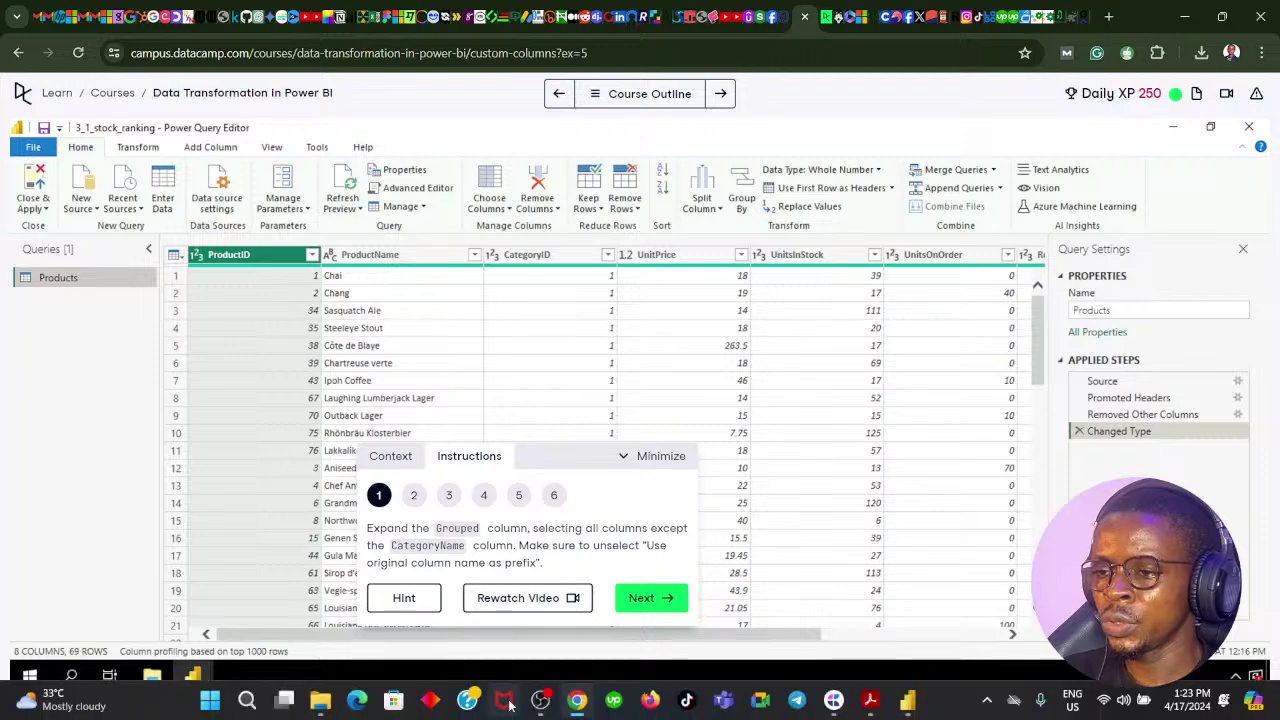
{"action": "left_click", "coordinate": [567, 712]}
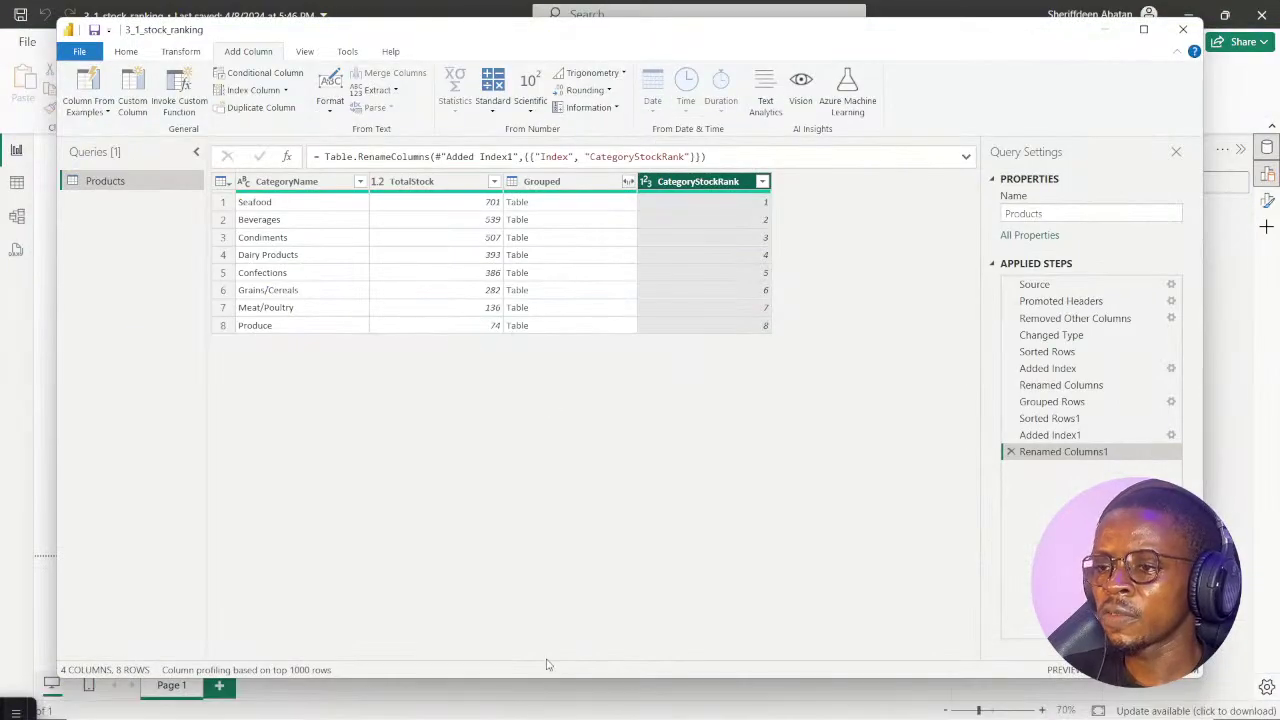
{"action": "left_click", "coordinate": [570, 642]}
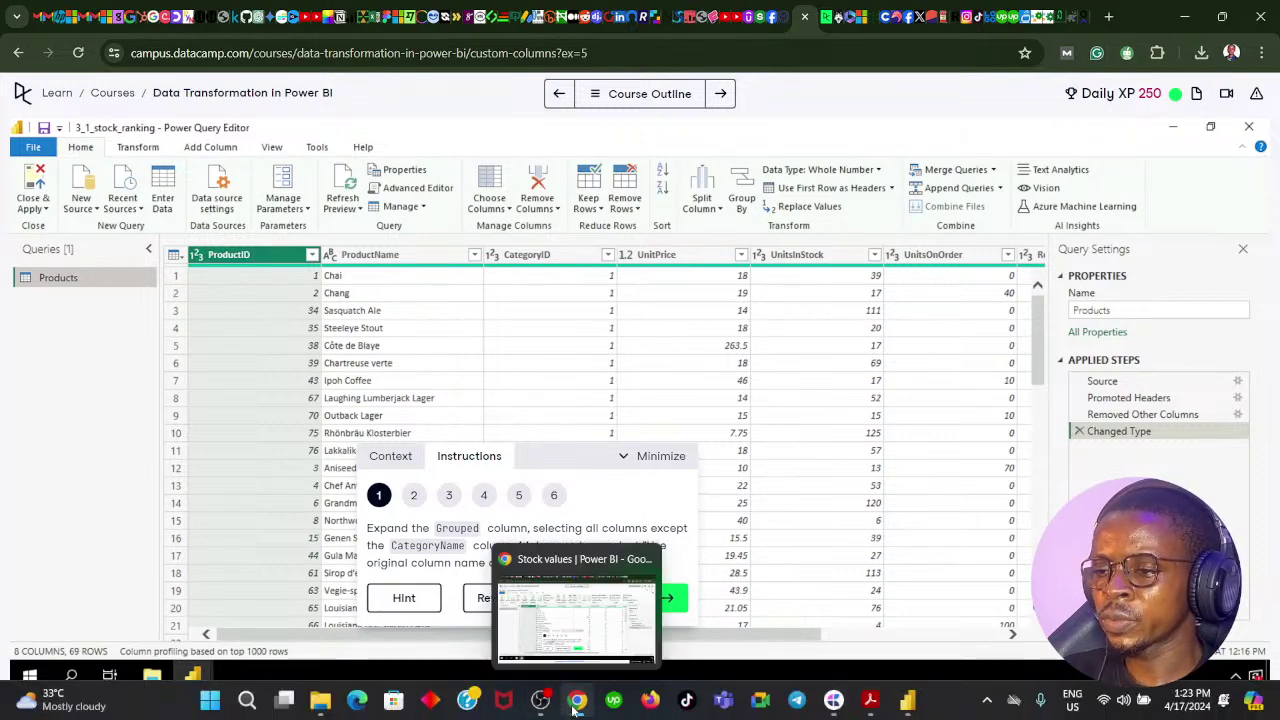
{"action": "left_click", "coordinate": [576, 700]}
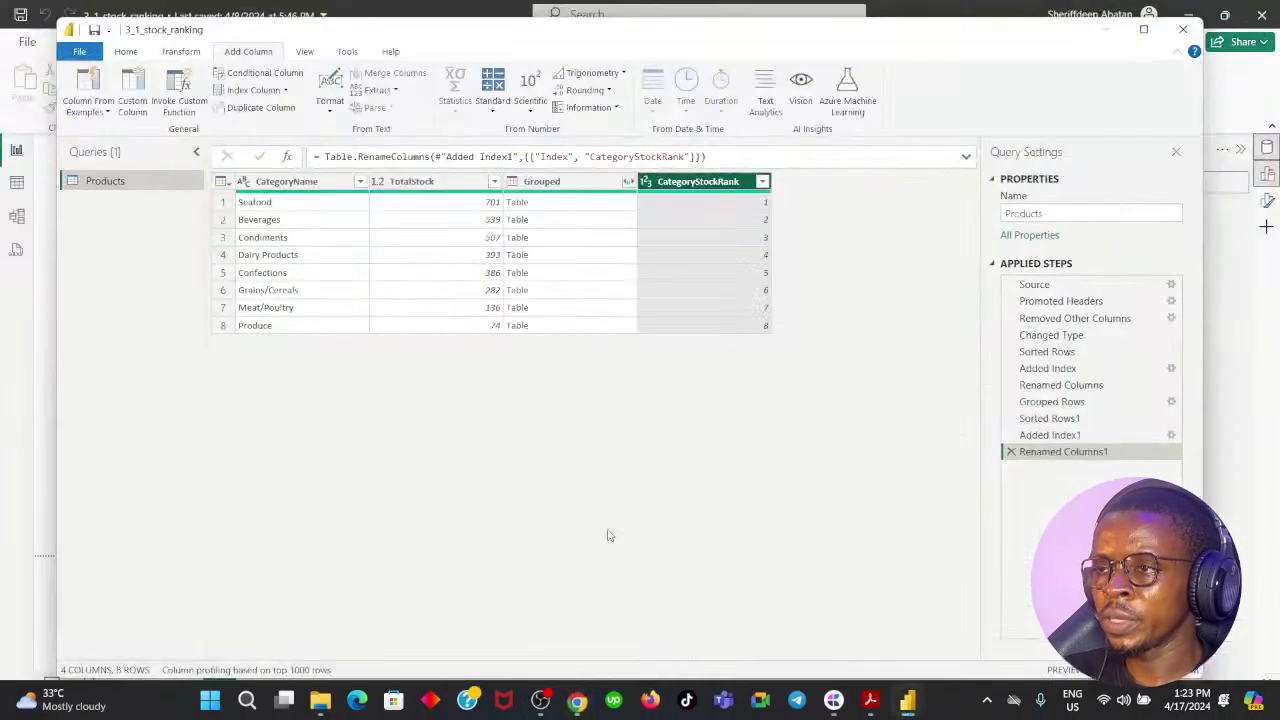
Expand the Grouped column with all columns except CategoryName, without using the original column name as prefix
{"action": "left_click", "coordinate": [577, 185]}
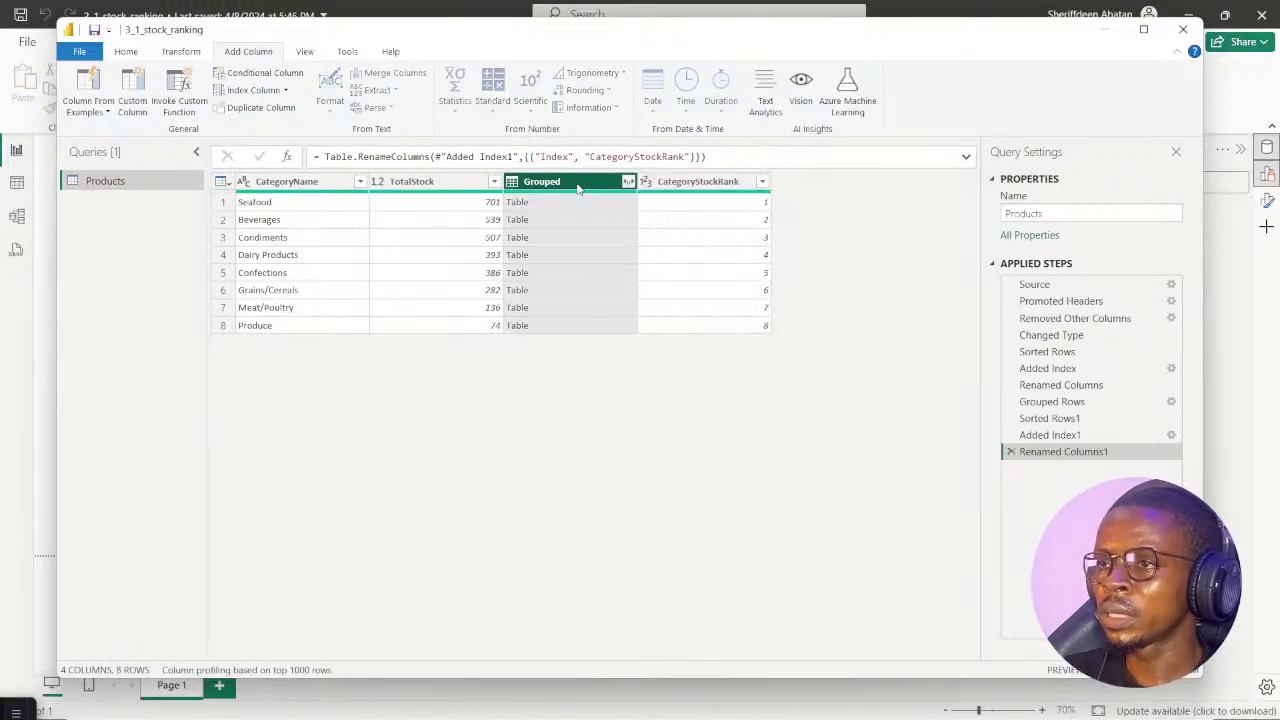
{"action": "left_click", "coordinate": [628, 182]}
{"action": "left_click", "coordinate": [384, 249]}
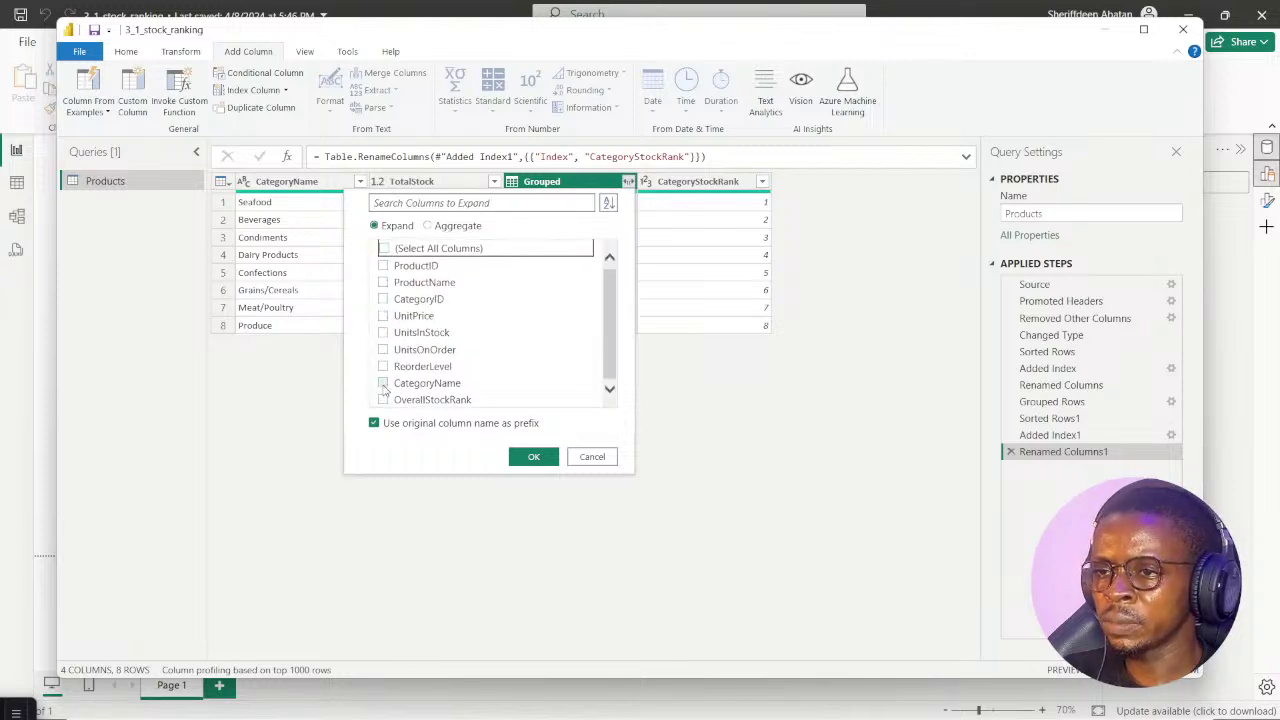
{"action": "left_click", "coordinate": [384, 249]}
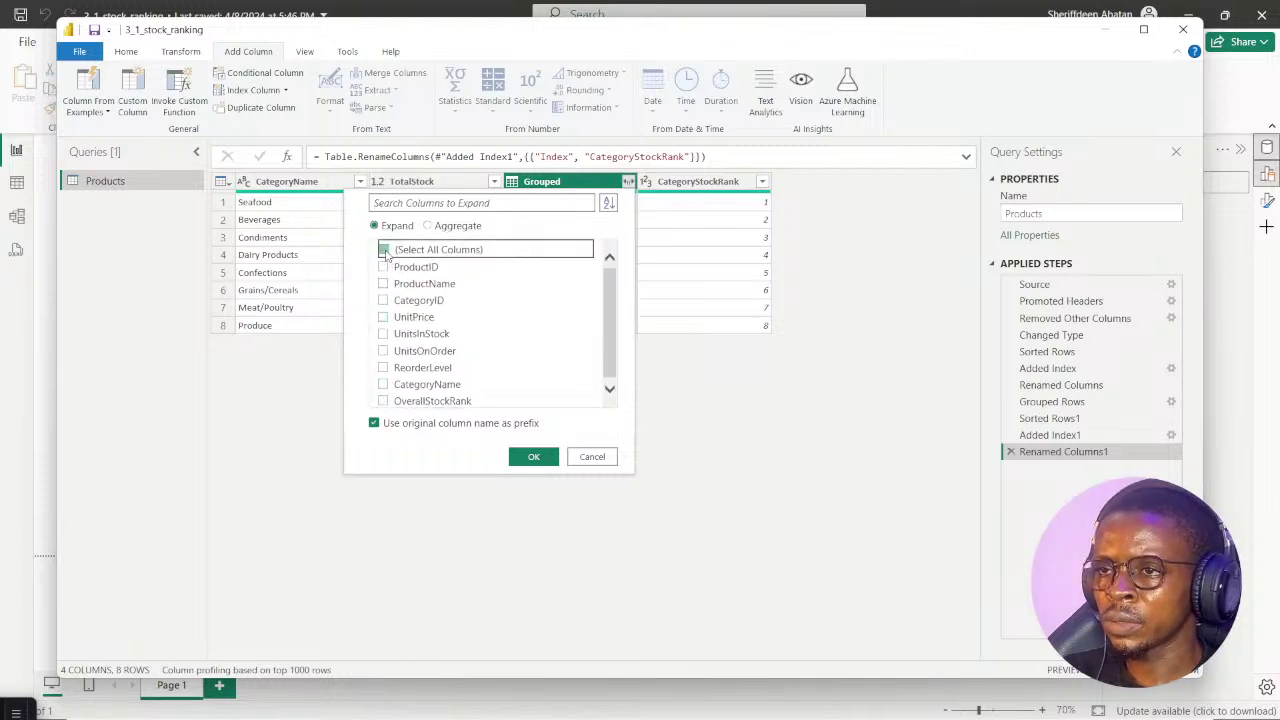
{"action": "left_click", "coordinate": [383, 385]}
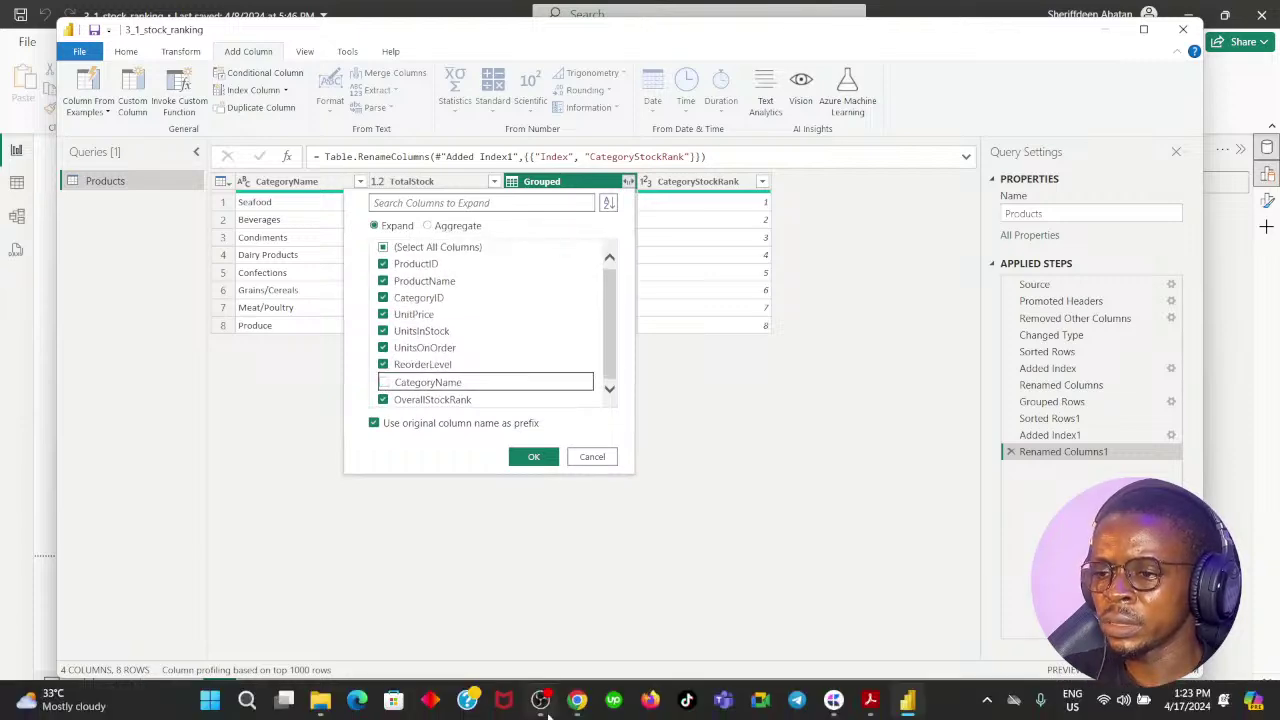
{"action": "left_click", "coordinate": [577, 706]}
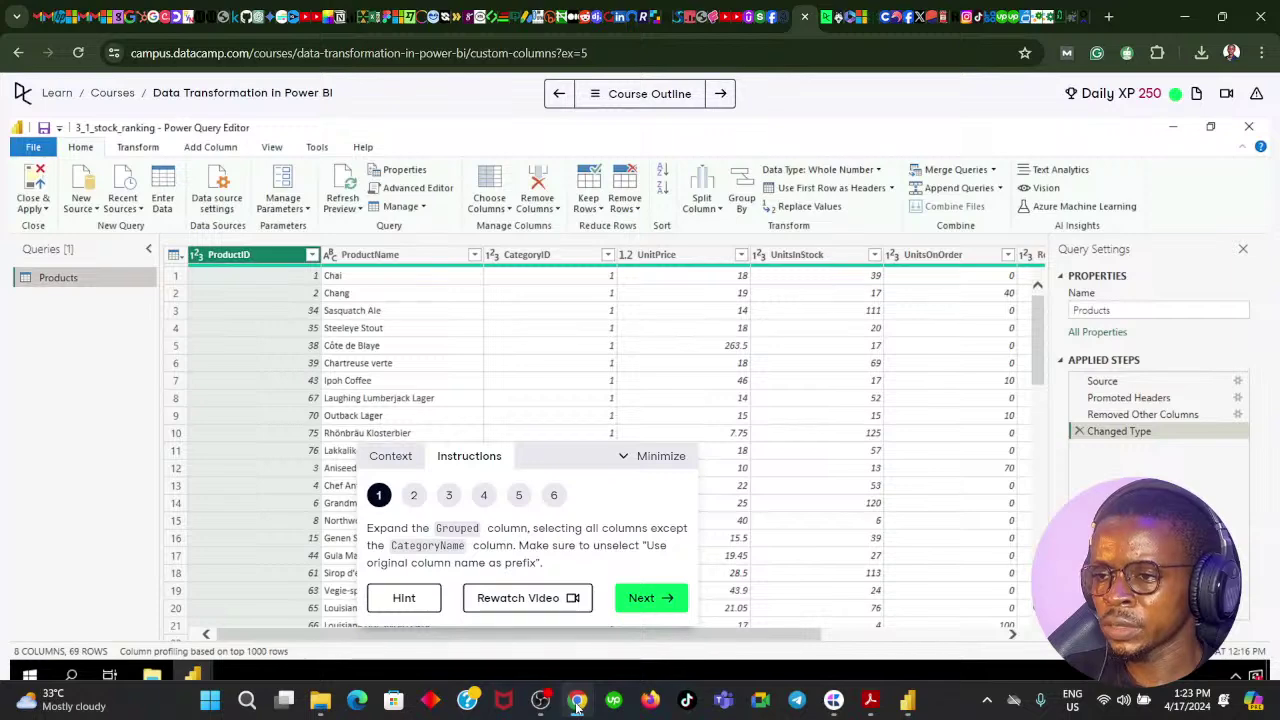
{"action": "left_click", "coordinate": [577, 706]}
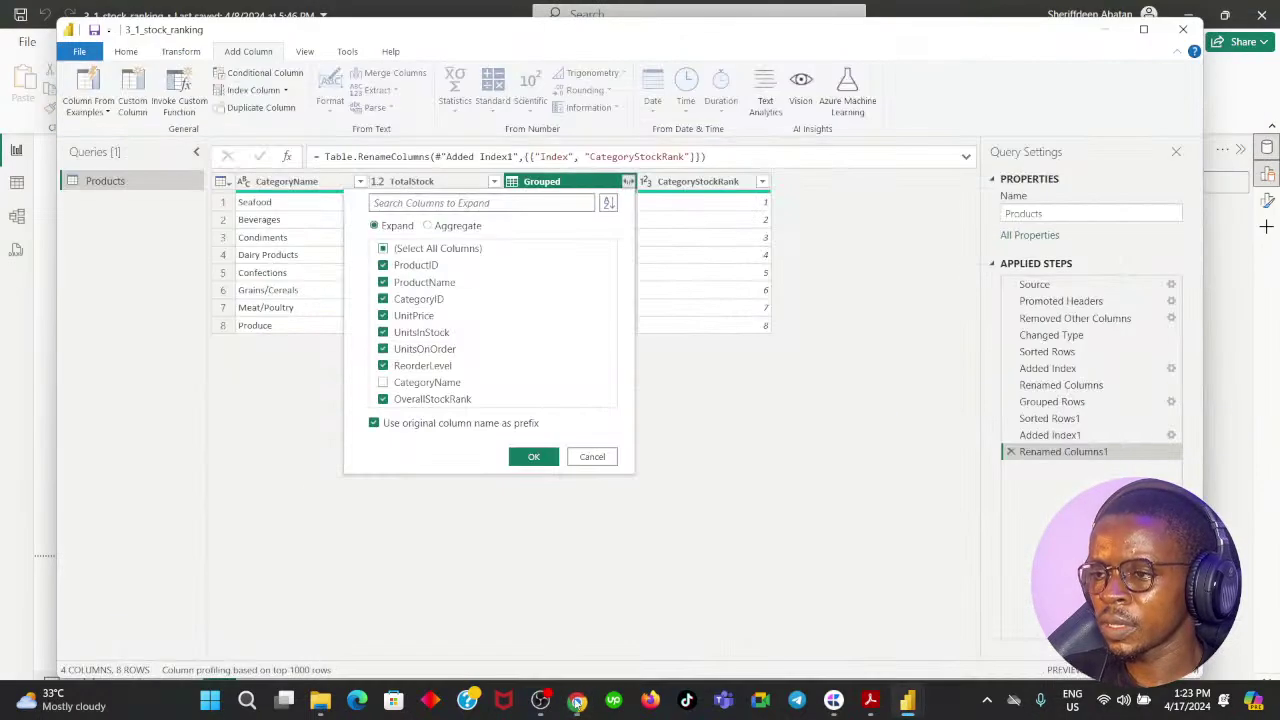
{"action": "left_click", "coordinate": [373, 425]}
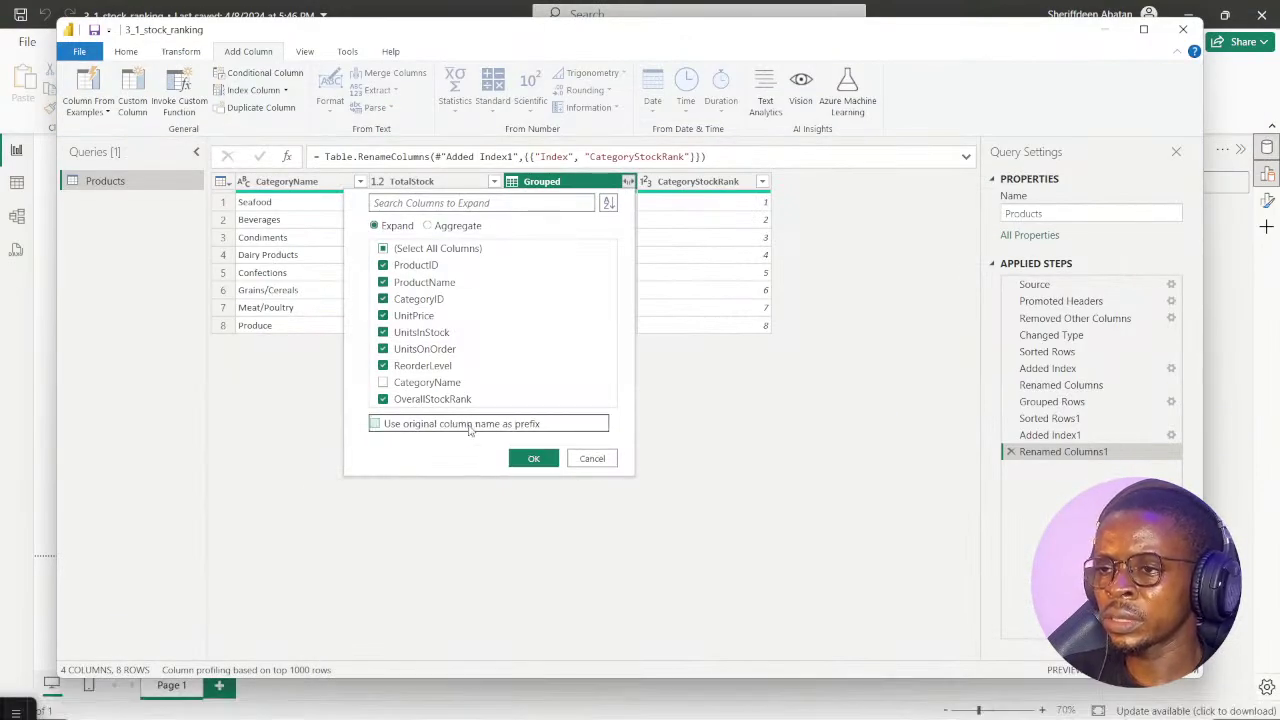
{"action": "left_click", "coordinate": [533, 459]}
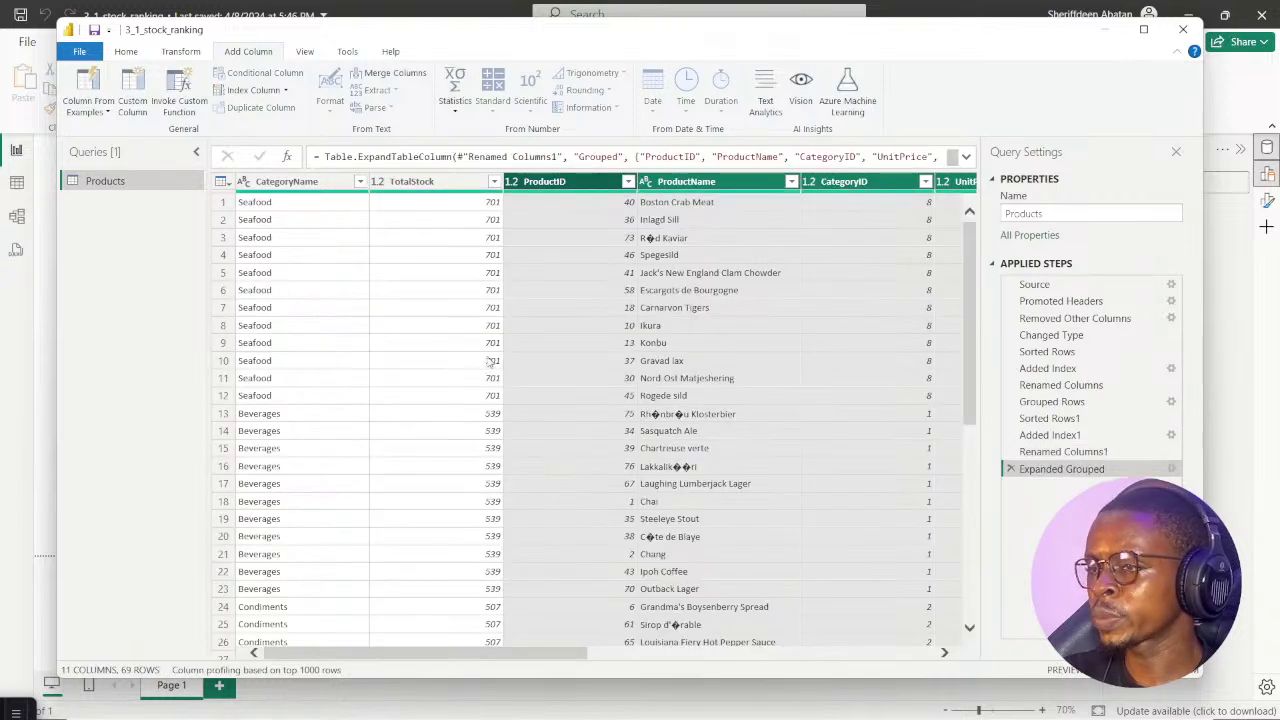
Look over the expanded product rows, advance to DataCamp instruction 2 in the browser, and return to the local Power Query editor
{"action": "left_click_drag", "start_coordinate": [384, 654], "coordinate": [415, 652]}
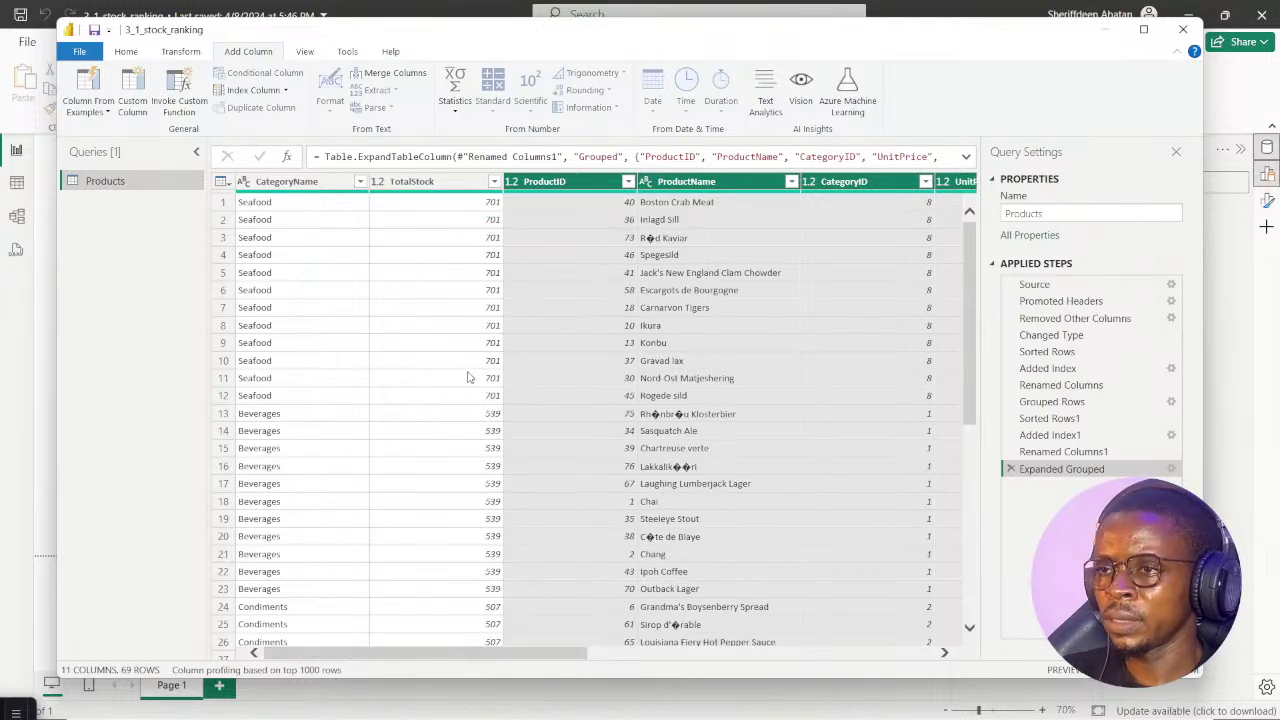
{"action": "scroll", "coordinate": [490, 338], "scroll_direction": "down", "scroll_amount": 7}
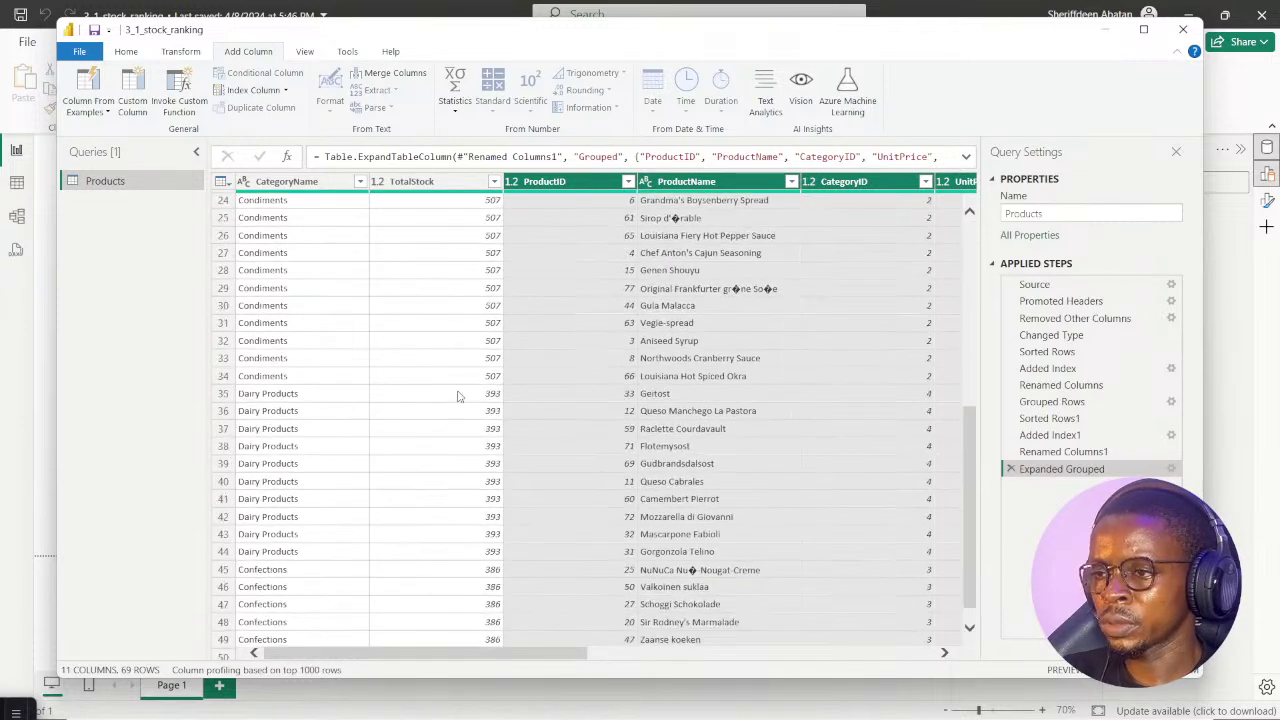
{"action": "scroll", "coordinate": [529, 491], "scroll_direction": "up", "scroll_amount": 7}
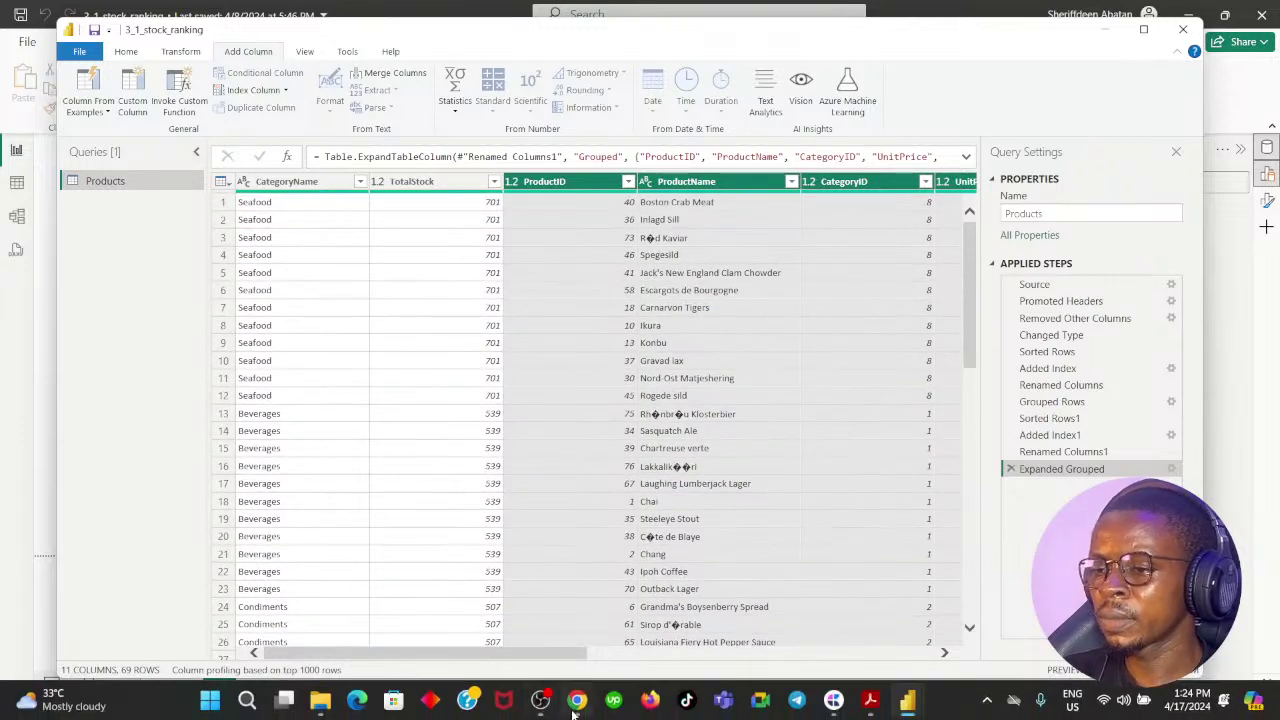
{"action": "left_click", "coordinate": [577, 716]}
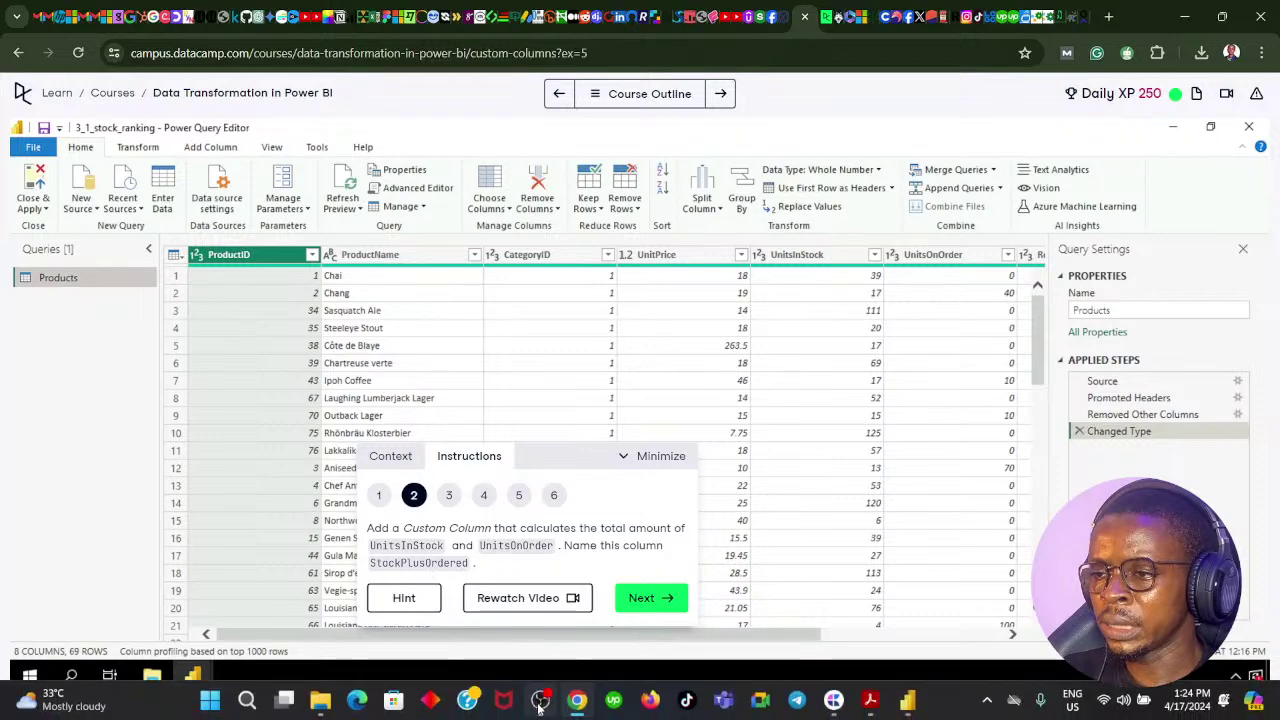
{"action": "left_click", "coordinate": [578, 704]}
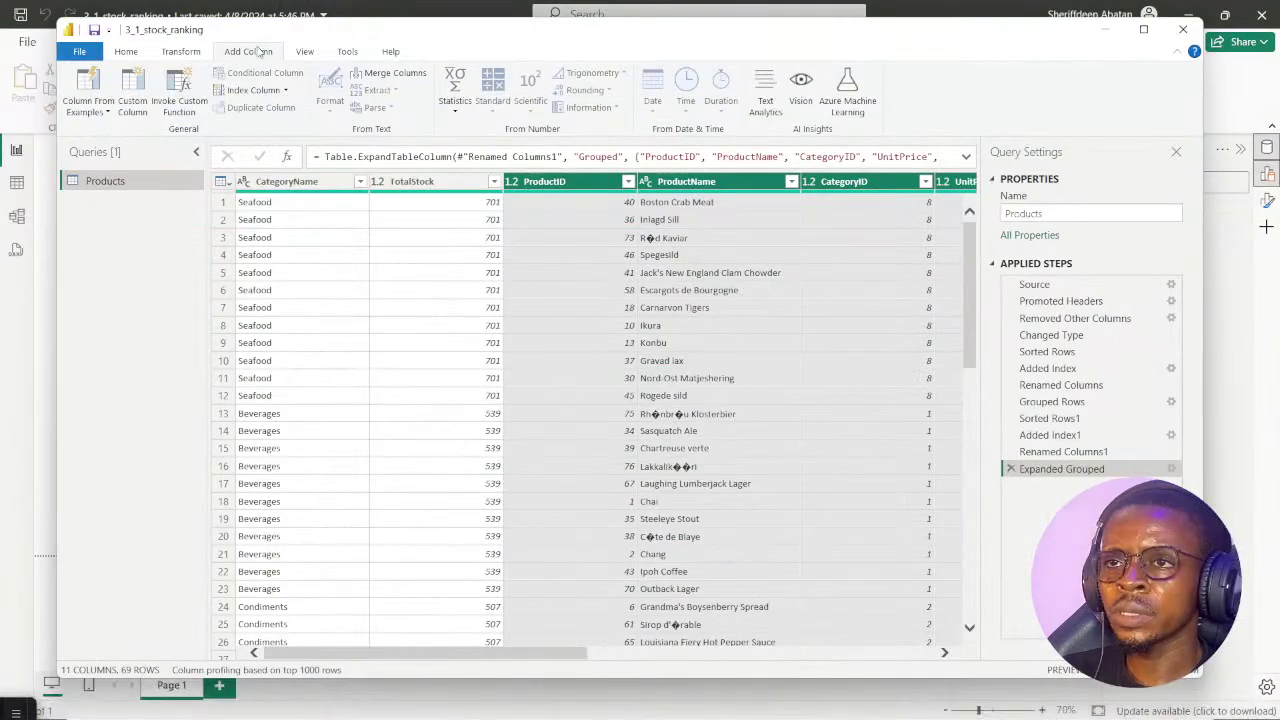
Start a custom column in the Products query and name it StockPlusOrdered, checking the name against DataCamp instruction 2
{"action": "left_click", "coordinate": [136, 88]}
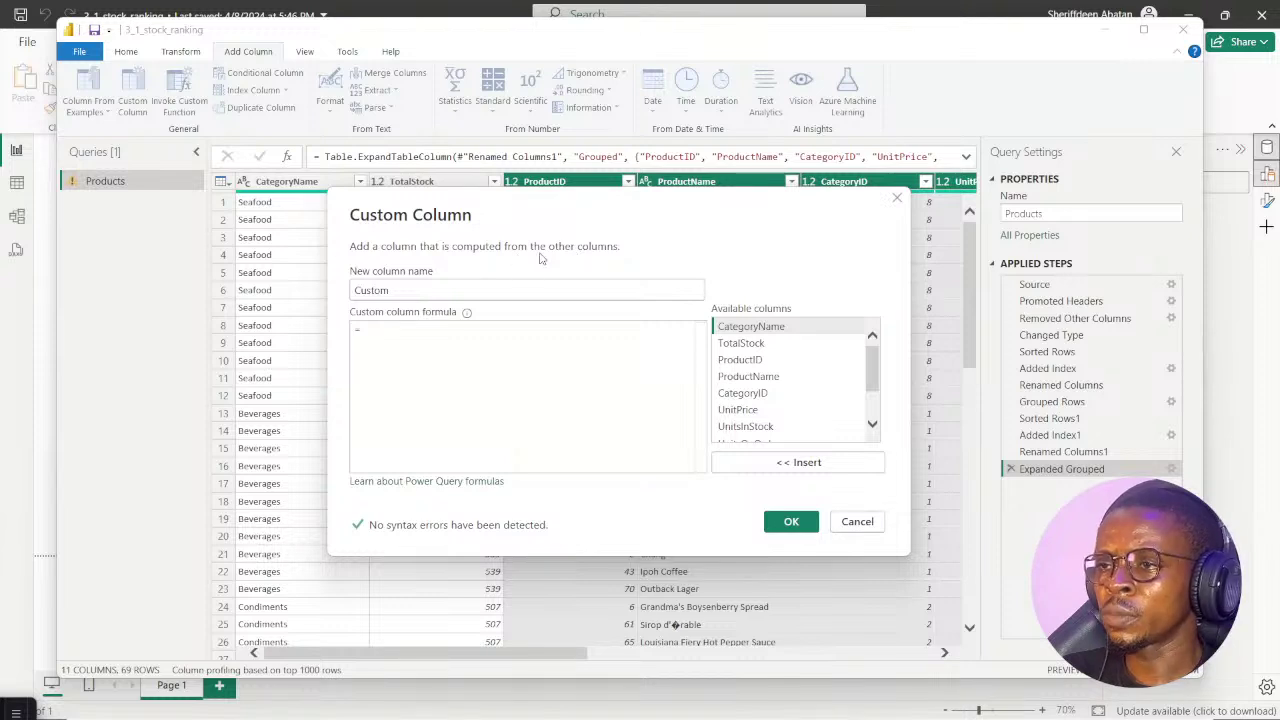
{"action": "scroll", "coordinate": [790, 382], "scroll_direction": "down", "scroll_amount": 2}
{"action": "scroll", "coordinate": [800, 385], "scroll_direction": "up", "scroll_amount": 2}
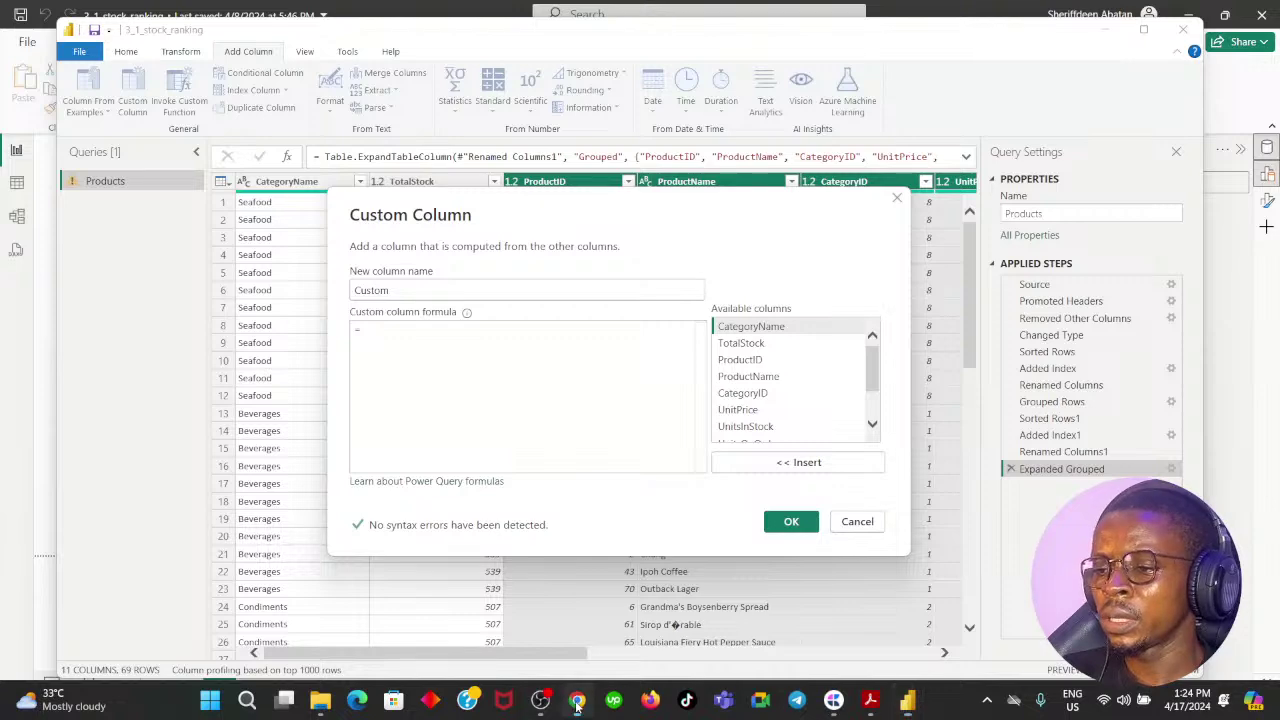
{"action": "left_click", "coordinate": [577, 702]}
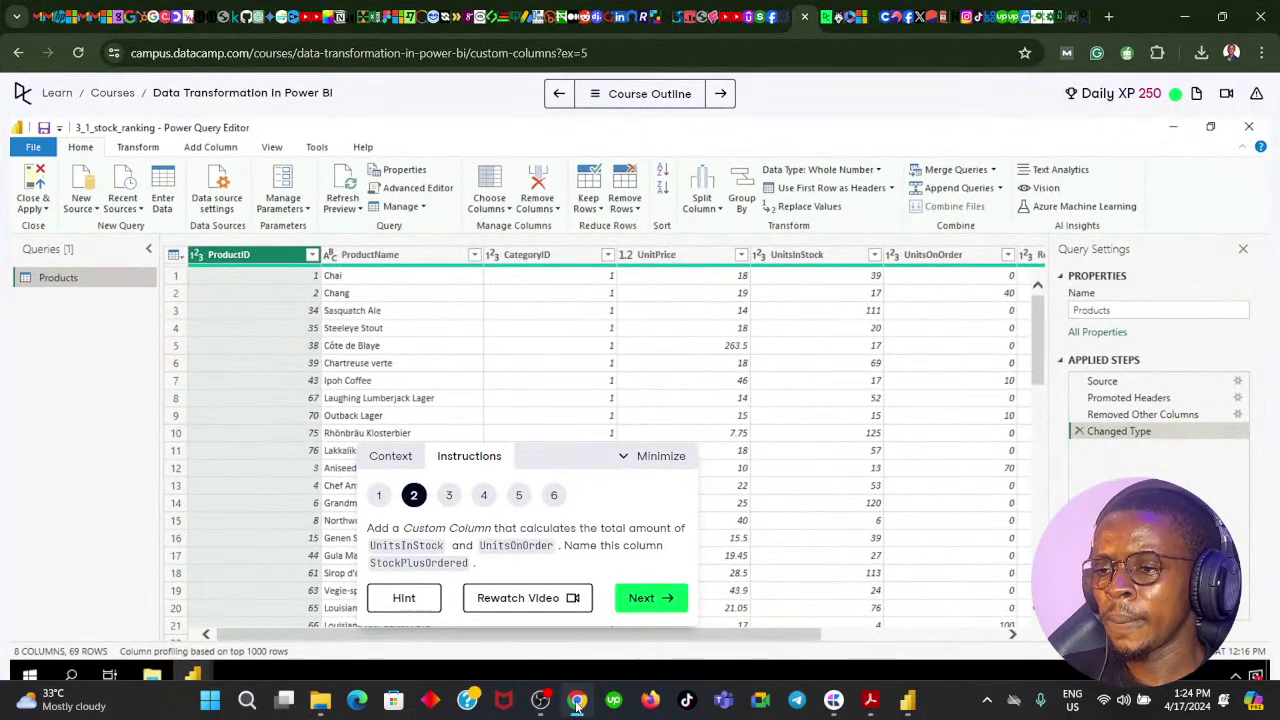
{"action": "left_click", "coordinate": [577, 702]}
{"action": "left_click_drag", "start_coordinate": [386, 290], "coordinate": [349, 287]}
{"action": "key", "text": "BackSpace"}
{"action": "type", "text": "St"}
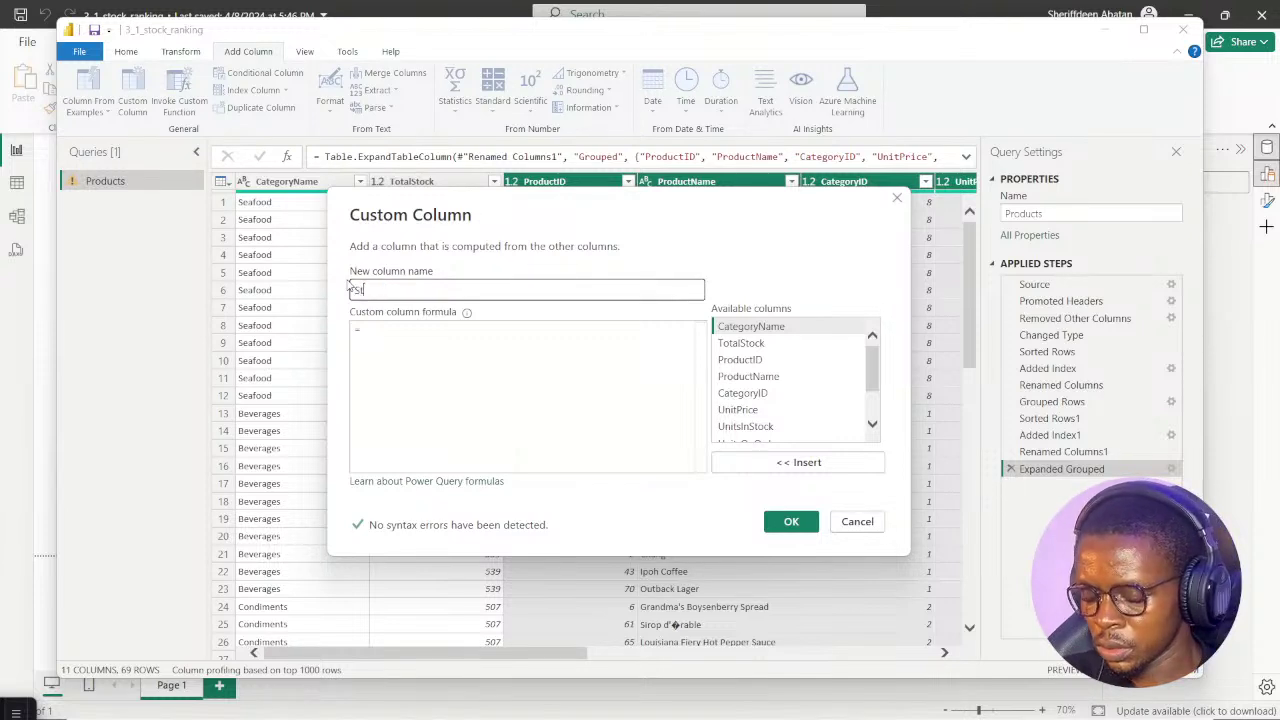
{"action": "type", "text": "ockPlu"}
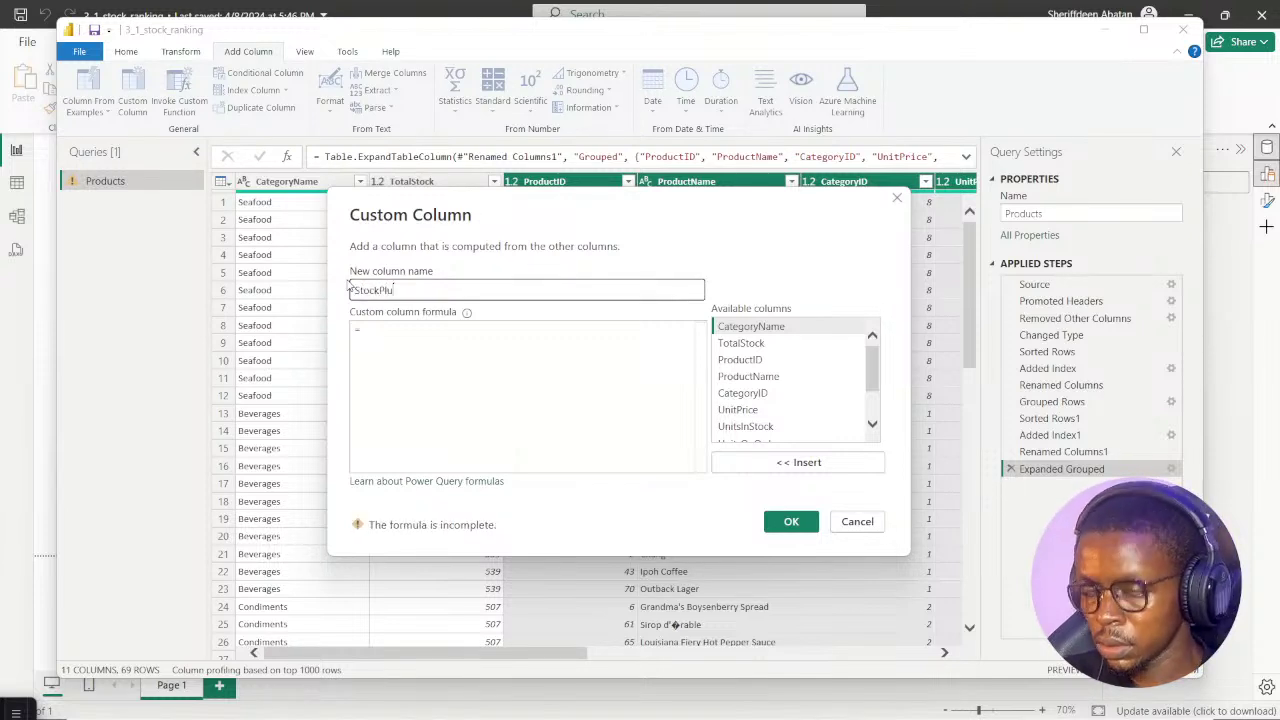
{"action": "type", "text": "sOrder"}
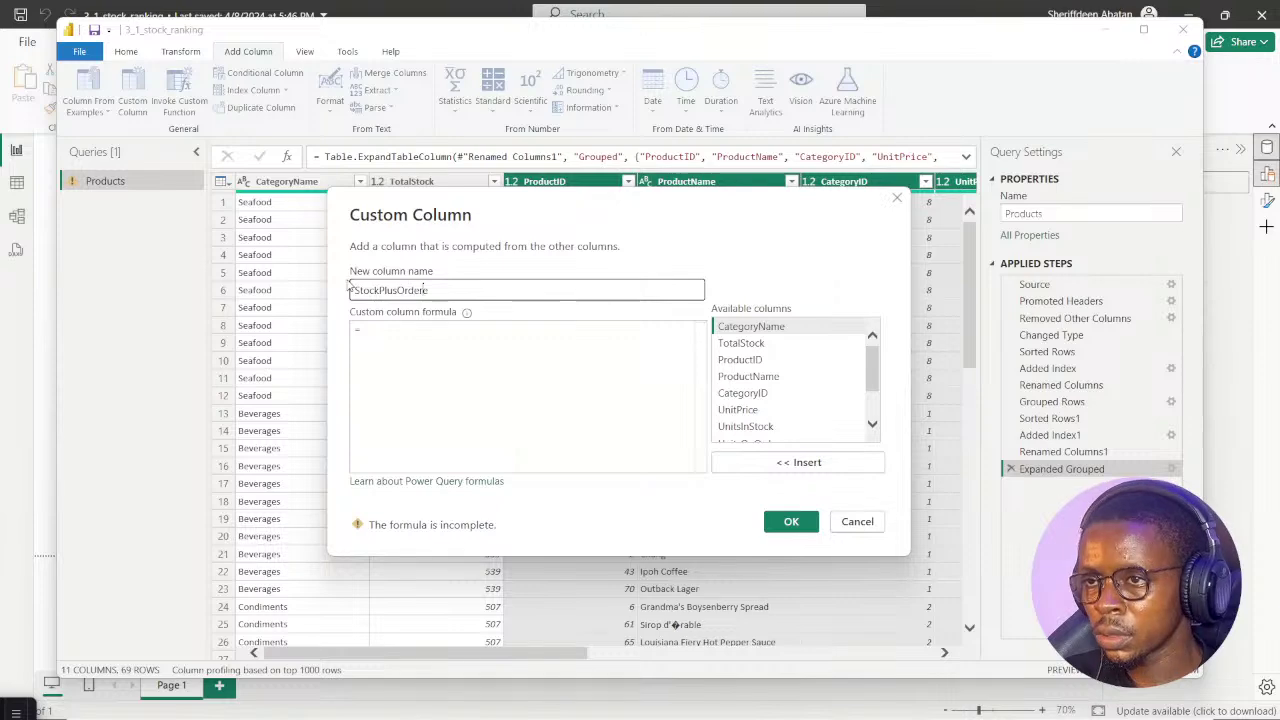
{"action": "type", "text": "ed"}
{"action": "left_click", "coordinate": [402, 346]}
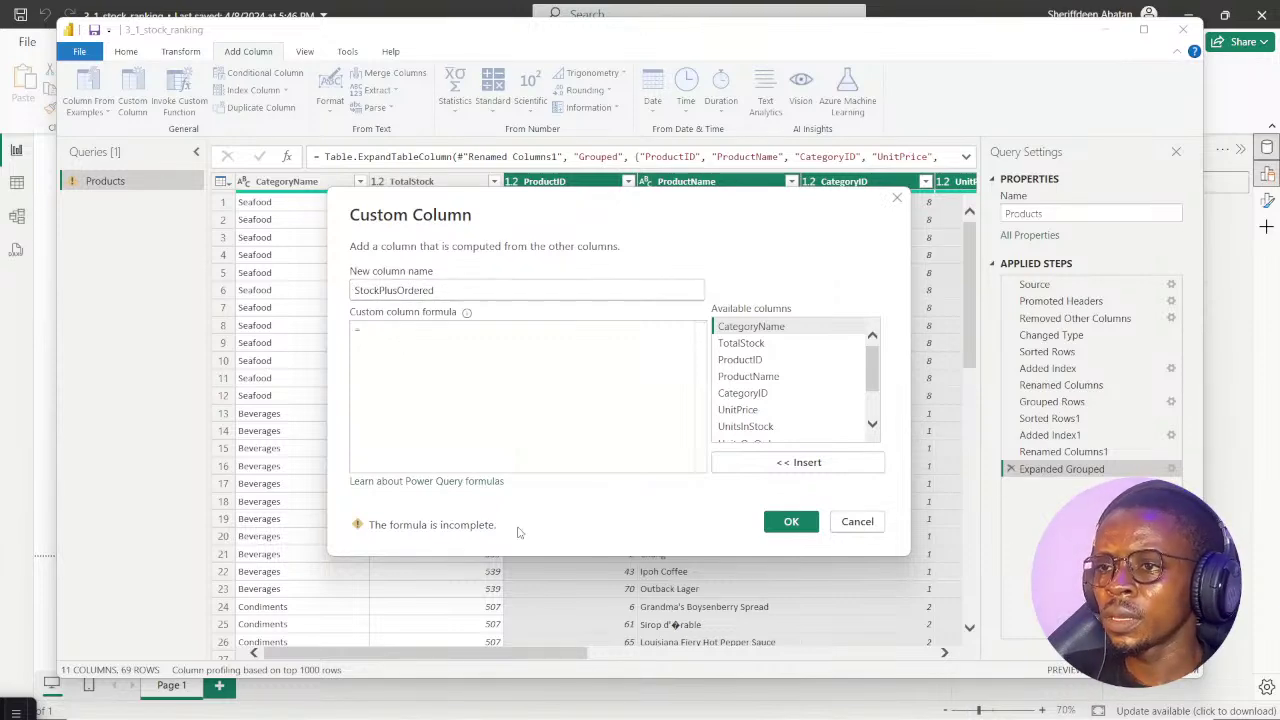
Define the StockPlusOrdered formula as [UnitsInStock] + [UnitsOnOrder], check it against the DataCamp instruction, and create the column
{"action": "left_click", "coordinate": [576, 701]}
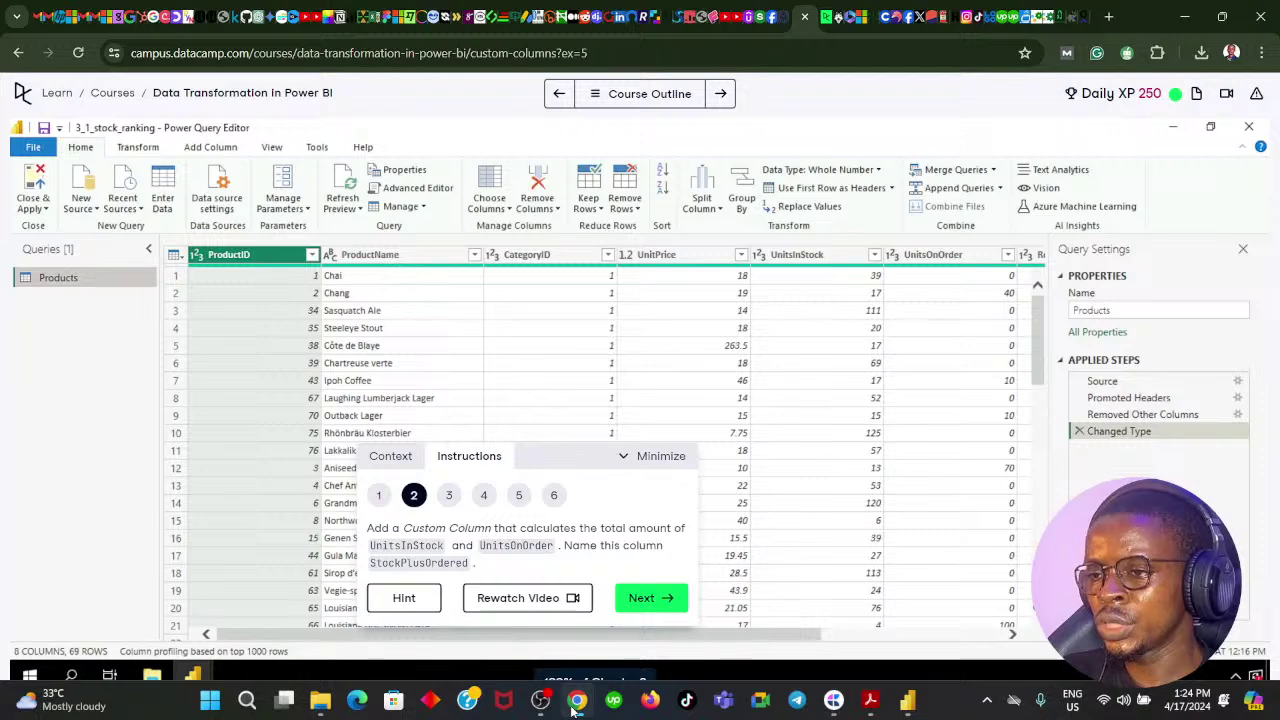
{"action": "left_click", "coordinate": [576, 701]}
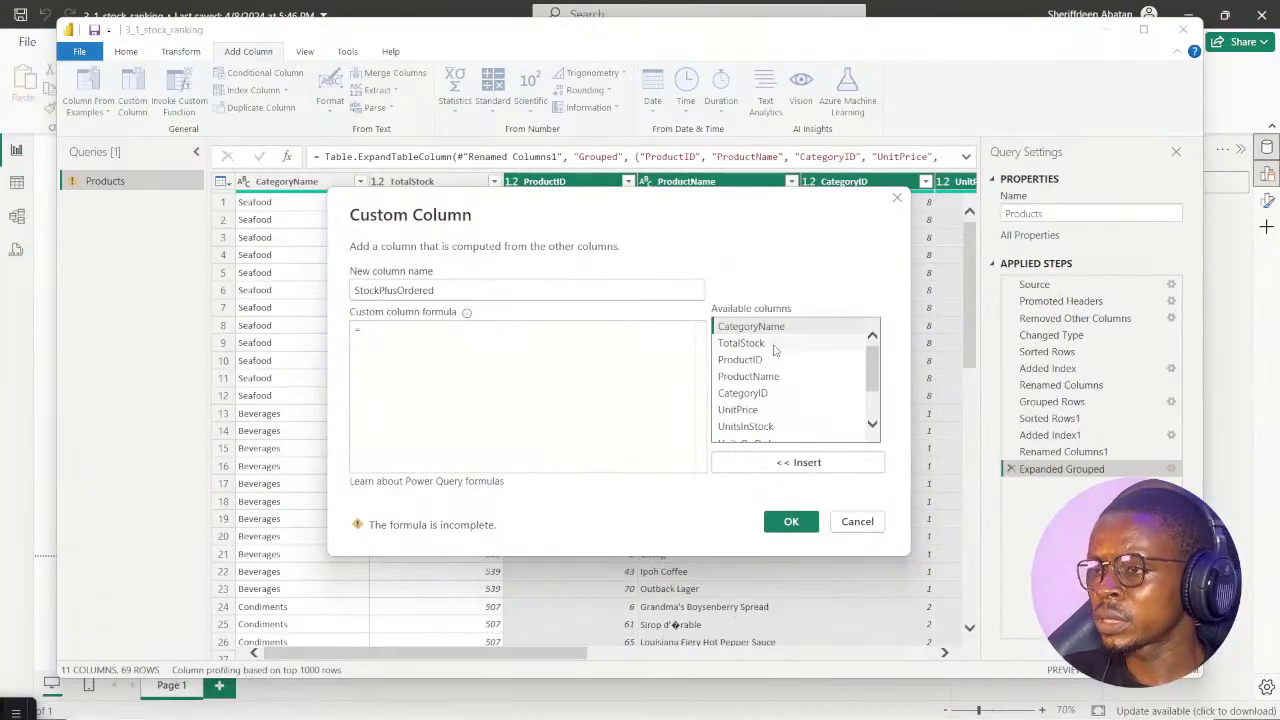
{"action": "scroll", "coordinate": [772, 386], "scroll_direction": "down", "scroll_amount": 1}
{"action": "scroll", "coordinate": [772, 386], "scroll_direction": "down", "scroll_amount": 1}
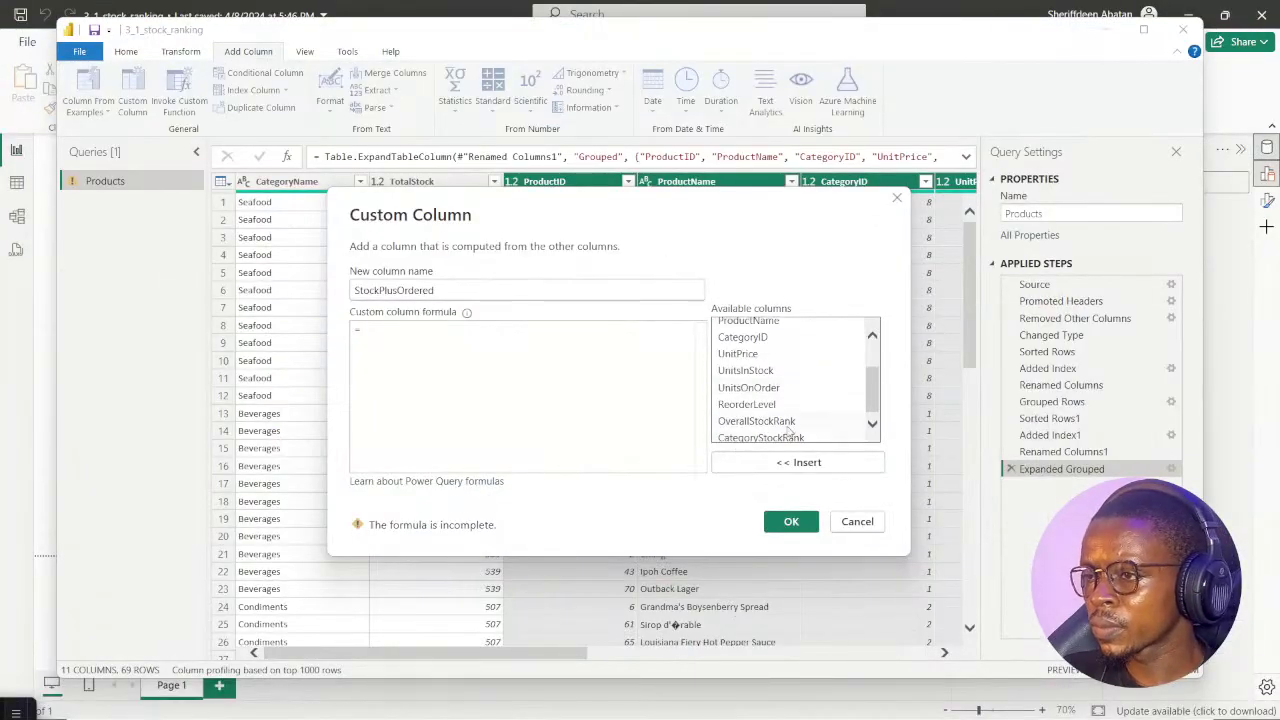
{"action": "left_click", "coordinate": [748, 371]}
{"action": "double_click", "coordinate": [748, 372]}
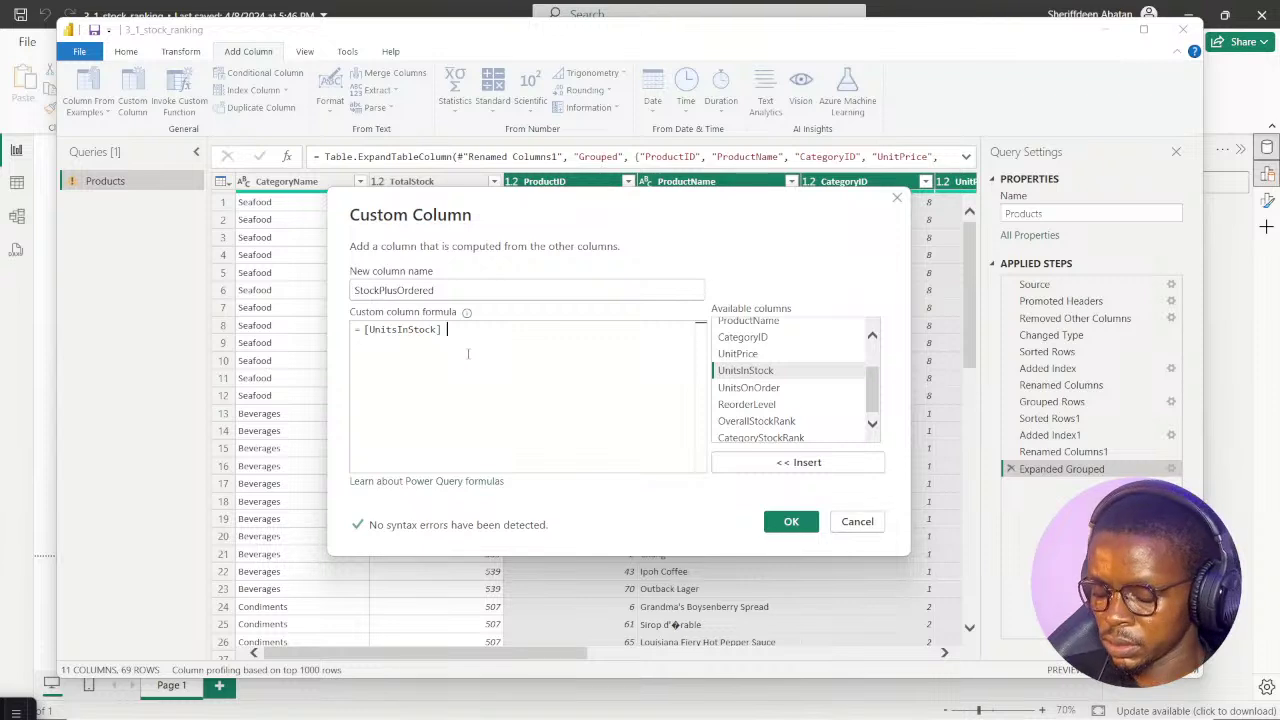
{"action": "type", "text": "+"}
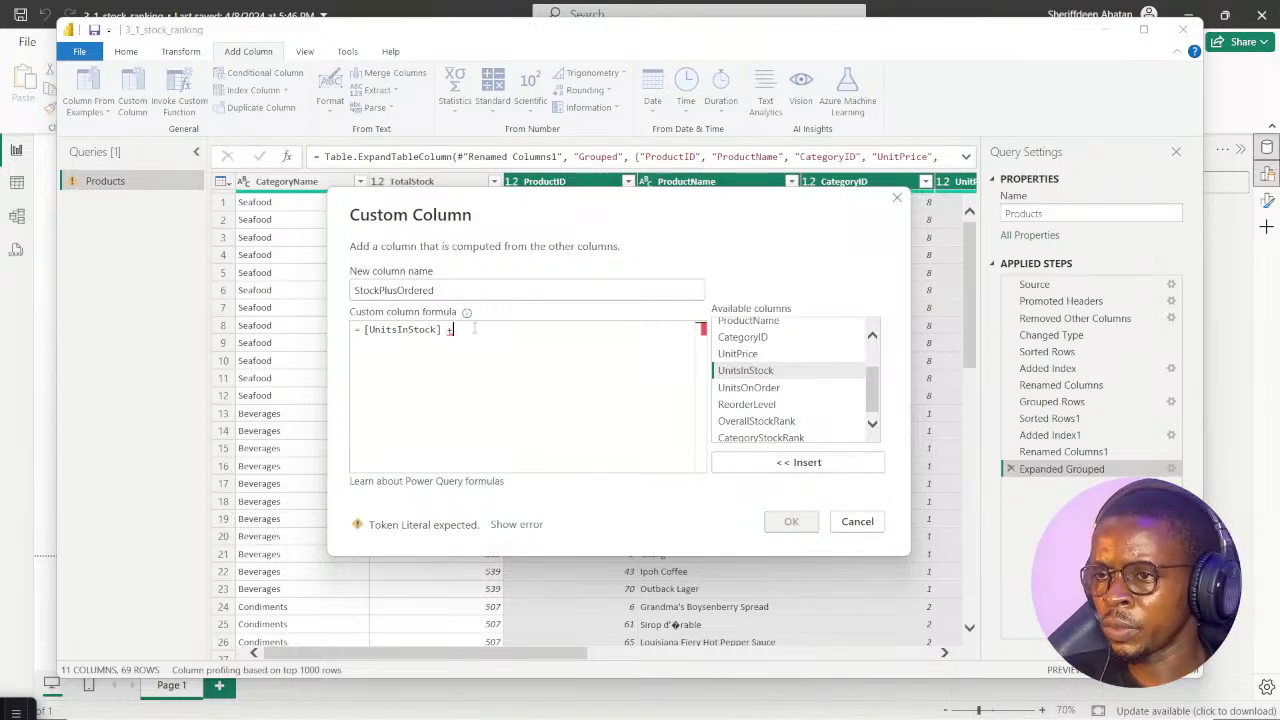
{"action": "scroll", "coordinate": [766, 390], "scroll_direction": "down", "scroll_amount": 1}
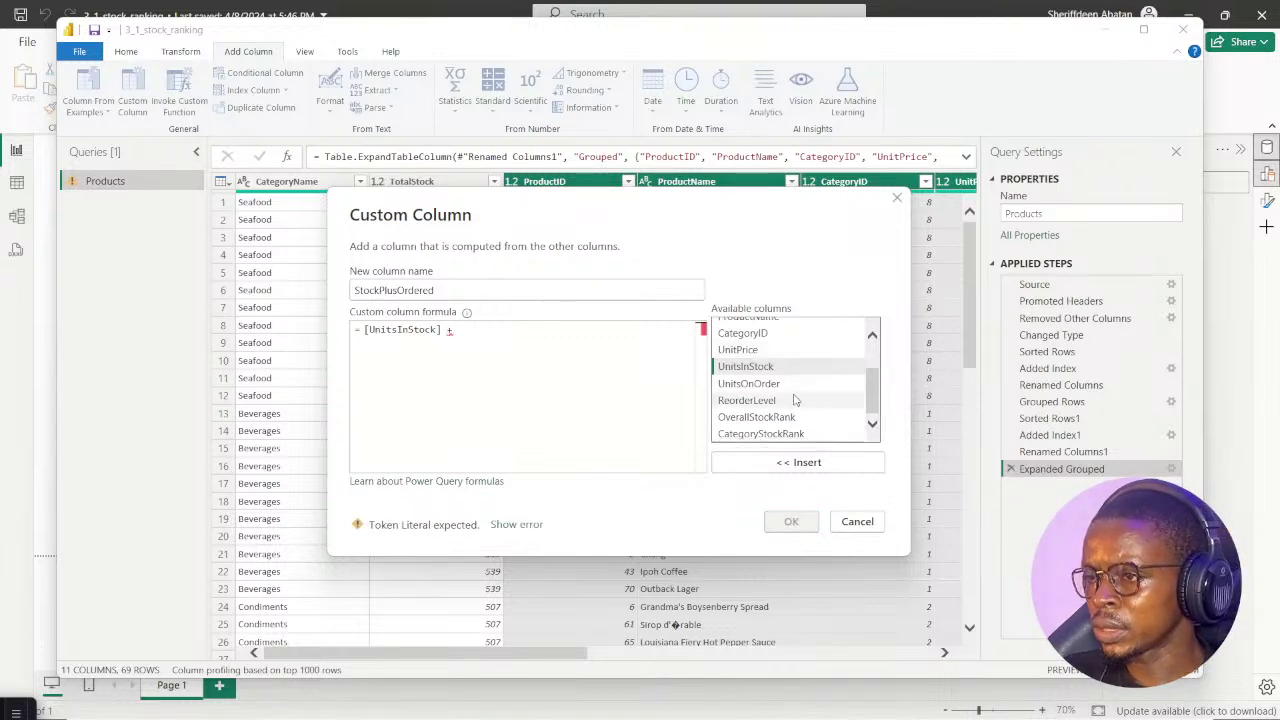
{"action": "double_click", "coordinate": [766, 388]}
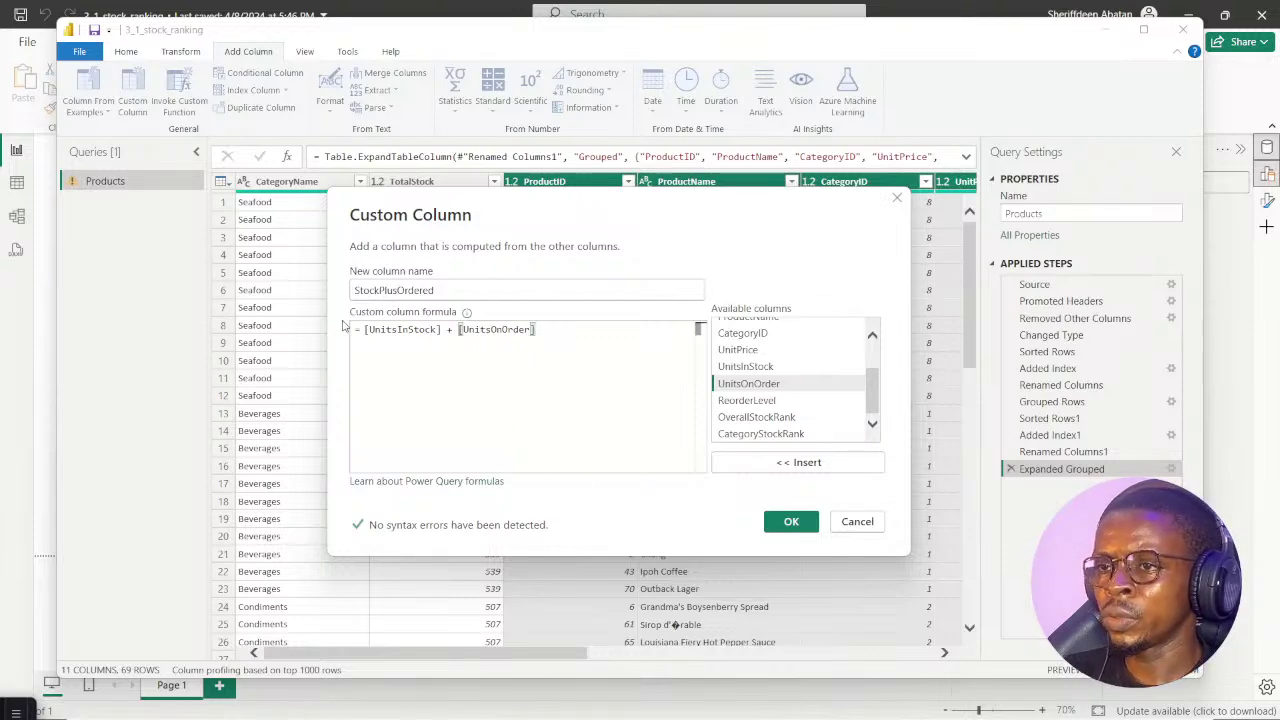
{"action": "left_click", "coordinate": [577, 702]}
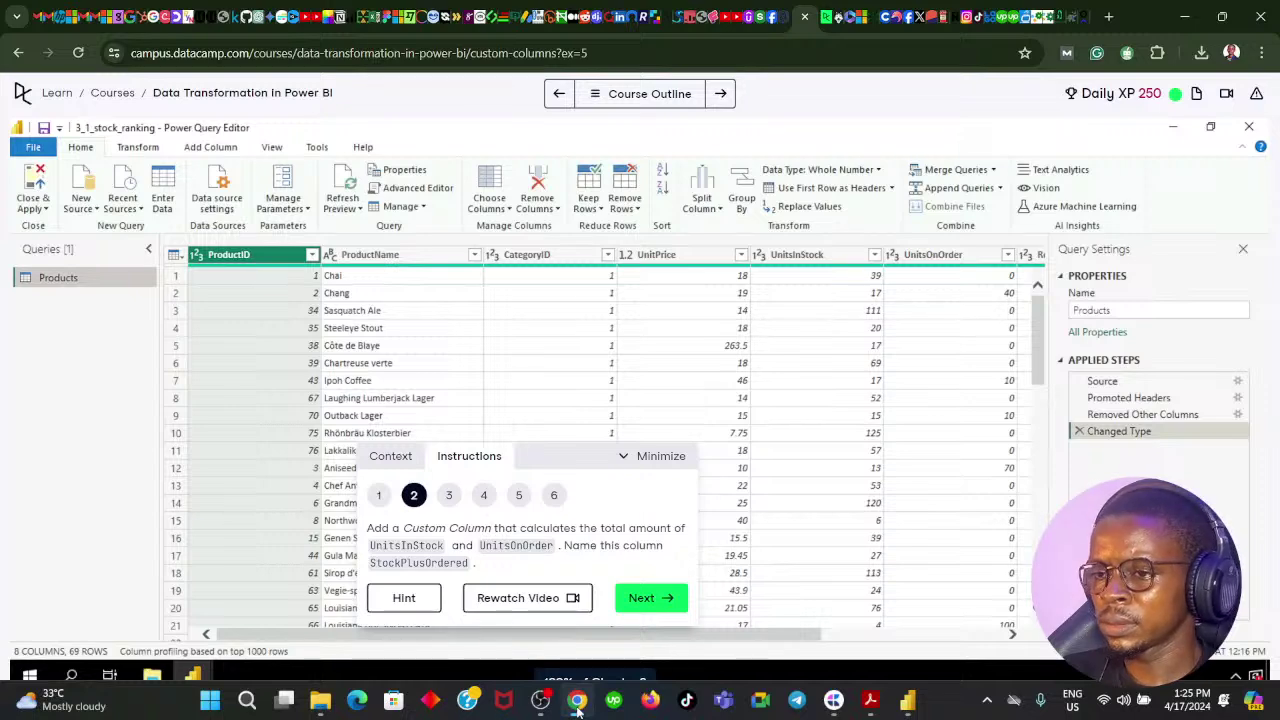
{"action": "left_click", "coordinate": [577, 702]}
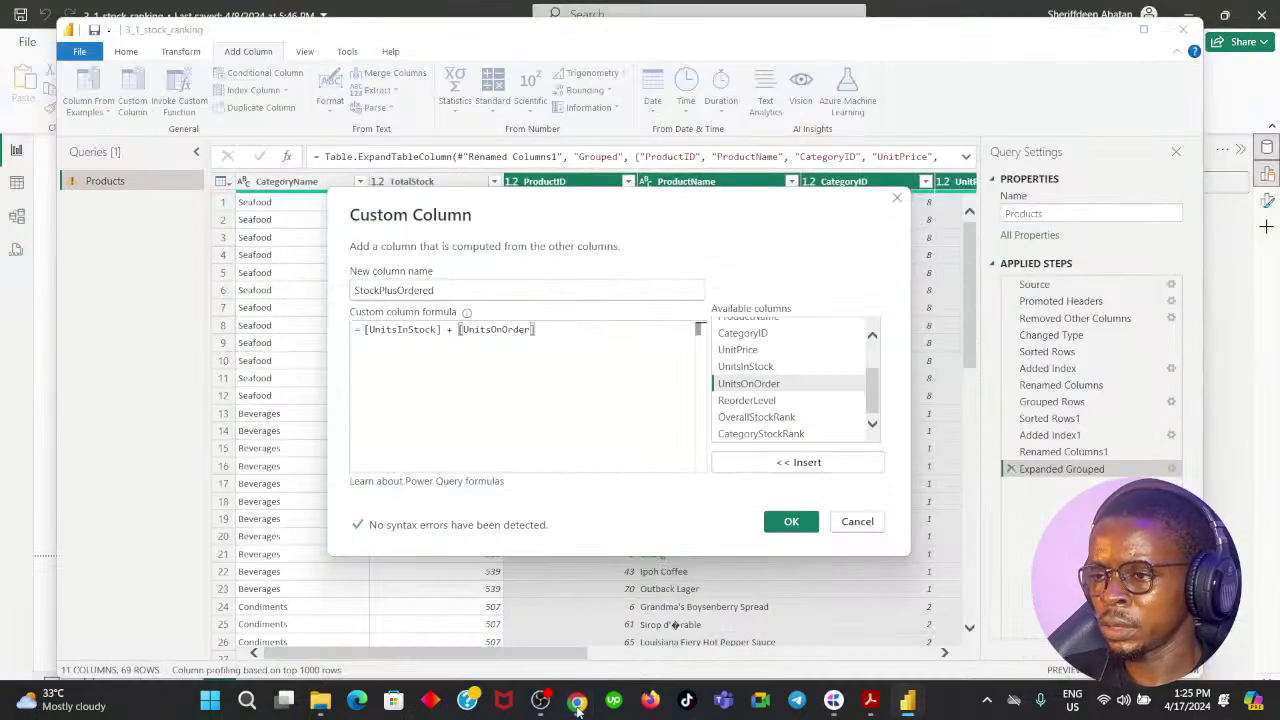
{"action": "left_click", "coordinate": [786, 520]}
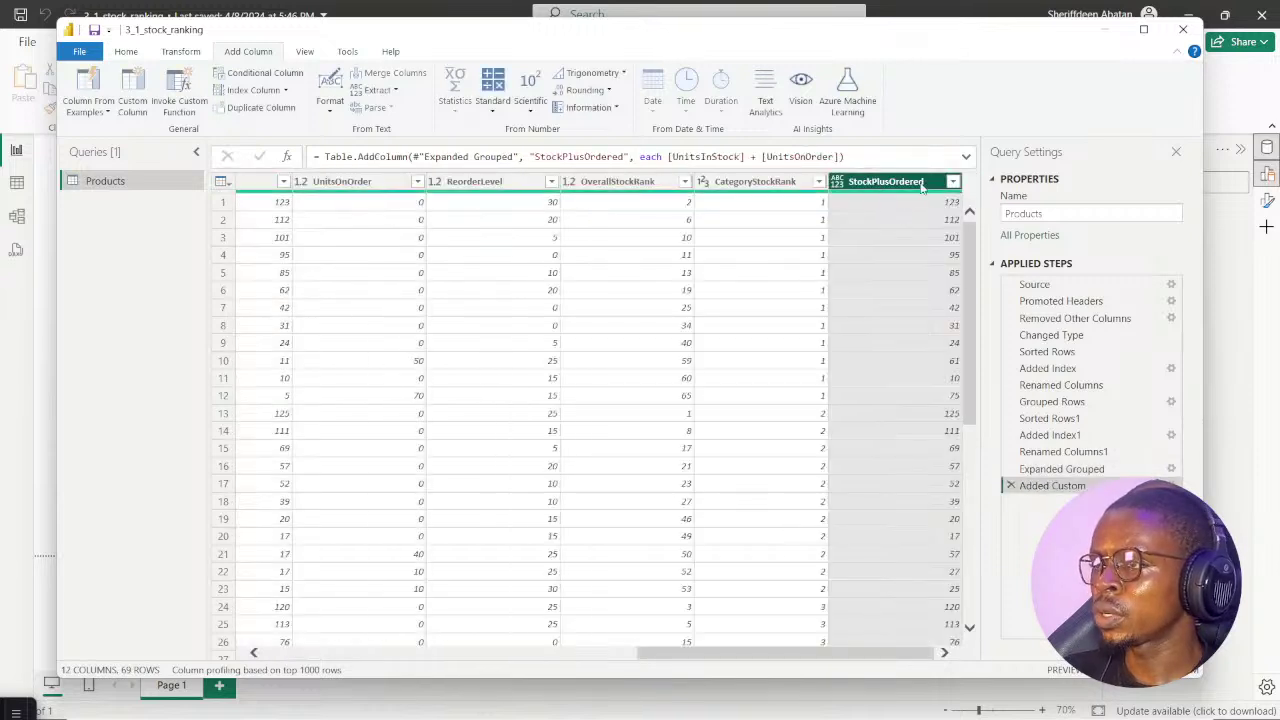
Compare StockPlusOrdered with UnitsInStock and UnitsOnOrder, advance to DataCamp instruction 3 in the browser, and return to the local Power Query editor
{"action": "left_click_drag", "start_coordinate": [697, 661], "coordinate": [594, 661]}
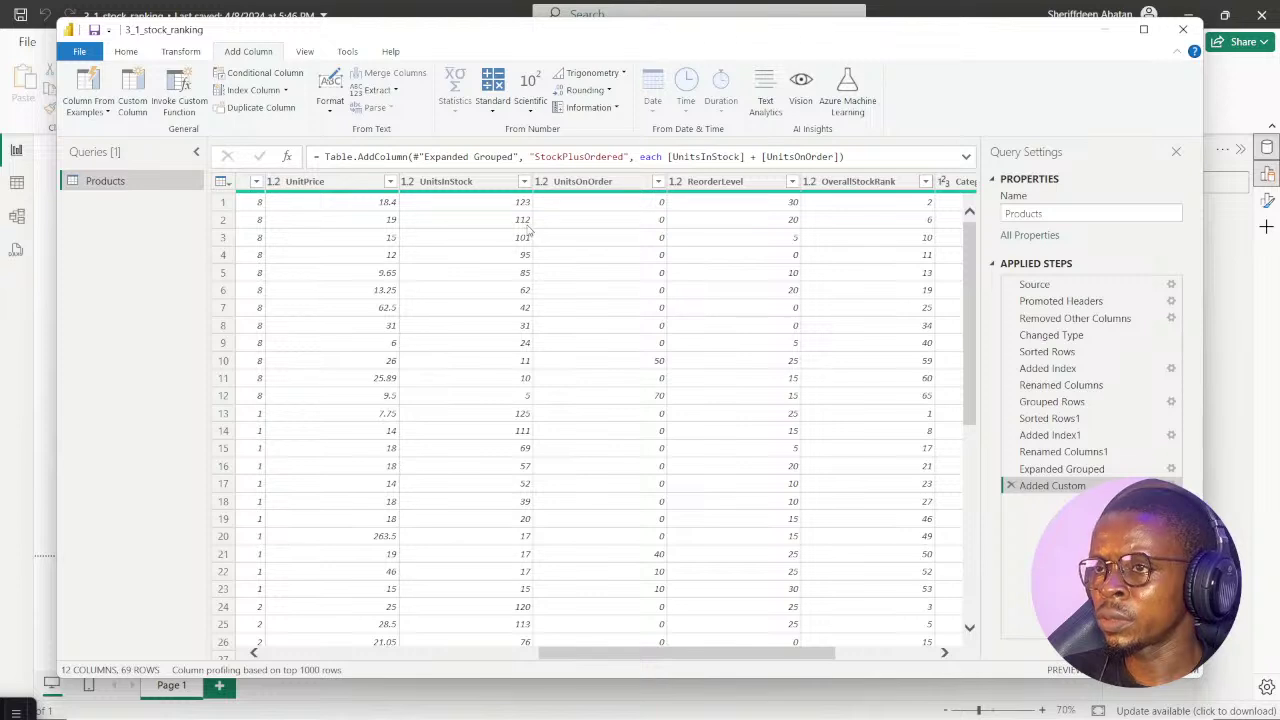
{"action": "left_click_drag", "start_coordinate": [605, 659], "coordinate": [706, 659]}
{"action": "mouse_move", "coordinate": [620, 712]}
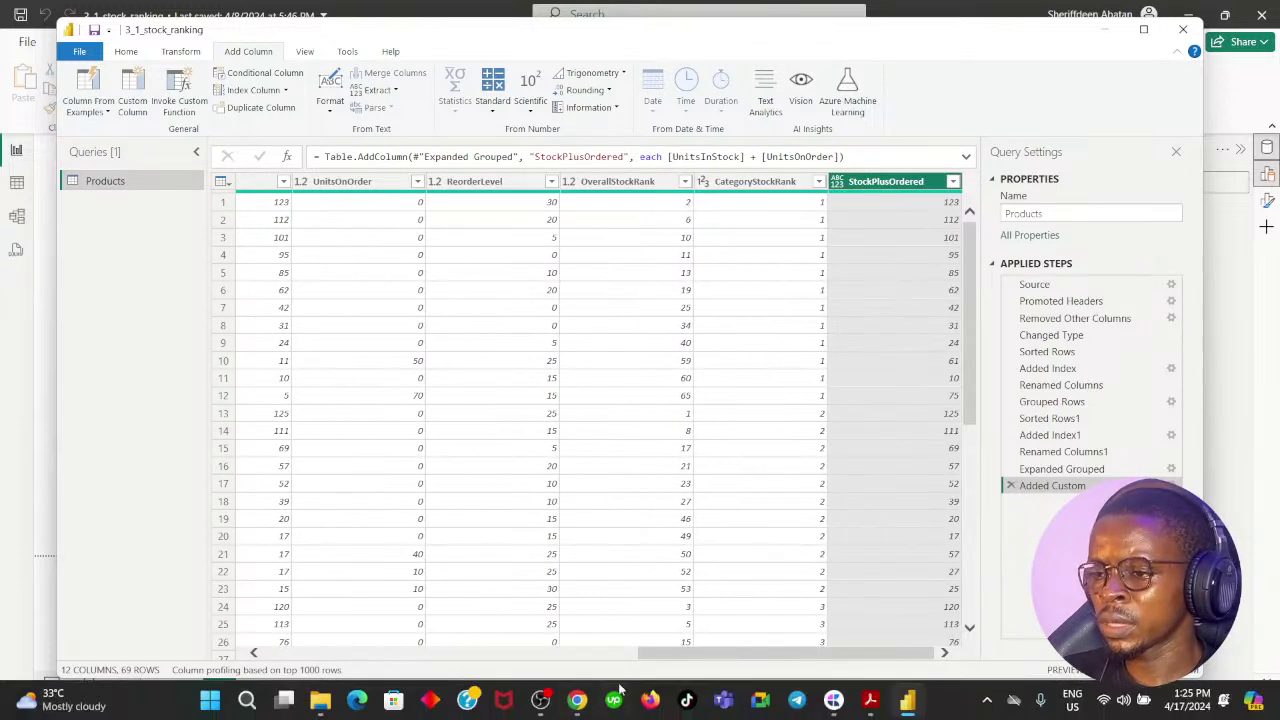
{"action": "left_click", "coordinate": [575, 702]}
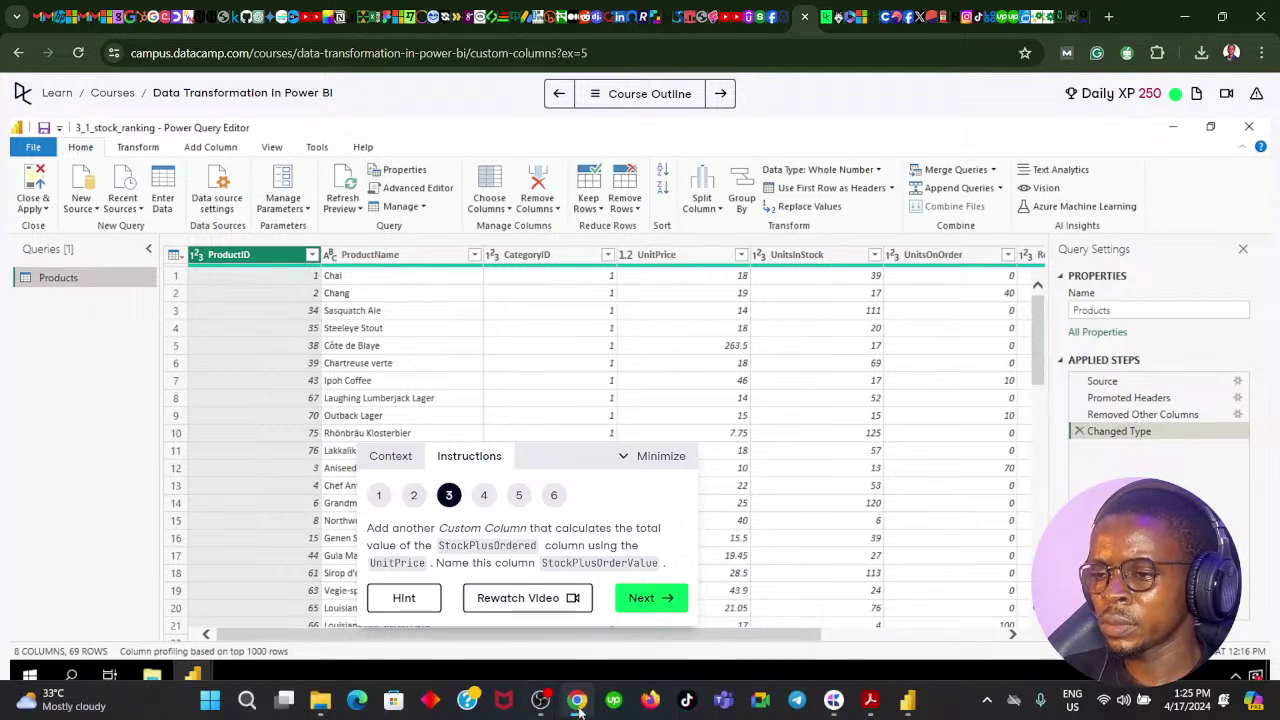
{"action": "key", "text": "alt+Tab"}
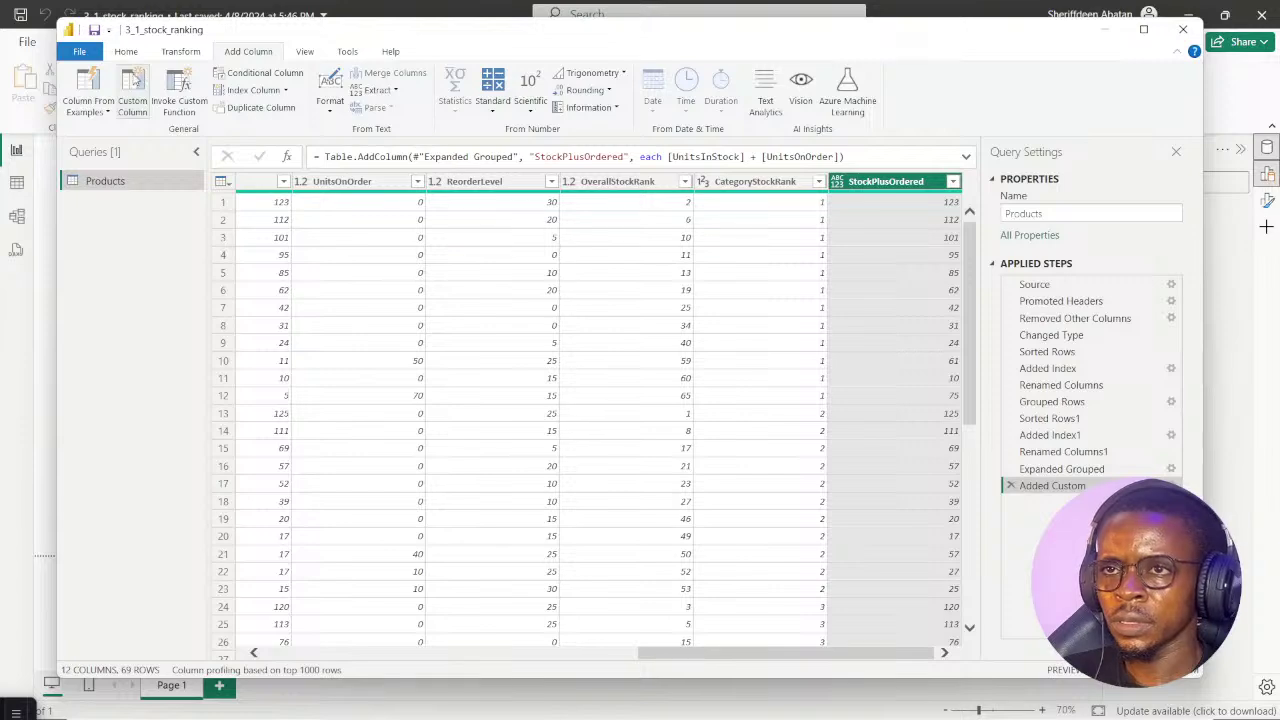
Start another custom column in the Products query and name it StockPlusOrderedValue, consulting DataCamp instruction 3
{"action": "left_click", "coordinate": [133, 85]}
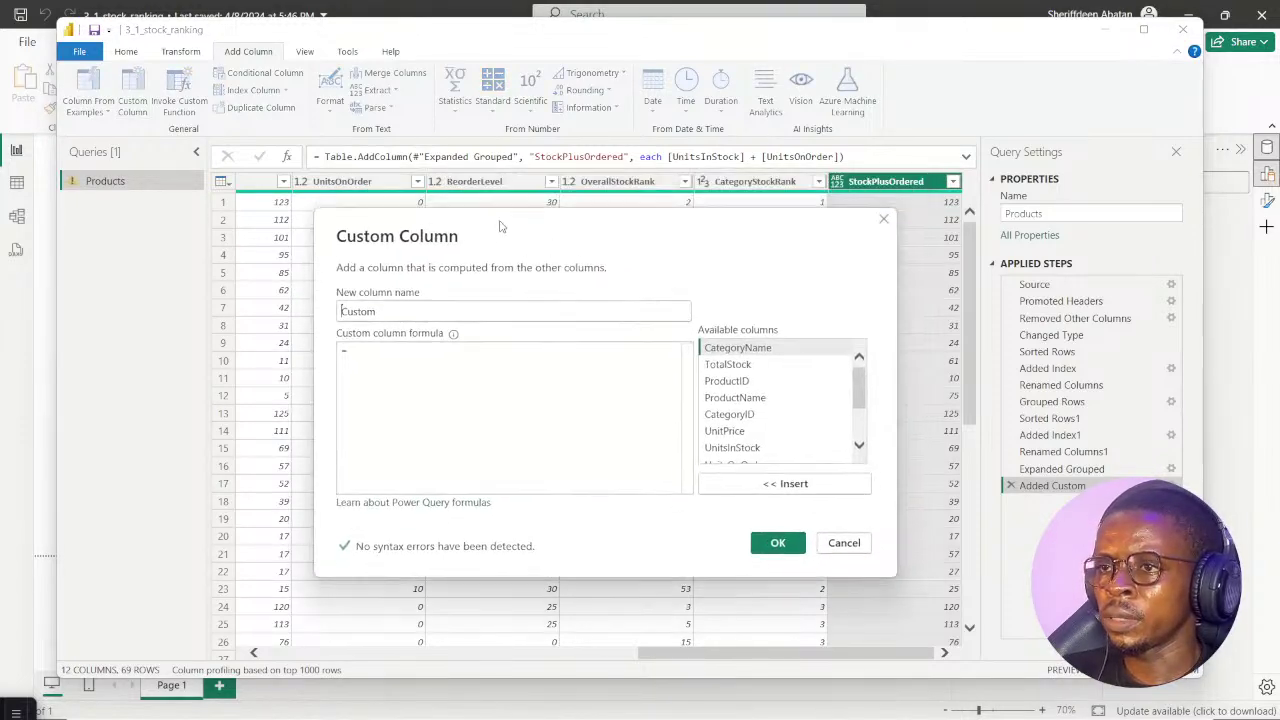
{"action": "mouse_move", "coordinate": [640, 708]}
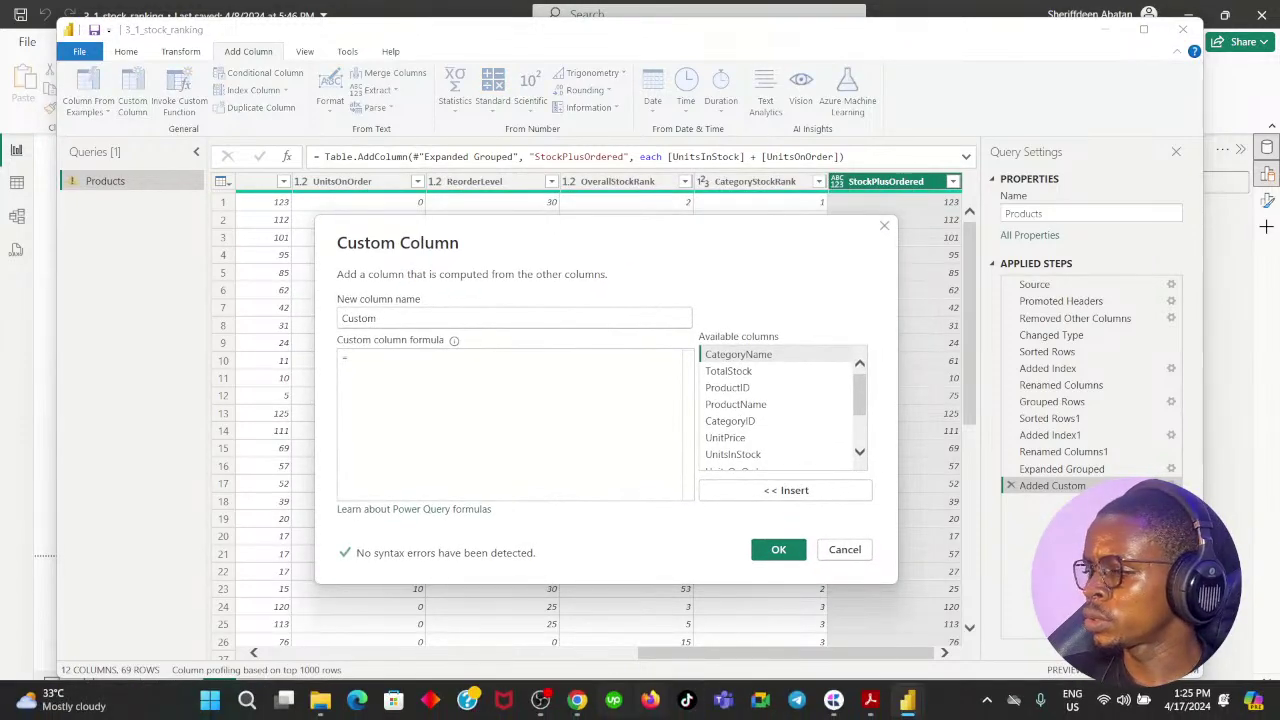
{"action": "left_click", "coordinate": [577, 704]}
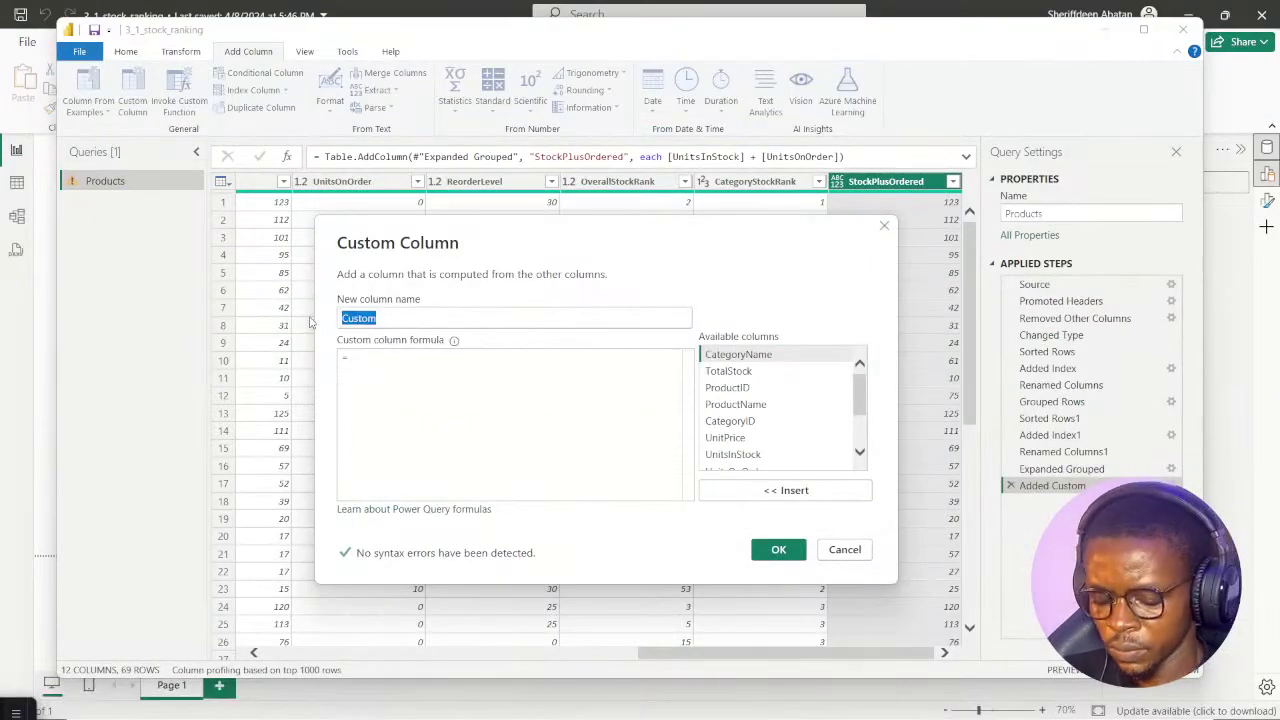
{"action": "type", "text": "StockPlusOrderedValue"}
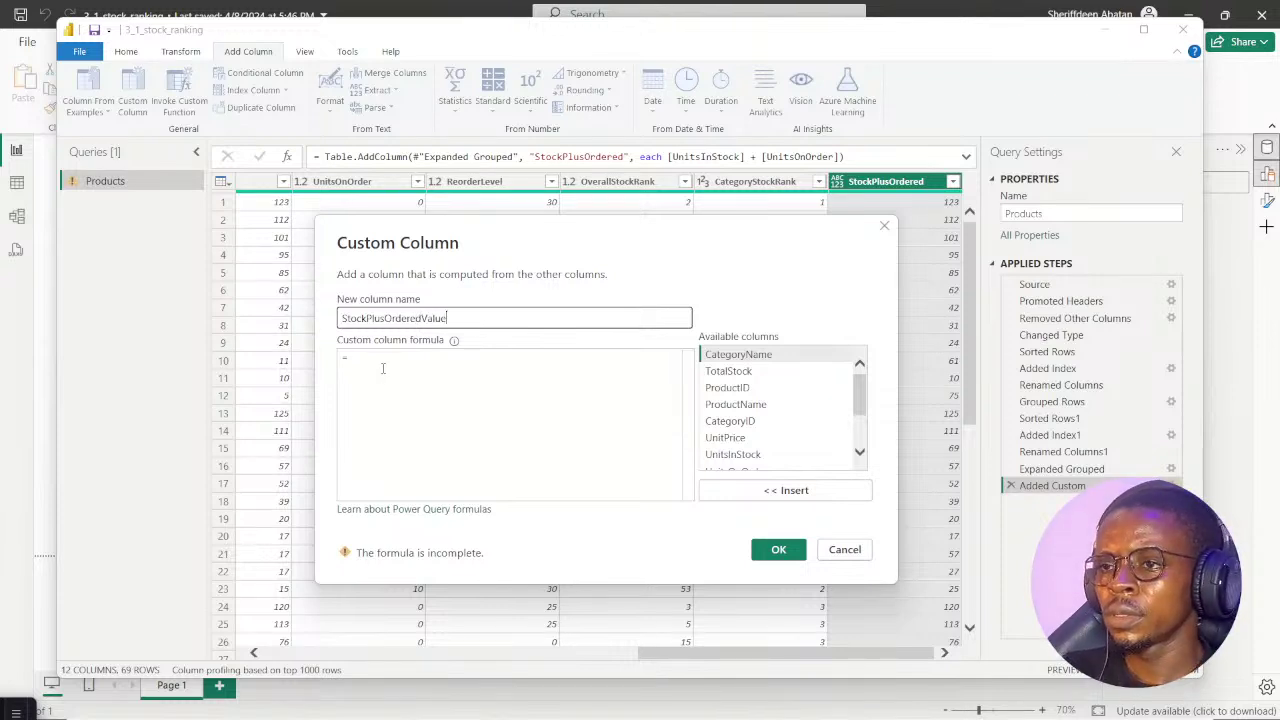
{"action": "left_click", "coordinate": [382, 368]}
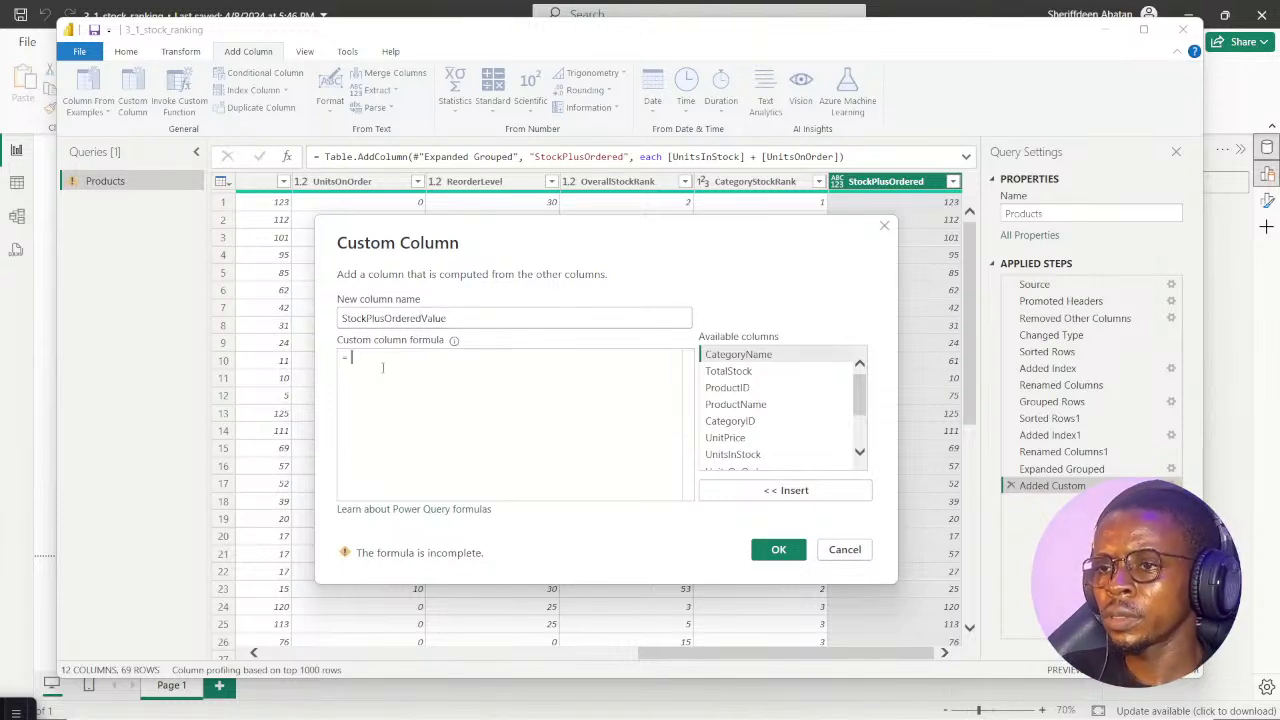
Begin the StockPlusOrderedValue formula with the [StockPlusOrdered] column, rechecking DataCamp instruction 3 in the browser
{"action": "left_click", "coordinate": [577, 700]}
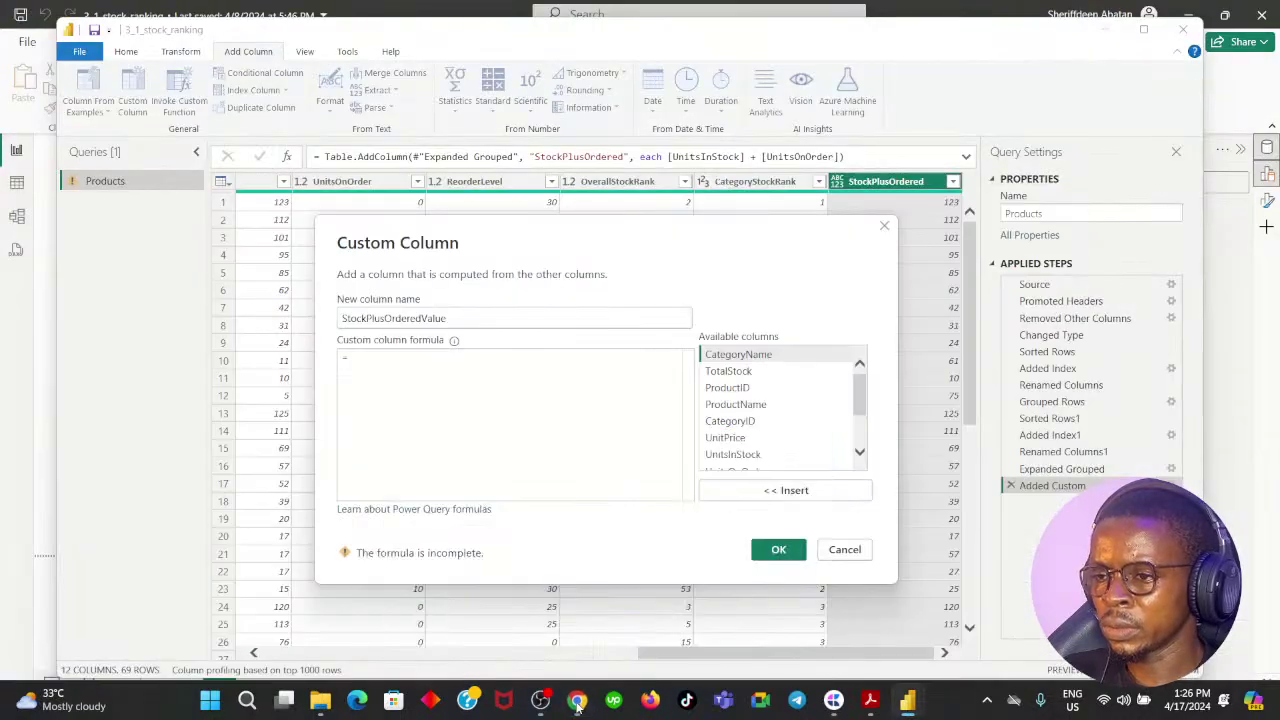
{"action": "scroll", "coordinate": [785, 430], "scroll_direction": "down", "scroll_amount": 3}
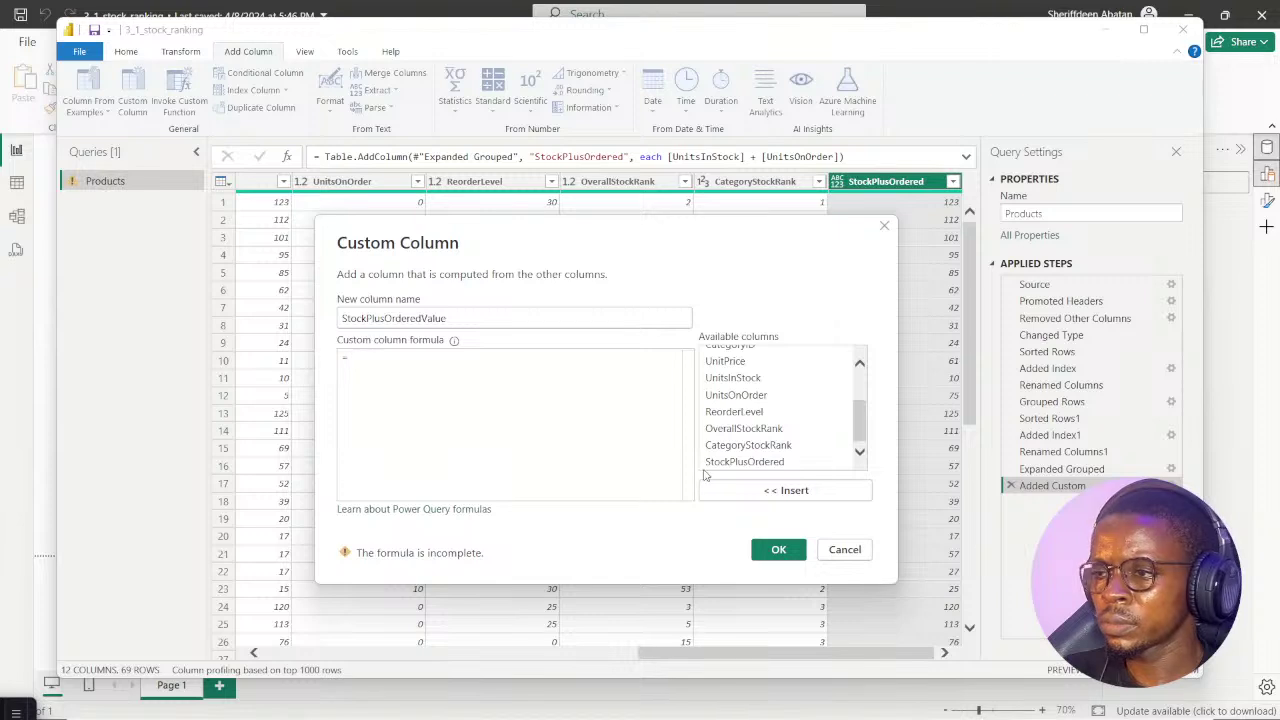
{"action": "double_click", "coordinate": [744, 461]}
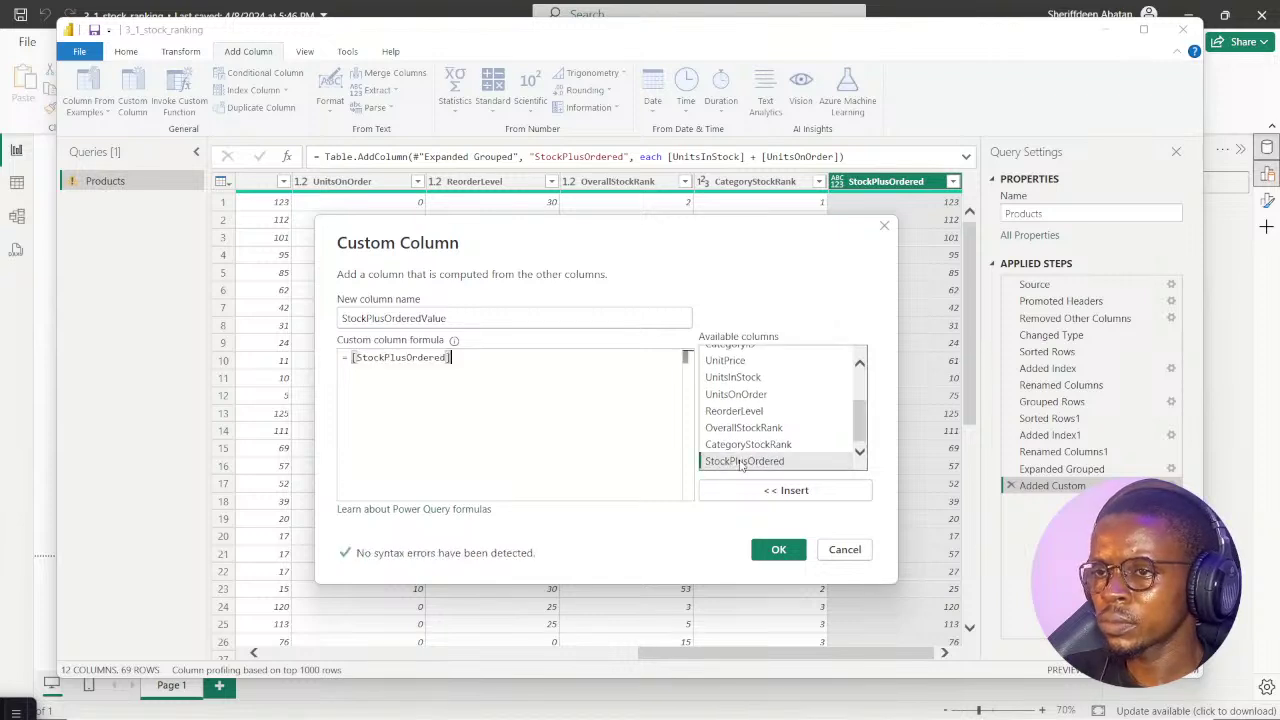
{"action": "scroll", "coordinate": [776, 414], "scroll_direction": "up", "scroll_amount": 3}
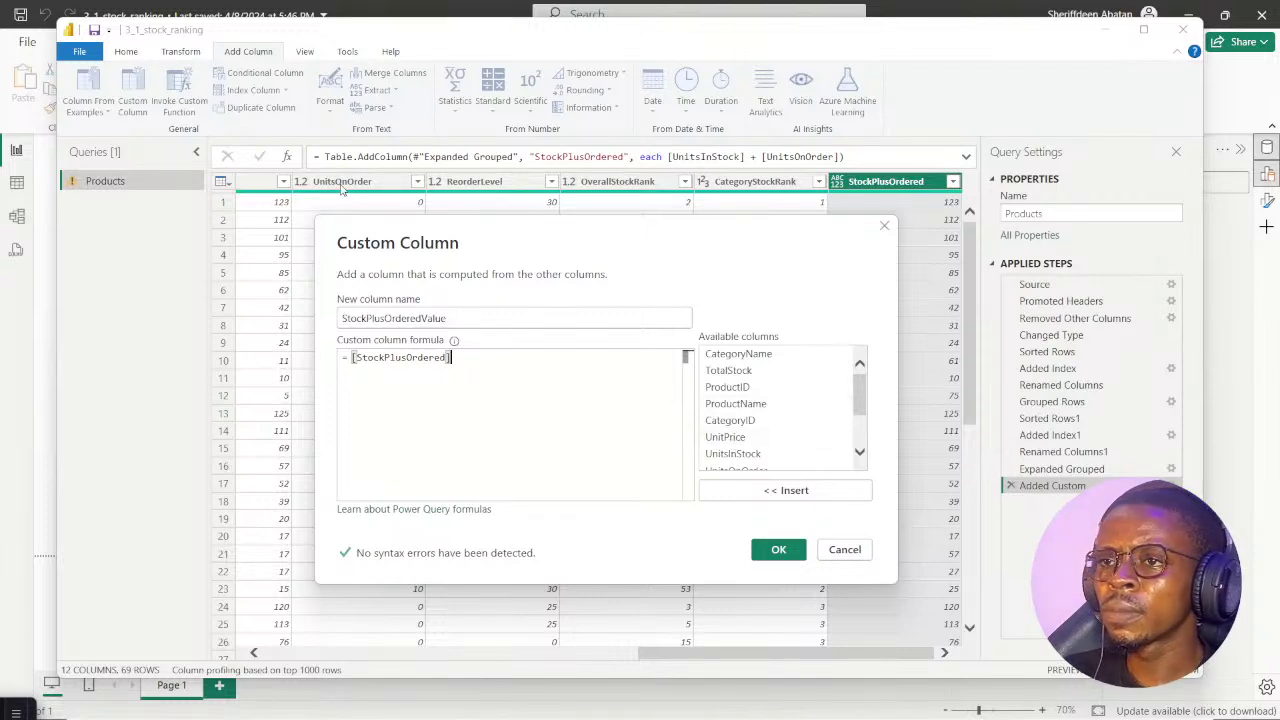
{"action": "mouse_move", "coordinate": [446, 227]}
{"action": "left_mouse_down"}
{"action": "mouse_move", "coordinate": [526, 286]}
{"action": "mouse_move", "coordinate": [434, 248]}
{"action": "left_mouse_up"}
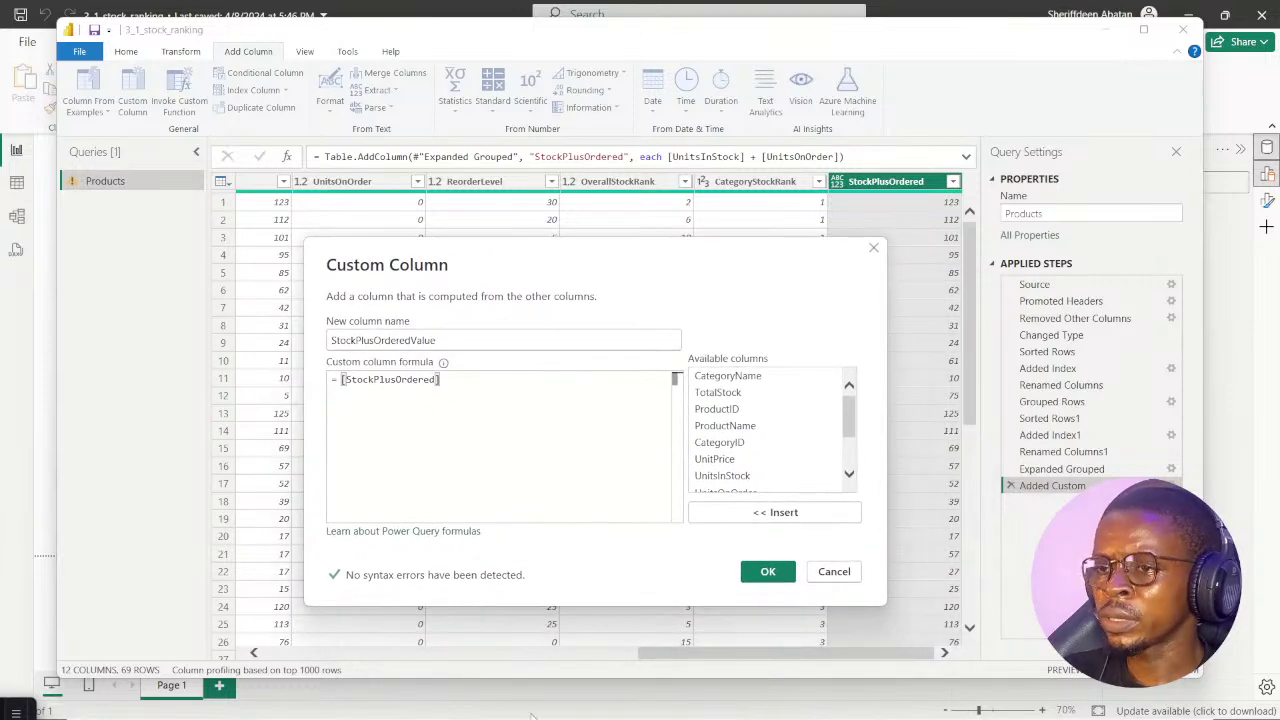
{"action": "left_click", "coordinate": [577, 703]}
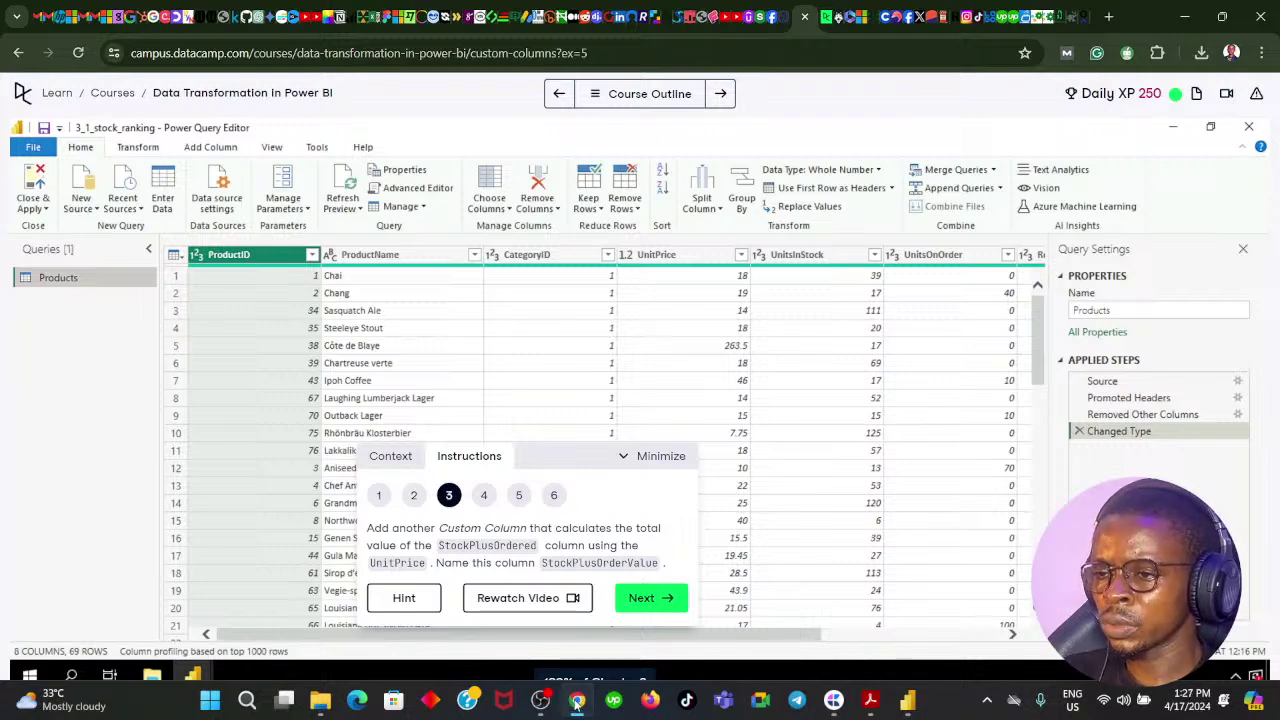
{"action": "left_click", "coordinate": [577, 703]}
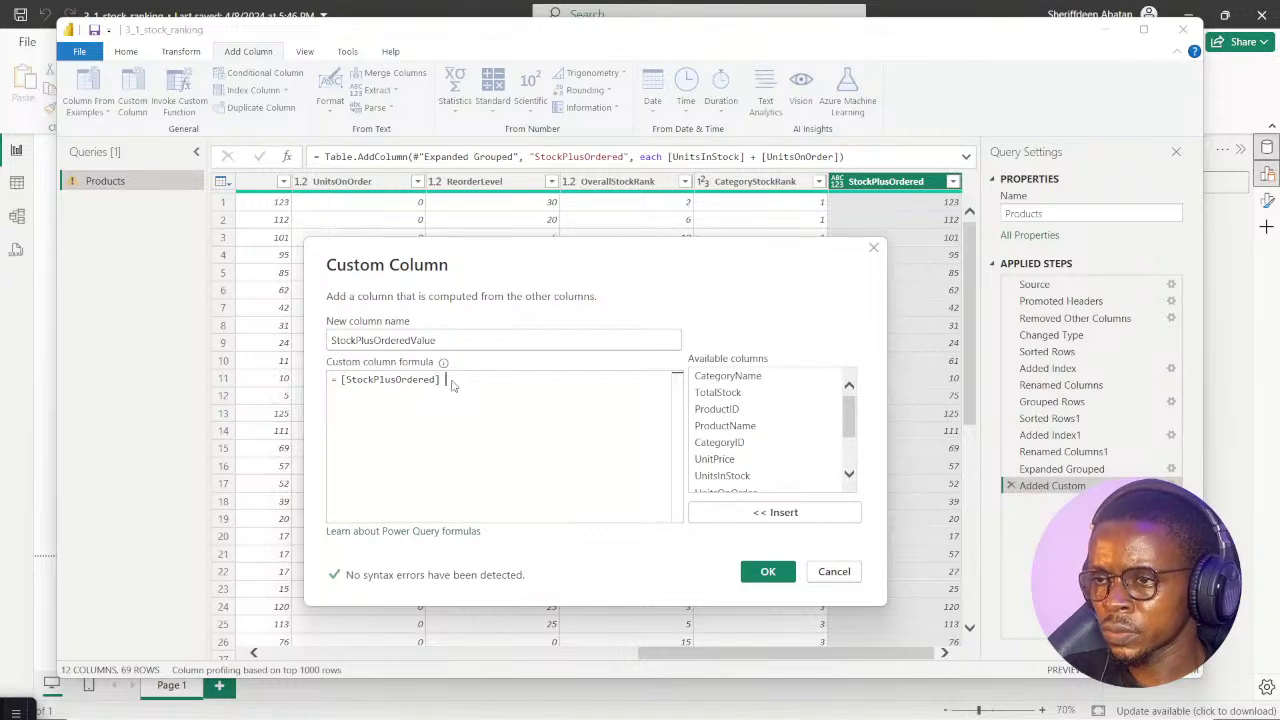
Complete the StockPlusOrderedValue formula as [StockPlusOrdered] + [UnitPrice], consulting DataCamp instruction 3, and create the column
{"action": "type", "text": "+"}
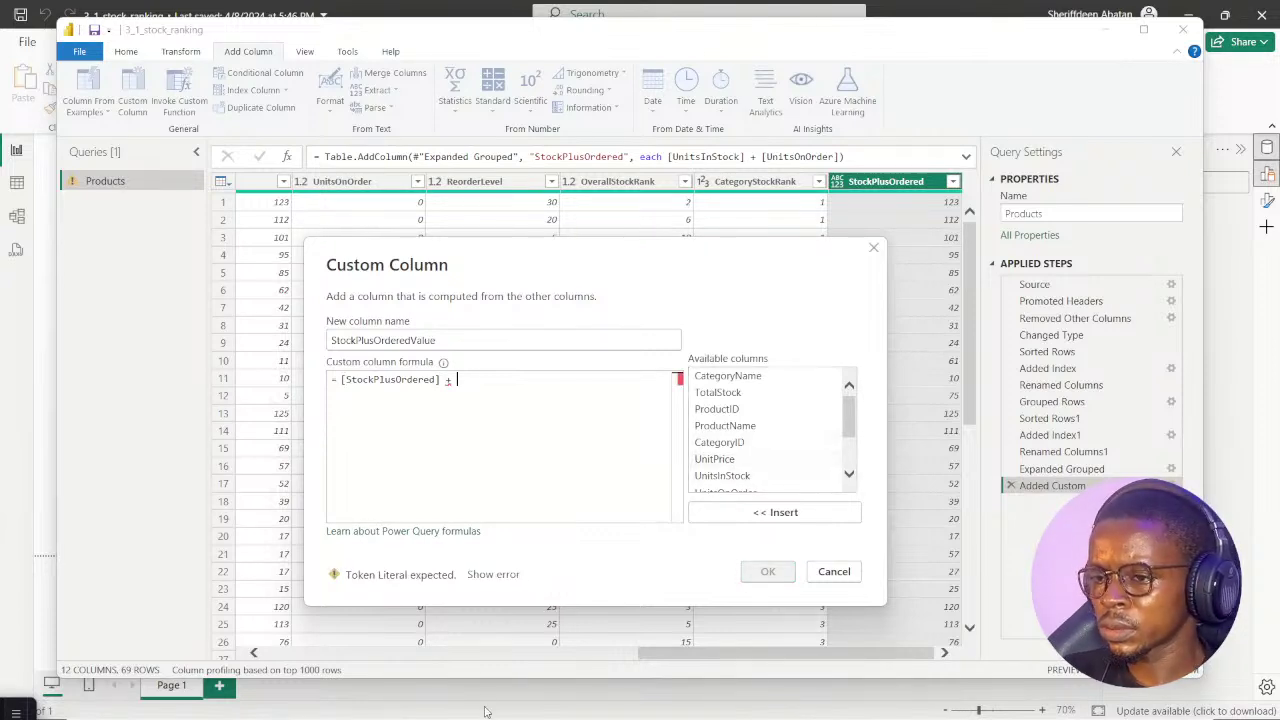
{"action": "left_click", "coordinate": [576, 700]}
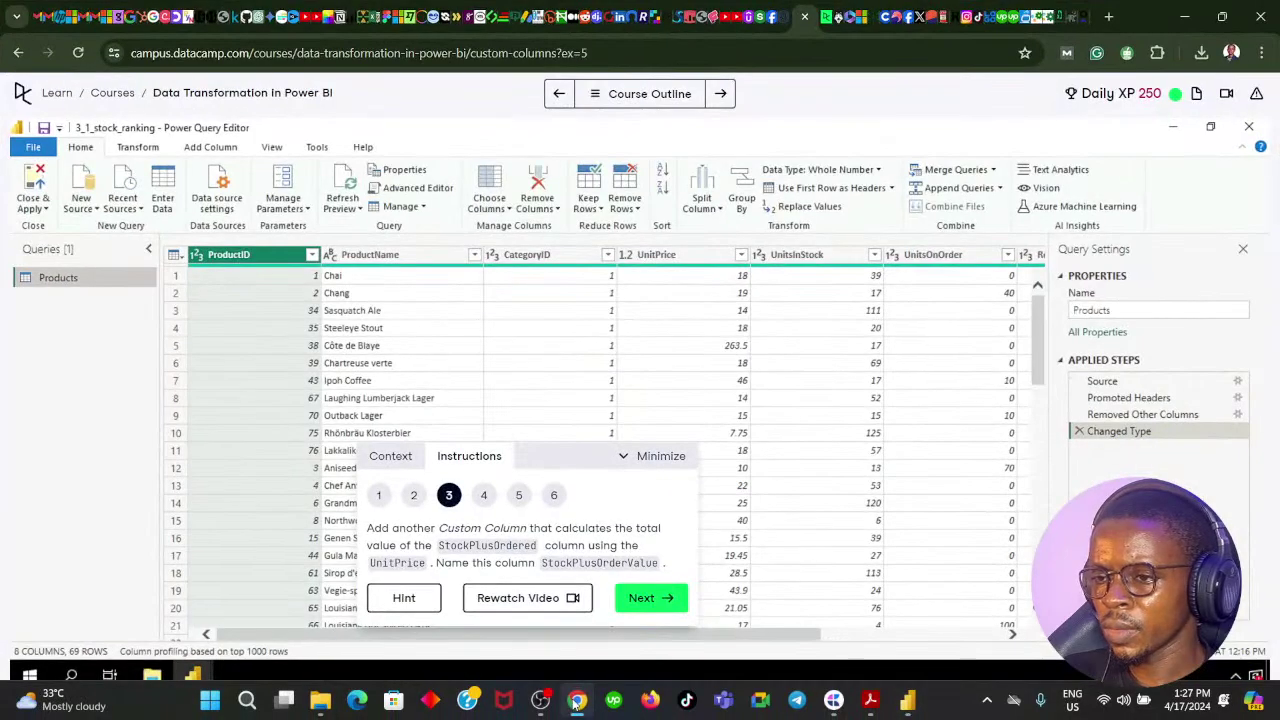
{"action": "left_click", "coordinate": [576, 700]}
{"action": "left_click", "coordinate": [716, 459]}
{"action": "double_click", "coordinate": [716, 459]}
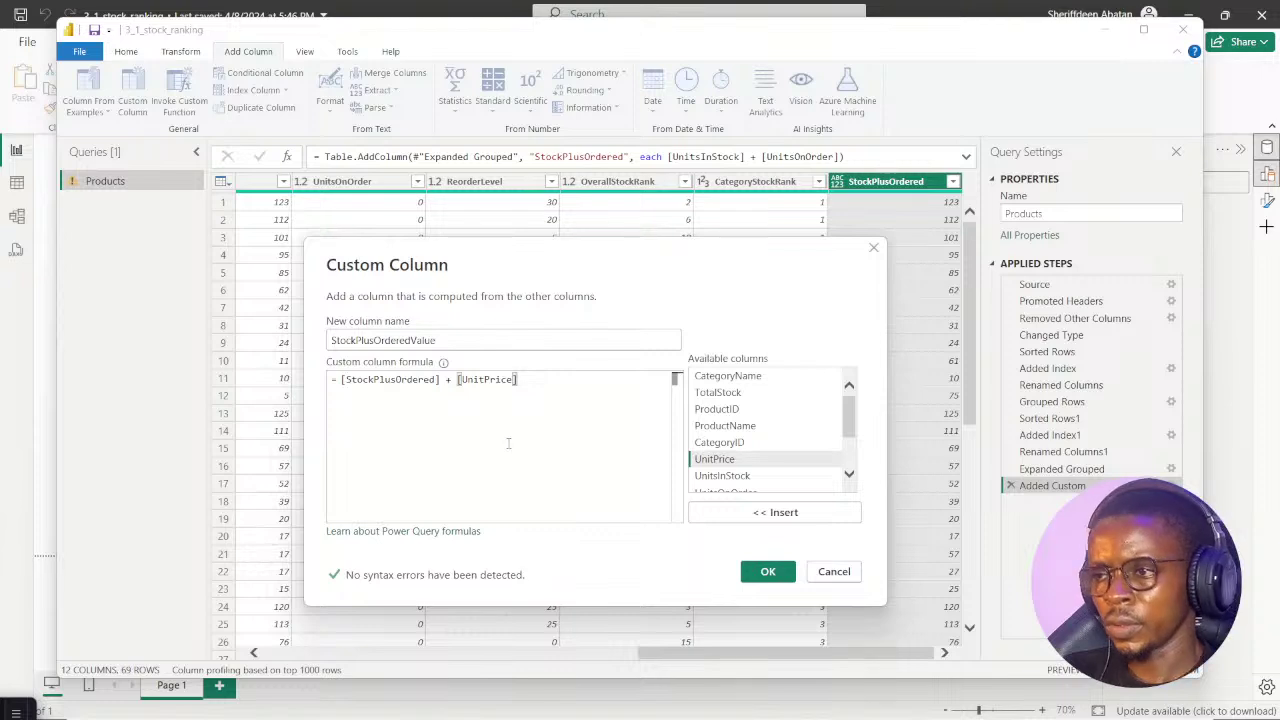
{"action": "scroll", "coordinate": [822, 445], "scroll_direction": "down", "scroll_amount": 3}
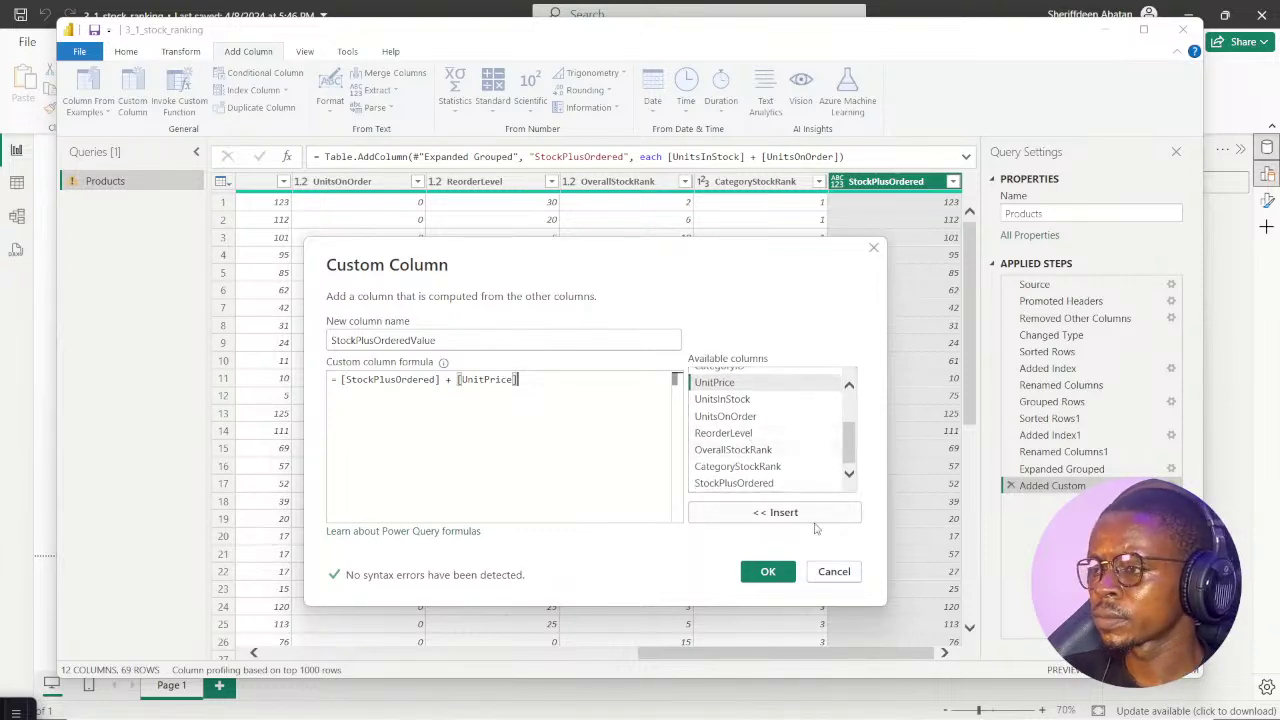
{"action": "left_click", "coordinate": [761, 575]}
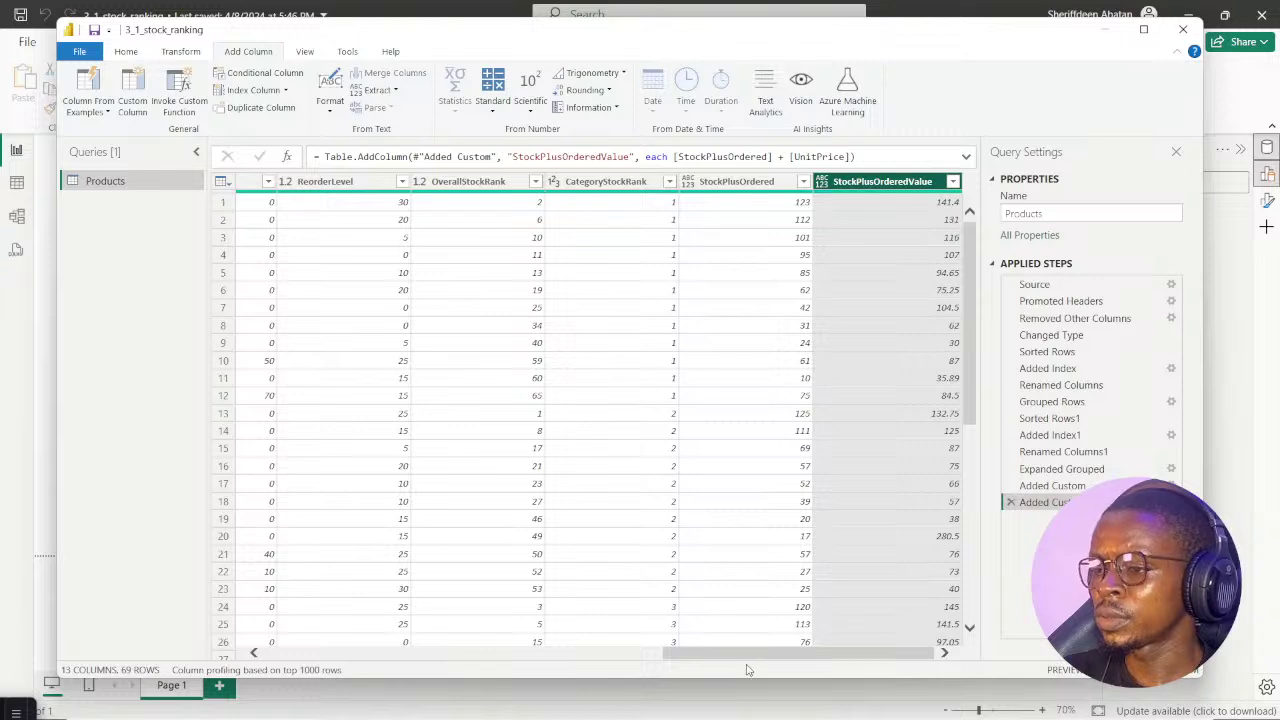
Compare StockPlusOrderedValue with UnitPrice, look at DataCamp instruction 4 in the browser, and go back to reread instruction 3
{"action": "left_click_drag", "start_coordinate": [751, 655], "coordinate": [529, 655]}
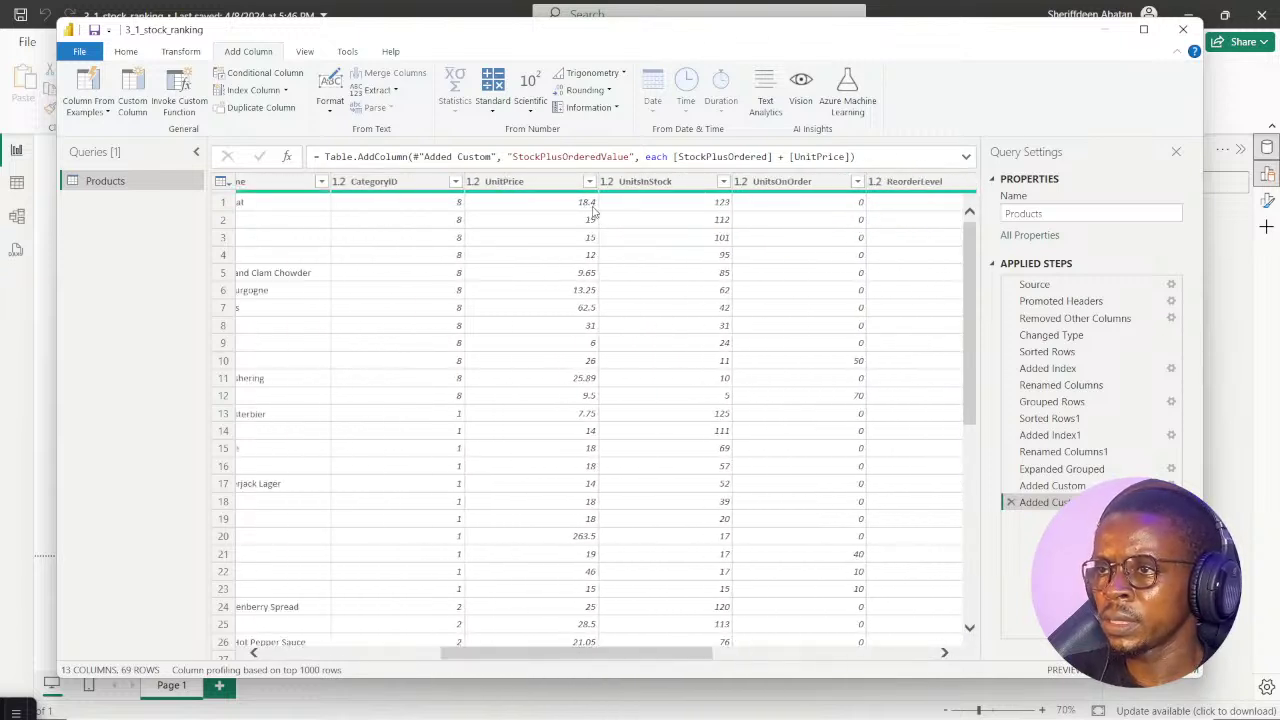
{"action": "left_click_drag", "start_coordinate": [572, 656], "coordinate": [843, 650]}
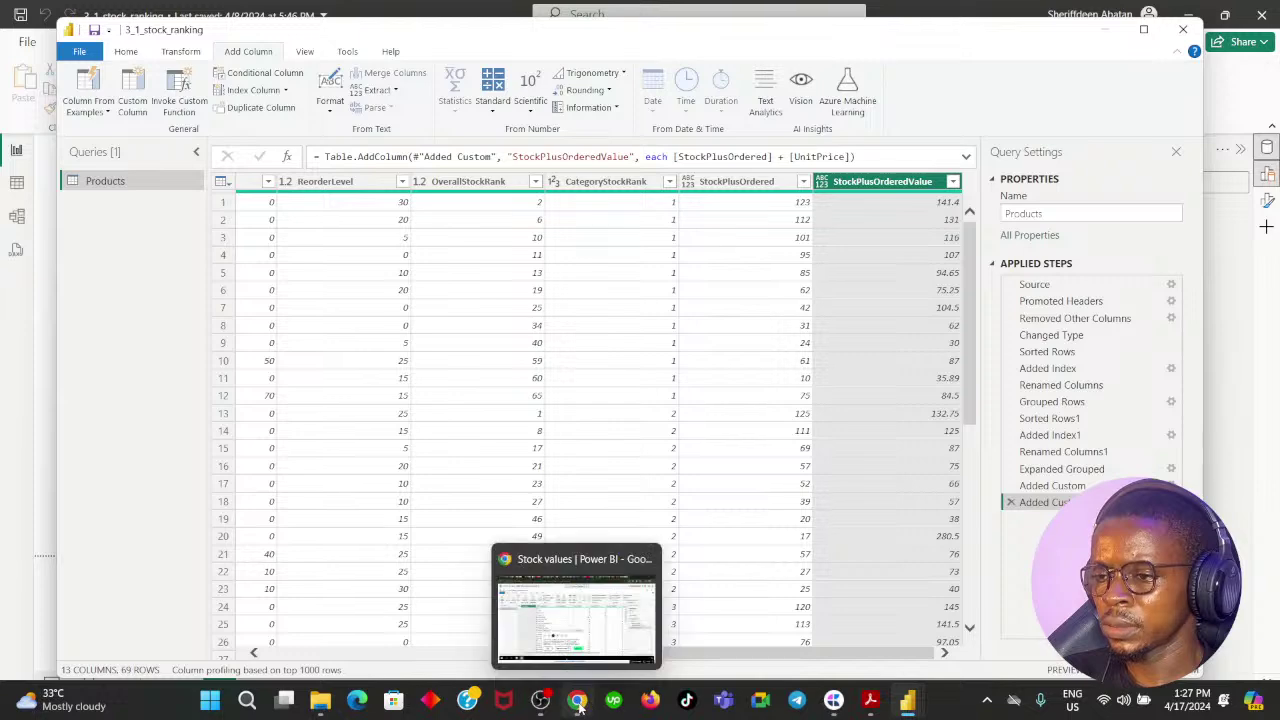
{"action": "left_click", "coordinate": [577, 702]}
{"action": "left_click", "coordinate": [645, 598]}
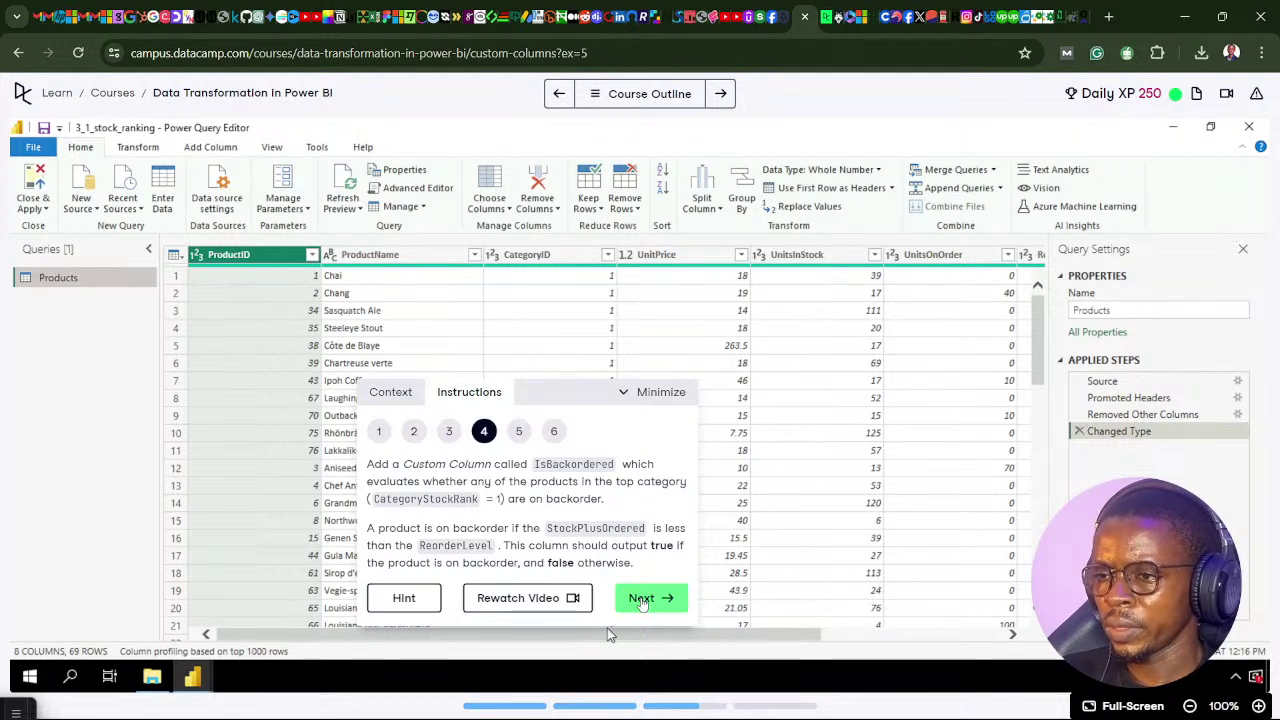
{"action": "left_click", "coordinate": [448, 434]}
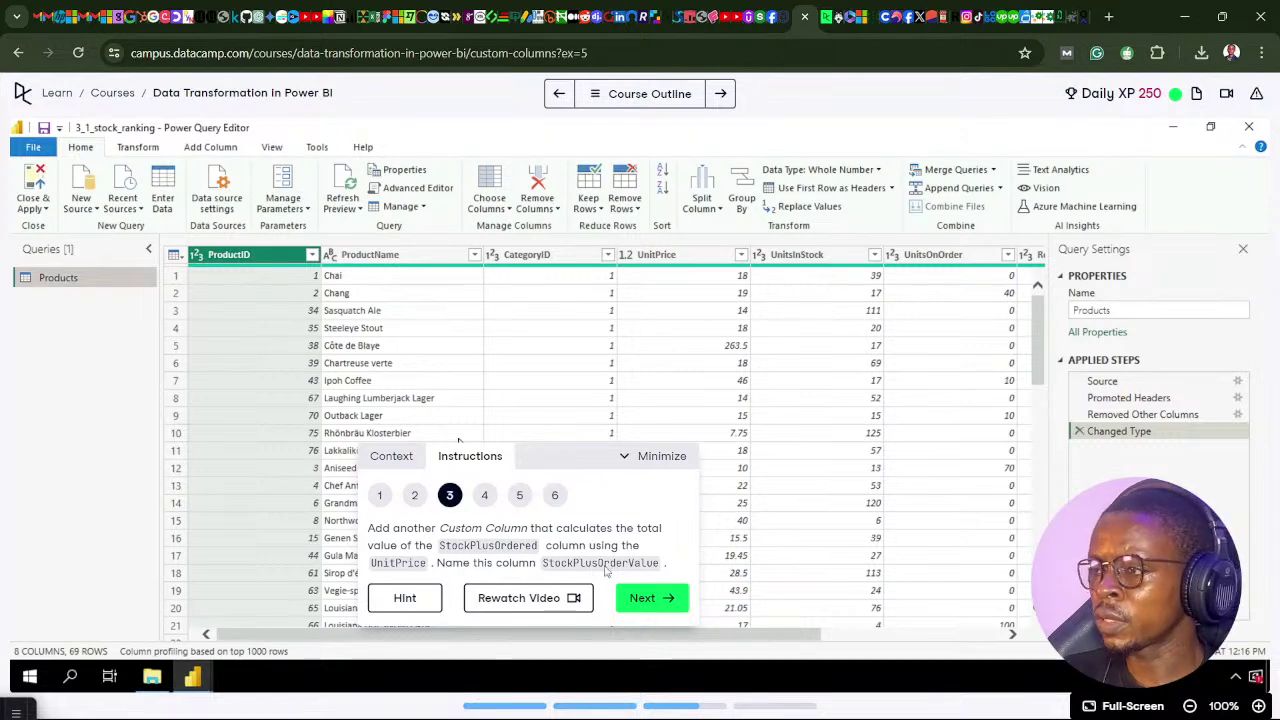
Return to the local Power Query editor and change the StockPlusOrderedValue formula to [StockPlusOrdered] * [UnitPrice]
{"action": "left_click", "coordinate": [581, 707]}
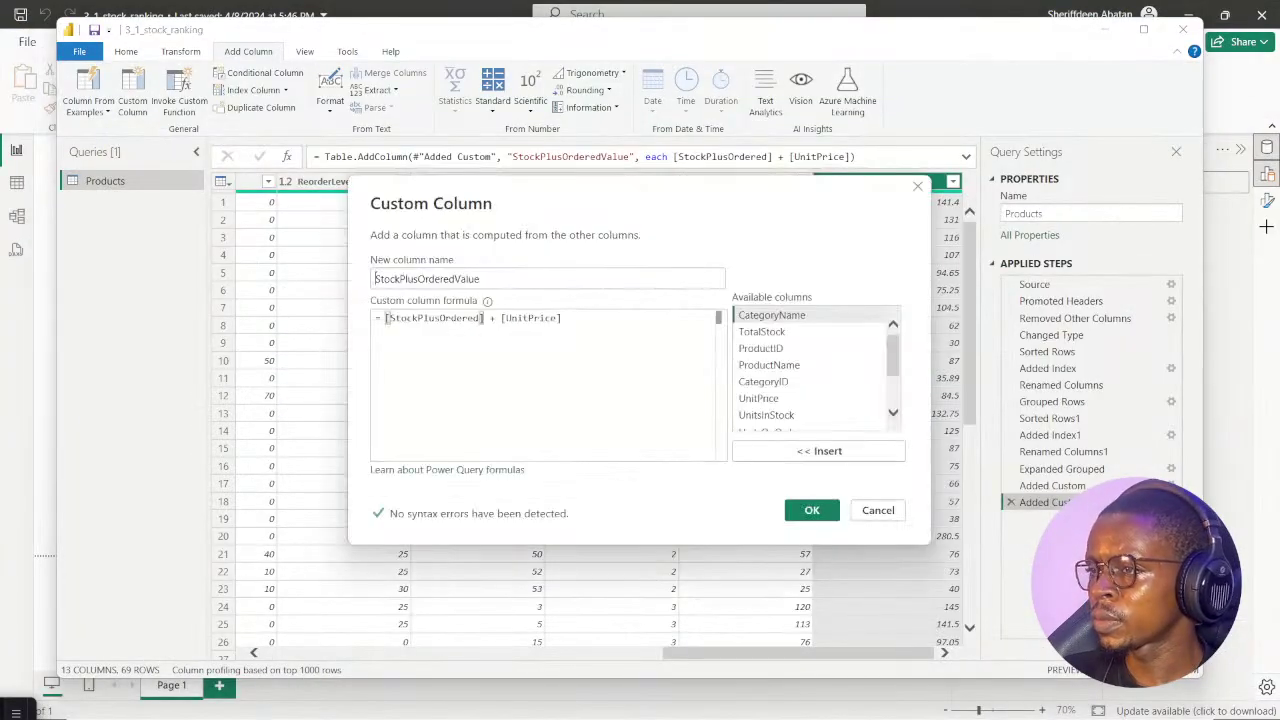
{"action": "left_click", "coordinate": [500, 317]}
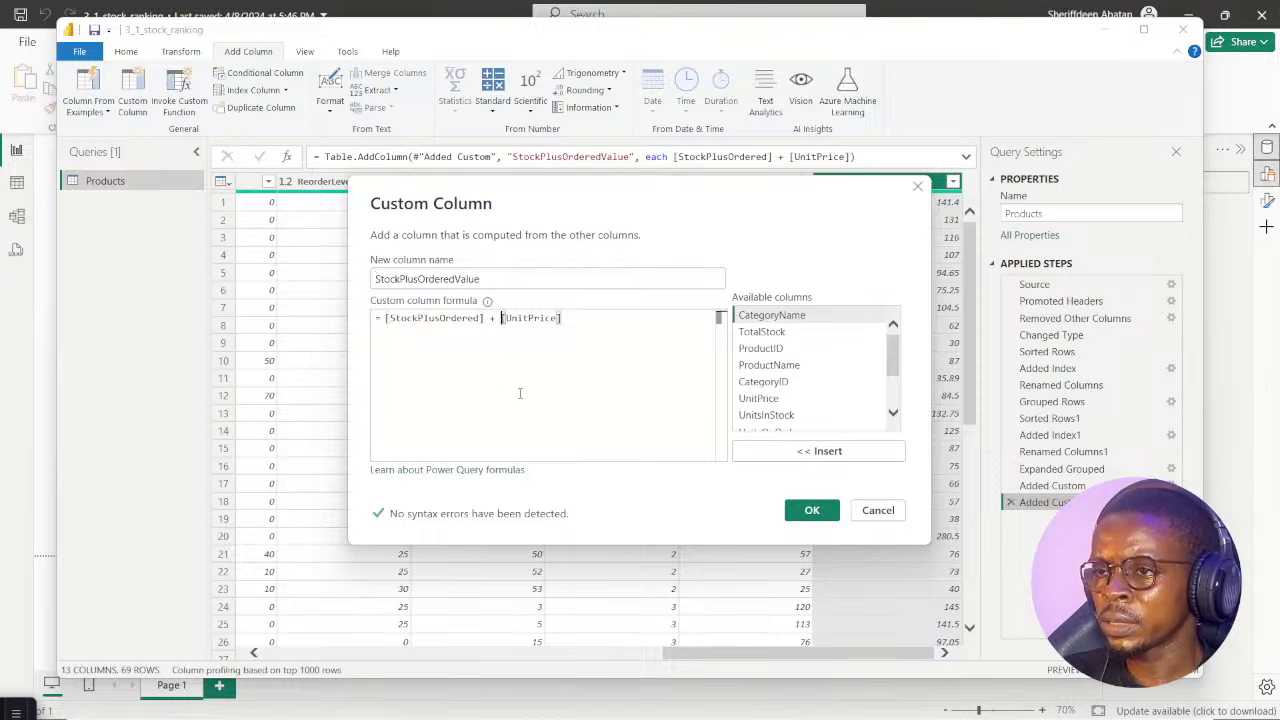
{"action": "key", "text": "BackSpace"}
{"action": "key", "text": "BackSpace"}
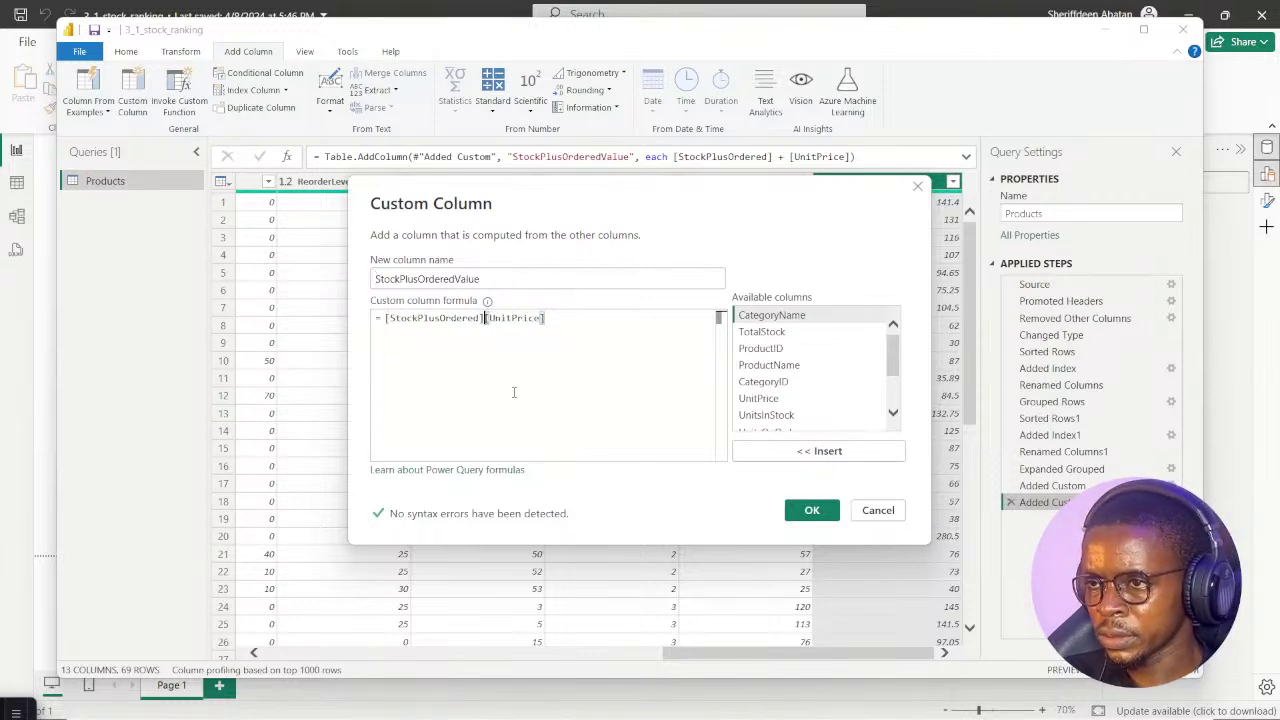
{"action": "type", "text": "*"}
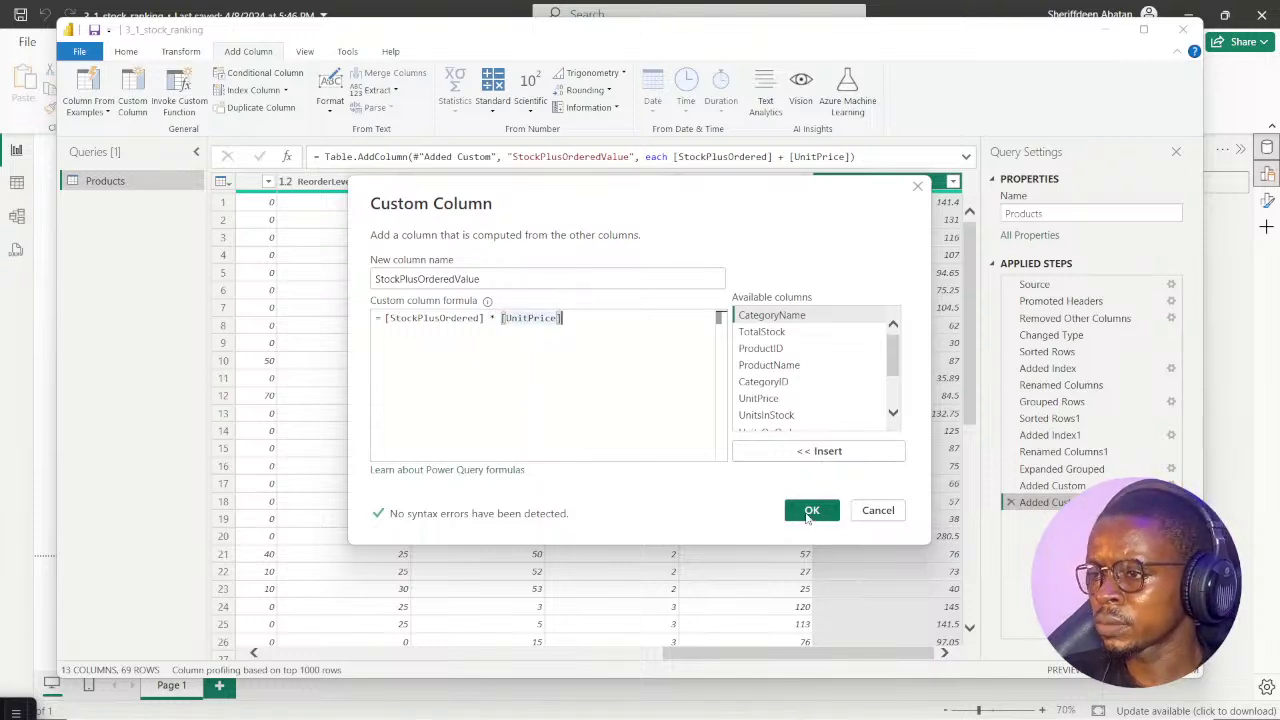
{"action": "left_click", "coordinate": [810, 511]}
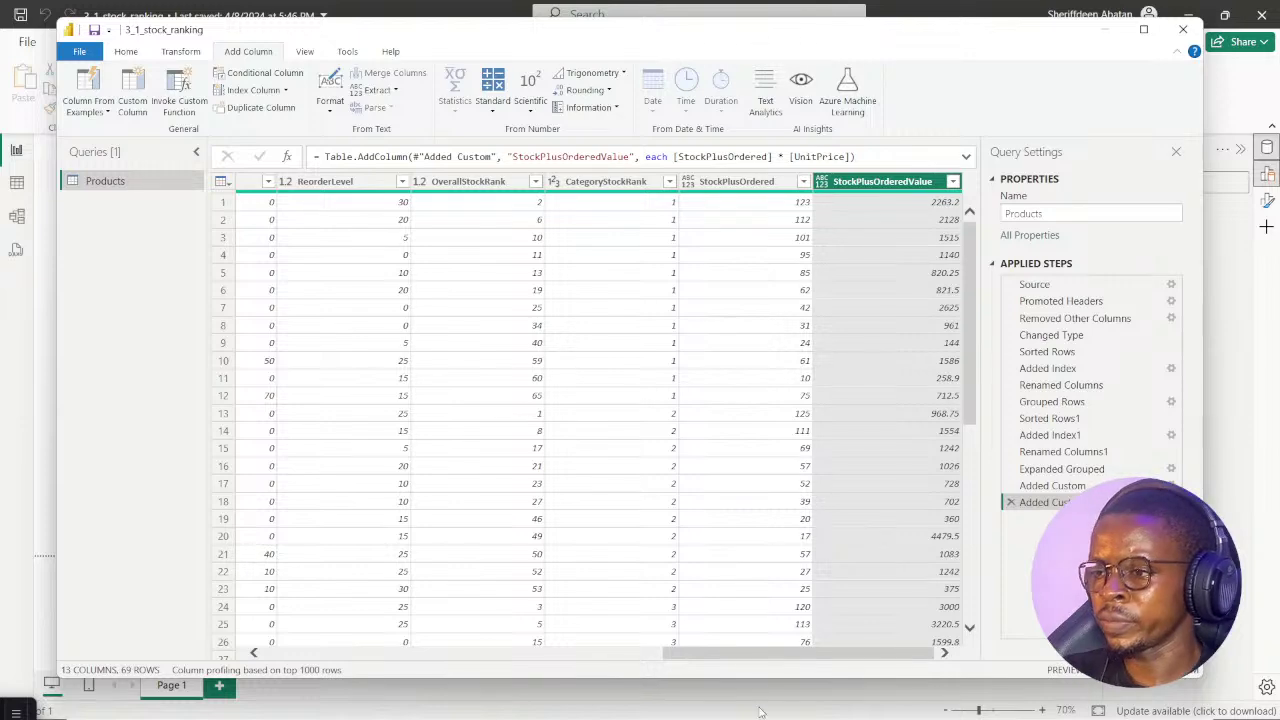
Check StockPlusOrderedValue against UnitPrice, read DataCamp instruction 4 in the browser, and return to the local Power Query editor
{"action": "left_click_drag", "start_coordinate": [735, 655], "coordinate": [577, 656]}
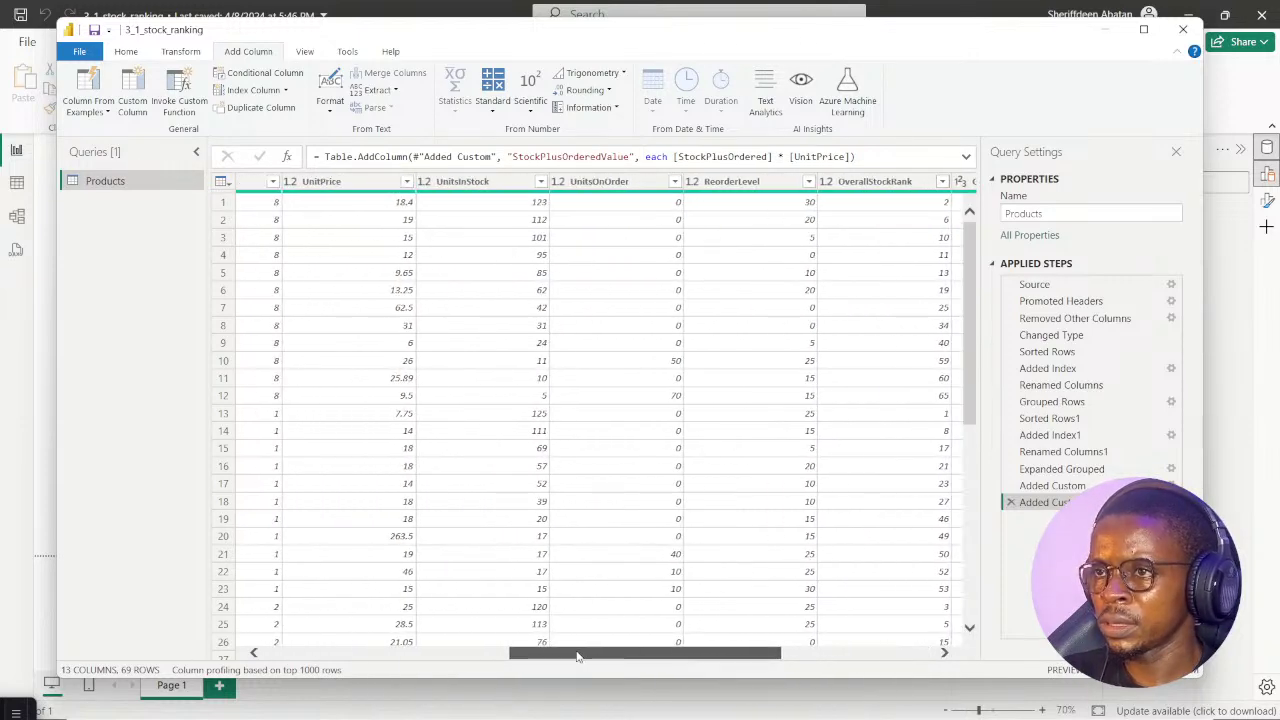
{"action": "scroll", "coordinate": [577, 656], "scroll_direction": "right", "scroll_amount": 5}
{"action": "mouse_move", "coordinate": [575, 712]}
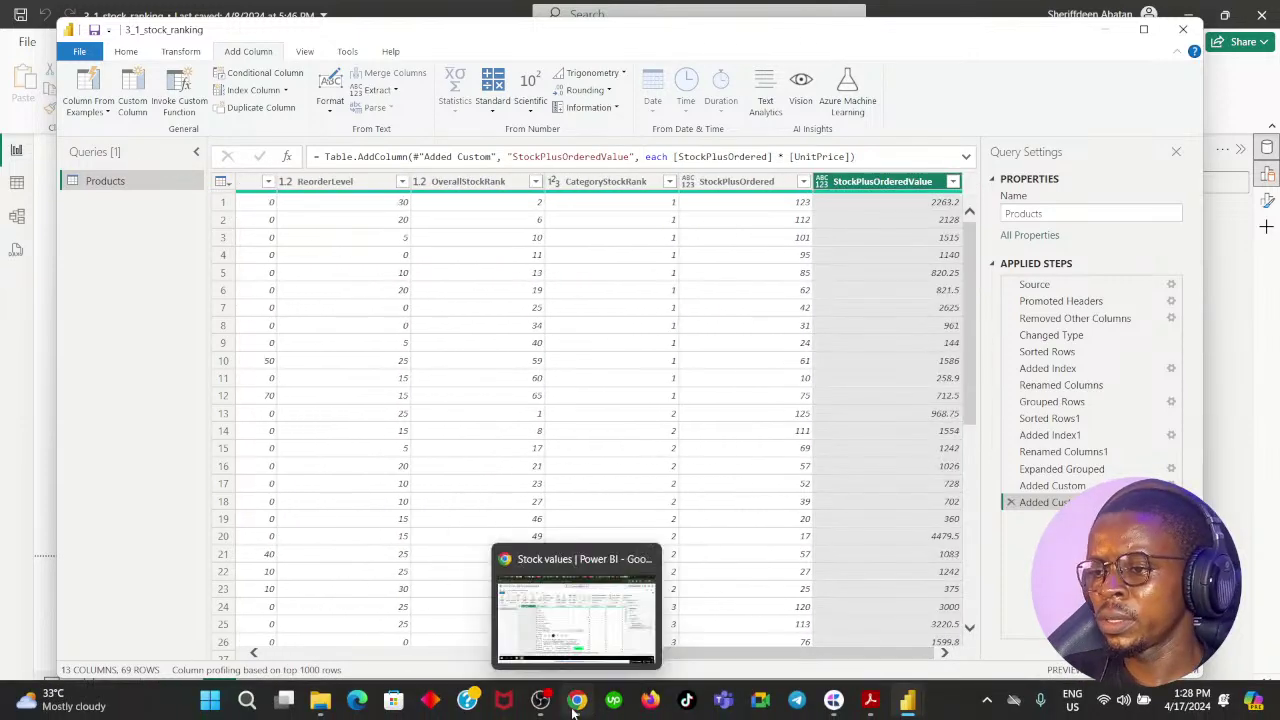
{"action": "left_click", "coordinate": [574, 630]}
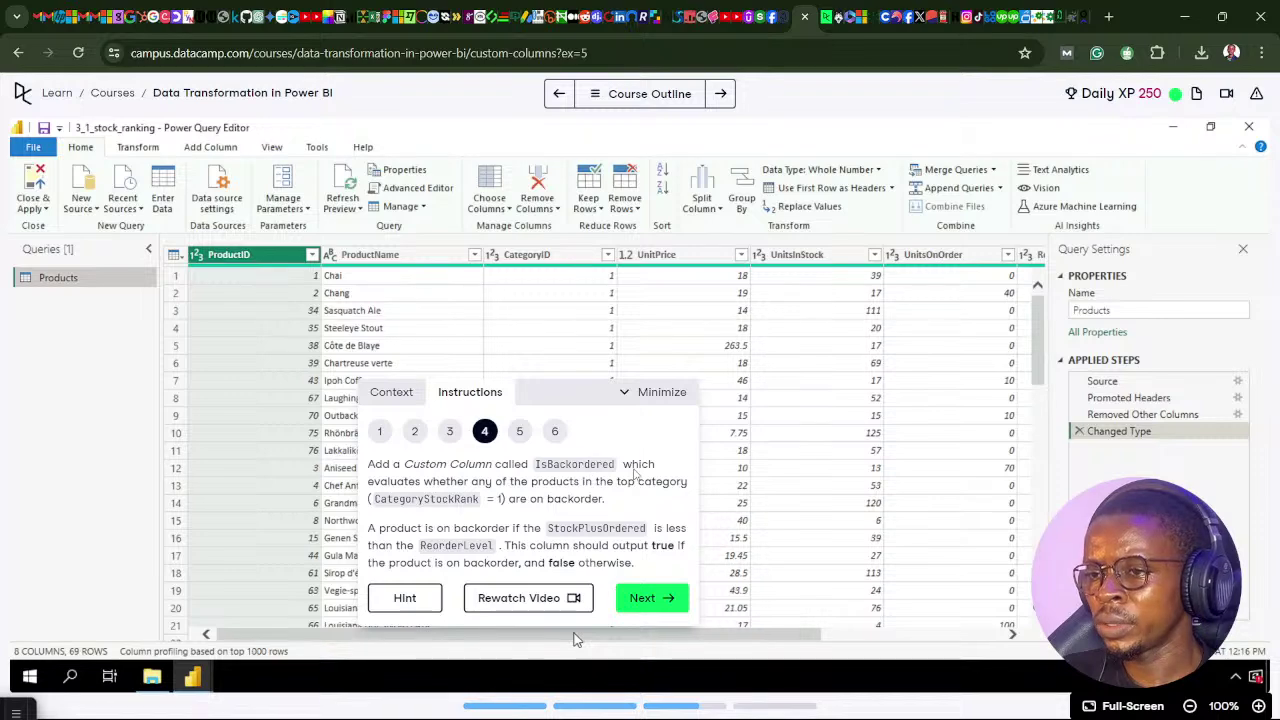
{"action": "left_click", "coordinate": [577, 700]}
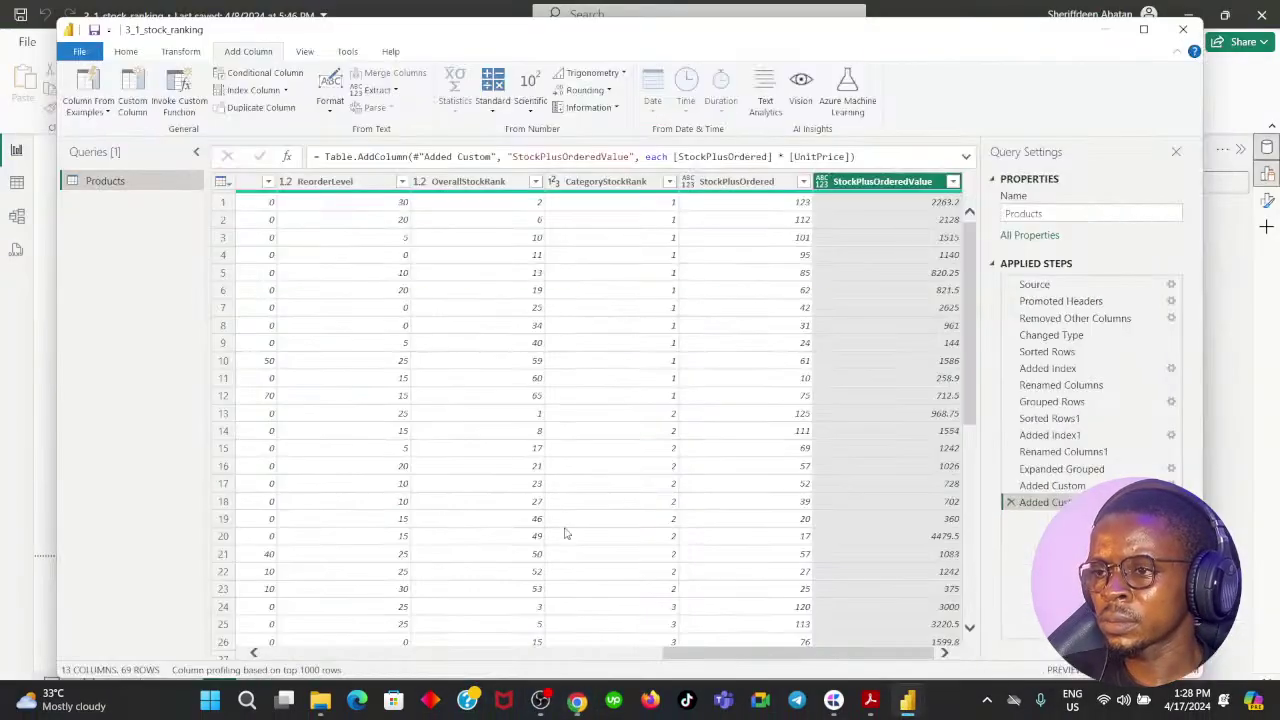
Start another custom column in the Products query and name it IsBackOrdered
{"action": "left_click", "coordinate": [143, 103]}
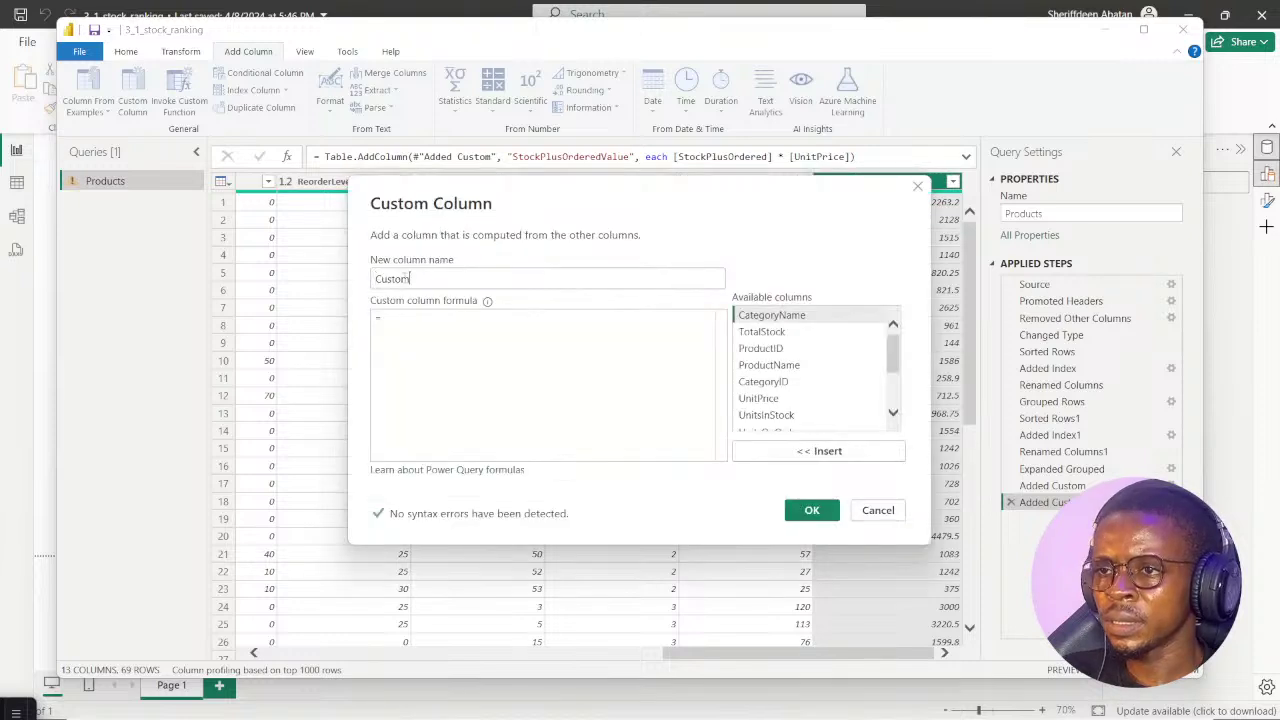
{"action": "key", "text": "ctrl+a"}
{"action": "type", "text": "S"}
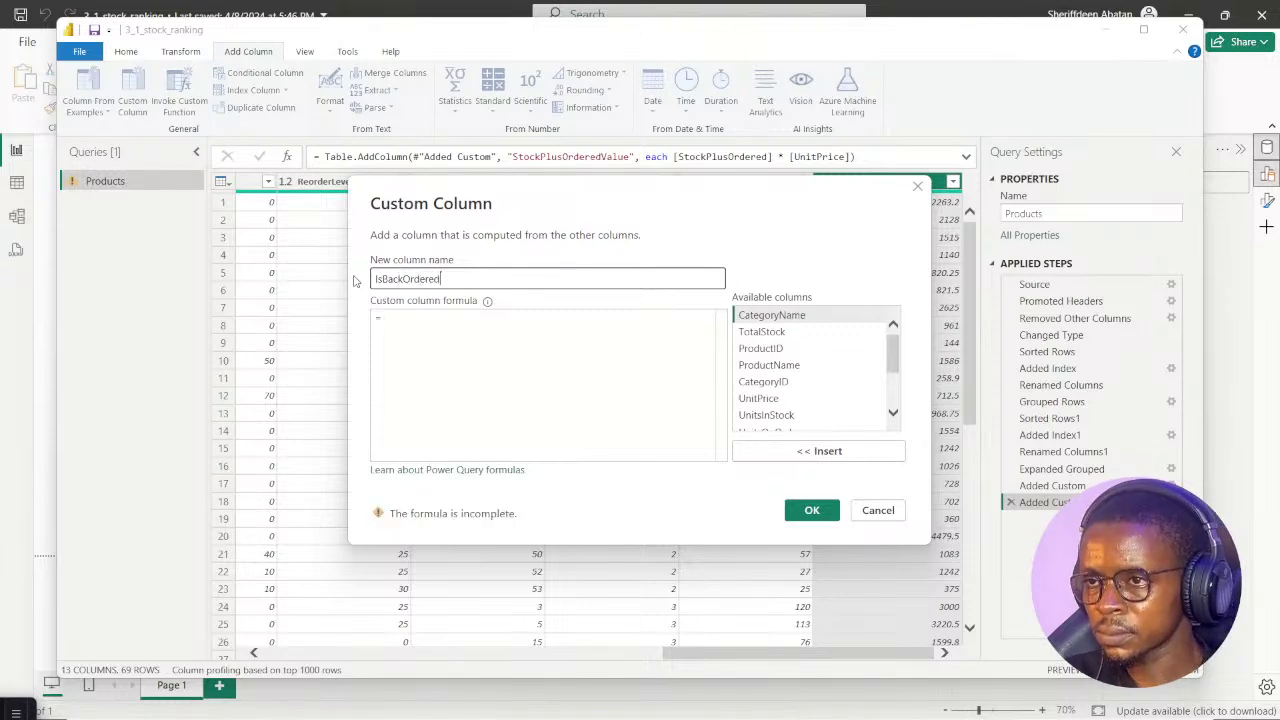
{"action": "left_click", "coordinate": [431, 325]}
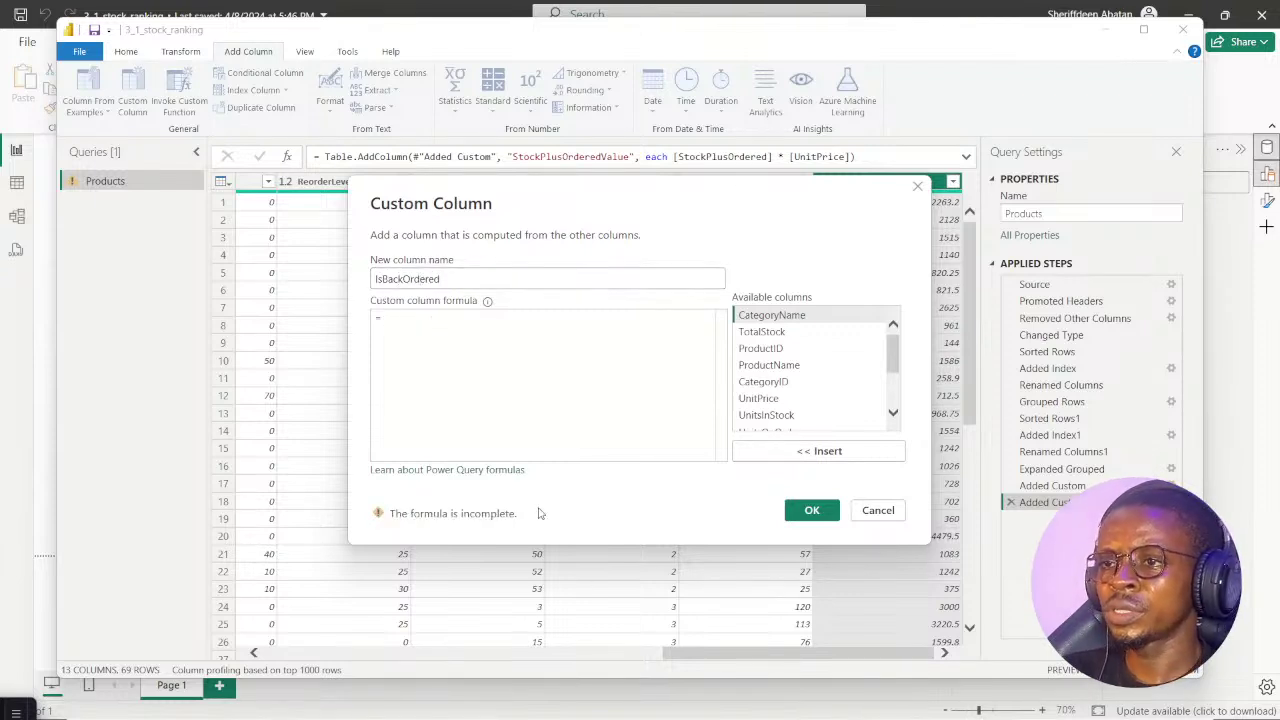
Reread DataCamp instruction 4 in the browser, and create the IsBackOrdered column in local Power Query with the formula ([CategoryStockRank] = 1)
{"action": "left_click", "coordinate": [577, 700]}
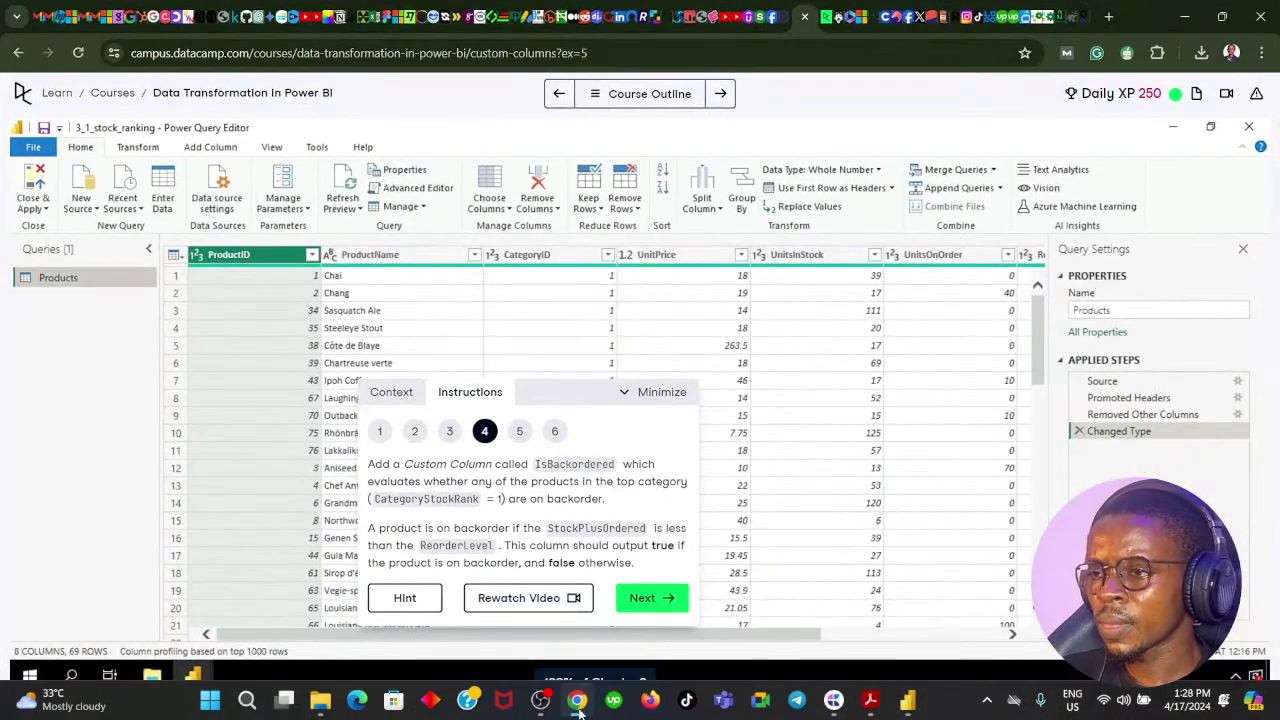
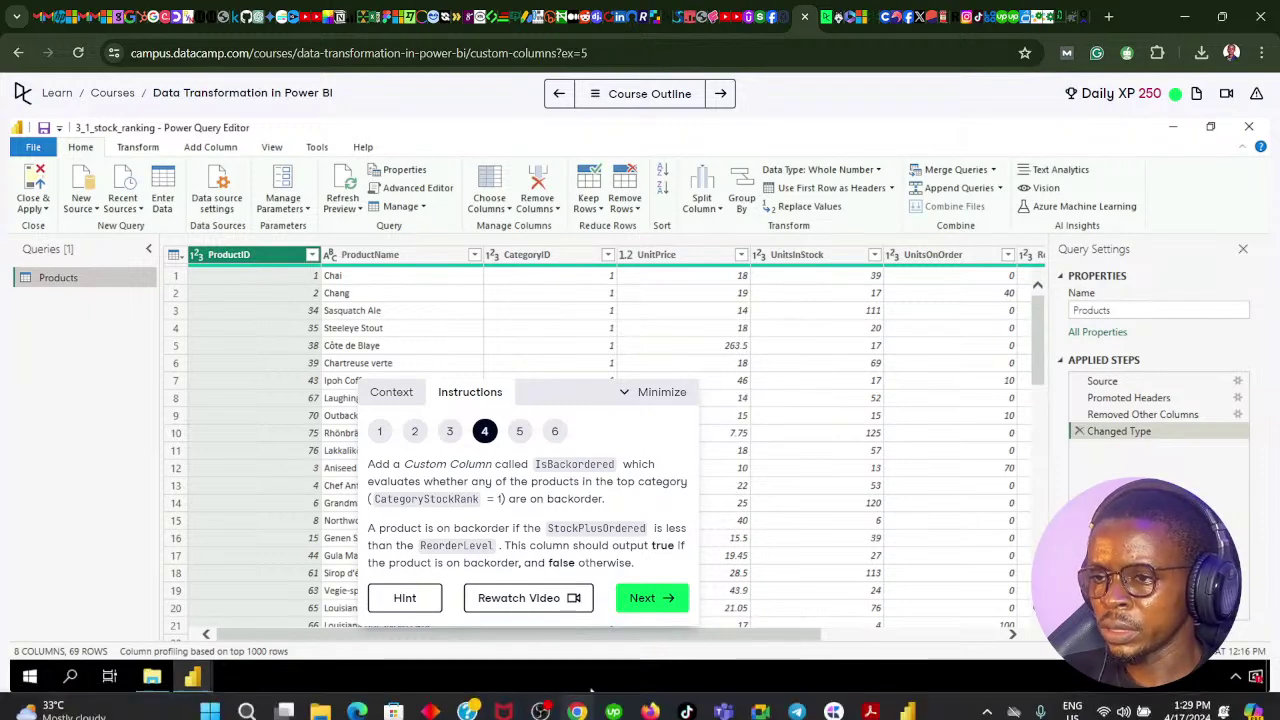
{"action": "left_click", "coordinate": [578, 703]}
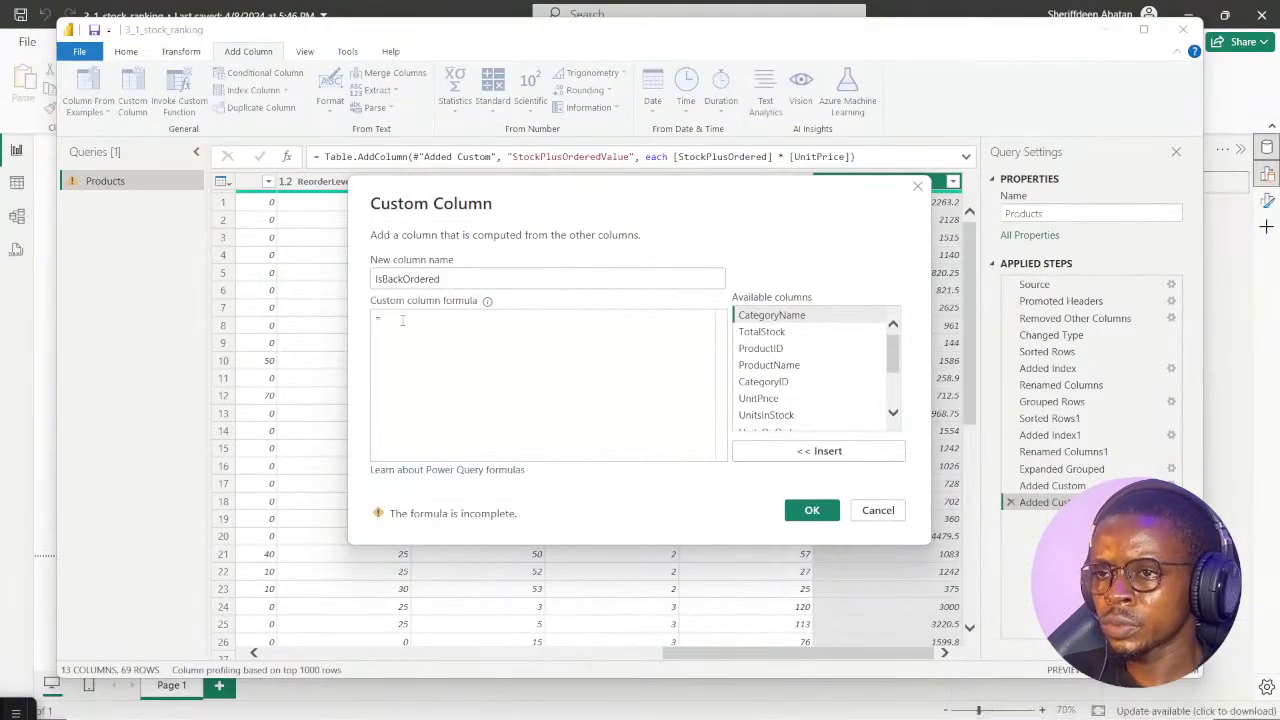
{"action": "type", "text": "("}
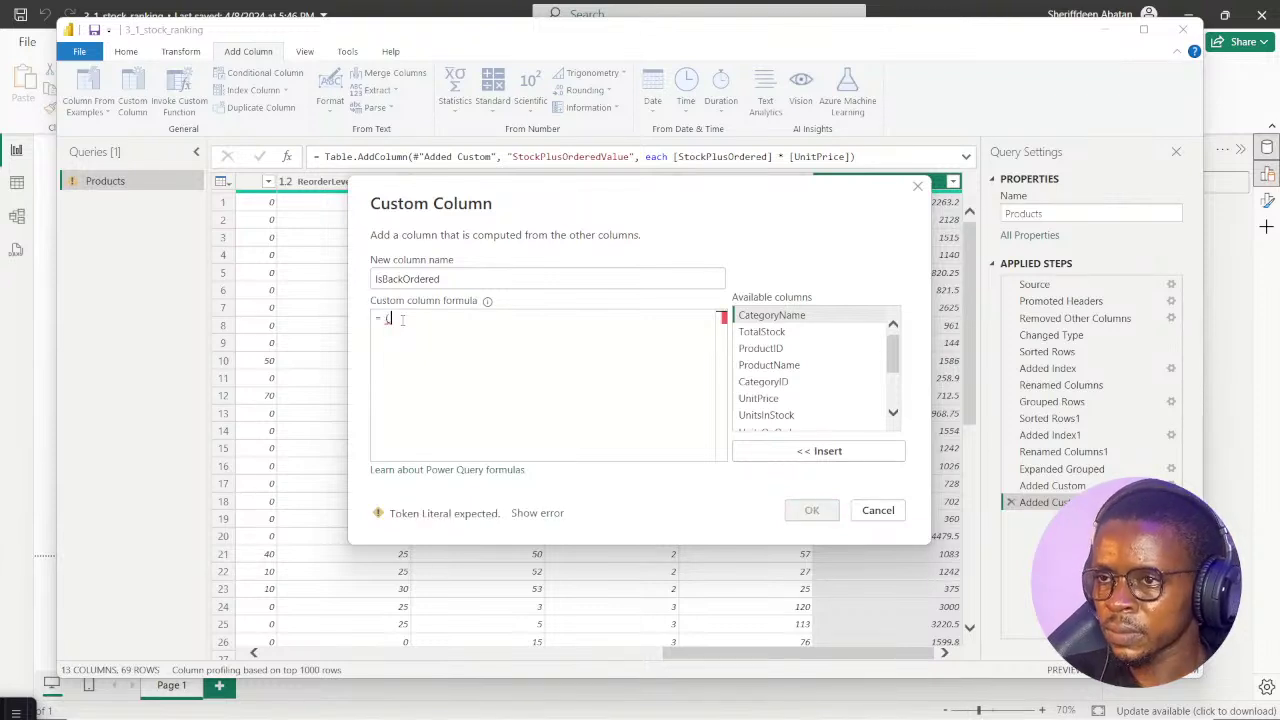
{"action": "scroll", "coordinate": [848, 357], "scroll_direction": "down", "scroll_amount": 3}
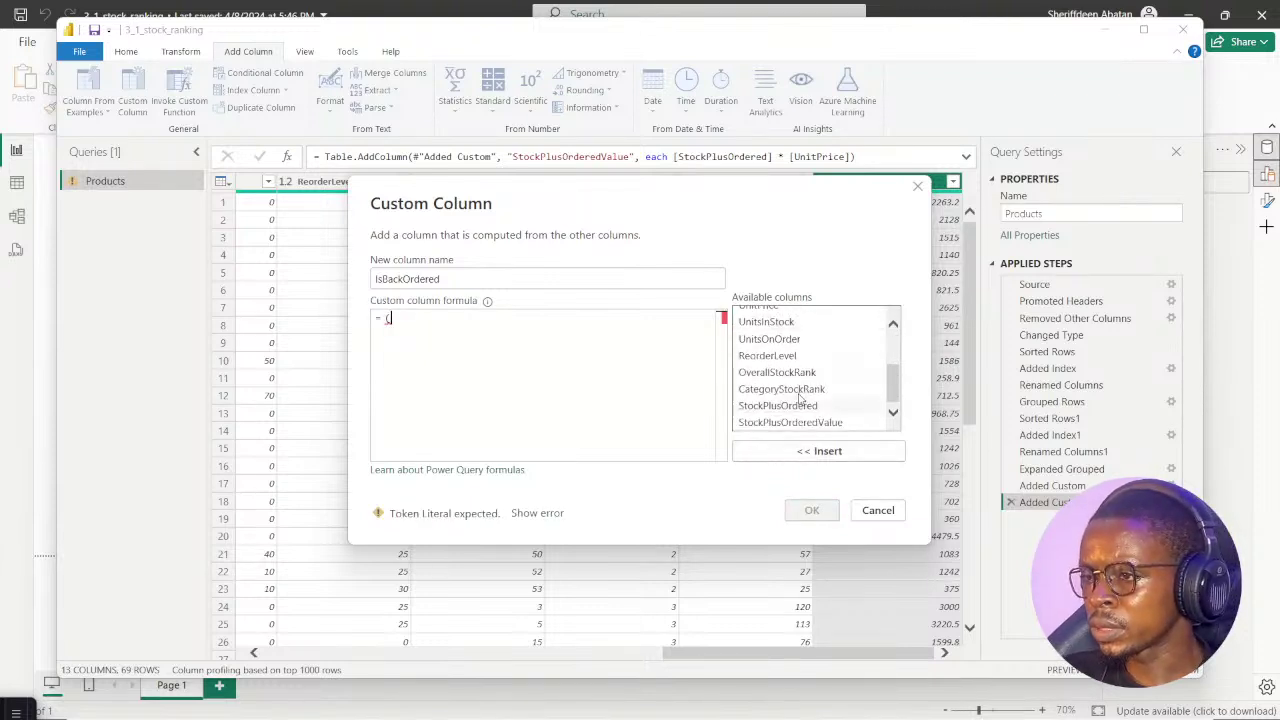
{"action": "left_click", "coordinate": [795, 390]}
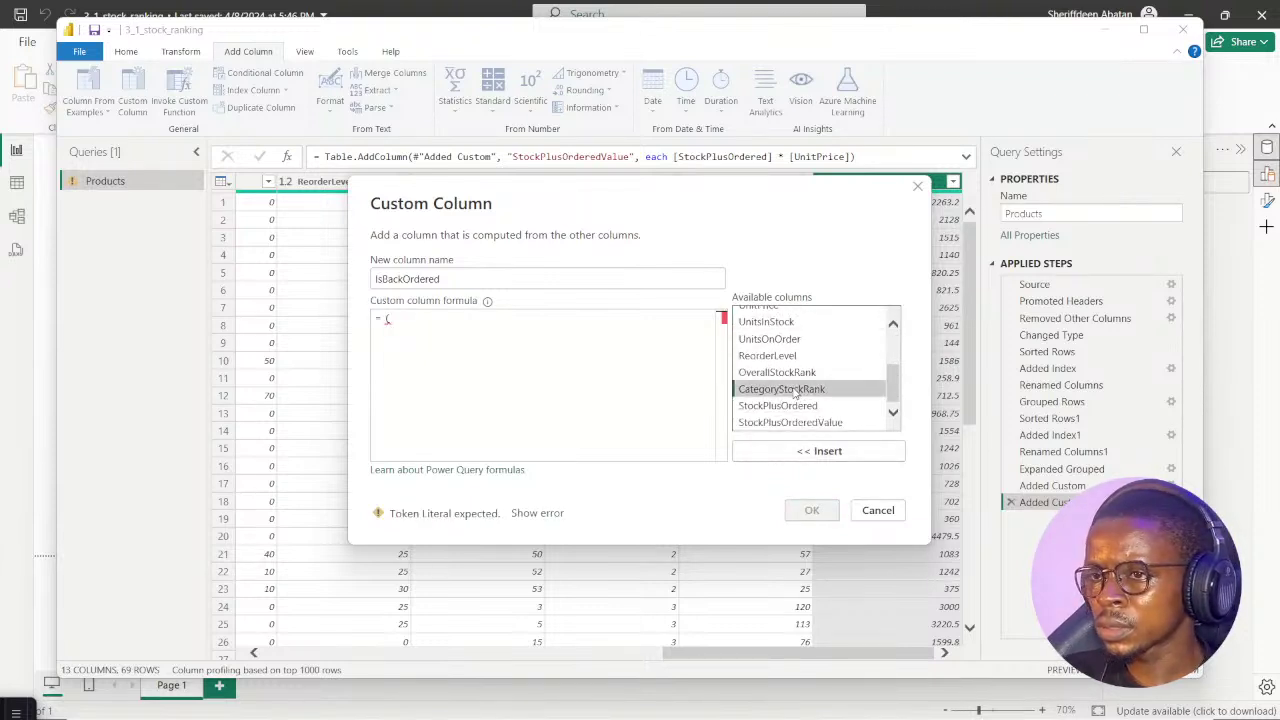
{"action": "double_click", "coordinate": [795, 390]}
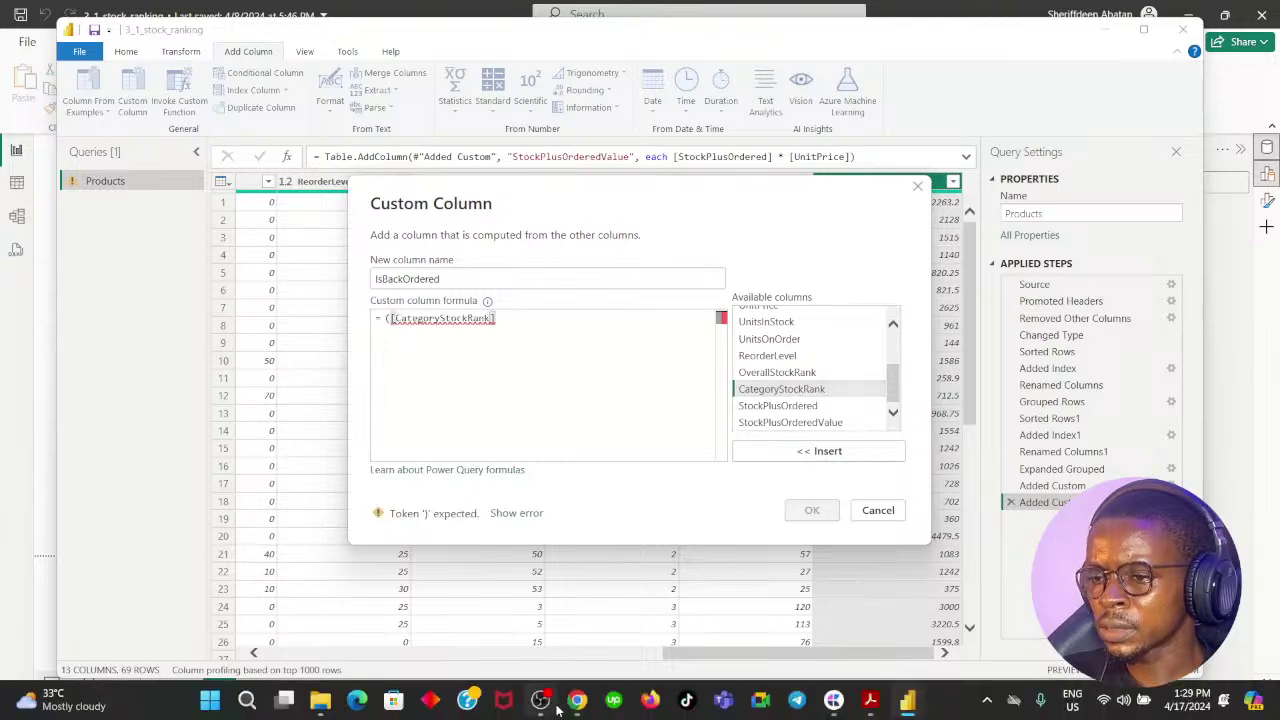
{"action": "left_click", "coordinate": [577, 702]}
{"action": "left_click", "coordinate": [577, 702]}
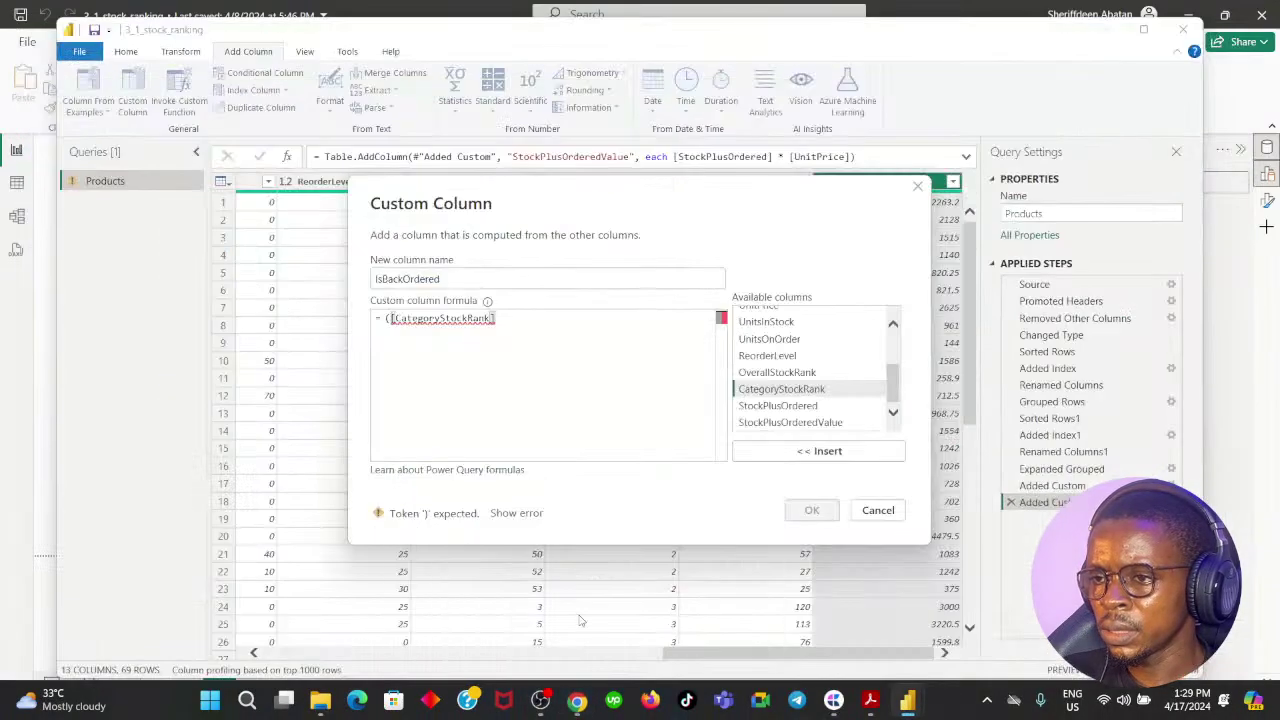
{"action": "left_click", "coordinate": [514, 318]}
{"action": "type", "text": "="}
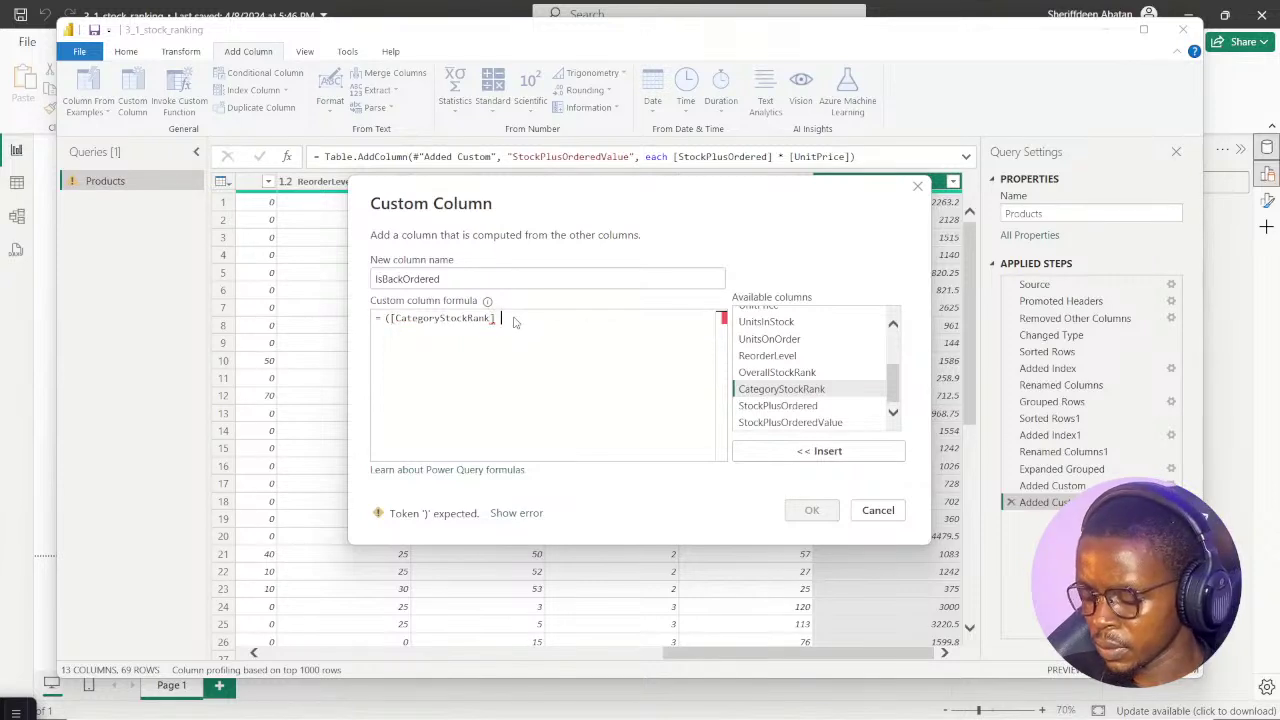
{"action": "type", "text": " 1)"}
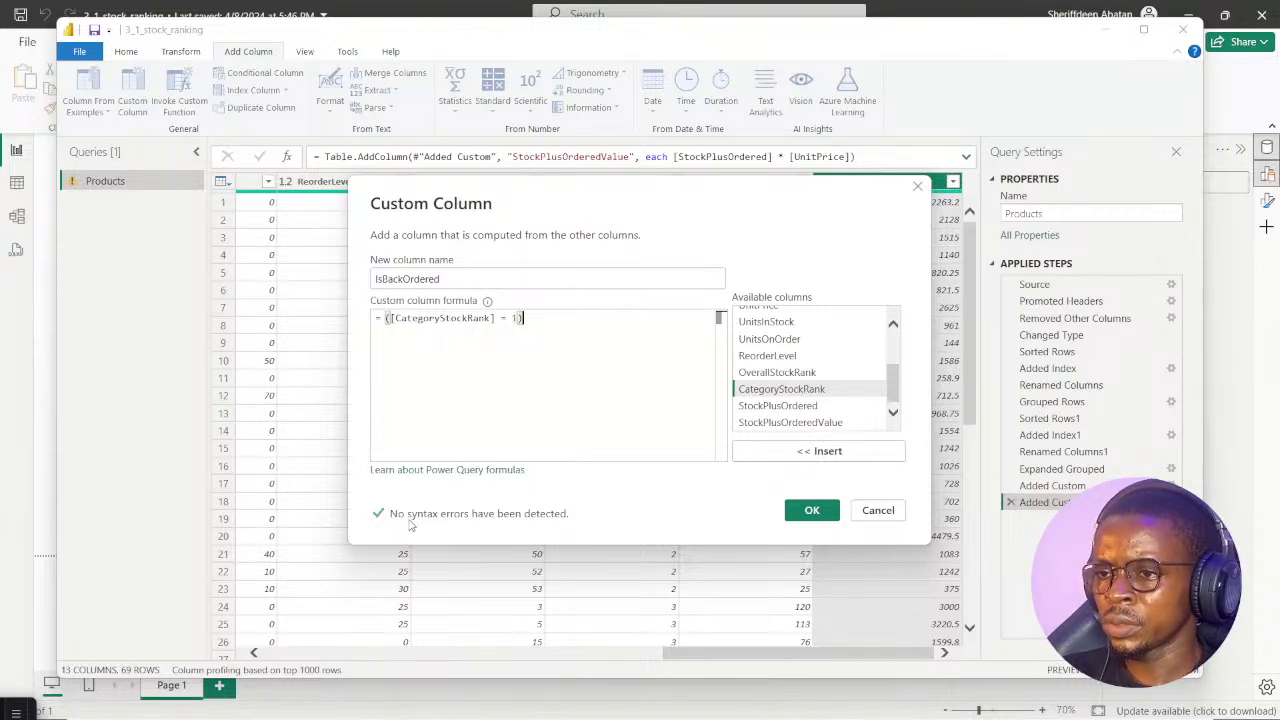
{"action": "left_click", "coordinate": [811, 511]}
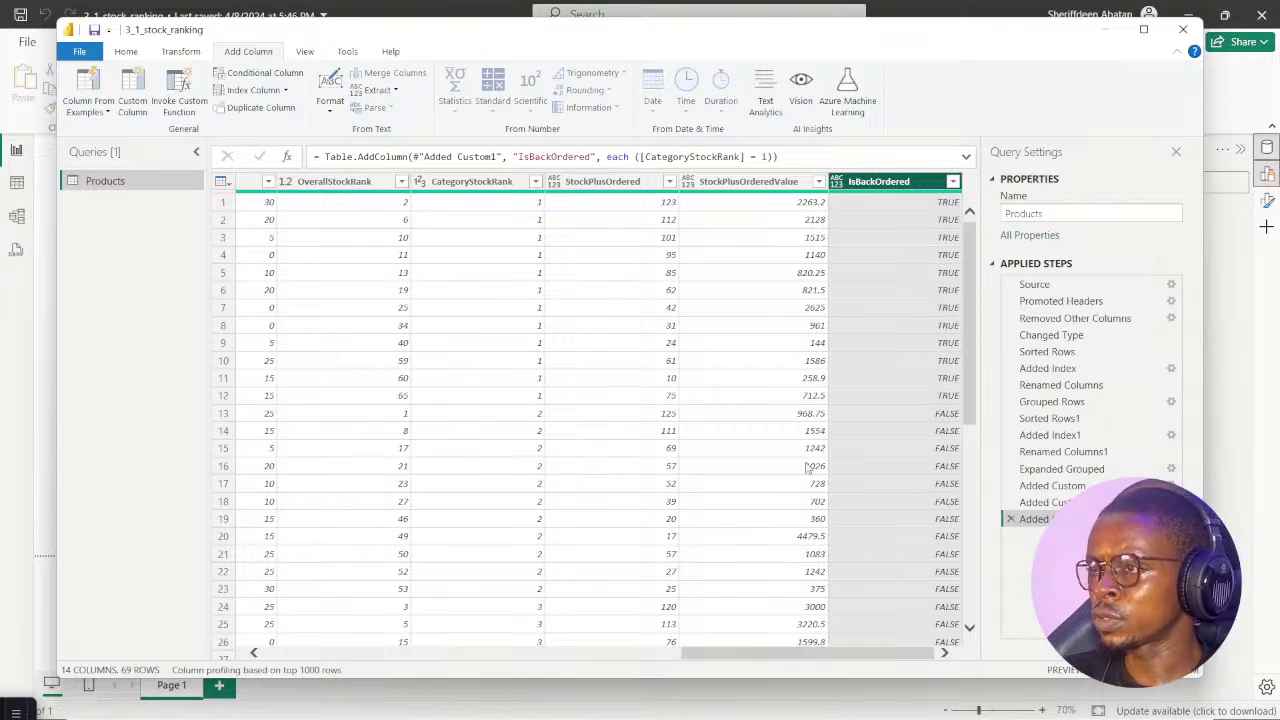
Review DataCamp instruction 4 in the browser, advance to instruction 5 and read it, and return to the local Power Query editor
{"action": "mouse_move", "coordinate": [580, 696]}
{"action": "left_click", "coordinate": [567, 631]}
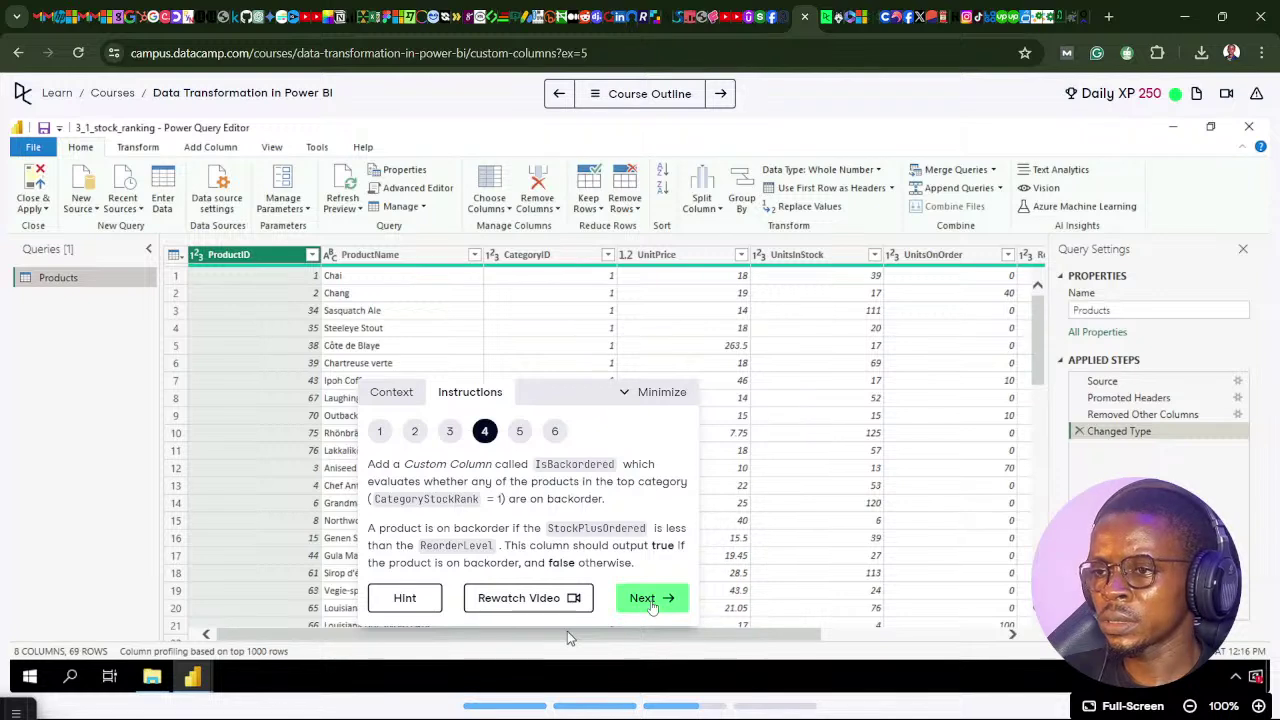
{"action": "left_click", "coordinate": [650, 601]}
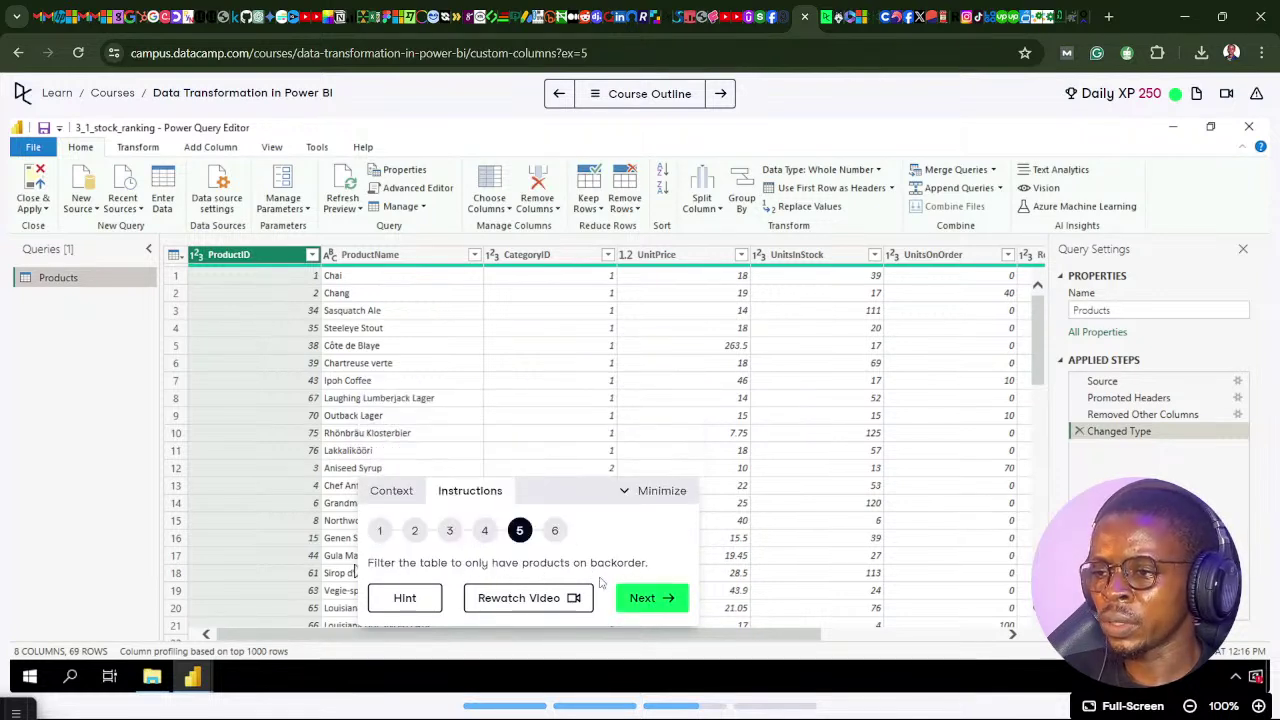
{"action": "mouse_move", "coordinate": [560, 712]}
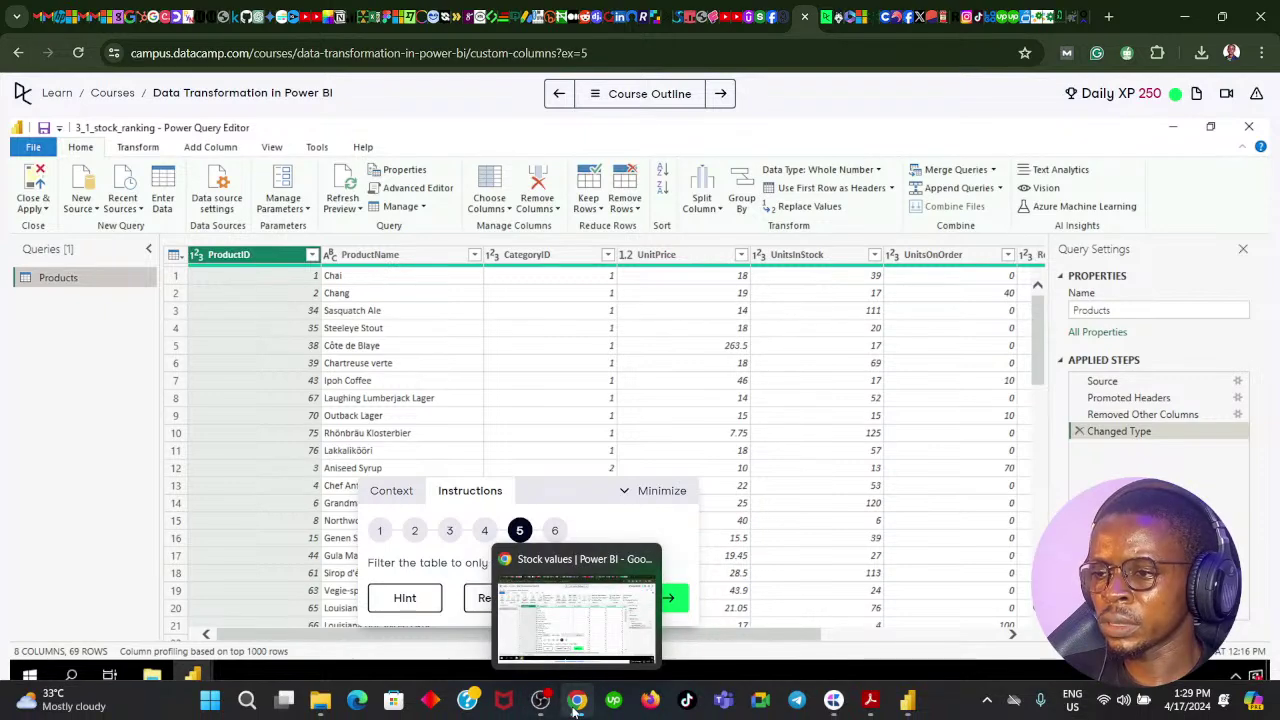
{"action": "left_click", "coordinate": [576, 705]}
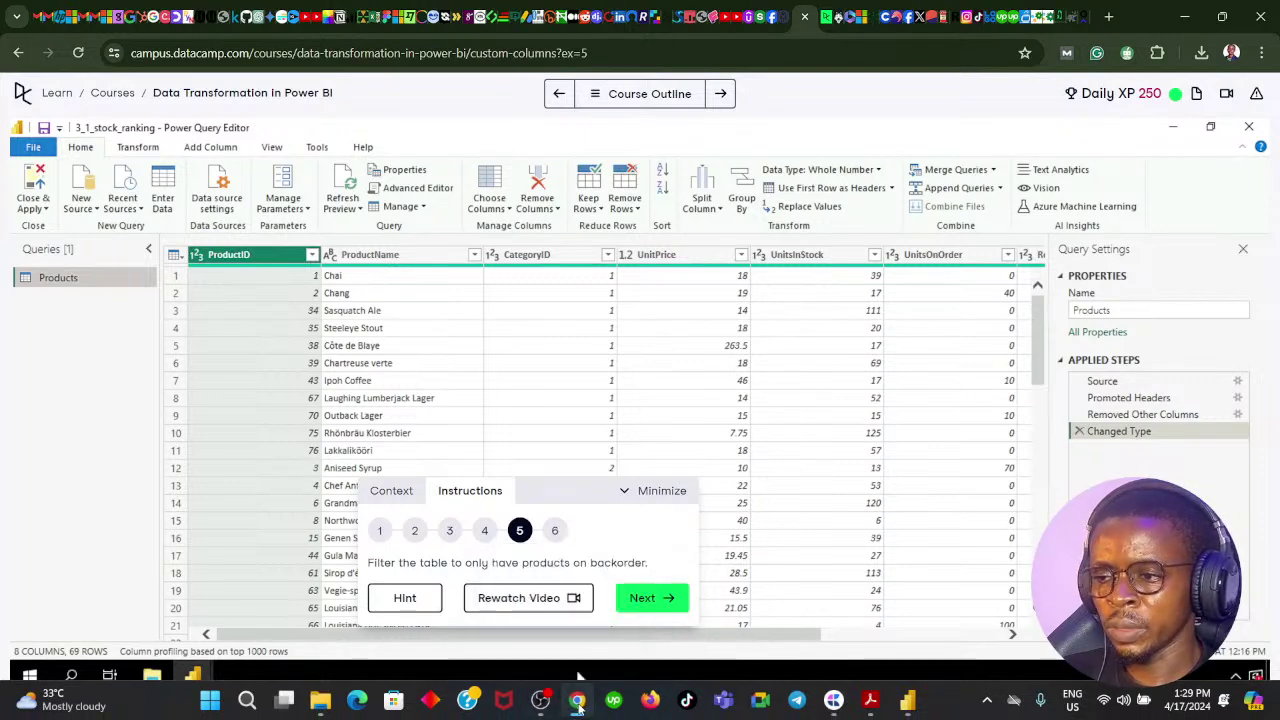
Filter the Products query to keep only rows where IsBackOrdered is TRUE
{"action": "left_click", "coordinate": [953, 181]}
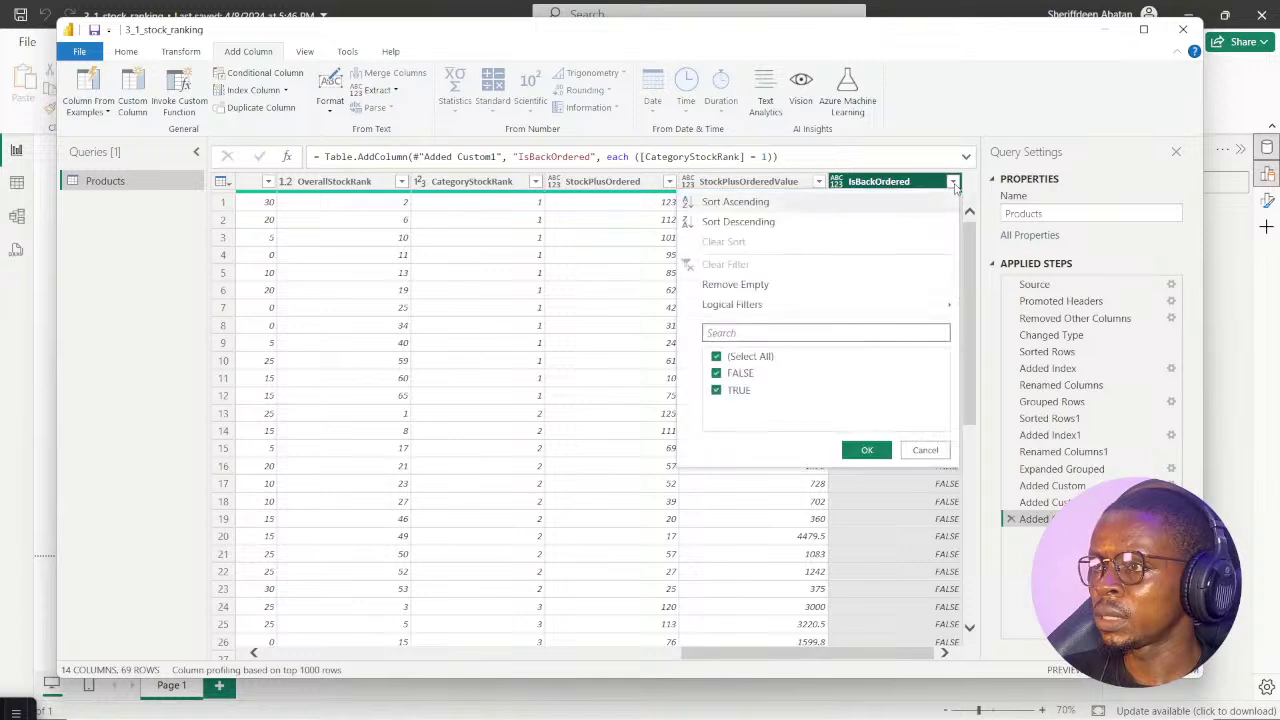
{"action": "left_click", "coordinate": [716, 356]}
{"action": "left_click", "coordinate": [716, 390]}
{"action": "left_click", "coordinate": [866, 450]}
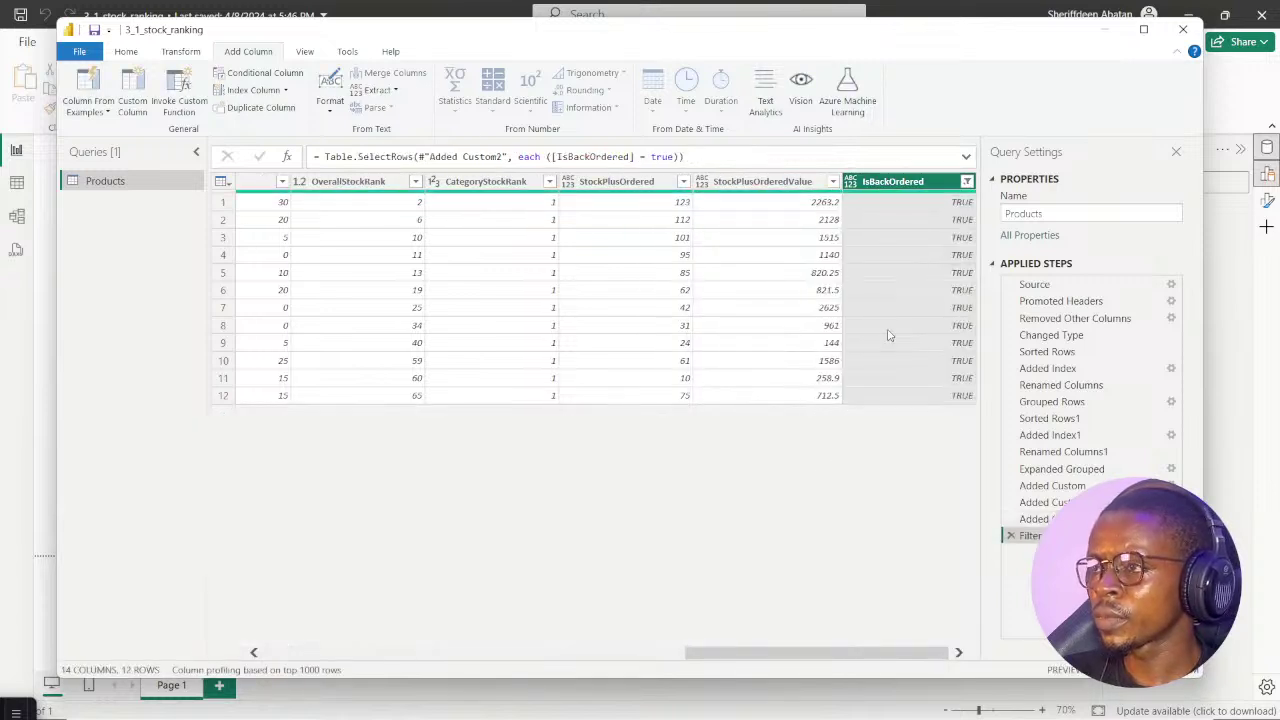
Open DataCamp question 6 in the browser and look through the filtered ProductName values in the local Power Query editor for an answer
{"action": "left_click", "coordinate": [577, 700]}
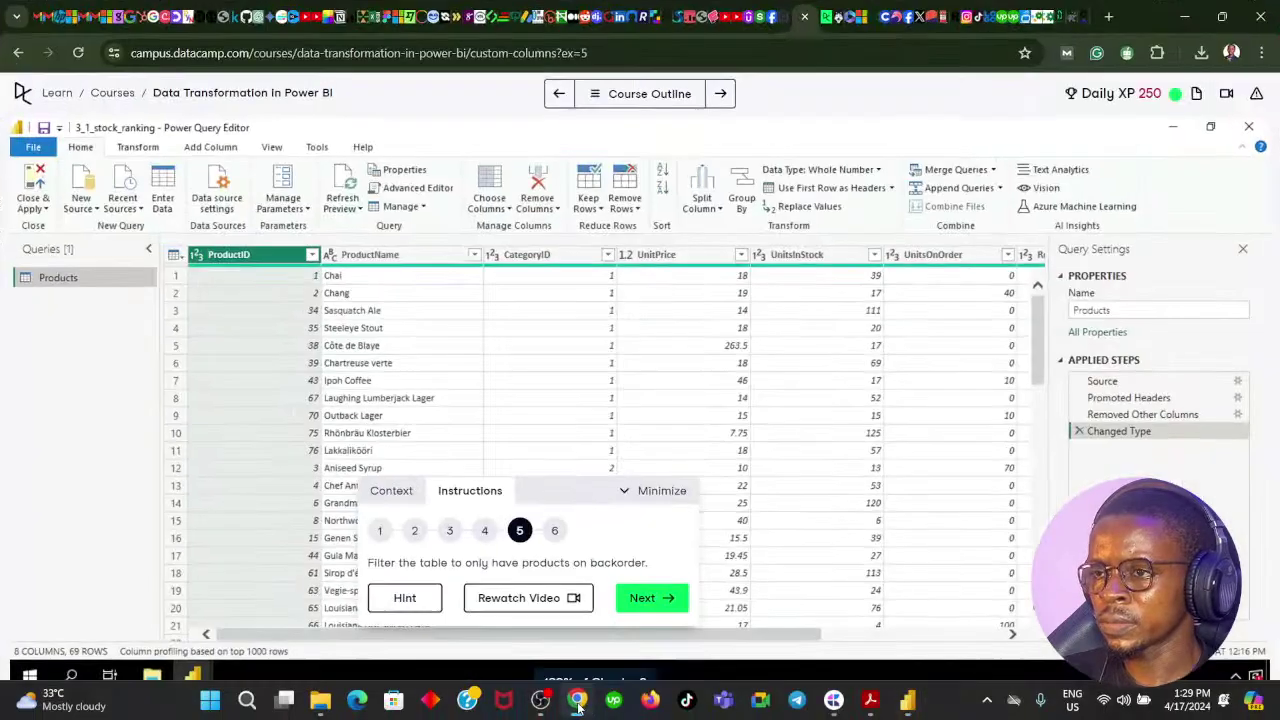
{"action": "left_click", "coordinate": [651, 597]}
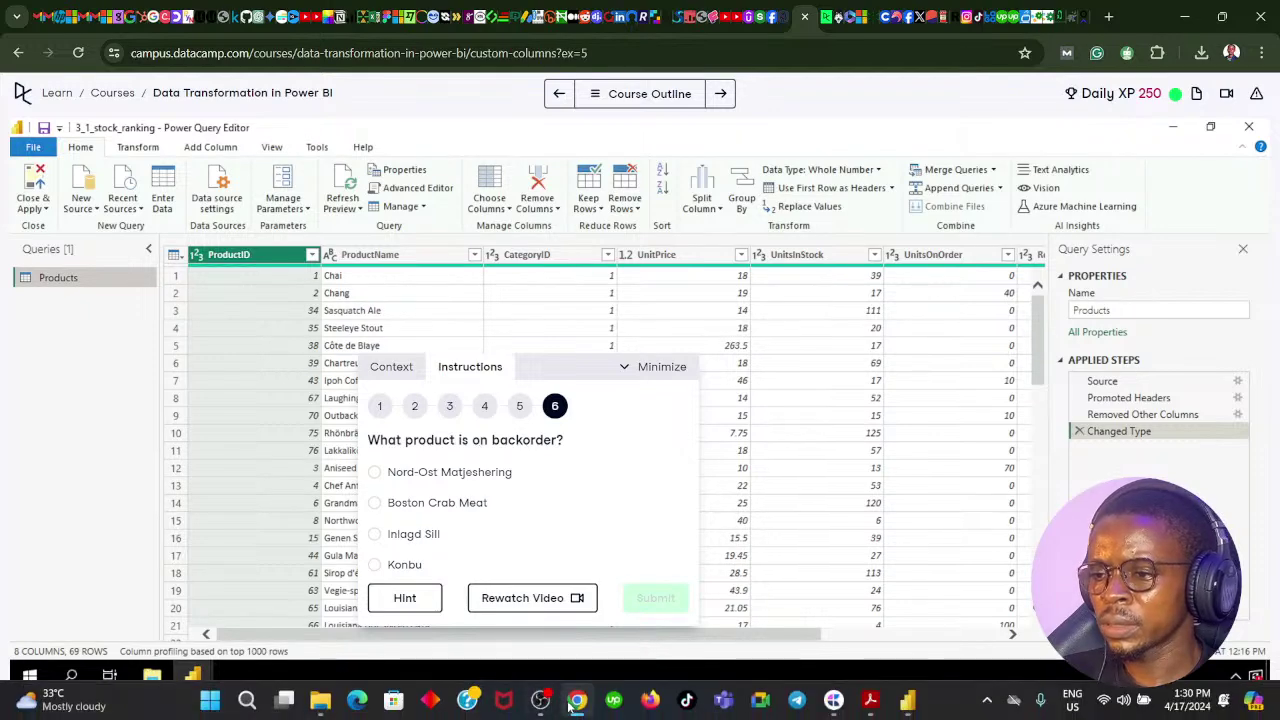
{"action": "left_click", "coordinate": [577, 702]}
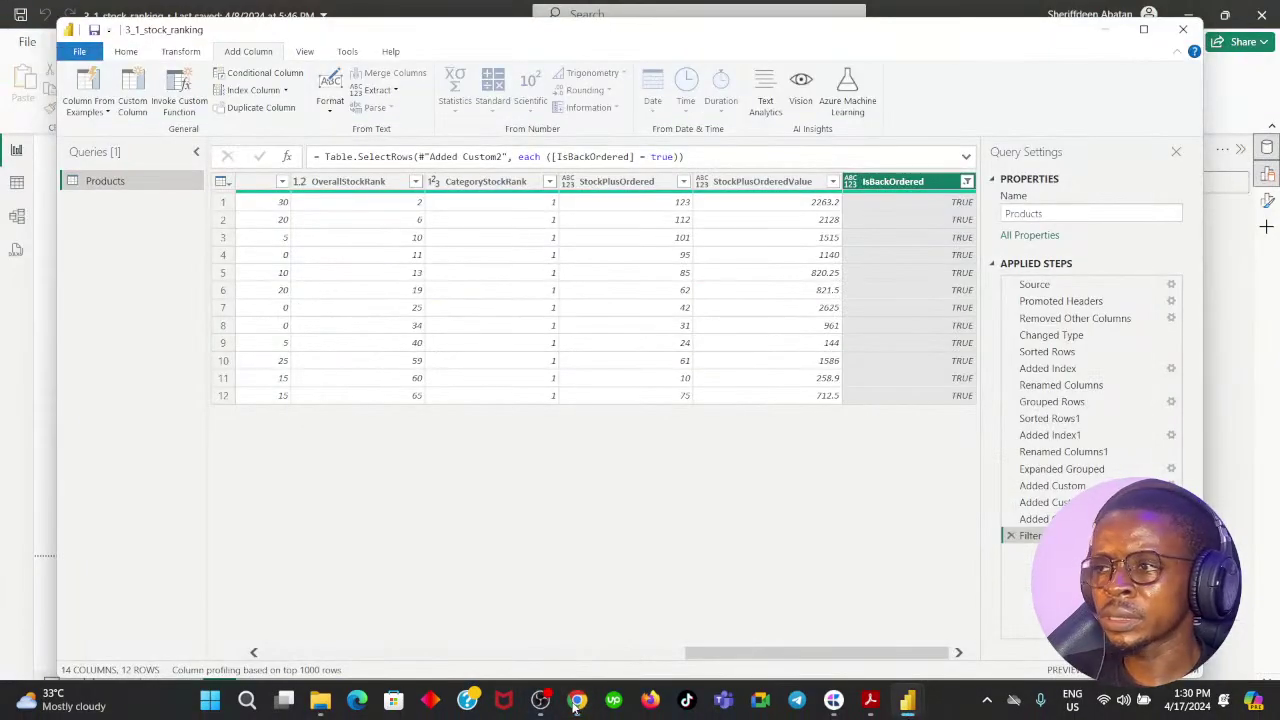
{"action": "left_click_drag", "start_coordinate": [792, 652], "coordinate": [370, 650]}
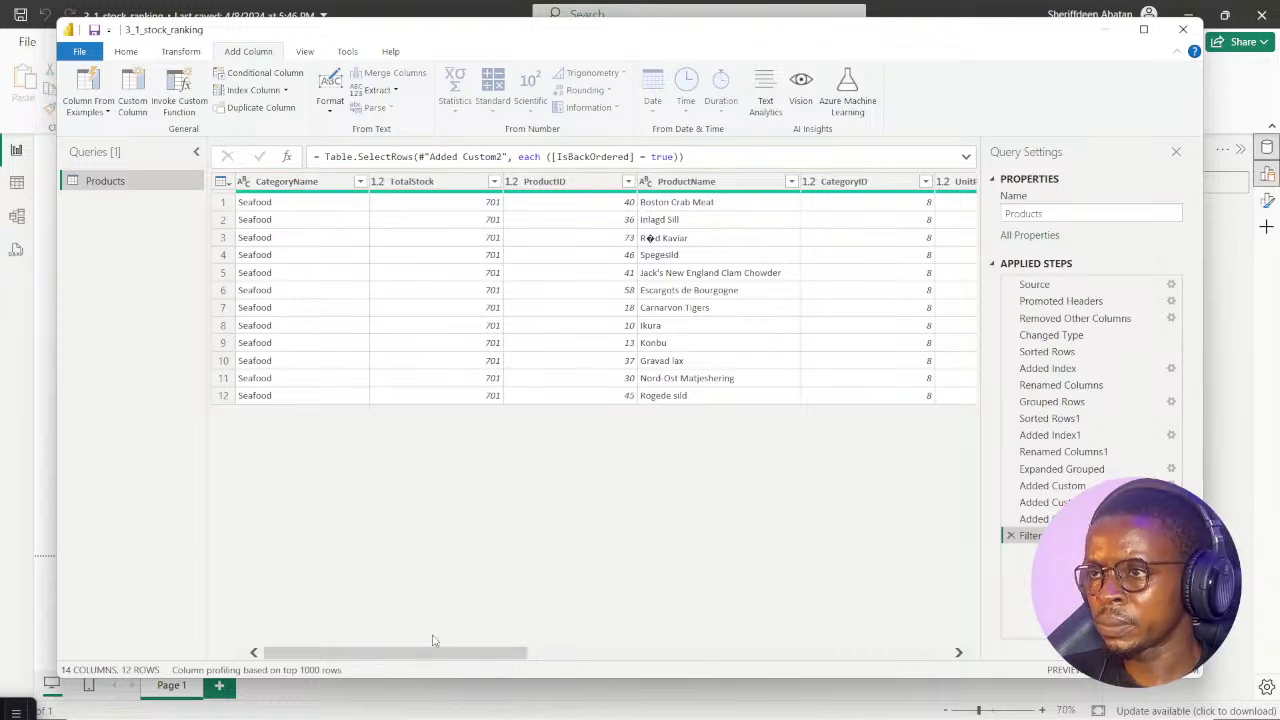
{"action": "left_click_drag", "start_coordinate": [382, 657], "coordinate": [455, 660]}
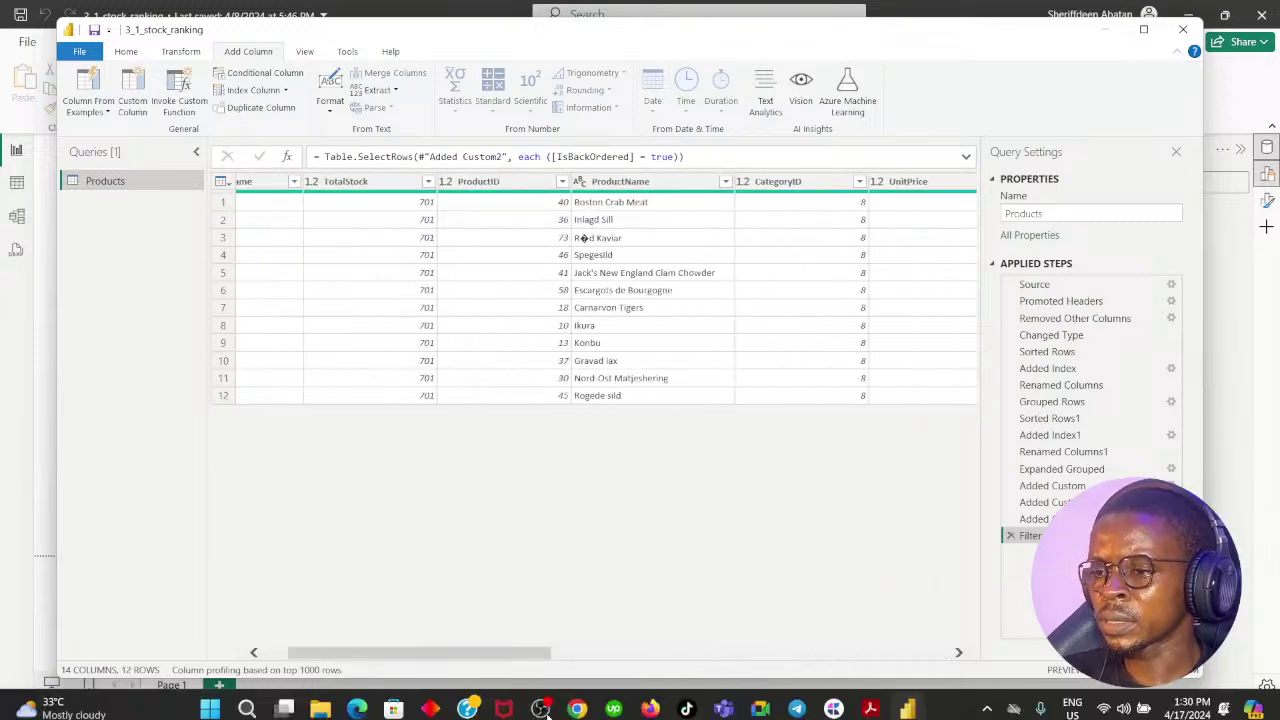
Submit Boston Crab Meat as the answer to DataCamp's backorder question, read the feedback, and go back to the question
{"action": "left_click", "coordinate": [577, 704]}
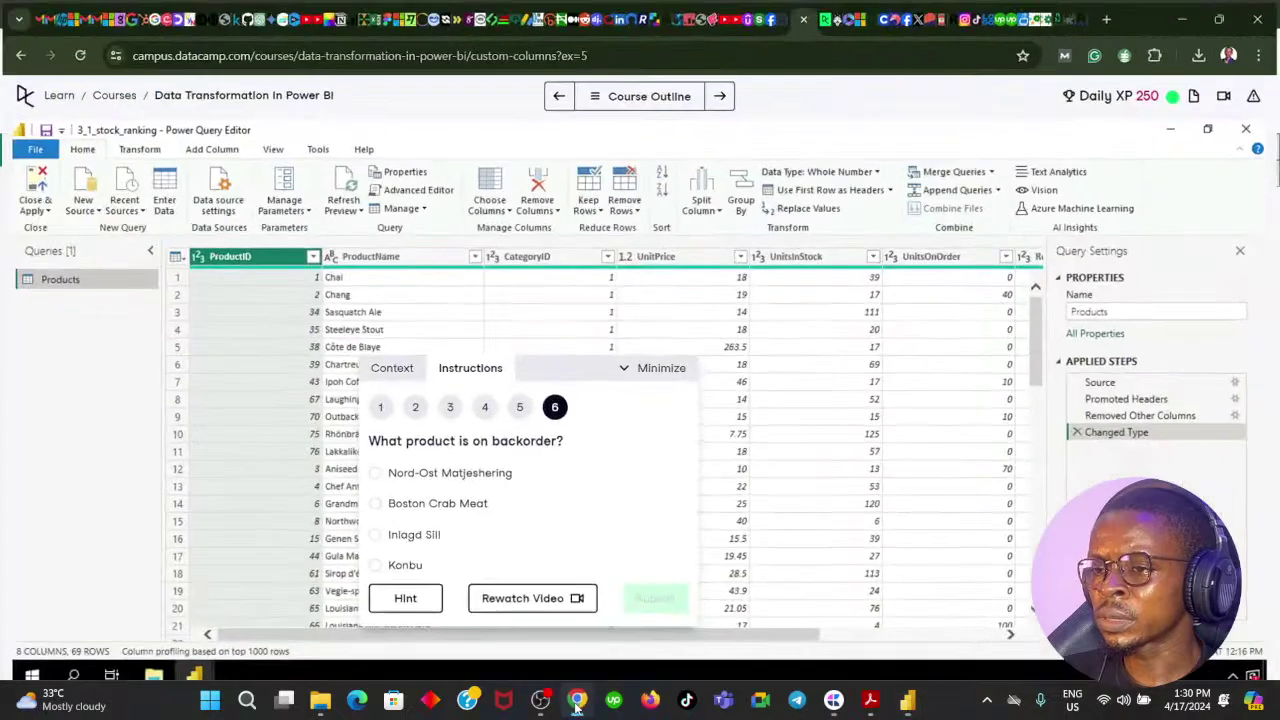
{"action": "left_click", "coordinate": [376, 503]}
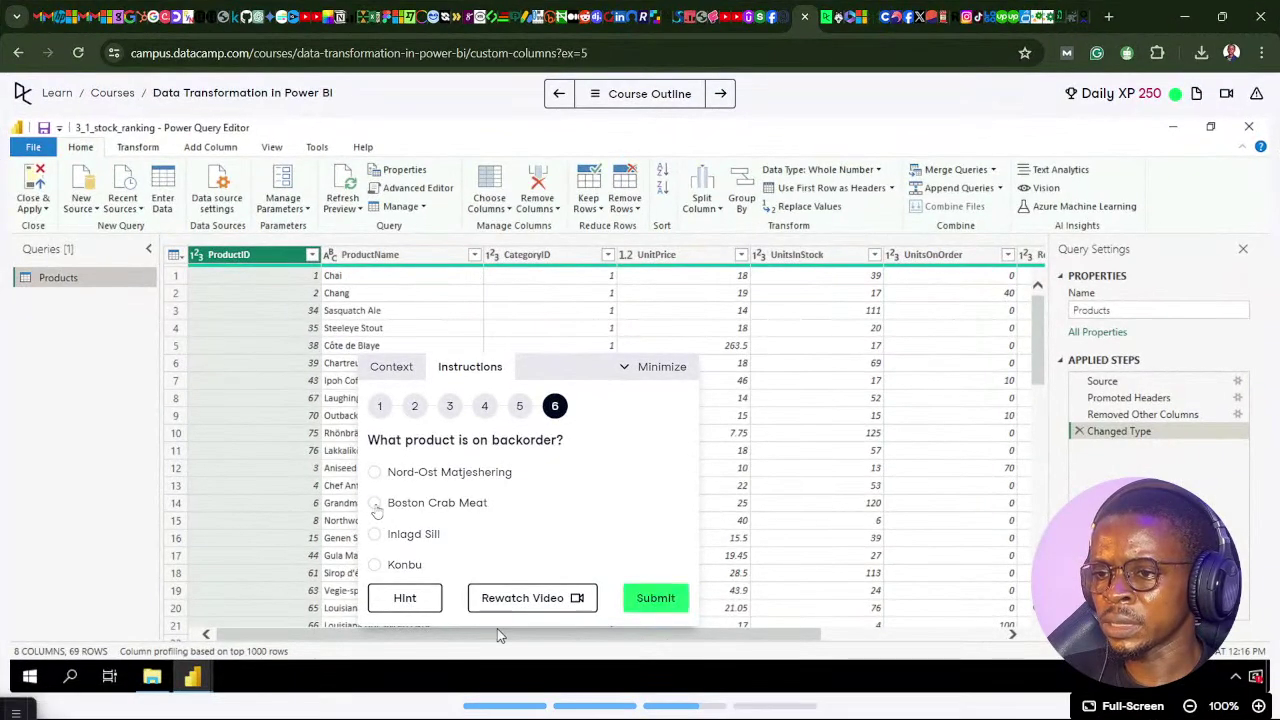
{"action": "left_click", "coordinate": [636, 600]}
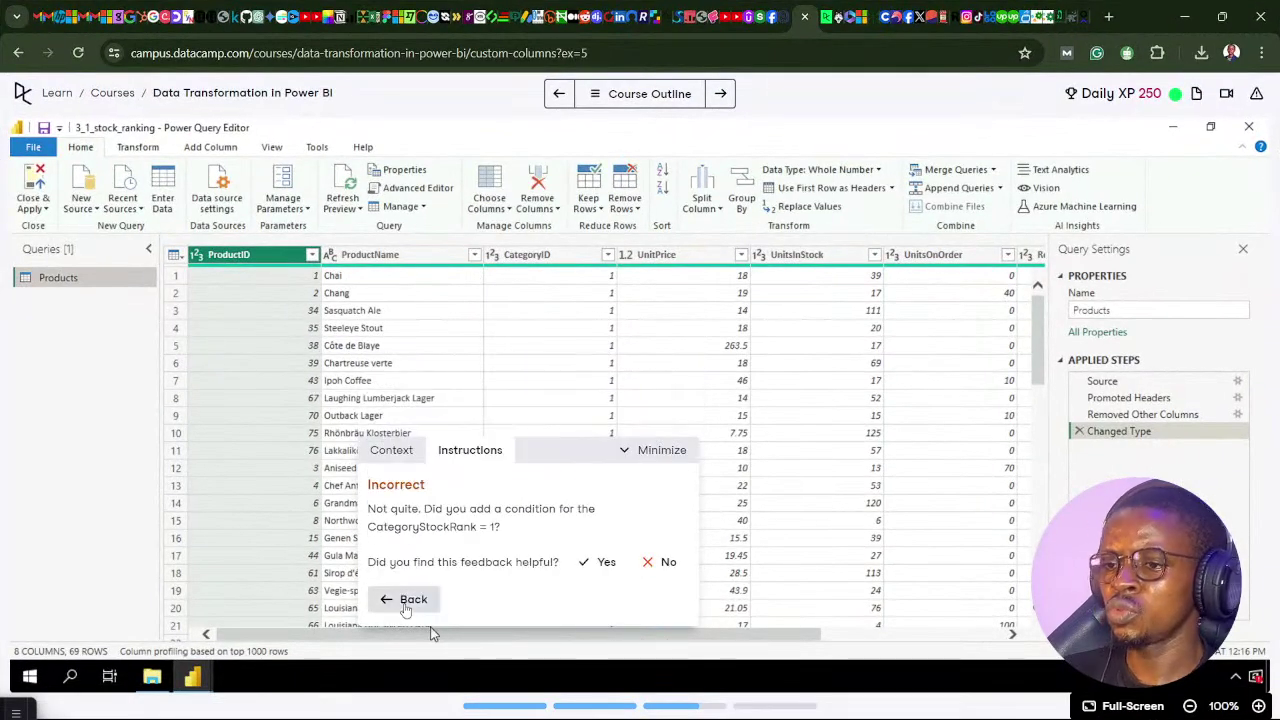
{"action": "left_click", "coordinate": [410, 600]}
{"action": "left_click", "coordinate": [638, 606]}
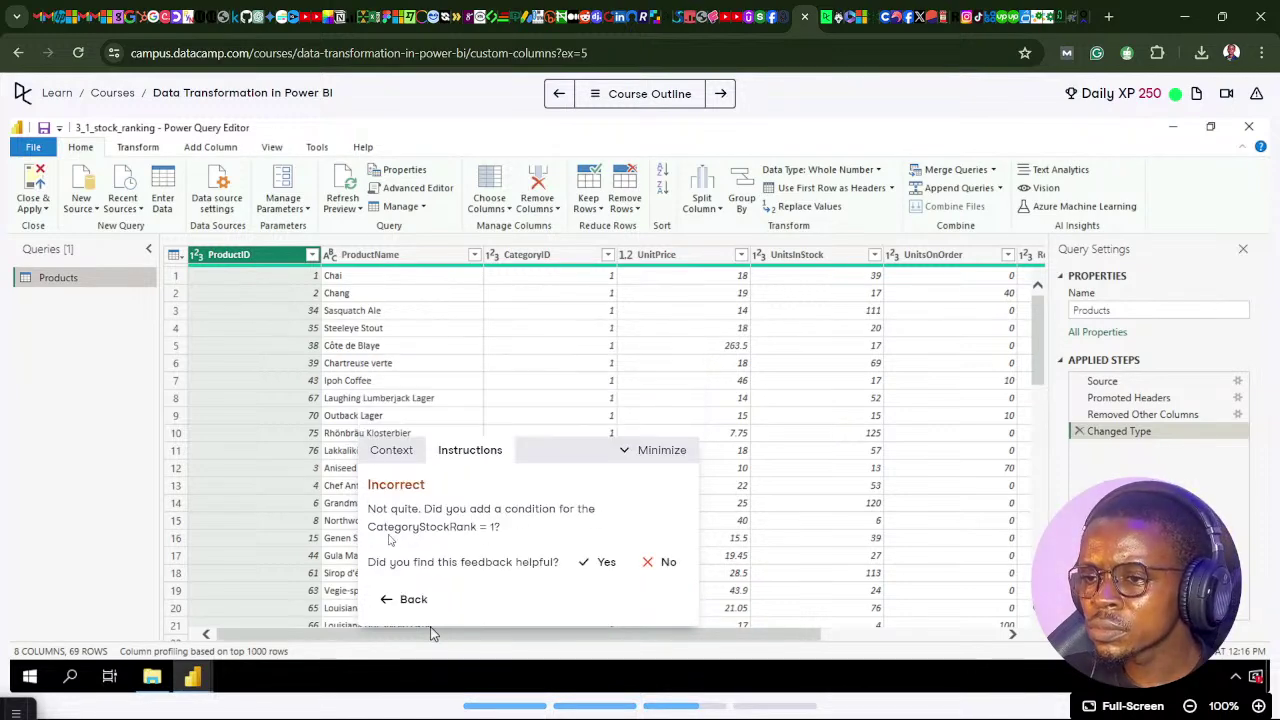
{"action": "left_click", "coordinate": [408, 600]}
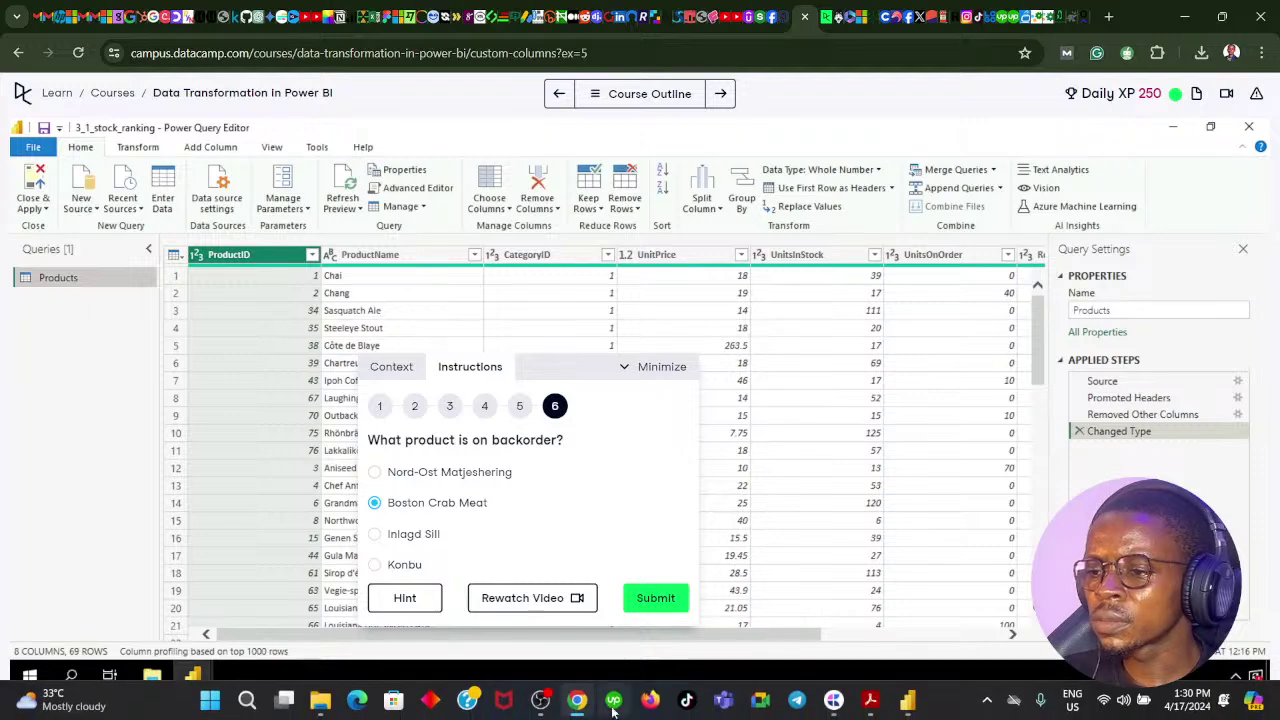
Examine the filtered product rows in the local Power Query editor, and reread DataCamp instructions 5 and 4 in the browser
{"action": "left_click", "coordinate": [574, 706]}
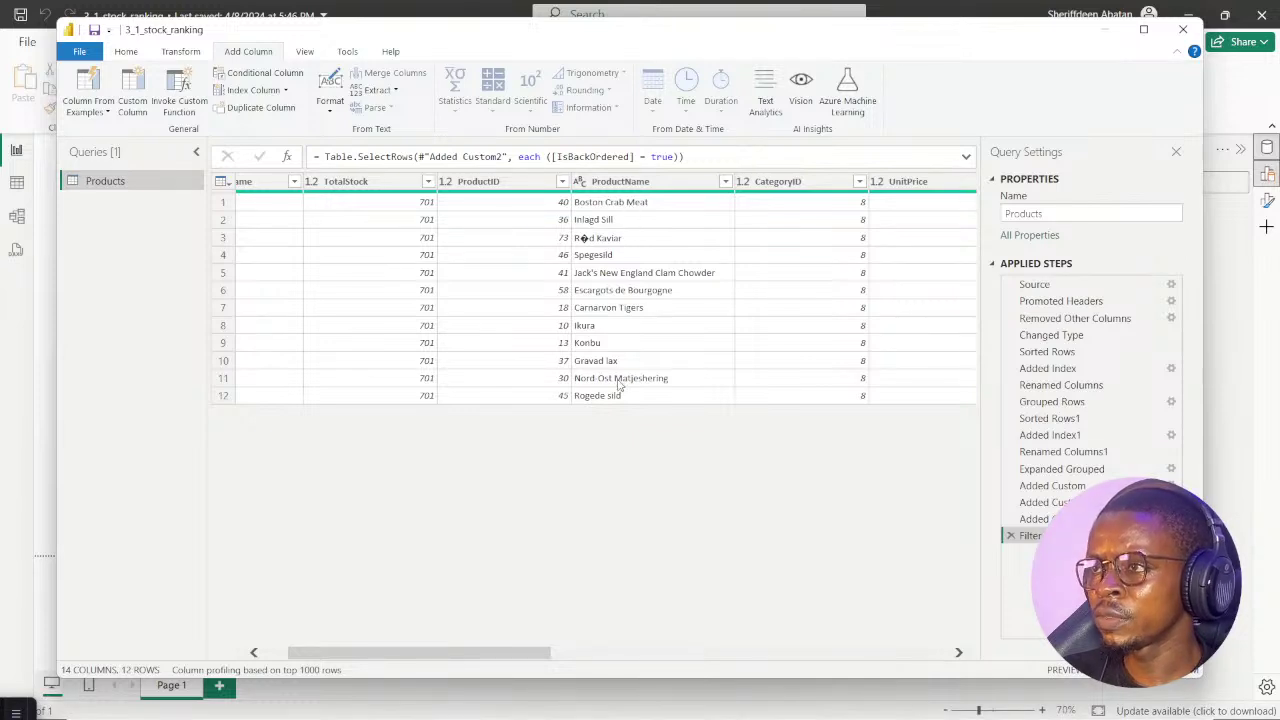
{"action": "left_click_drag", "start_coordinate": [434, 655], "coordinate": [563, 710]}
{"action": "left_click", "coordinate": [577, 702]}
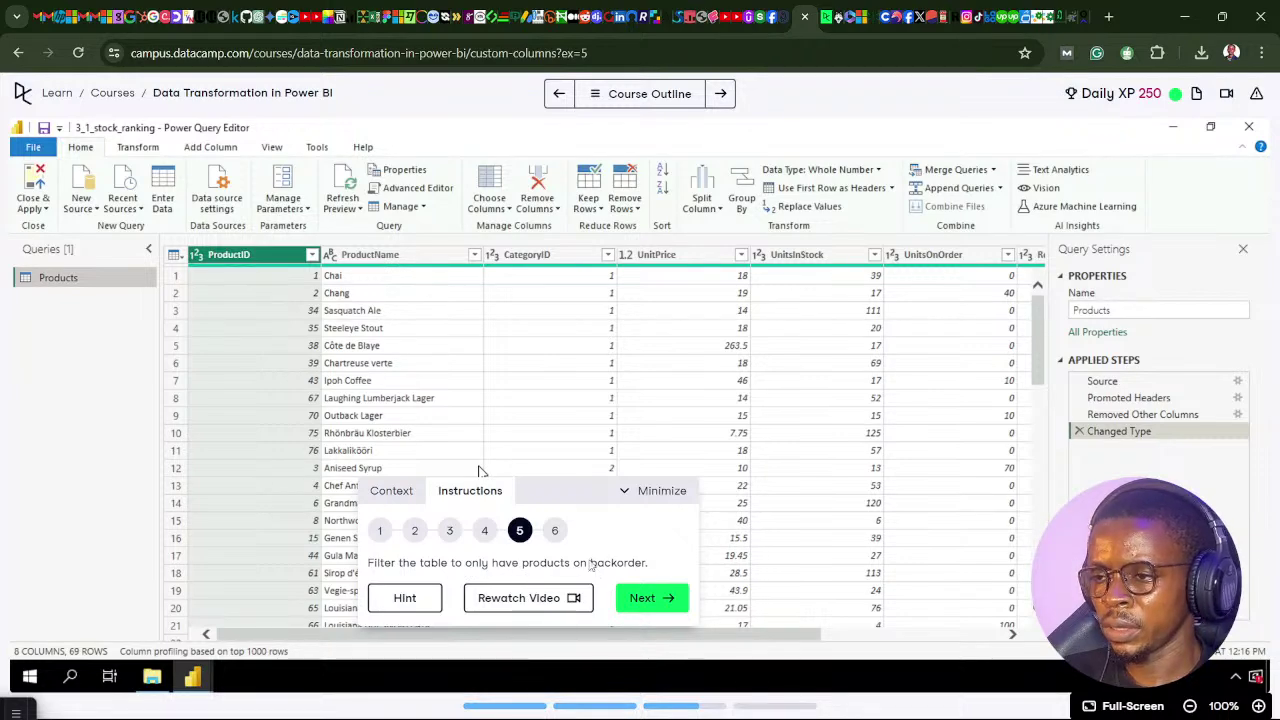
{"action": "left_click", "coordinate": [577, 711]}
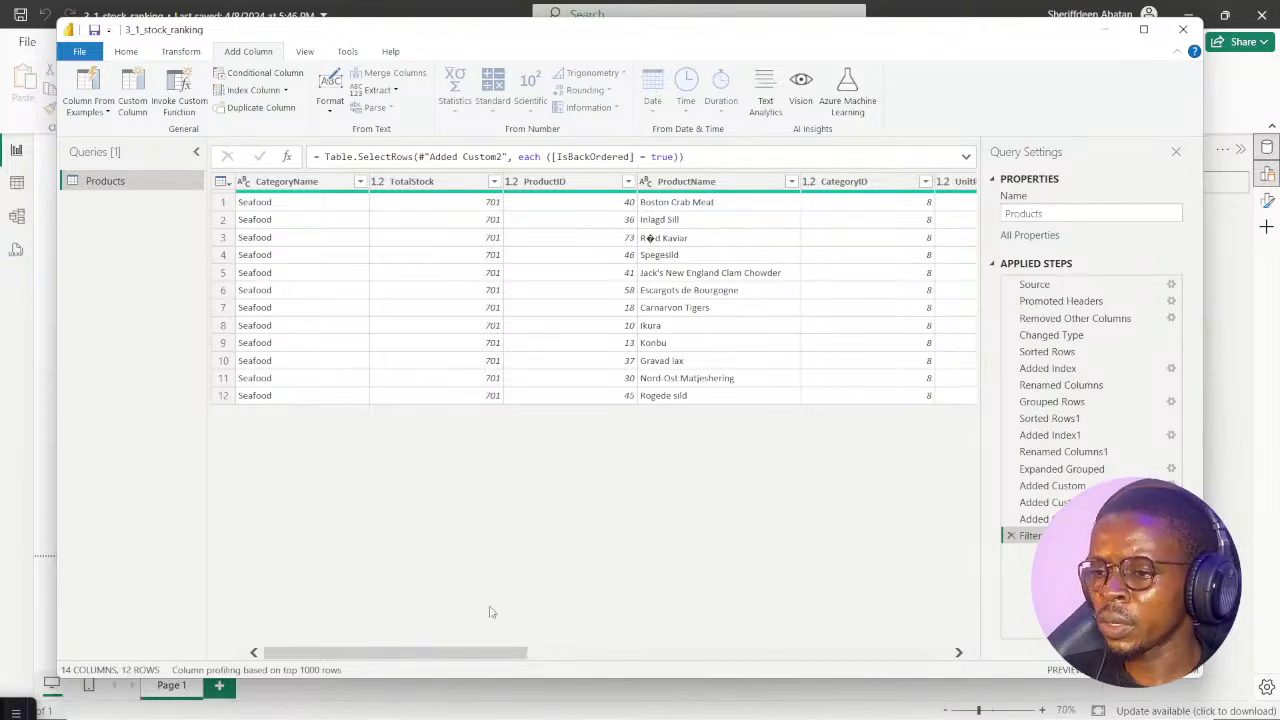
{"action": "left_click", "coordinate": [577, 711]}
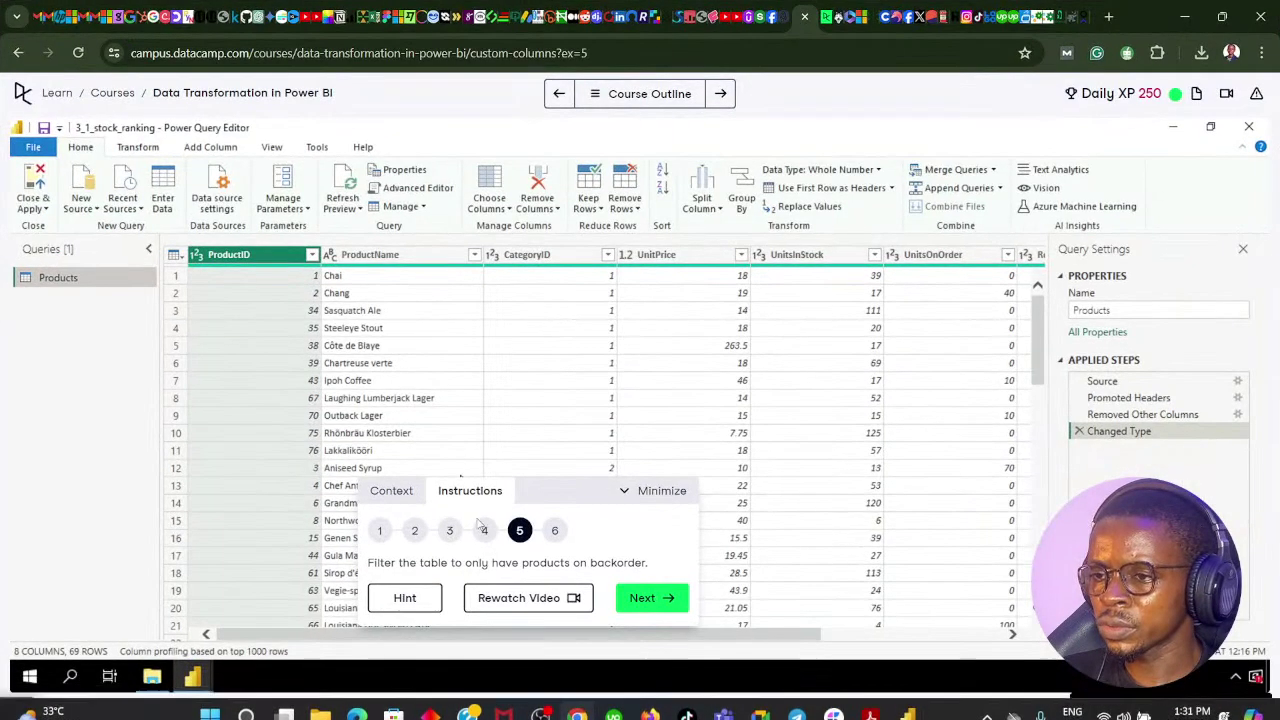
{"action": "left_click", "coordinate": [484, 531]}
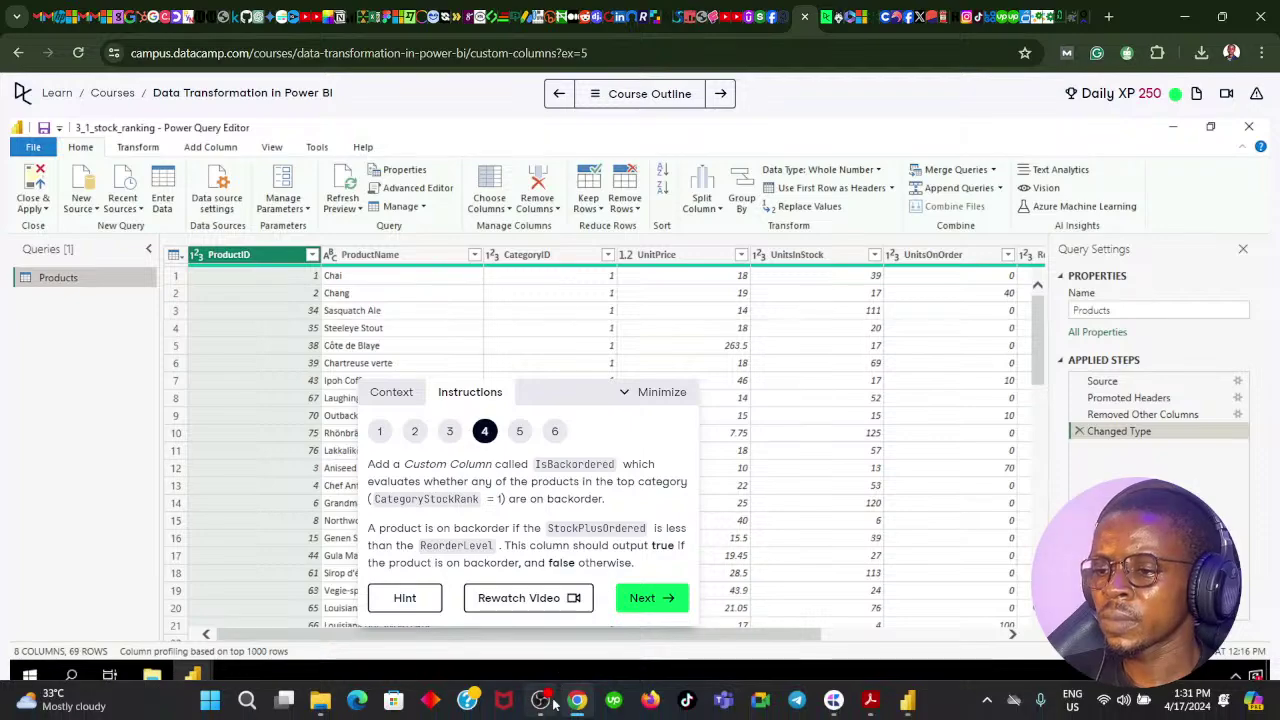
Return to the local Power Query editor, remove the row filter from the Products query's applied steps, and show the IsBackOrdered column
{"action": "left_click", "coordinate": [578, 708]}
{"action": "left_click", "coordinate": [578, 708]}
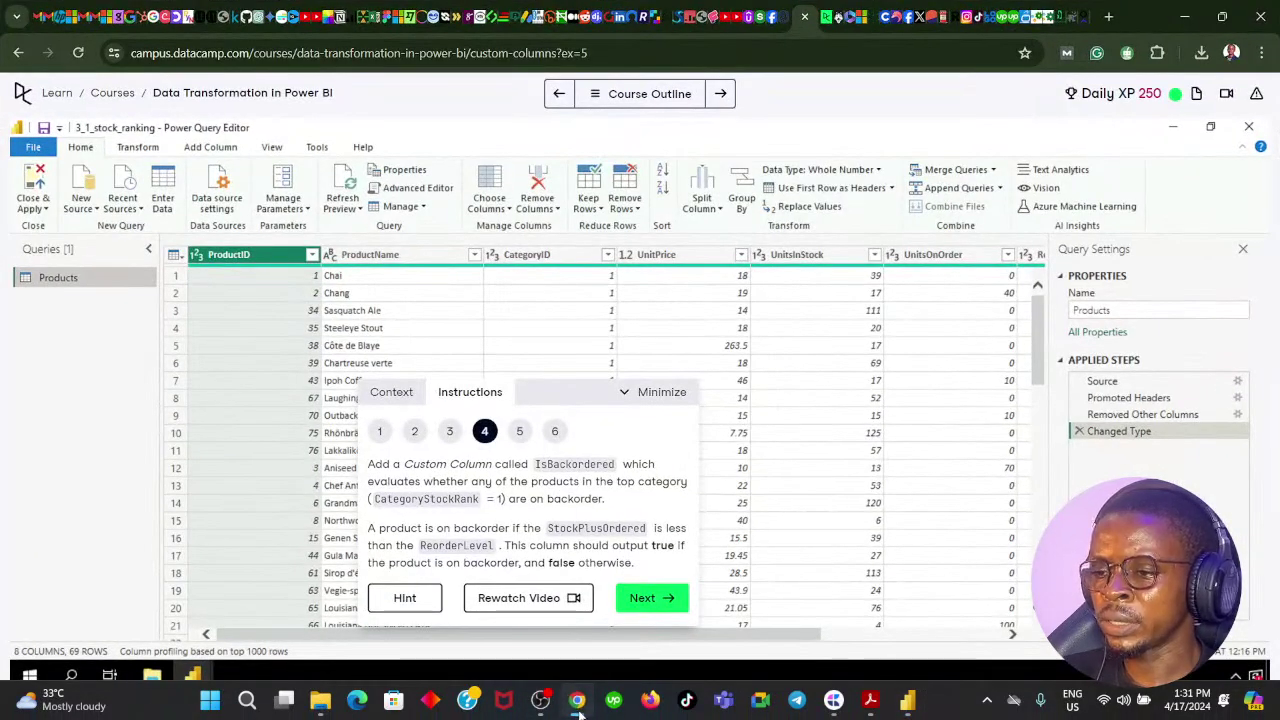
{"action": "left_click", "coordinate": [578, 708]}
{"action": "left_click", "coordinate": [1011, 537]}
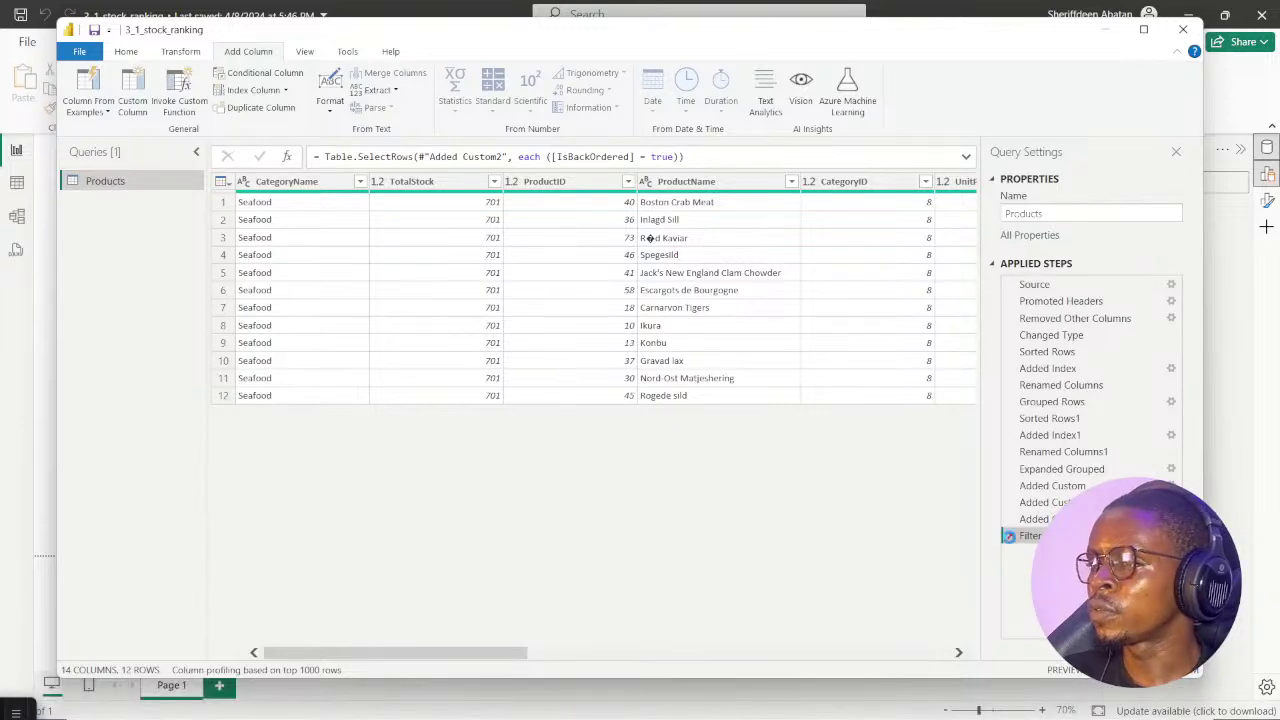
{"action": "left_click_drag", "start_coordinate": [450, 657], "coordinate": [850, 657]}
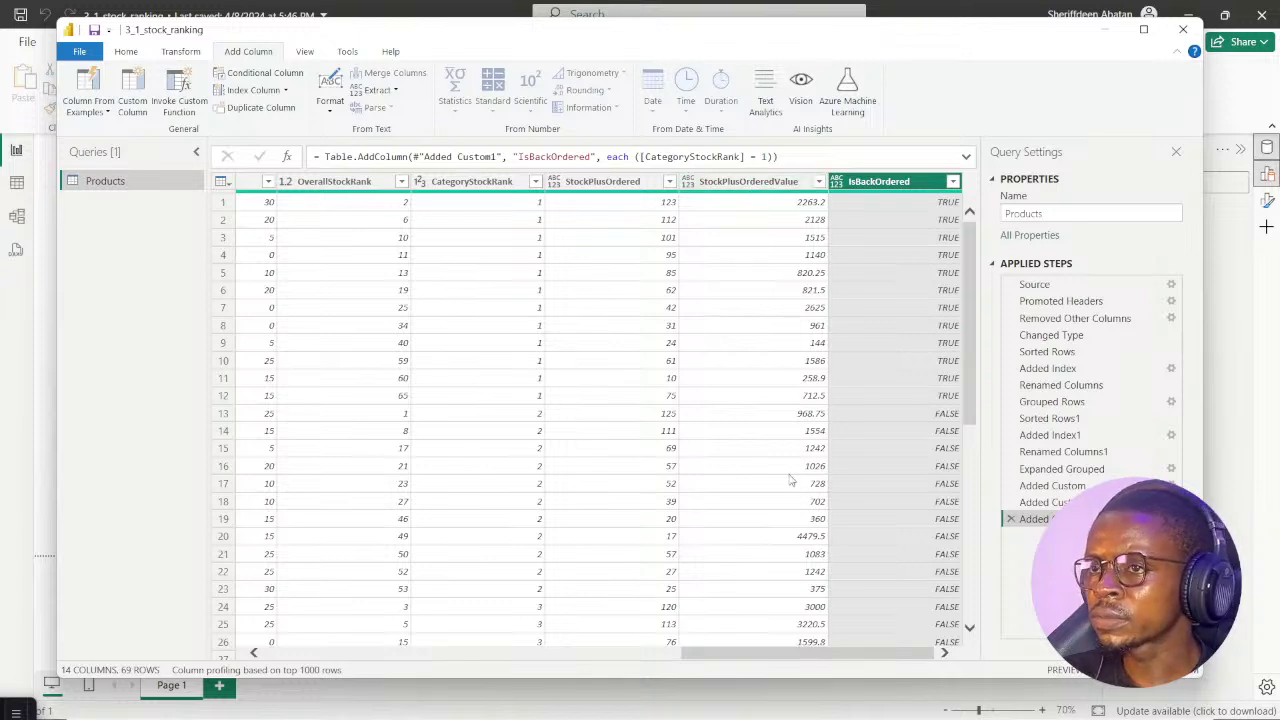
Edit the StockPlusOrderedValue custom column formula in the Products query to [StockPlusOrdered] + [UnitPrice]
{"action": "left_click_drag", "start_coordinate": [810, 655], "coordinate": [762, 660]}
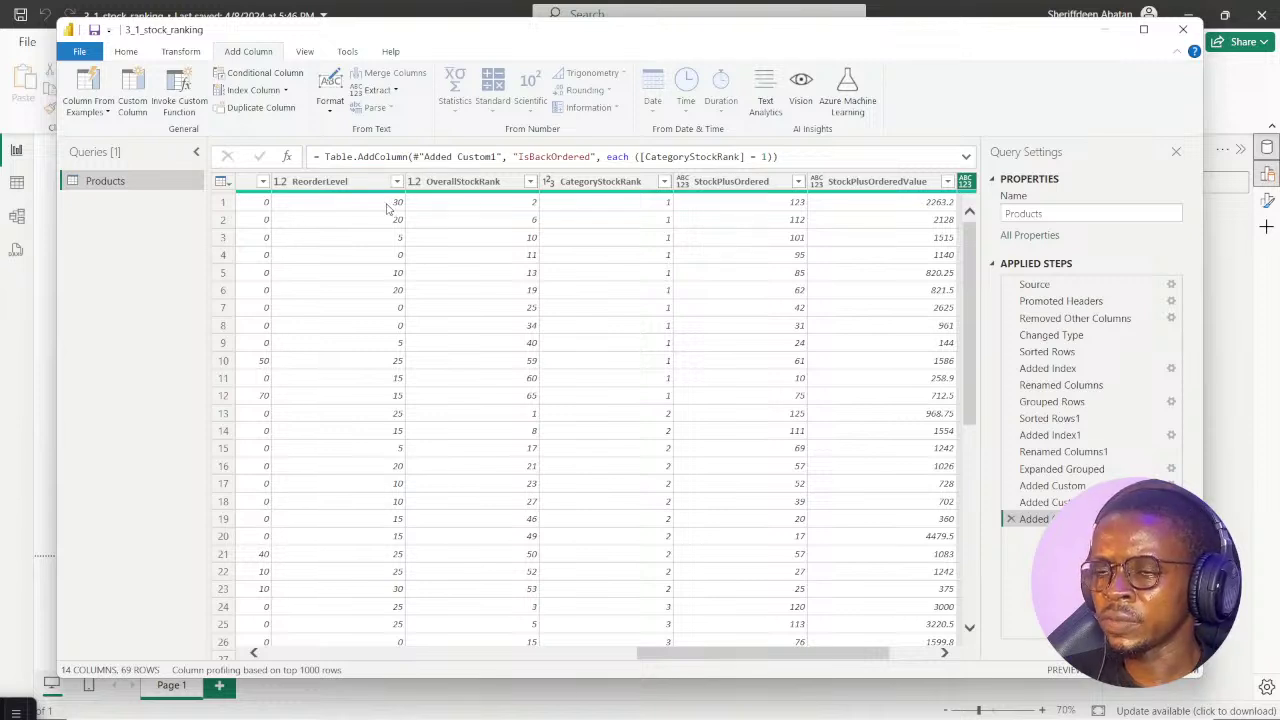
{"action": "left_click_drag", "start_coordinate": [741, 656], "coordinate": [785, 656]}
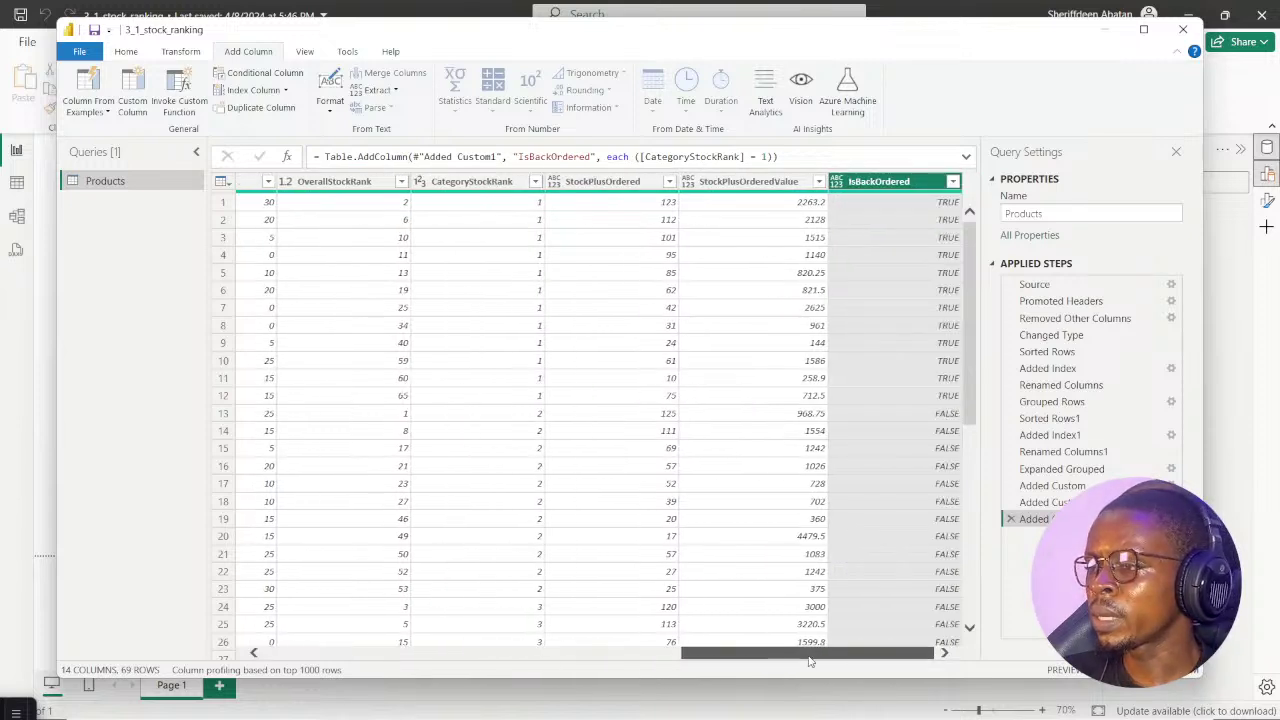
{"action": "left_click", "coordinate": [743, 183]}
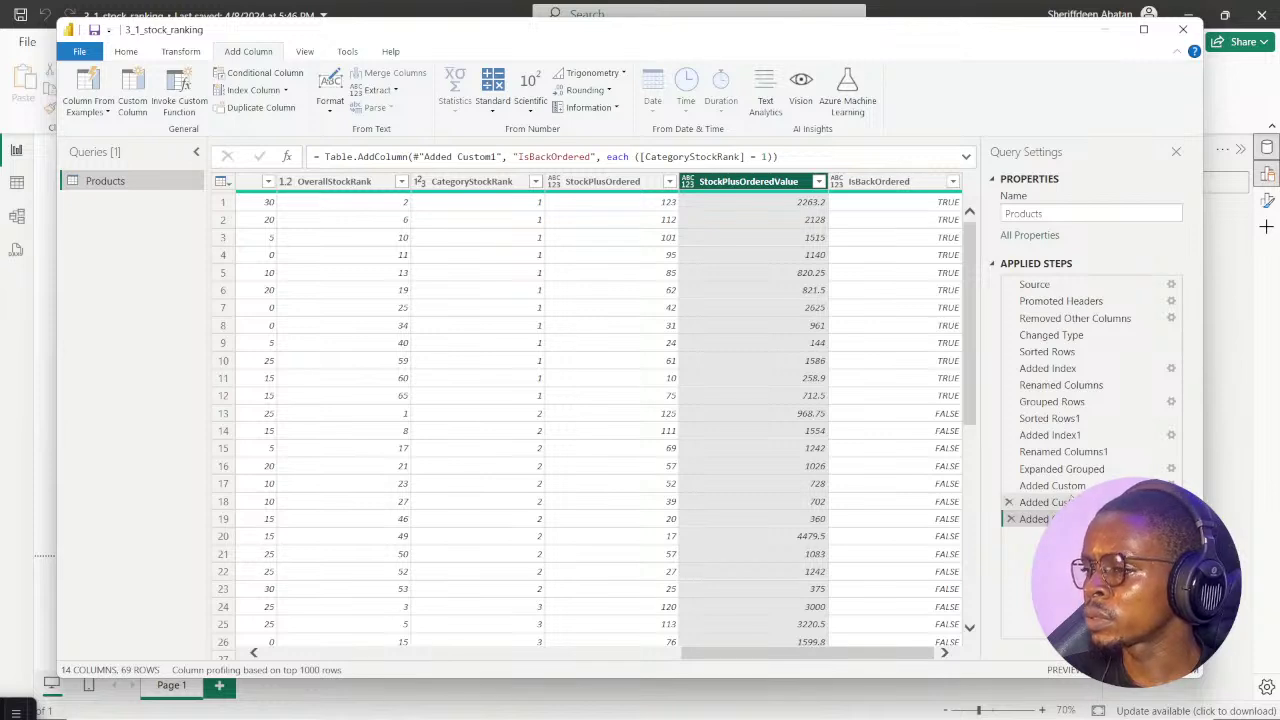
{"action": "left_click", "coordinate": [1045, 502]}
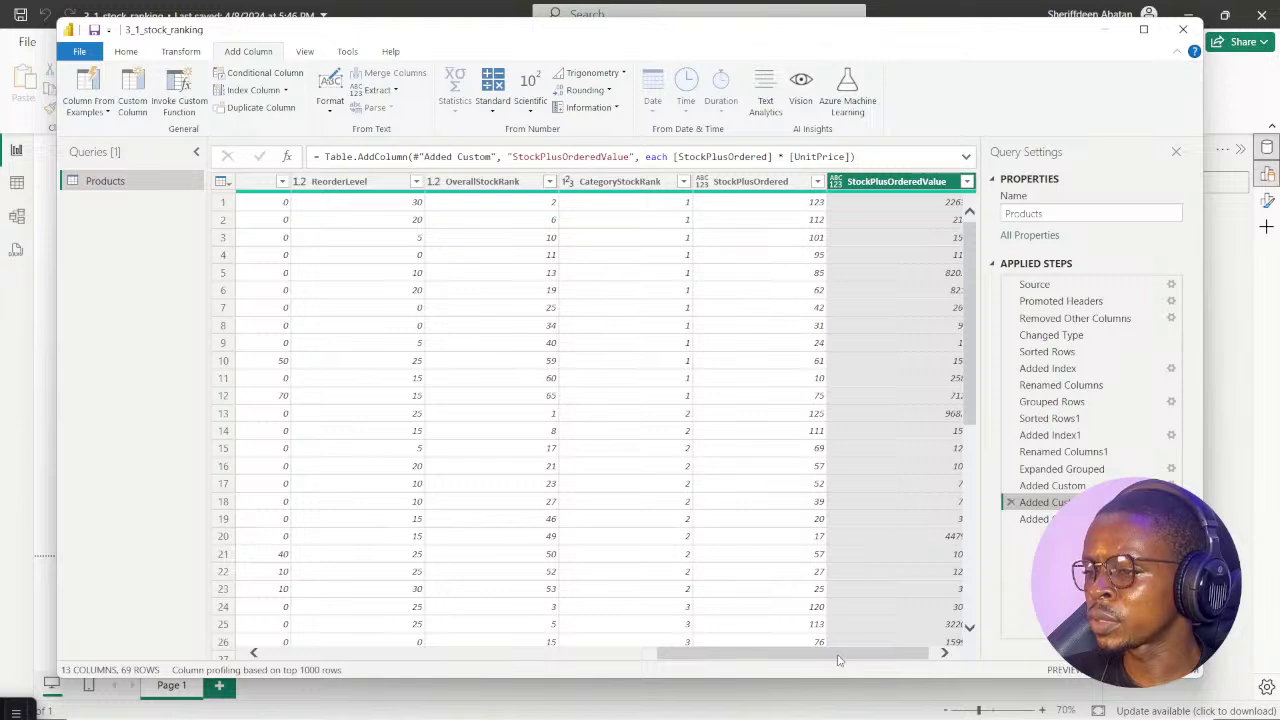
{"action": "left_click_drag", "start_coordinate": [841, 655], "coordinate": [847, 655]}
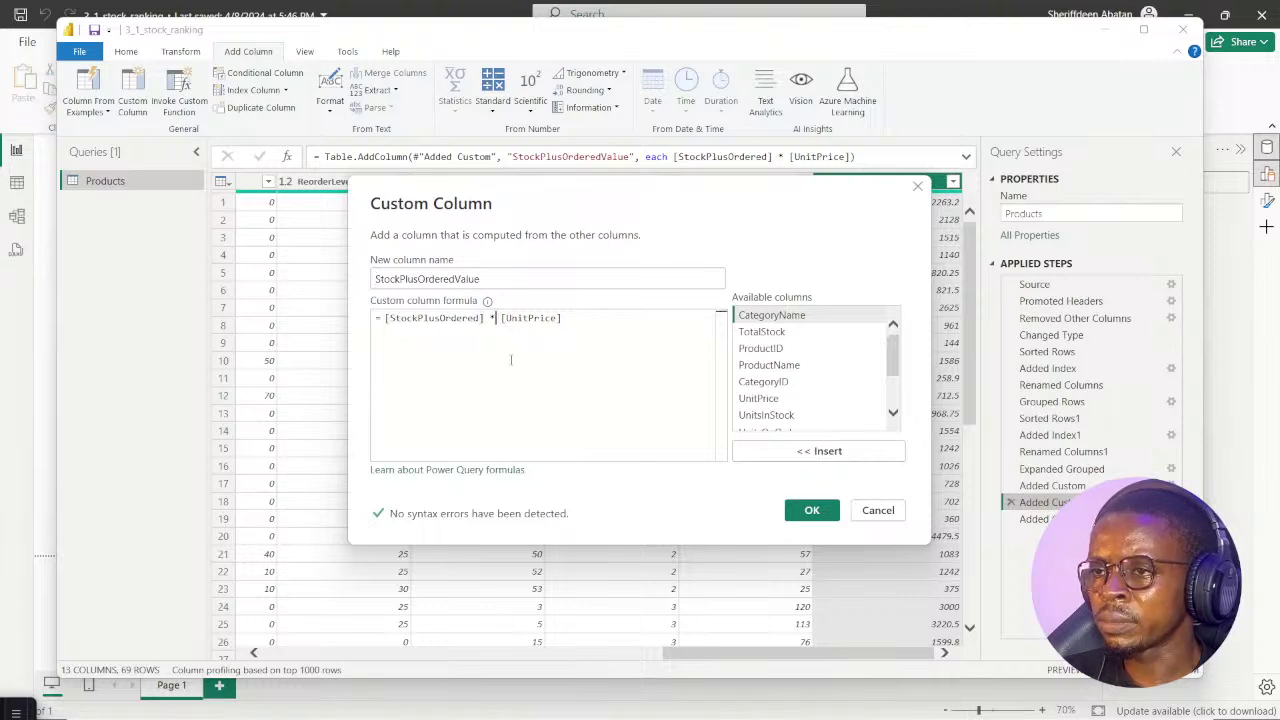
{"action": "key", "text": "BackSpace"}
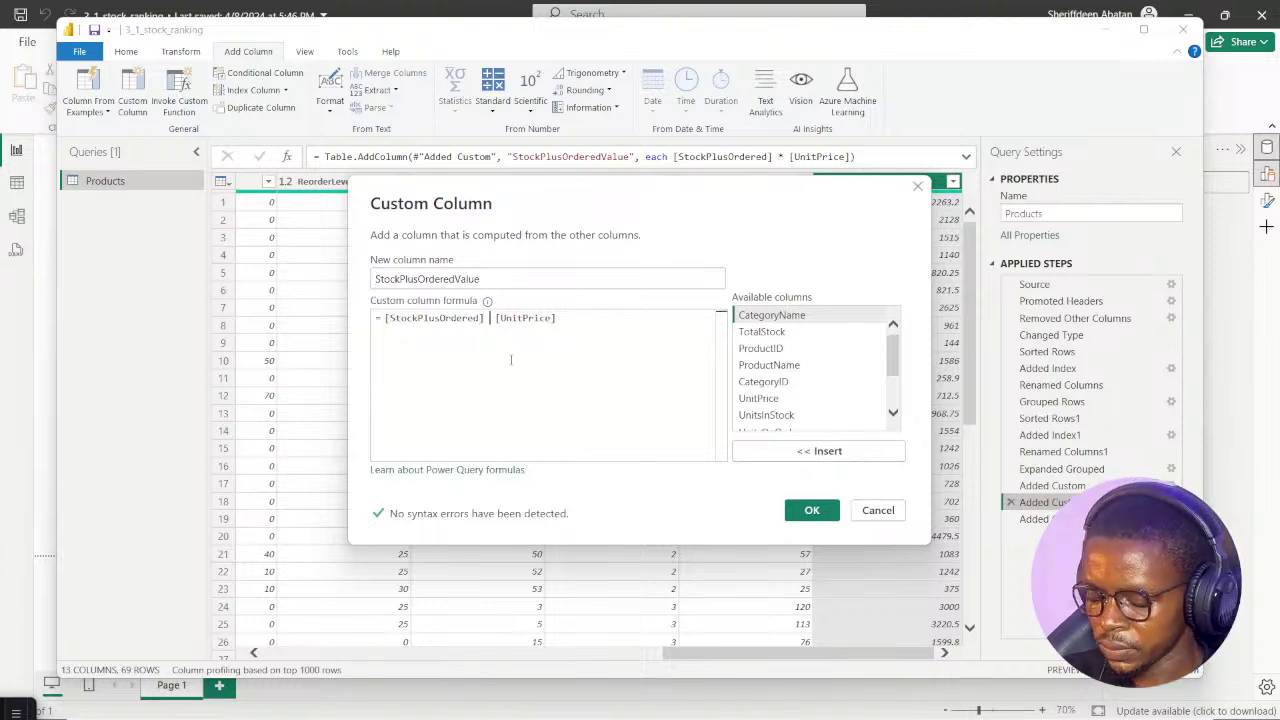
{"action": "type", "text": "+"}
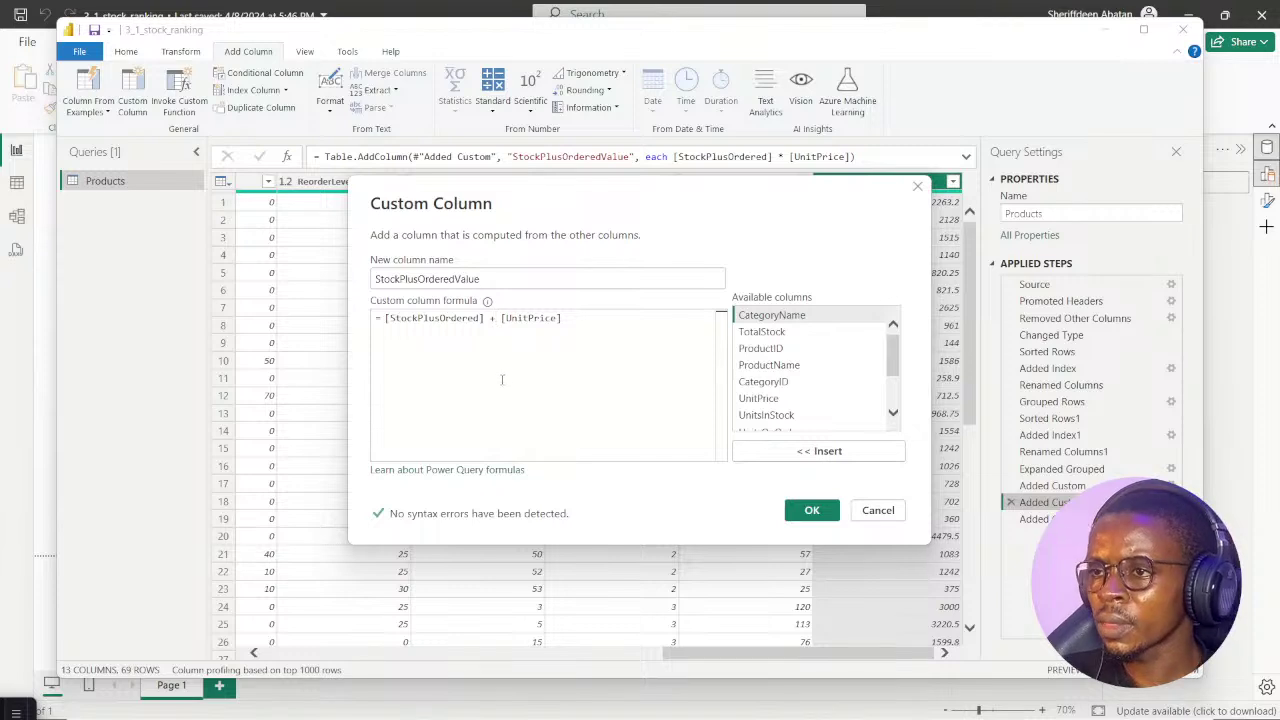
Apply the formula [StockPlusOrdered] + [UnitPrice] to the StockPlusOrderedValue custom column and return to the query's last applied step
{"action": "left_click", "coordinate": [808, 510]}
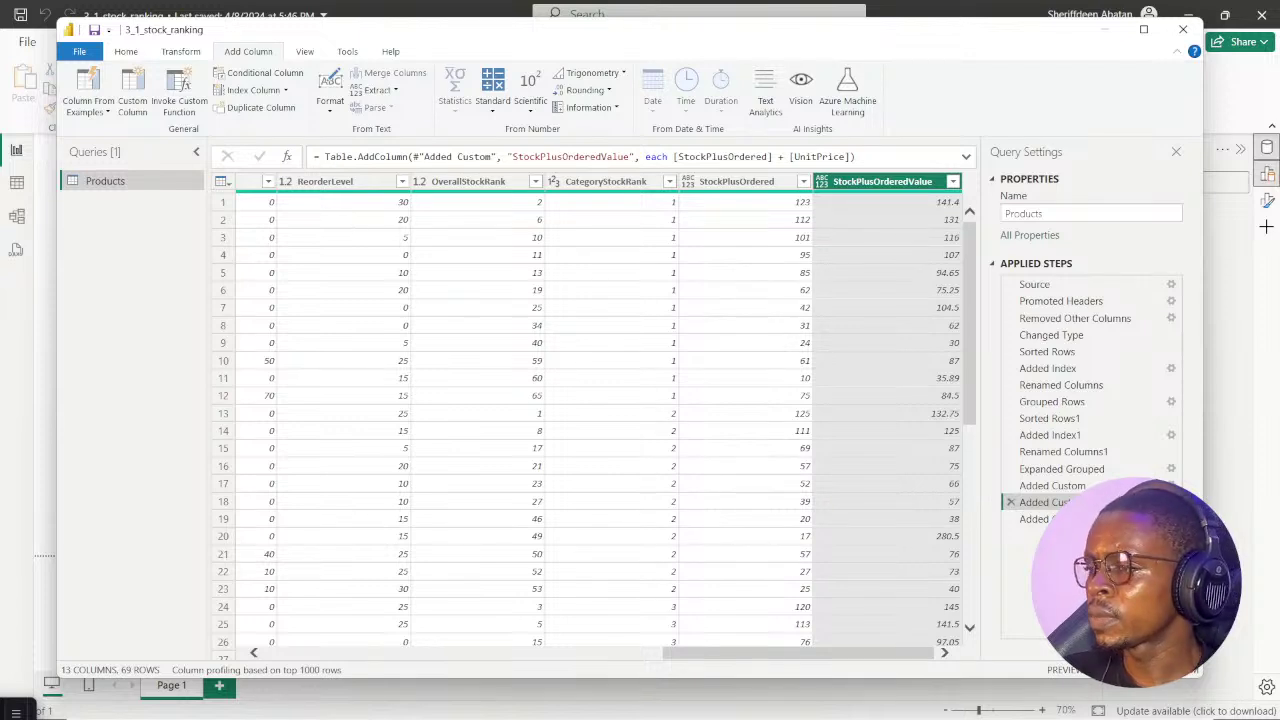
{"action": "left_click", "coordinate": [1040, 519]}
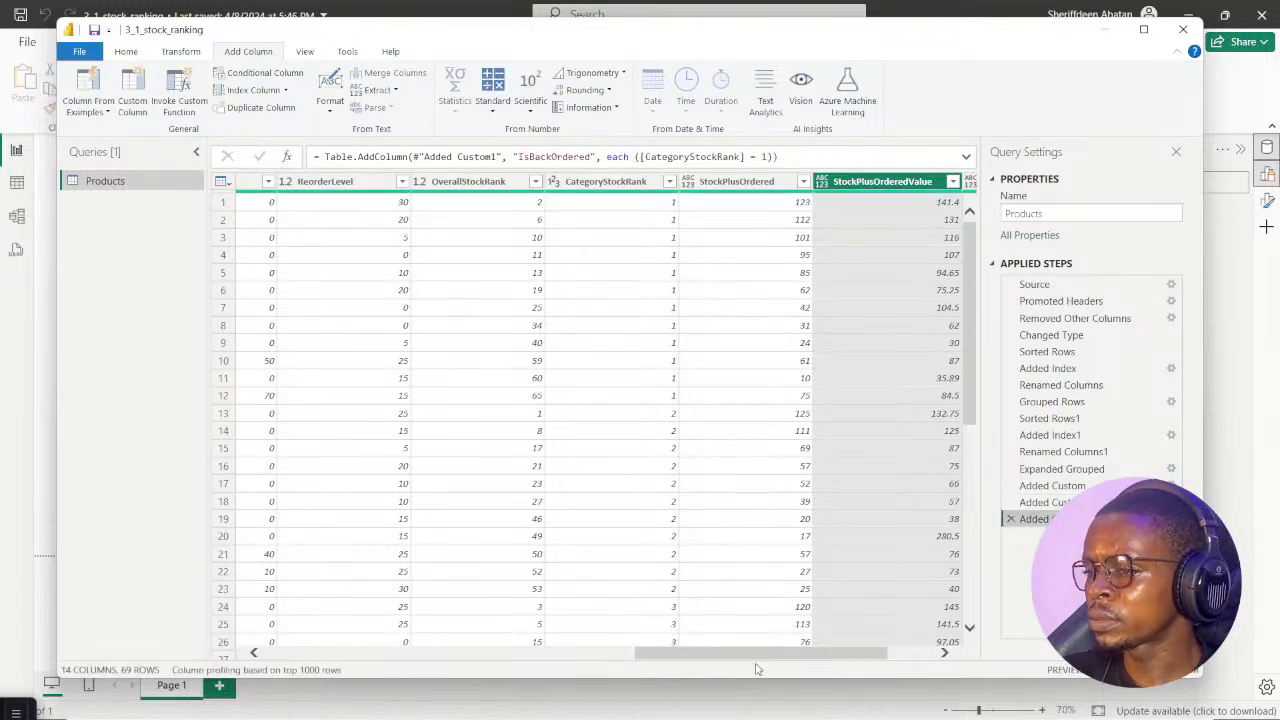
Filter the IsBackOrdered column to keep only the TRUE rows
{"action": "left_click_drag", "start_coordinate": [765, 652], "coordinate": [811, 652]}
{"action": "scroll", "coordinate": [920, 421], "scroll_direction": "down", "scroll_amount": 3}
{"action": "scroll", "coordinate": [920, 421], "scroll_direction": "up", "scroll_amount": 3}
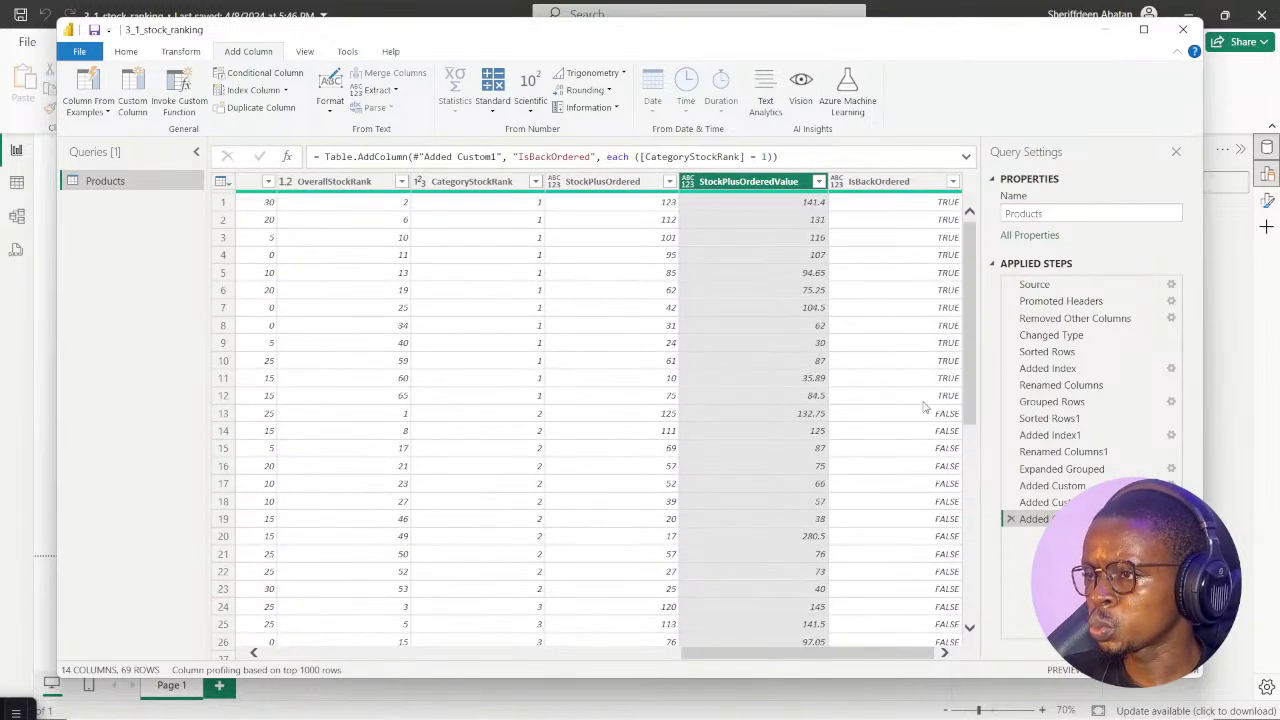
{"action": "left_click", "coordinate": [953, 182]}
{"action": "left_click", "coordinate": [717, 358]}
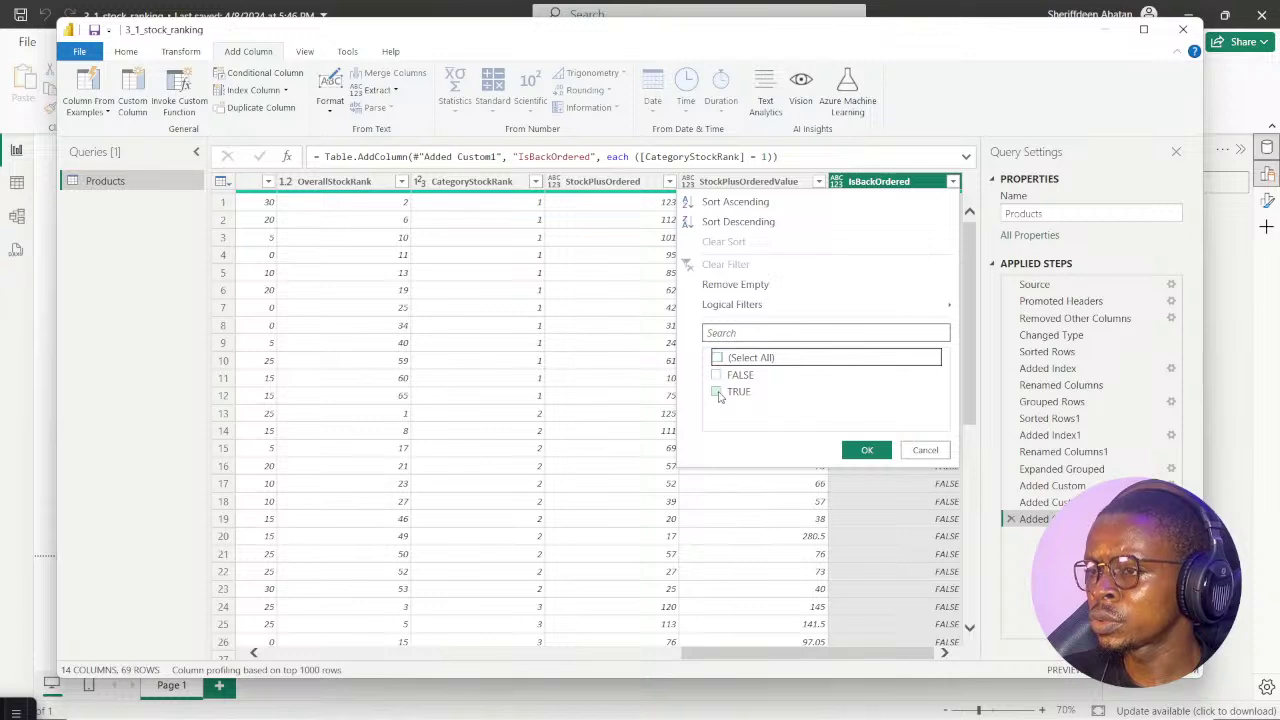
{"action": "left_click", "coordinate": [717, 392]}
{"action": "left_click", "coordinate": [864, 450]}
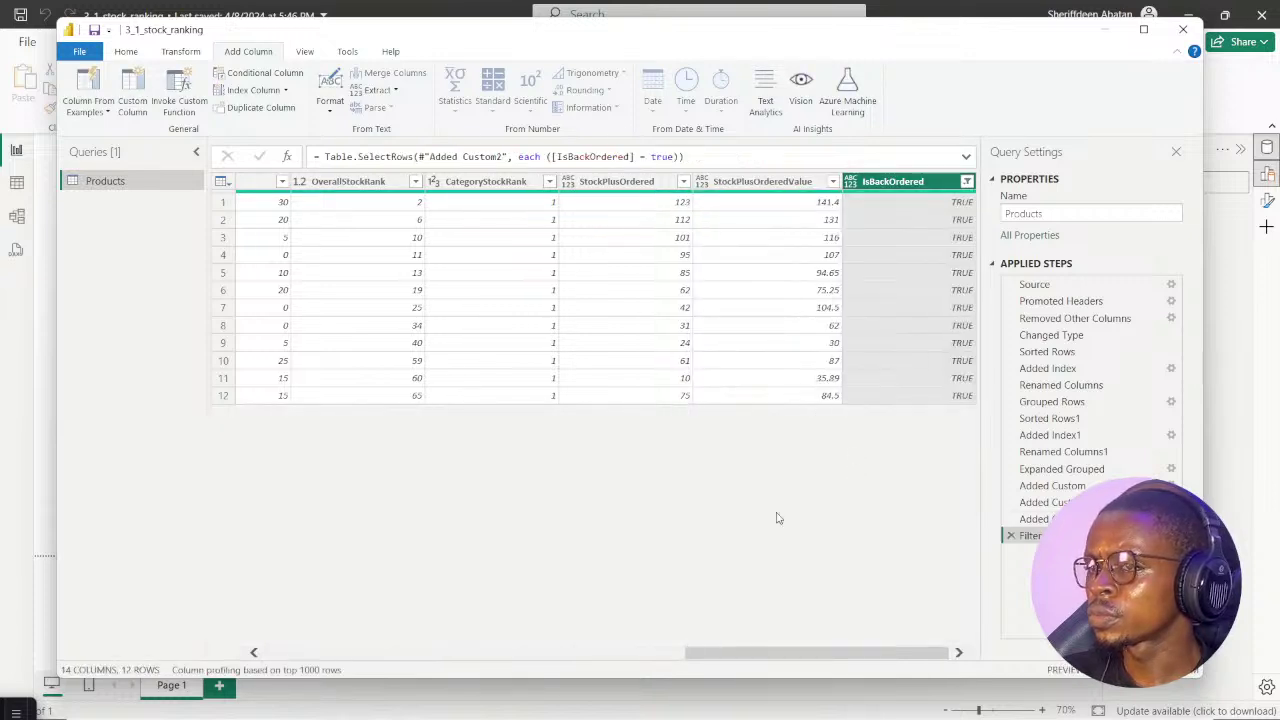
Bring up the filtered product names, then switch to the DataCamp exercise in Chrome and advance to the question about the backordered product
{"action": "left_click_drag", "start_coordinate": [760, 660], "coordinate": [362, 666]}
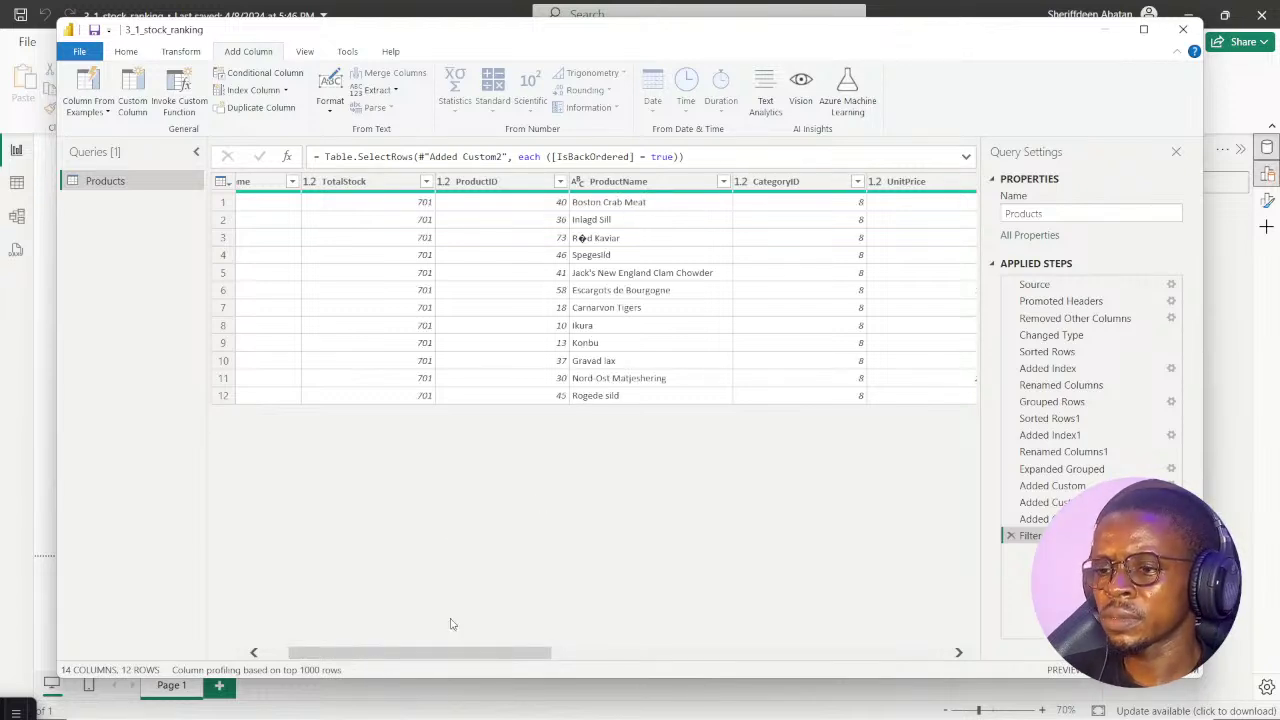
{"action": "left_click_drag", "start_coordinate": [458, 650], "coordinate": [490, 658]}
{"action": "mouse_move", "coordinate": [540, 712]}
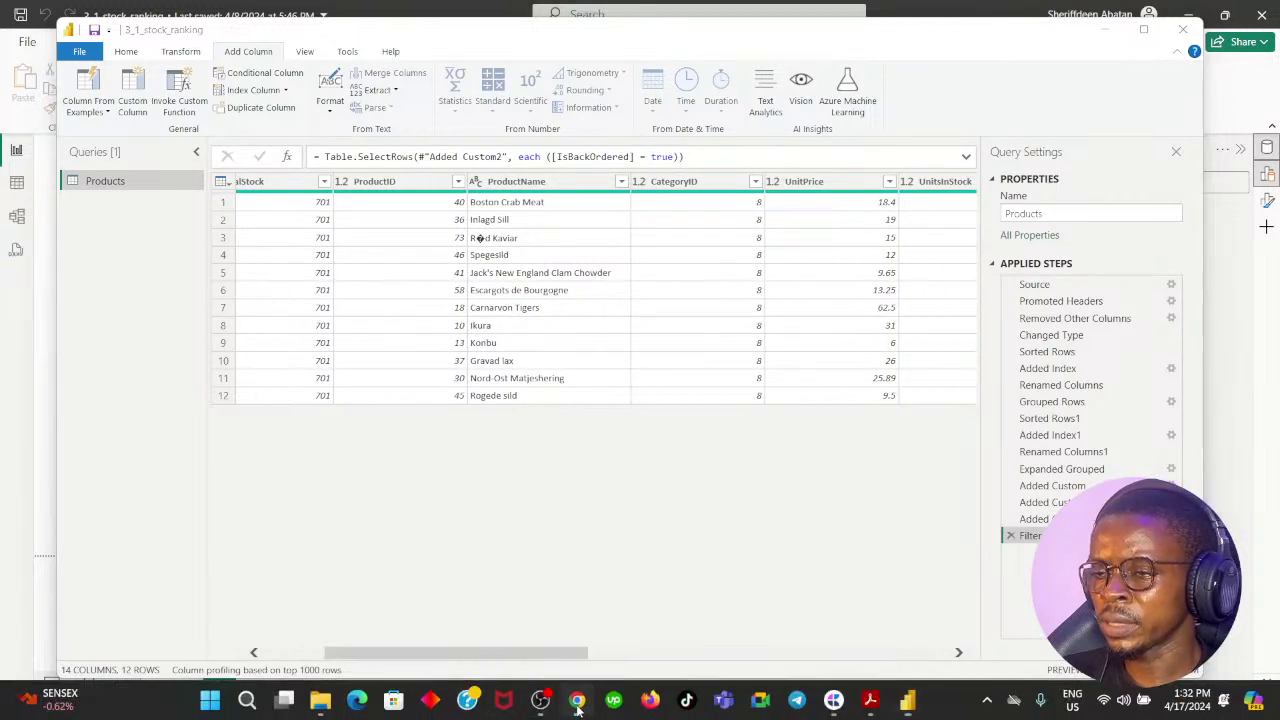
{"action": "left_click", "coordinate": [577, 700]}
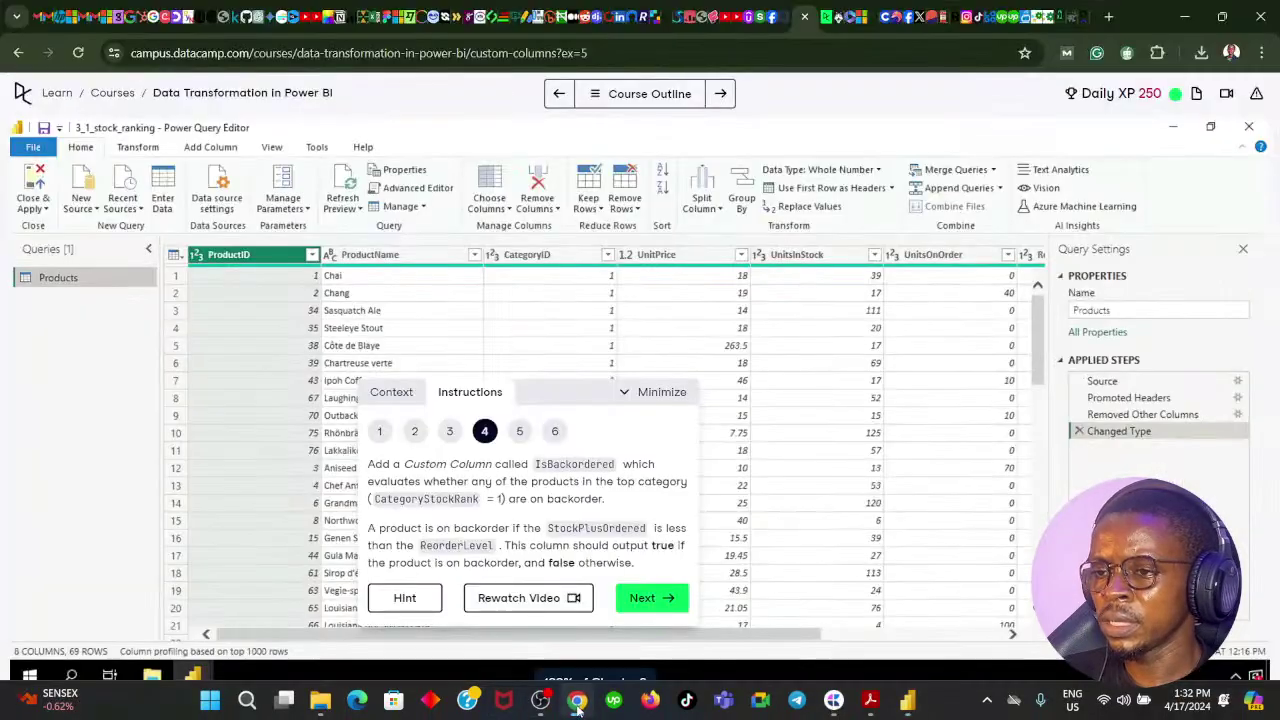
{"action": "left_click", "coordinate": [641, 599]}
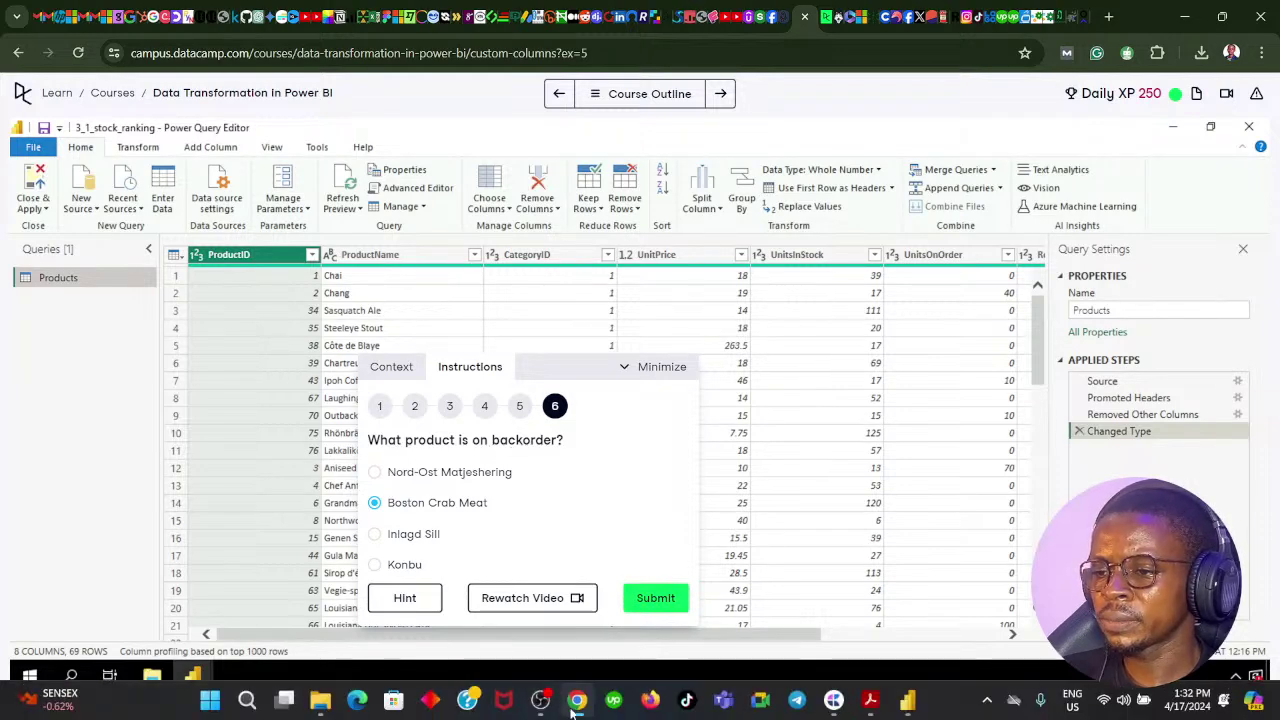
Compare the answer options in DataCamp with the product names in the filtered Products table in Power Query
{"action": "left_click", "coordinate": [575, 705]}
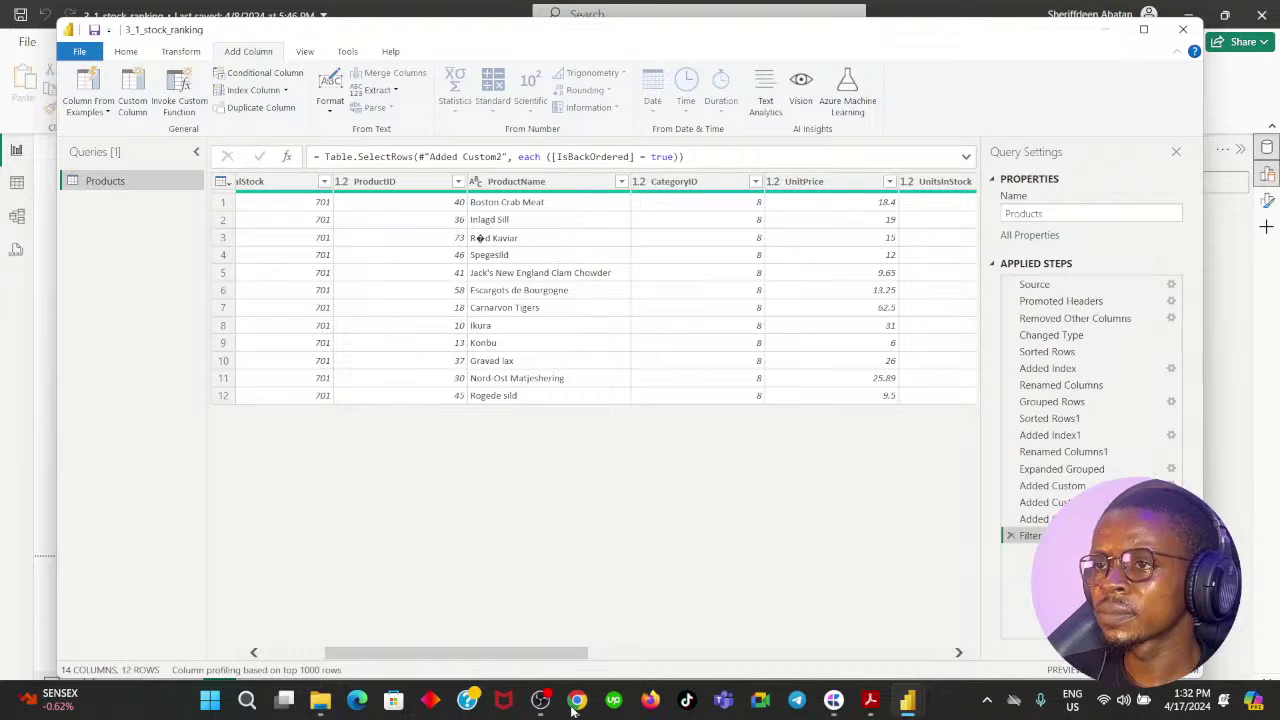
{"action": "left_click", "coordinate": [575, 705]}
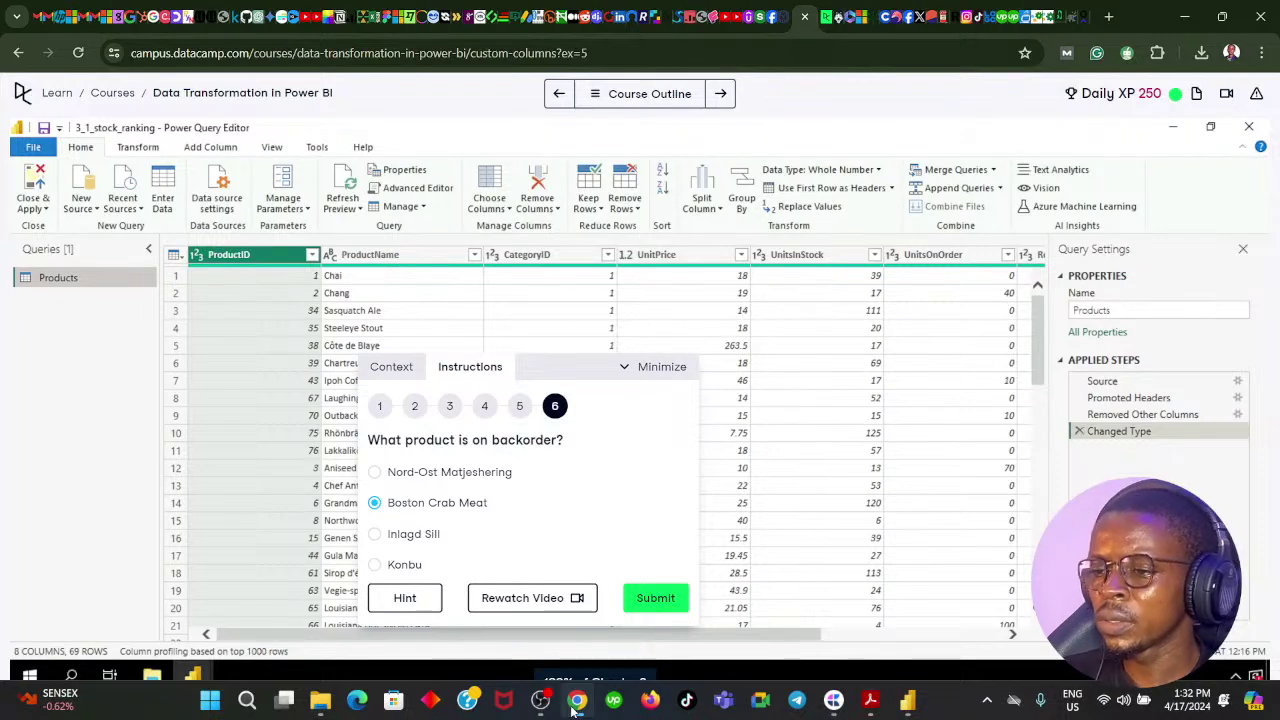
{"action": "left_click", "coordinate": [575, 705]}
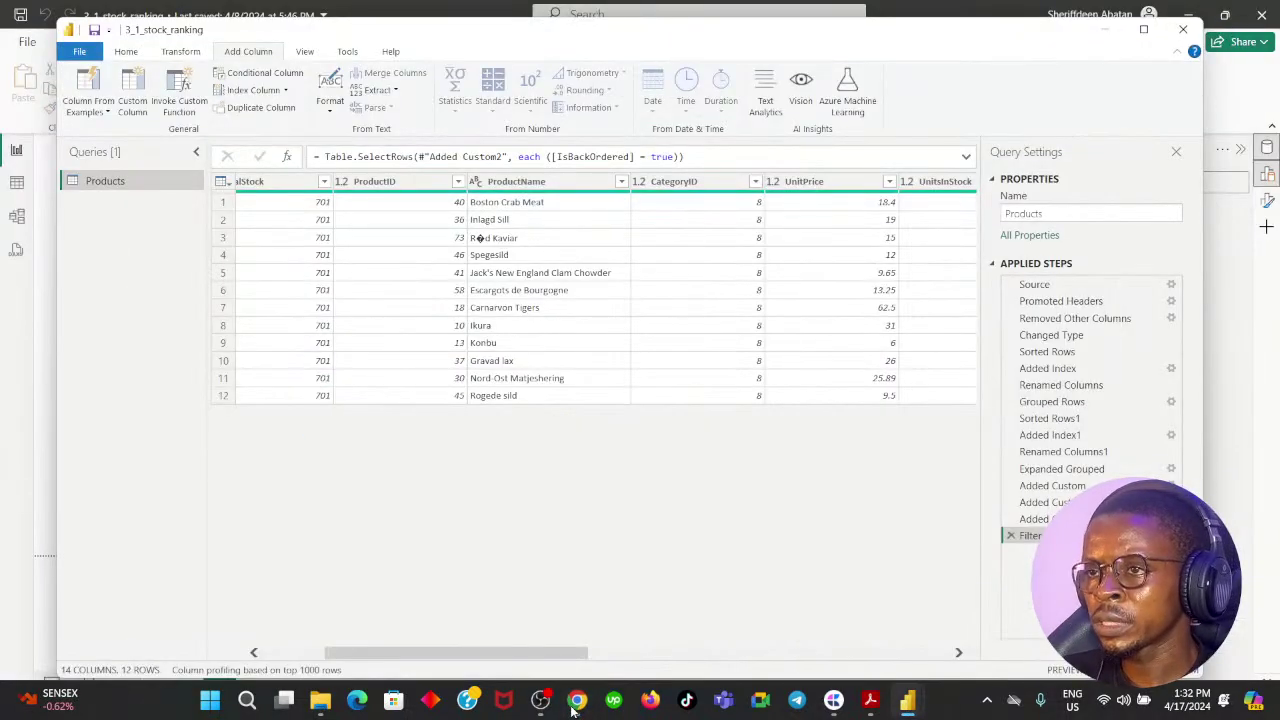
{"action": "left_click", "coordinate": [575, 705]}
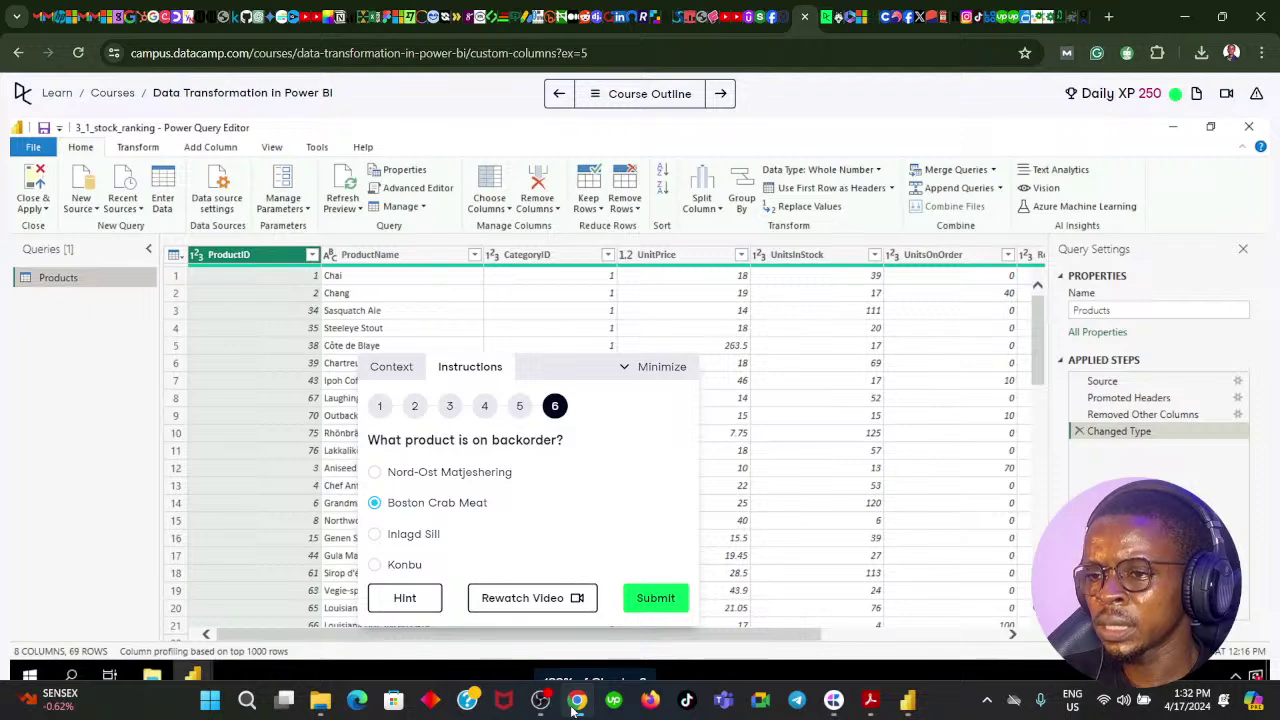
{"action": "left_click", "coordinate": [575, 705]}
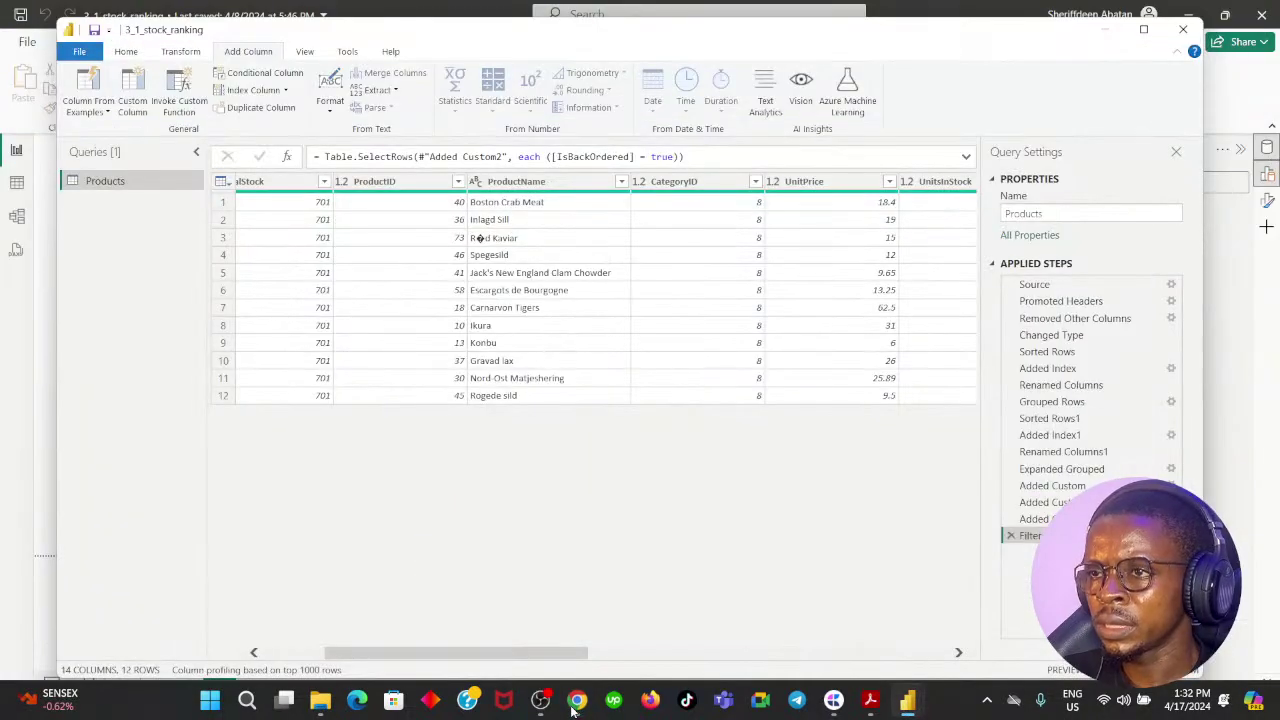
{"action": "left_click", "coordinate": [575, 705]}
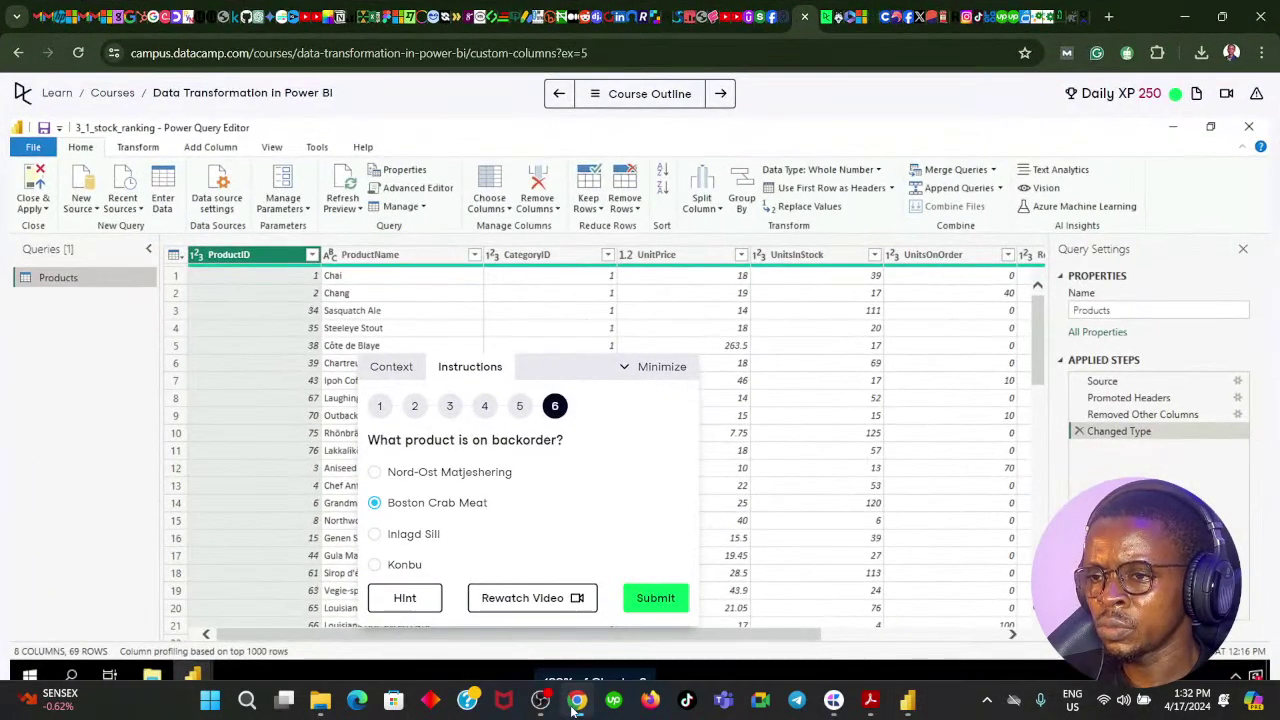
{"action": "left_click", "coordinate": [575, 705]}
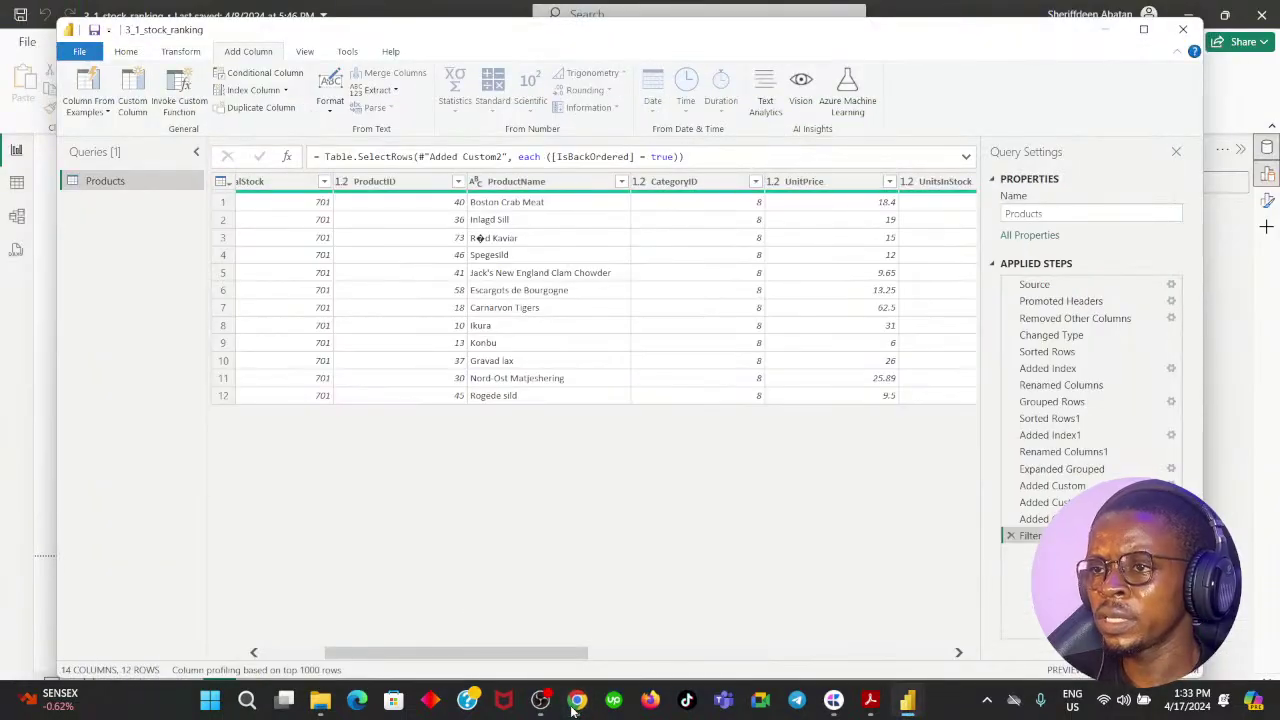
{"action": "left_click", "coordinate": [575, 705]}
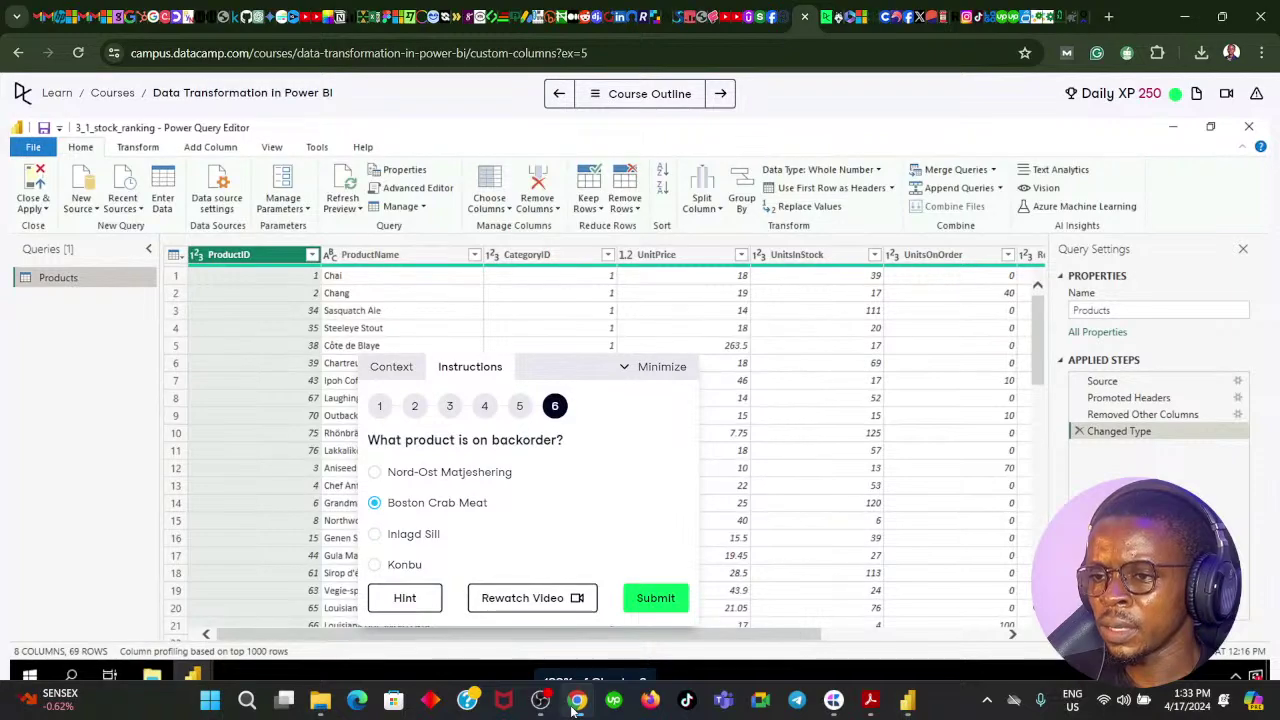
{"action": "left_click", "coordinate": [575, 705]}
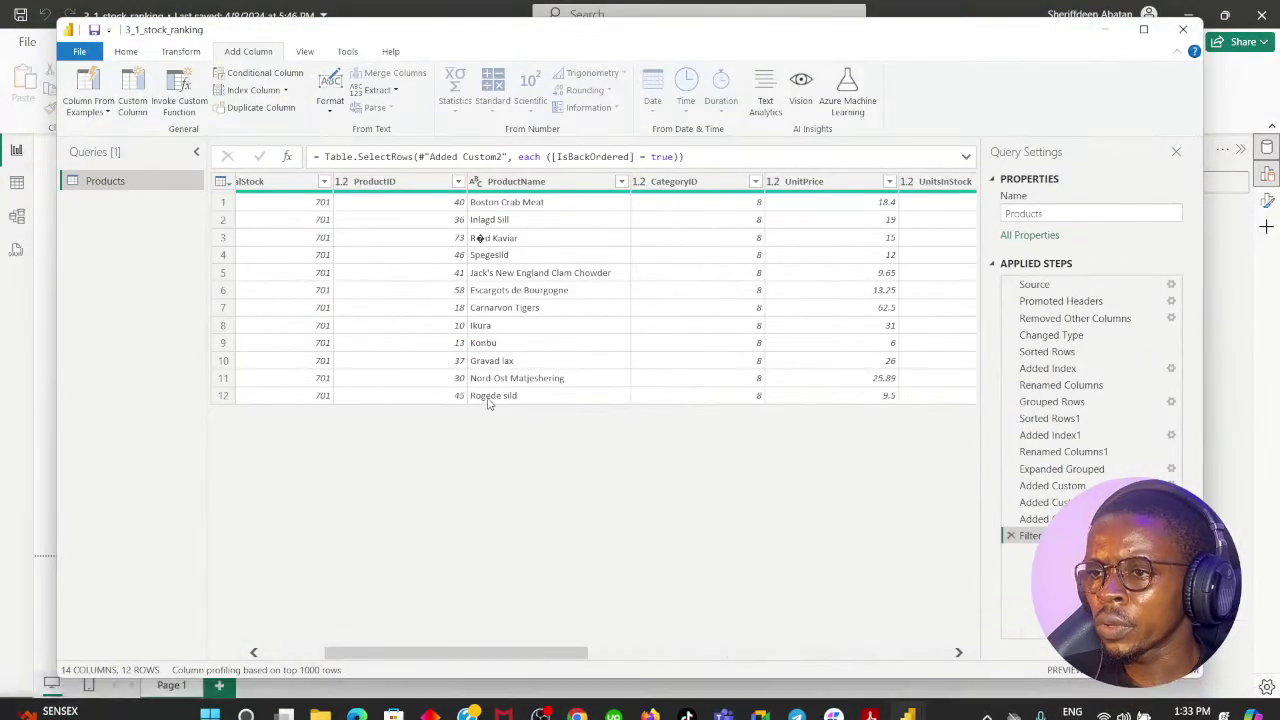
Answer the backorder question in DataCamp with Nord-Ost Matjeshering and submit it
{"action": "left_click", "coordinate": [575, 705]}
{"action": "left_click", "coordinate": [375, 472]}
{"action": "left_click", "coordinate": [655, 598]}
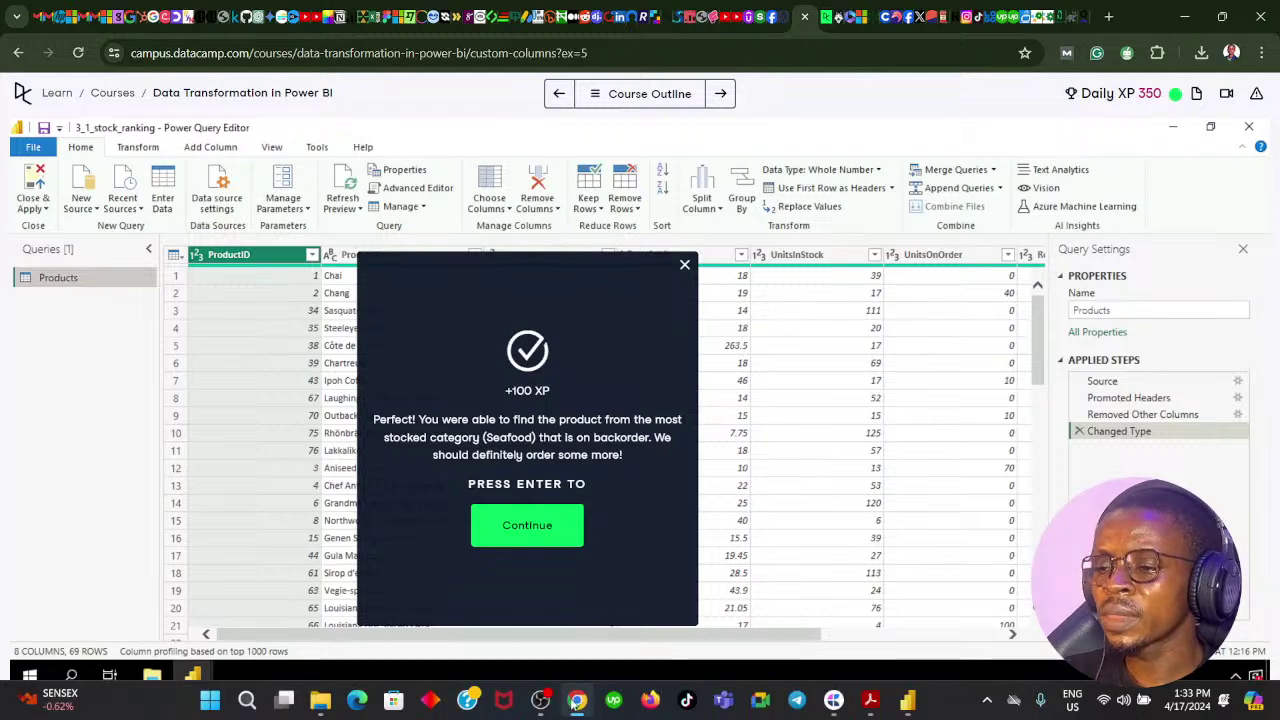
Recheck the product rows in Power Query, and review exercise instructions 5 and 4 in DataCamp after closing the completion message
{"action": "left_click", "coordinate": [577, 700]}
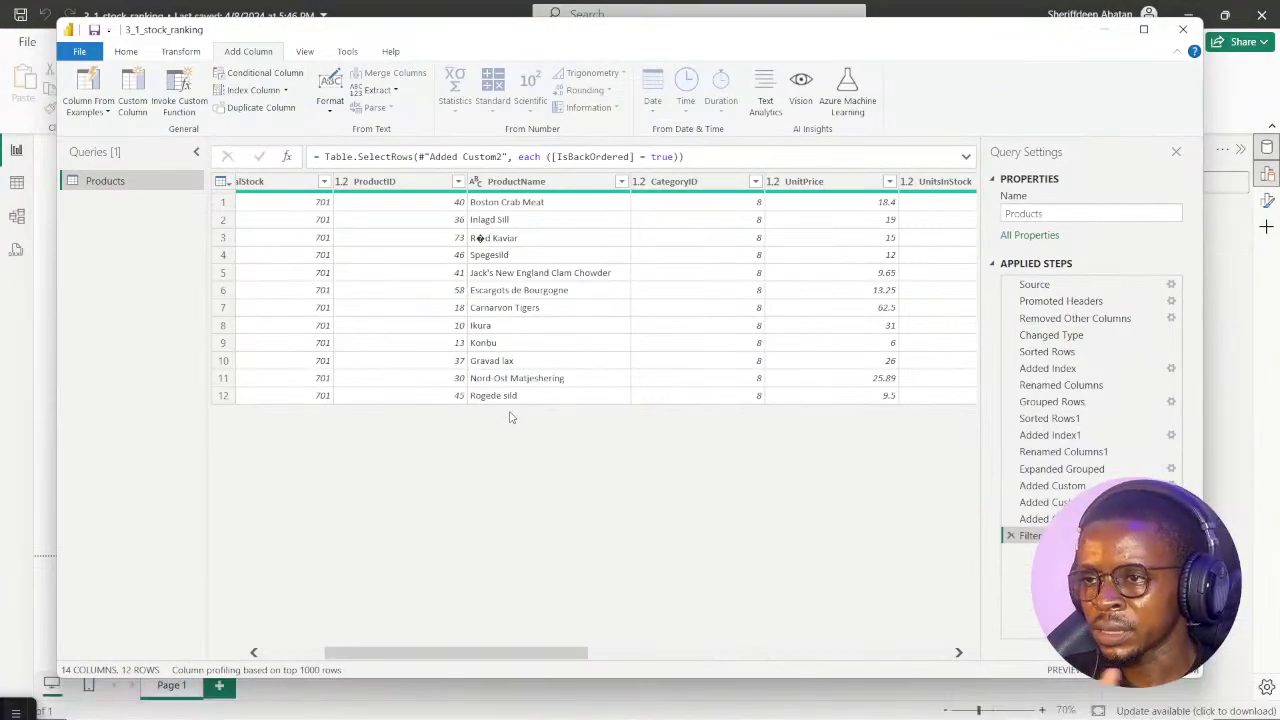
{"action": "mouse_move", "coordinate": [477, 652]}
{"action": "left_mouse_down"}
{"action": "mouse_move", "coordinate": [820, 650]}
{"action": "mouse_move", "coordinate": [420, 658]}
{"action": "mouse_move", "coordinate": [867, 678]}
{"action": "mouse_move", "coordinate": [446, 655]}
{"action": "mouse_move", "coordinate": [470, 640]}
{"action": "left_mouse_up"}
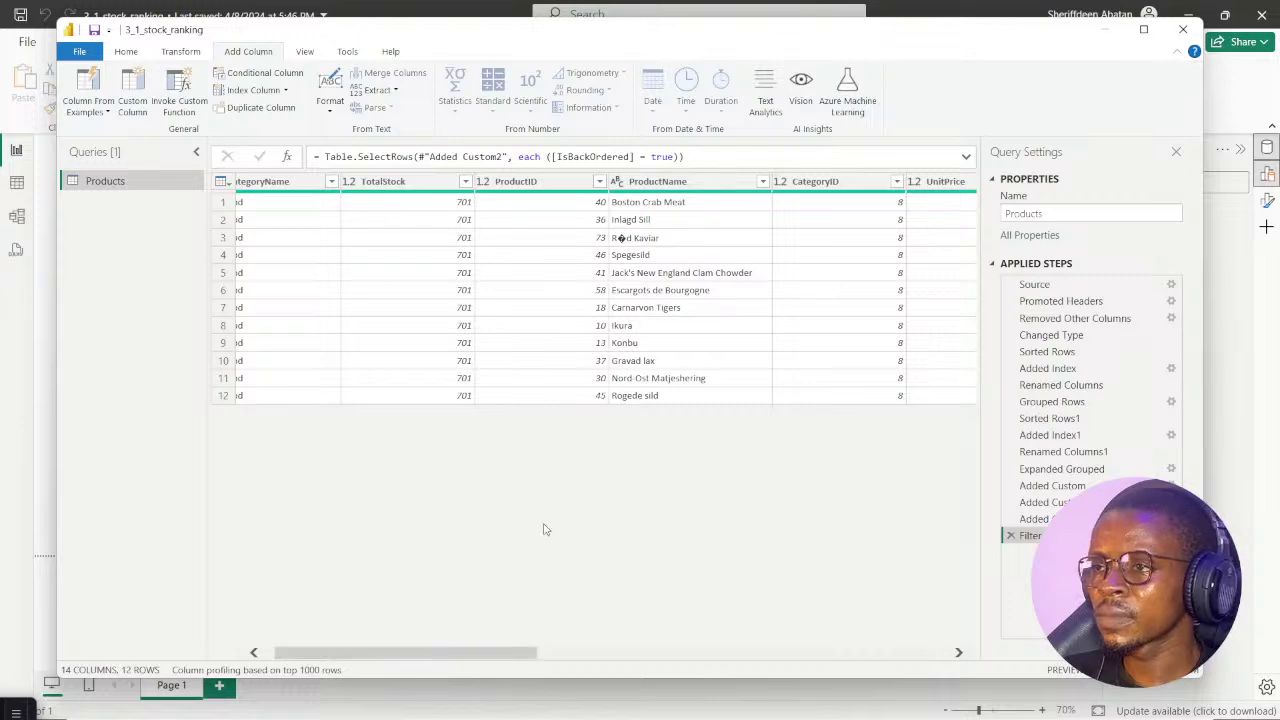
{"action": "mouse_move", "coordinate": [545, 695]}
{"action": "left_click", "coordinate": [568, 640]}
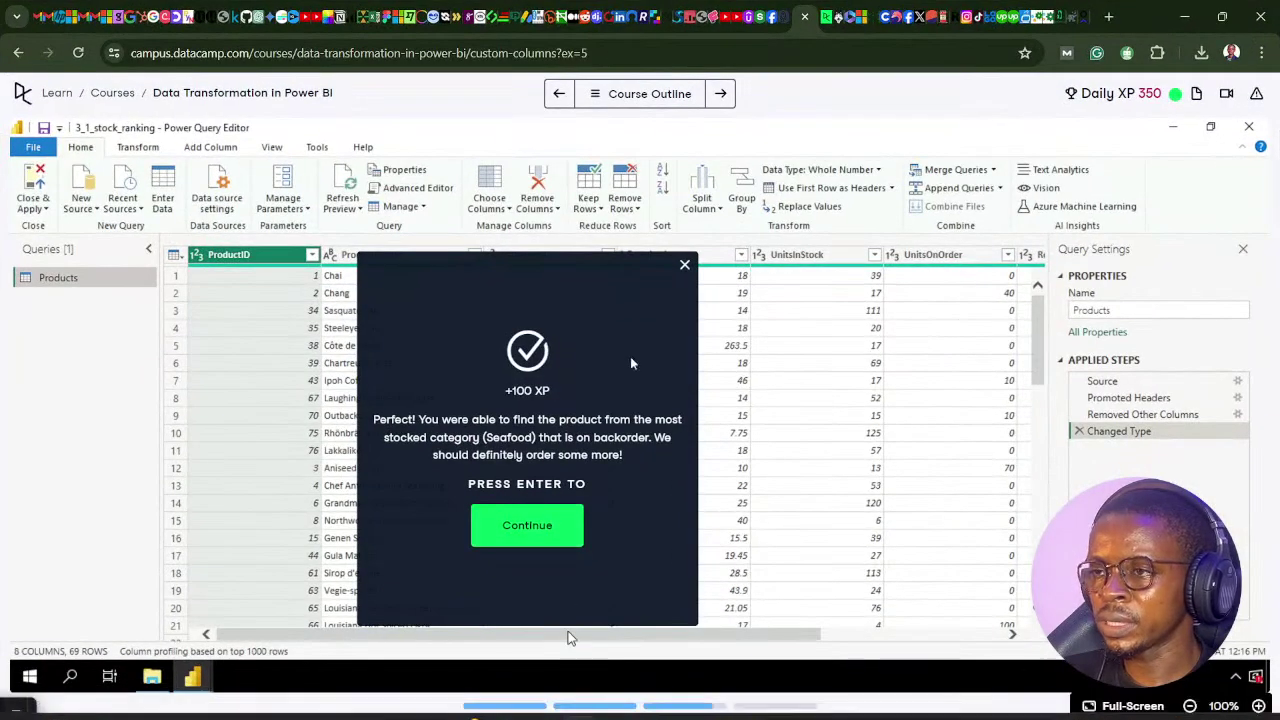
{"action": "left_click", "coordinate": [684, 264]}
{"action": "left_click", "coordinate": [518, 404]}
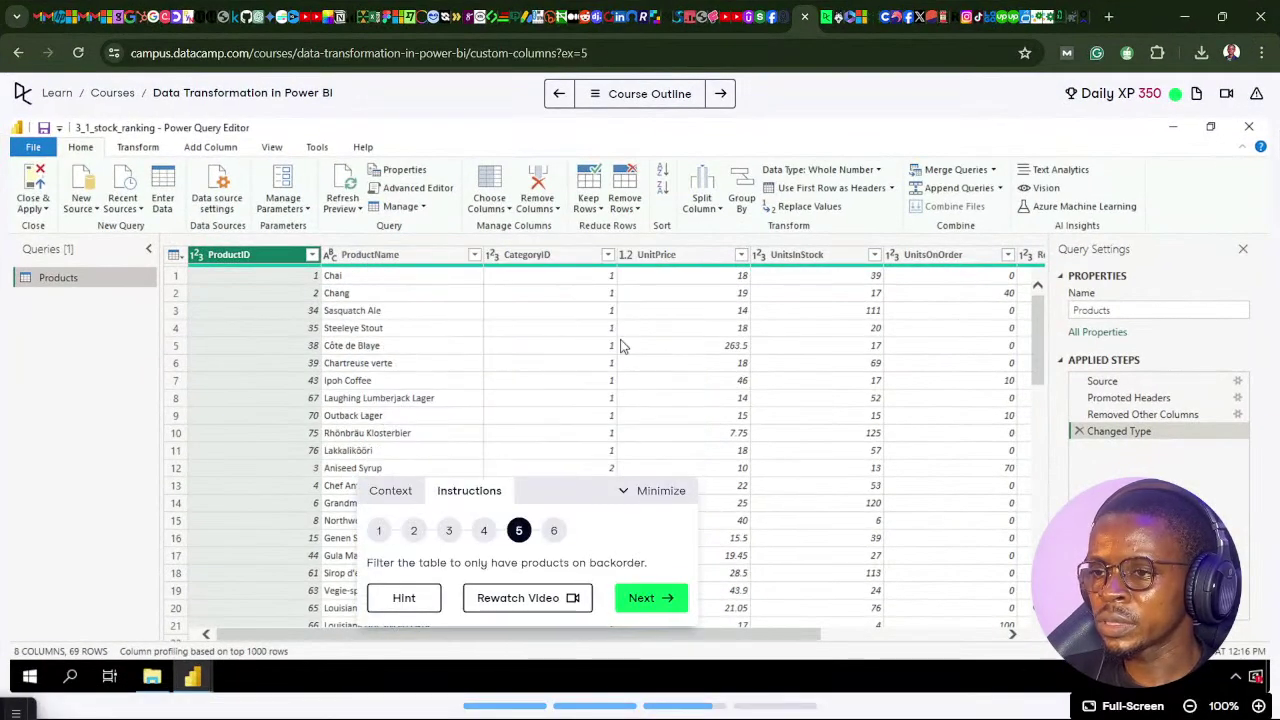
{"action": "left_click", "coordinate": [485, 531]}
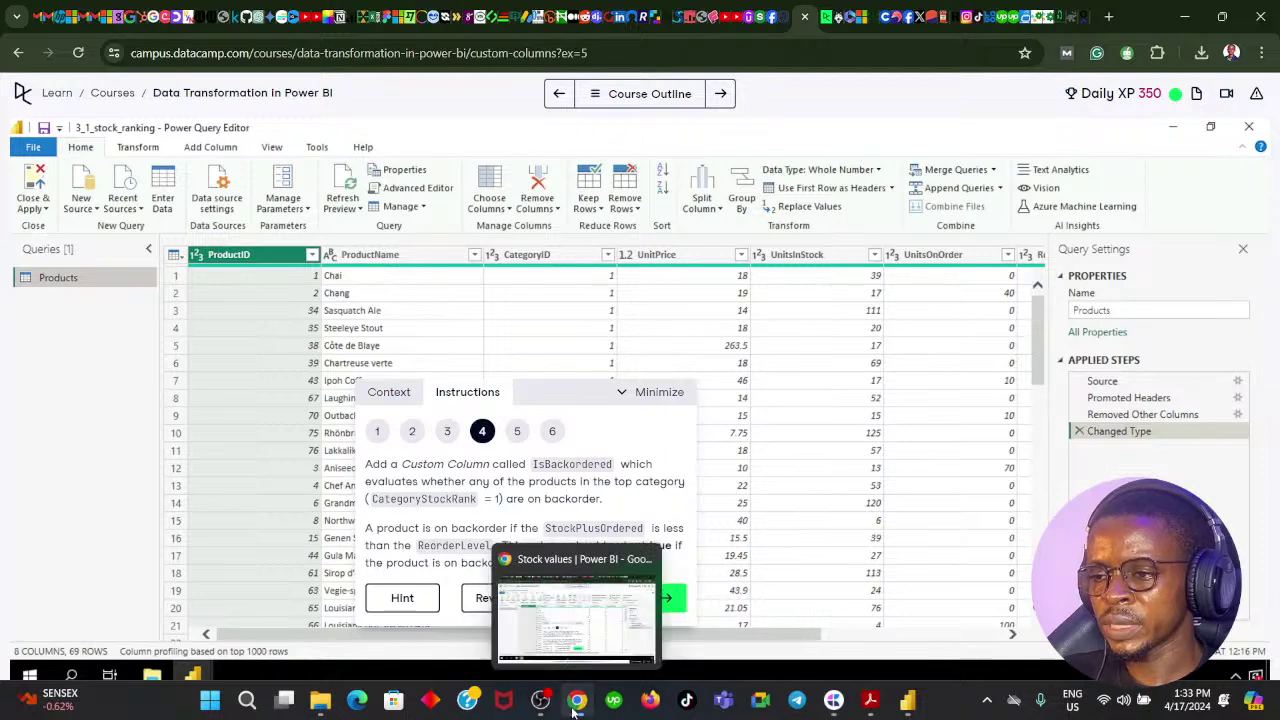
Switch back to Power Query and delete the row filter step on IsBackOrdered from the Products query
{"action": "left_click", "coordinate": [577, 700]}
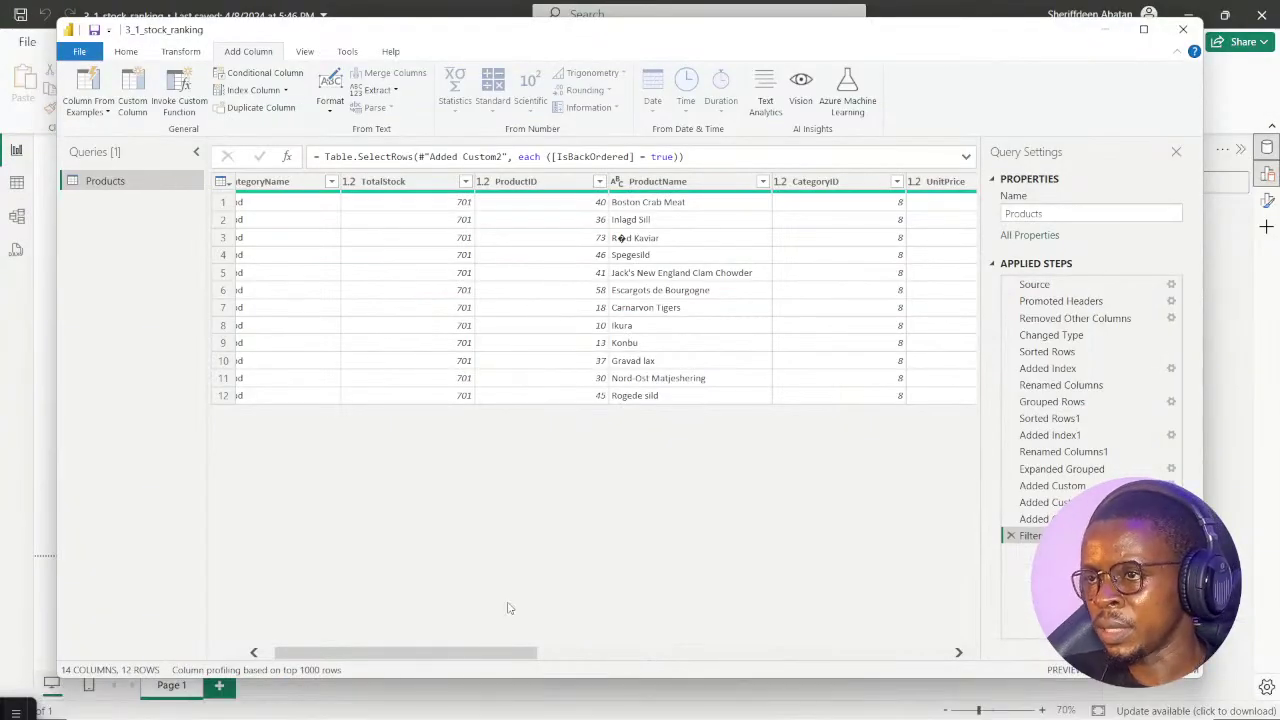
{"action": "left_click_drag", "start_coordinate": [444, 652], "coordinate": [772, 655]}
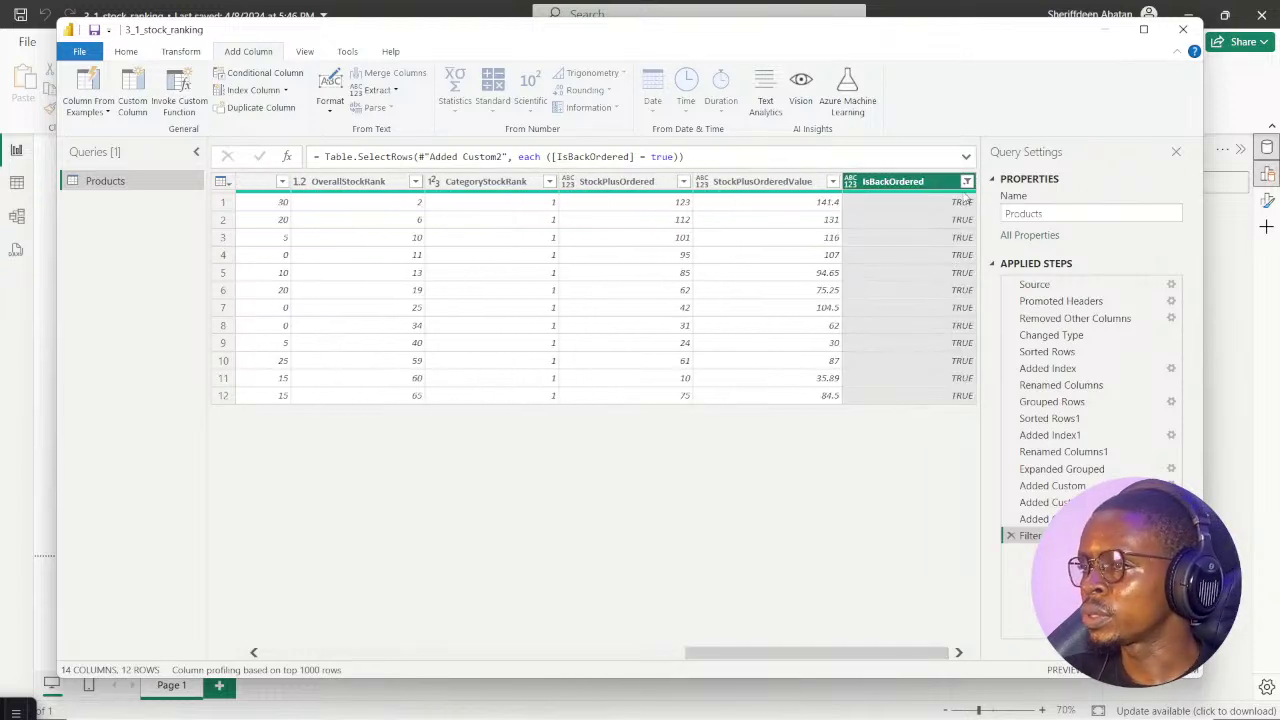
{"action": "left_click", "coordinate": [1010, 536]}
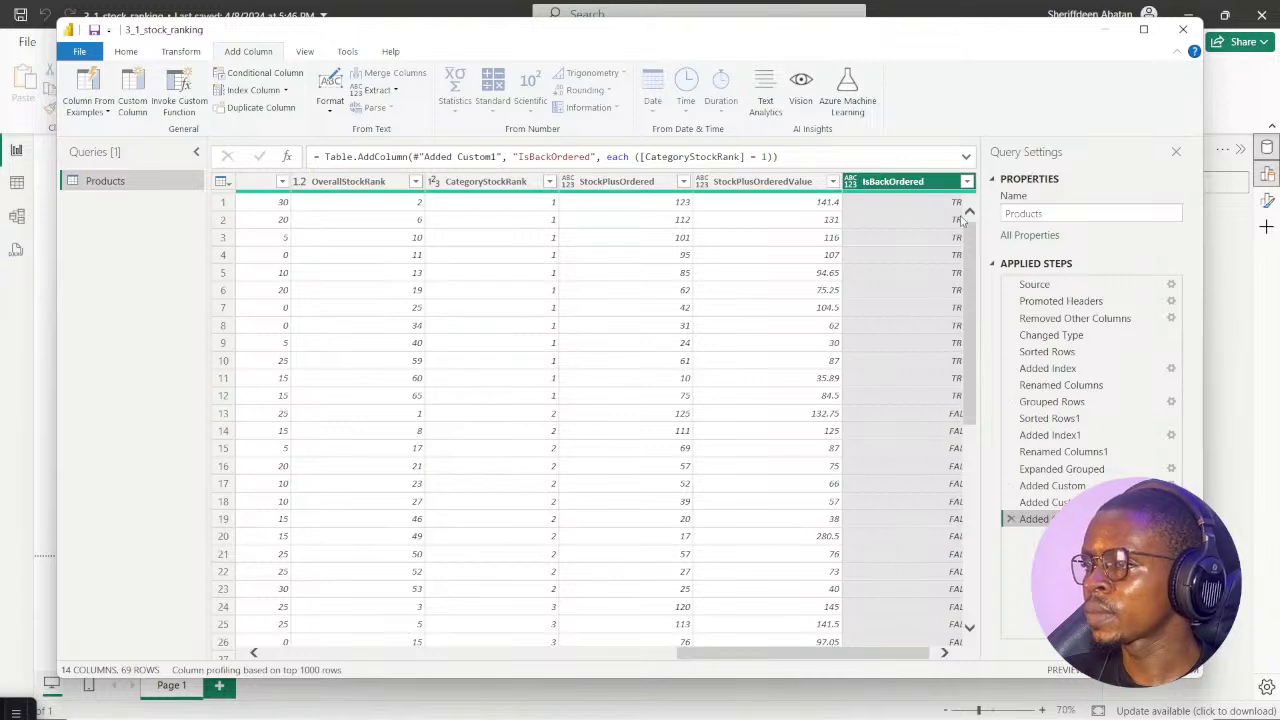
{"action": "scroll", "coordinate": [800, 668], "scroll_direction": "right", "scroll_amount": 1}
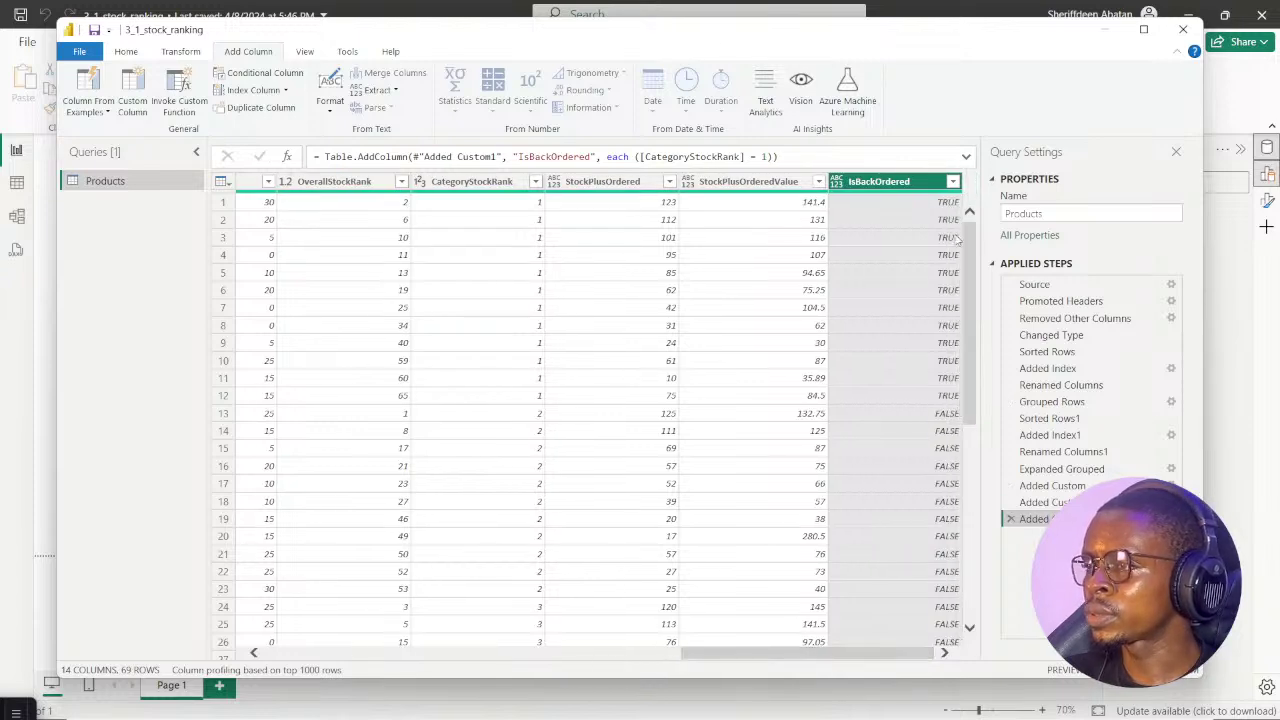
Filter the IsBackOrdered column to only FALSE rows and examine the stock columns of the remaining products
{"action": "left_click", "coordinate": [952, 182]}
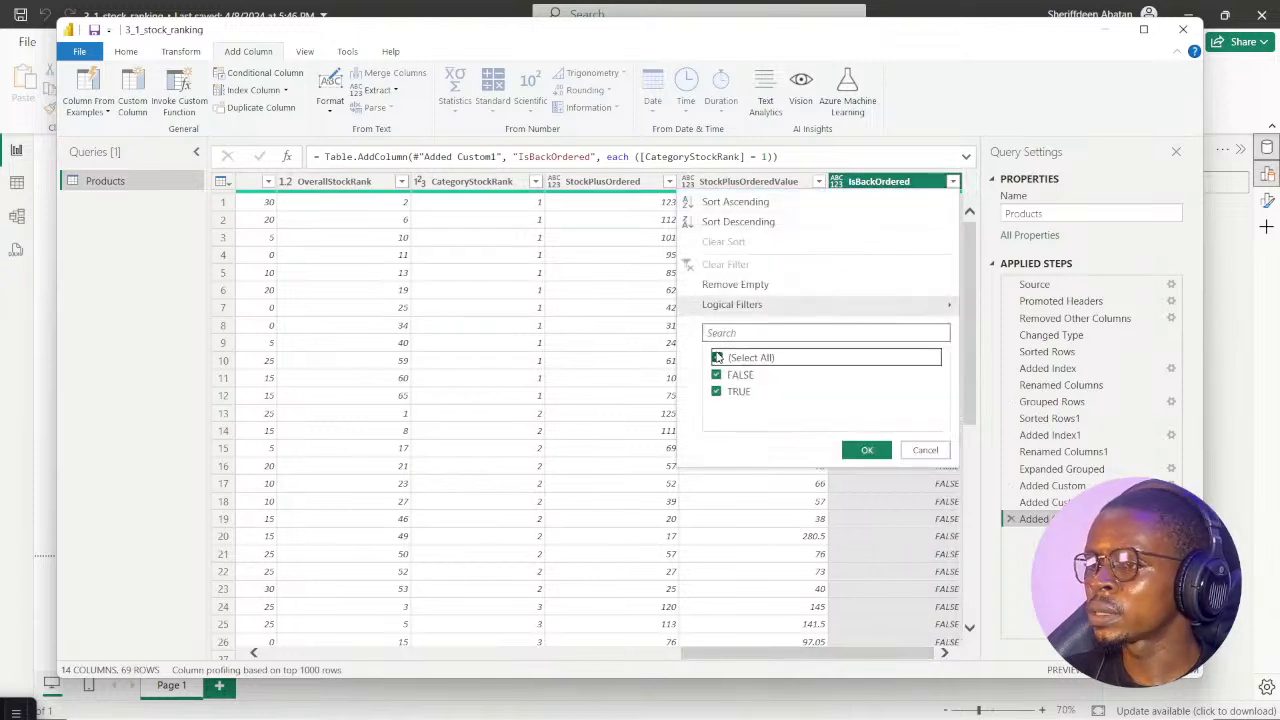
{"action": "left_click", "coordinate": [716, 357]}
{"action": "left_click", "coordinate": [716, 374]}
{"action": "left_click", "coordinate": [862, 451]}
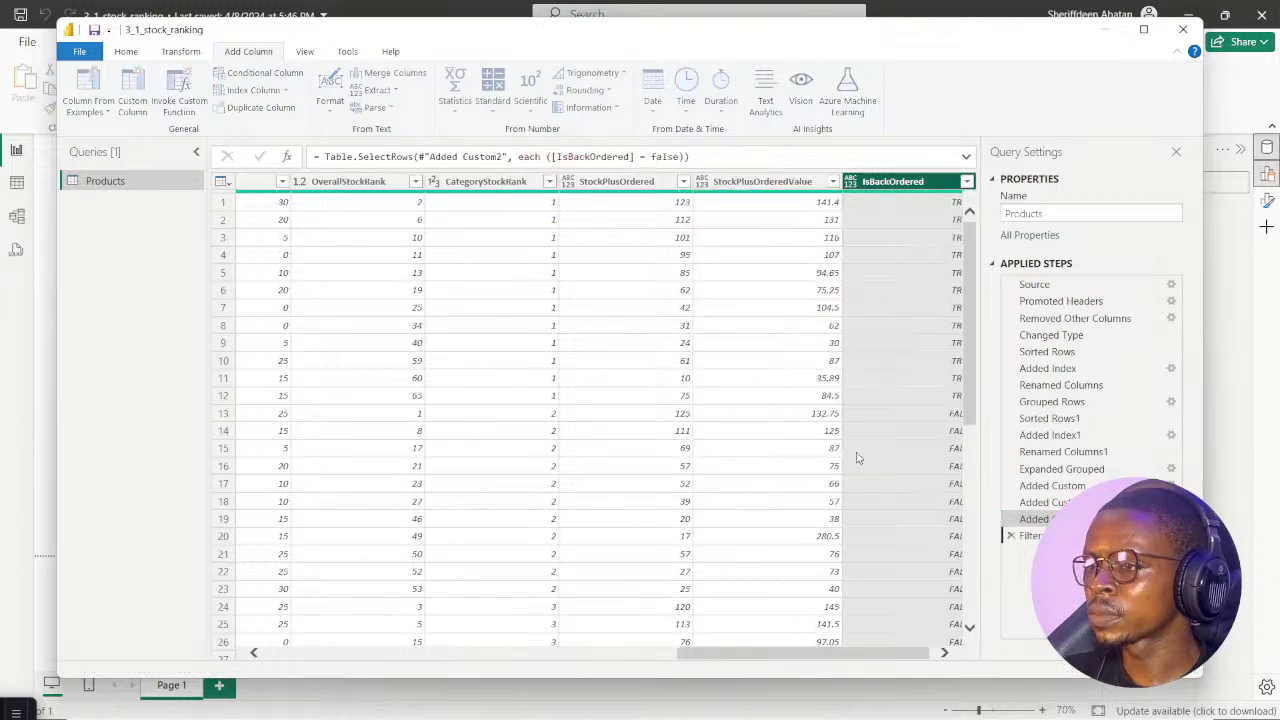
{"action": "left_click_drag", "start_coordinate": [790, 653], "coordinate": [754, 660]}
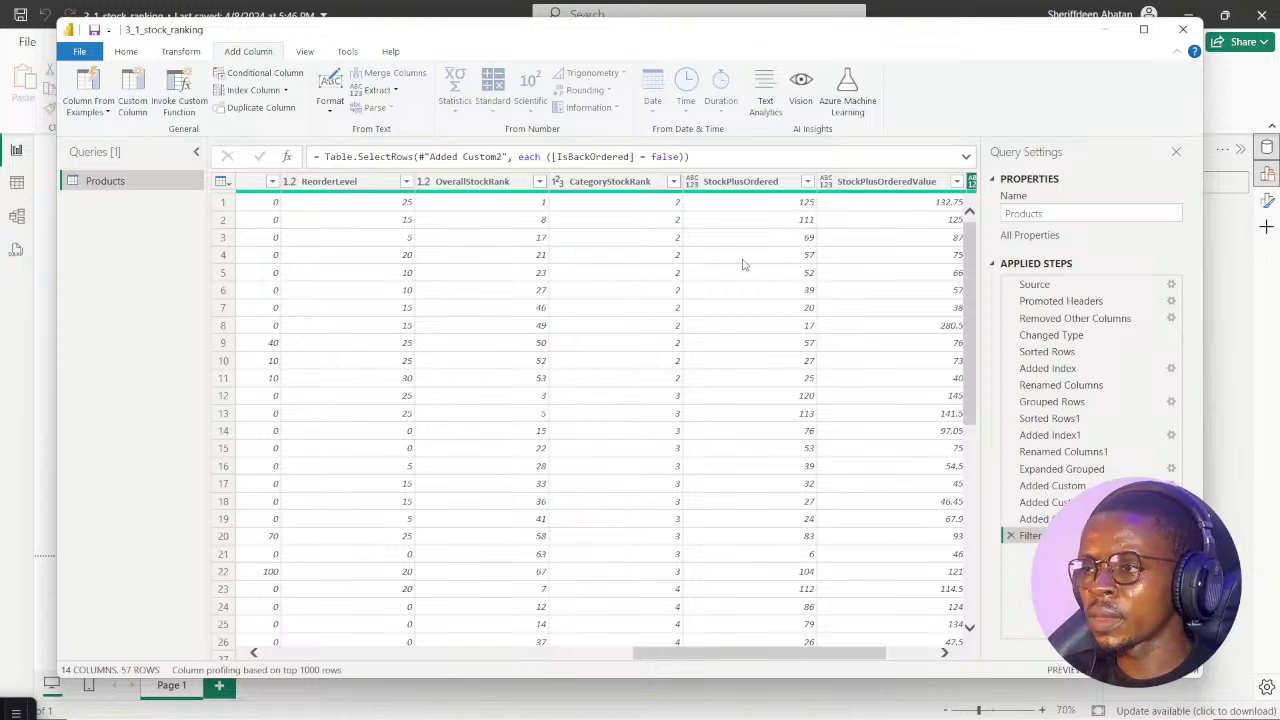
{"action": "left_click_drag", "start_coordinate": [711, 650], "coordinate": [762, 654]}
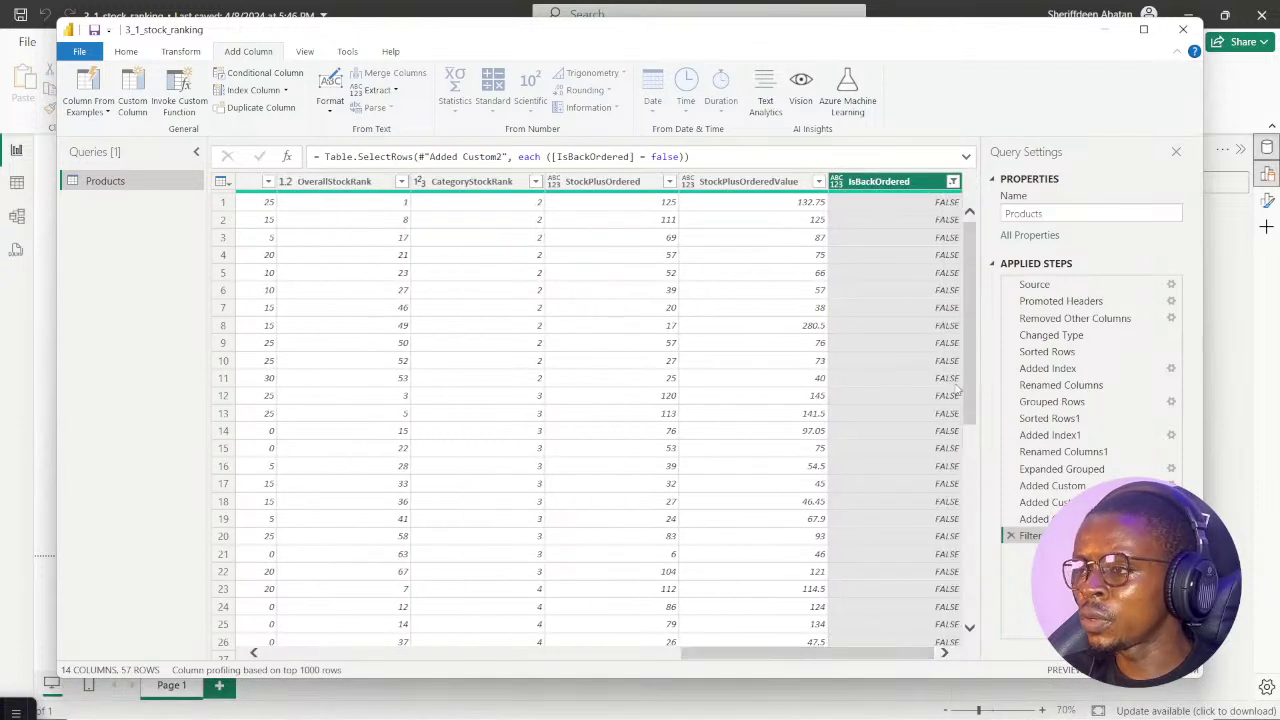
Change the IsBackOrdered filter to keep only TRUE rows and check the stock rank and order columns
{"action": "left_click", "coordinate": [952, 181]}
{"action": "left_click", "coordinate": [742, 356]}
{"action": "left_click", "coordinate": [738, 390]}
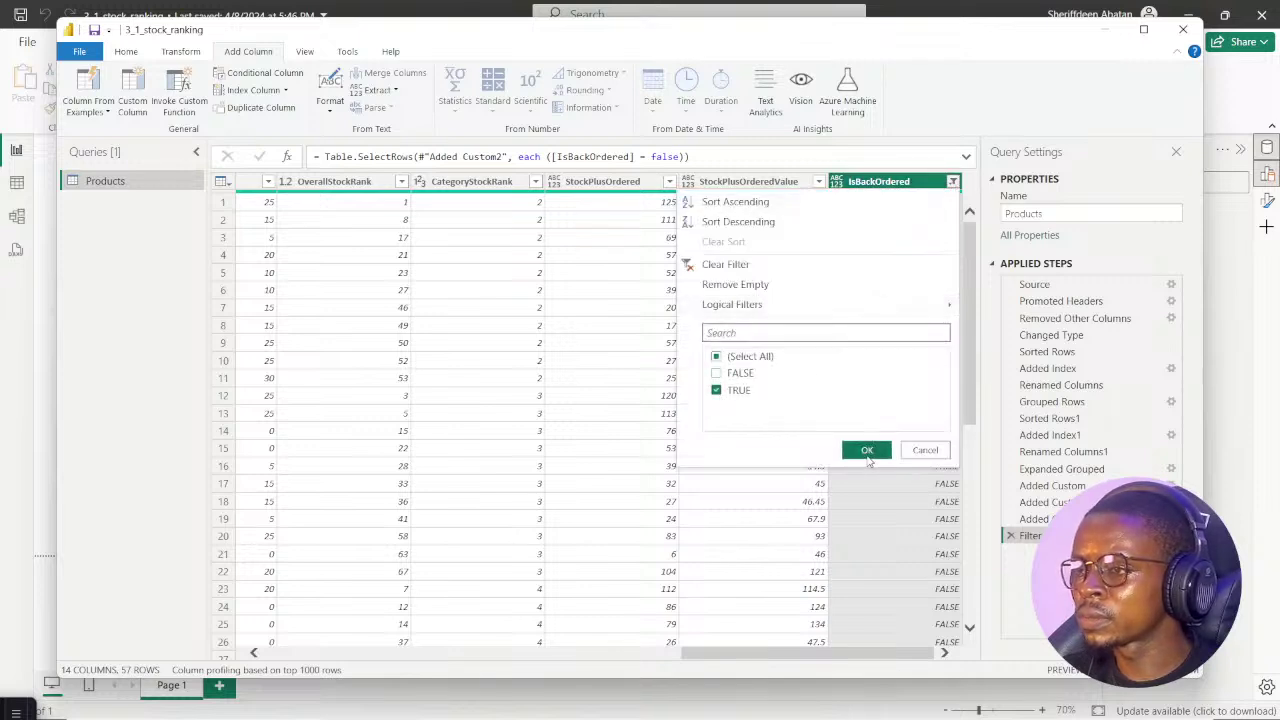
{"action": "left_click", "coordinate": [867, 451]}
{"action": "scroll", "coordinate": [788, 660], "scroll_direction": "left", "scroll_amount": 3}
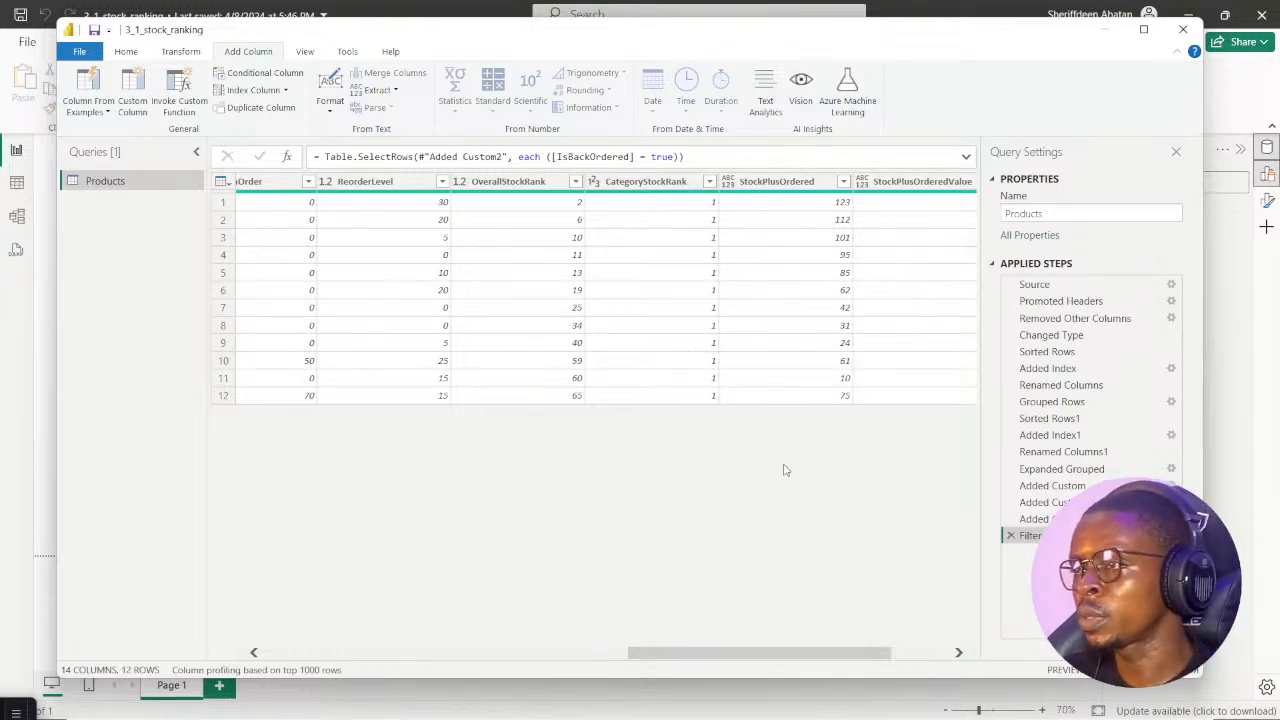
{"action": "left_click_drag", "start_coordinate": [737, 652], "coordinate": [891, 656]}
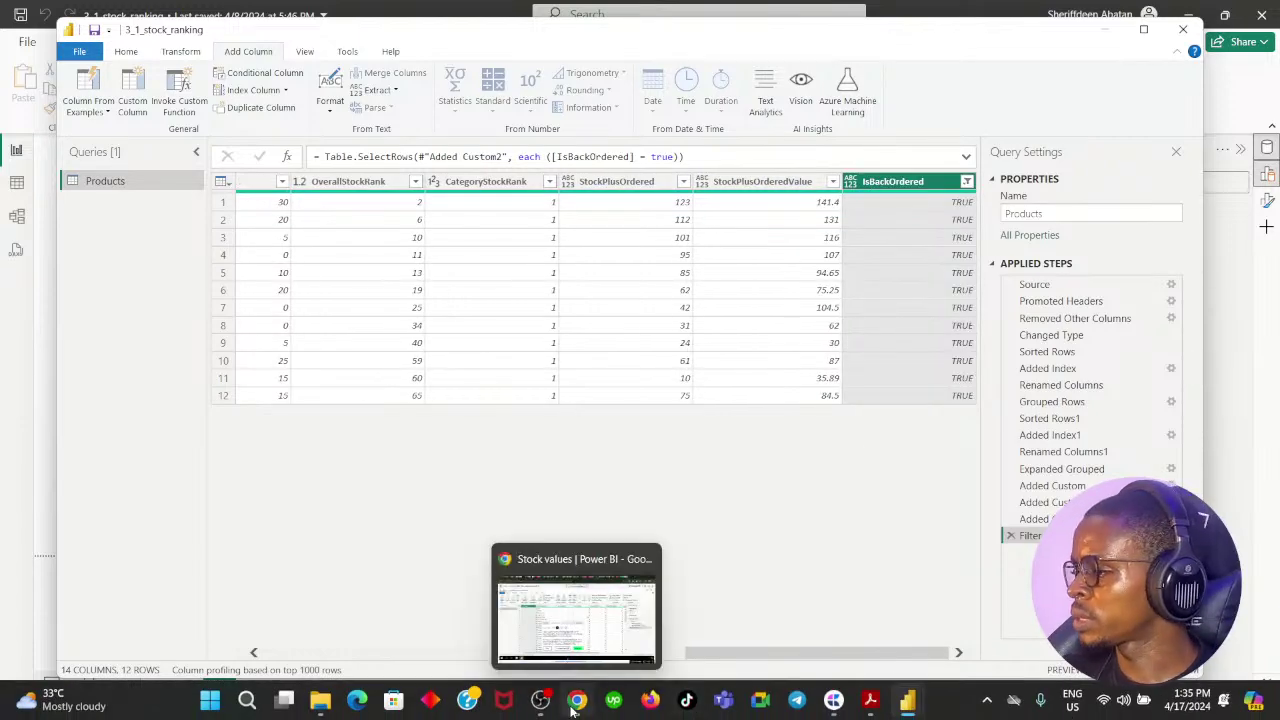
Switch to DataCamp, submit the final instructions of the Stock values exercise and continue to the next exercise
{"action": "left_click", "coordinate": [575, 704]}
{"action": "left_click", "coordinate": [630, 600]}
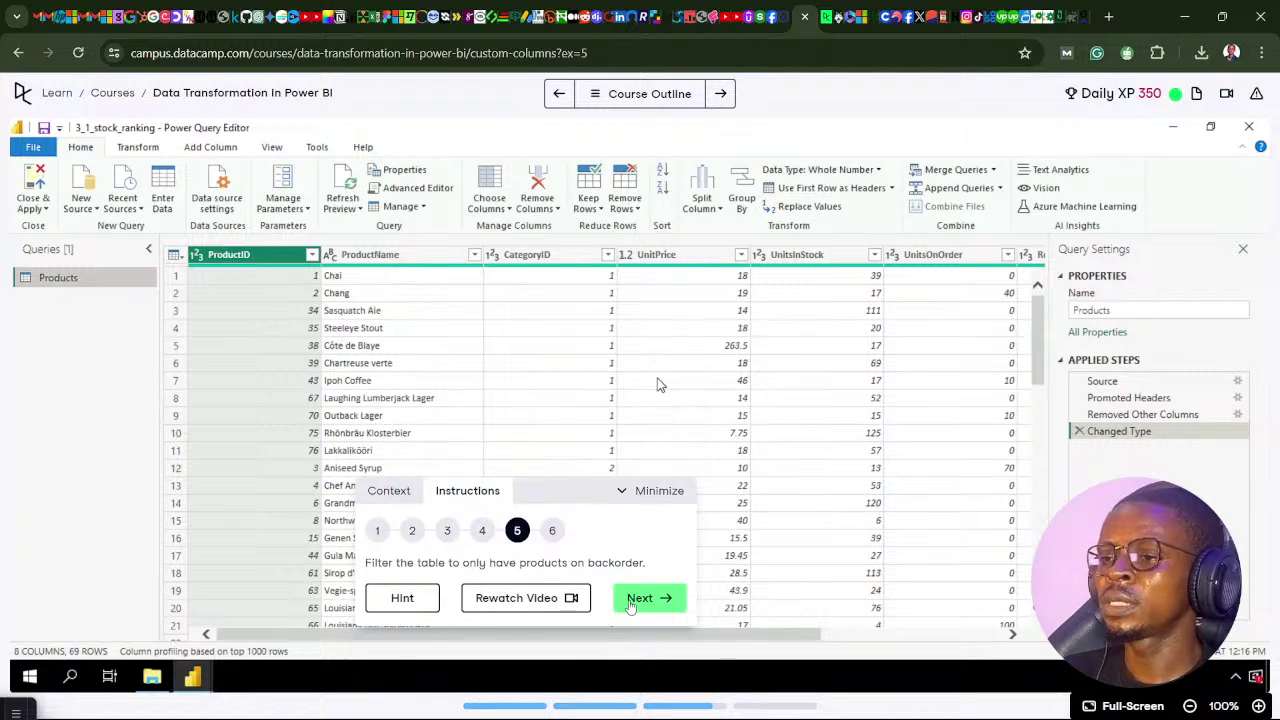
{"action": "left_click", "coordinate": [632, 601]}
{"action": "left_click", "coordinate": [643, 603]}
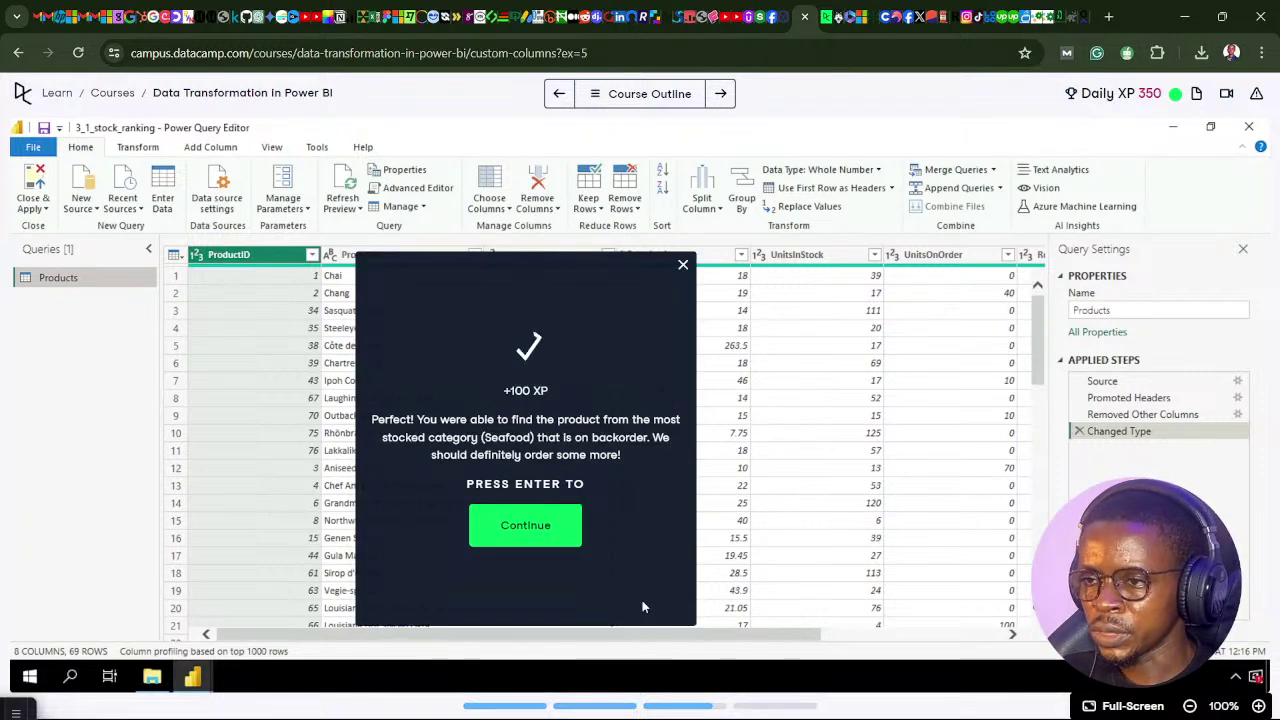
{"action": "left_click", "coordinate": [531, 541]}
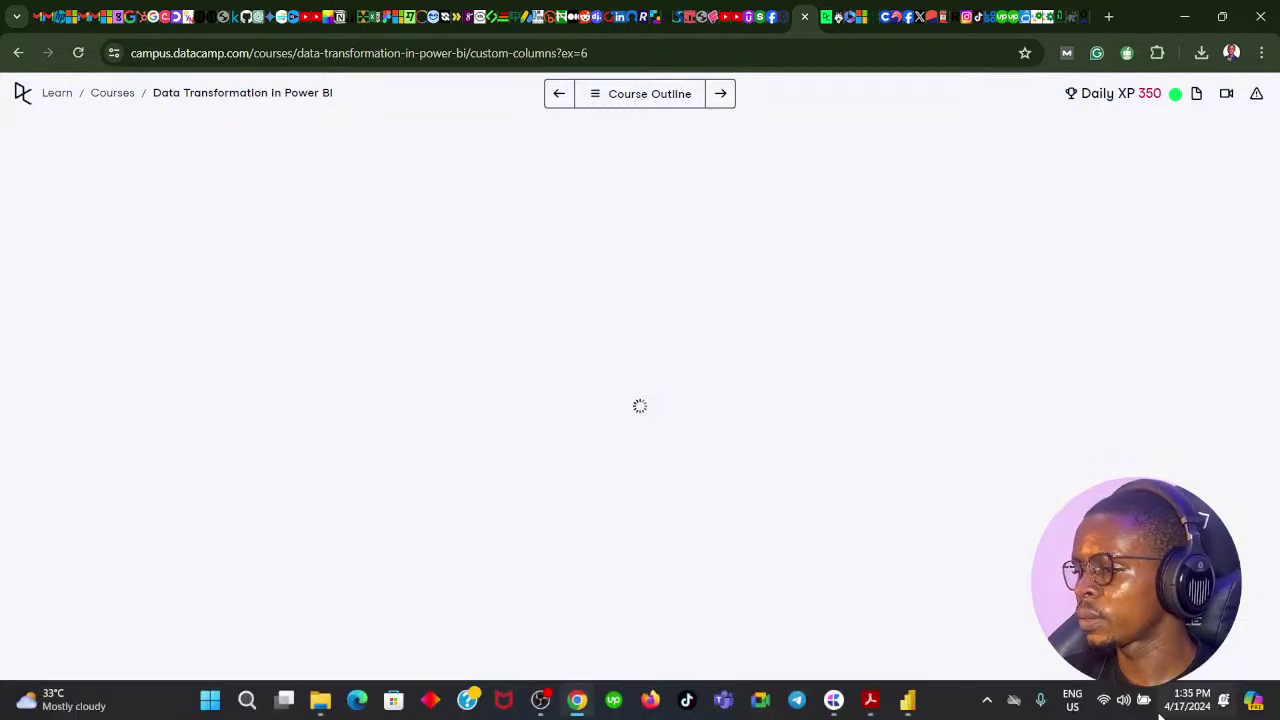
Read the Grouped stock ranking context, check the course outline's Custom Columns chapter, and bring up instruction 1
{"action": "left_click_drag", "start_coordinate": [1126, 334], "coordinate": [580, 312]}
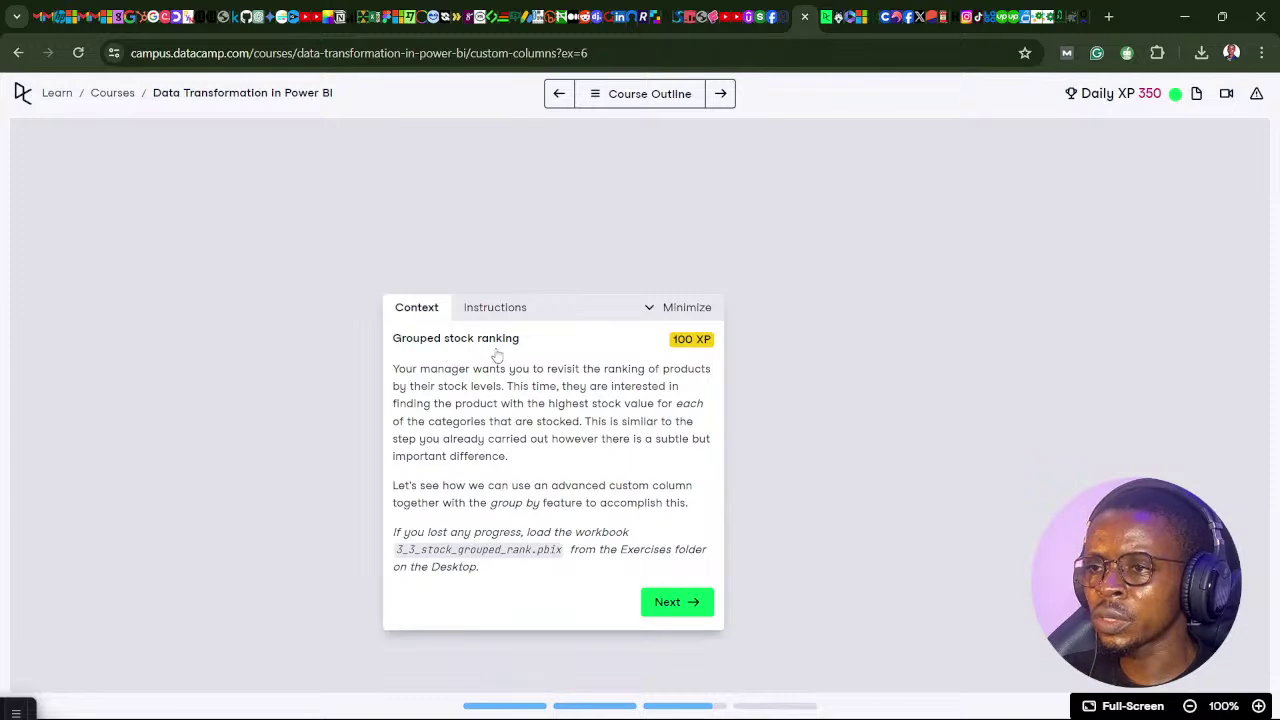
{"action": "left_click", "coordinate": [597, 103]}
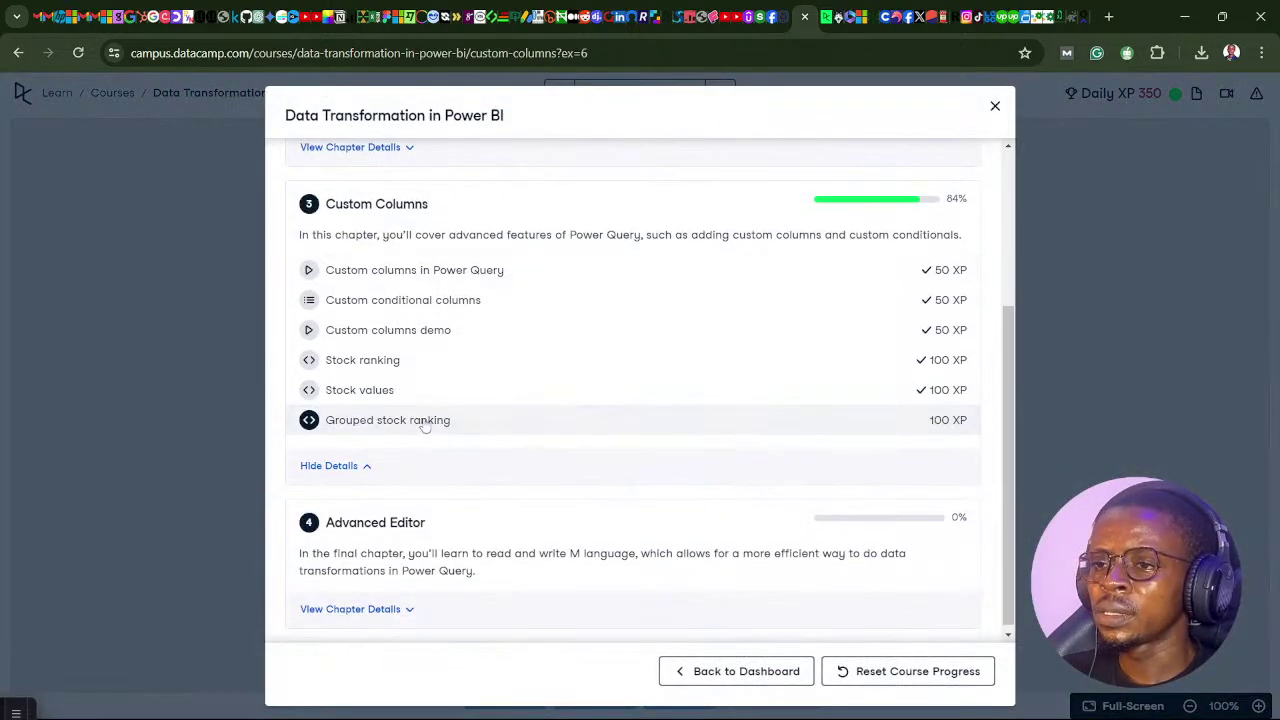
{"action": "left_click", "coordinate": [995, 106]}
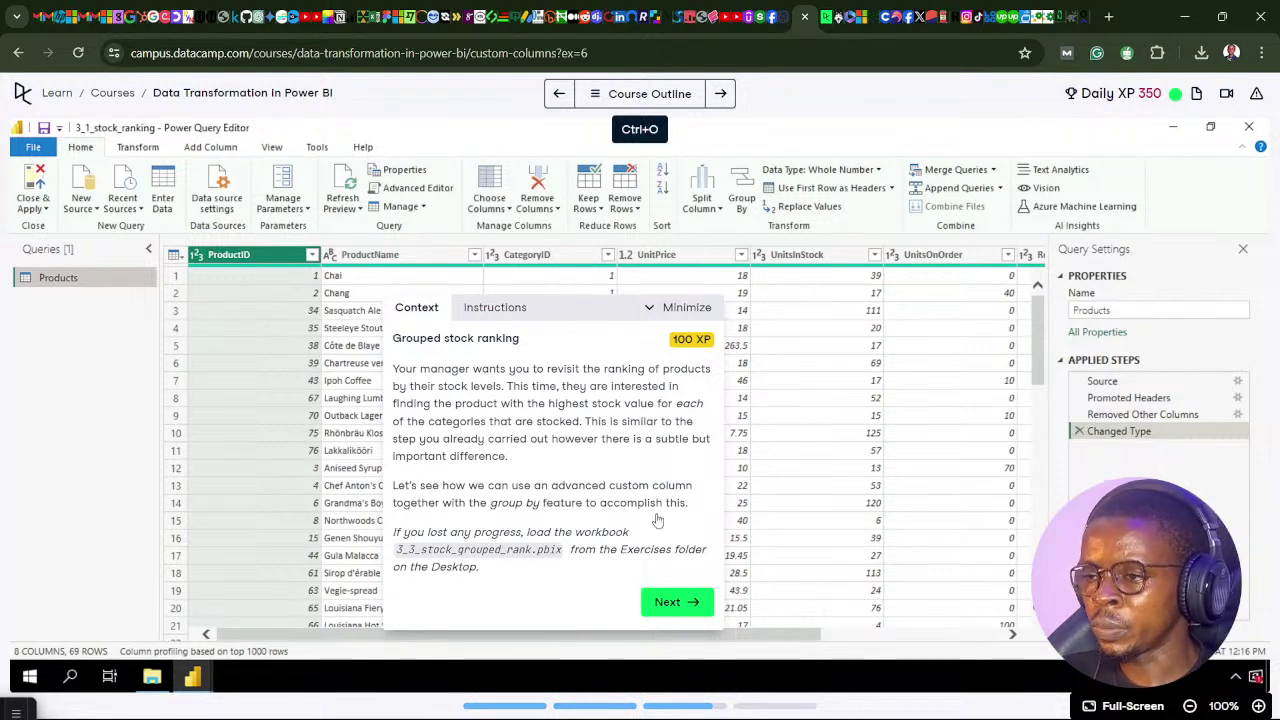
{"action": "left_click", "coordinate": [676, 602]}
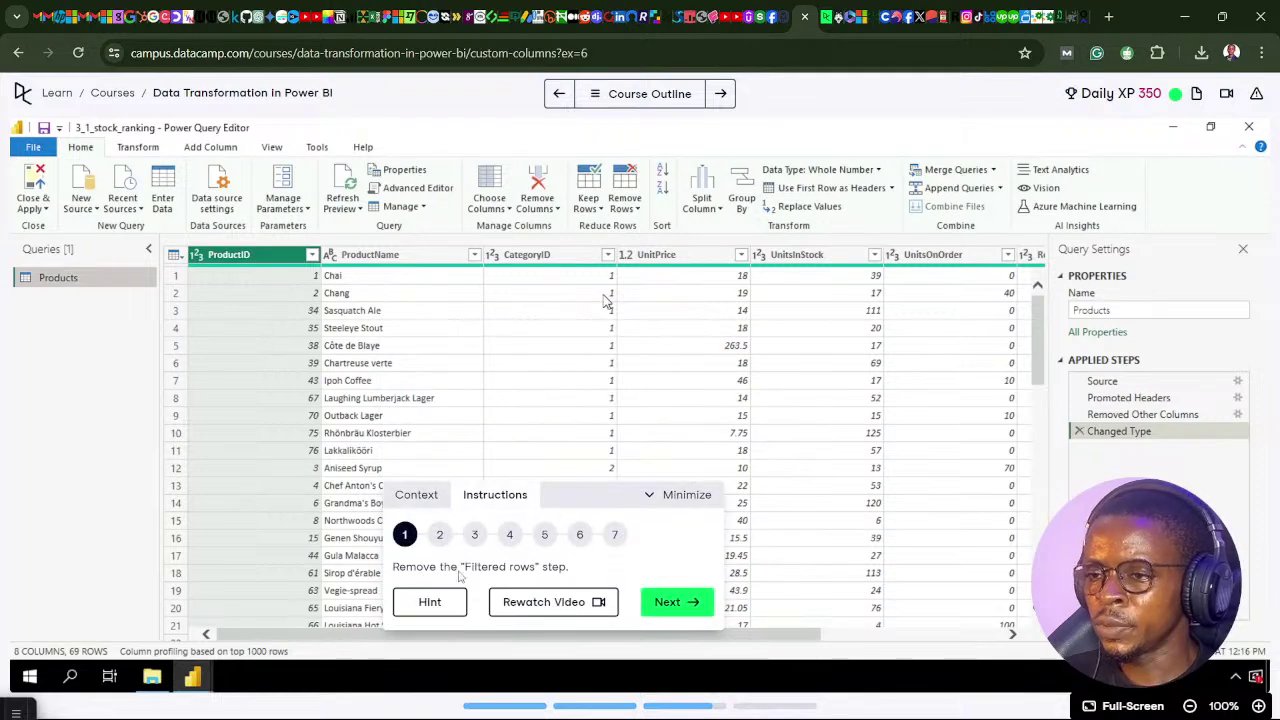
Switch back to Power Query and delete the row filter step on IsBackOrdered from the Products query
{"action": "left_click", "coordinate": [577, 700]}
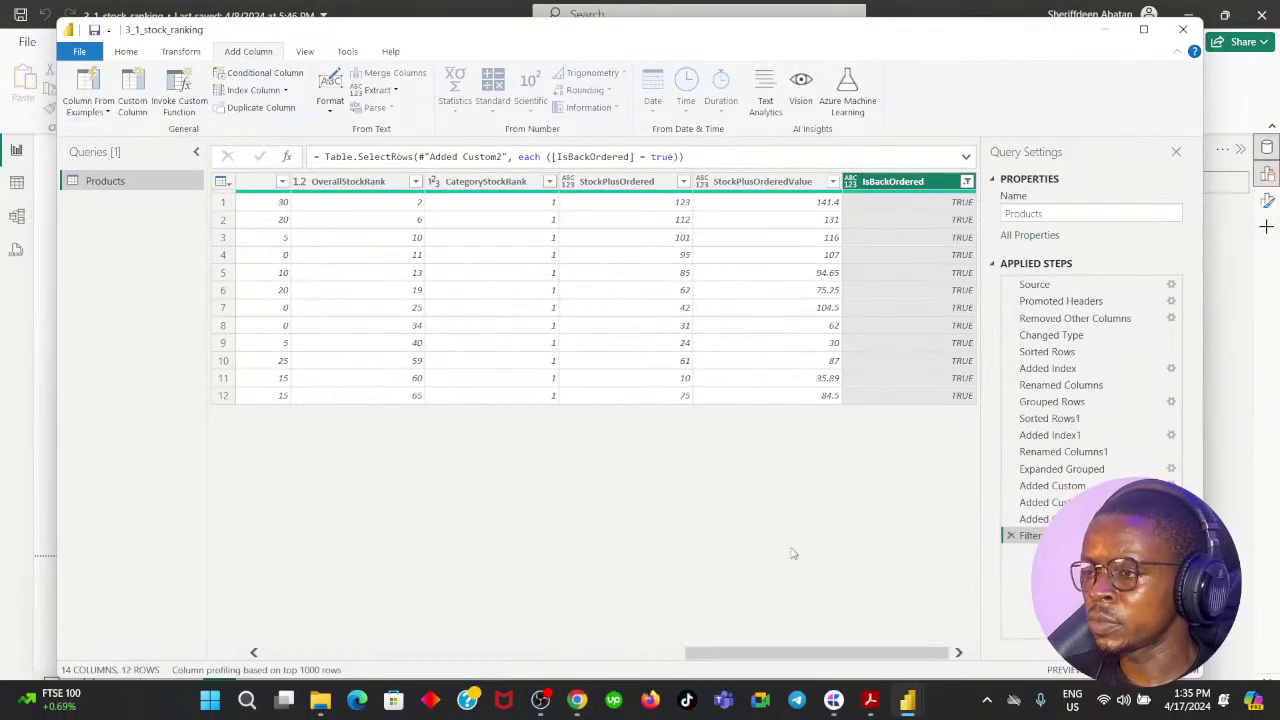
{"action": "left_click", "coordinate": [1011, 536]}
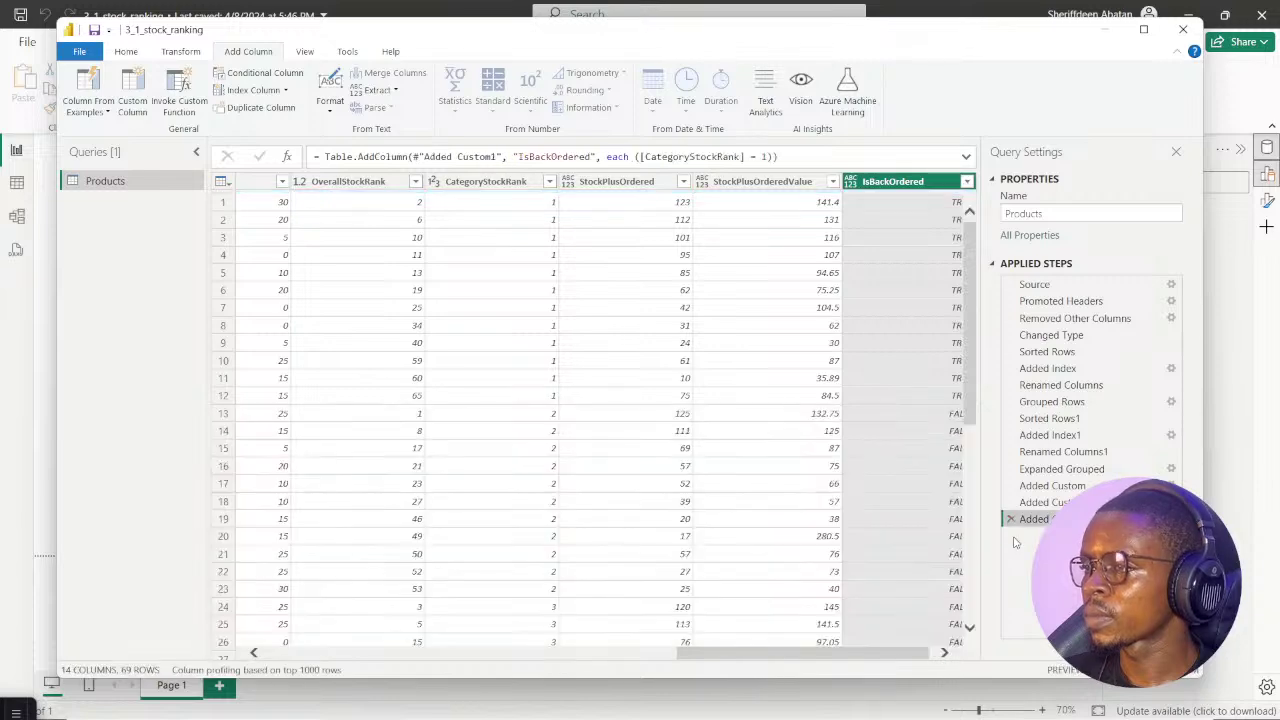
{"action": "left_click_drag", "start_coordinate": [771, 662], "coordinate": [878, 676]}
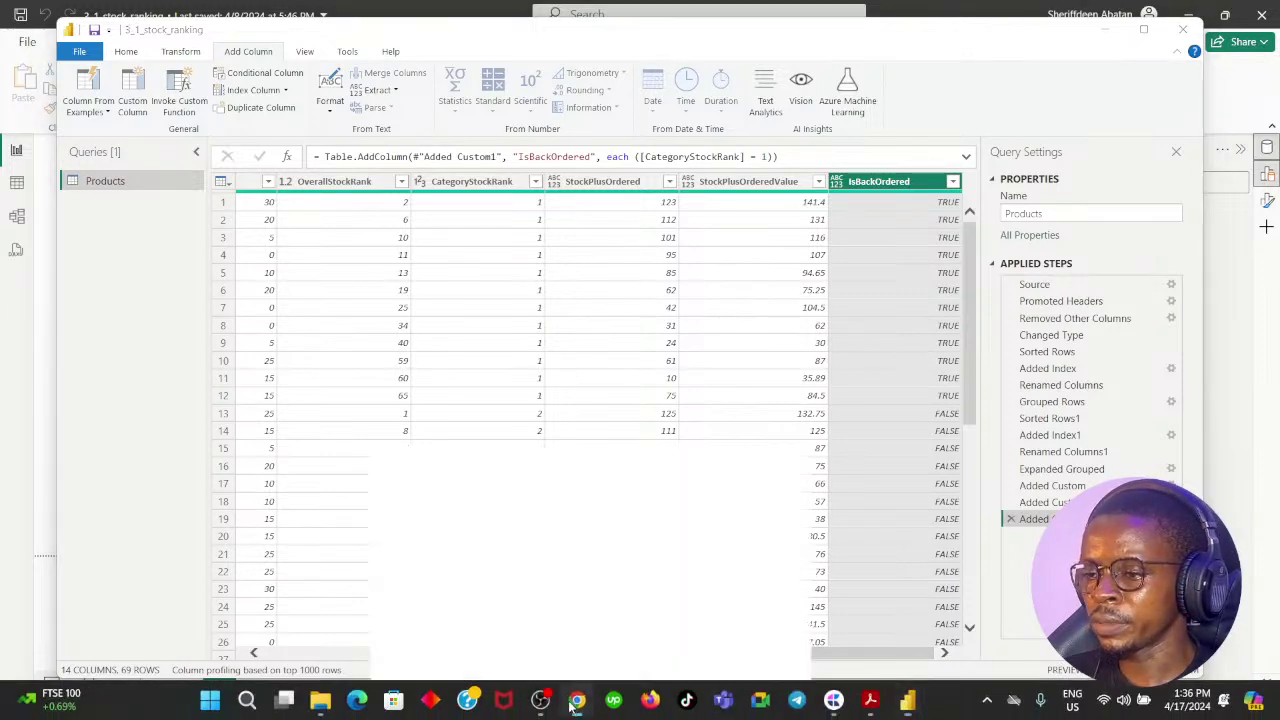
Advance to instruction 2 of the Grouped stock ranking exercise in DataCamp and return to Power Query
{"action": "left_click", "coordinate": [577, 700]}
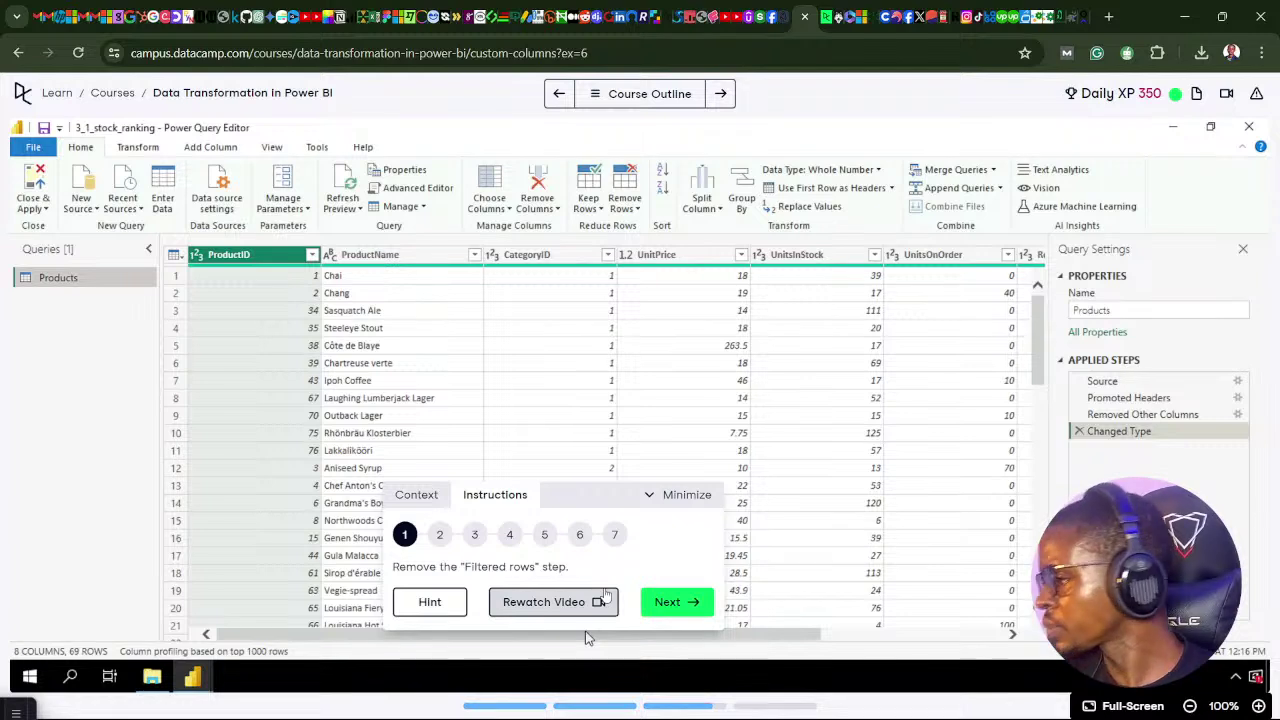
{"action": "left_click", "coordinate": [666, 603]}
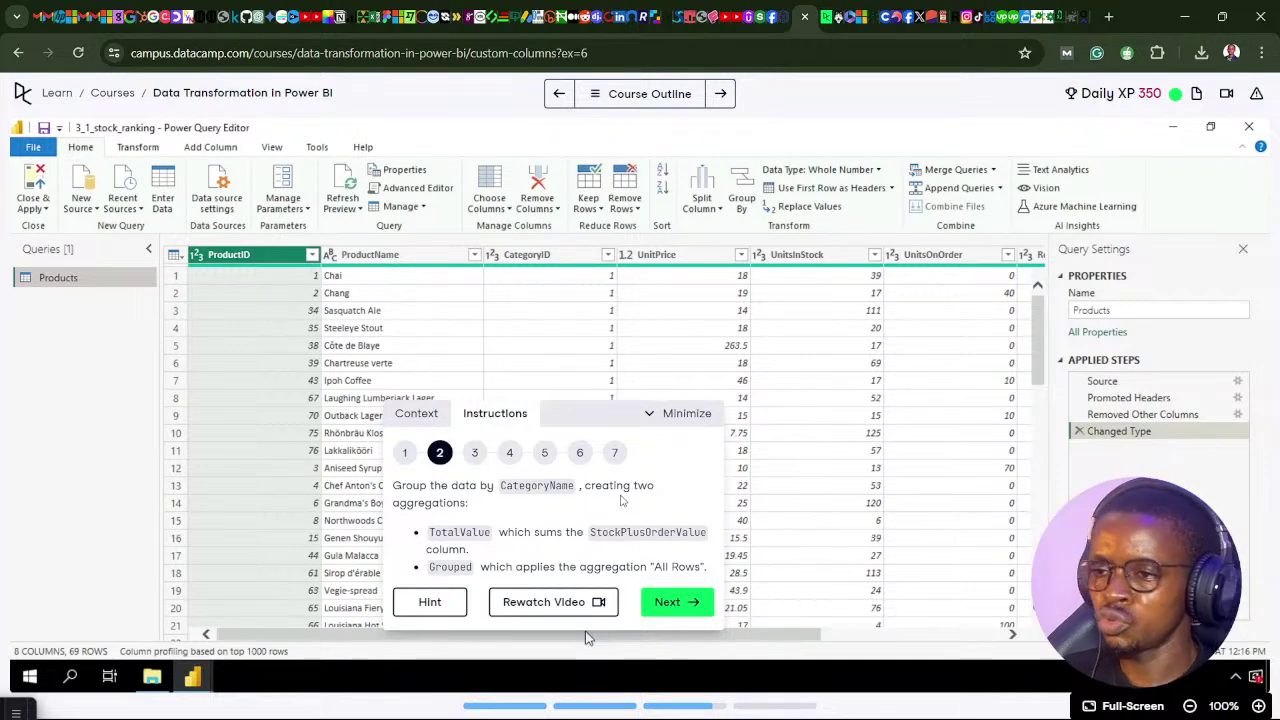
{"action": "left_click", "coordinate": [577, 702]}
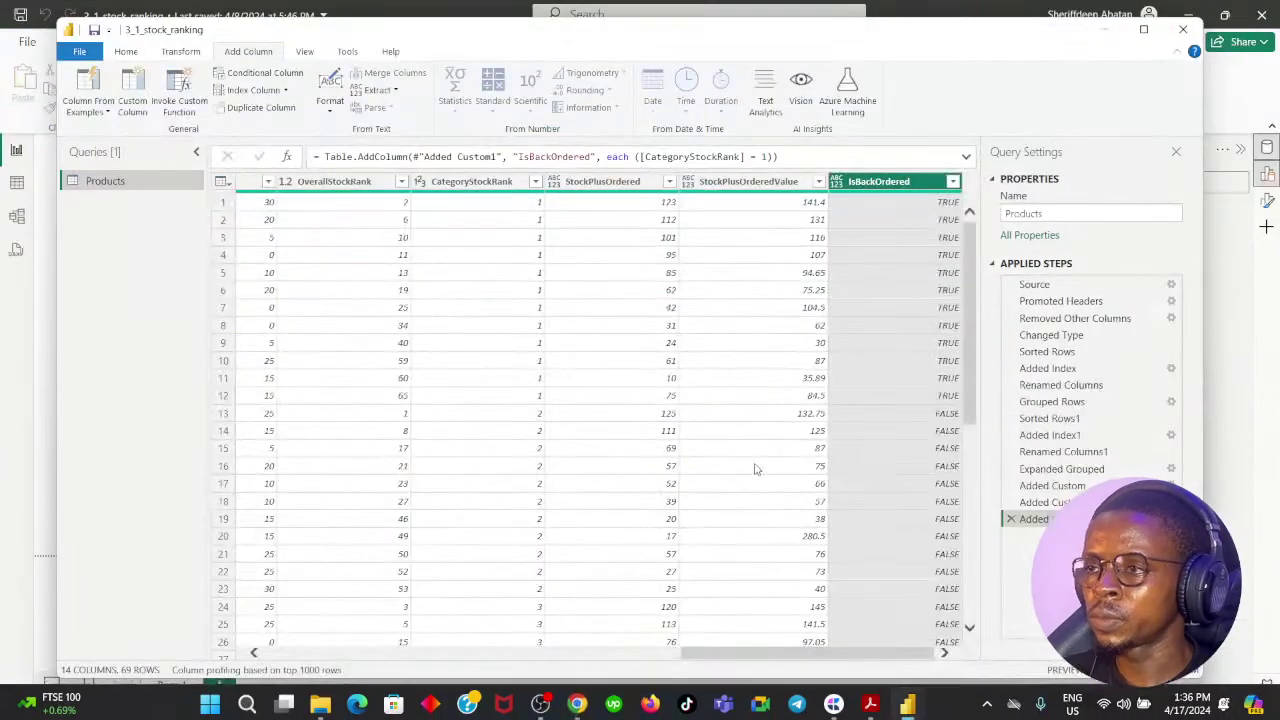
Start an advanced Group By on the Products query, grouping by CategoryName with a second aggregation row added
{"action": "left_click", "coordinate": [180, 52]}
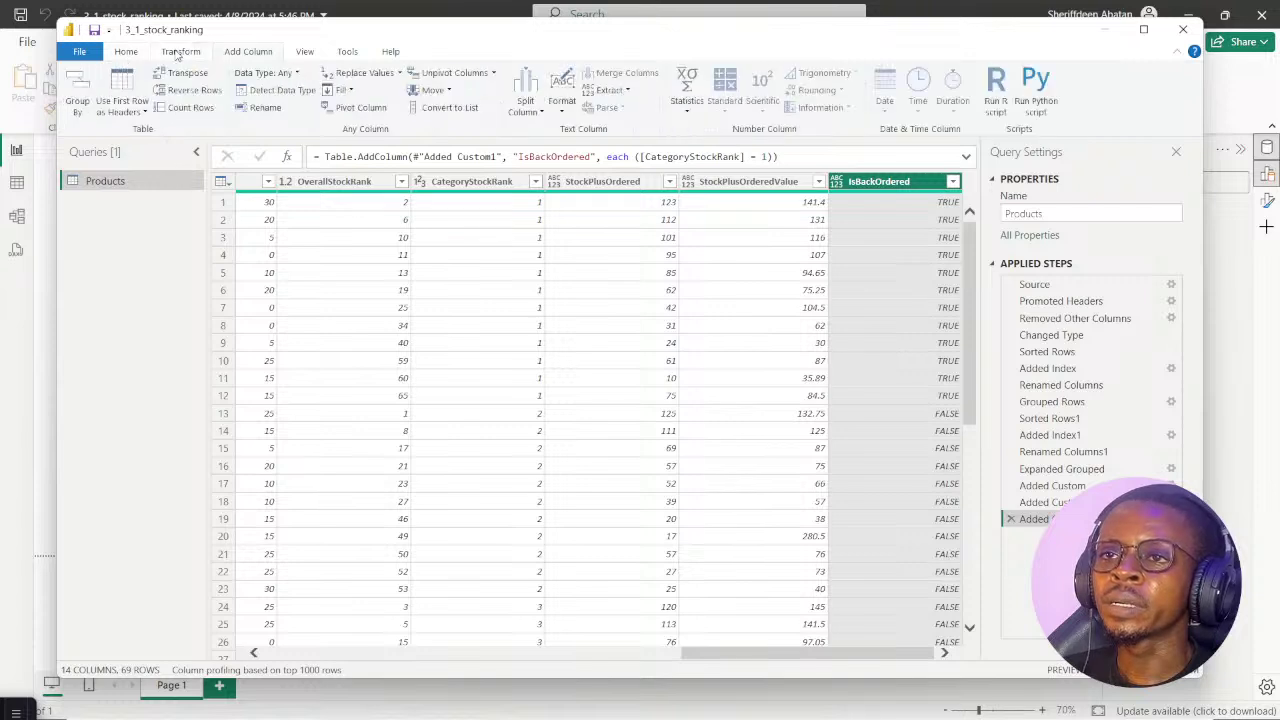
{"action": "left_click", "coordinate": [77, 92]}
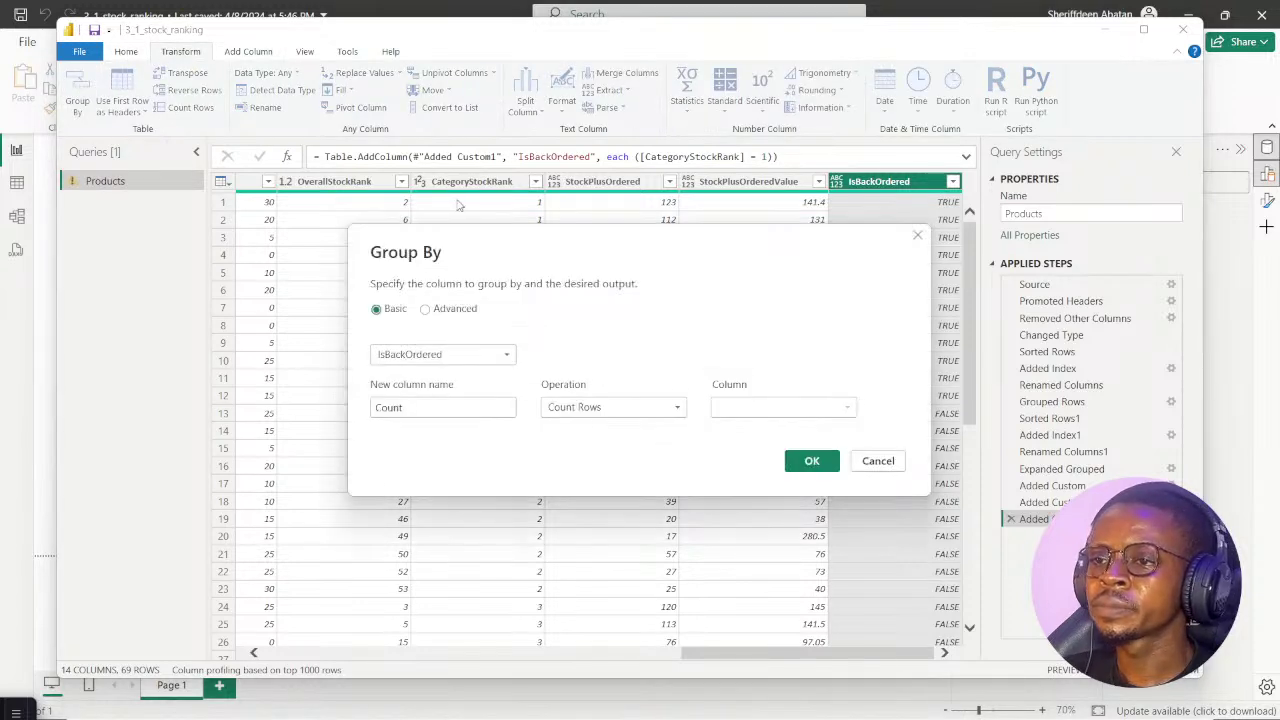
{"action": "left_click", "coordinate": [454, 310]}
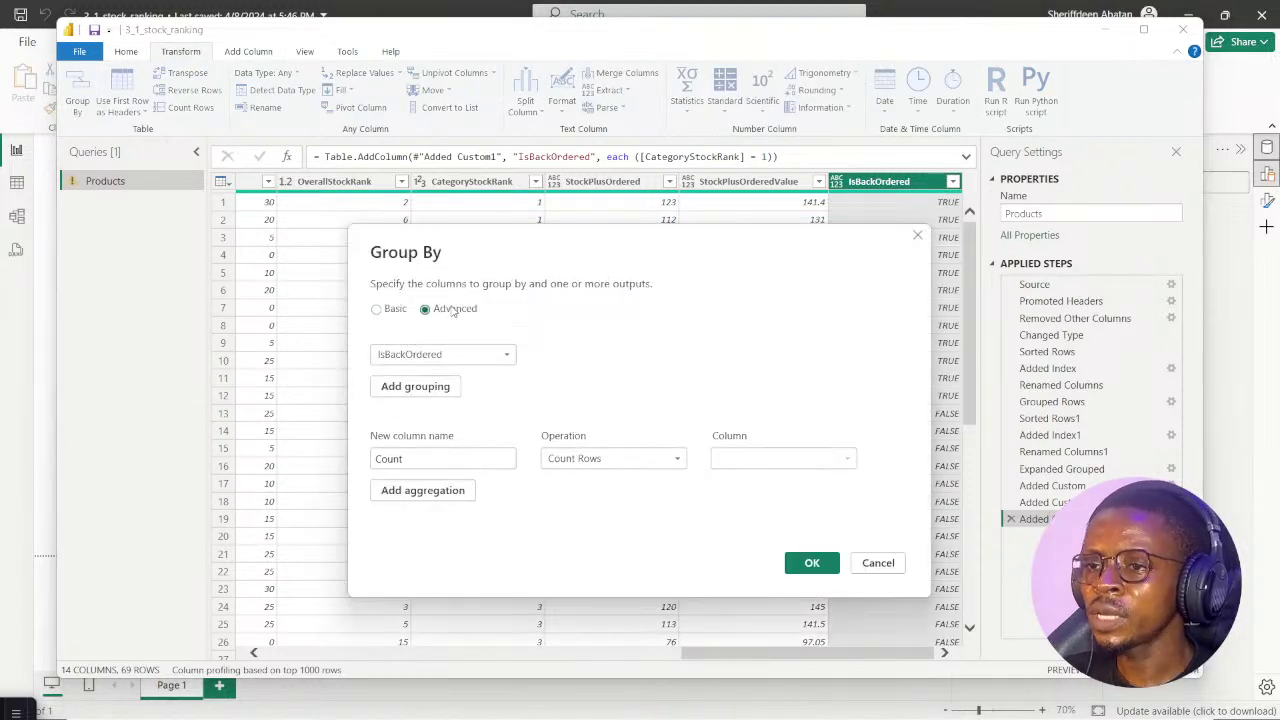
{"action": "left_click", "coordinate": [436, 490]}
{"action": "left_click", "coordinate": [440, 355]}
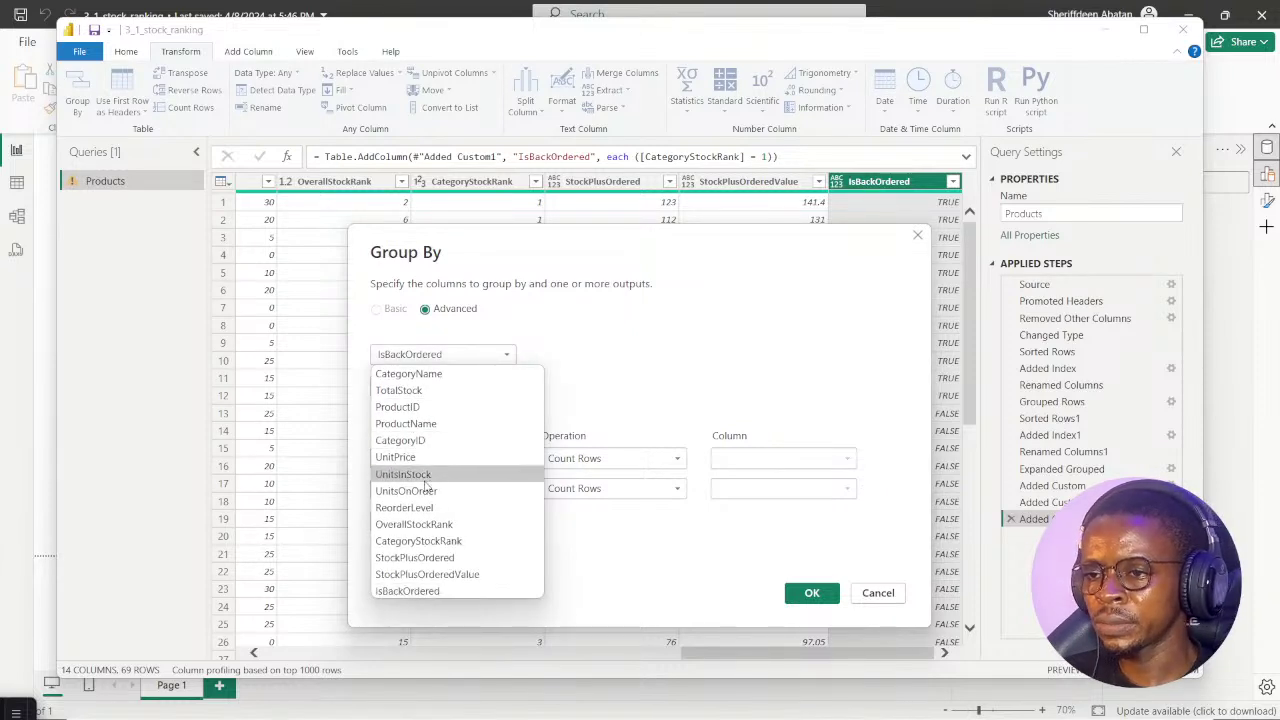
{"action": "left_click", "coordinate": [410, 374]}
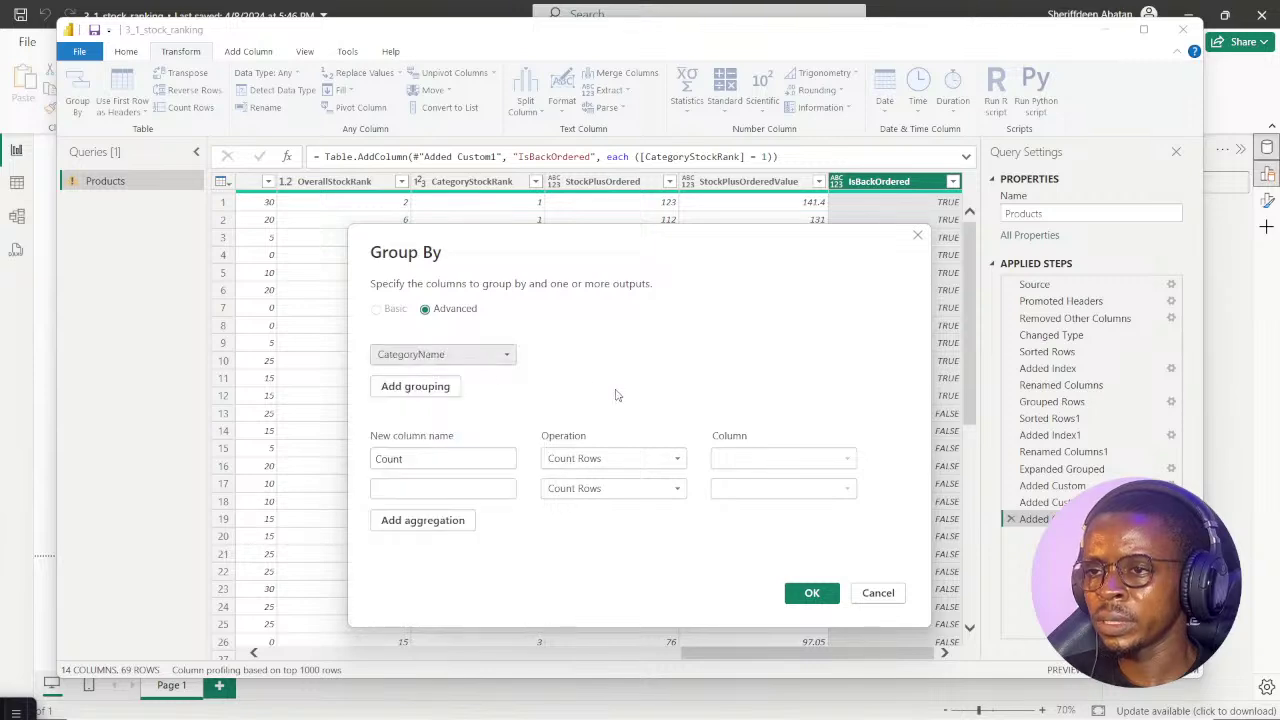
Define the first aggregation as TotalValue, summing the StockPlusOrderedValue column, checking the DataCamp instructions for the names
{"action": "left_click", "coordinate": [577, 702]}
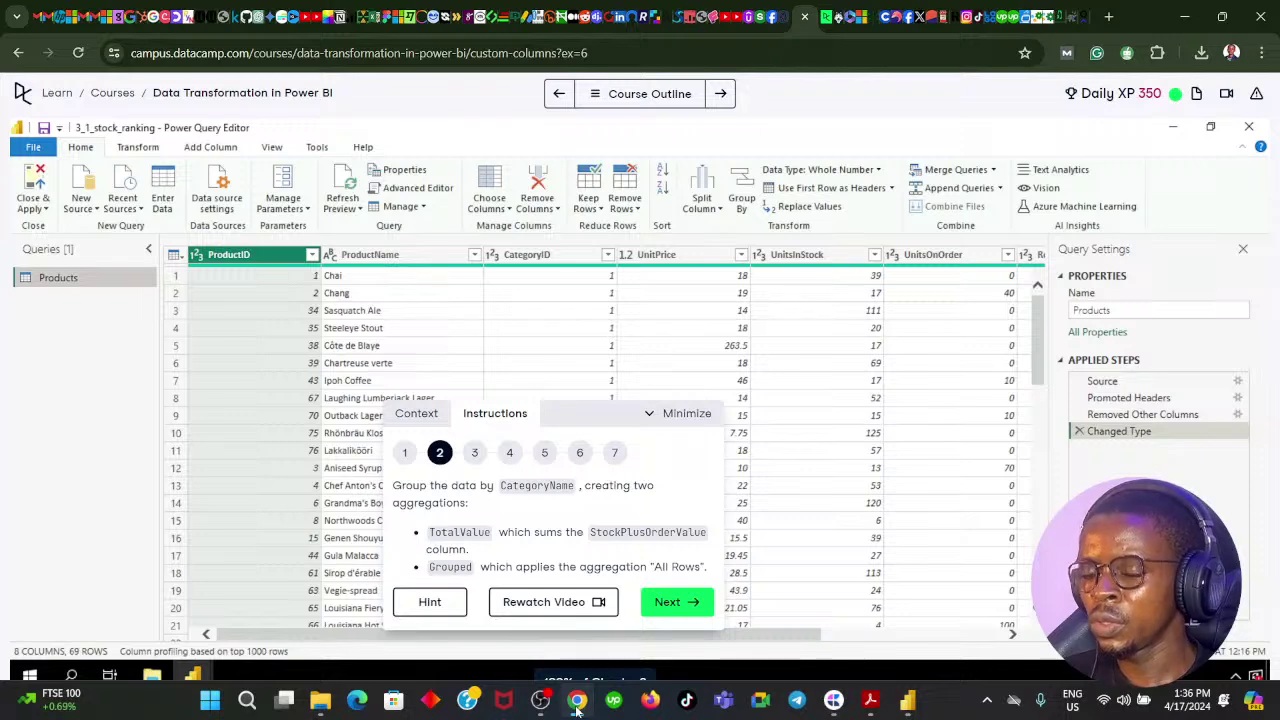
{"action": "left_click", "coordinate": [577, 704]}
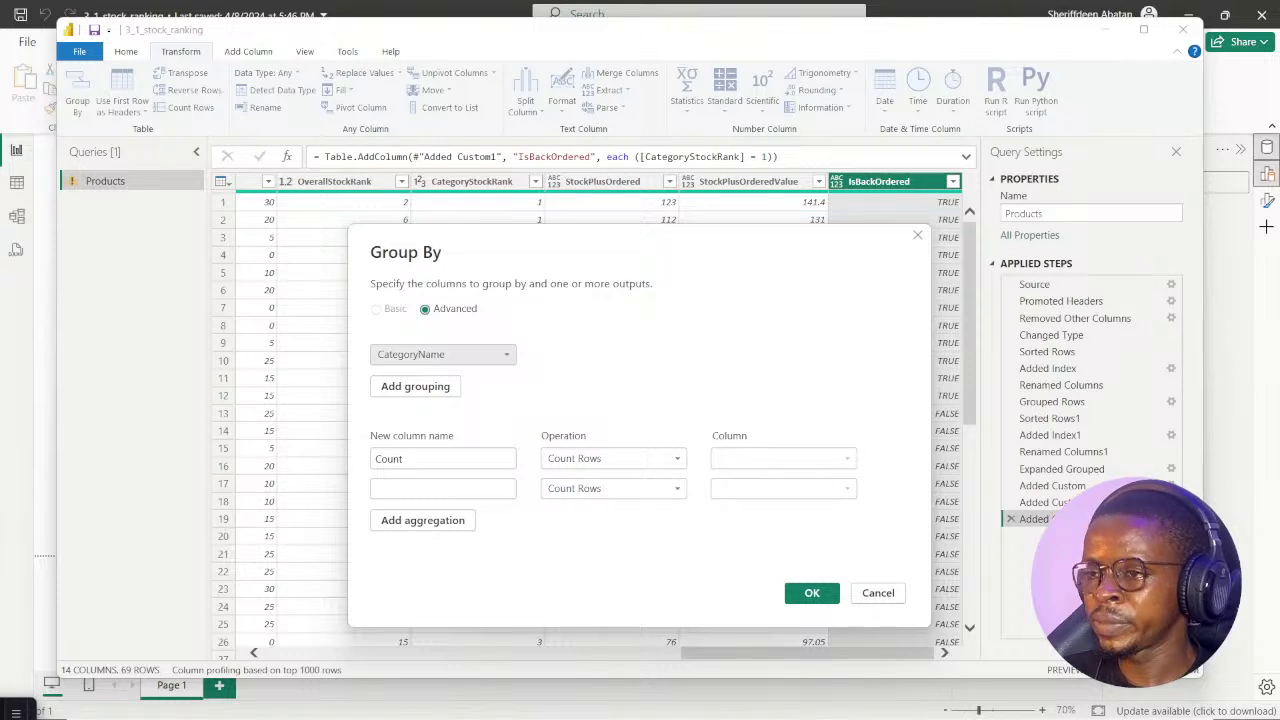
{"action": "left_click_drag", "start_coordinate": [414, 462], "coordinate": [360, 464]}
{"action": "type", "text": "TotalValue"}
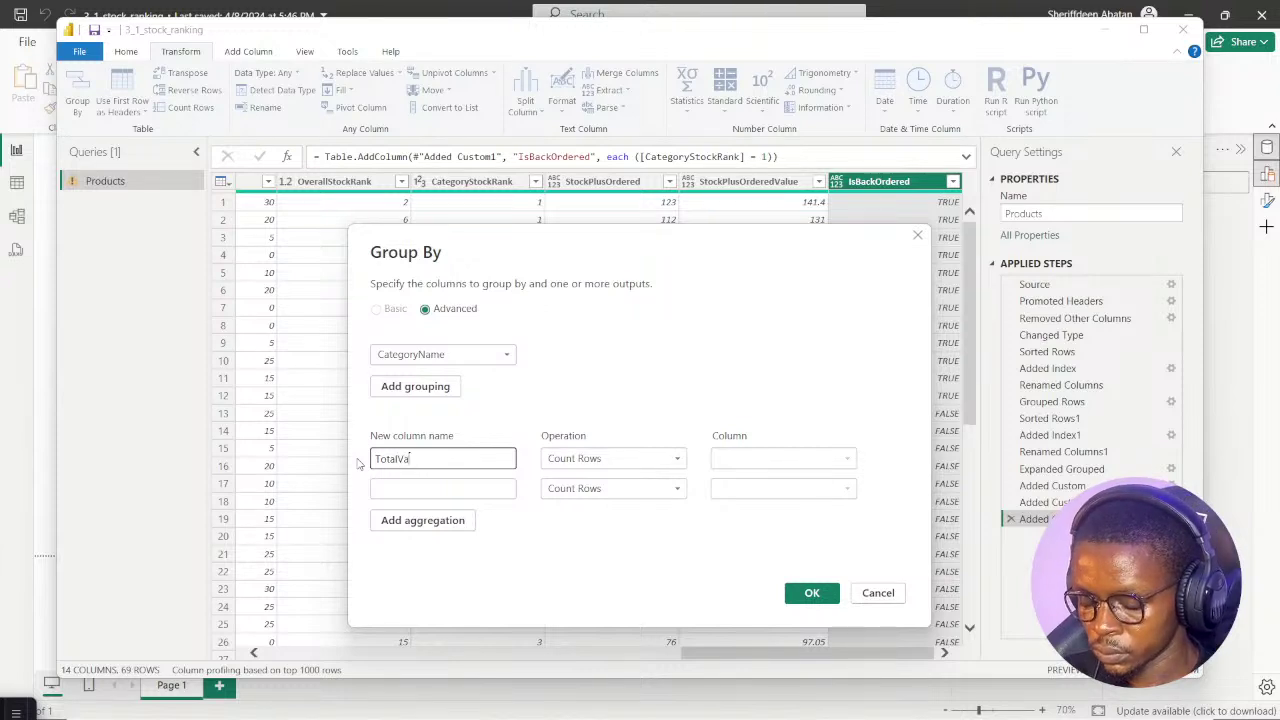
{"action": "left_click", "coordinate": [630, 461]}
{"action": "left_click", "coordinate": [554, 477]}
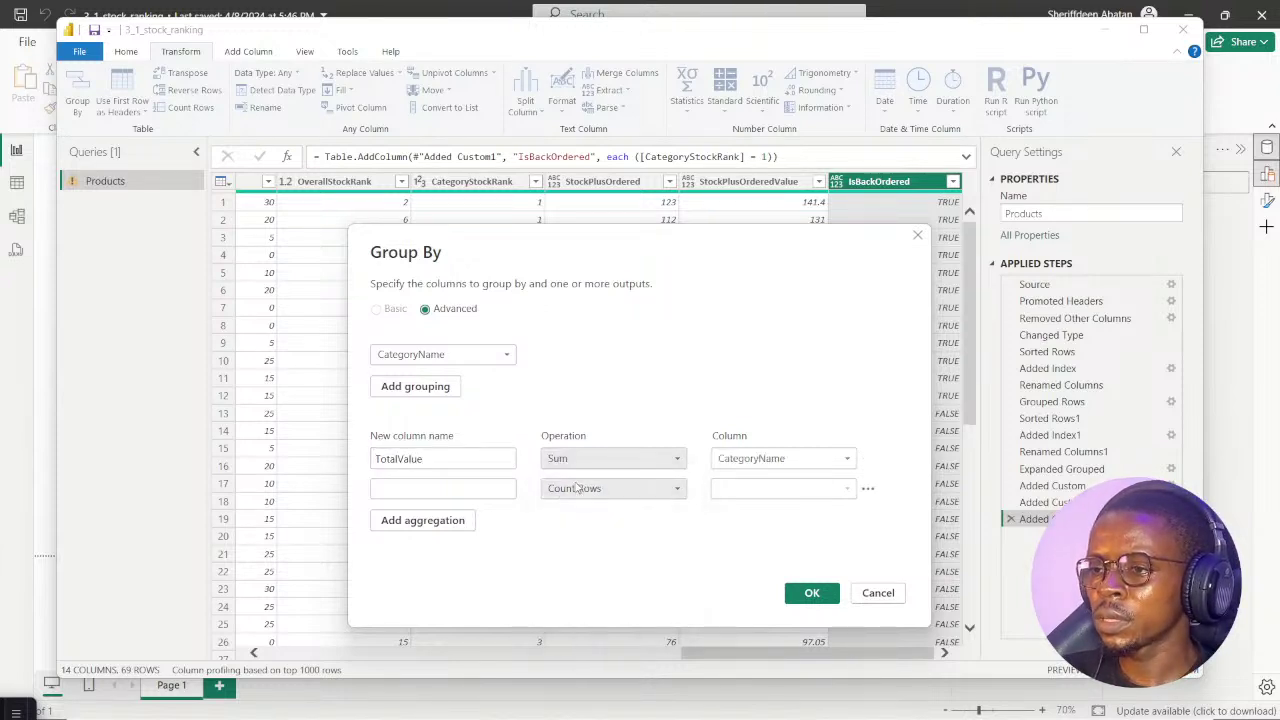
{"action": "left_click", "coordinate": [786, 460]}
{"action": "left_click", "coordinate": [577, 700]}
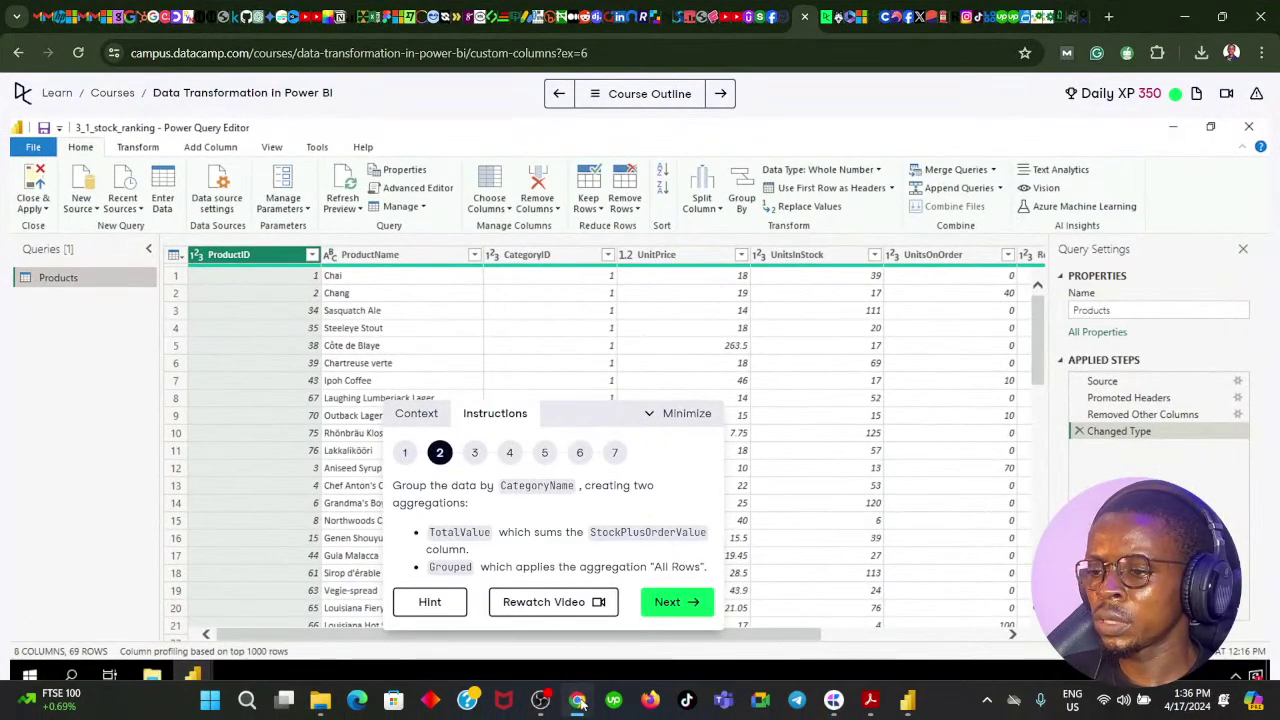
{"action": "left_click", "coordinate": [580, 703]}
{"action": "left_click", "coordinate": [800, 458]}
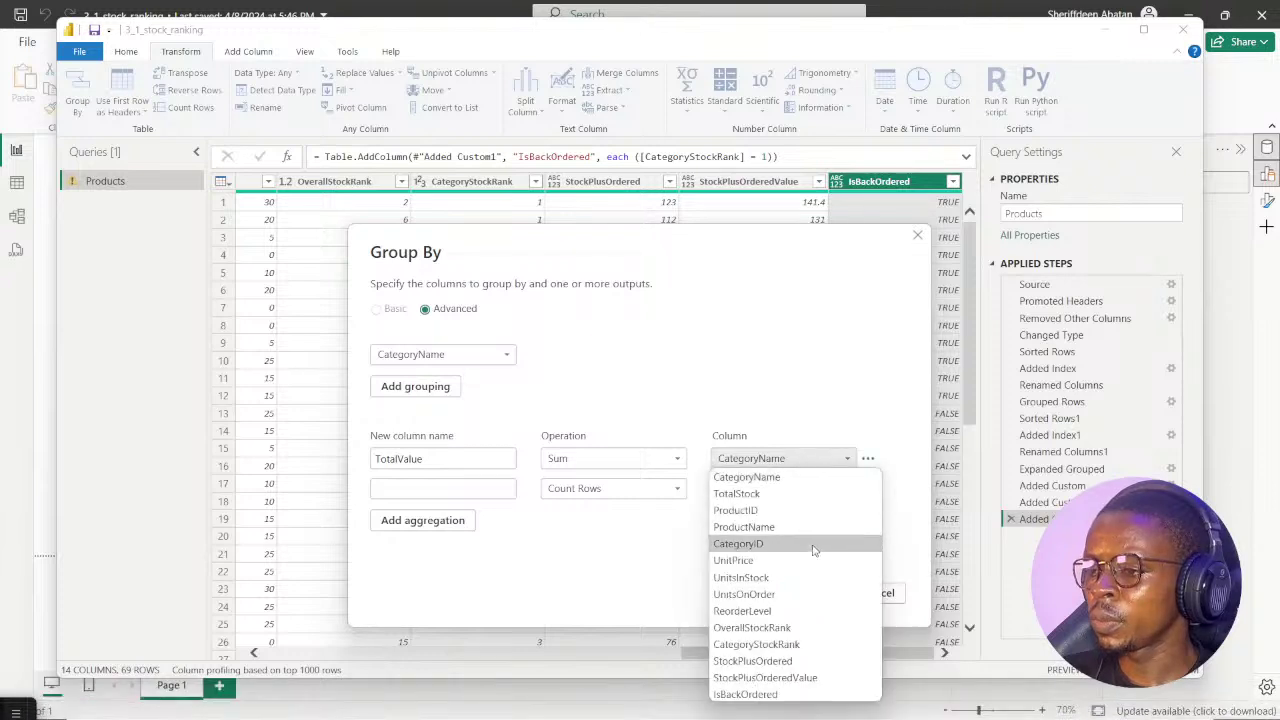
{"action": "left_click", "coordinate": [790, 679]}
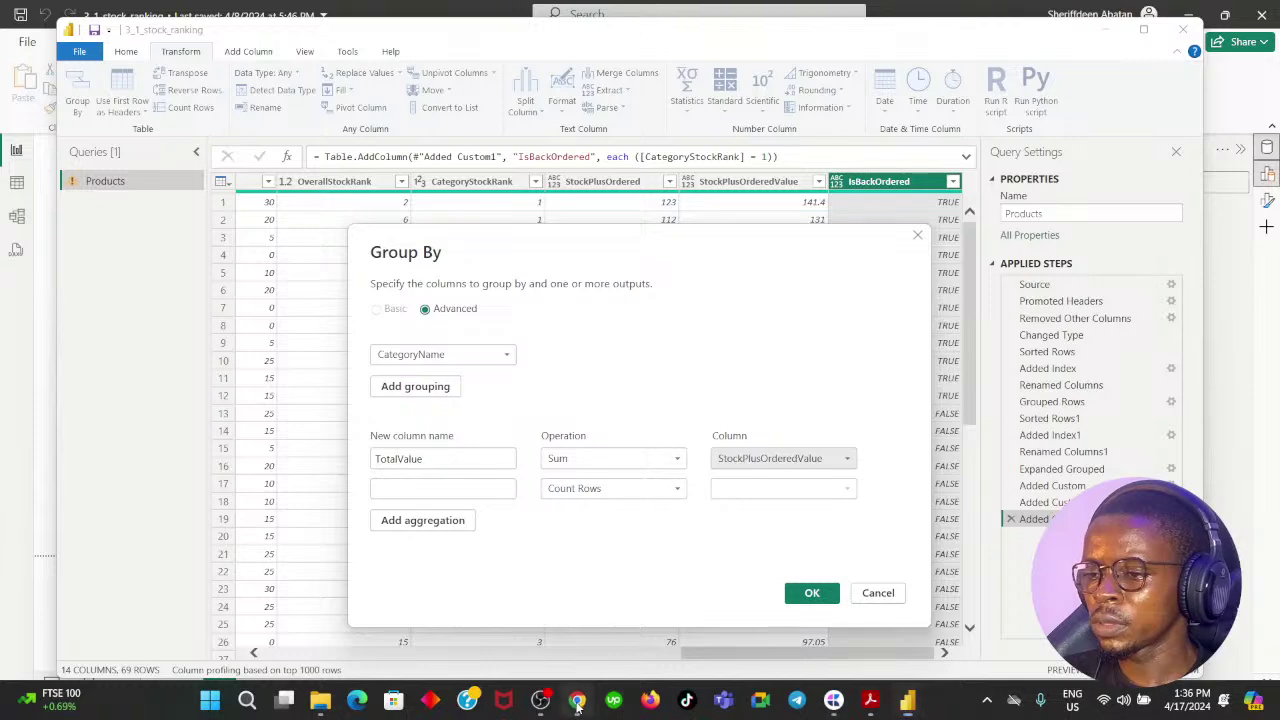
Recheck the DataCamp instruction, define the second aggregation as Grouped with the All Rows operation, and apply the grouping
{"action": "left_click", "coordinate": [577, 701]}
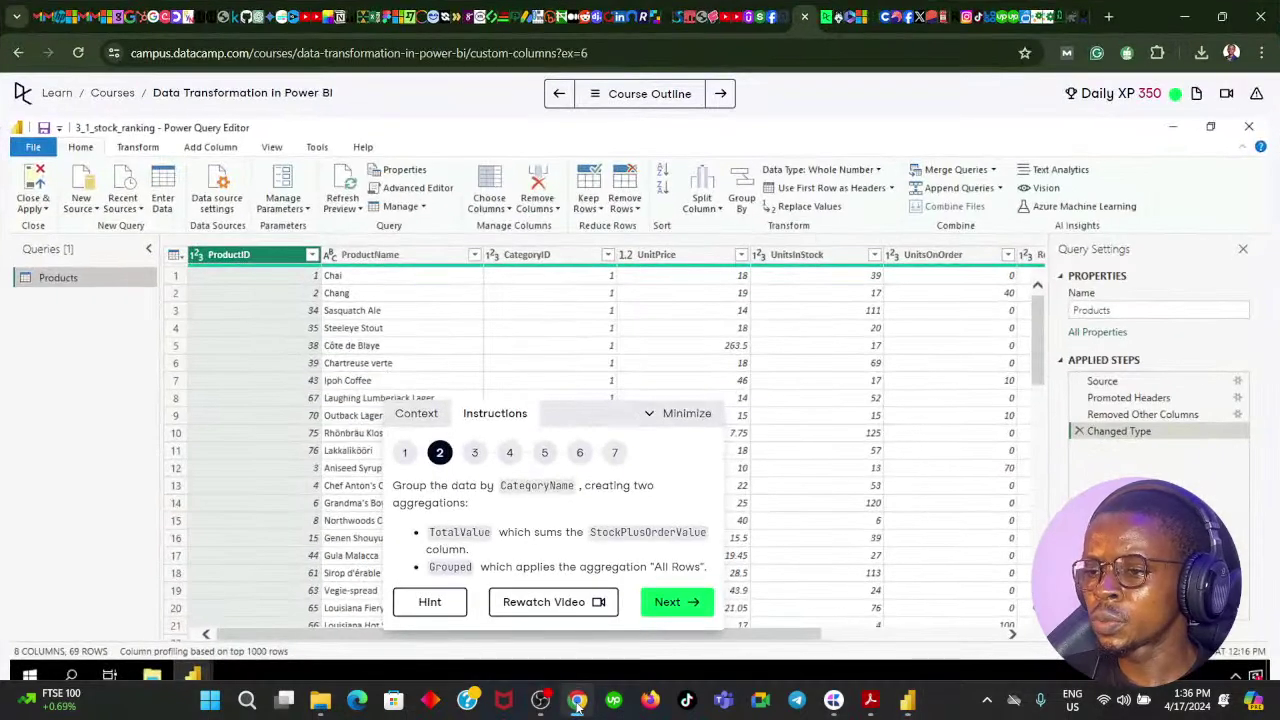
{"action": "left_click", "coordinate": [577, 701]}
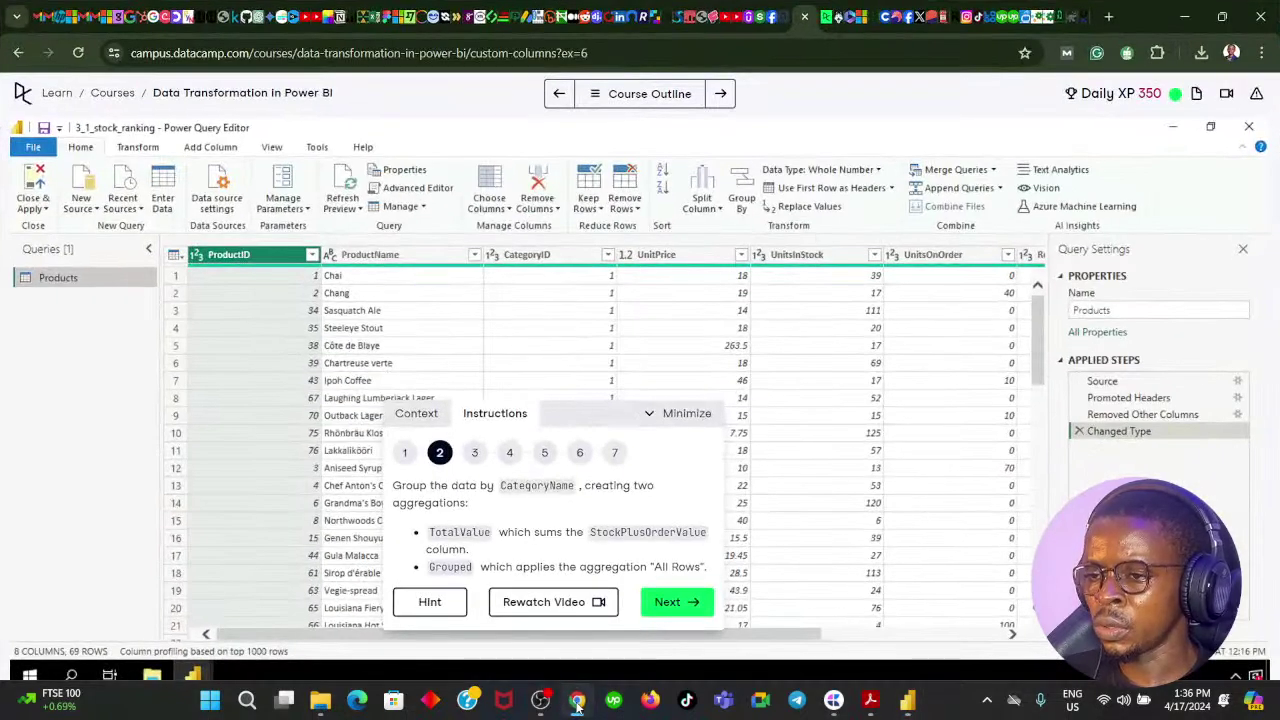
{"action": "left_click", "coordinate": [420, 488]}
{"action": "type", "text": "C"}
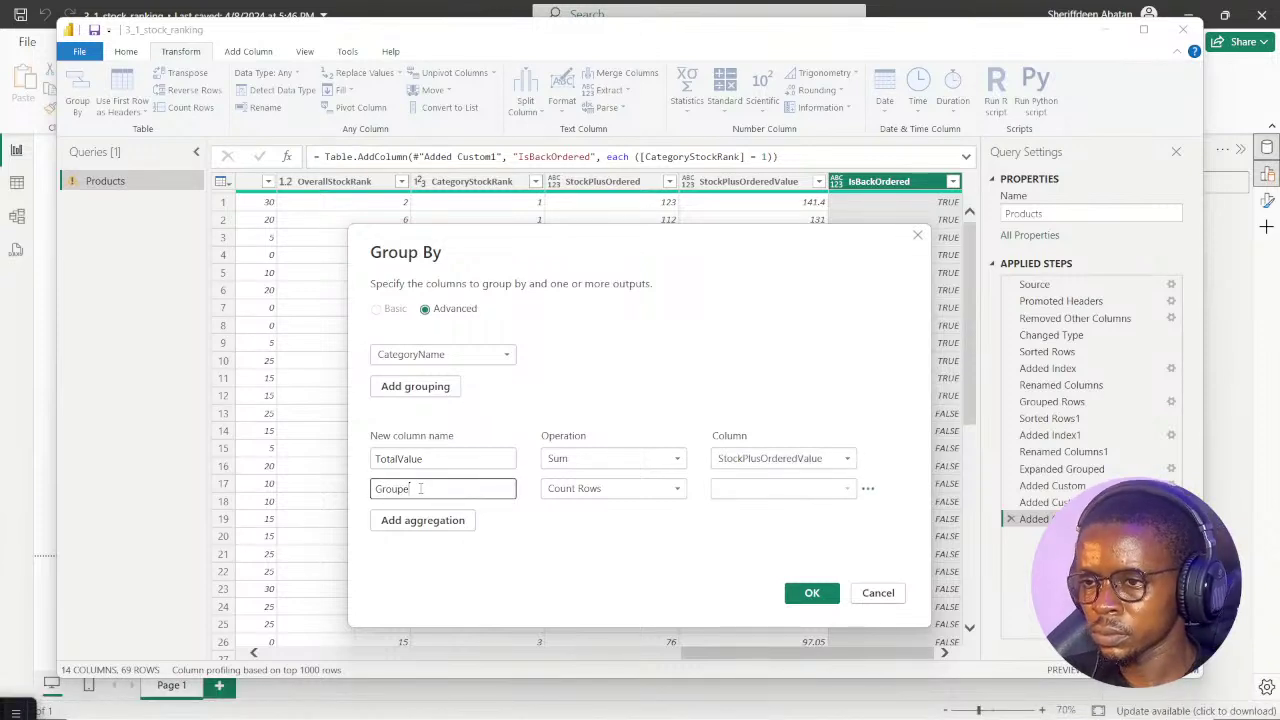
{"action": "type", "text": "rouped"}
{"action": "left_click", "coordinate": [580, 488]}
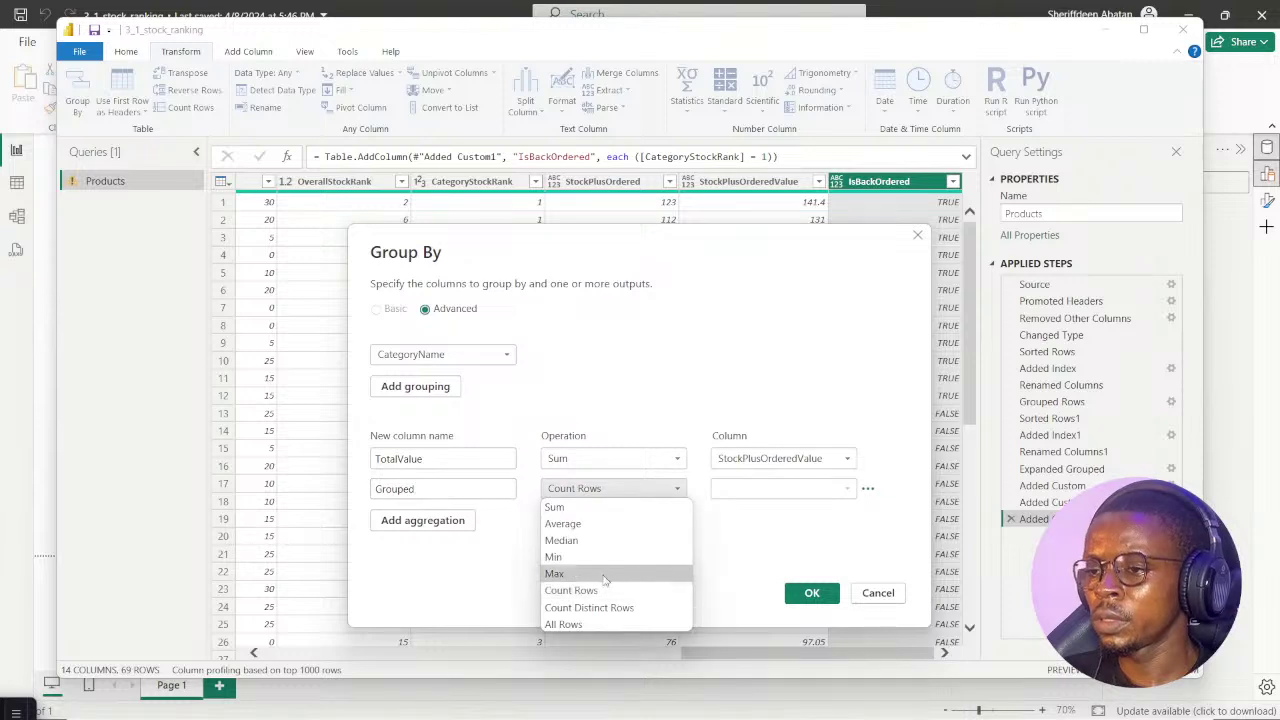
{"action": "left_click", "coordinate": [575, 628]}
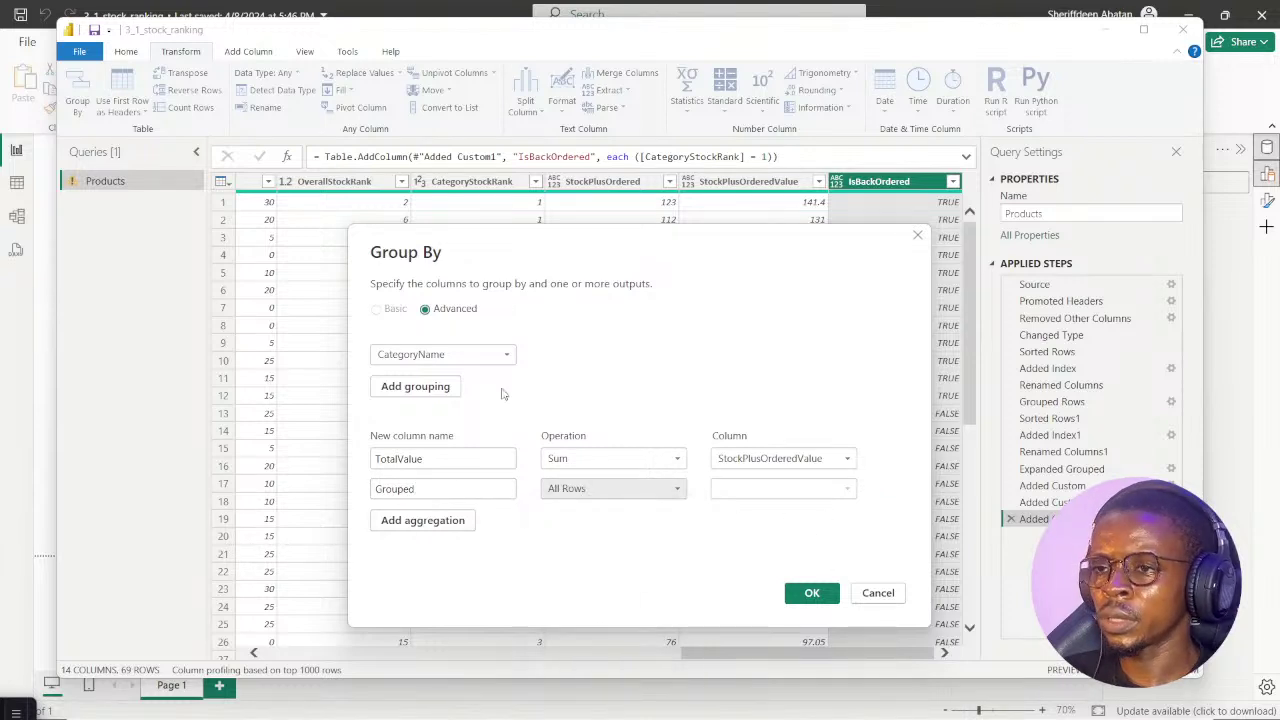
{"action": "left_click", "coordinate": [801, 598]}
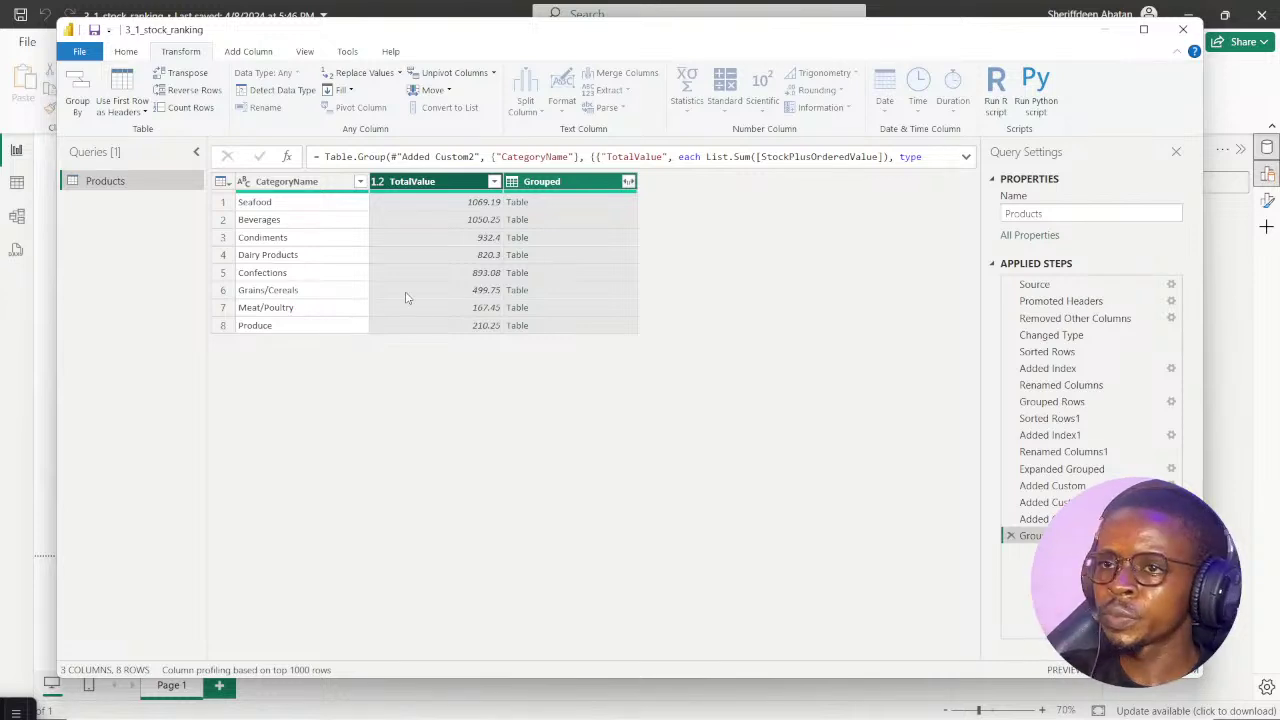
Read instruction 3 in DataCamp, return to Power Query and start a custom column on the grouped Products table
{"action": "mouse_move", "coordinate": [536, 712]}
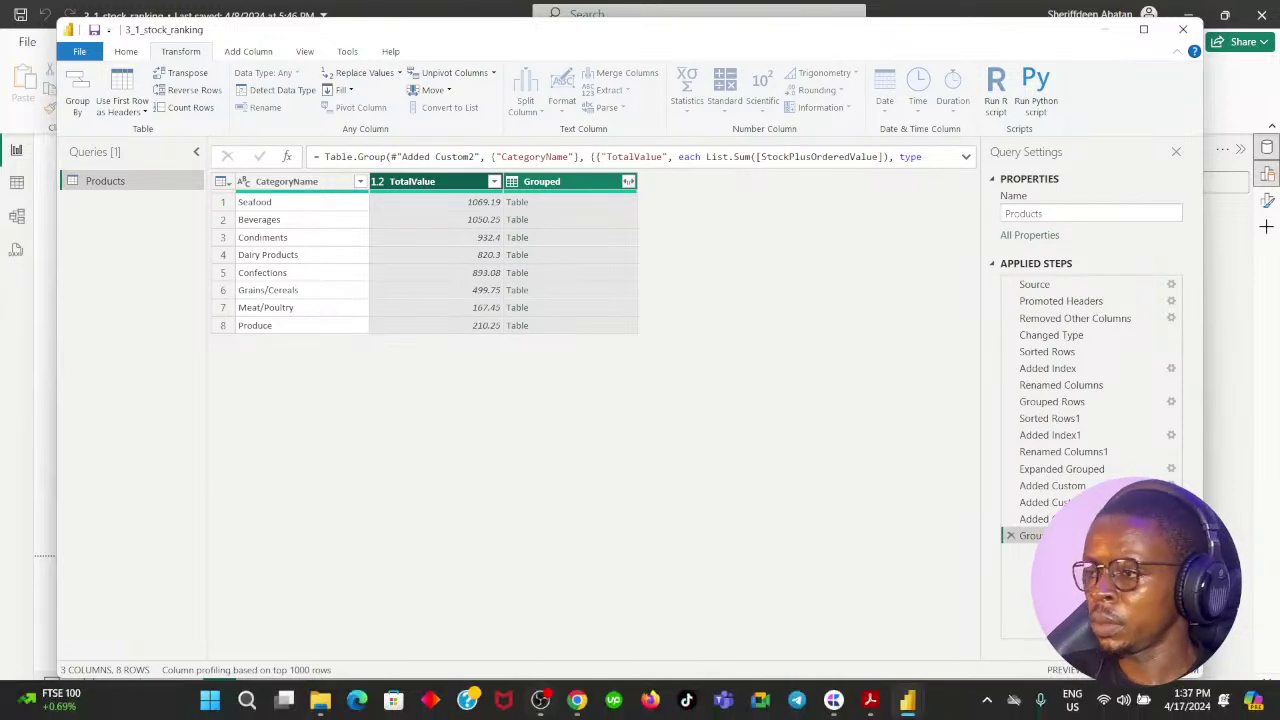
{"action": "left_click", "coordinate": [576, 705]}
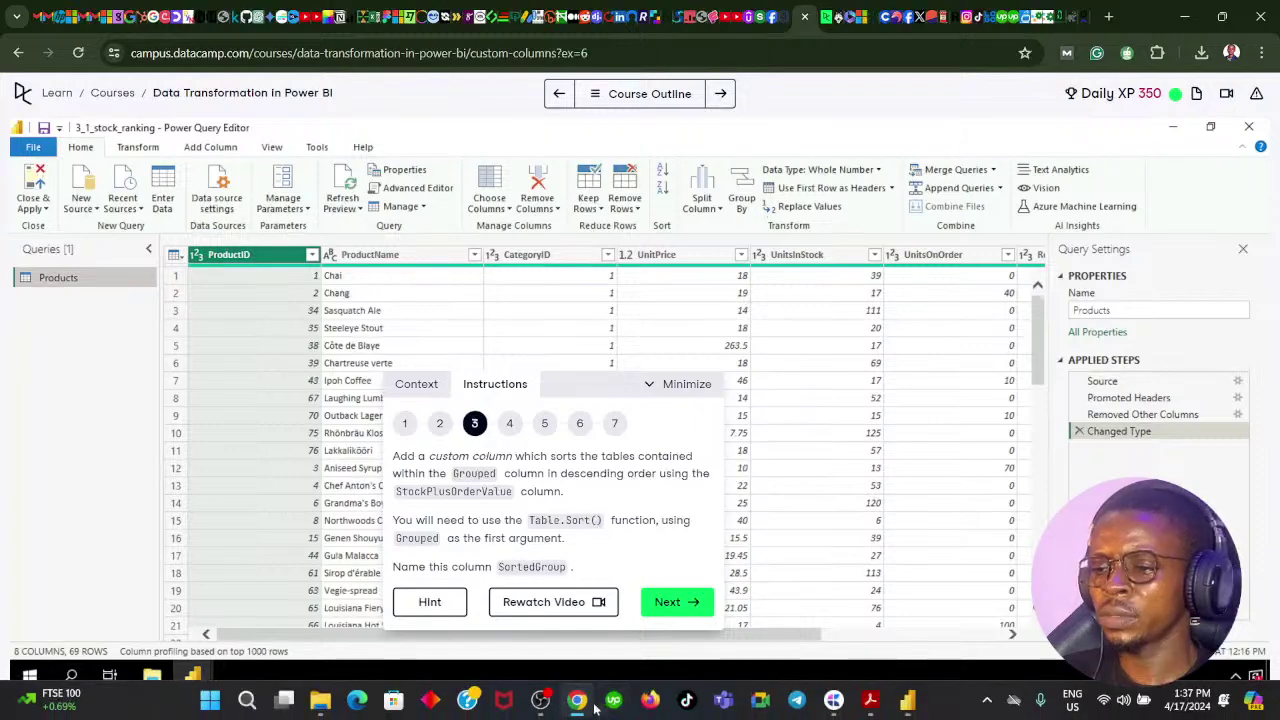
{"action": "left_click", "coordinate": [577, 705]}
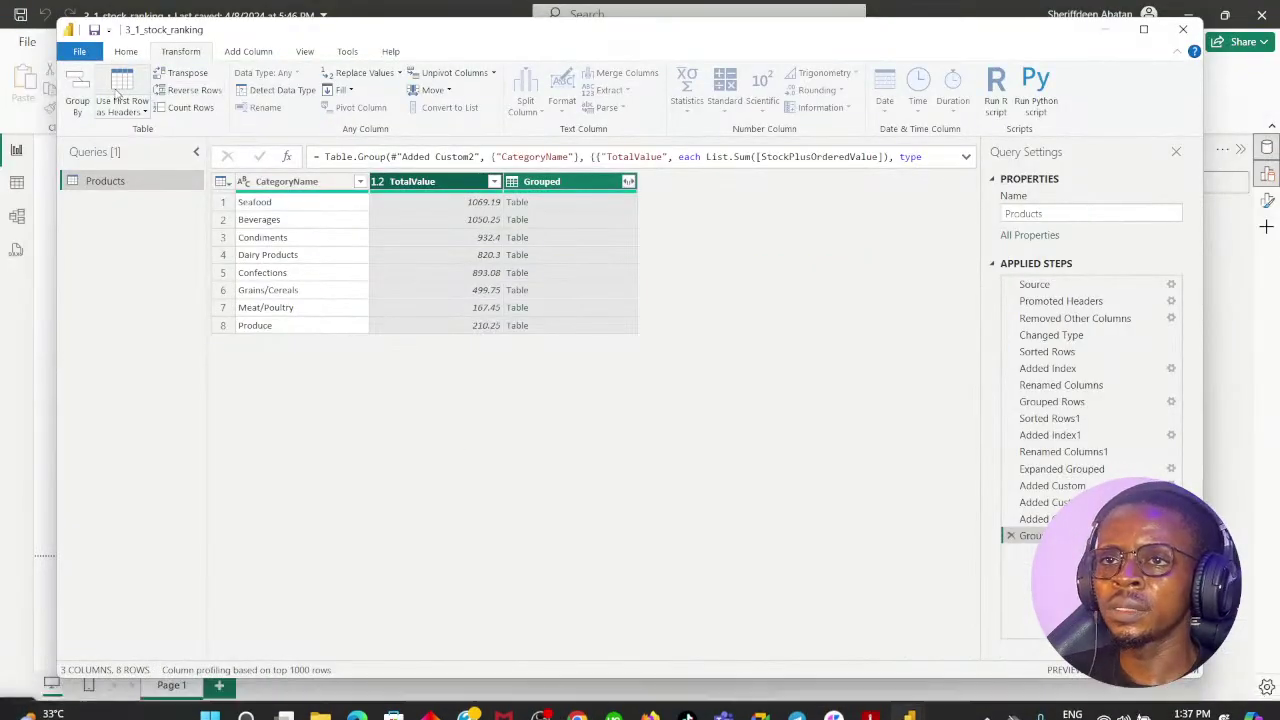
{"action": "left_click", "coordinate": [242, 53]}
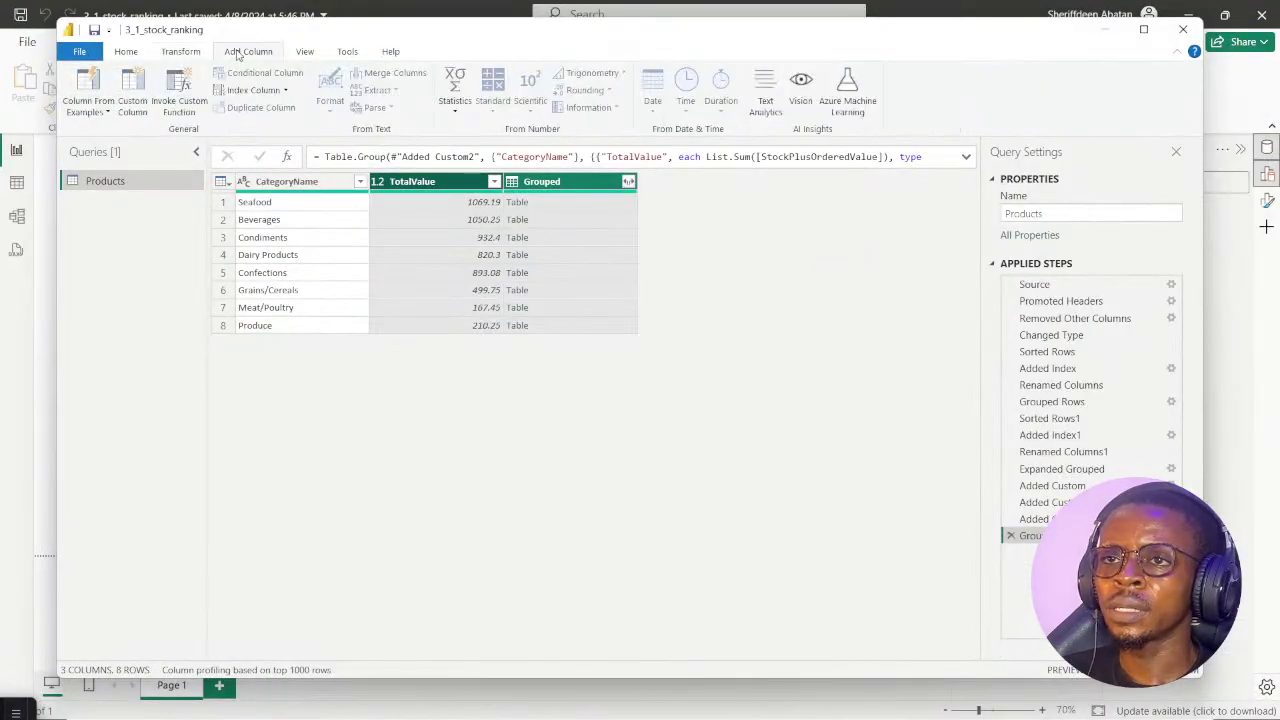
{"action": "left_click_drag", "start_coordinate": [578, 191], "coordinate": [769, 240]}
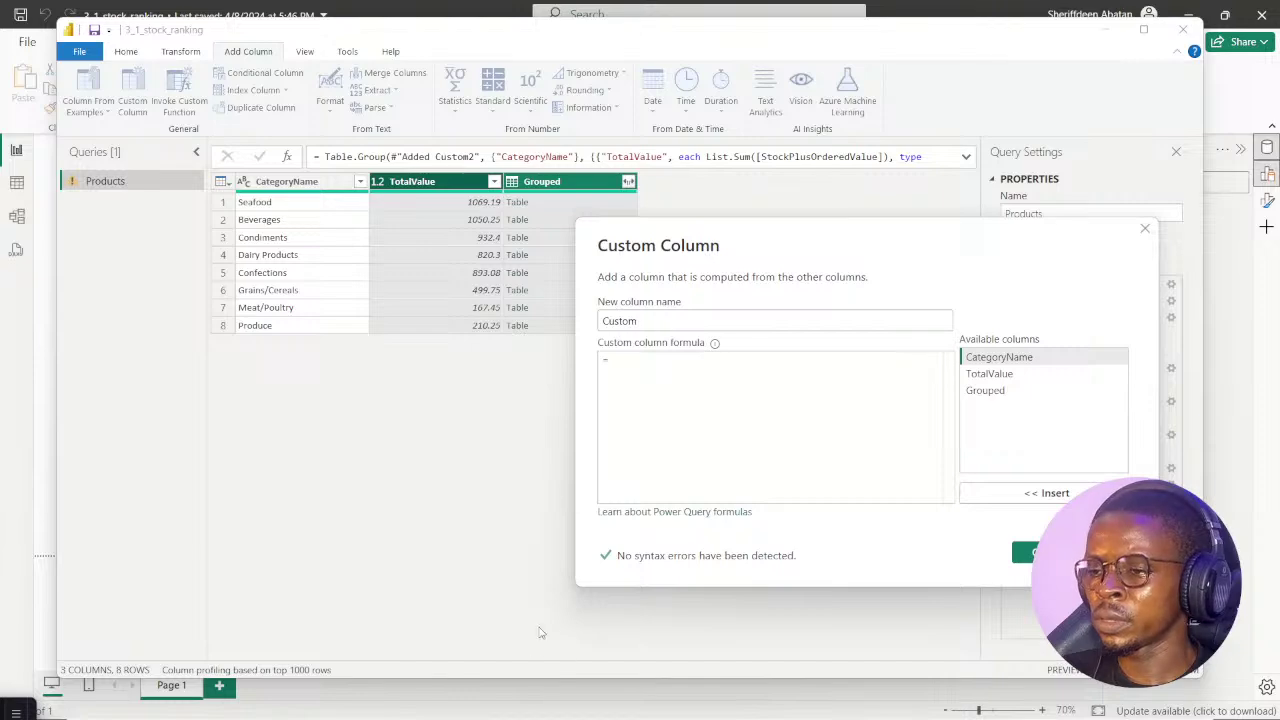
Recheck the DataCamp instruction for the required column name and name the custom column SortedGroup
{"action": "left_click", "coordinate": [578, 702]}
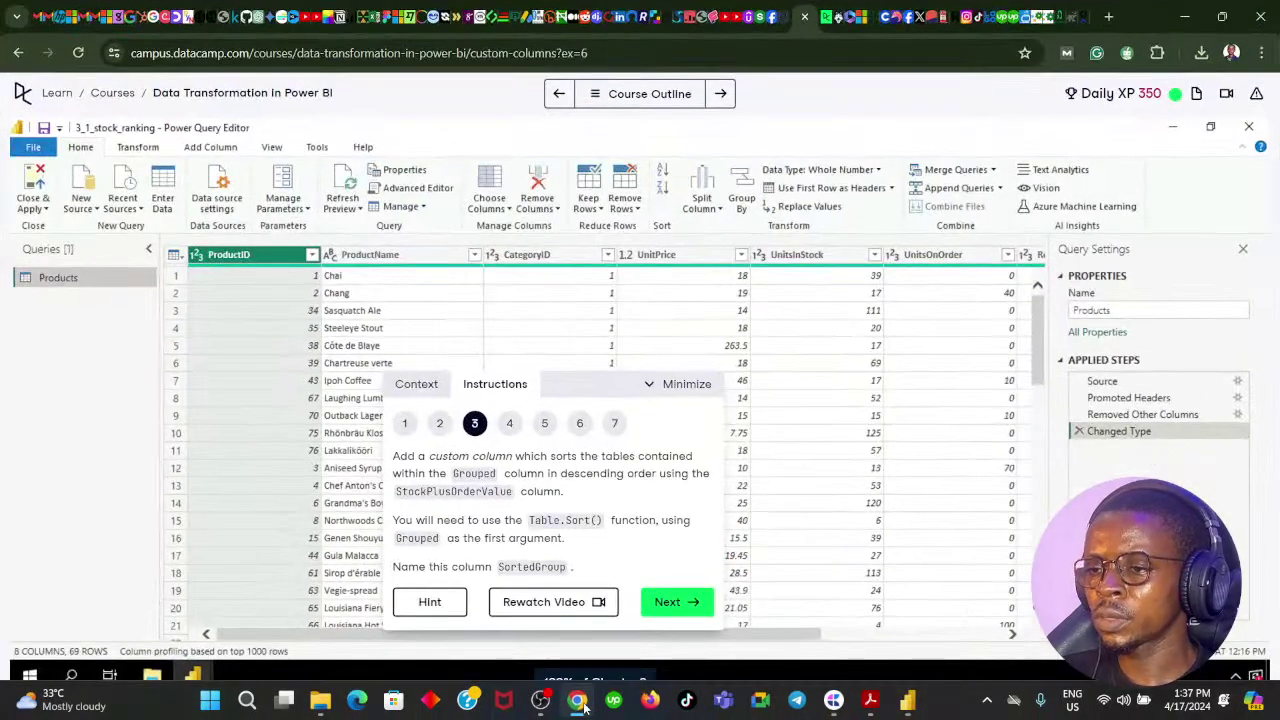
{"action": "left_click", "coordinate": [585, 707]}
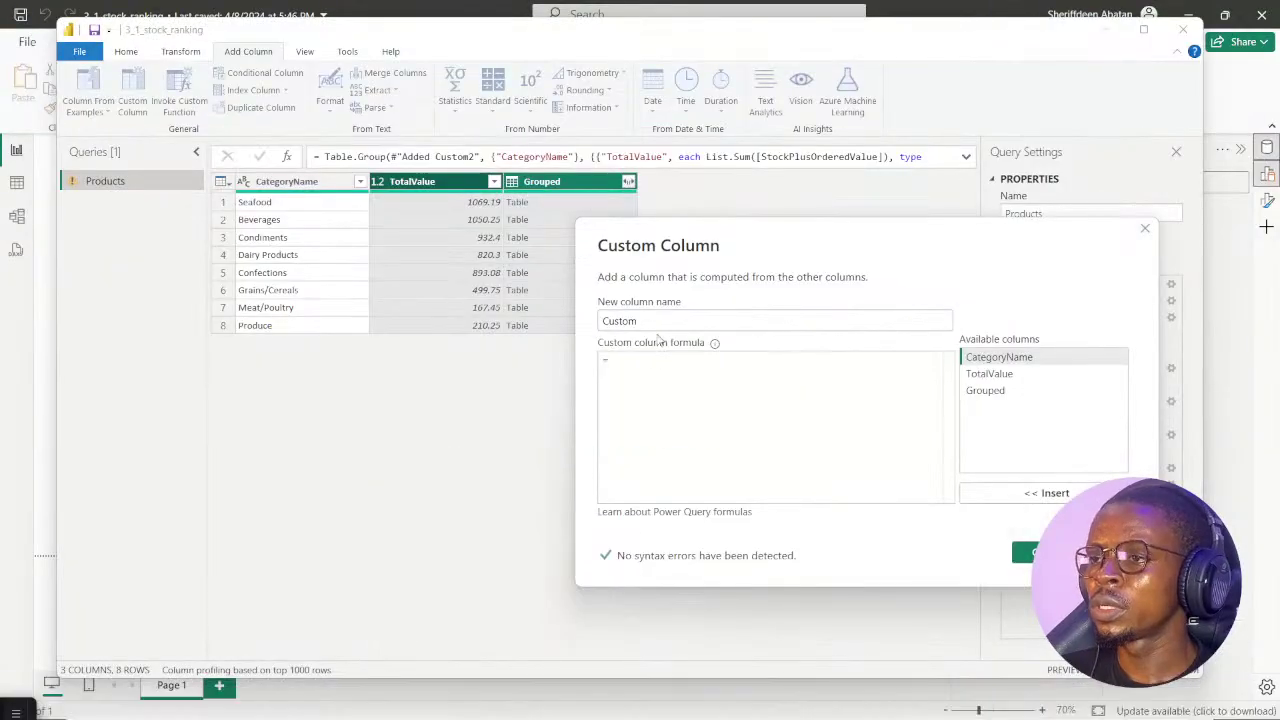
{"action": "double_click", "coordinate": [619, 321]}
{"action": "type", "text": "SortedG"}
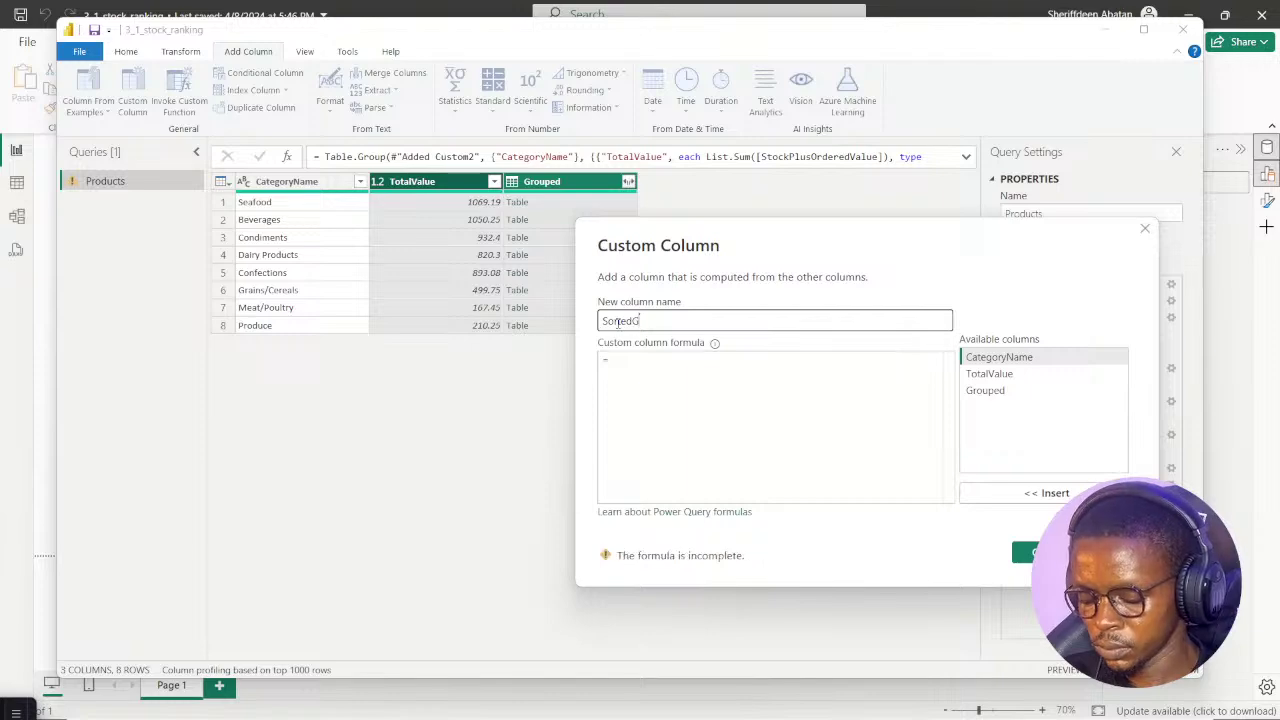
{"action": "left_click", "coordinate": [646, 368]}
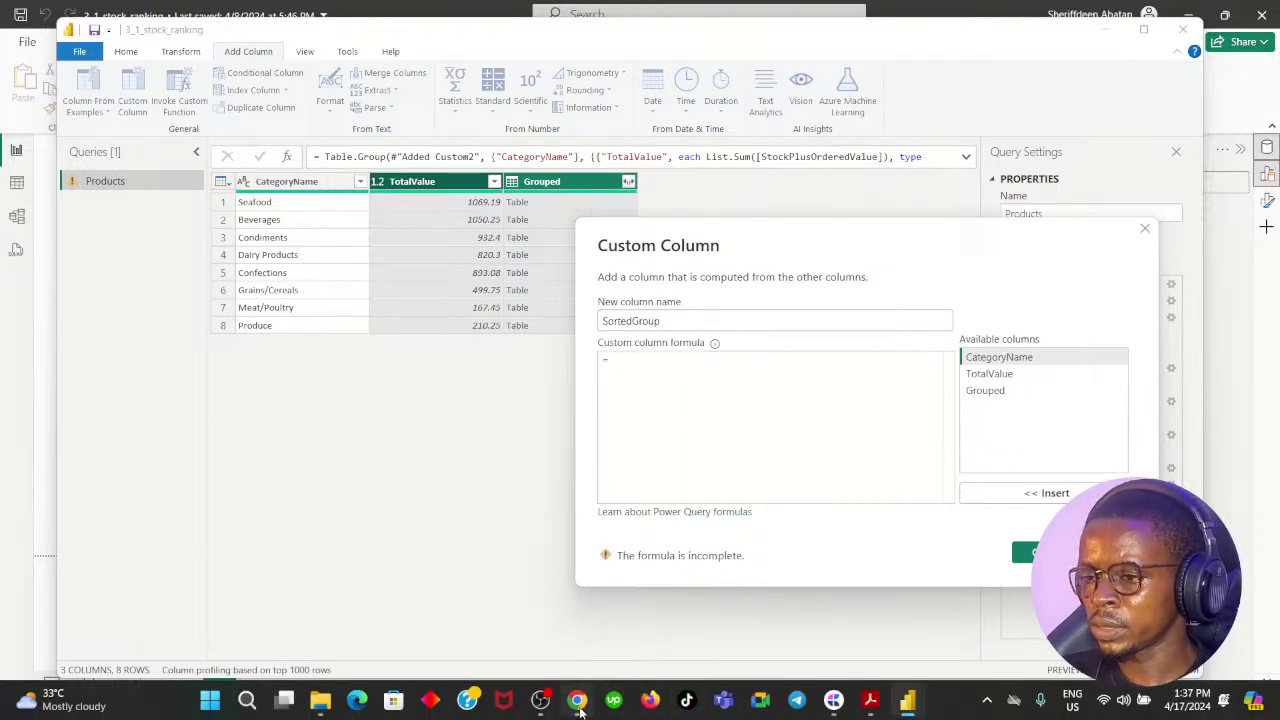
Review the DataCamp instructions for the sort, and begin the custom column formula with the Table.Sort function and empty parentheses
{"action": "left_click", "coordinate": [578, 701]}
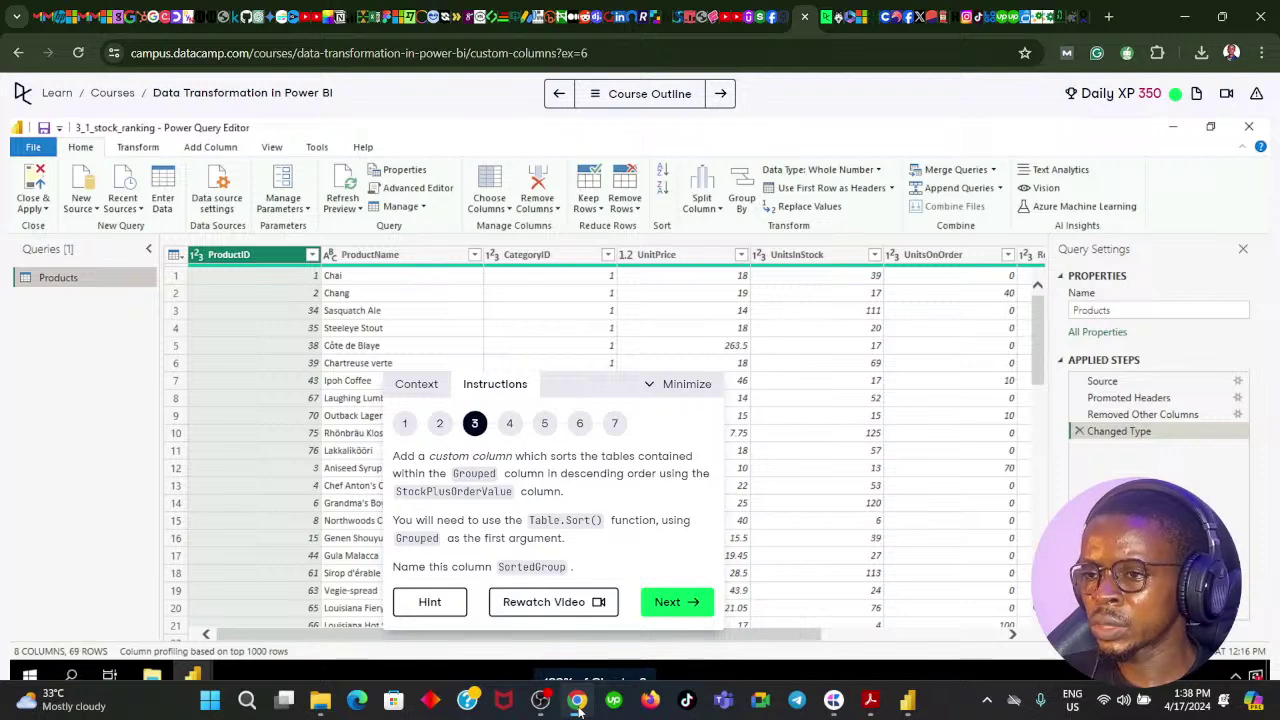
{"action": "left_click", "coordinate": [578, 705]}
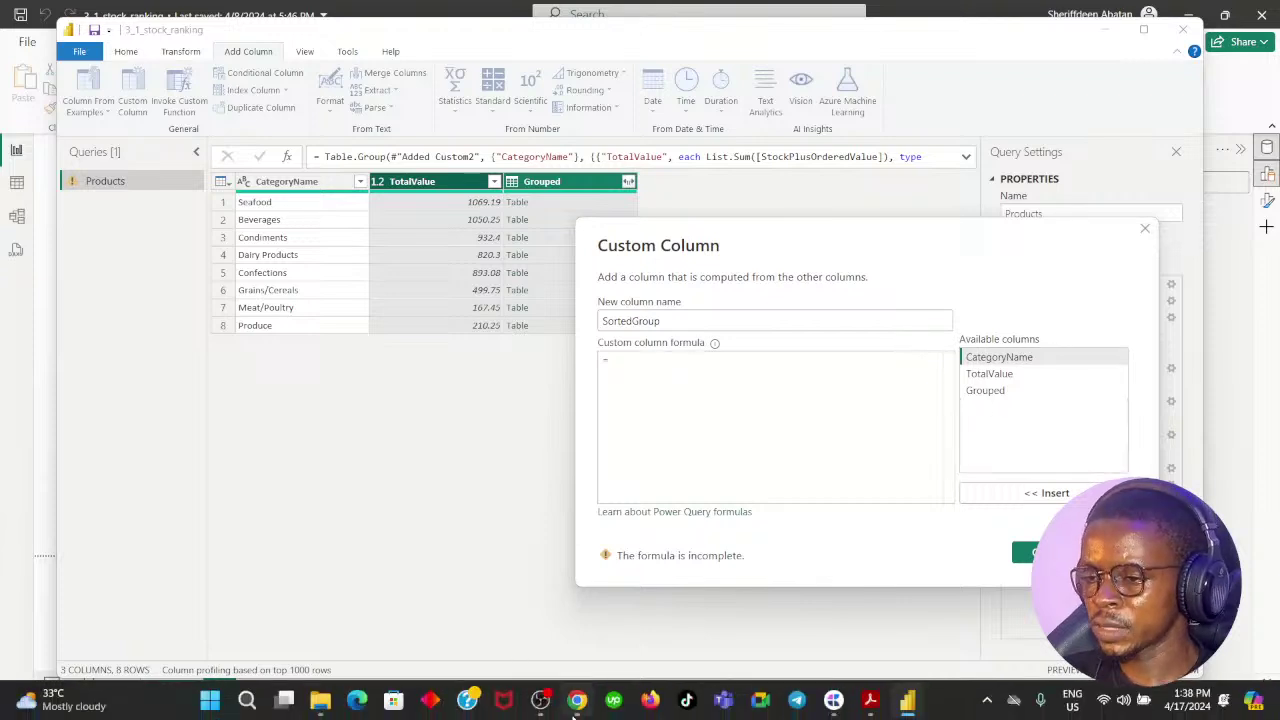
{"action": "left_click", "coordinate": [577, 700]}
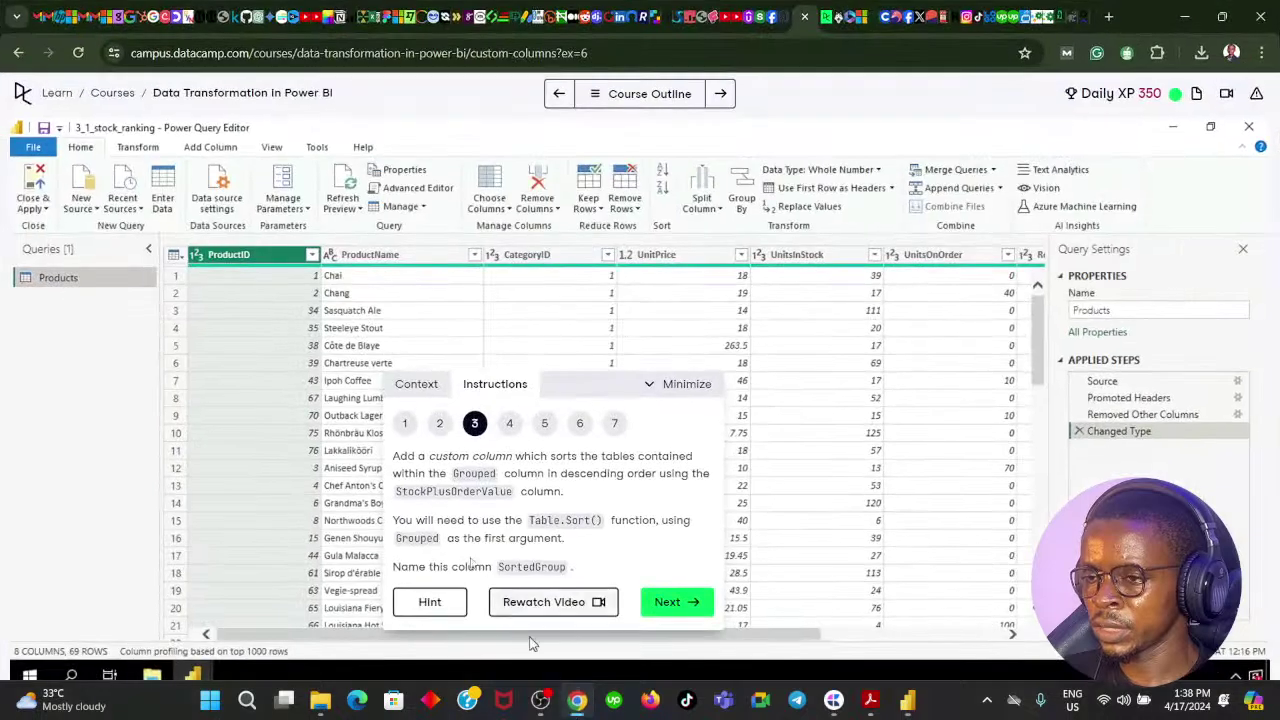
{"action": "left_click", "coordinate": [440, 428]}
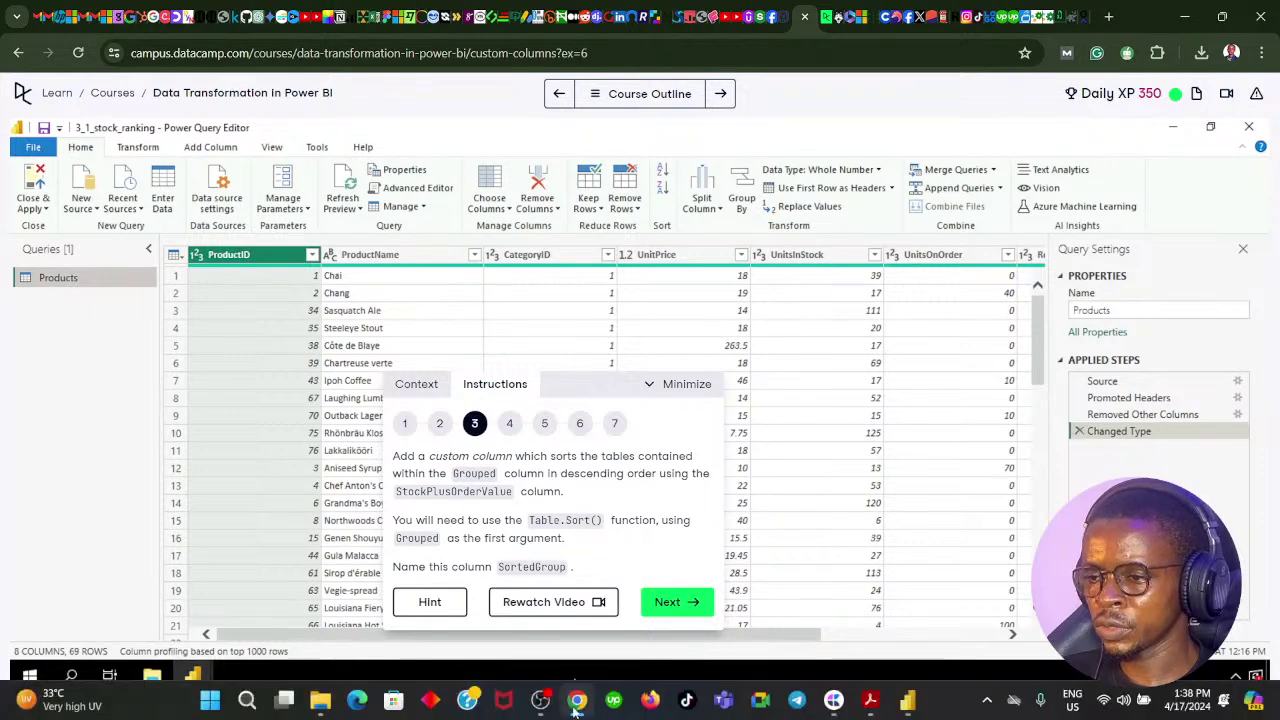
{"action": "left_click", "coordinate": [588, 586]}
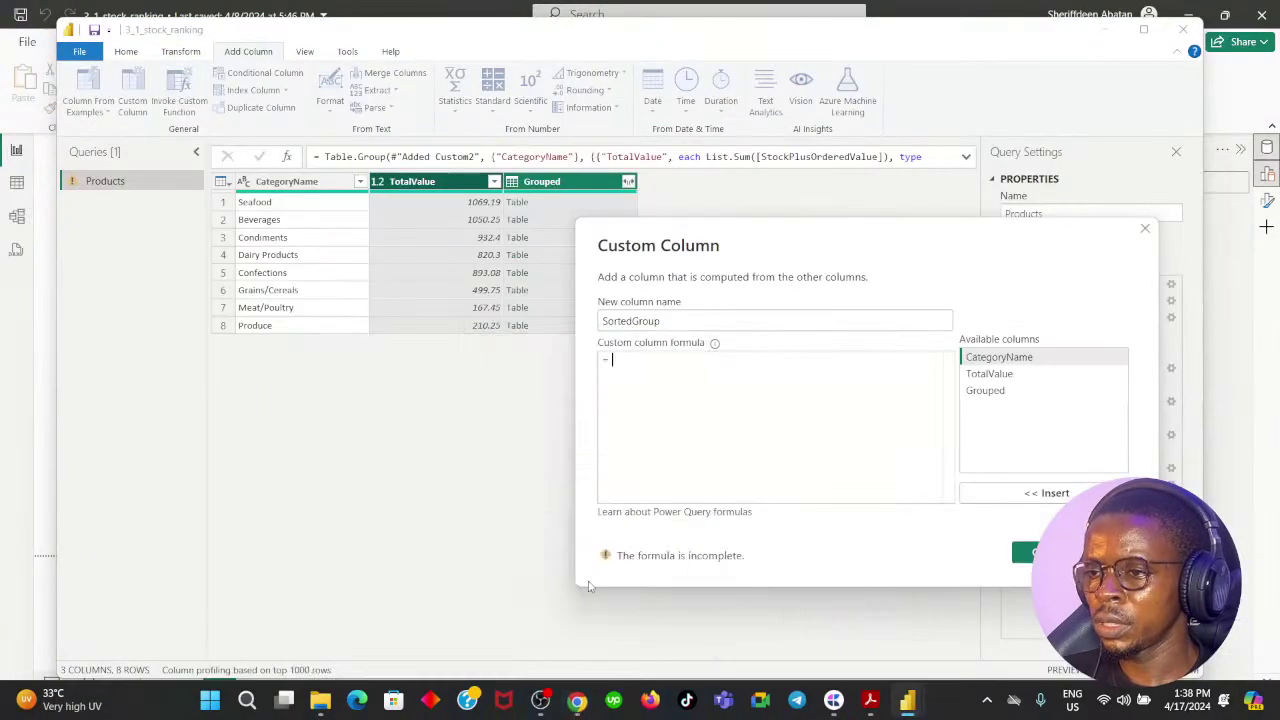
{"action": "left_click", "coordinate": [636, 368]}
{"action": "type", "text": "Table."}
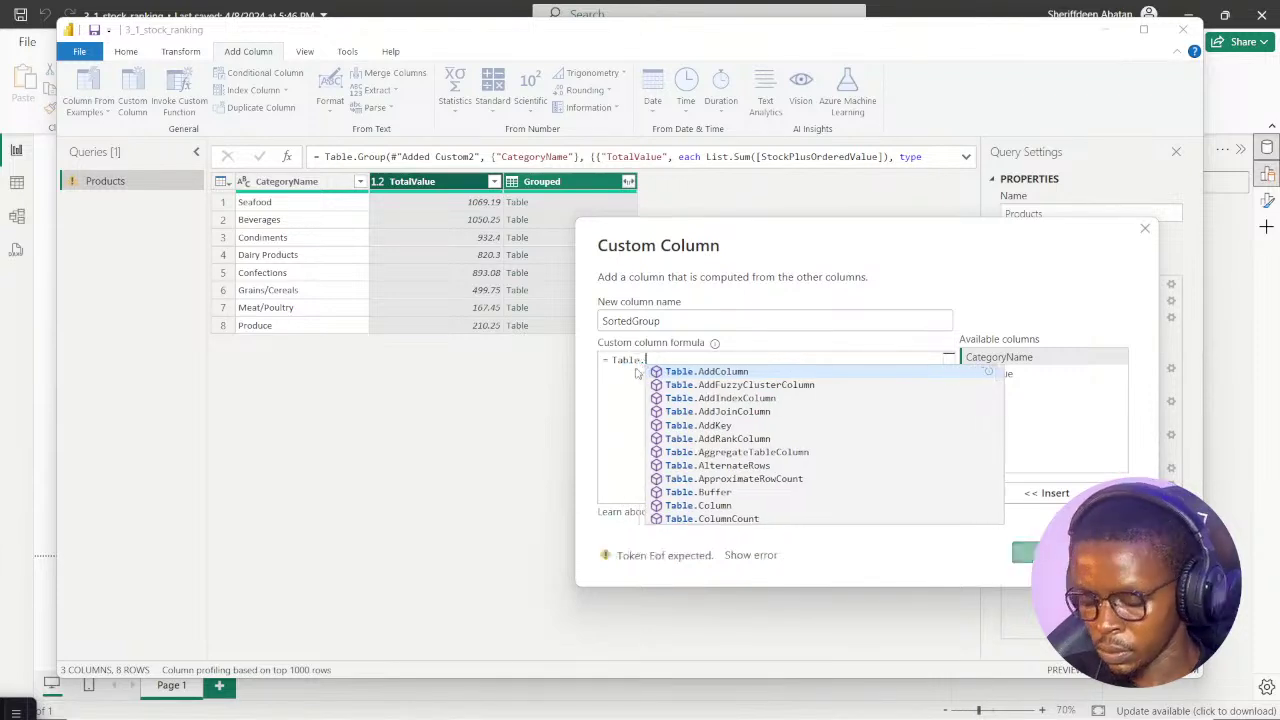
{"action": "type", "text": "sor"}
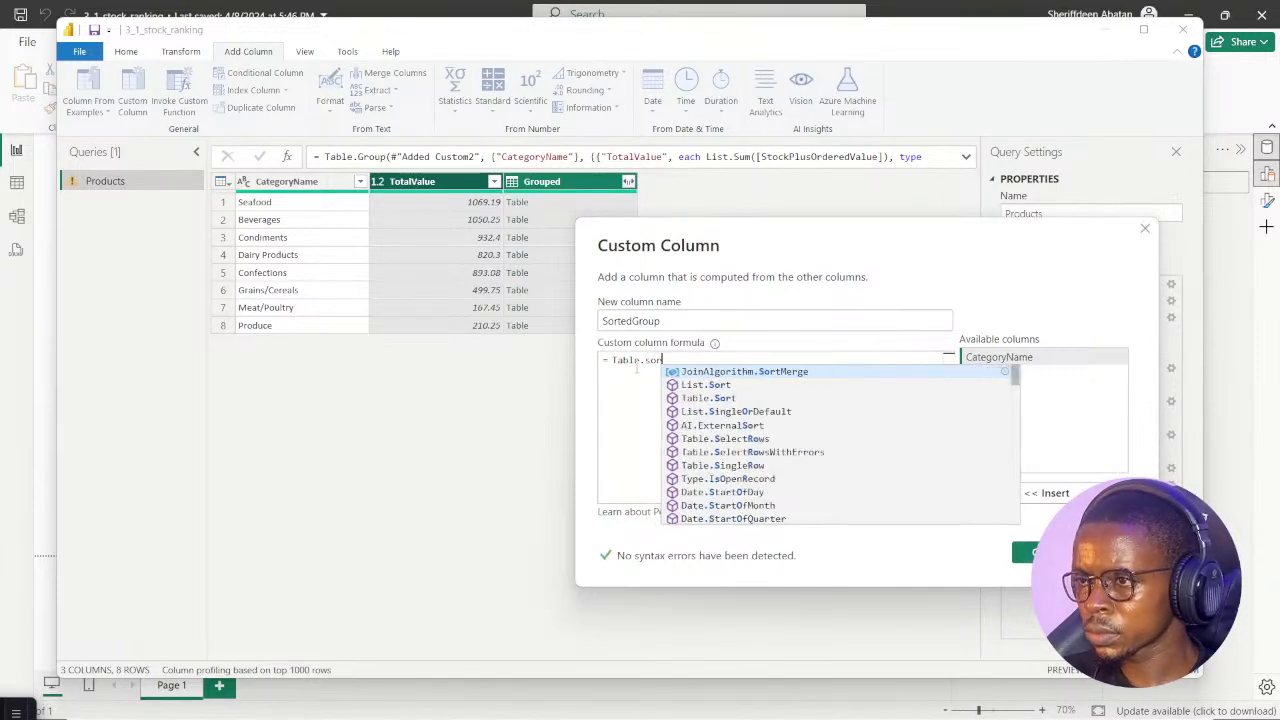
{"action": "key", "text": "Down"}
{"action": "key", "text": "Down"}
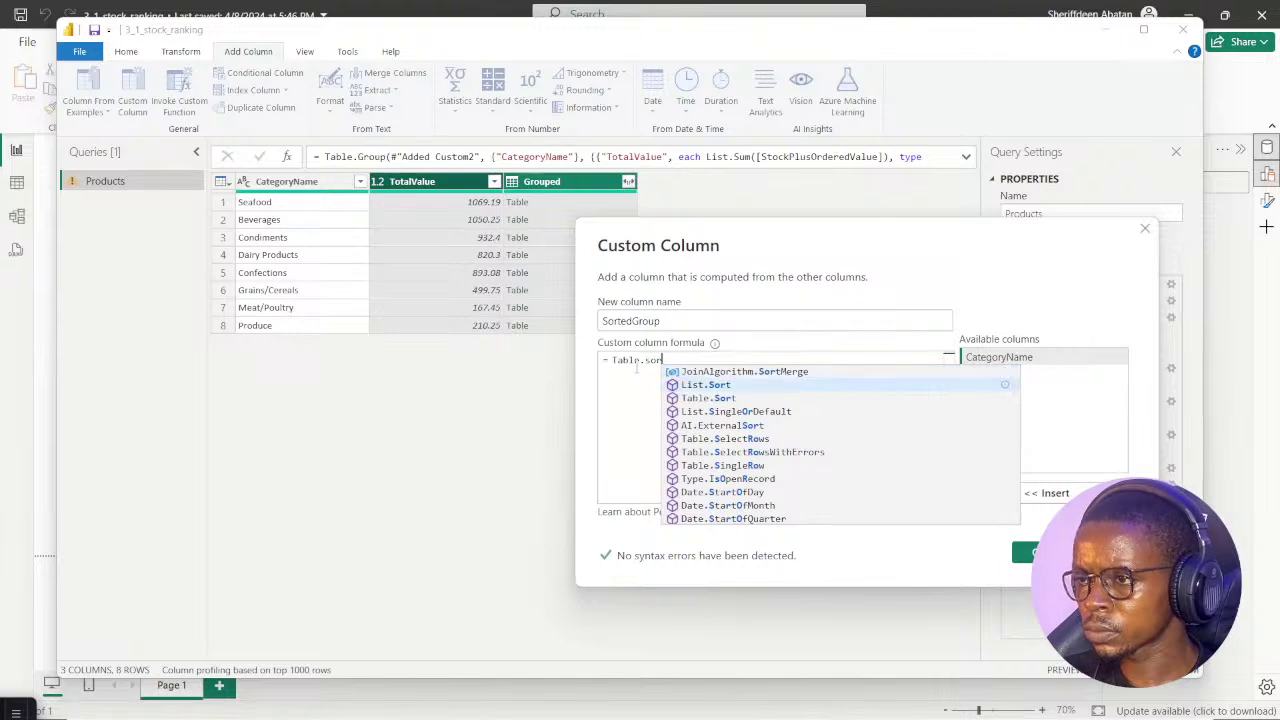
{"action": "key", "text": "Return"}
{"action": "type", "text": "()"}
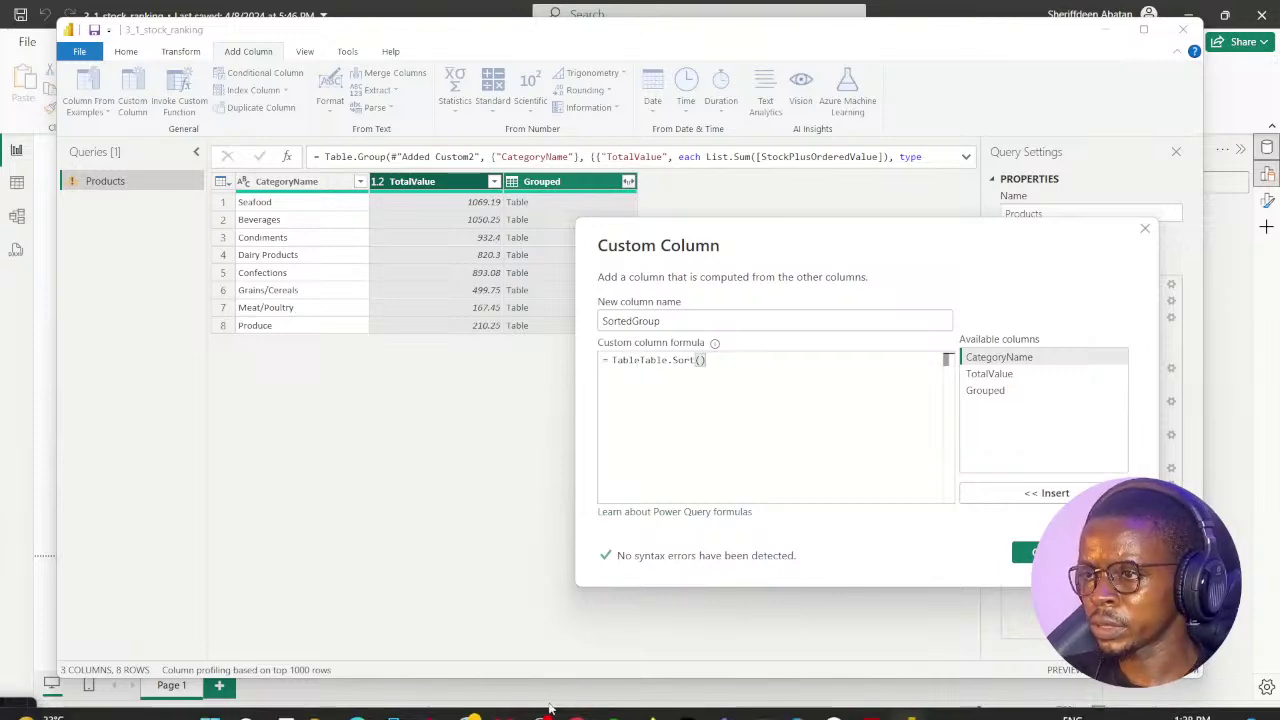
Enter StockPlusorderedValue as the argument of the sort formula, rechecking the column name in the DataCamp instructions
{"action": "left_click", "coordinate": [576, 705]}
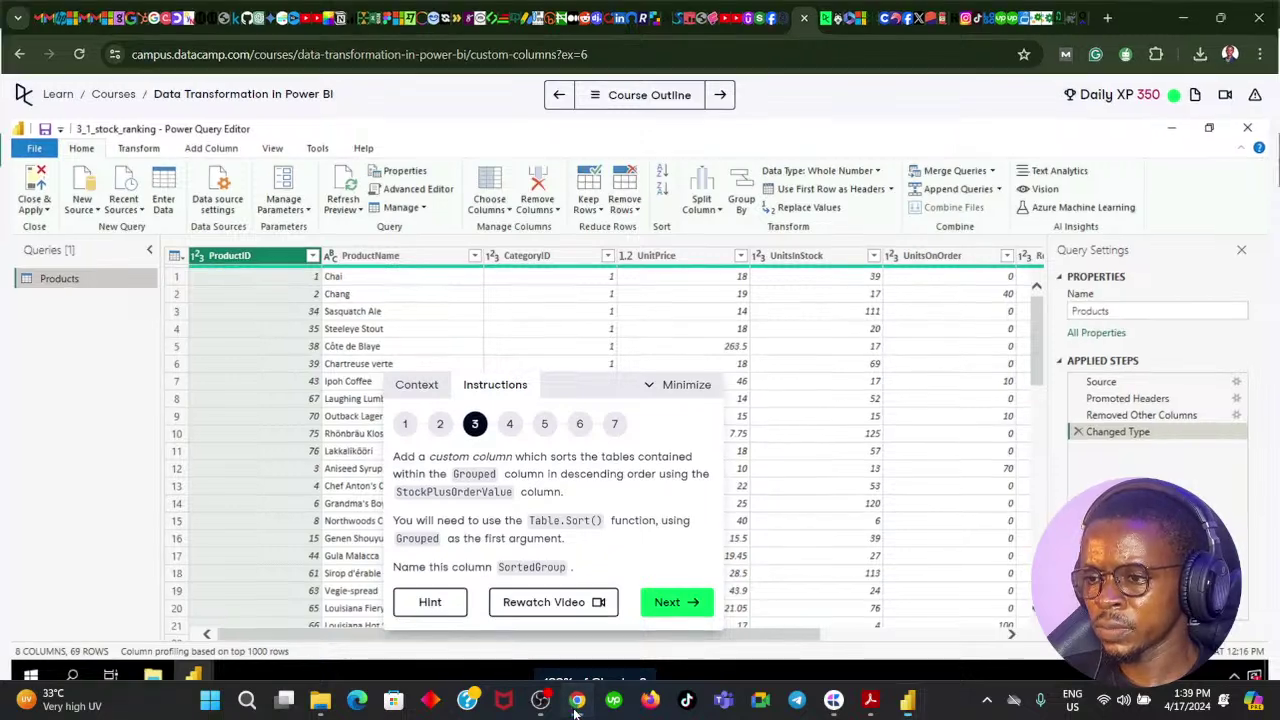
{"action": "left_click", "coordinate": [576, 705]}
{"action": "left_click_drag", "start_coordinate": [860, 257], "coordinate": [608, 266]}
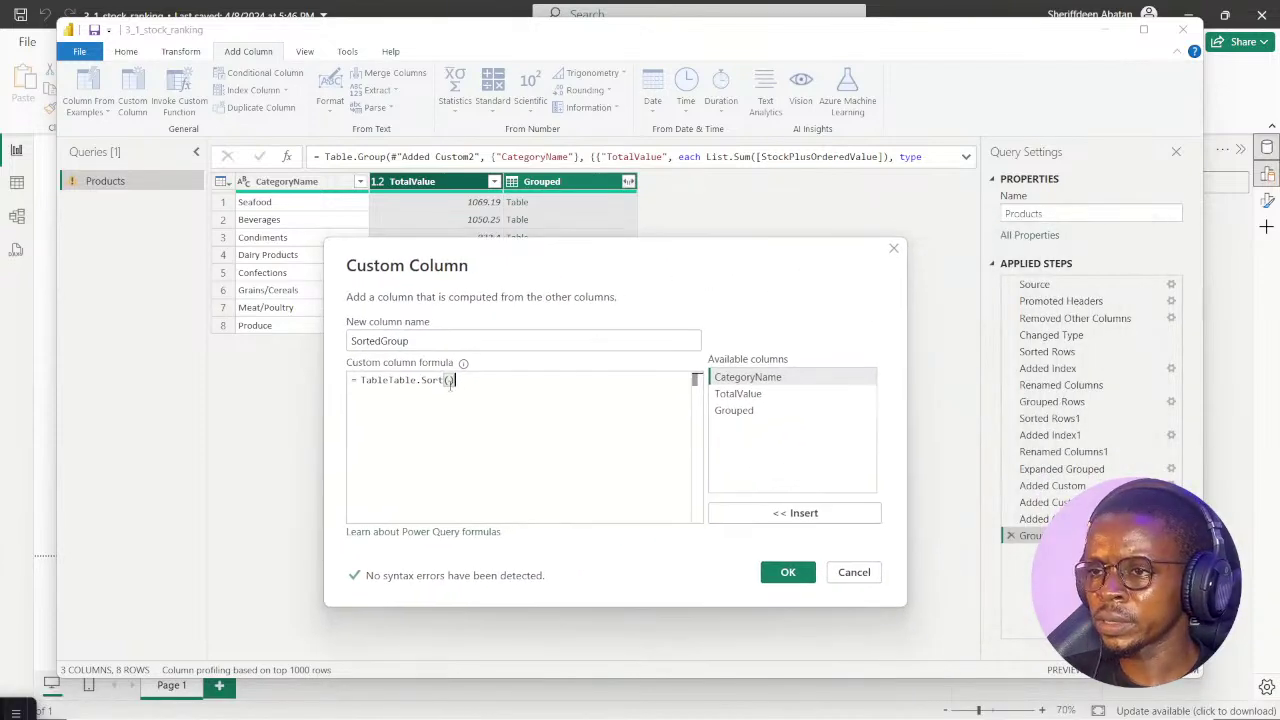
{"action": "type", "text": "Stoc"}
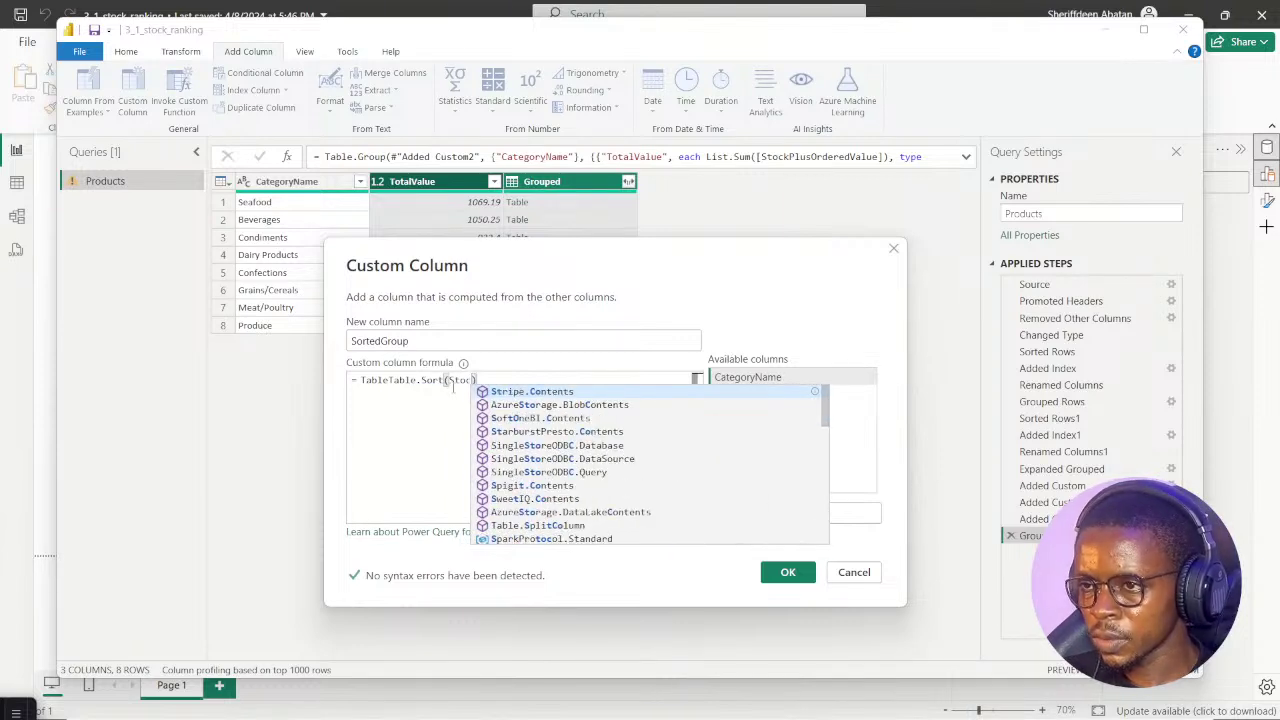
{"action": "type", "text": "kP"}
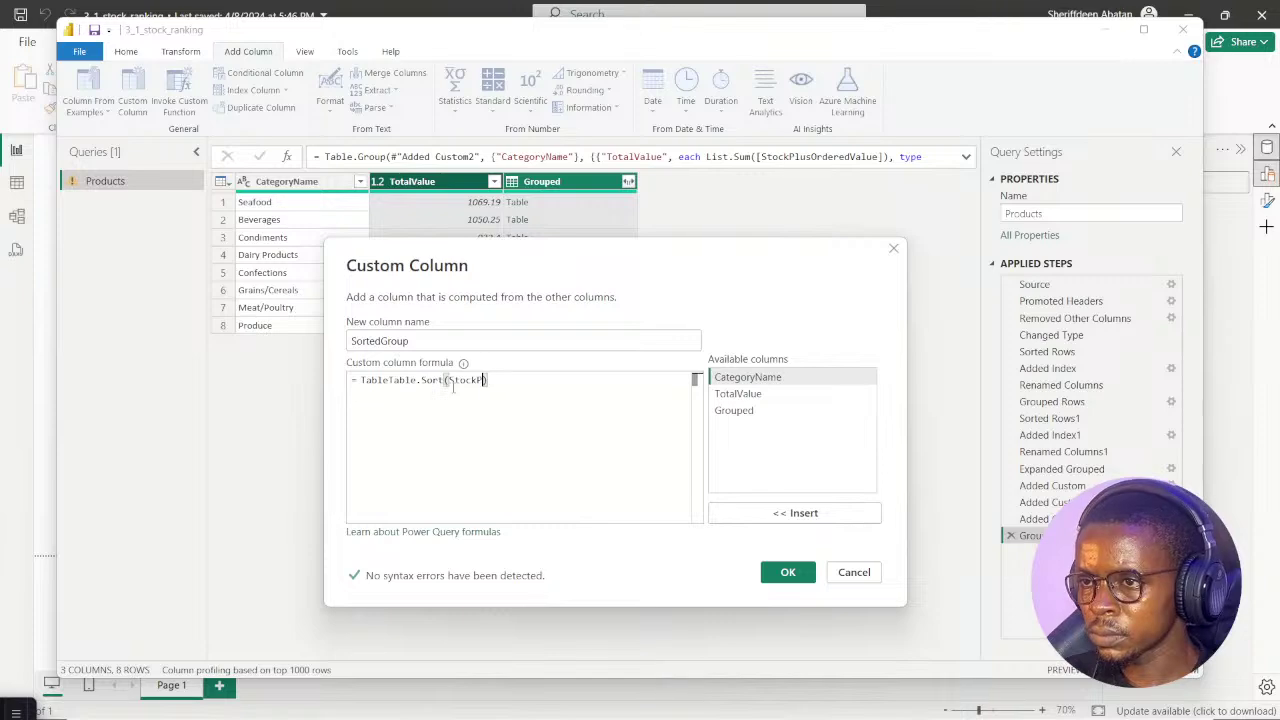
{"action": "type", "text": "lus"}
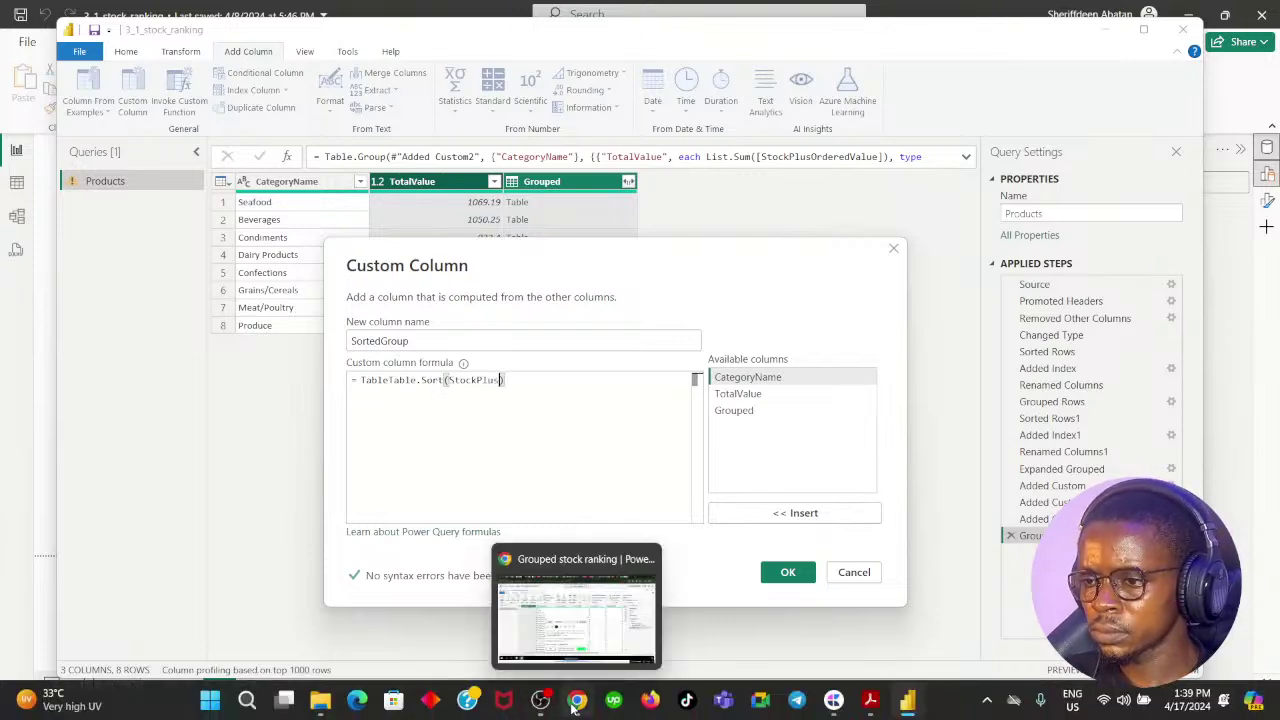
{"action": "left_click", "coordinate": [576, 708]}
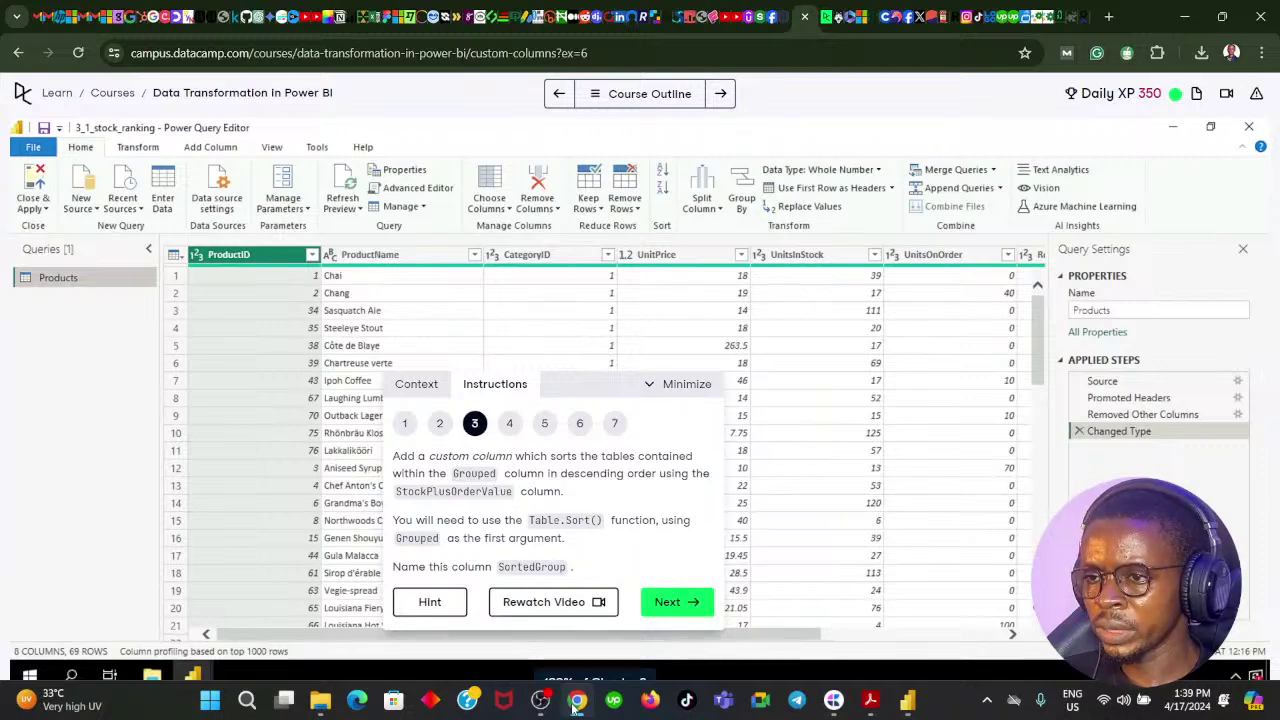
{"action": "left_click", "coordinate": [577, 703]}
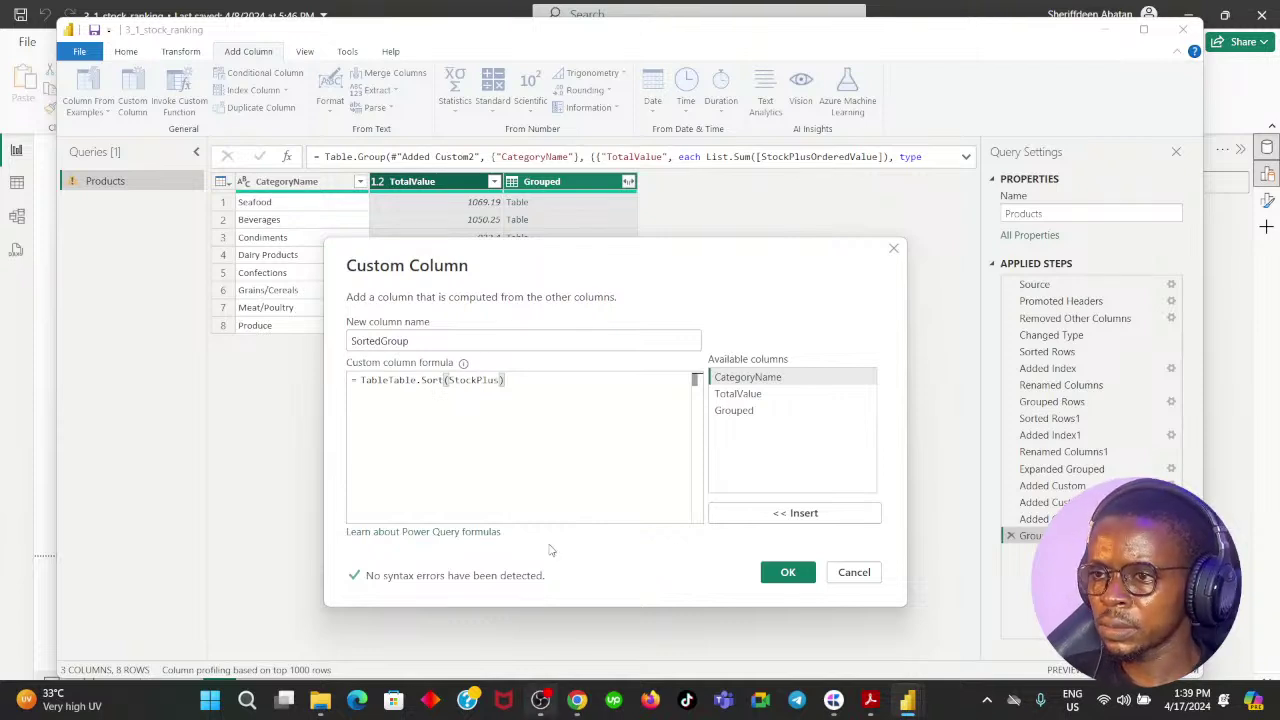
{"action": "double_click", "coordinate": [502, 381]}
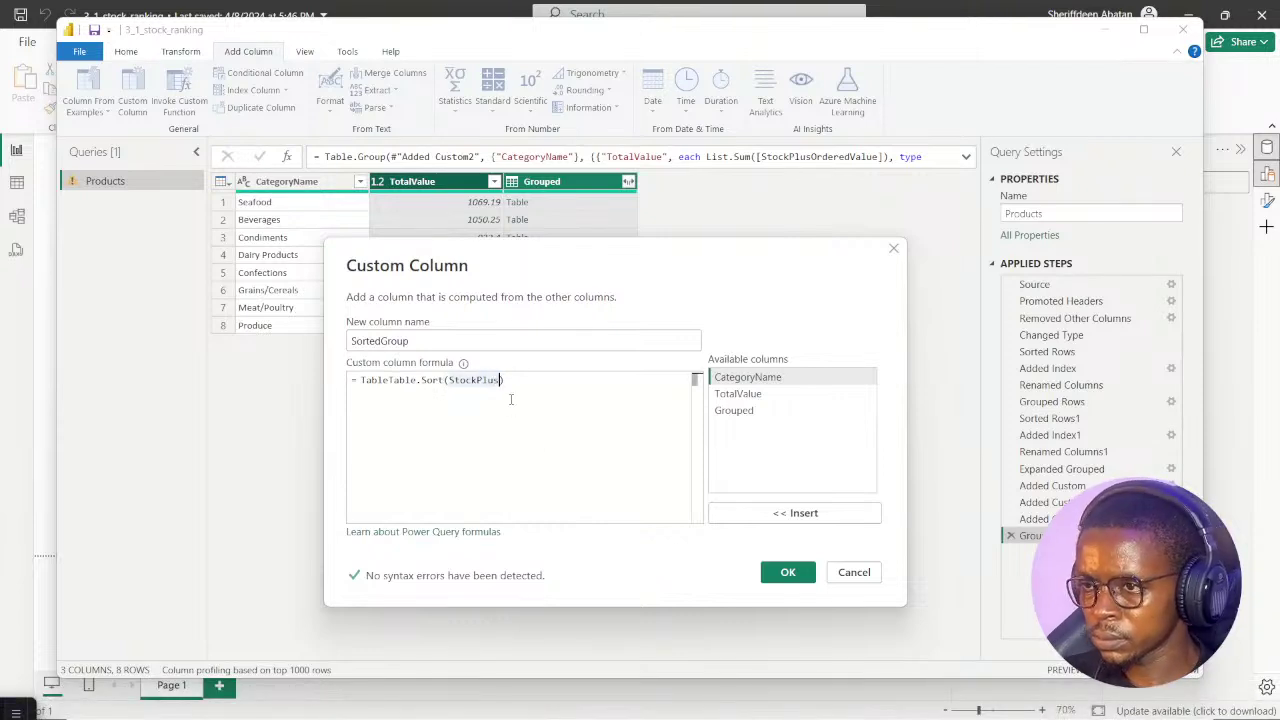
{"action": "type", "text": "OrderedValue"}
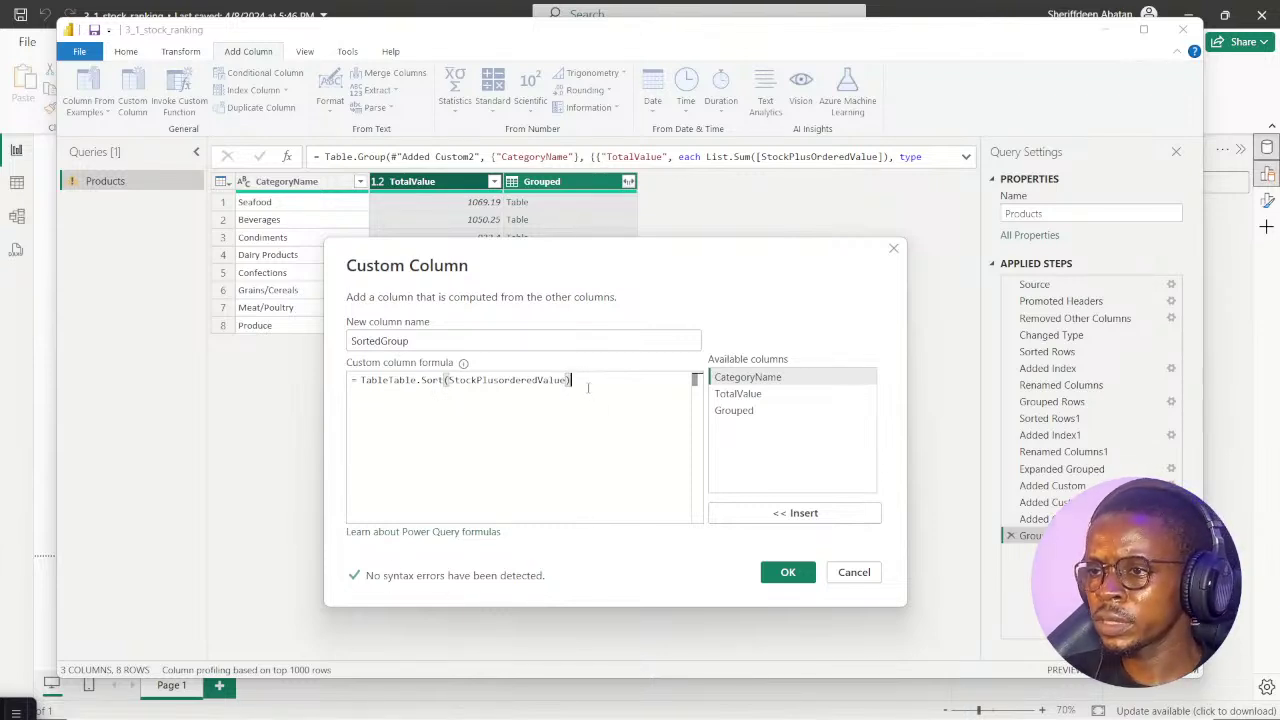
Copy the whole custom column formula and discard the custom column without applying it
{"action": "left_click_drag", "start_coordinate": [572, 380], "coordinate": [361, 380]}
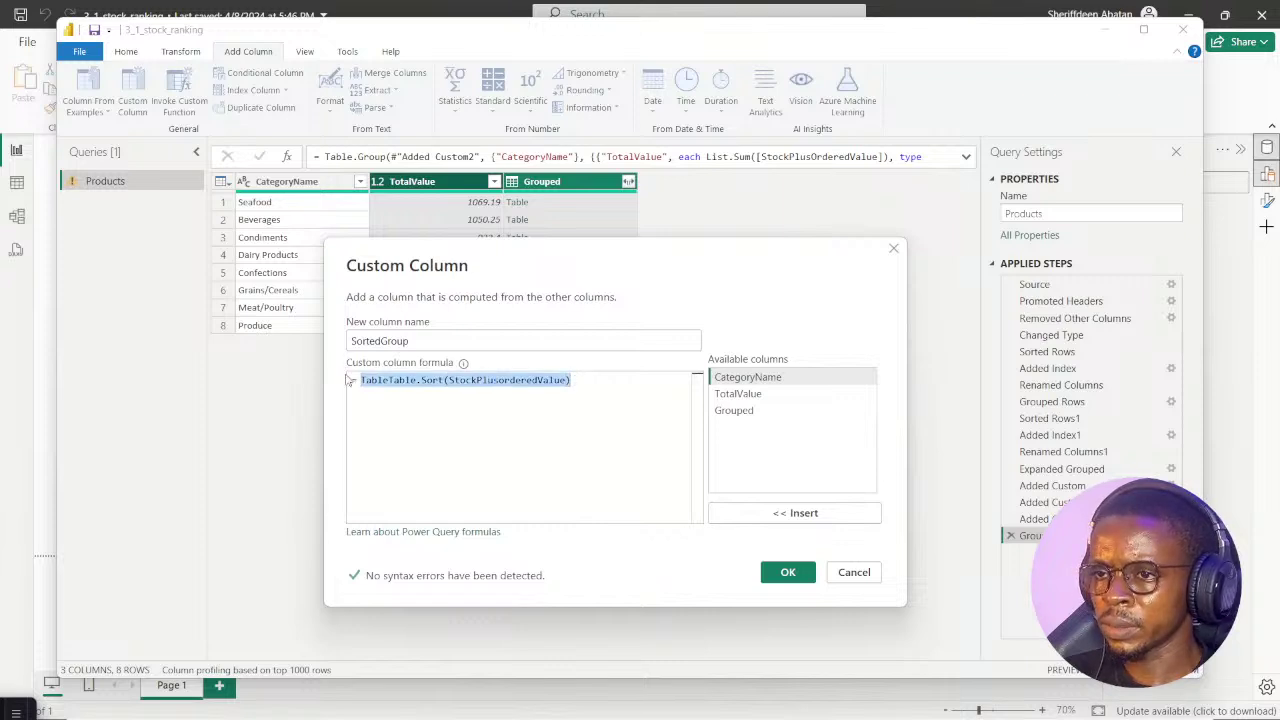
{"action": "left_click", "coordinate": [856, 572]}
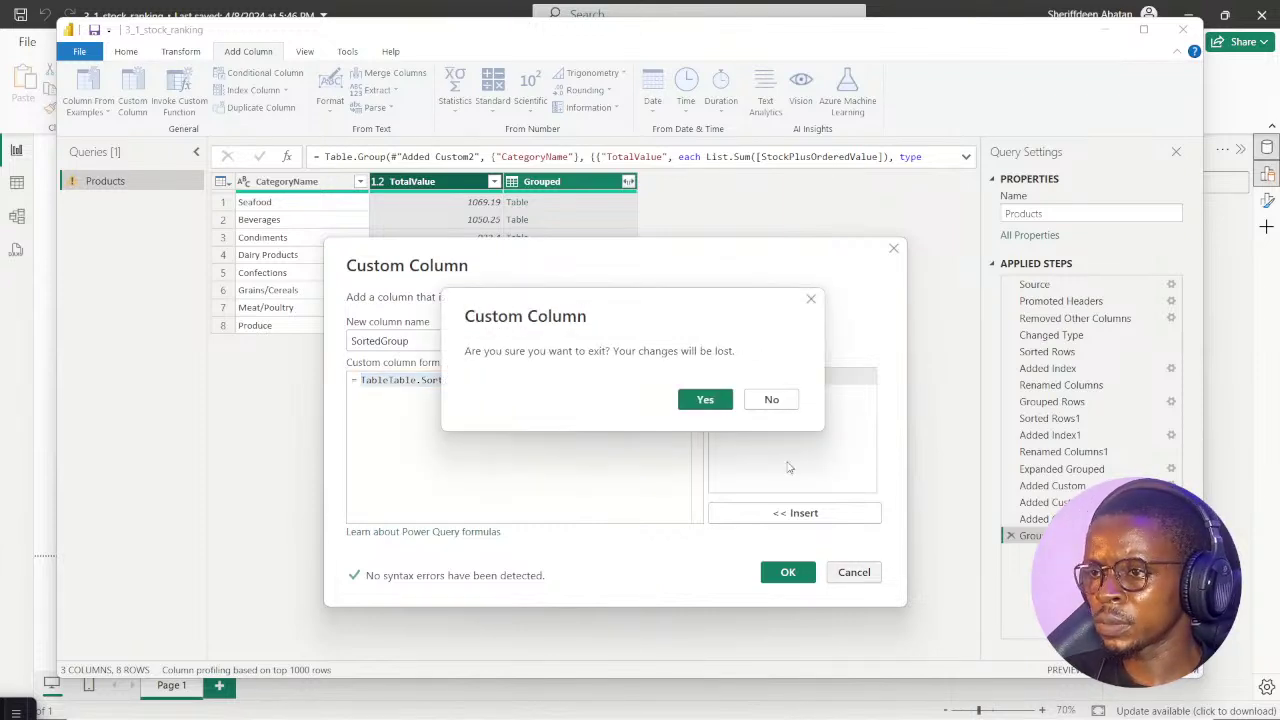
{"action": "left_click", "coordinate": [705, 400]}
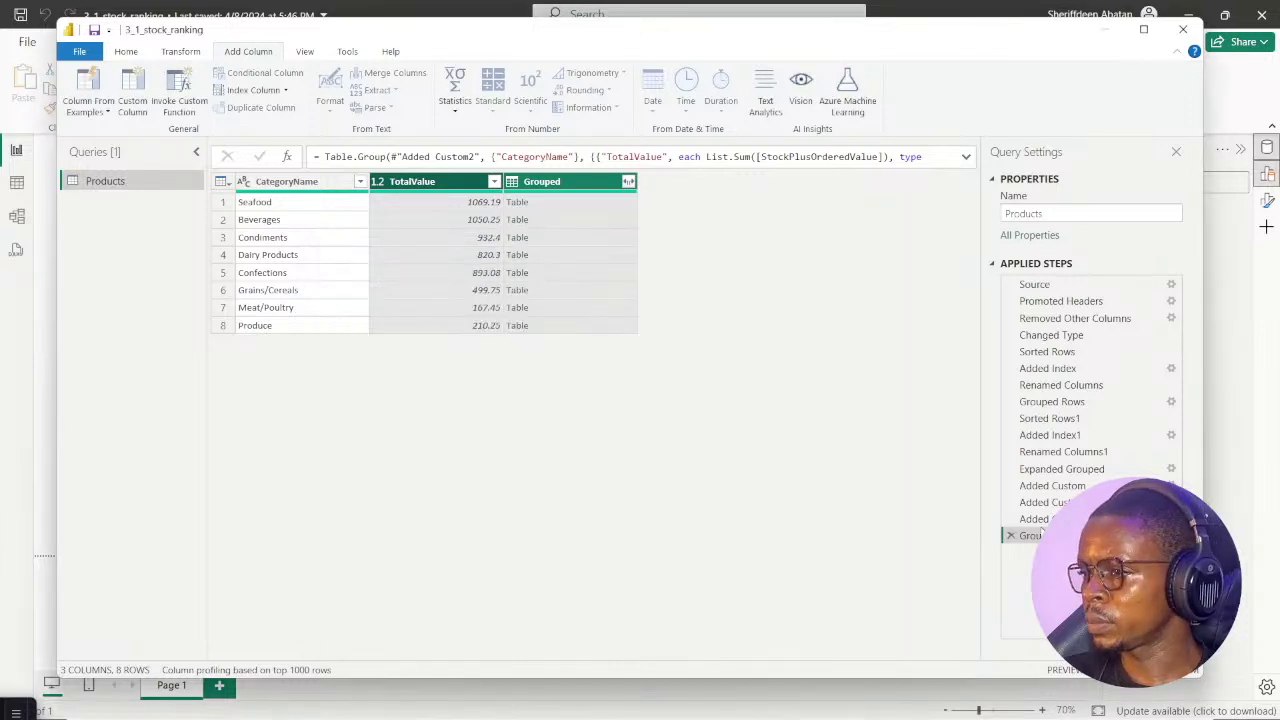
Inspect the StockPlusOrderedValue column in the applied step before the grouping, and return to the grouping step
{"action": "left_click", "coordinate": [1038, 519]}
{"action": "left_click_drag", "start_coordinate": [422, 661], "coordinate": [838, 658]}
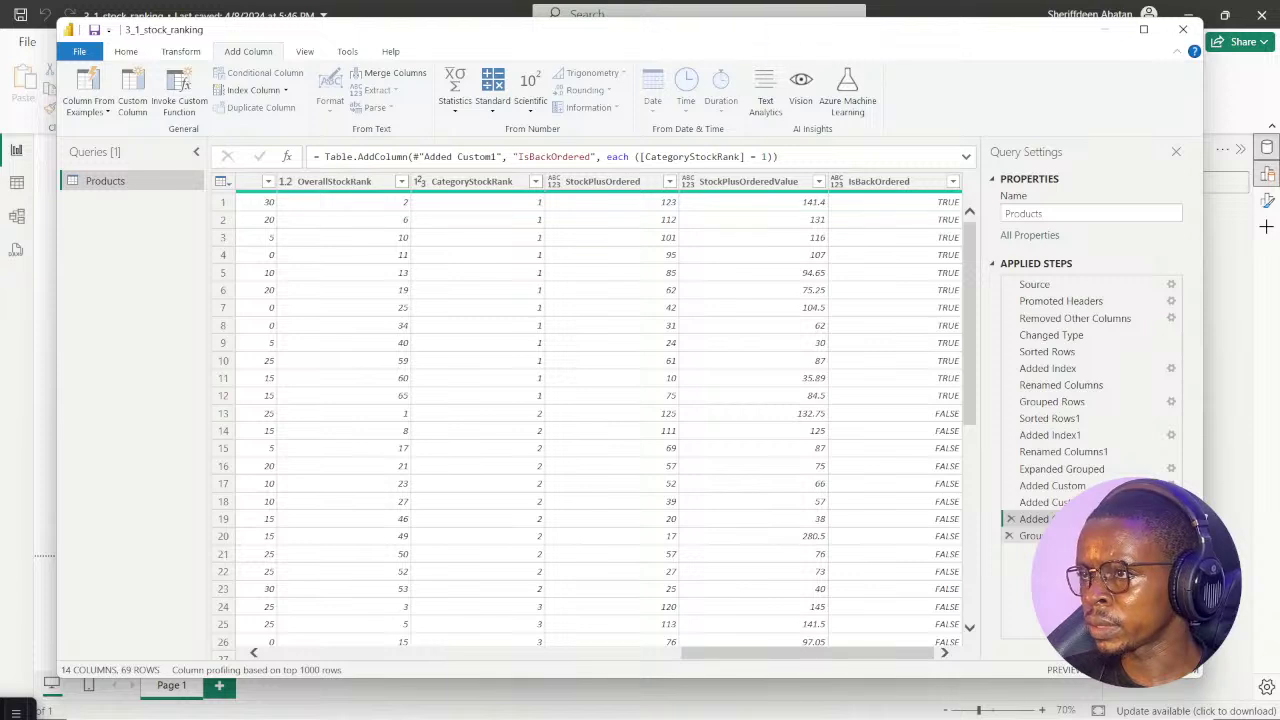
{"action": "left_click", "coordinate": [1030, 535]}
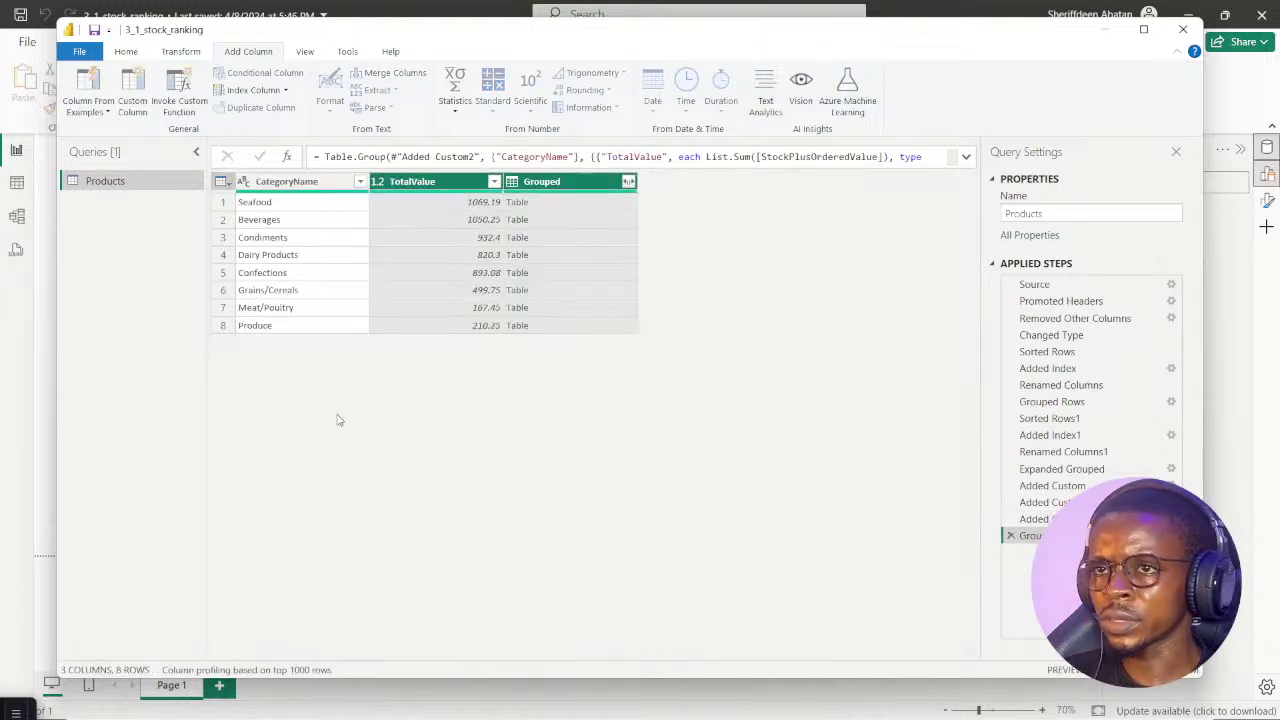
Try to add a custom column named SortedGroup with the formula TableTable.Sort(StockPlusorderedValue), and delete the added step
{"action": "left_click", "coordinate": [133, 92]}
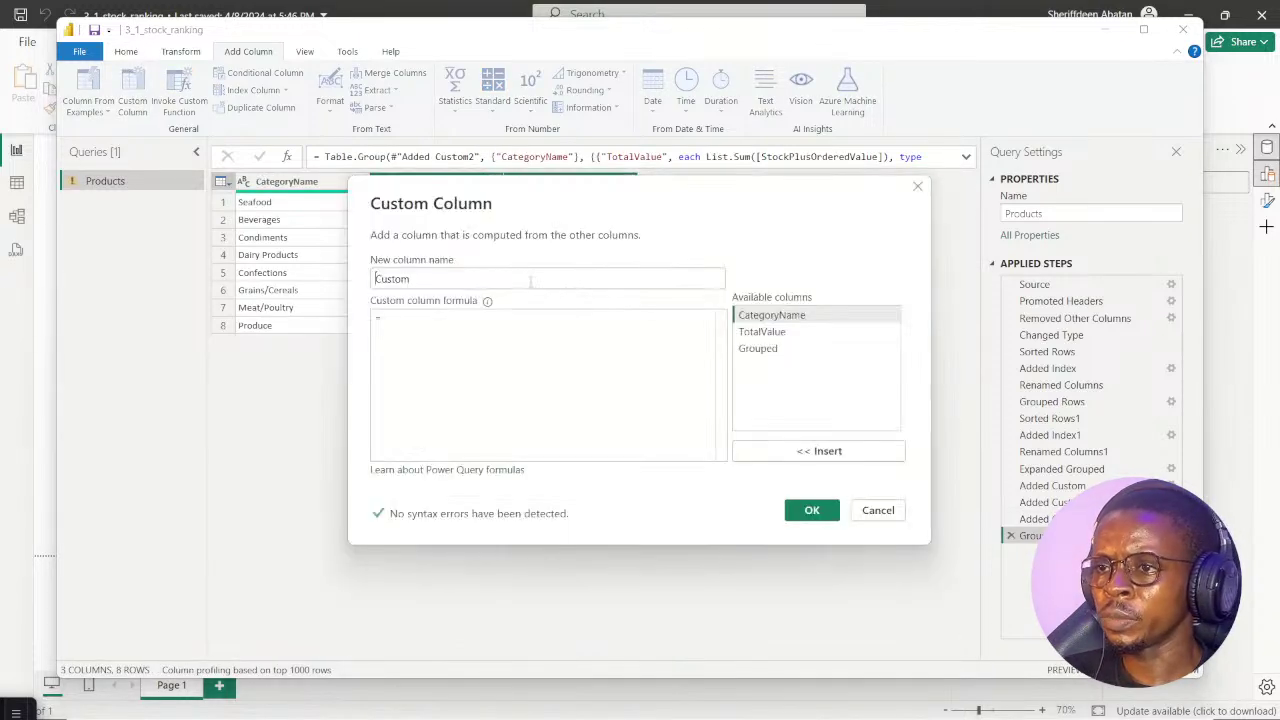
{"action": "type", "text": "TableTable.Sort(StockPlusOrderedValue)"}
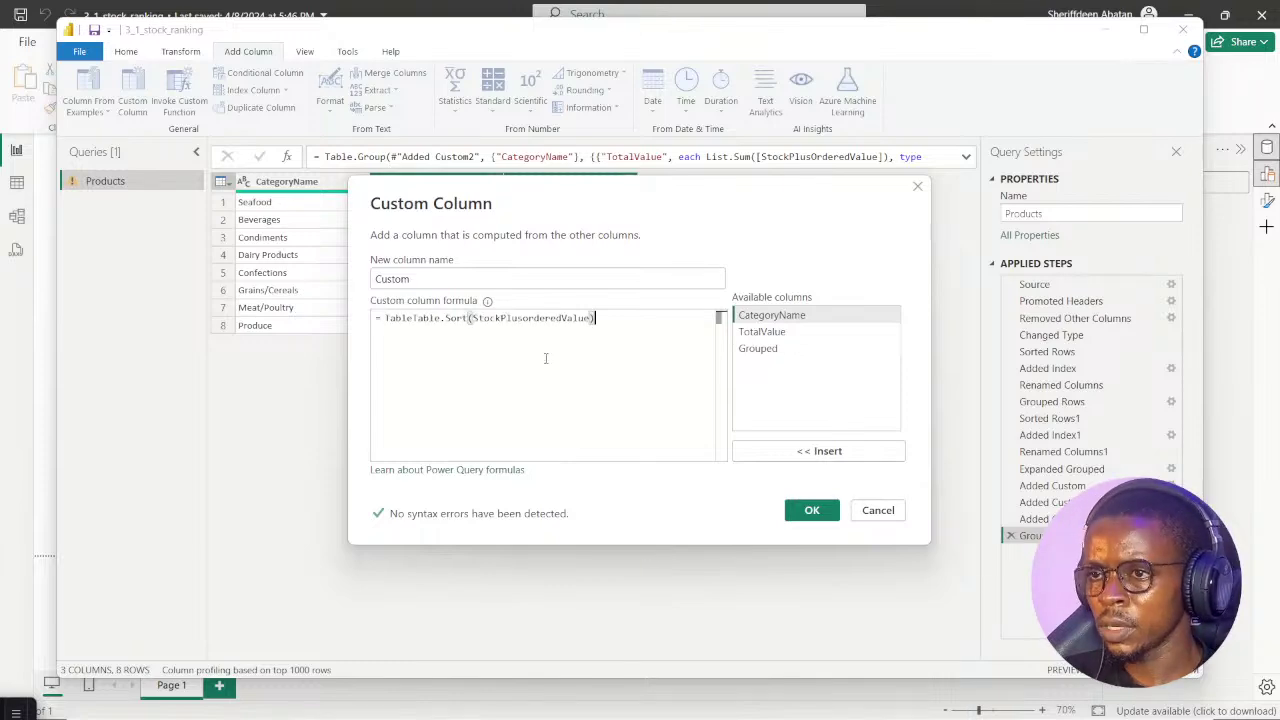
{"action": "left_click", "coordinate": [577, 700]}
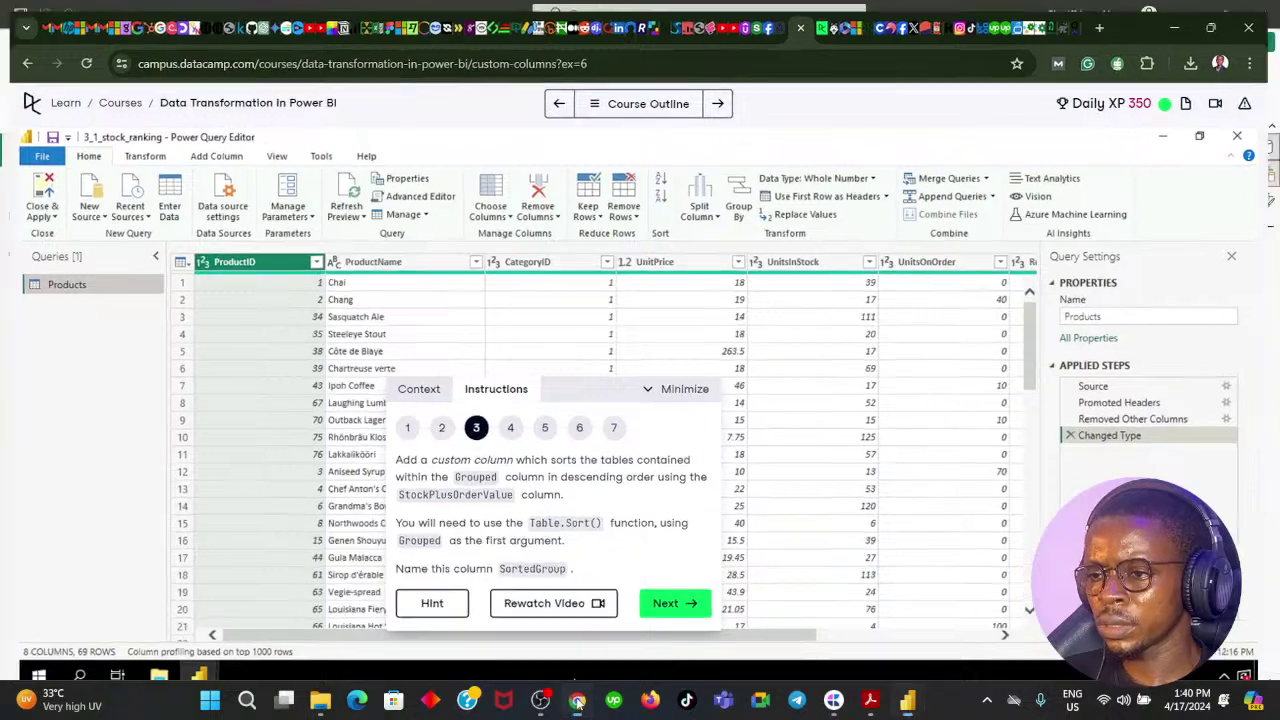
{"action": "left_click", "coordinate": [577, 700]}
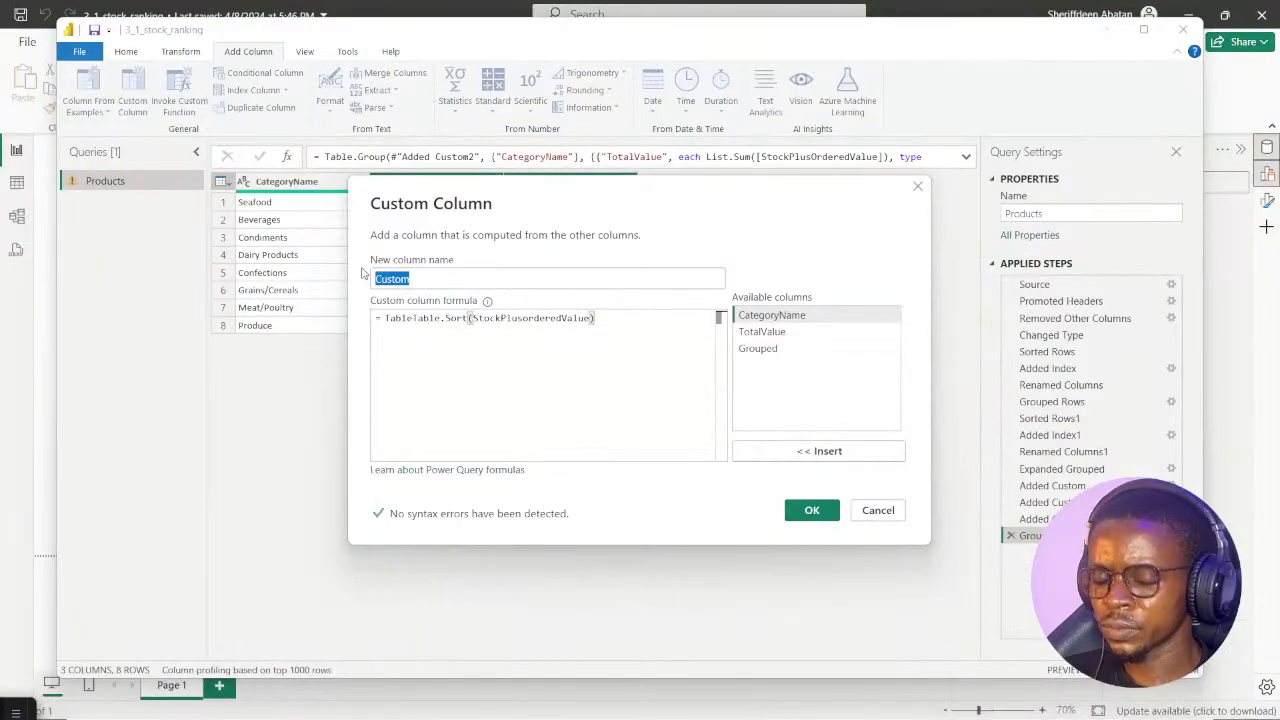
{"action": "type", "text": "SortedGroup"}
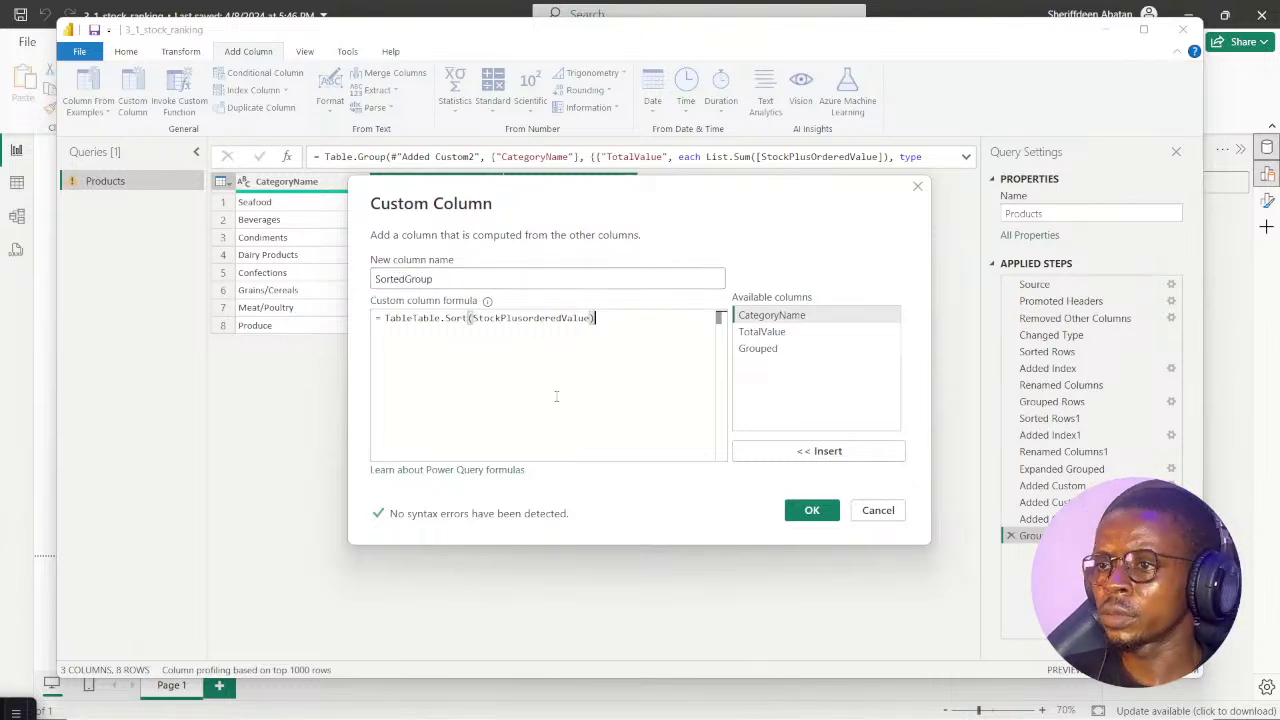
{"action": "left_click", "coordinate": [812, 510]}
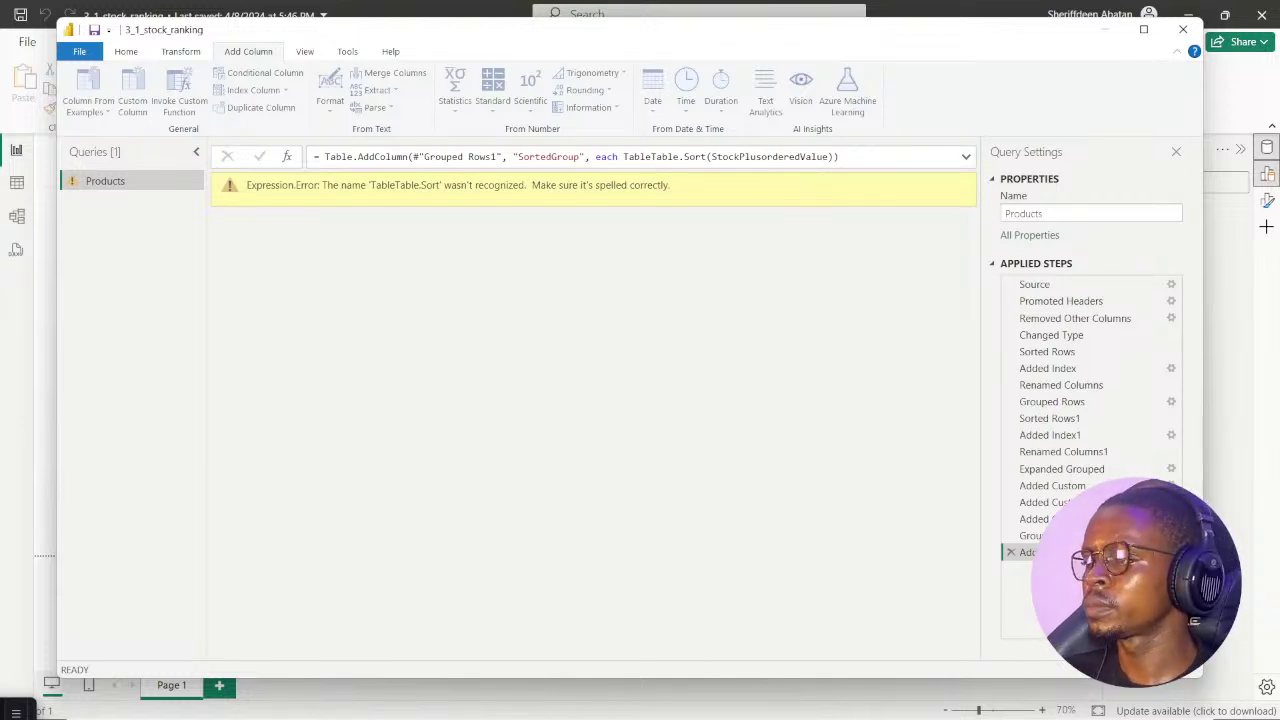
{"action": "left_click", "coordinate": [1010, 553]}
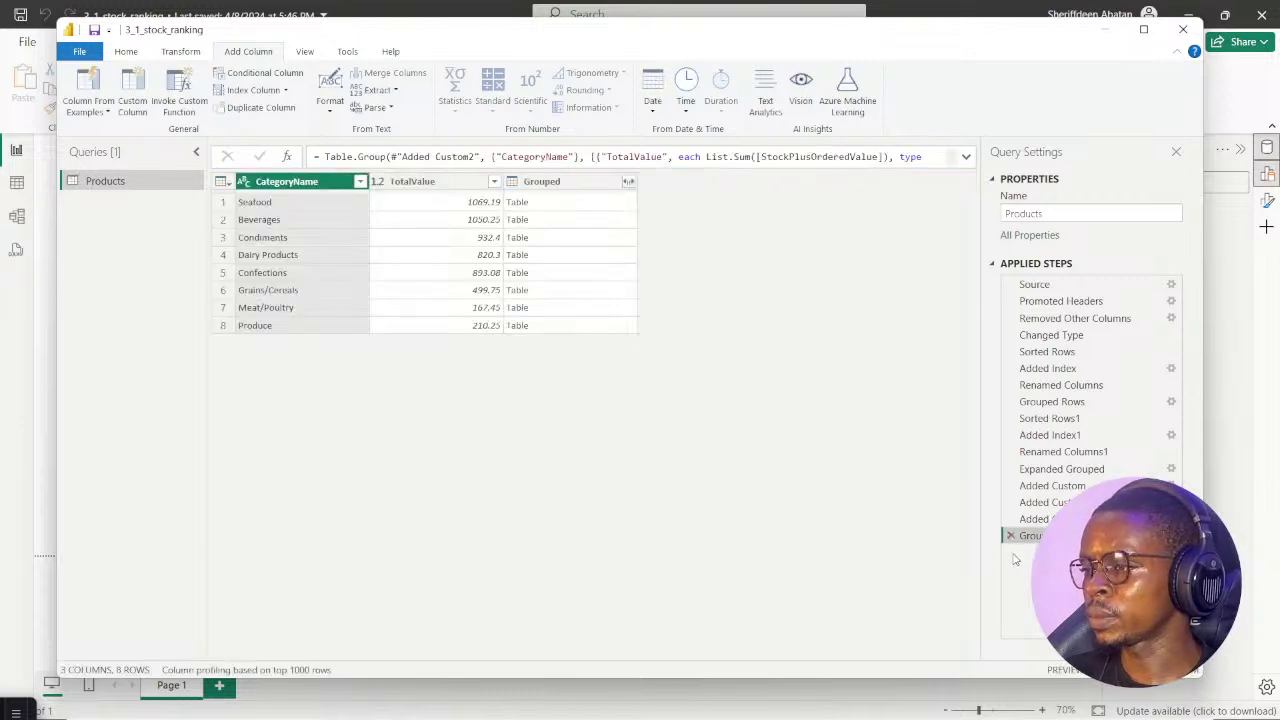
Start a new custom column on the grouped table, and read the DataCamp hint on the Table.Sort arguments
{"action": "left_click", "coordinate": [134, 95]}
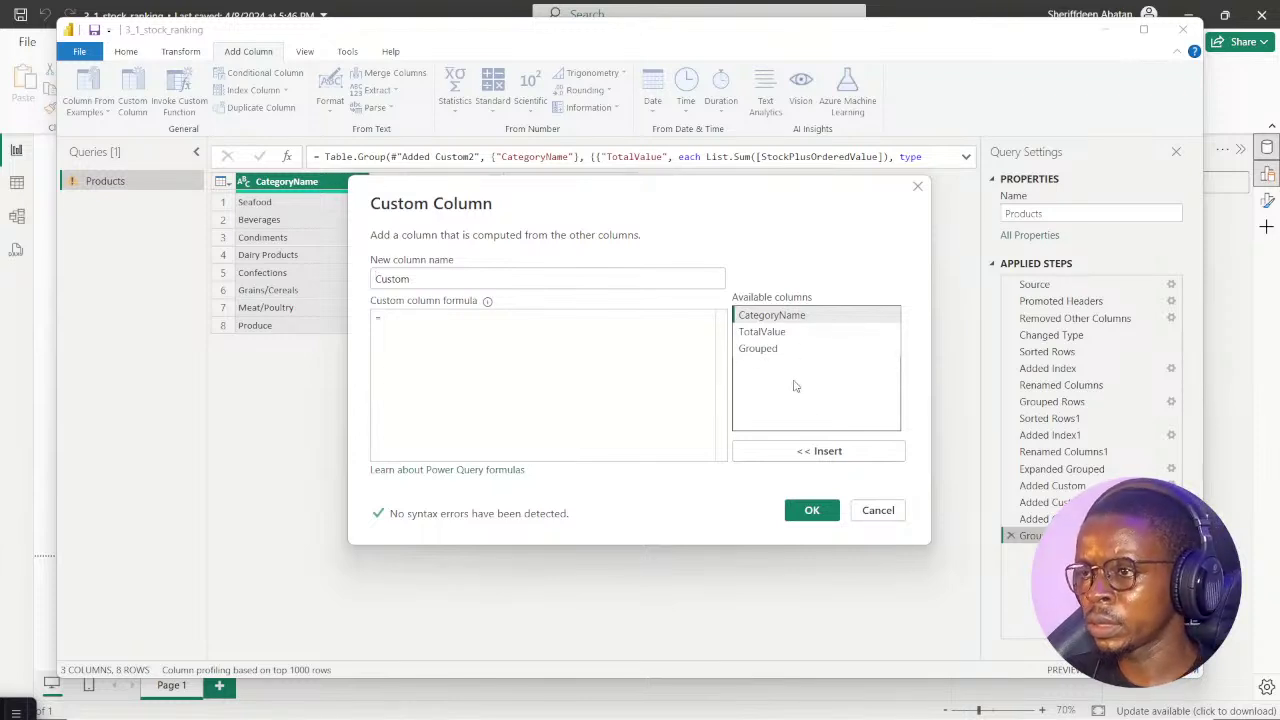
{"action": "mouse_move", "coordinate": [560, 710]}
{"action": "left_click", "coordinate": [535, 645]}
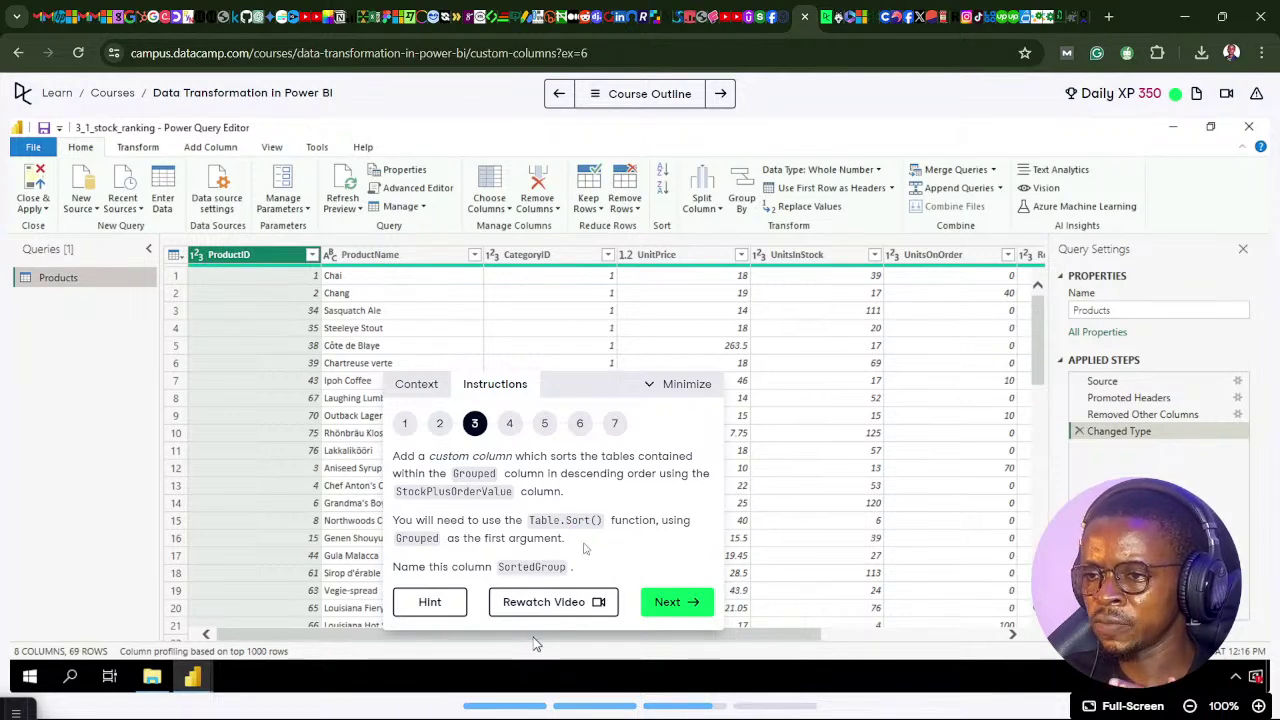
{"action": "left_click", "coordinate": [429, 603]}
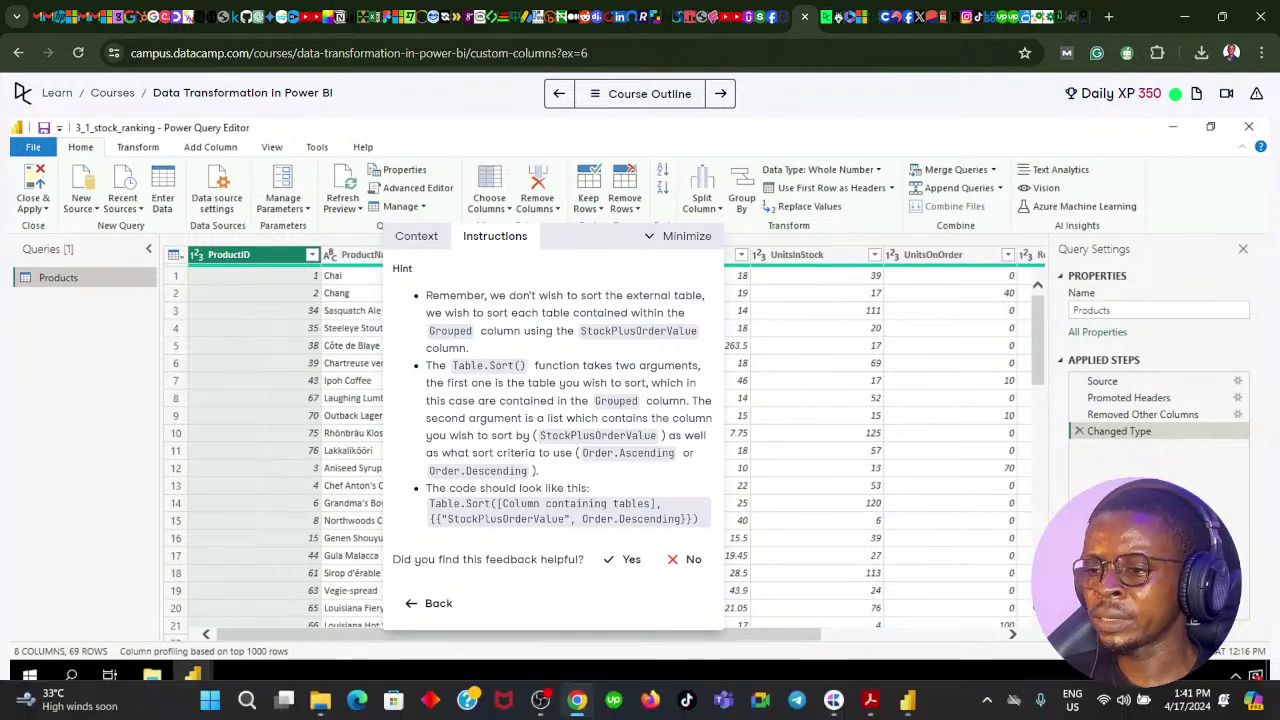
{"action": "left_click", "coordinate": [579, 703]}
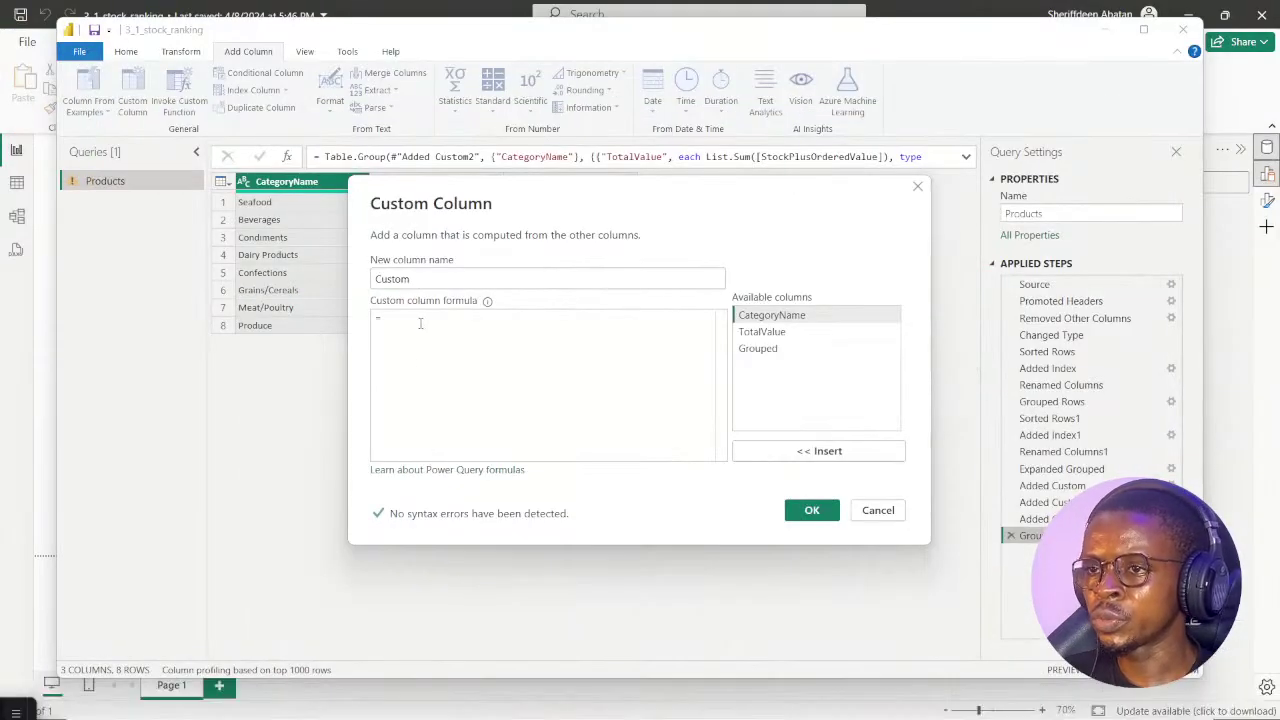
Insert the copied formula TableTable.Sort(StockPlusorderedValue) into the custom column, and compare it with the DataCamp hint
{"action": "type", "text": "TableTable.Sort(StockPlusorderedValue)"}
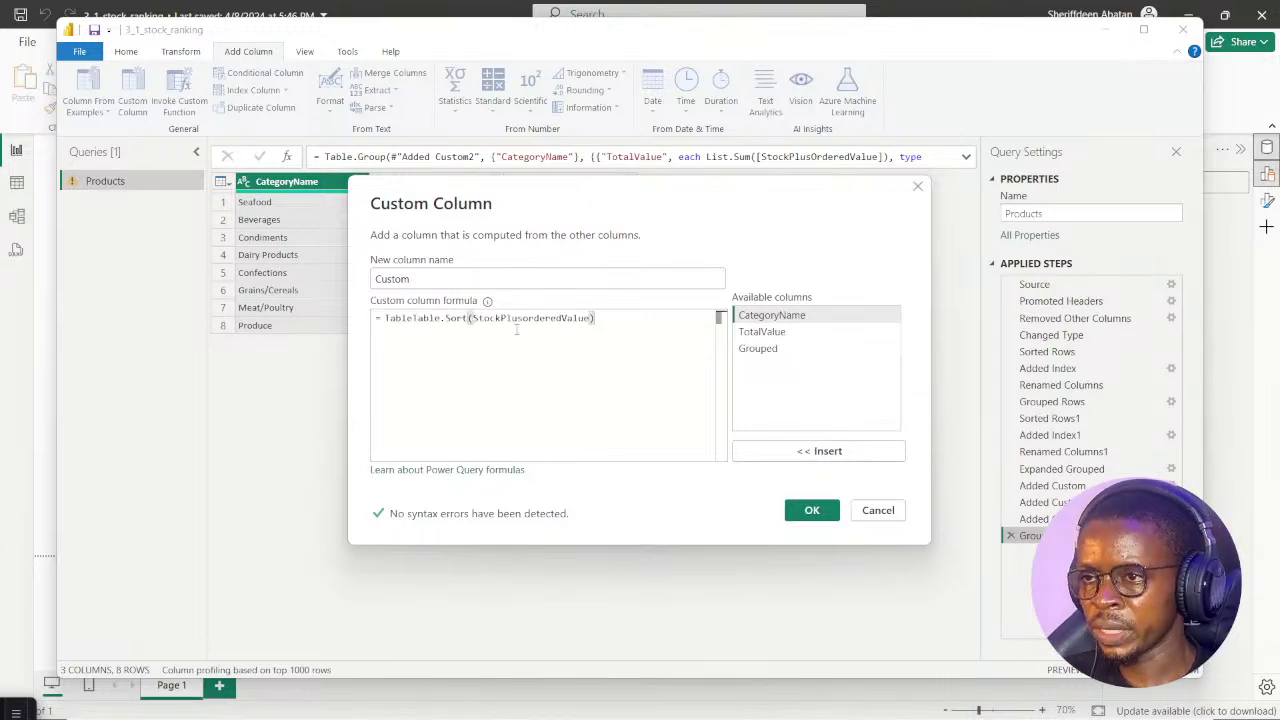
{"action": "left_click_drag", "start_coordinate": [518, 196], "coordinate": [470, 326]}
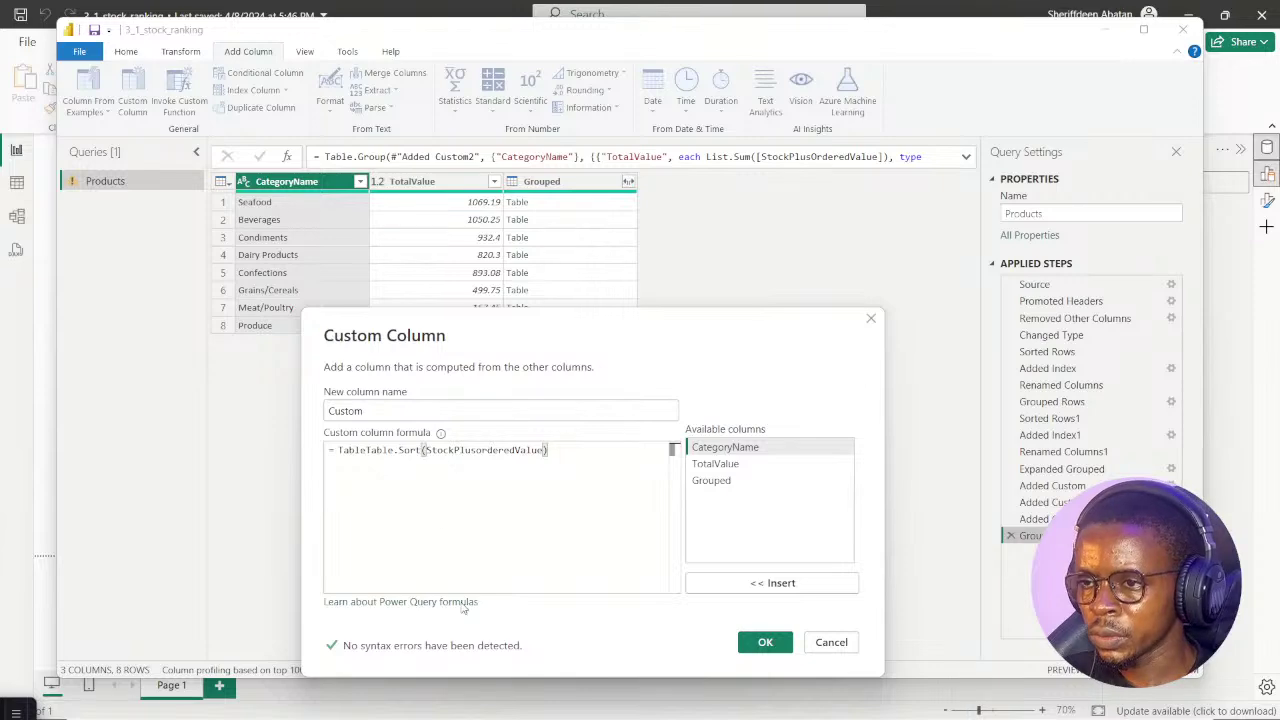
{"action": "left_click_drag", "start_coordinate": [524, 326], "coordinate": [503, 293]}
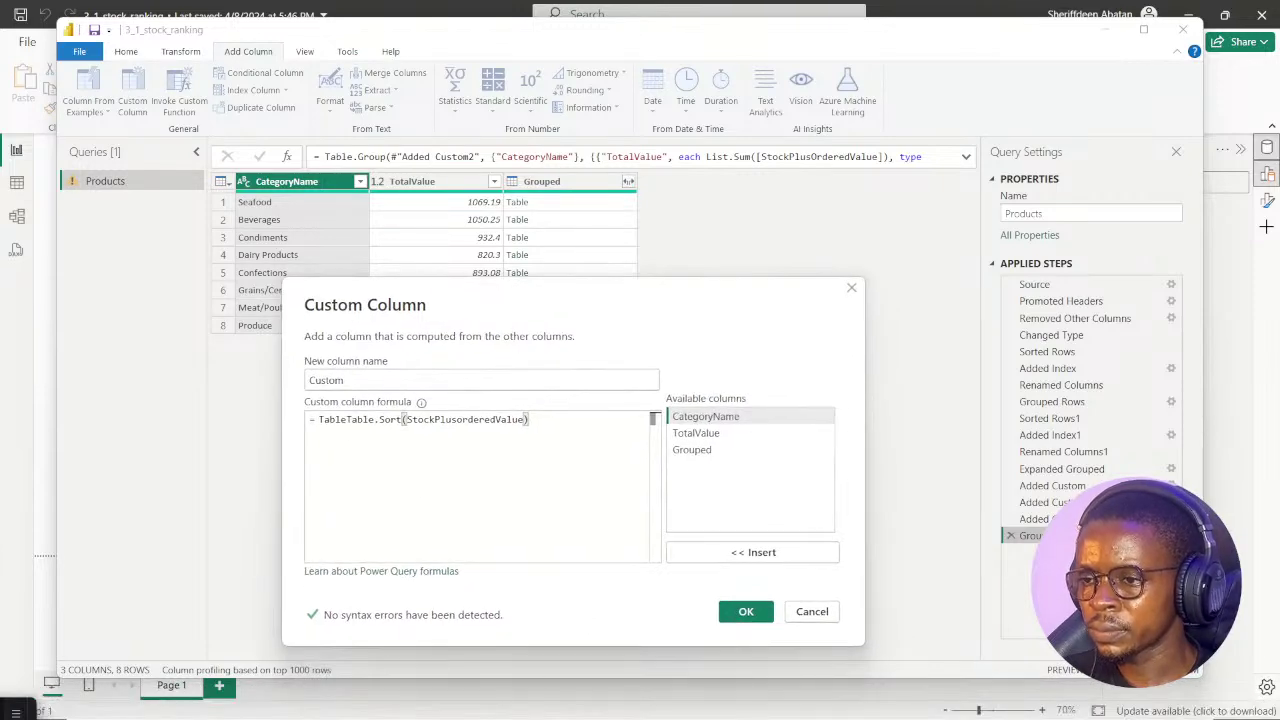
{"action": "left_click", "coordinate": [578, 704]}
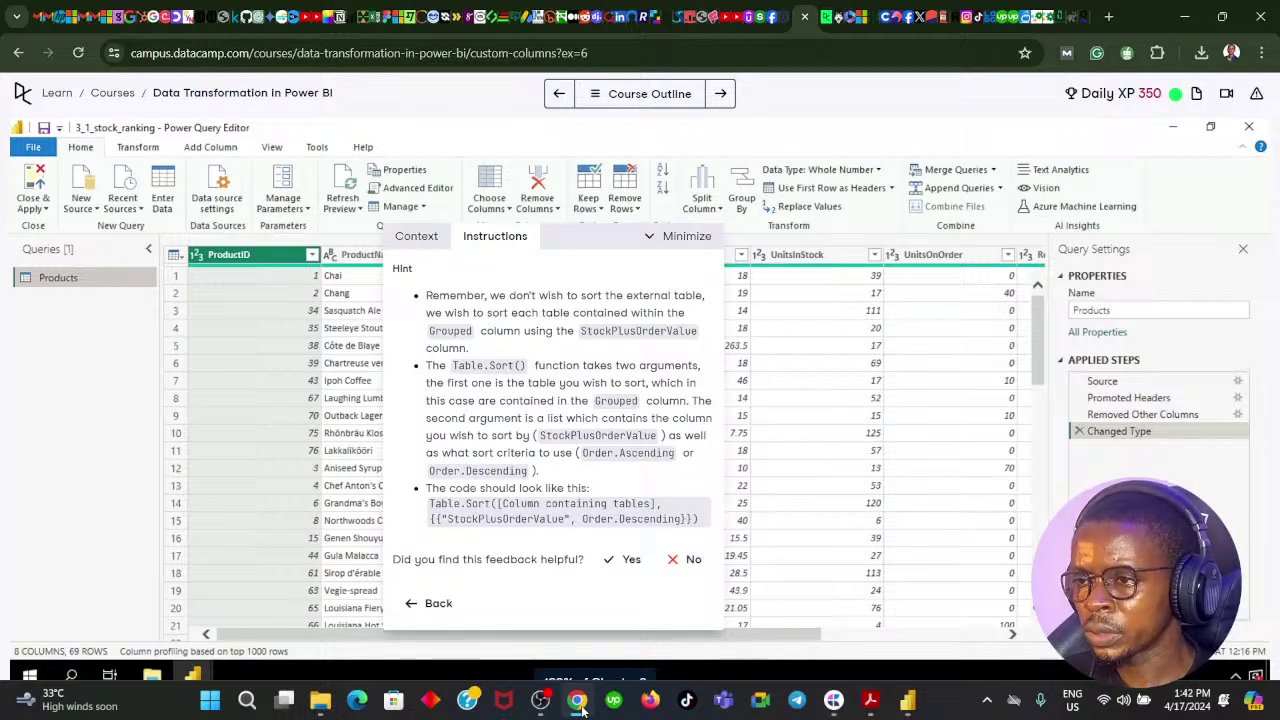
{"action": "left_click", "coordinate": [578, 704]}
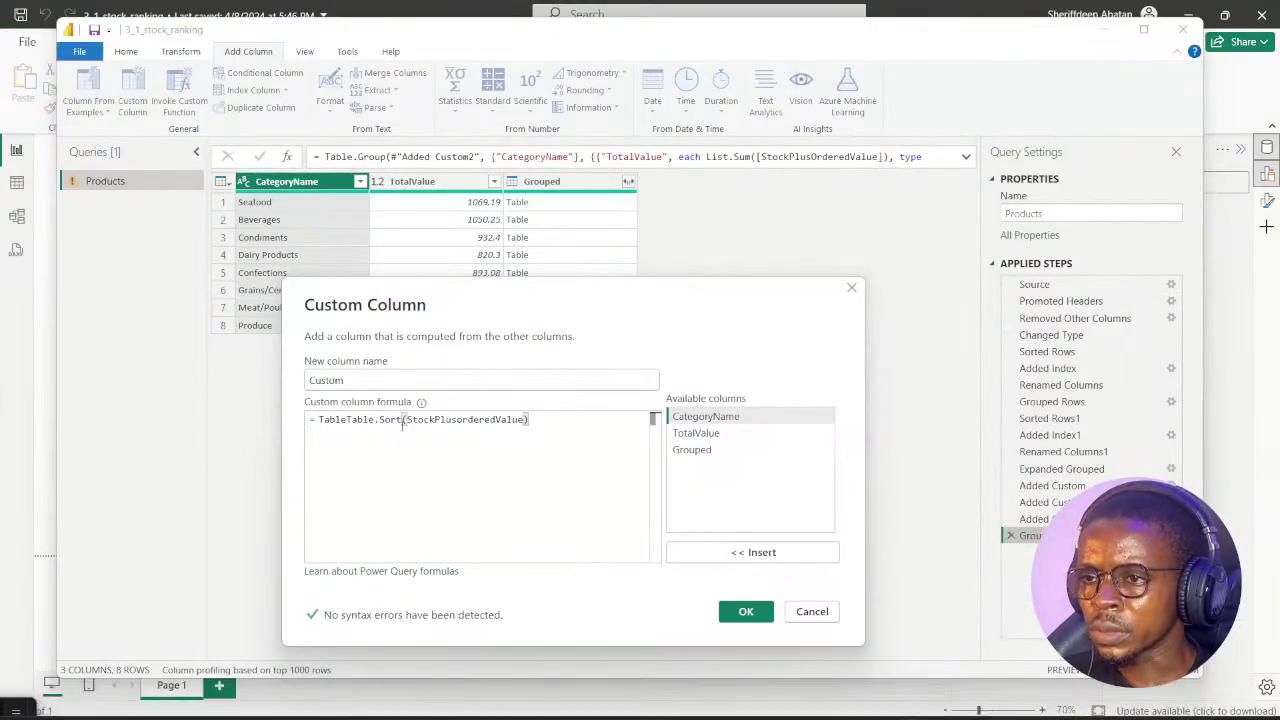
Put StockPlusorderedValue on its own line in the formula and insert [Grouped] with a comma as the first argument
{"action": "left_click_drag", "start_coordinate": [522, 421], "coordinate": [406, 421]}
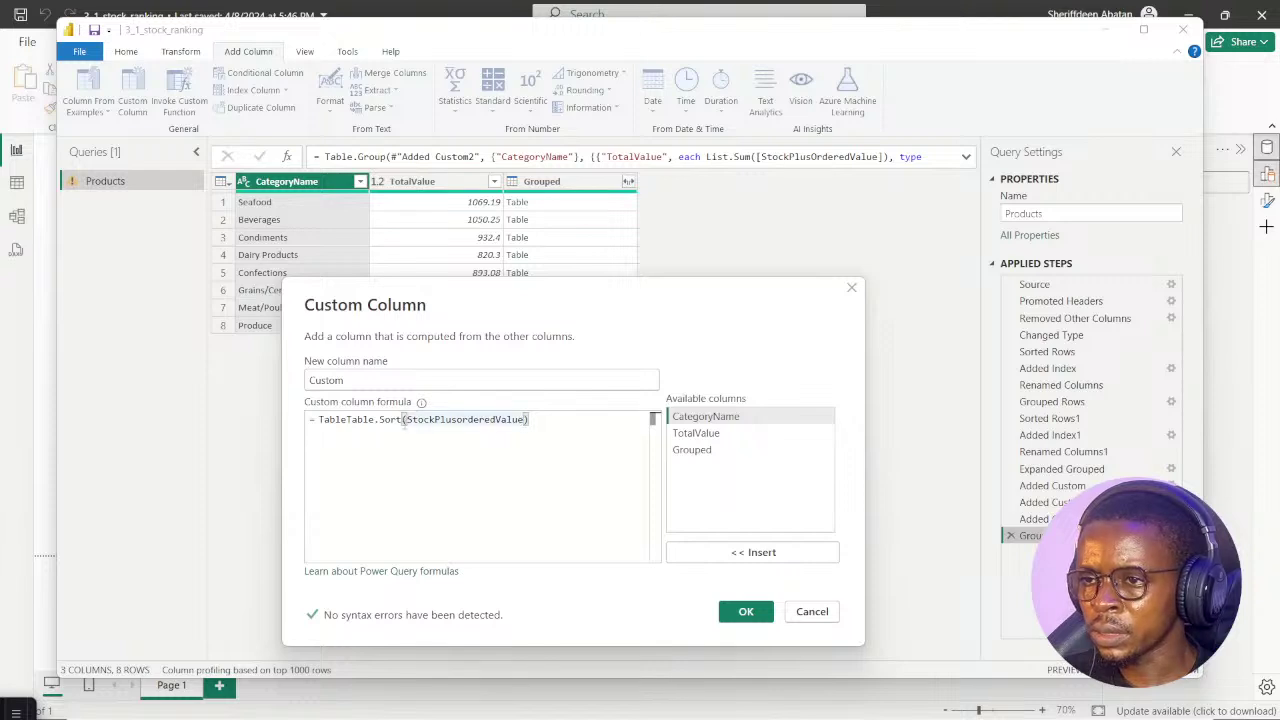
{"action": "key", "text": "Left"}
{"action": "key", "text": "Return"}
{"action": "left_click", "coordinate": [420, 419]}
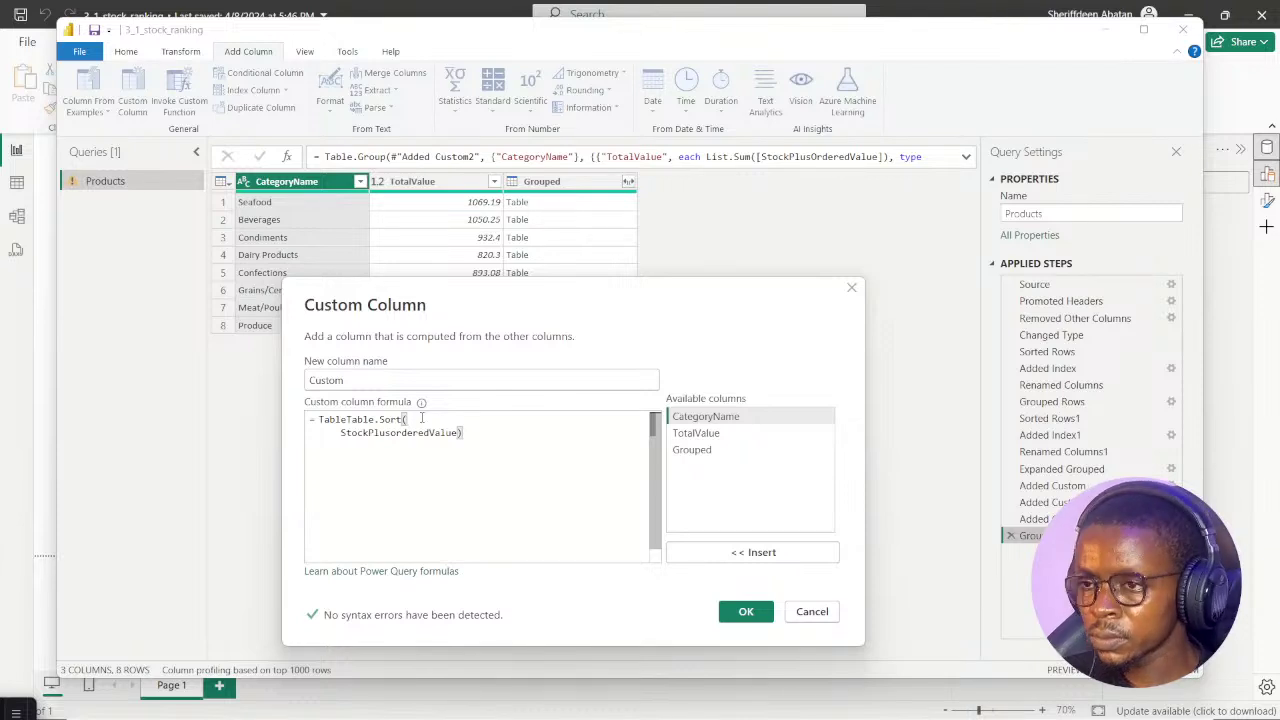
{"action": "type", "text": "{"}
{"action": "key", "text": "BackSpace"}
{"action": "type", "text": "[Grouped"}
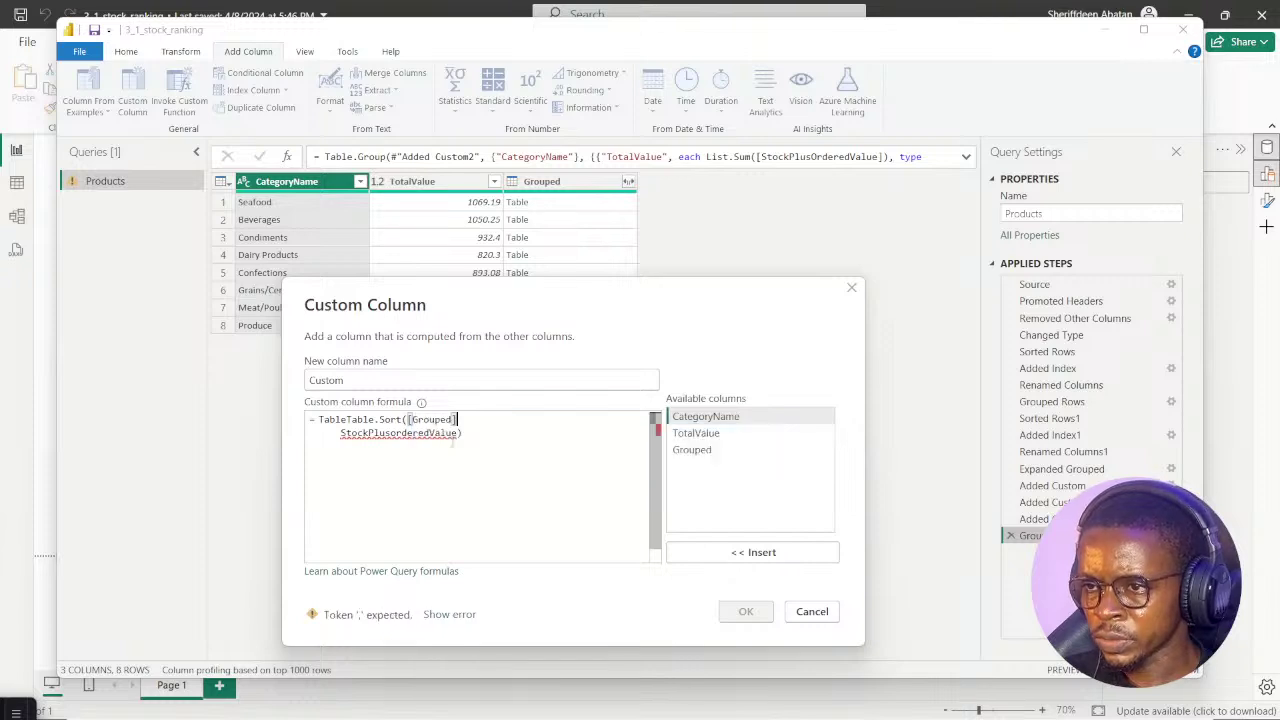
{"action": "left_click", "coordinate": [455, 444]}
{"action": "left_click", "coordinate": [473, 419]}
{"action": "type", "text": ","}
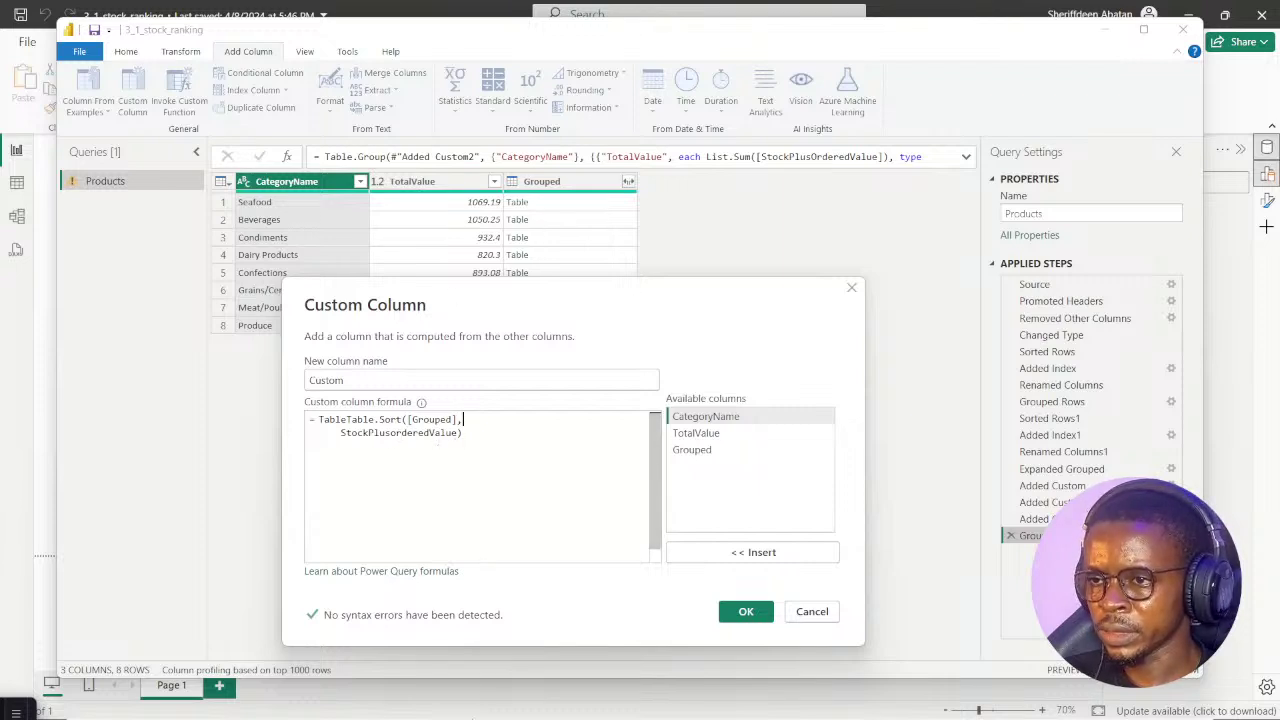
Recheck the DataCamp hint and add Order.Descending after StockPlusorderedValue in the sort formula
{"action": "left_click", "coordinate": [577, 704]}
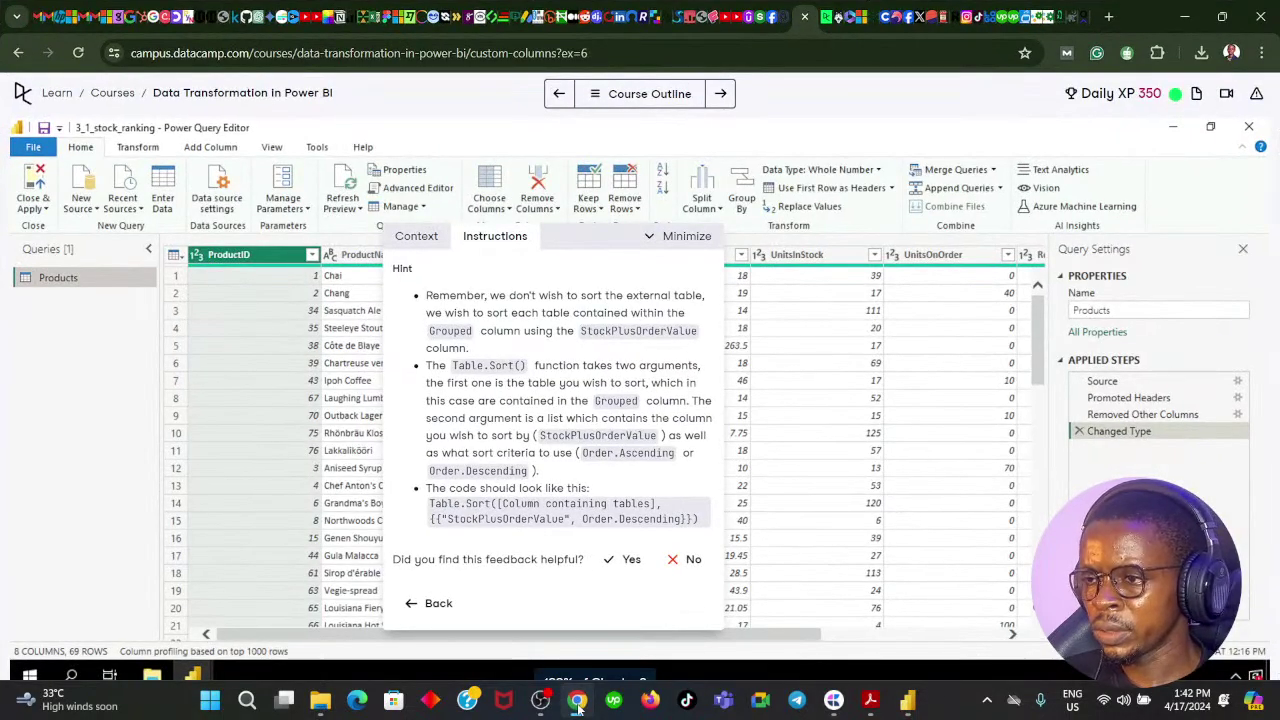
{"action": "left_click", "coordinate": [577, 704]}
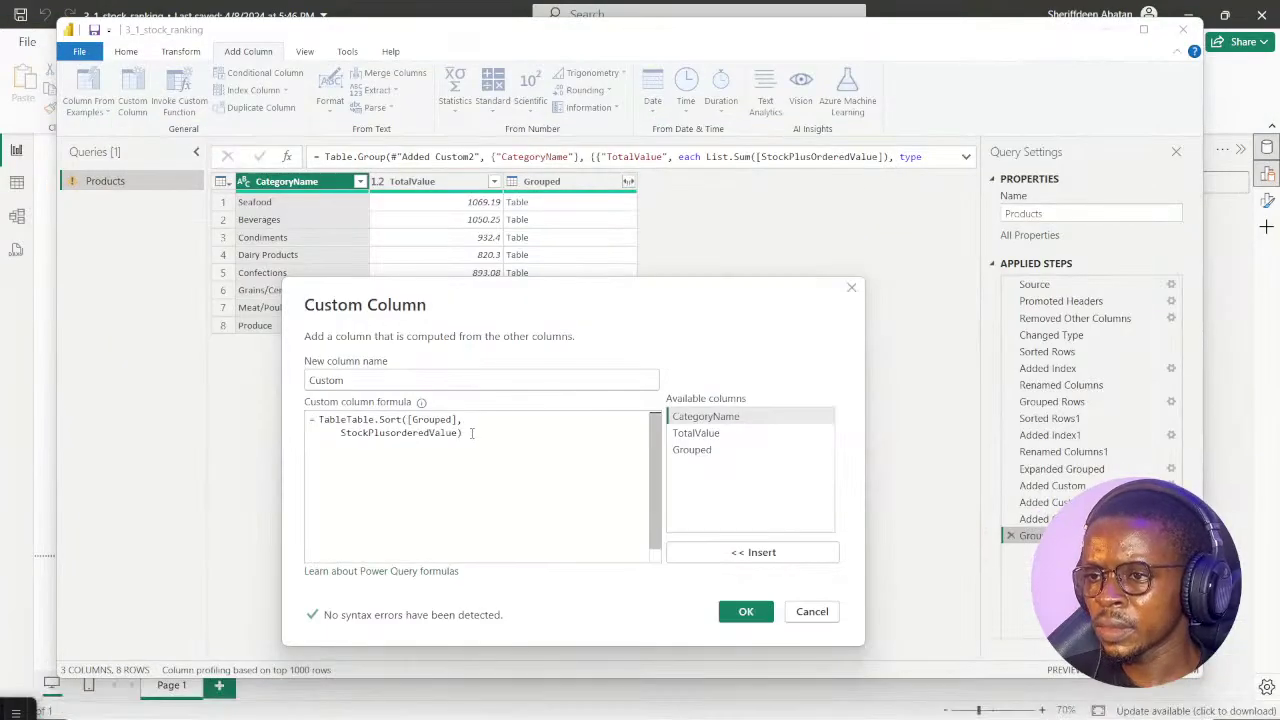
{"action": "type", "text": ","}
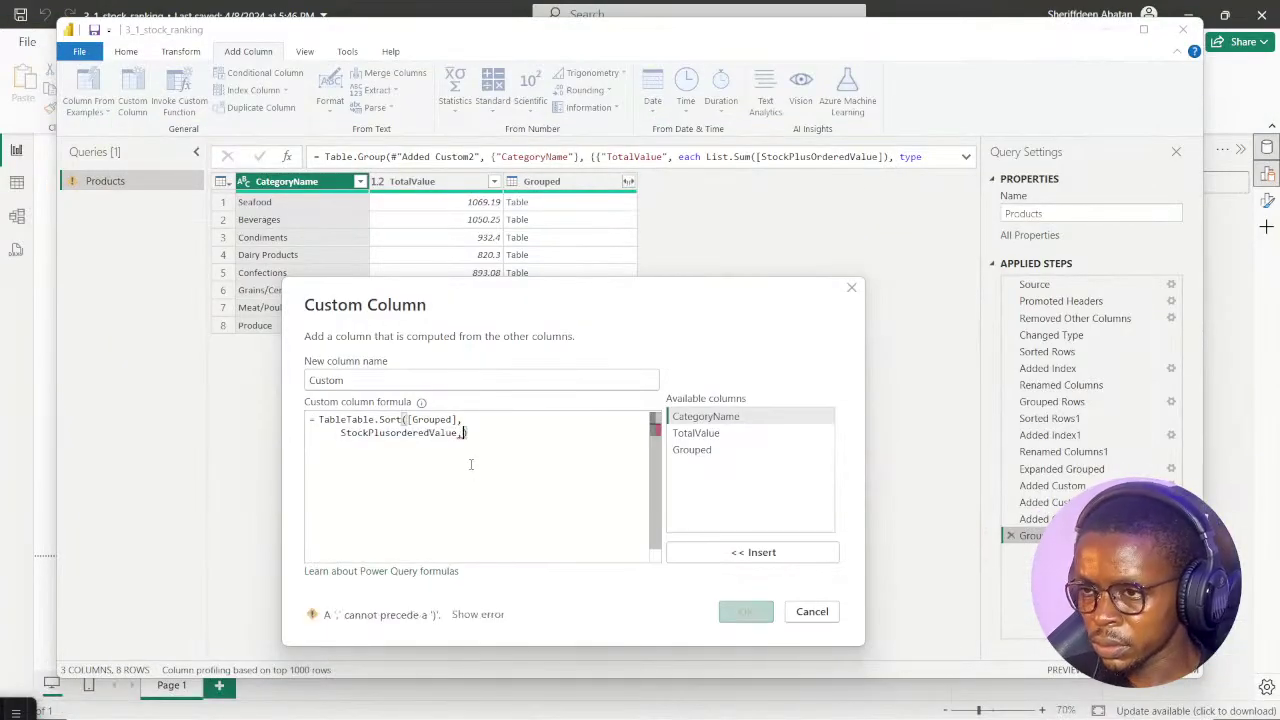
{"action": "type", "text": "ord"}
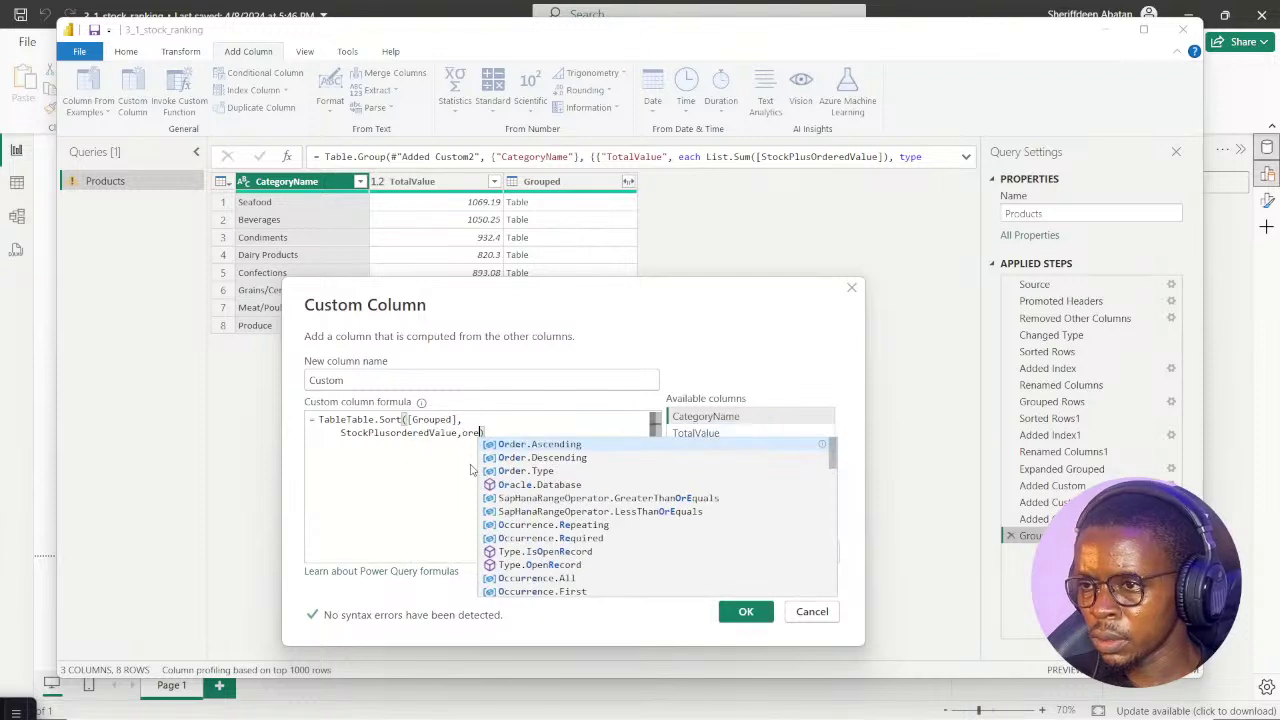
{"action": "key", "text": "Down"}
{"action": "key", "text": "Return"}
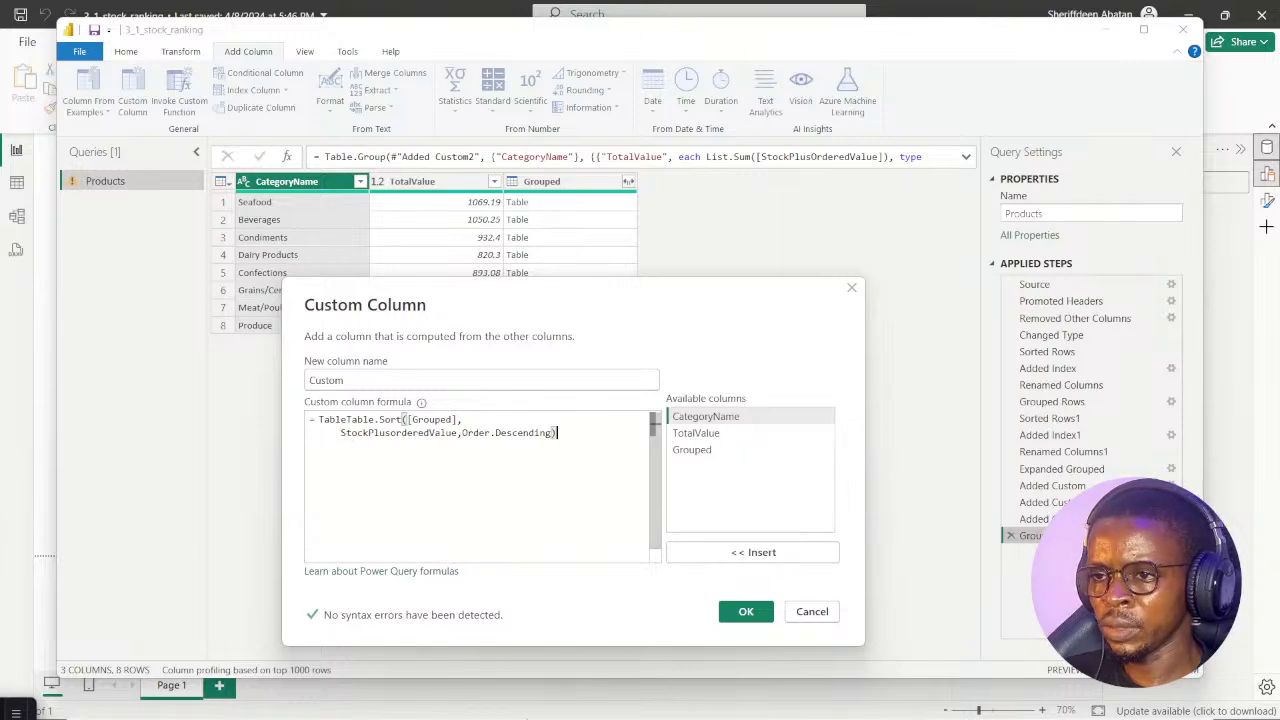
Compare the sort formula with the sample code in the DataCamp hint, and apply the custom column
{"action": "mouse_move", "coordinate": [581, 707]}
{"action": "left_click", "coordinate": [567, 634]}
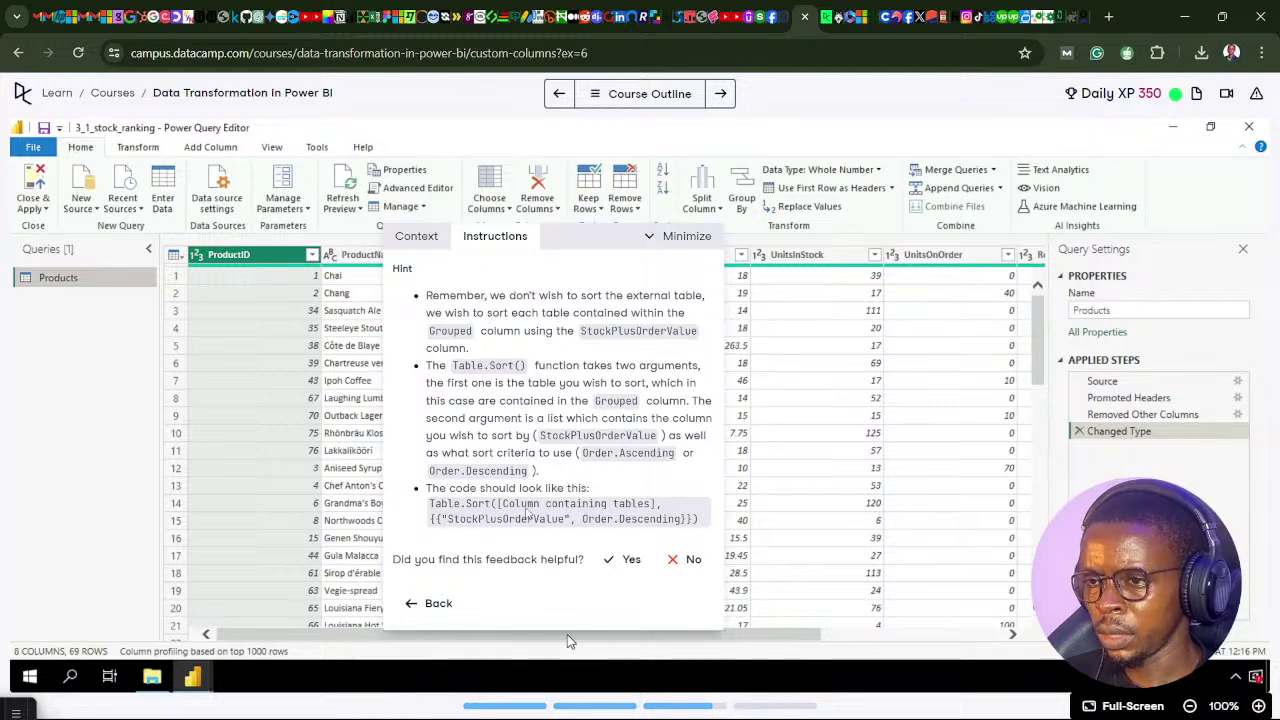
{"action": "left_click", "coordinate": [576, 706]}
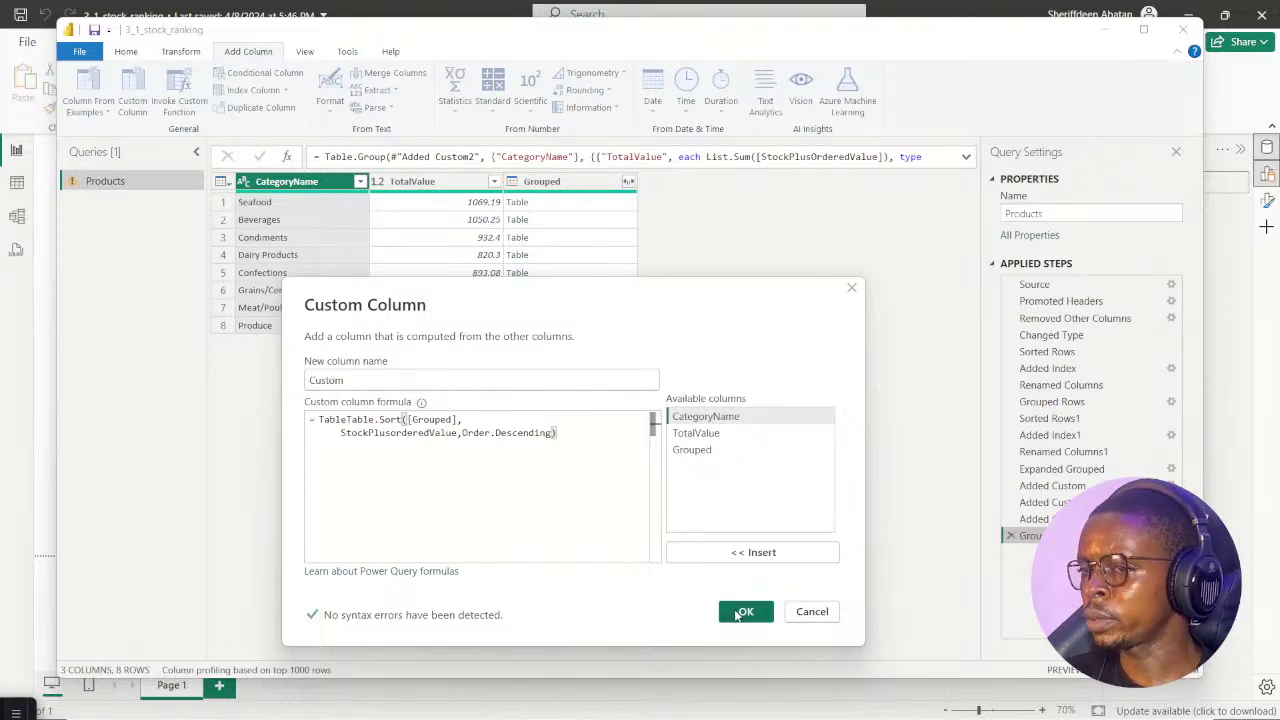
{"action": "left_click", "coordinate": [740, 613]}
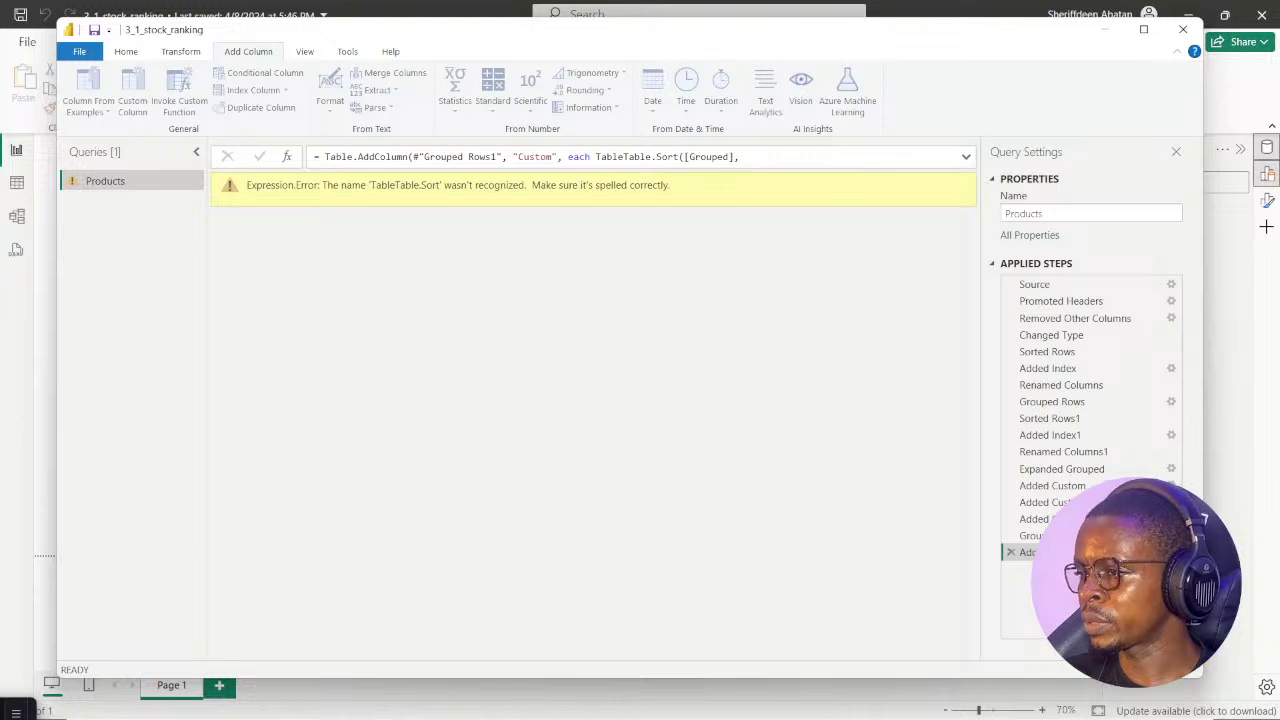
Reopen the added custom column's formula and enclose StockPlusorderedValue in double quotes
{"action": "left_click", "coordinate": [1171, 552]}
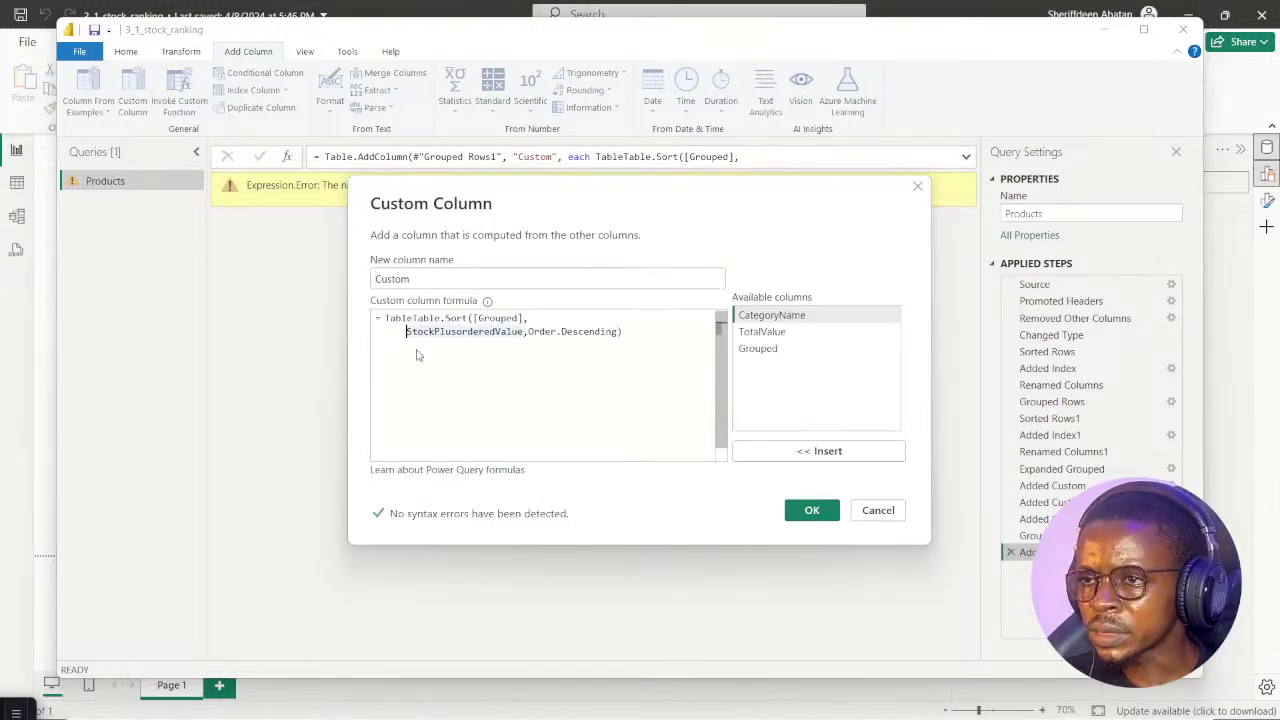
{"action": "key", "text": "ctrl+shift+Right"}
{"action": "type", "text": "\""}
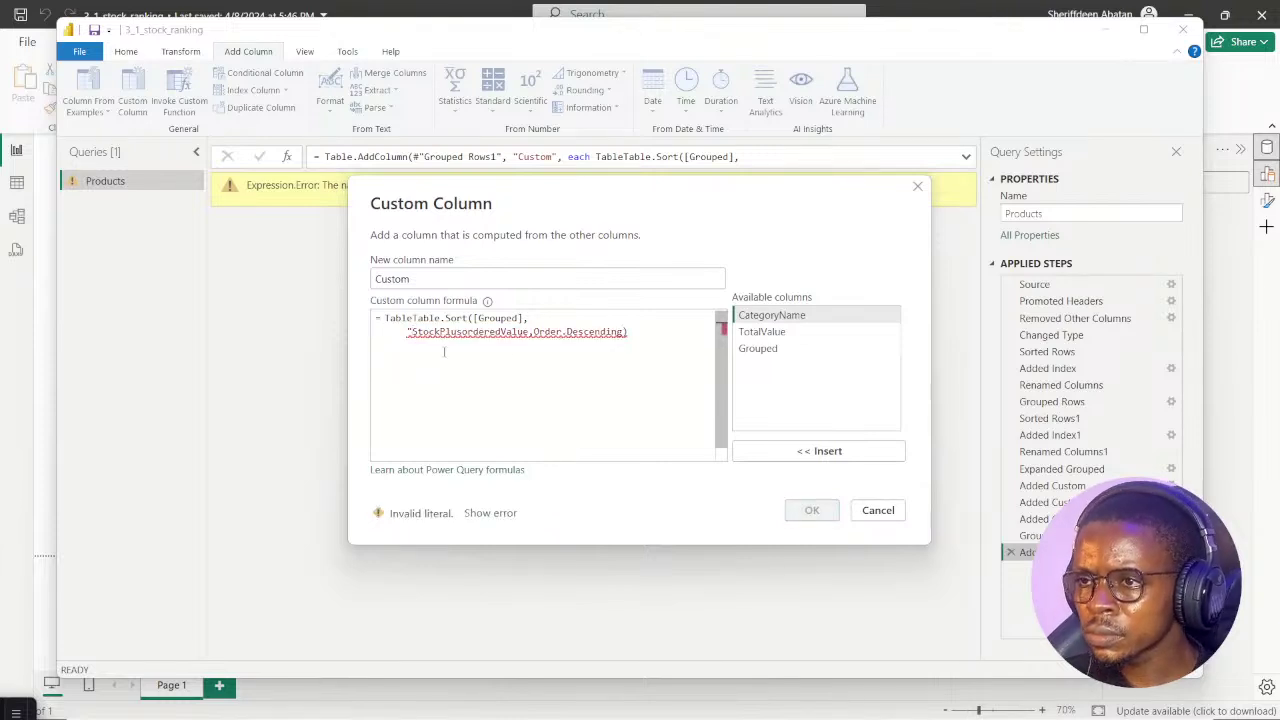
{"action": "type", "text": "\""}
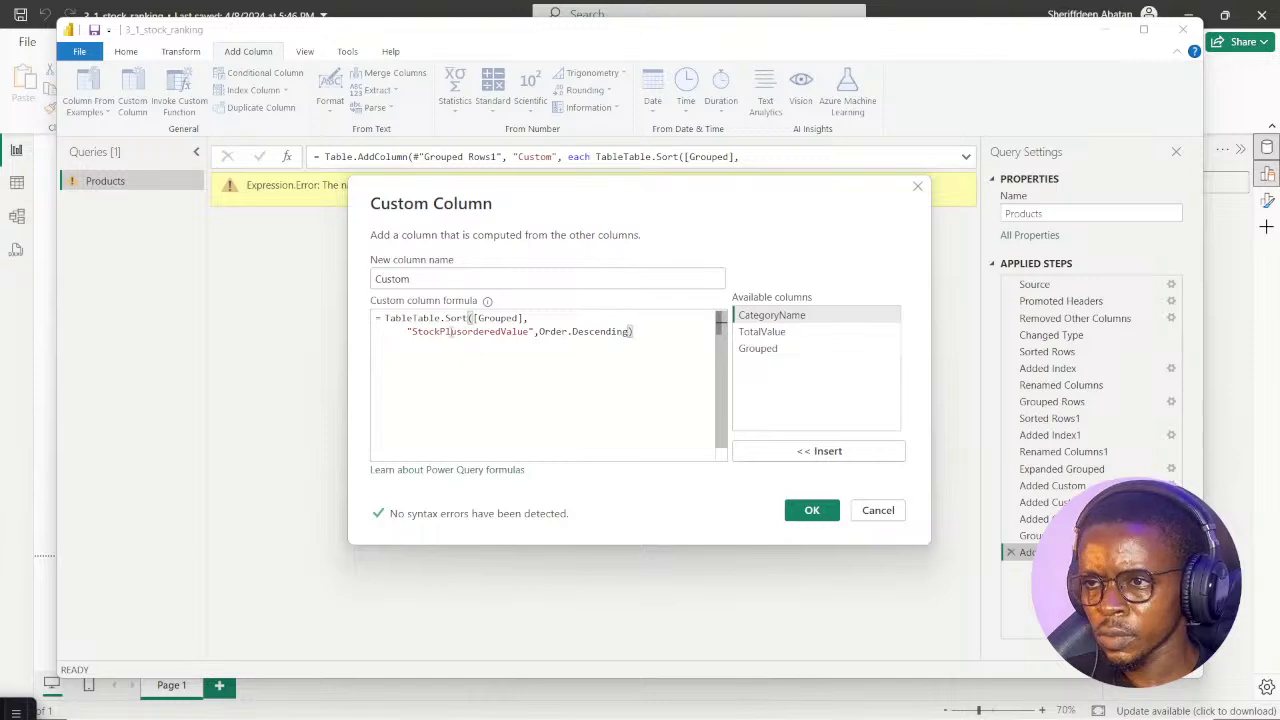
Check the quoted formula against the DataCamp hint's sample code, and apply the edited custom column
{"action": "left_click", "coordinate": [578, 700]}
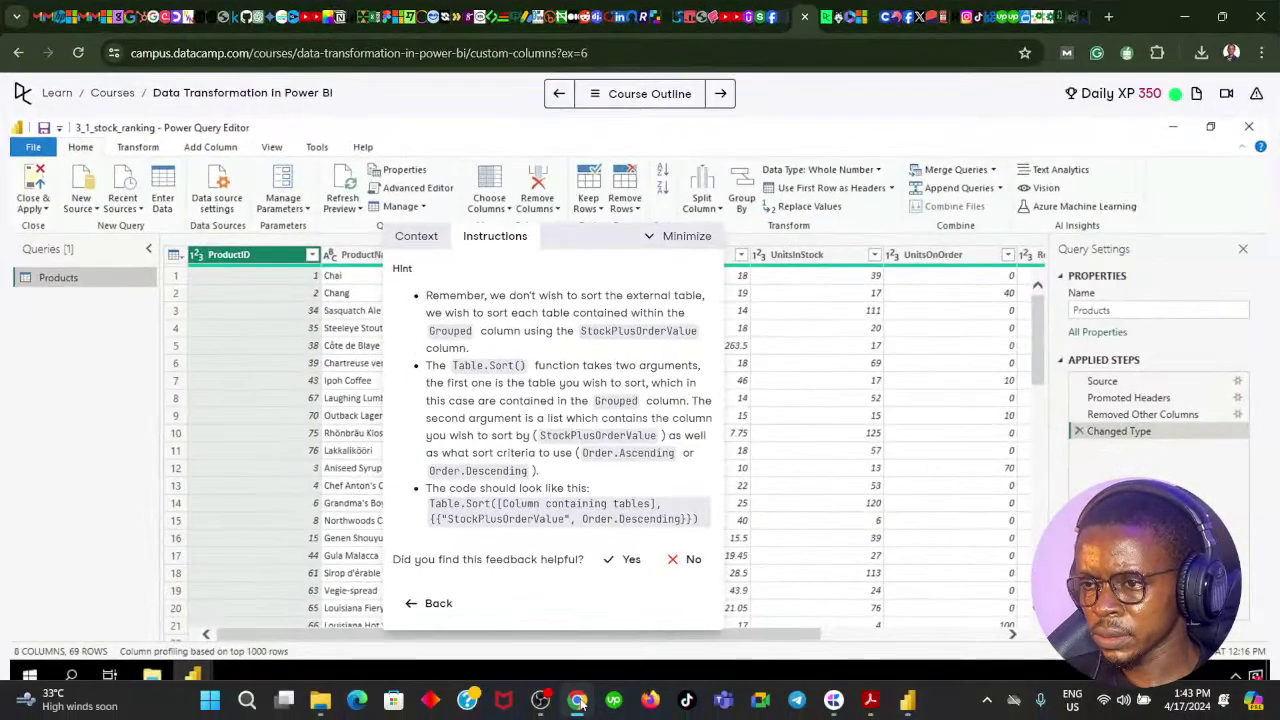
{"action": "left_click", "coordinate": [578, 700]}
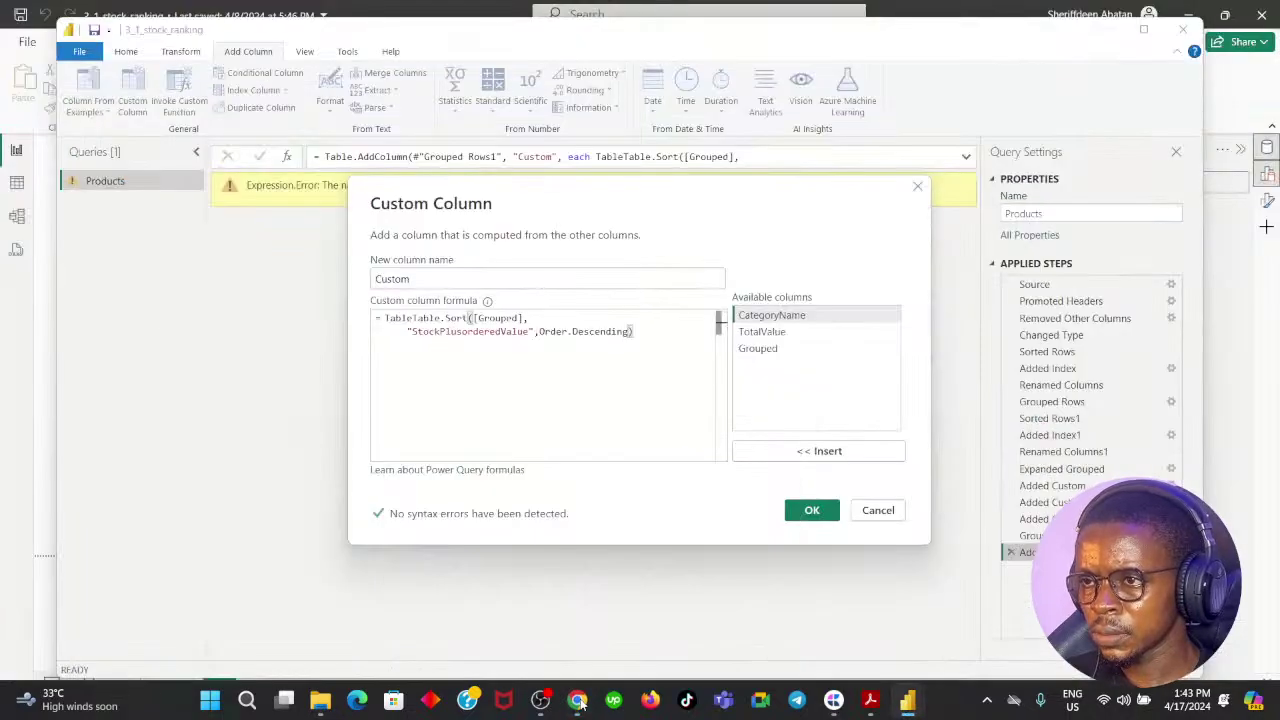
{"action": "left_click", "coordinate": [578, 700]}
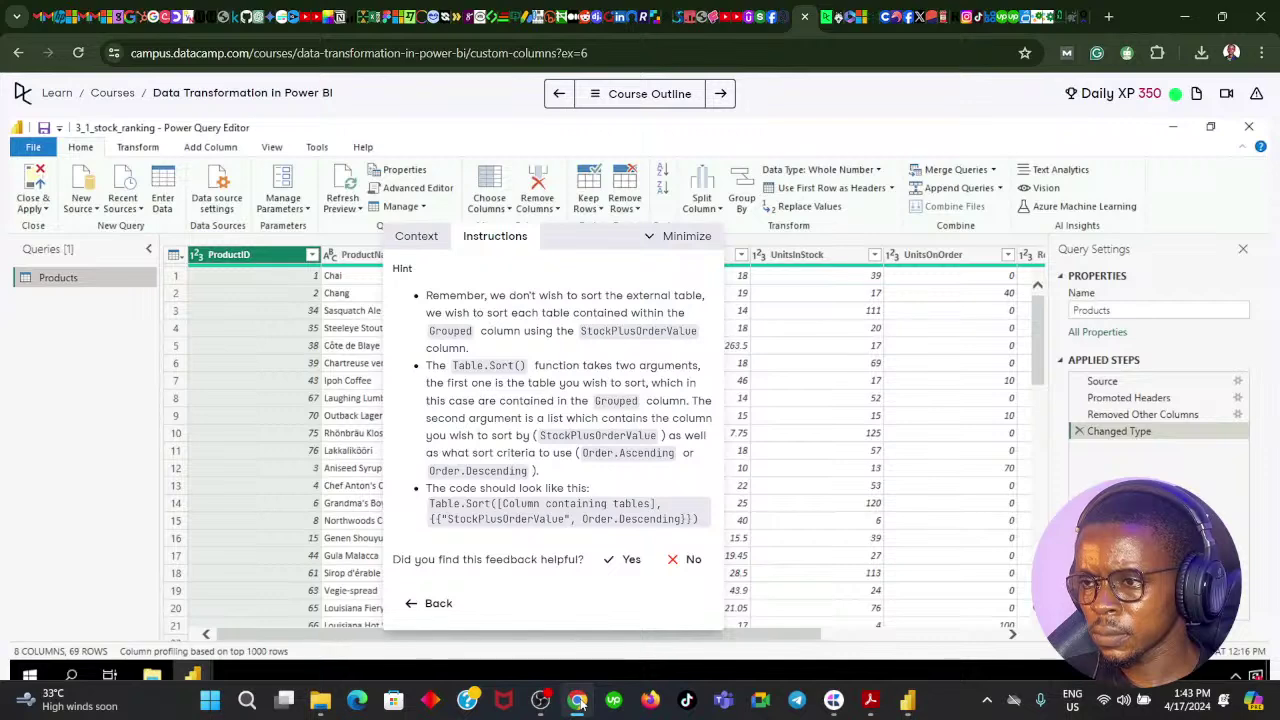
{"action": "left_click", "coordinate": [578, 700]}
{"action": "left_click", "coordinate": [790, 516]}
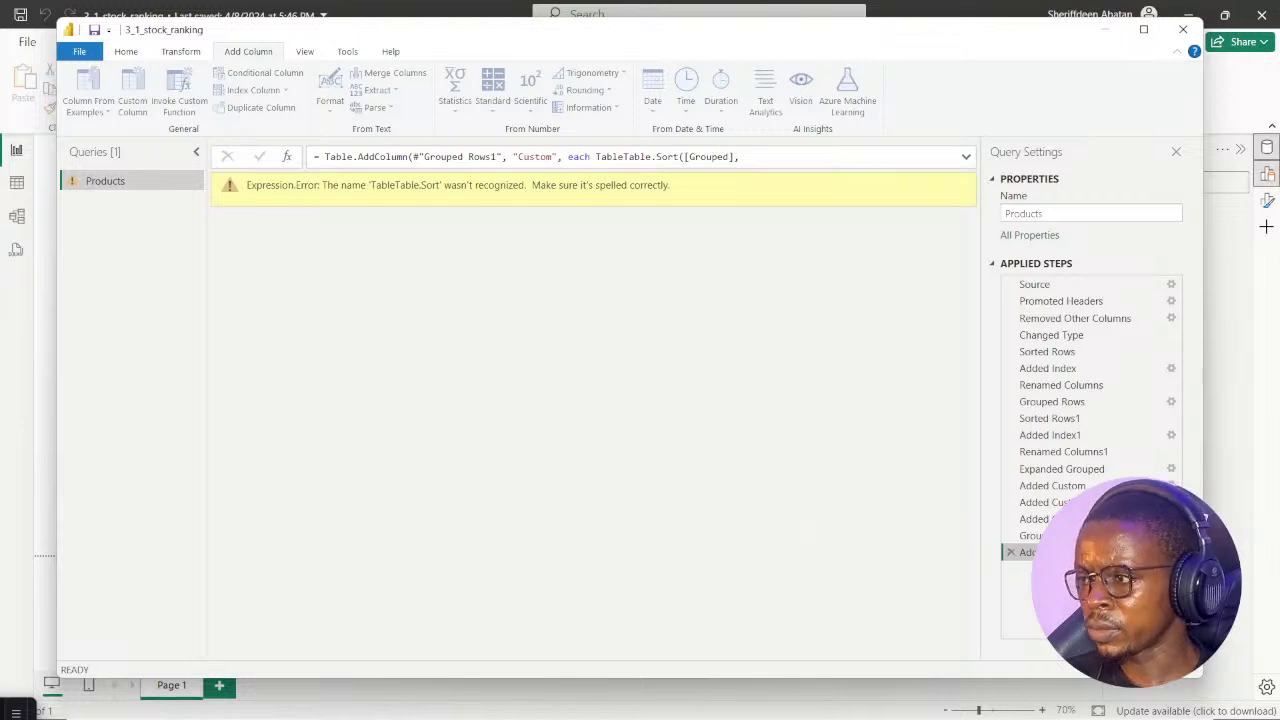
Check the DataCamp hint's sample code, wrap "StockPlusorderedValue",Order.Descending in double curly braces in the custom column formula, and apply it
{"action": "left_click", "coordinate": [1171, 552]}
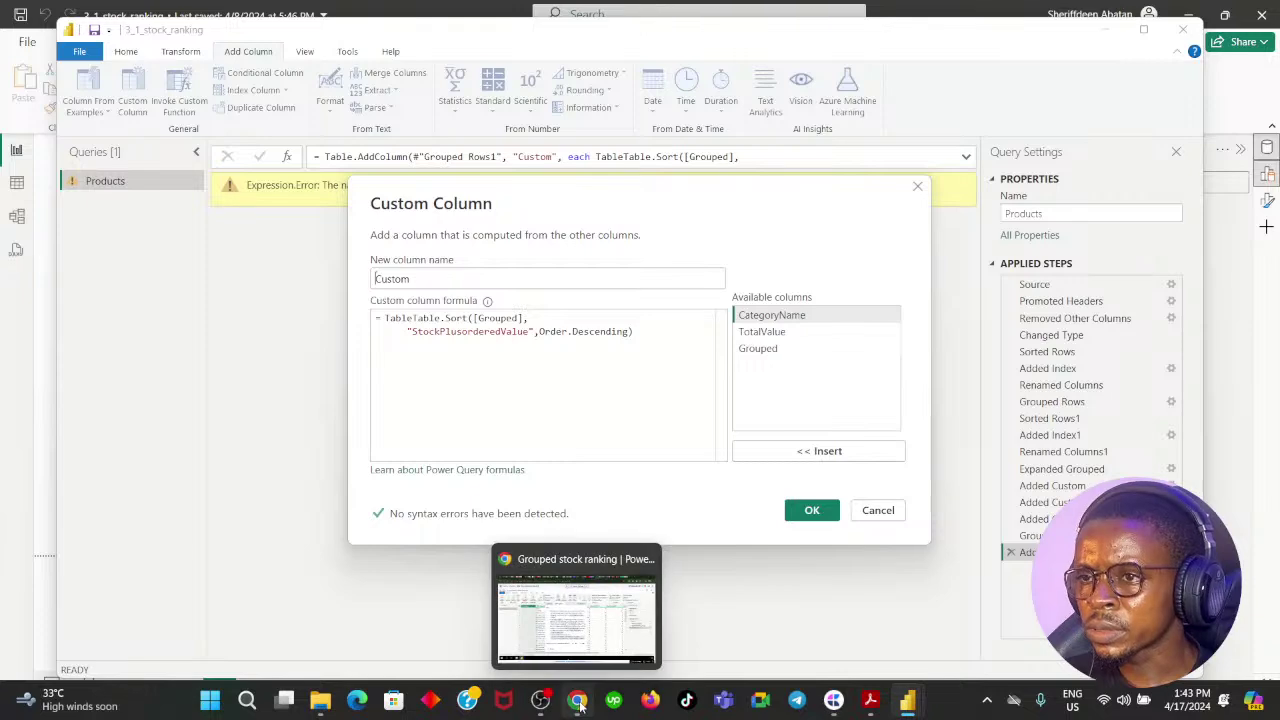
{"action": "left_click", "coordinate": [578, 703]}
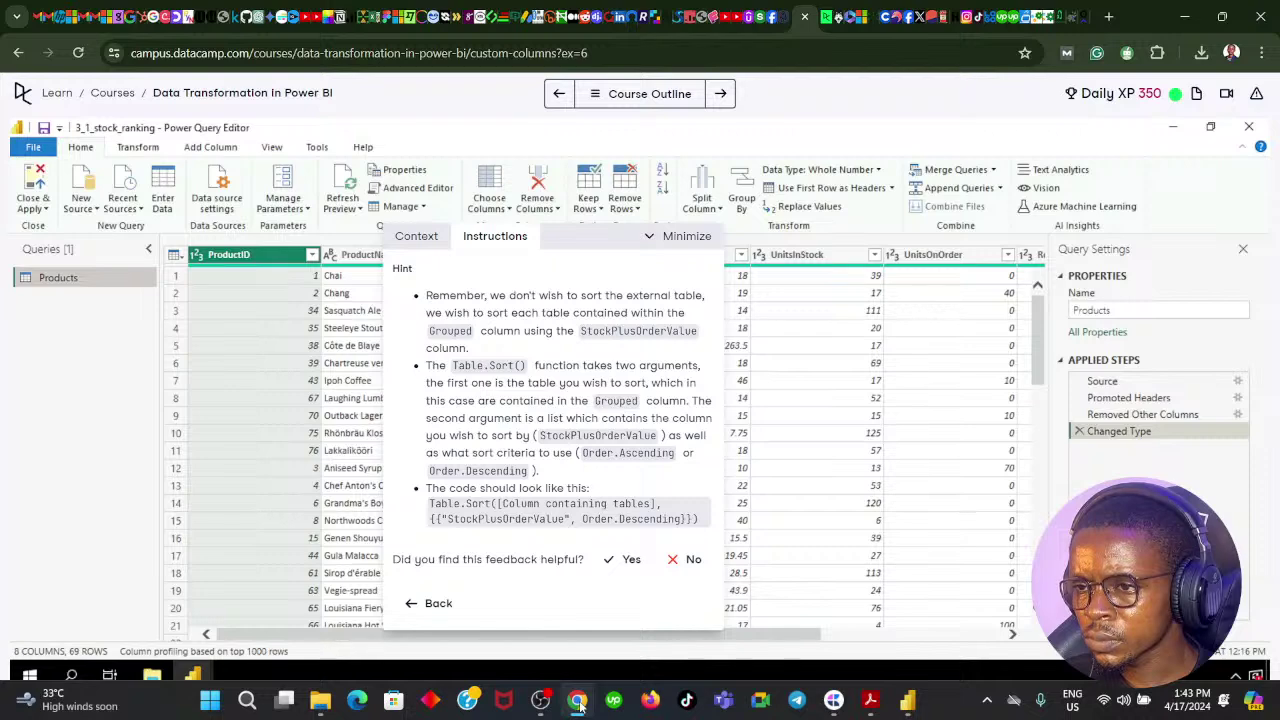
{"action": "left_click", "coordinate": [578, 703]}
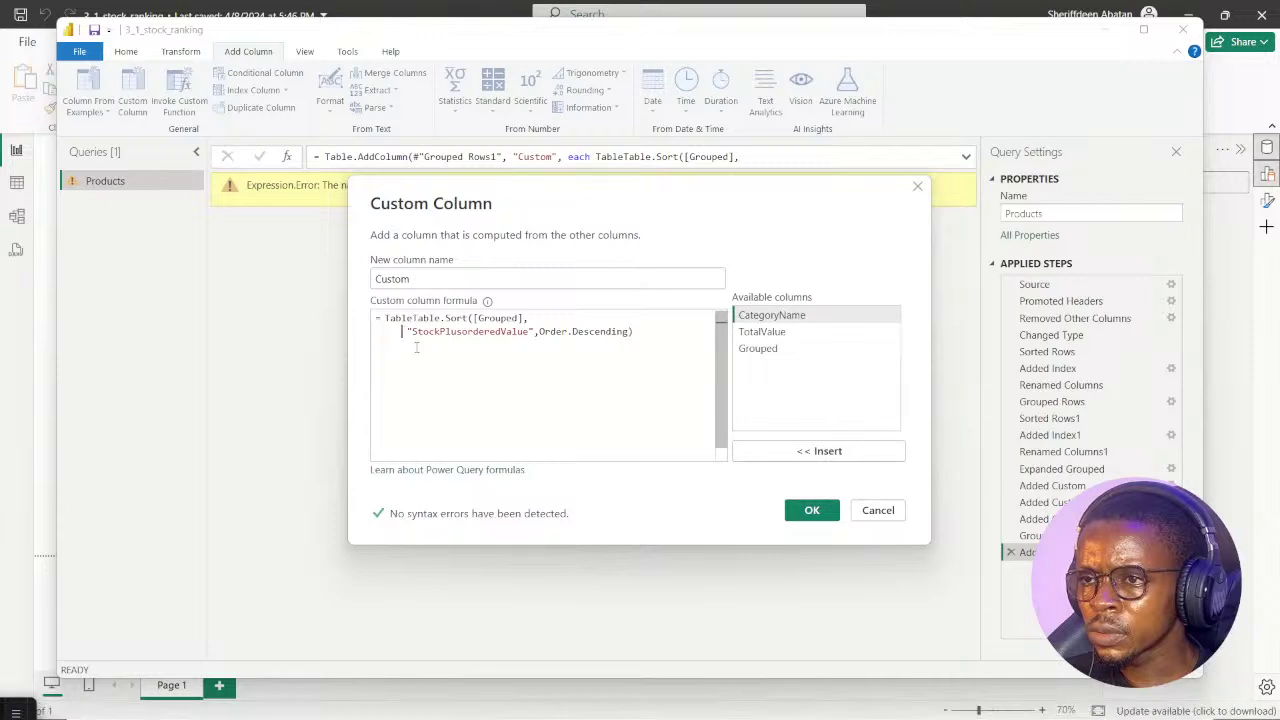
{"action": "key", "text": "Right"}
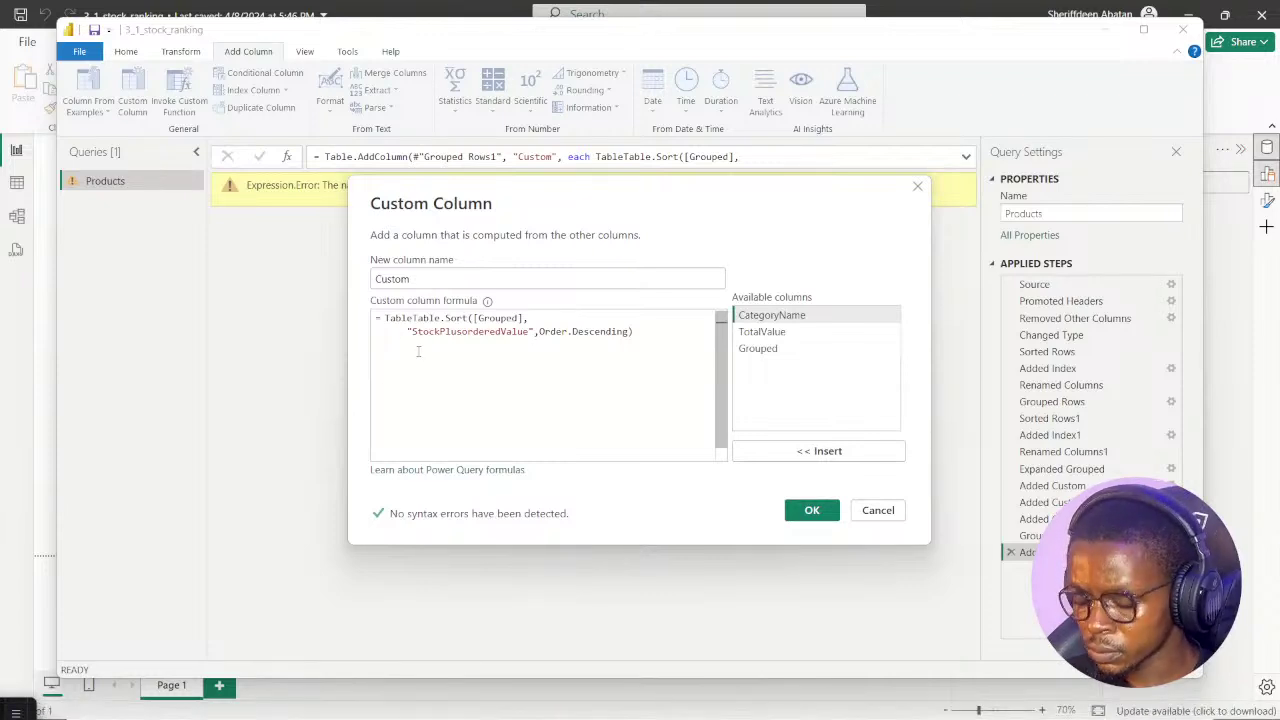
{"action": "type", "text": "{{"}
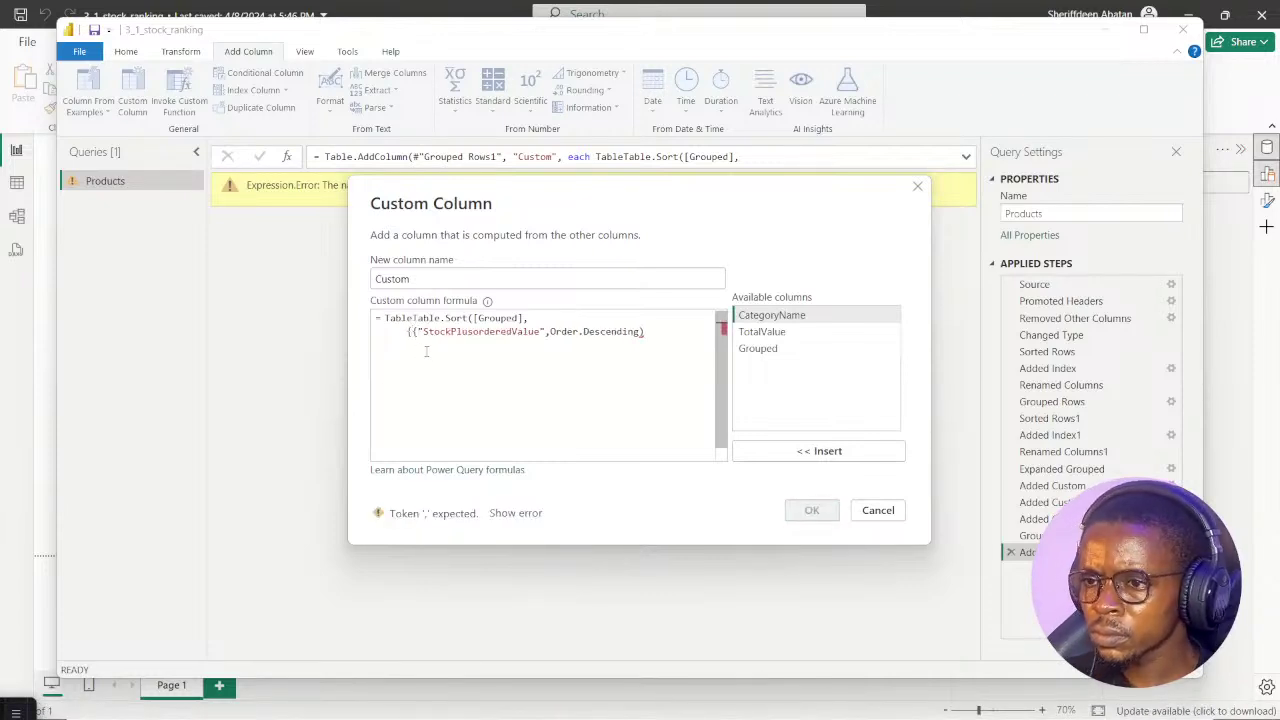
{"action": "left_click", "coordinate": [645, 334]}
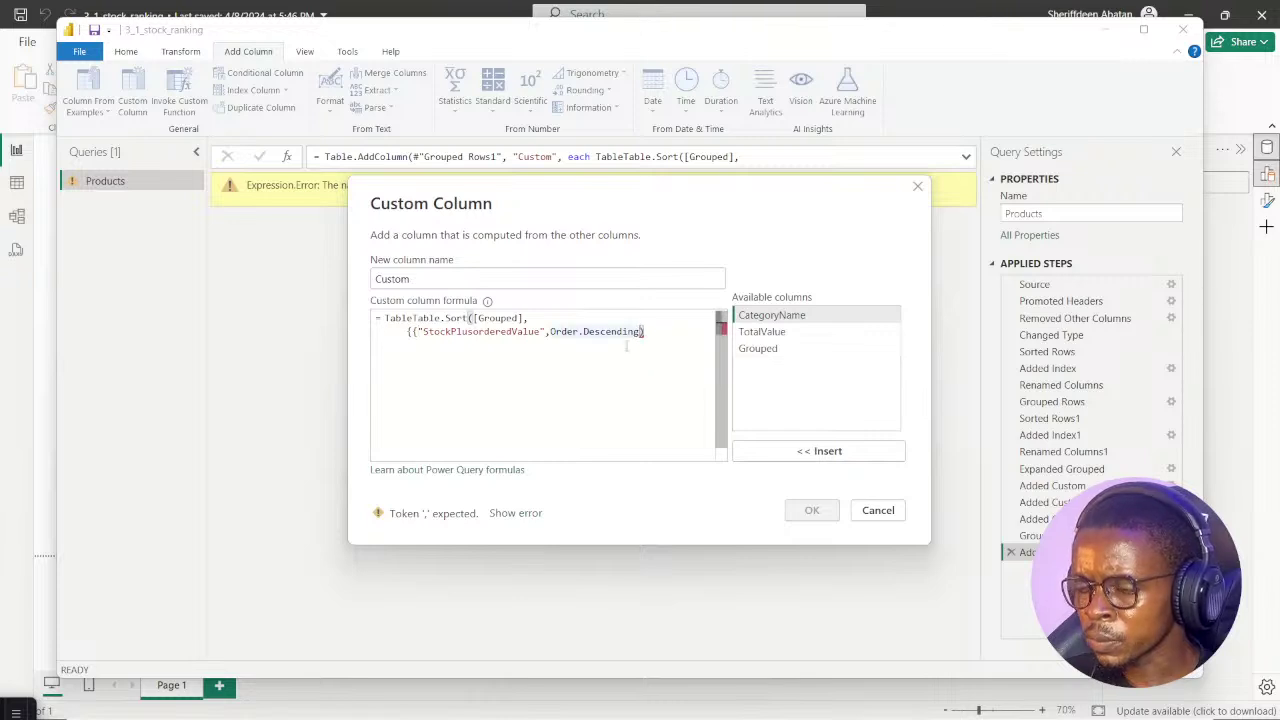
{"action": "key", "text": "Left"}
{"action": "type", "text": "}}"}
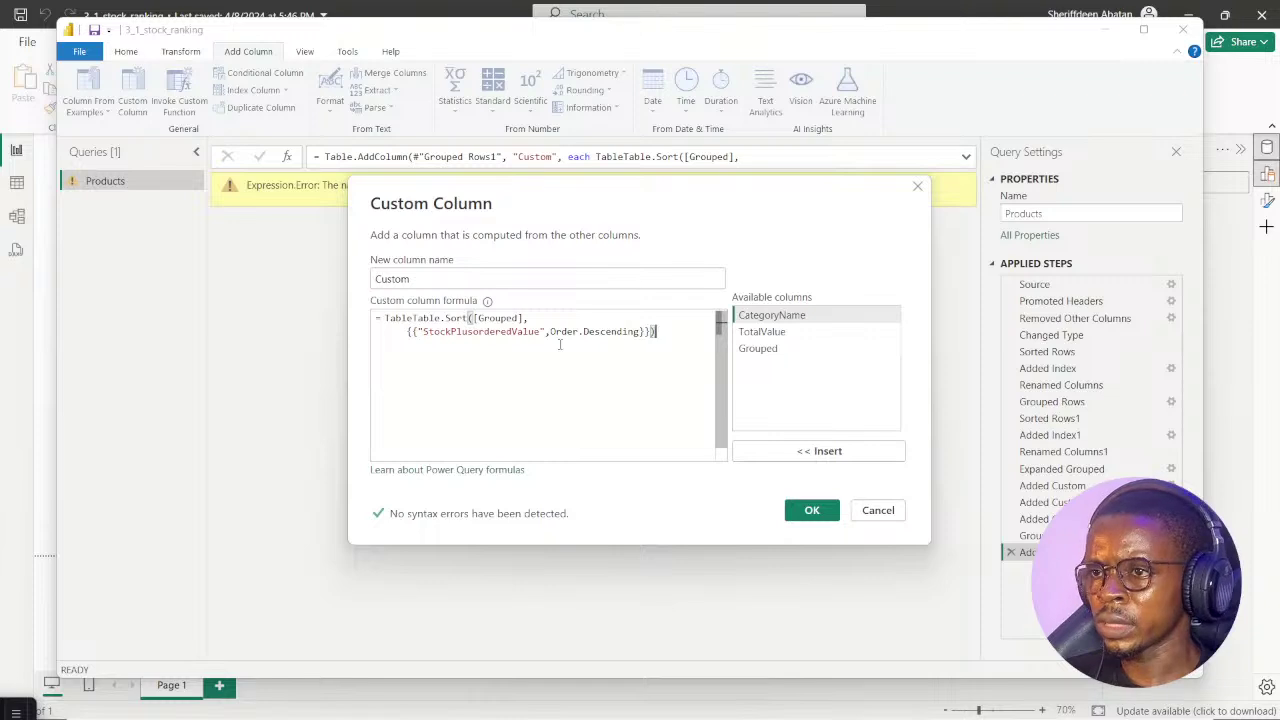
{"action": "left_click", "coordinate": [811, 510]}
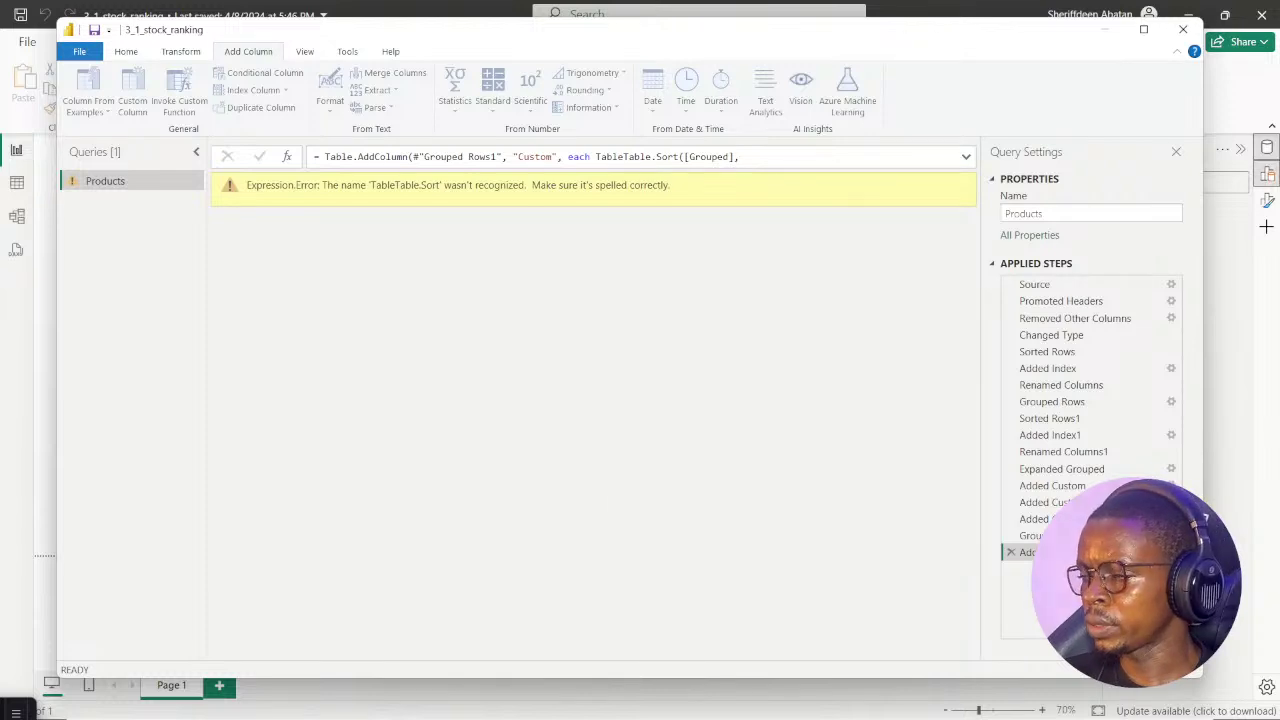
Reopen the custom column formula, compare it again with the hint's sample code, and close it without edits
{"action": "left_click", "coordinate": [1171, 552]}
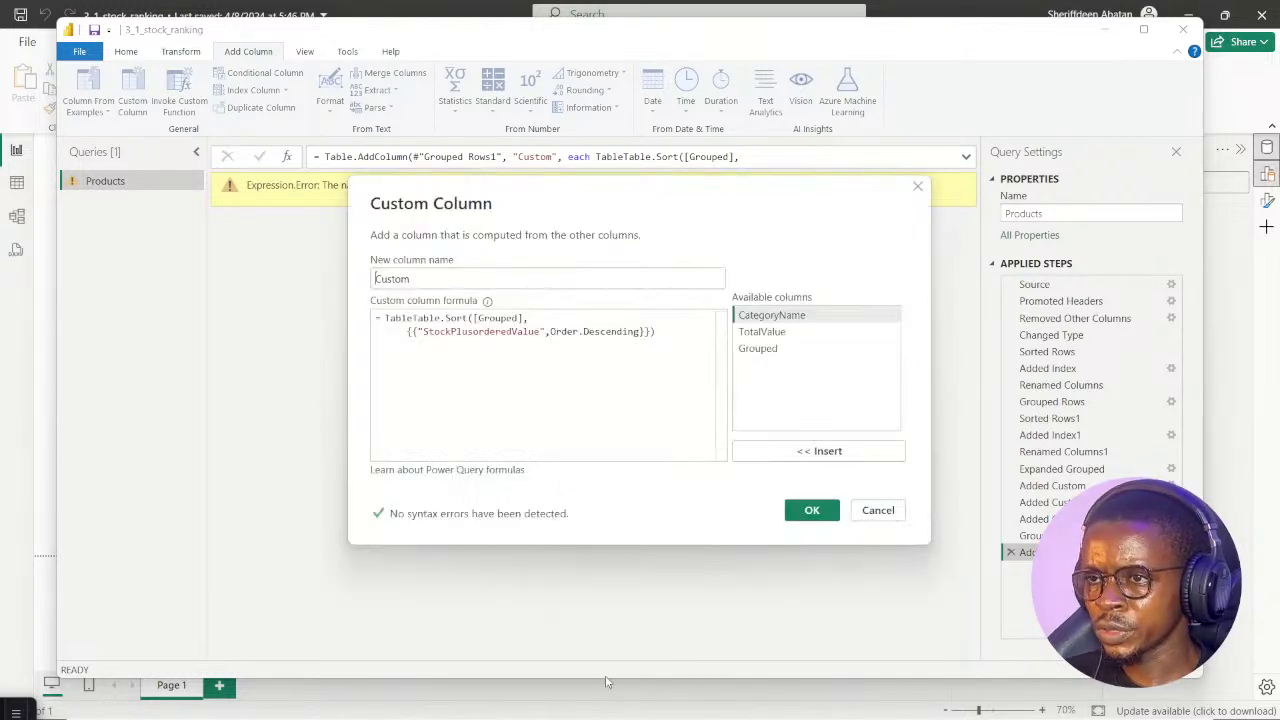
{"action": "left_click", "coordinate": [577, 700]}
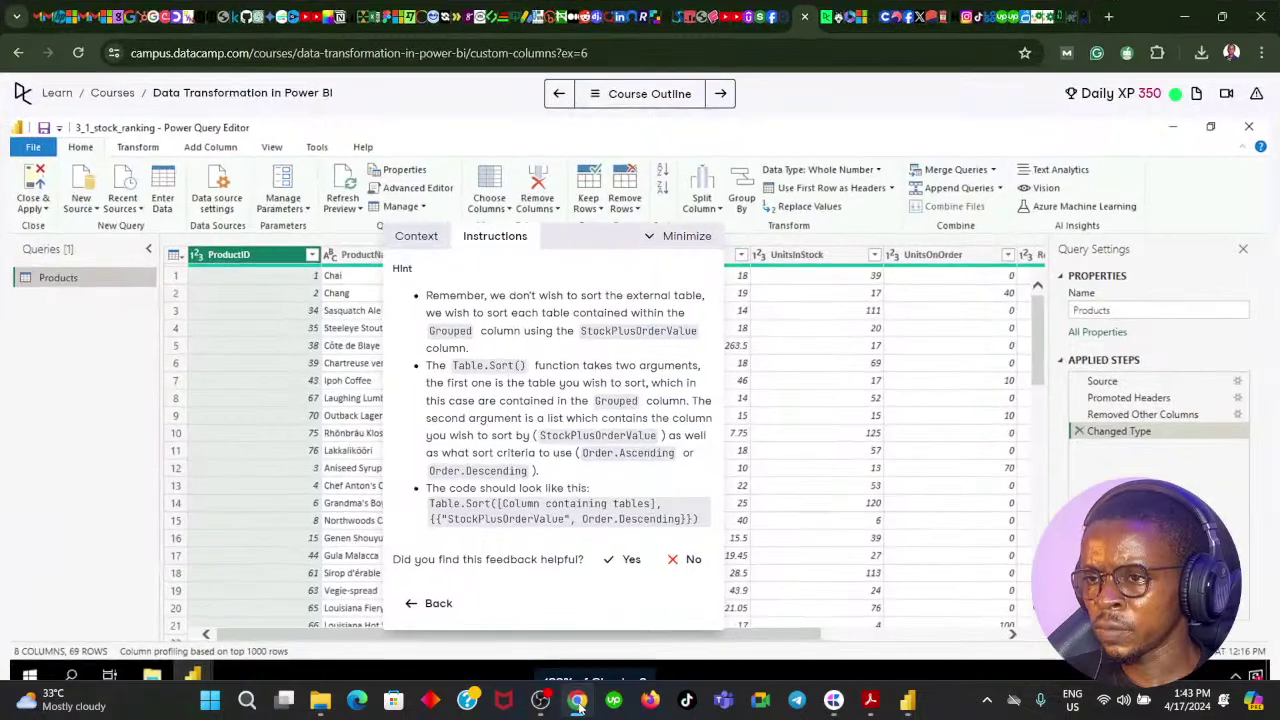
{"action": "left_click", "coordinate": [577, 700]}
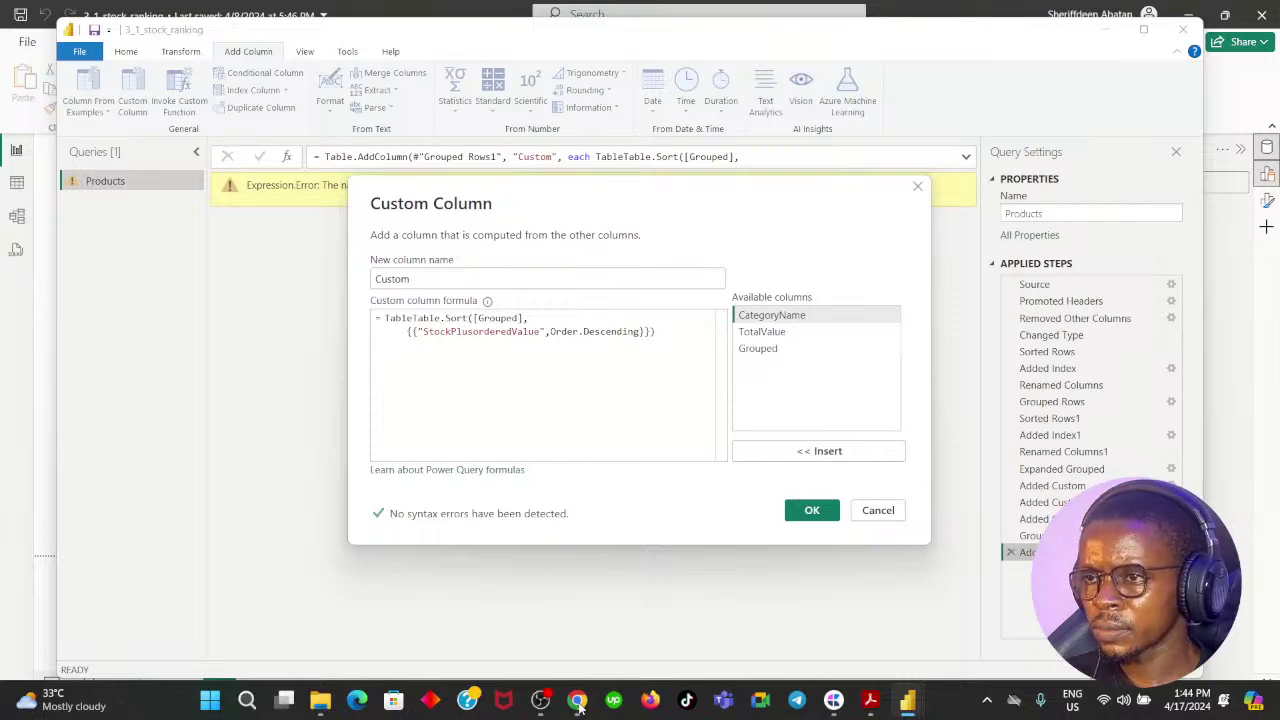
{"action": "left_click", "coordinate": [577, 700]}
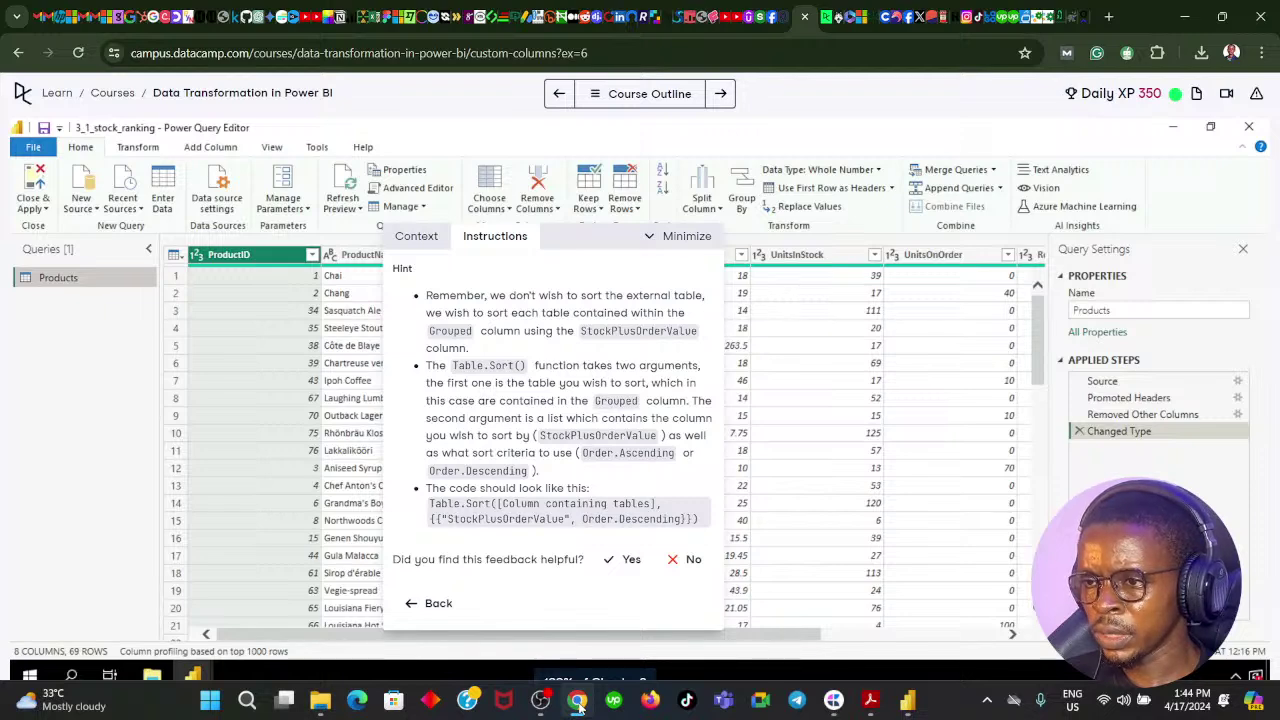
{"action": "left_click", "coordinate": [577, 700]}
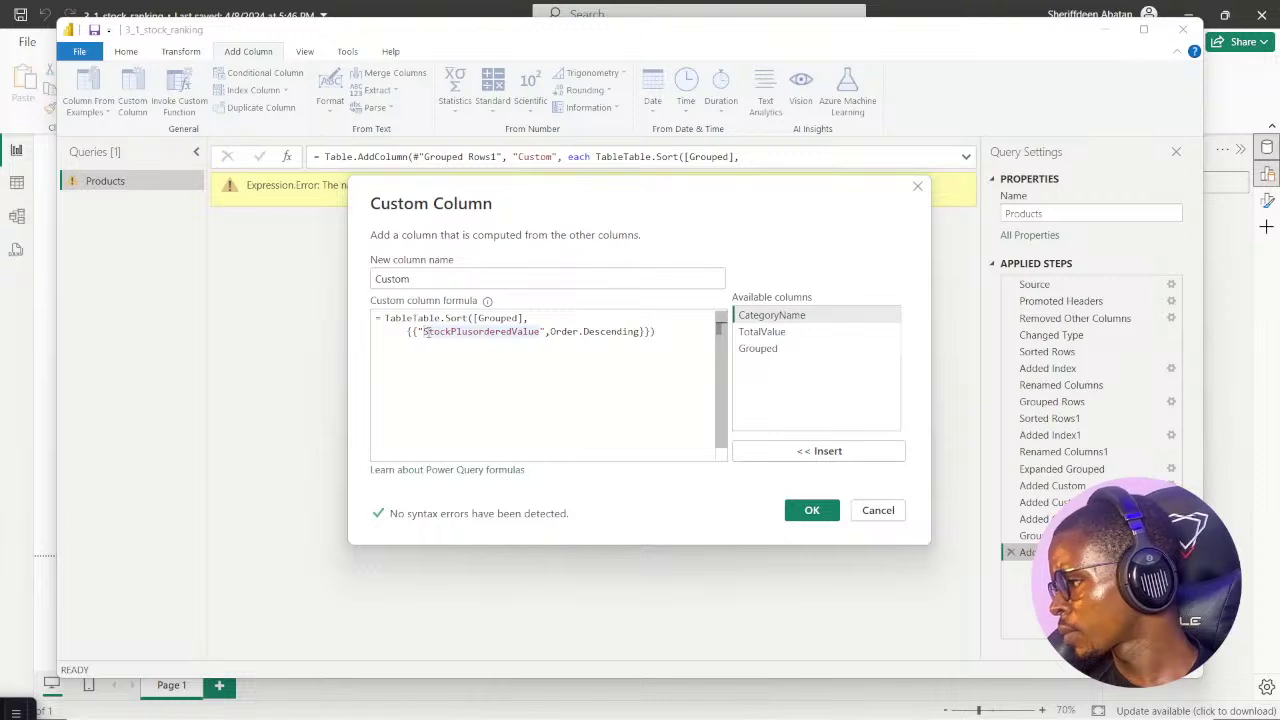
{"action": "left_click", "coordinate": [549, 331]}
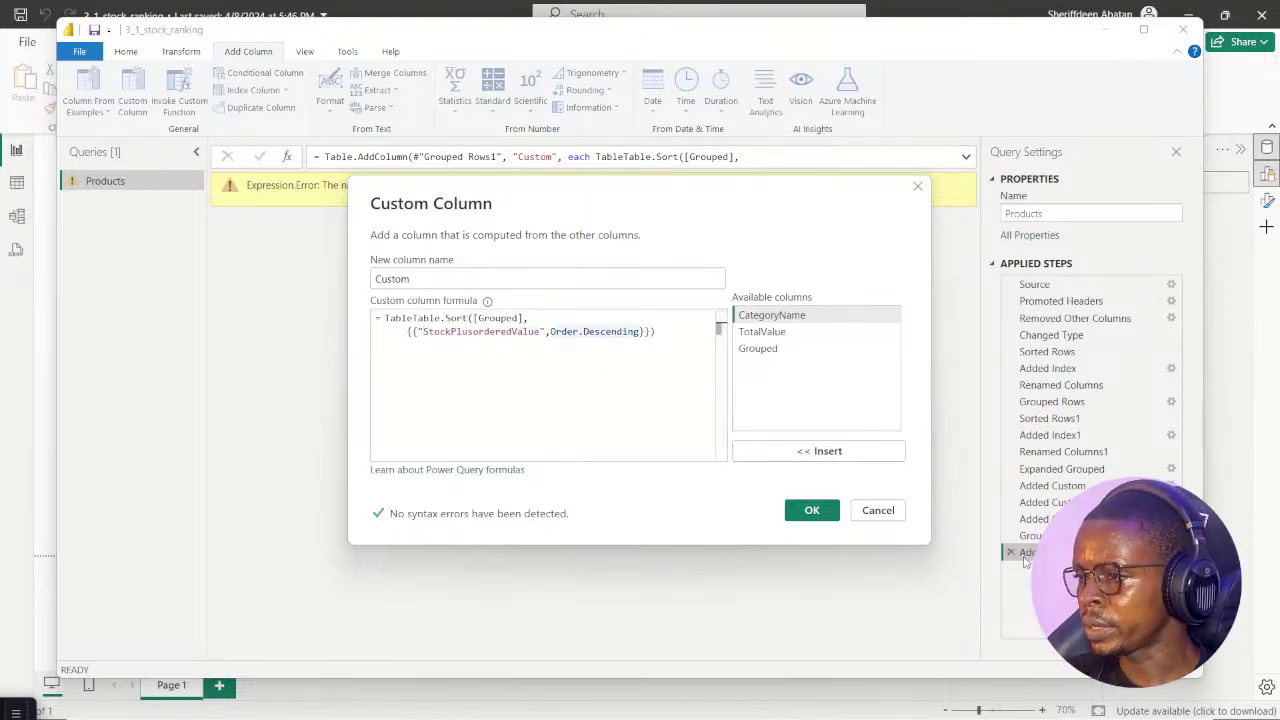
{"action": "left_click", "coordinate": [812, 510]}
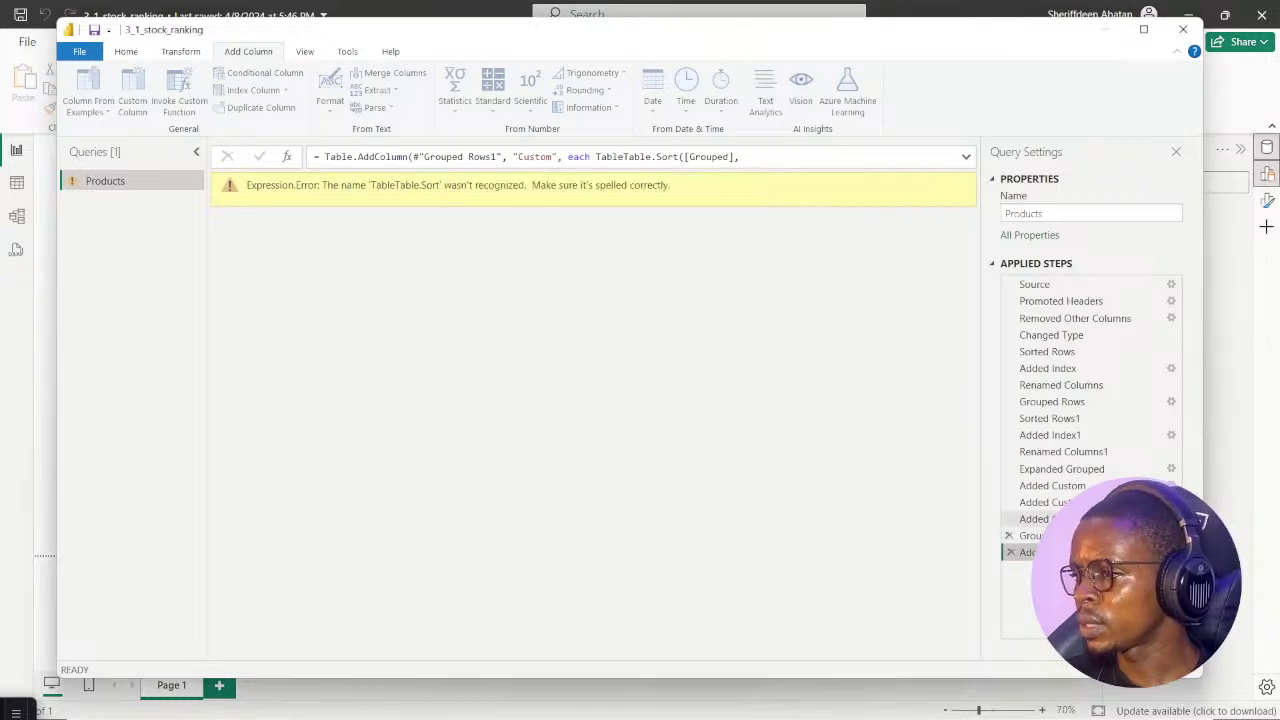
Go back to the applied step that adds IsBackOrdered and copy the exact name of the StockPlusOrderedValue column
{"action": "left_click", "coordinate": [1030, 535]}
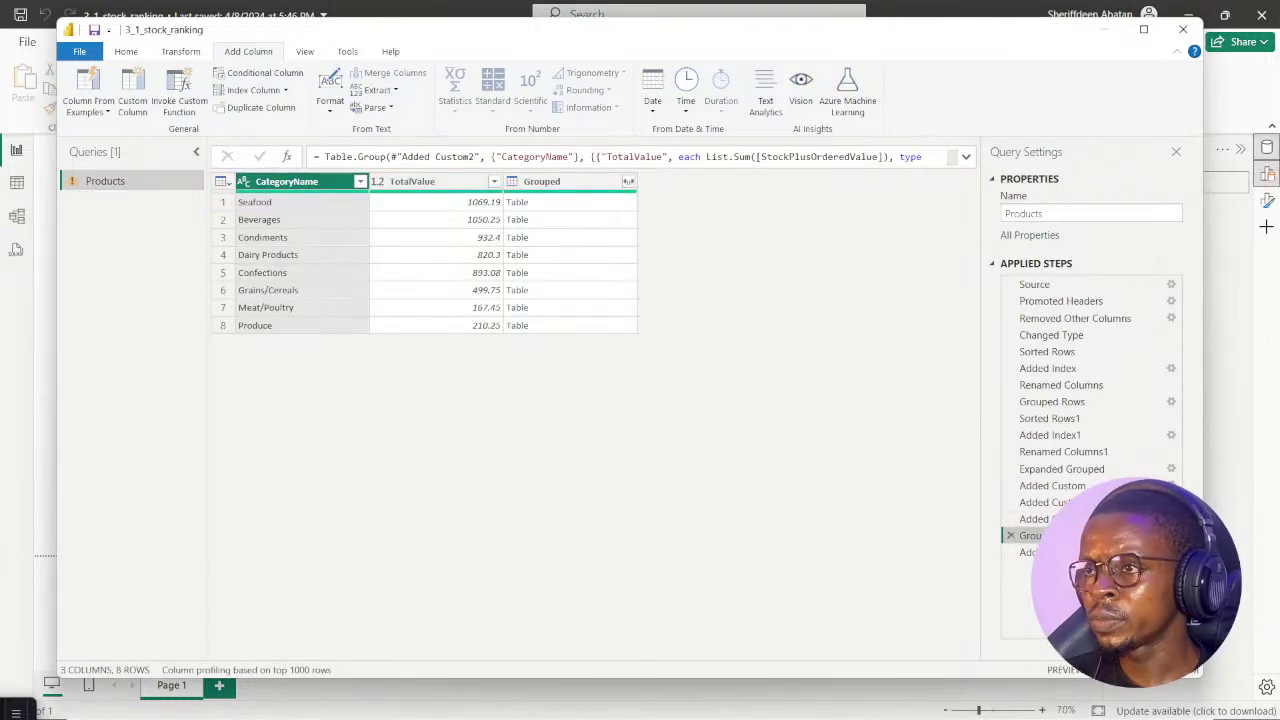
{"action": "left_click", "coordinate": [1030, 519]}
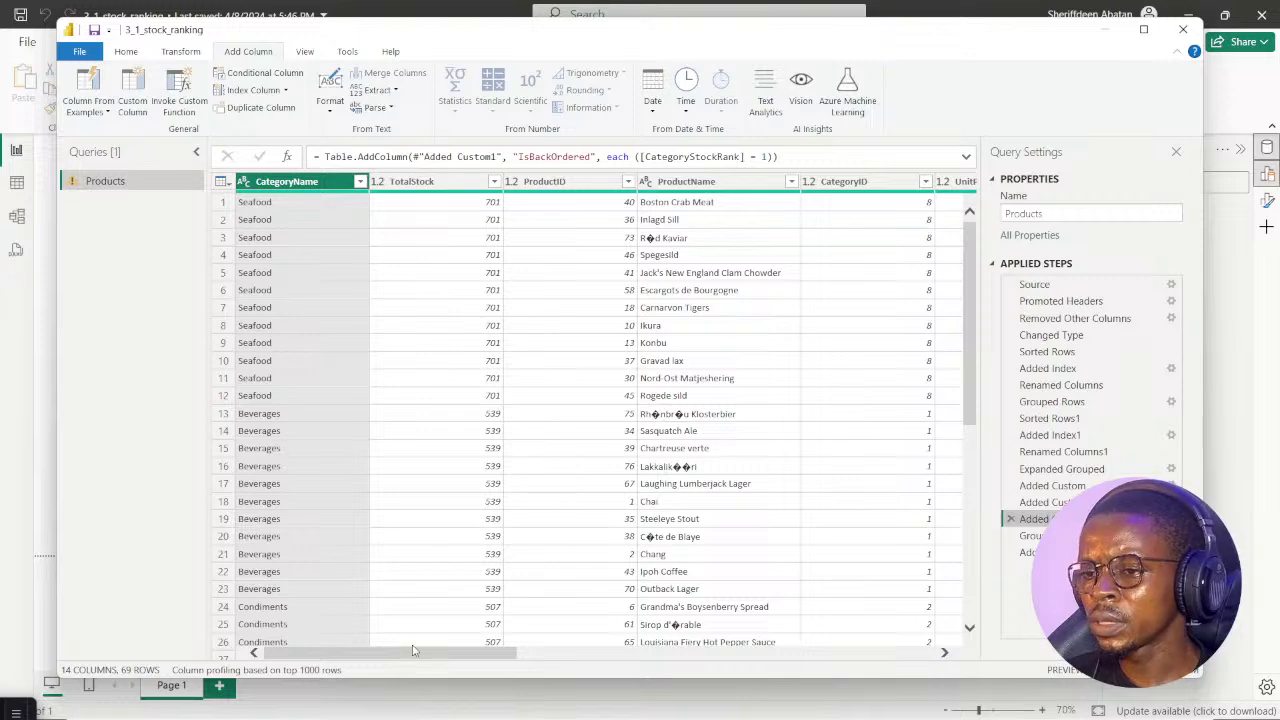
{"action": "left_click_drag", "start_coordinate": [406, 653], "coordinate": [833, 668]}
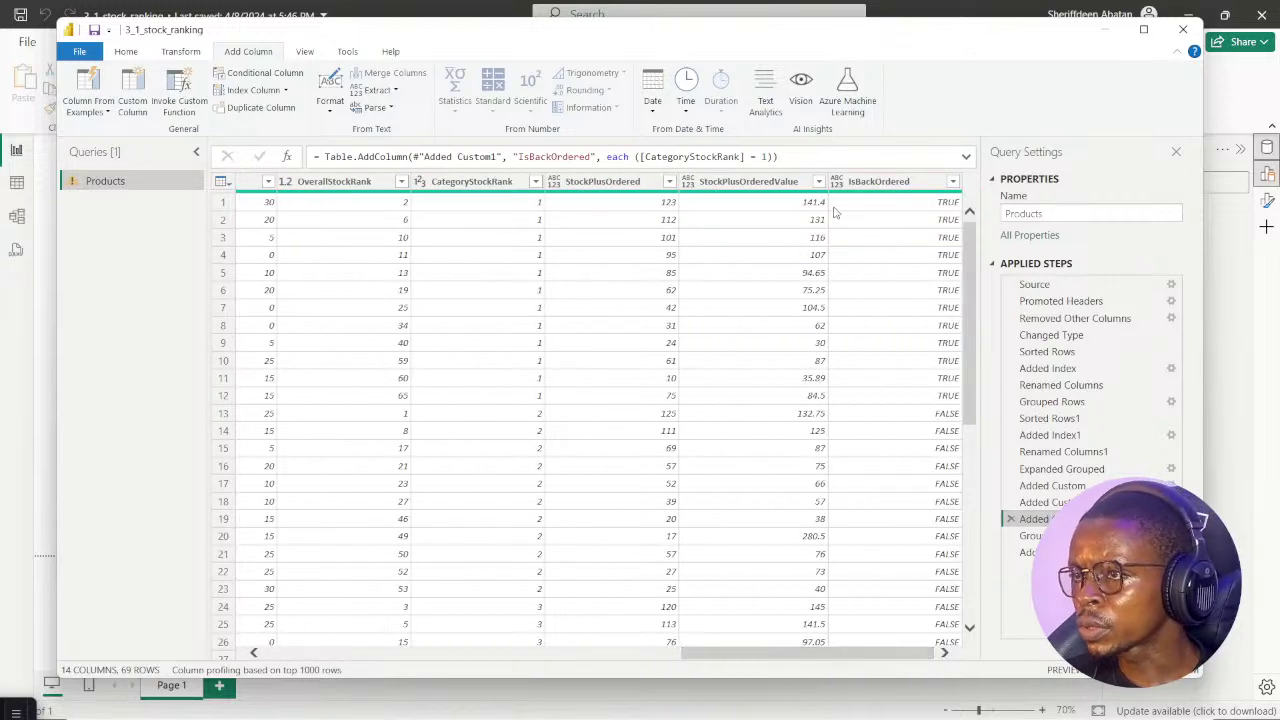
{"action": "double_click", "coordinate": [741, 183]}
{"action": "key", "text": "ctrl+c"}
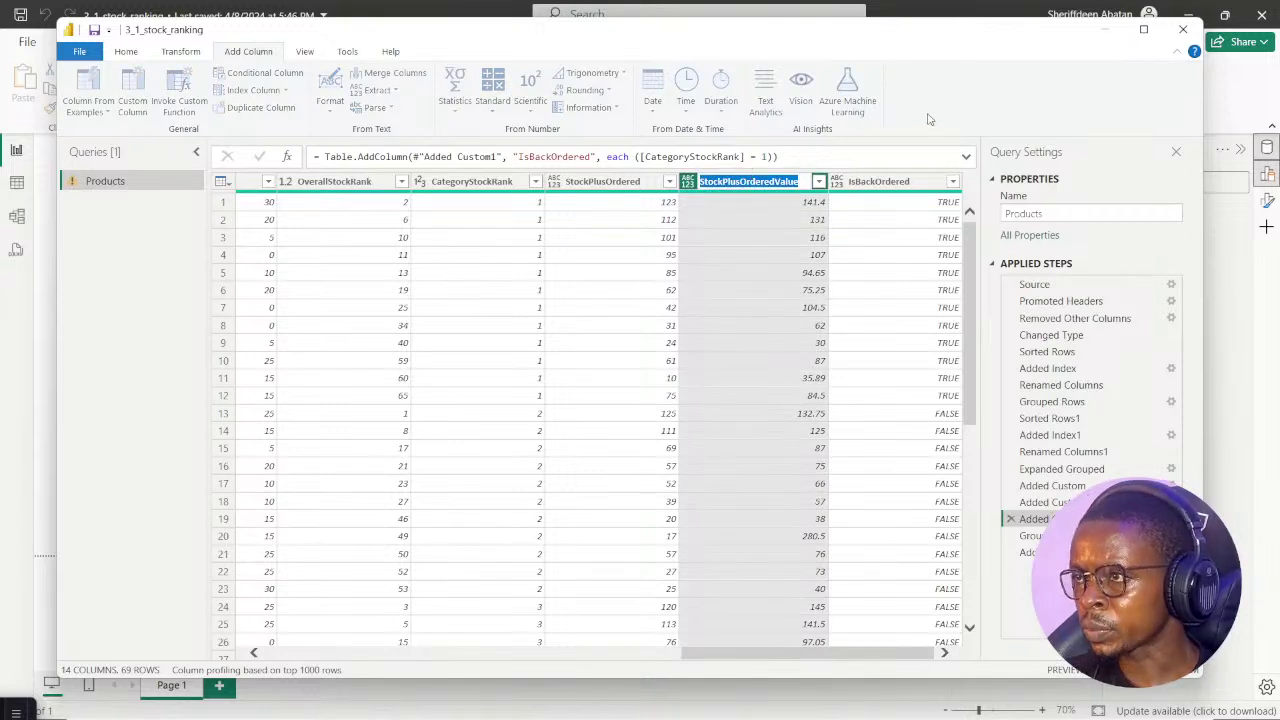
{"action": "left_click", "coordinate": [766, 262]}
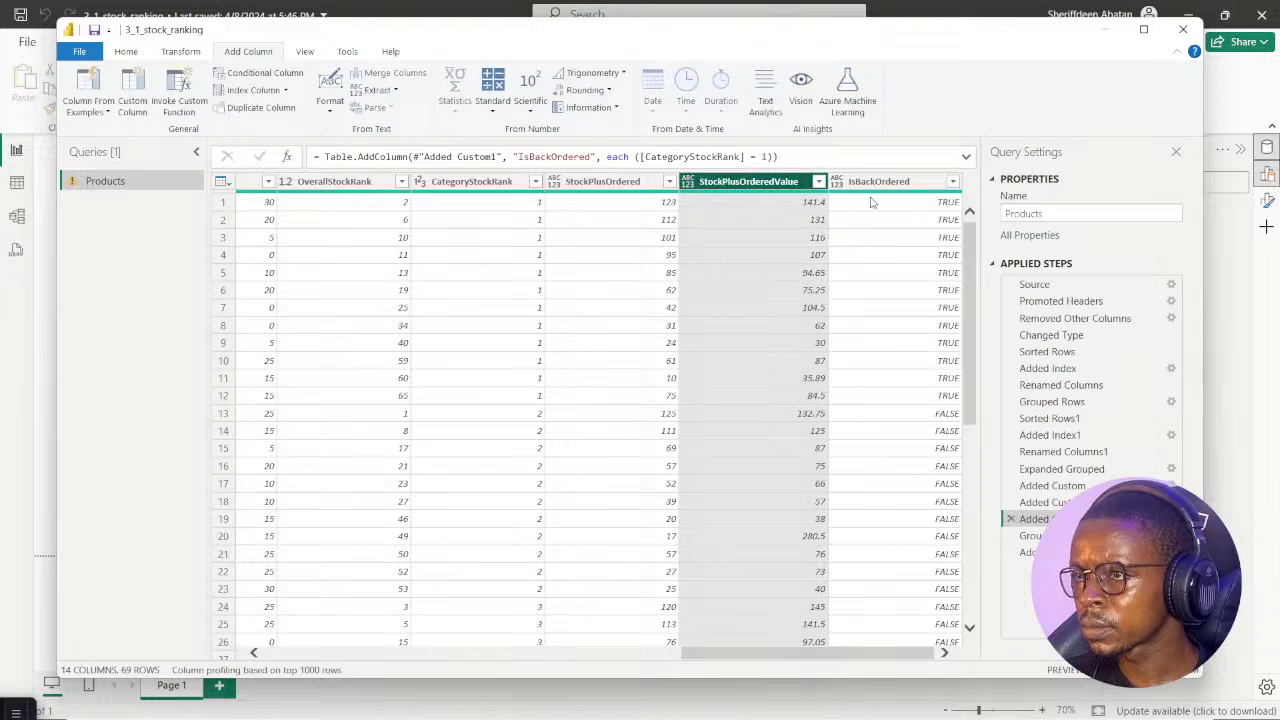
Replace the column name in the last custom column's sort formula with the copied StockPlusOrderedValue, and apply the change
{"action": "left_click", "coordinate": [1030, 552]}
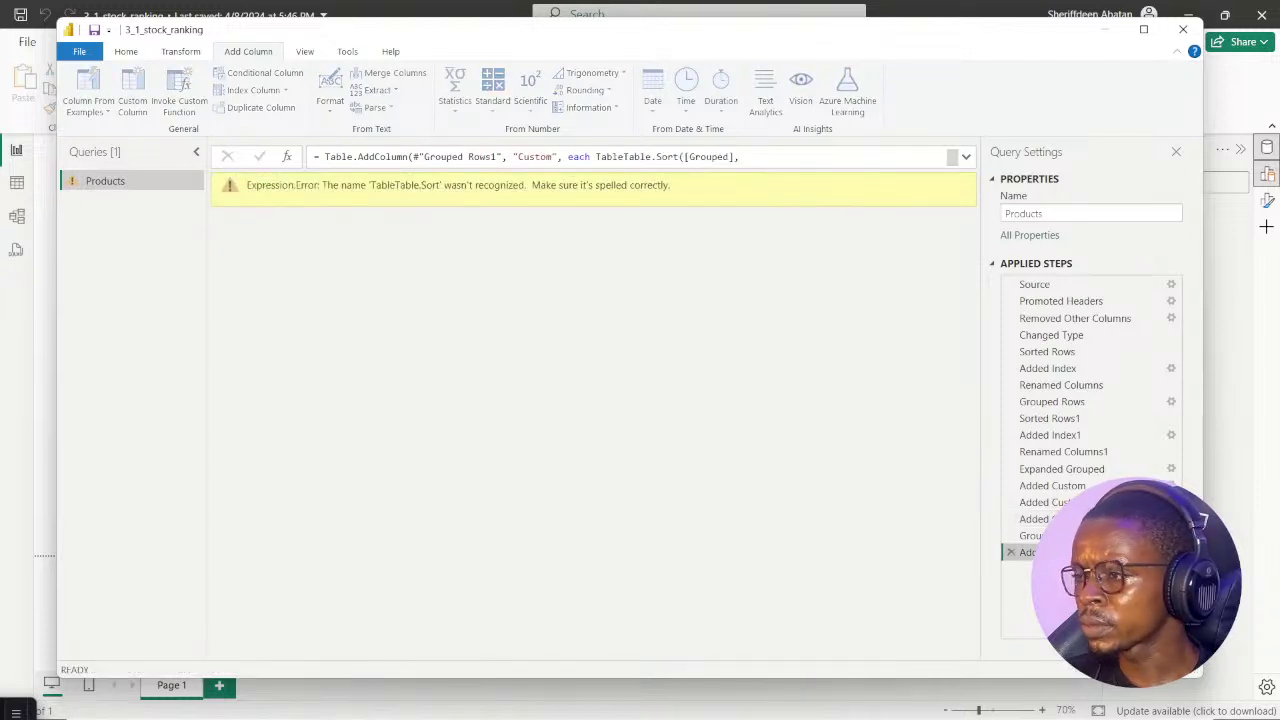
{"action": "left_click", "coordinate": [1171, 552]}
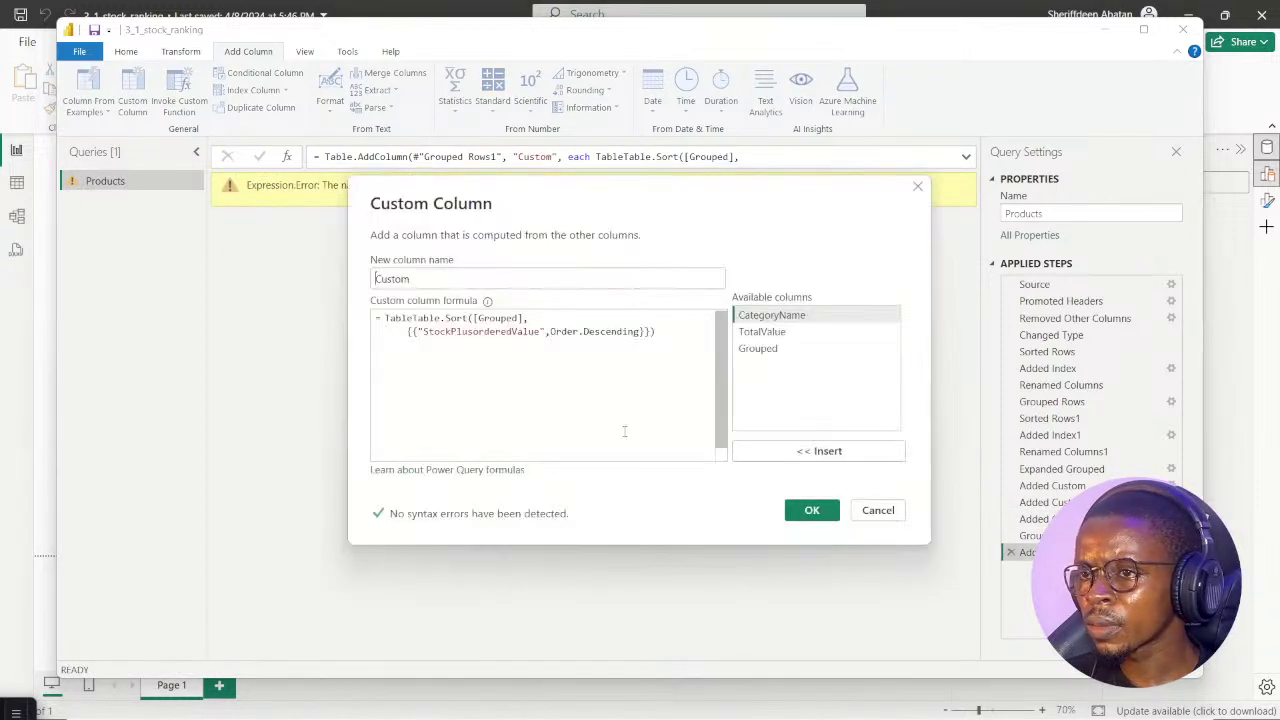
{"action": "left_click_drag", "start_coordinate": [423, 334], "coordinate": [541, 332]}
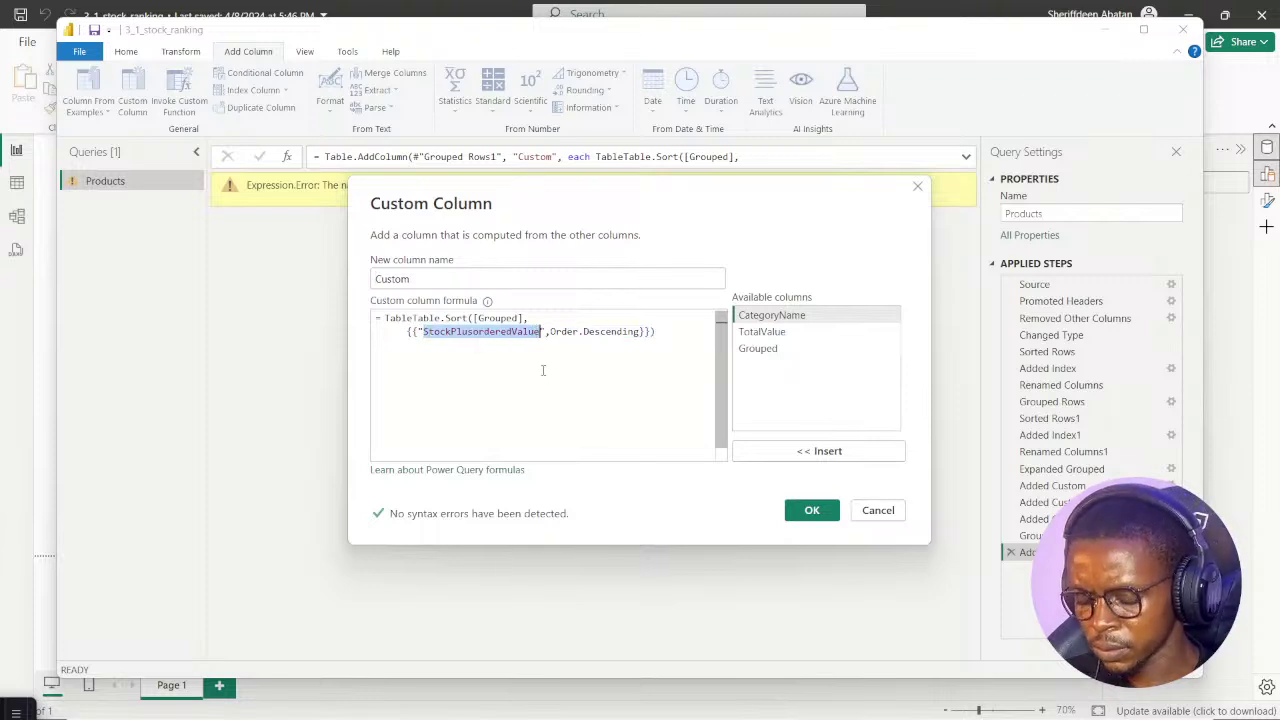
{"action": "key", "text": "ctrl+v"}
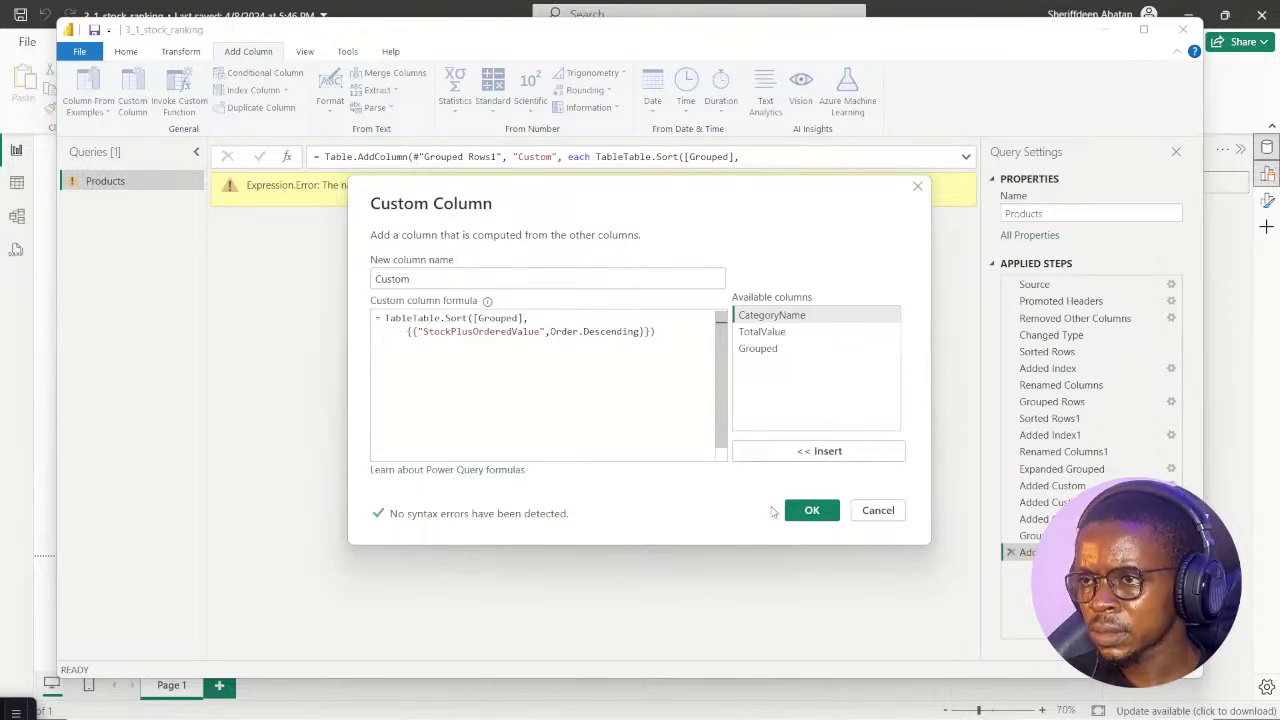
{"action": "left_click", "coordinate": [807, 514]}
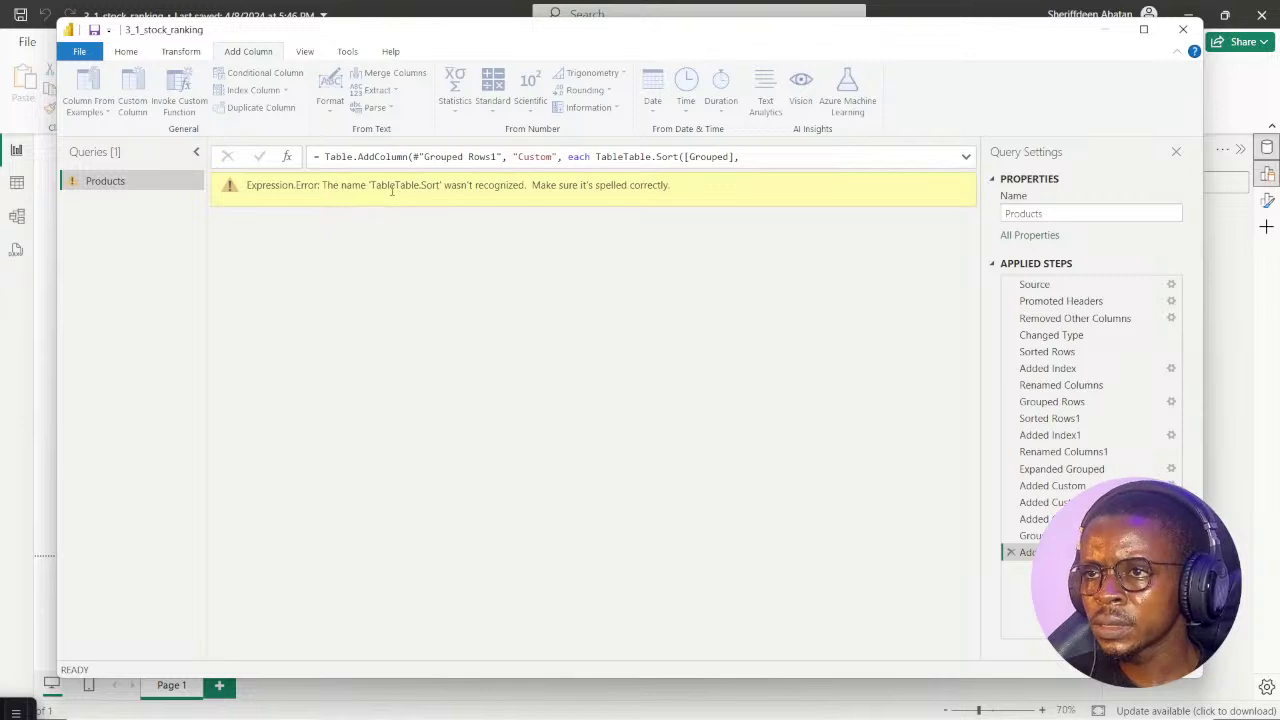
Remove the duplicated Table prefix so the custom column formula begins with Table.Sort, and apply the corrected formula
{"action": "mouse_move", "coordinate": [698, 716]}
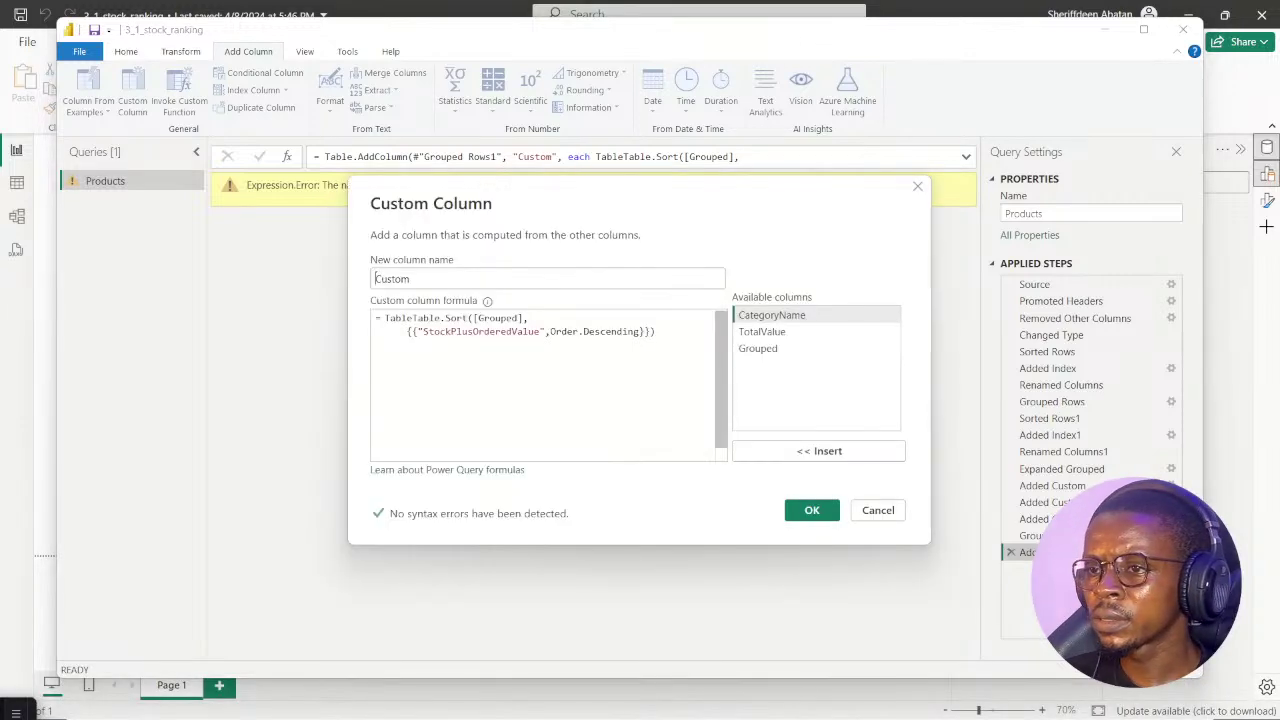
{"action": "left_click", "coordinate": [413, 318]}
{"action": "key", "text": "BackSpace"}
{"action": "key", "text": "BackSpace"}
{"action": "key", "text": "BackSpace"}
{"action": "key", "text": "BackSpace"}
{"action": "key", "text": "BackSpace"}
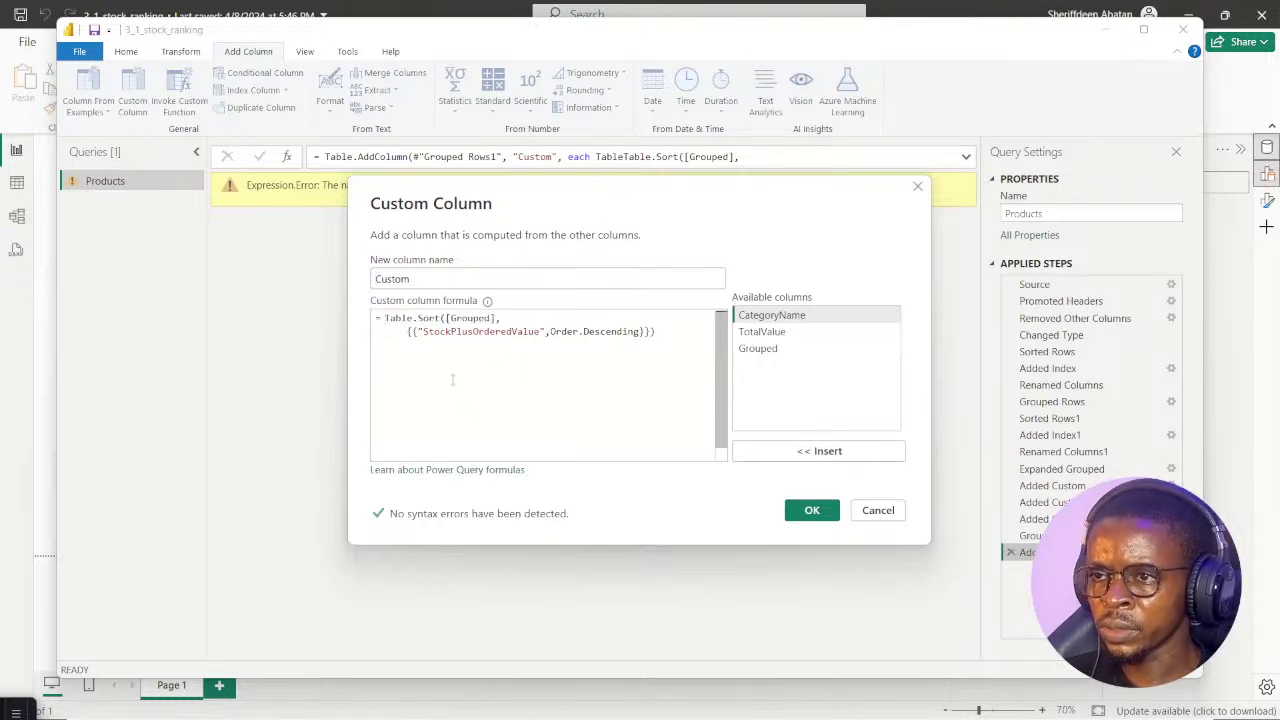
{"action": "left_click", "coordinate": [666, 332]}
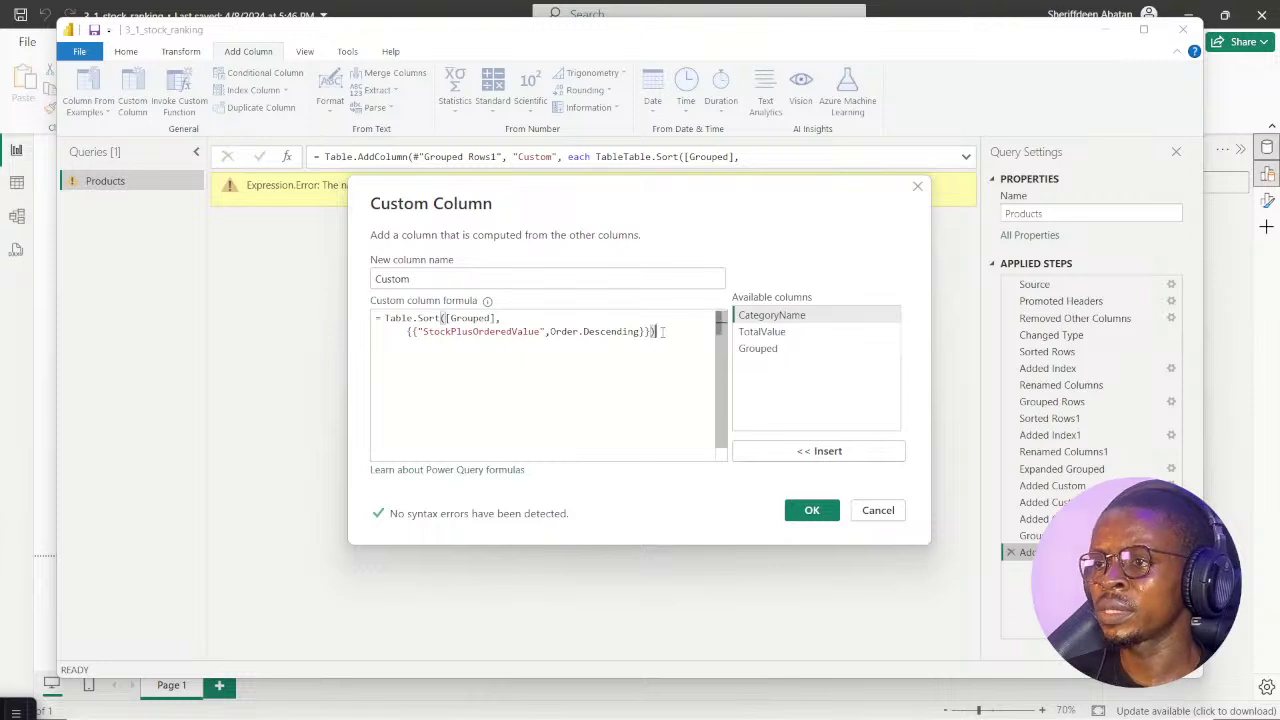
{"action": "left_click", "coordinate": [811, 511]}
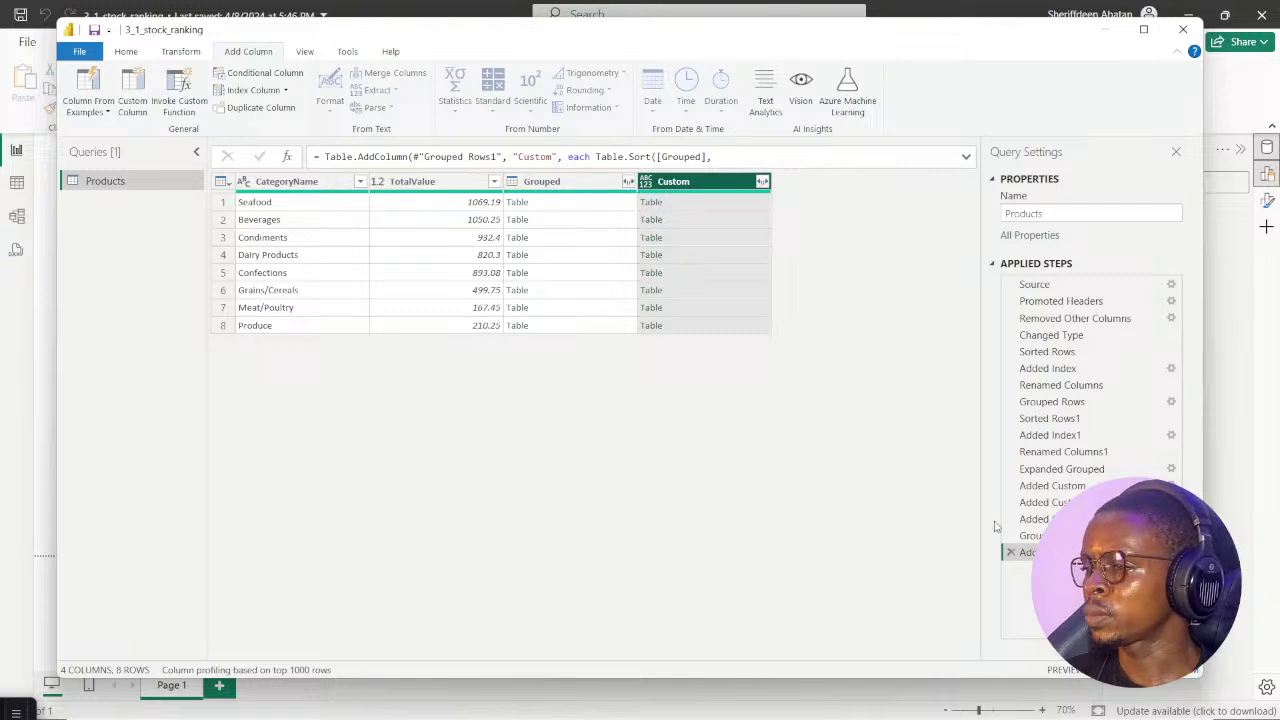
Check the exercise instruction in the browser for the required column name and rename the last custom column to SortedGroup
{"action": "mouse_move", "coordinate": [577, 702]}
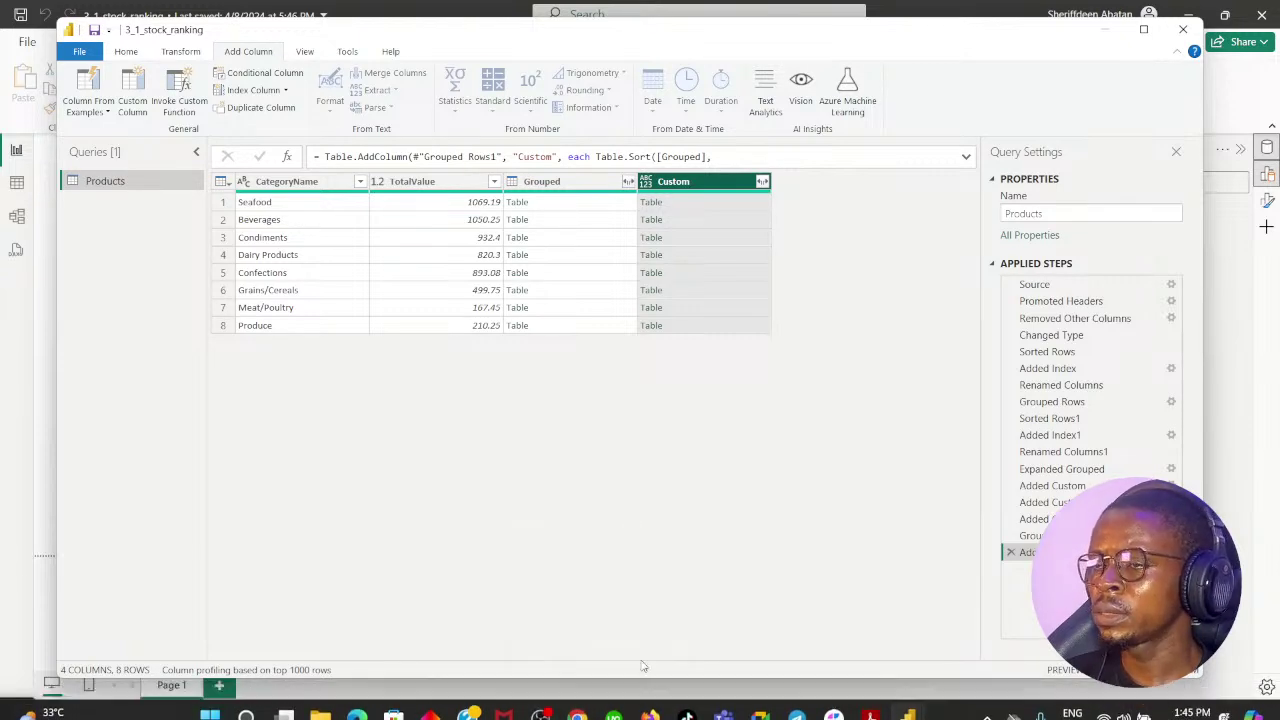
{"action": "left_click", "coordinate": [577, 704]}
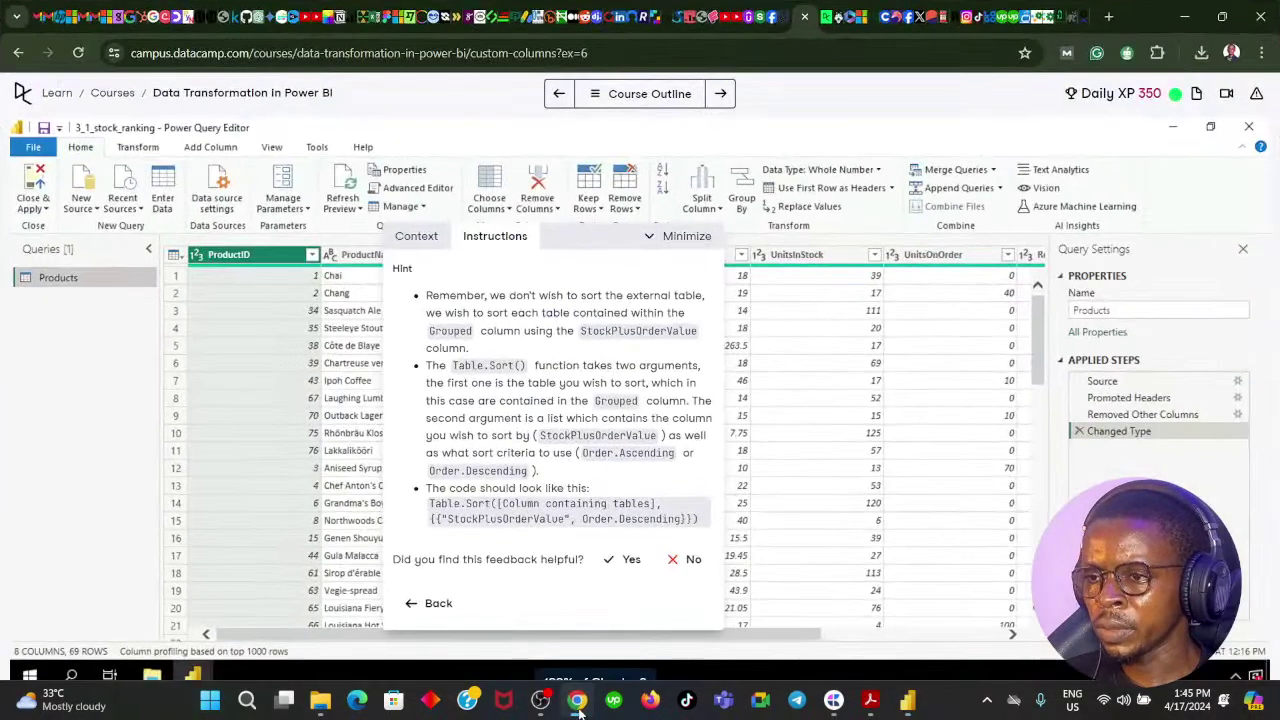
{"action": "left_click", "coordinate": [417, 604]}
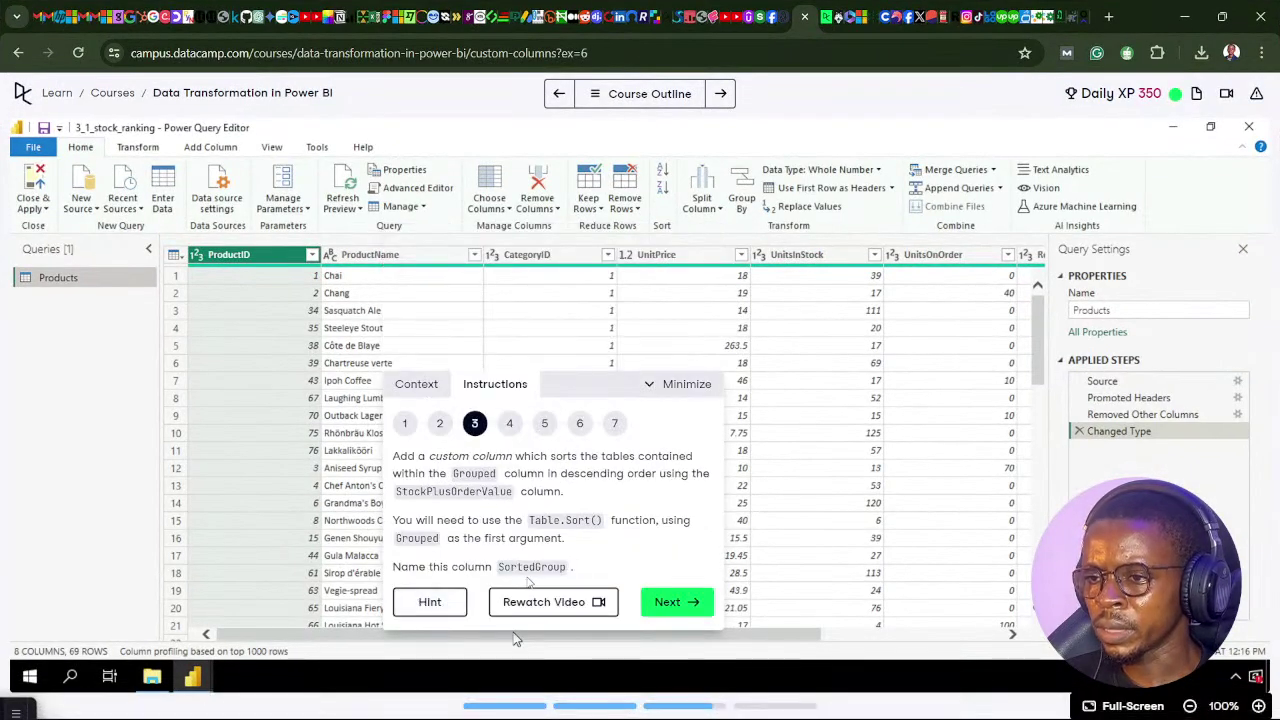
{"action": "left_click", "coordinate": [577, 702]}
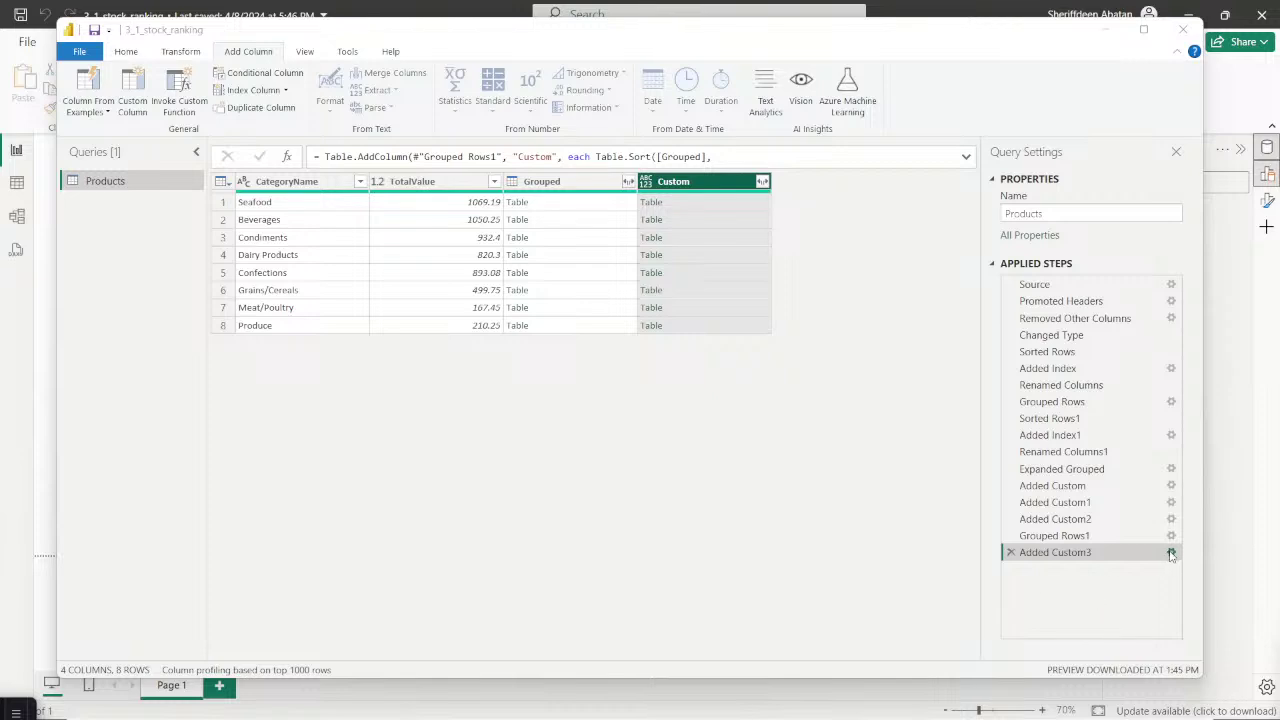
{"action": "left_click", "coordinate": [1171, 553]}
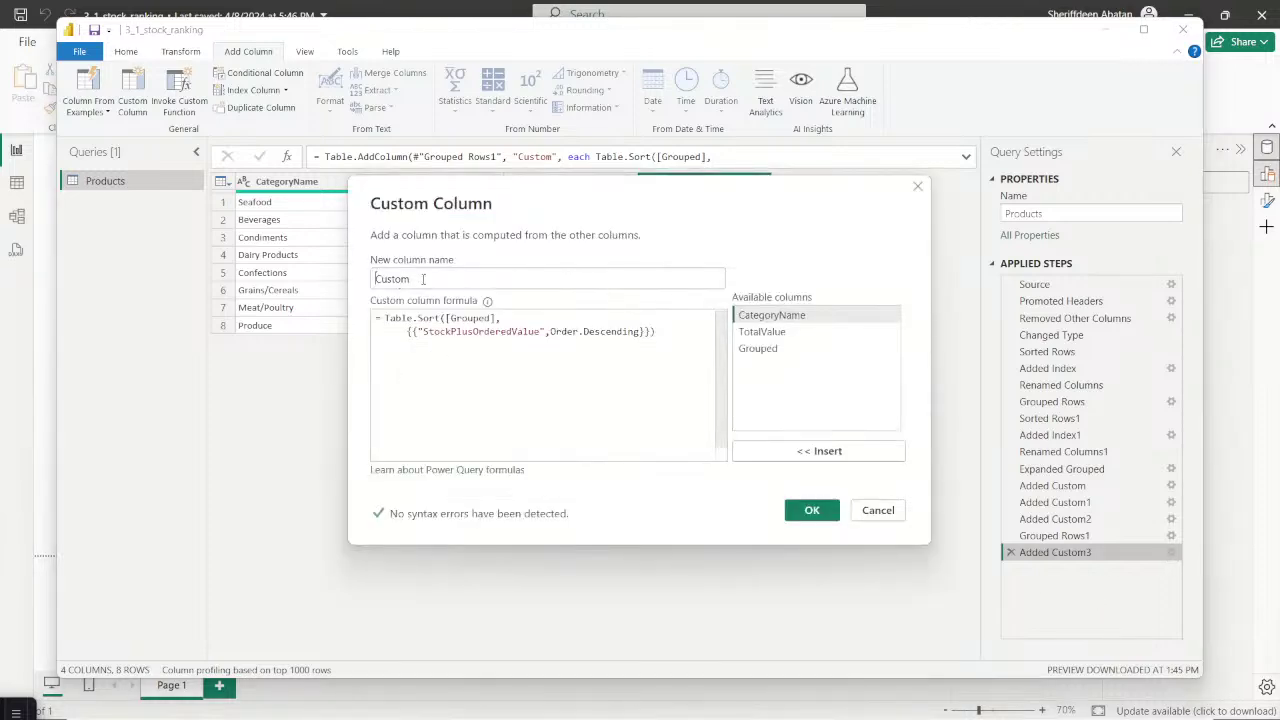
{"action": "left_click_drag", "start_coordinate": [420, 279], "coordinate": [366, 280]}
{"action": "type", "text": "SortedG"}
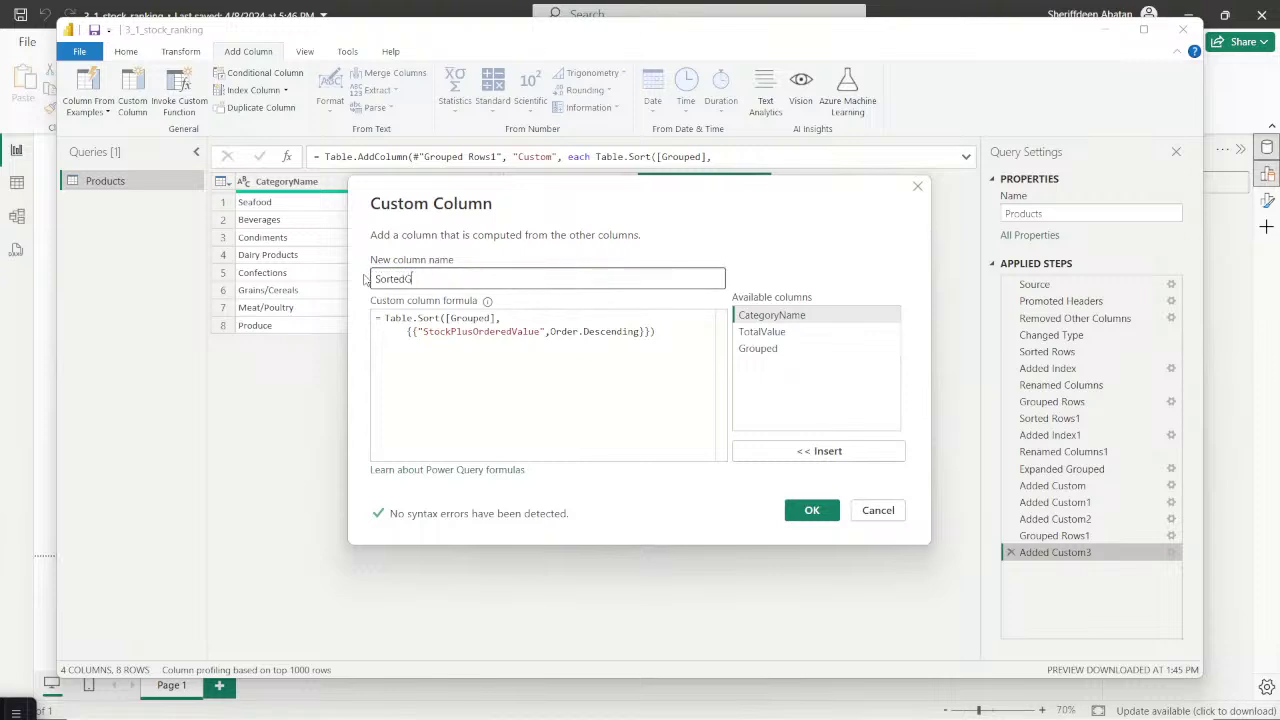
{"action": "type", "text": "roup"}
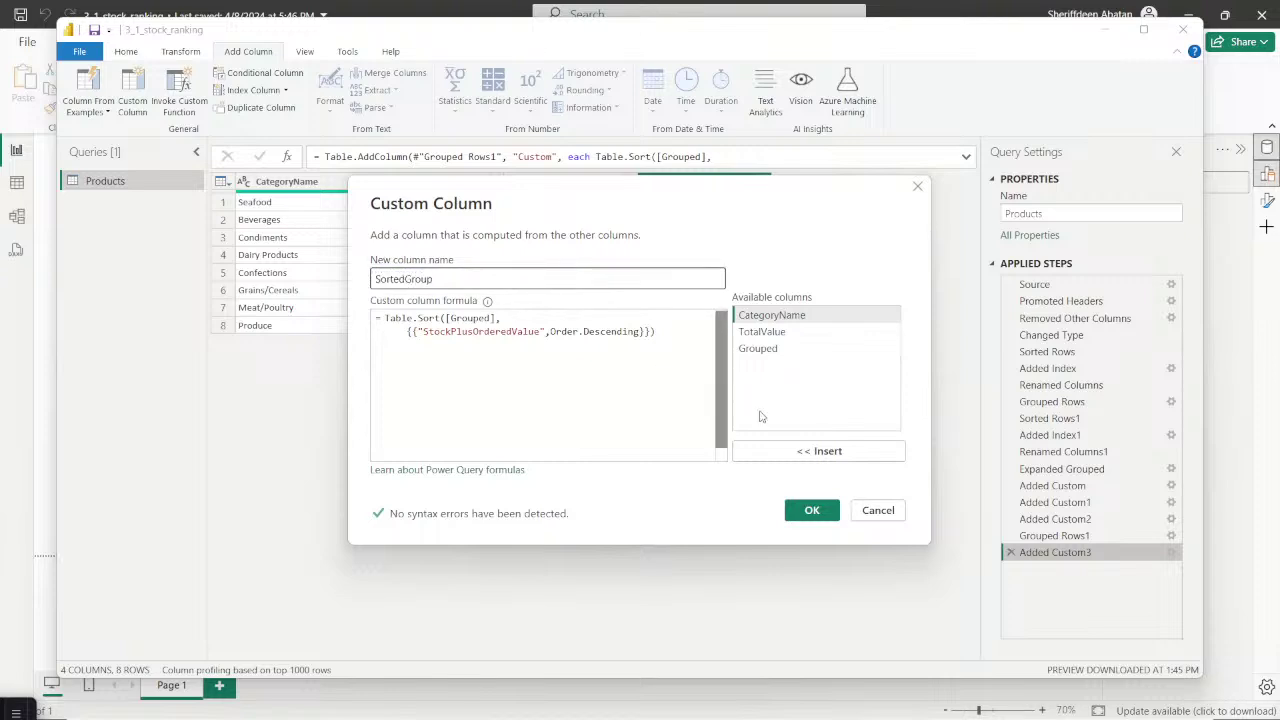
{"action": "left_click", "coordinate": [816, 512]}
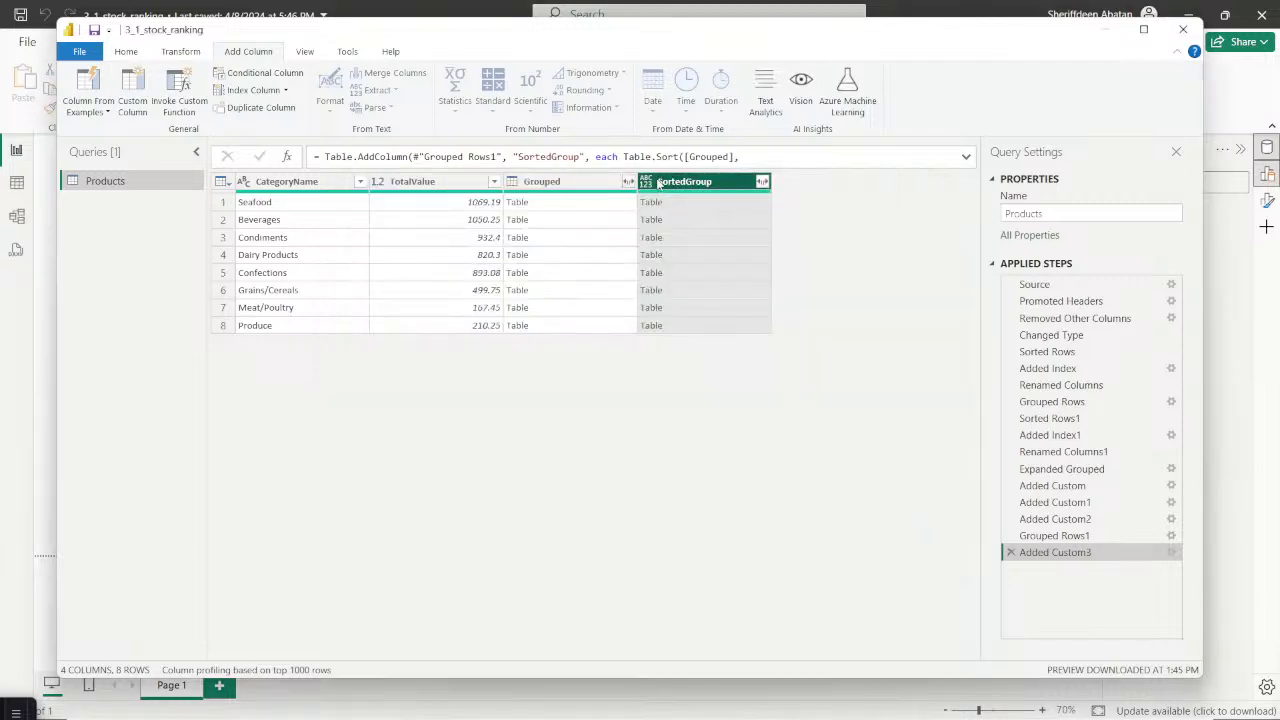
Advance the DataCamp exercise to instruction 4, read its requirements, and return to Power Query
{"action": "left_click", "coordinate": [577, 700]}
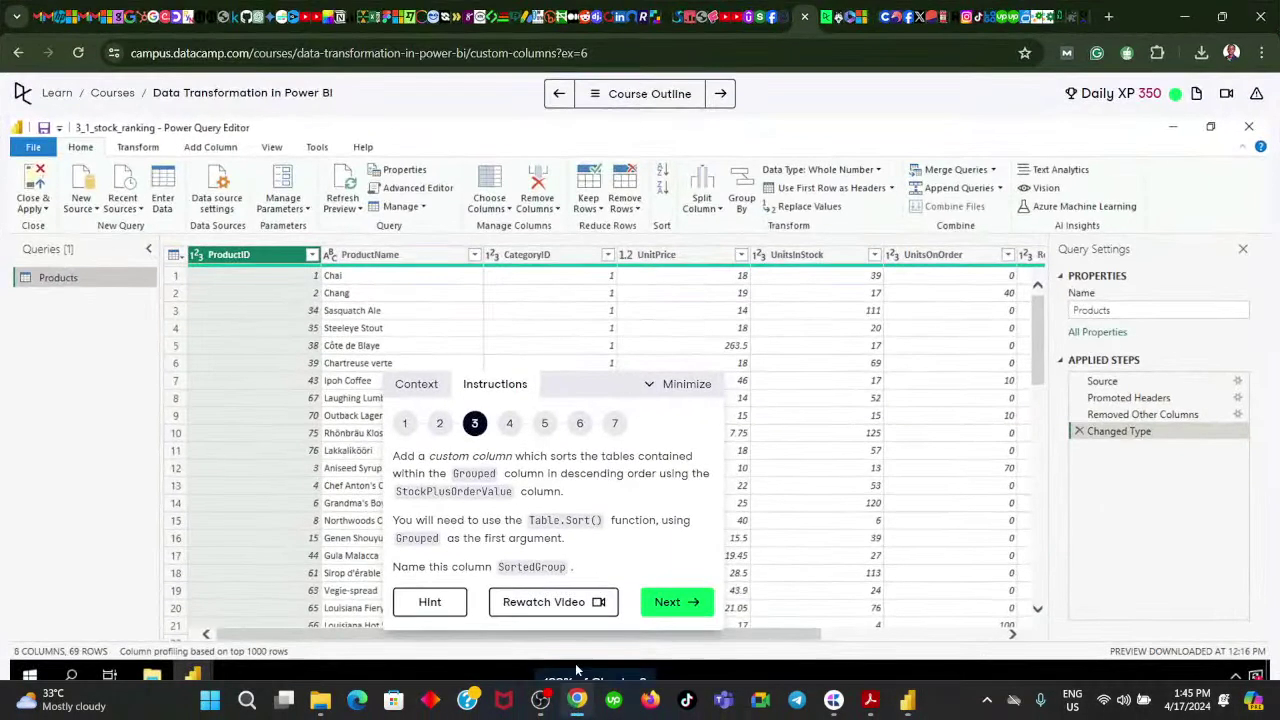
{"action": "left_click", "coordinate": [666, 603]}
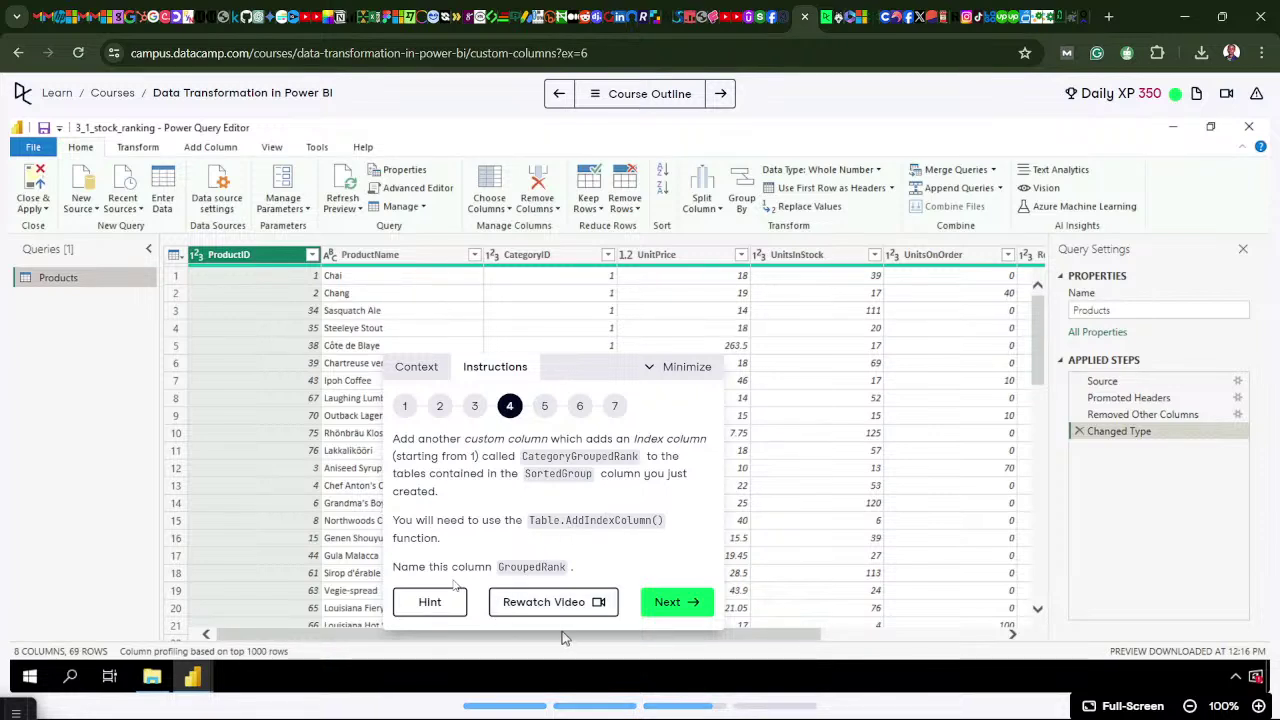
{"action": "mouse_move", "coordinate": [532, 713]}
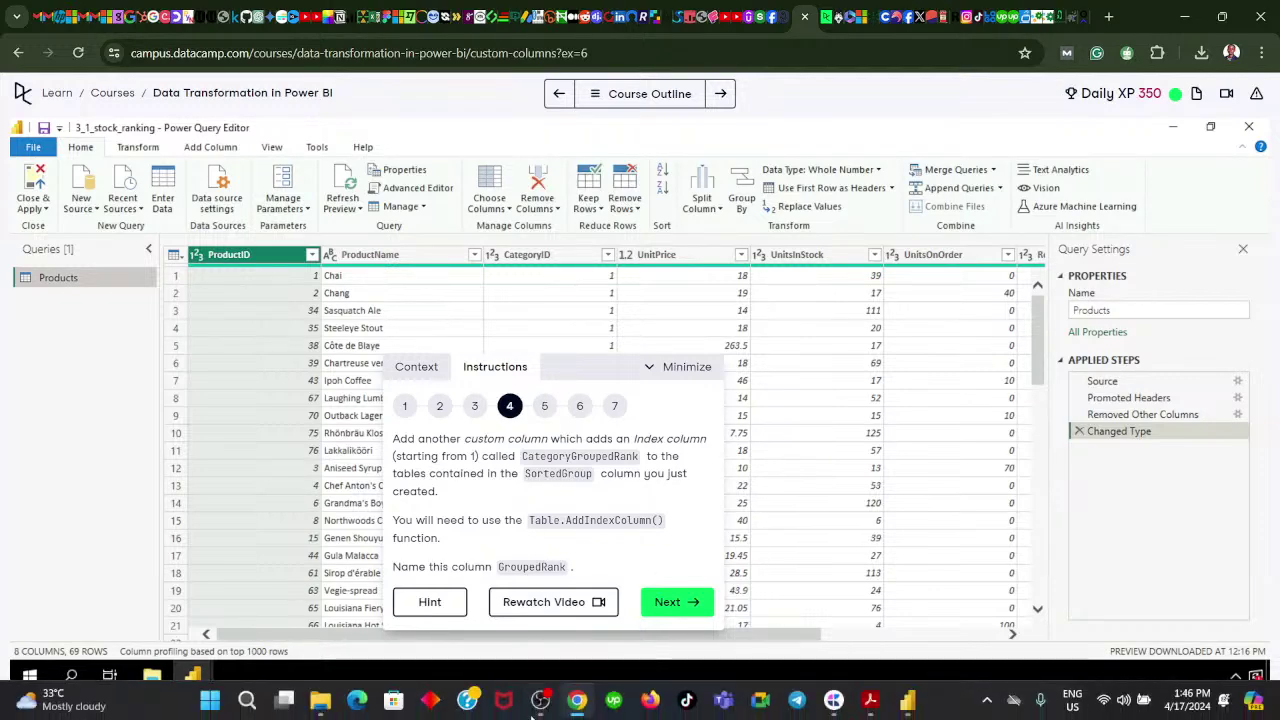
{"action": "left_click", "coordinate": [577, 700]}
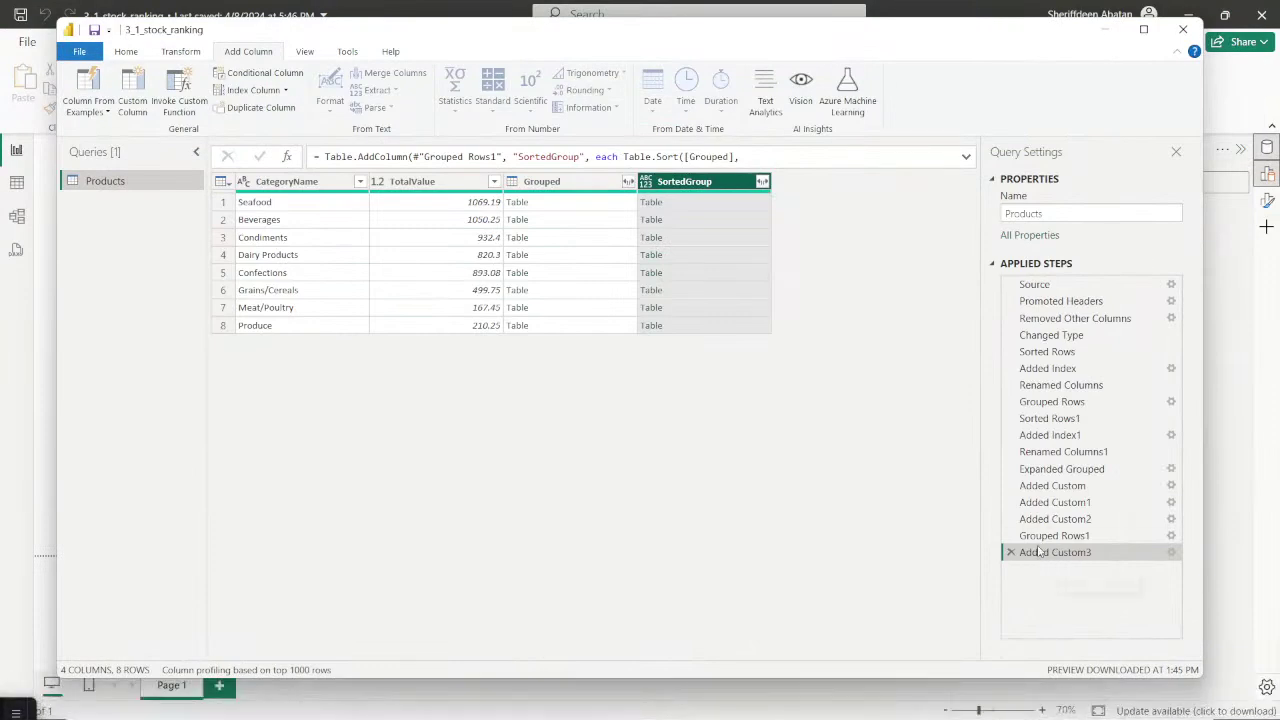
{"action": "left_click", "coordinate": [135, 88]}
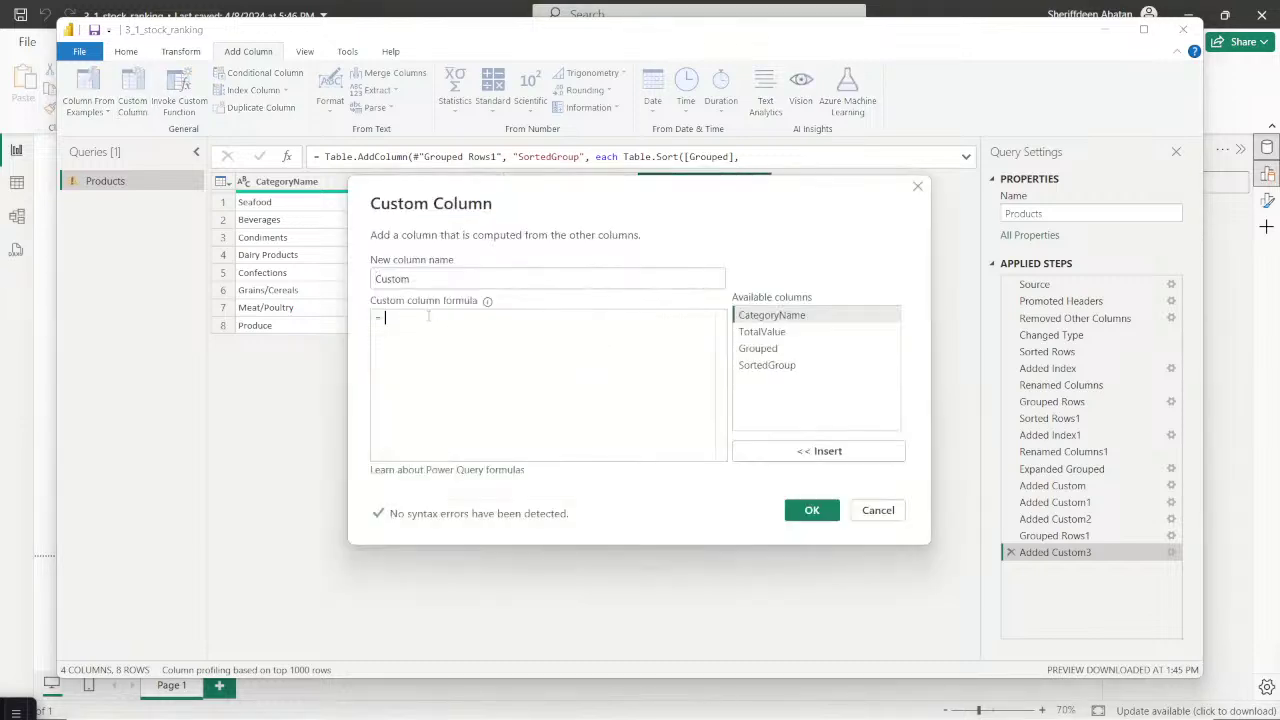
{"action": "type", "text": "StockPlusOrderedValue"}
{"action": "key", "text": "ctrl+a"}
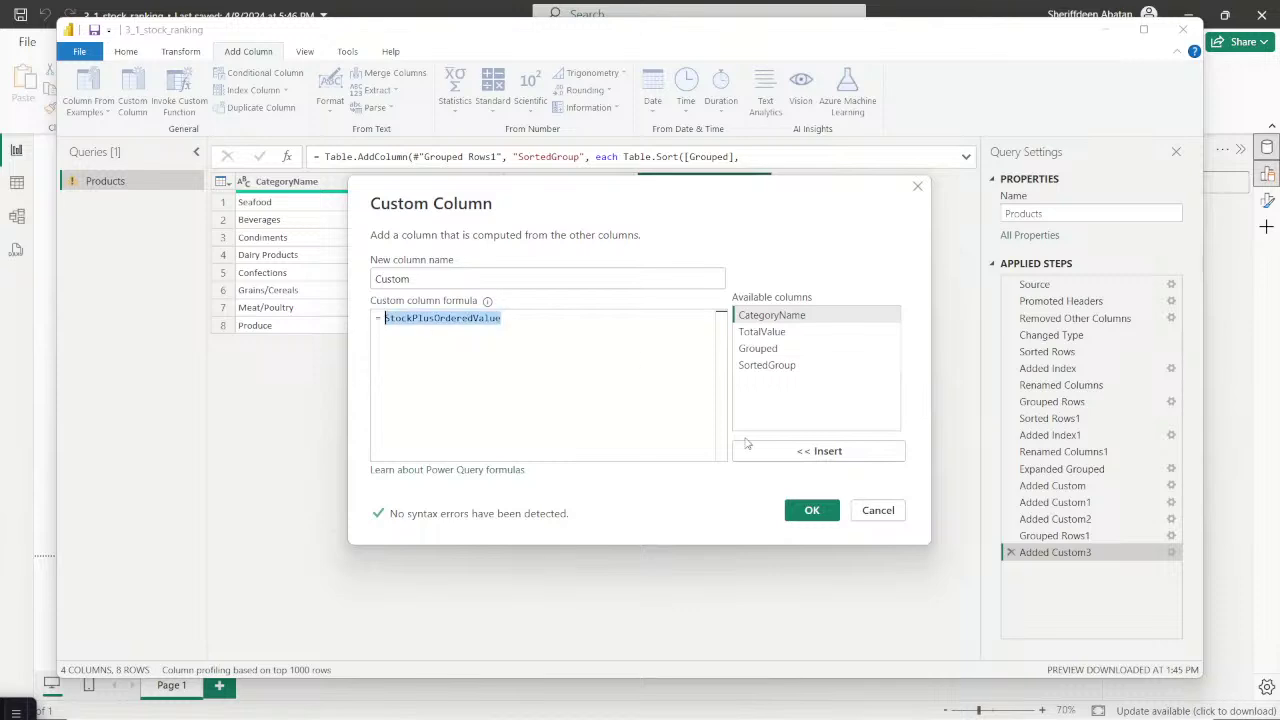
{"action": "left_click", "coordinate": [866, 510]}
{"action": "left_click", "coordinate": [701, 401]}
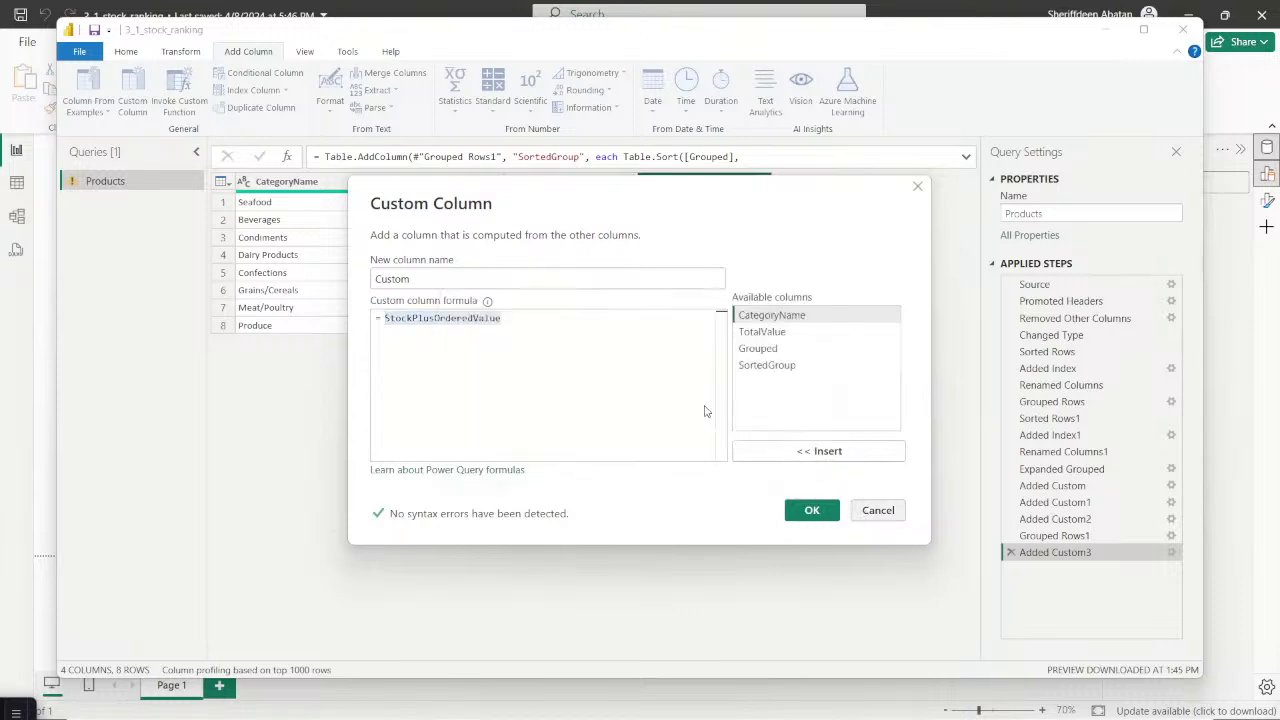
Reopen the SortedGroup custom column, review its Table.Sort formula, and close it without edits
{"action": "left_click", "coordinate": [1171, 553]}
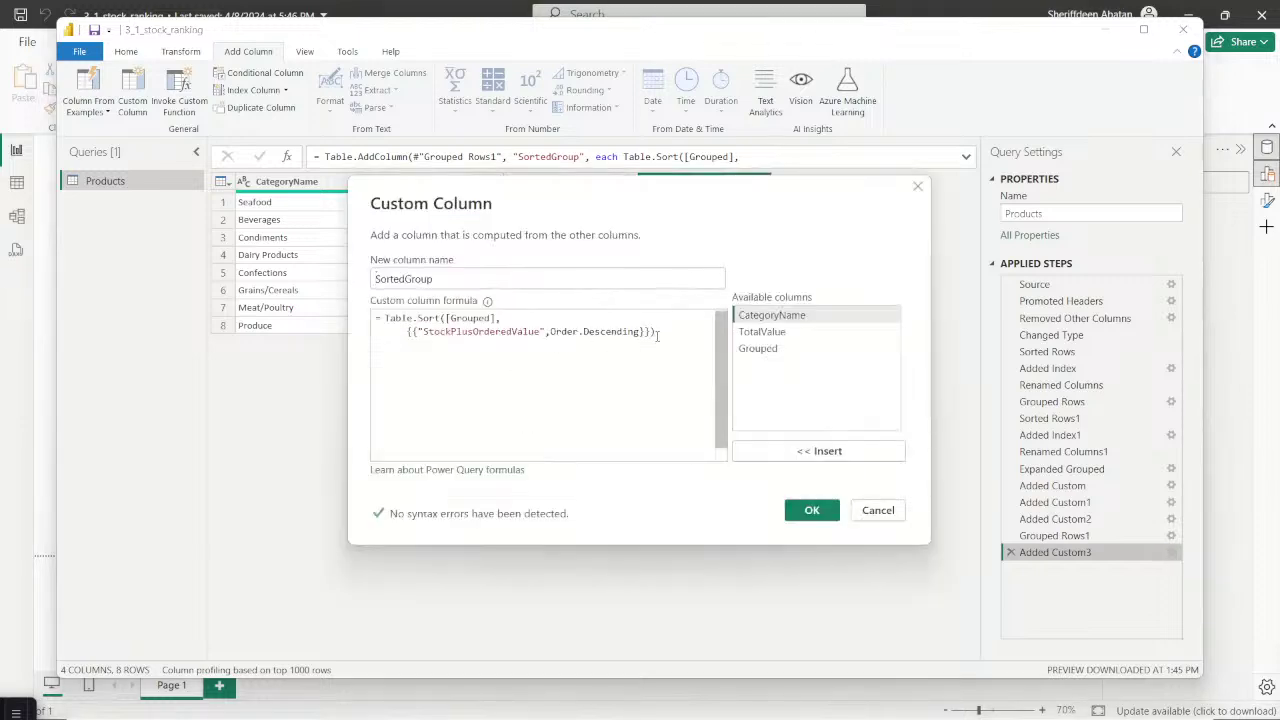
{"action": "left_click_drag", "start_coordinate": [664, 333], "coordinate": [380, 320]}
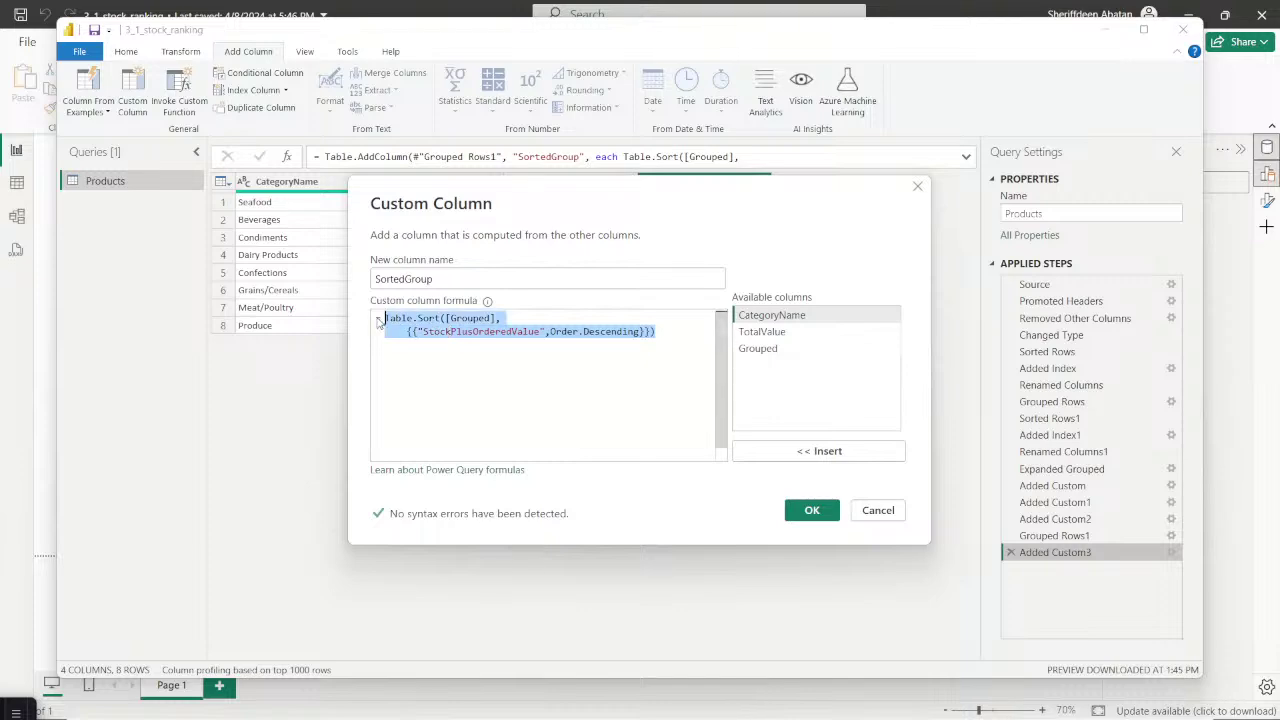
{"action": "left_click", "coordinate": [877, 513]}
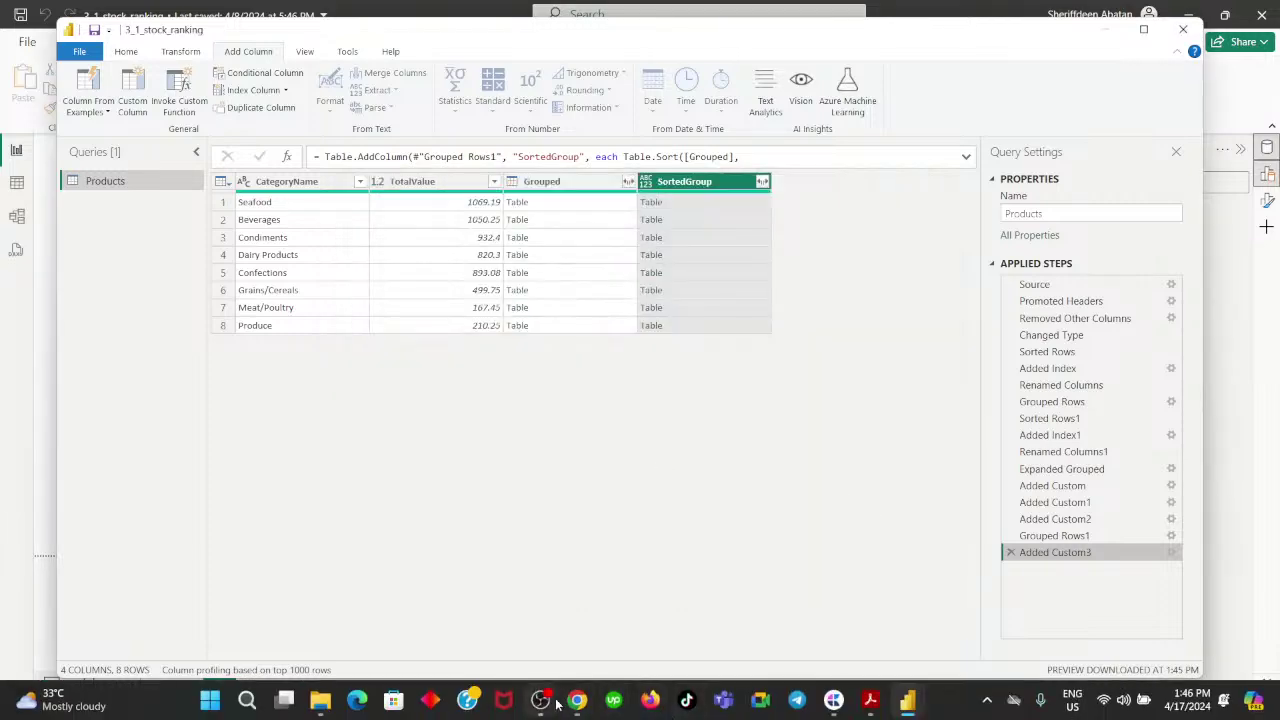
Start another custom column and name it GroupedRank as instruction 4 of the exercise requires
{"action": "left_click", "coordinate": [578, 700]}
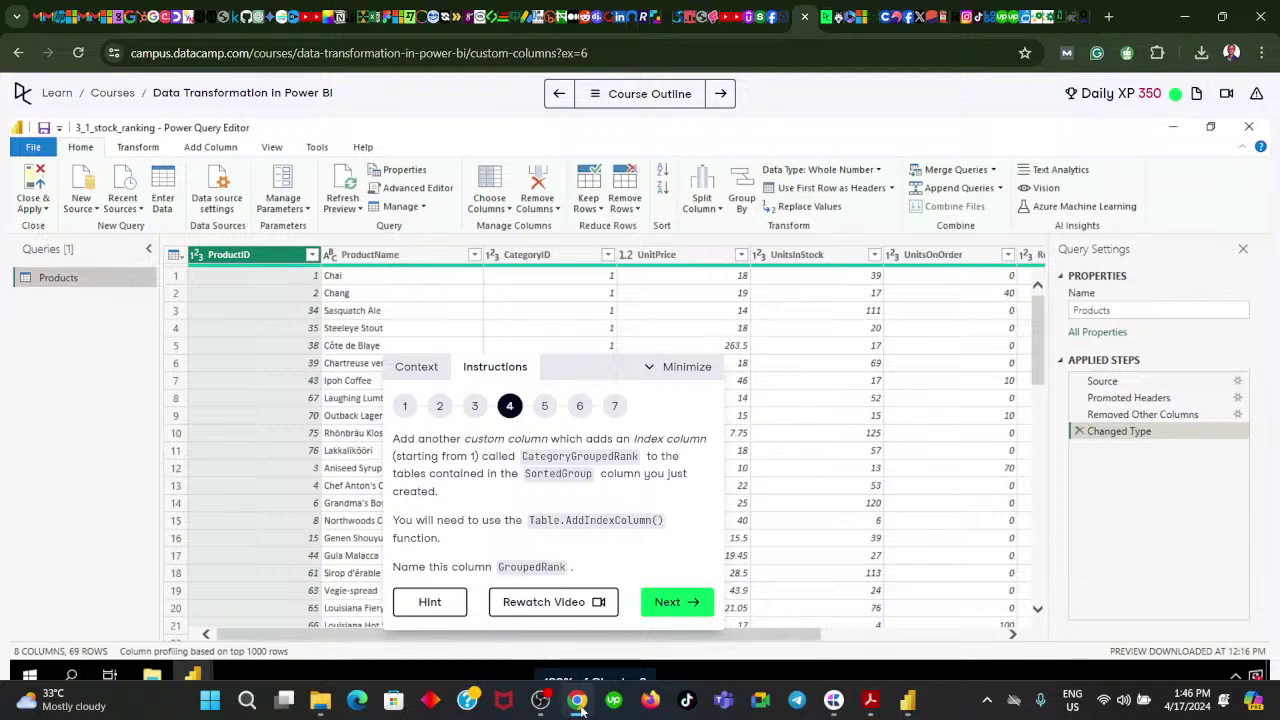
{"action": "left_click", "coordinate": [580, 708]}
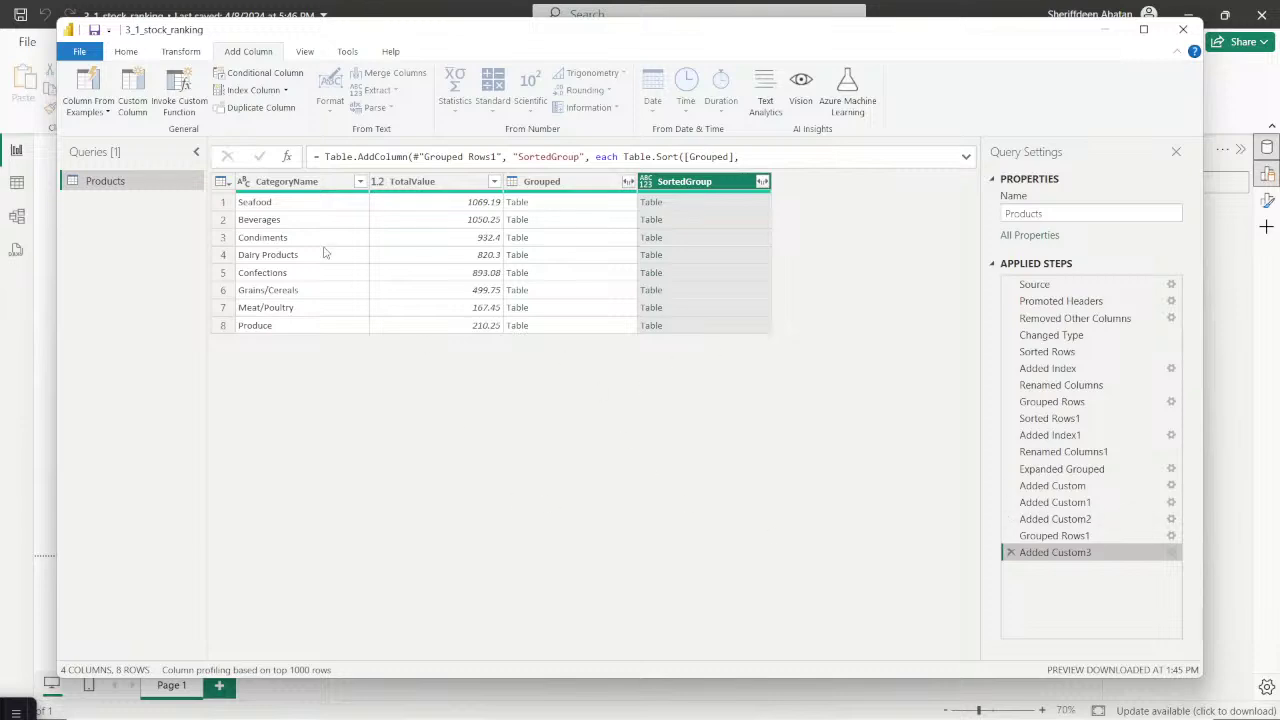
{"action": "left_click", "coordinate": [133, 92]}
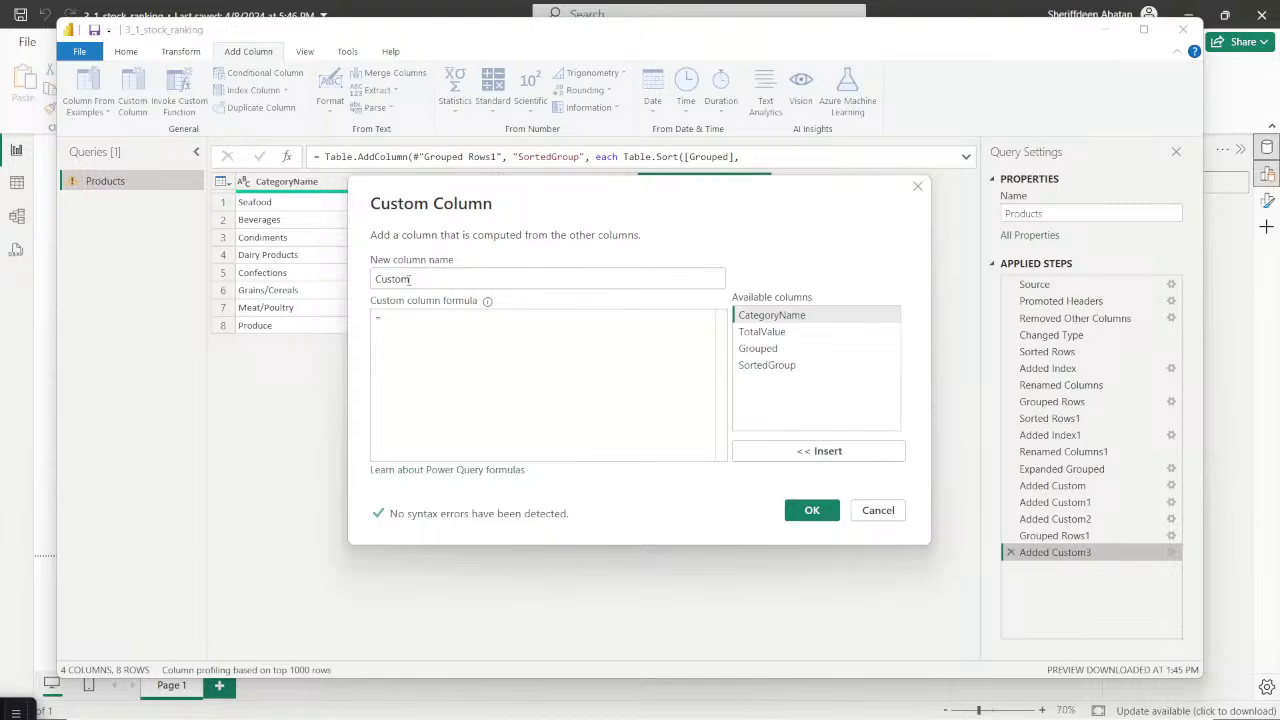
{"action": "left_click_drag", "start_coordinate": [418, 279], "coordinate": [362, 270]}
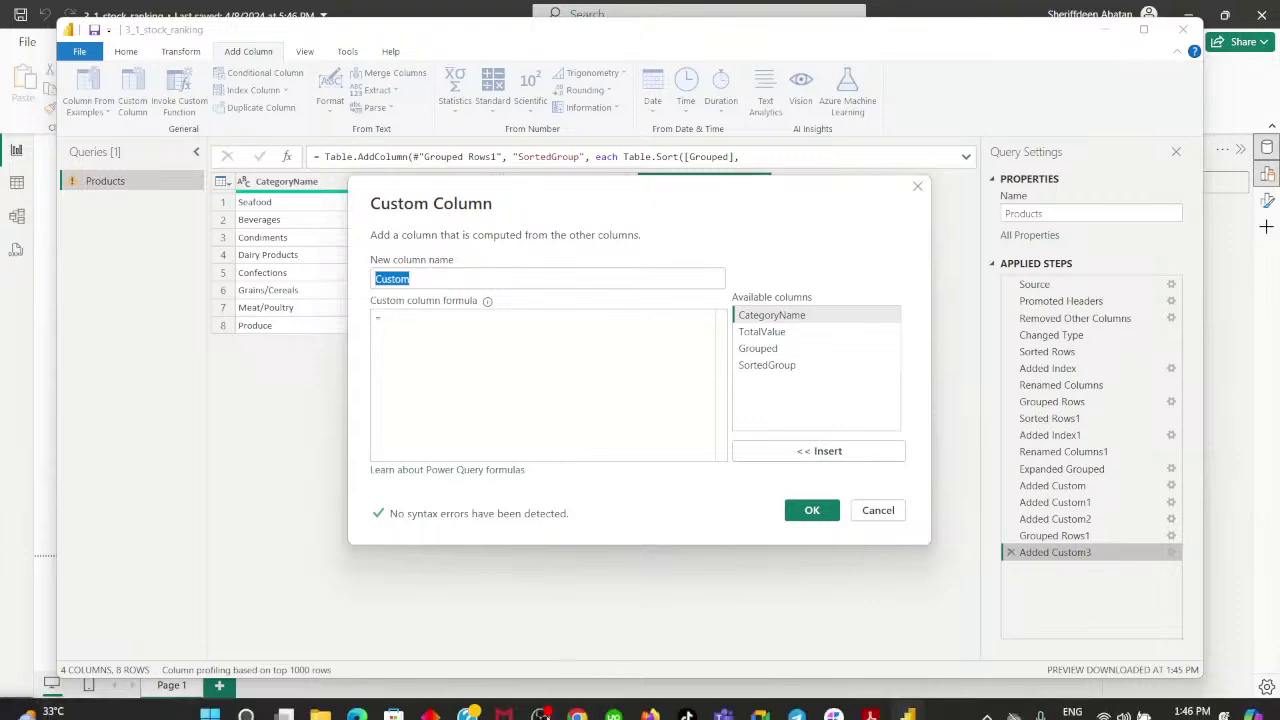
{"action": "left_click", "coordinate": [577, 703]}
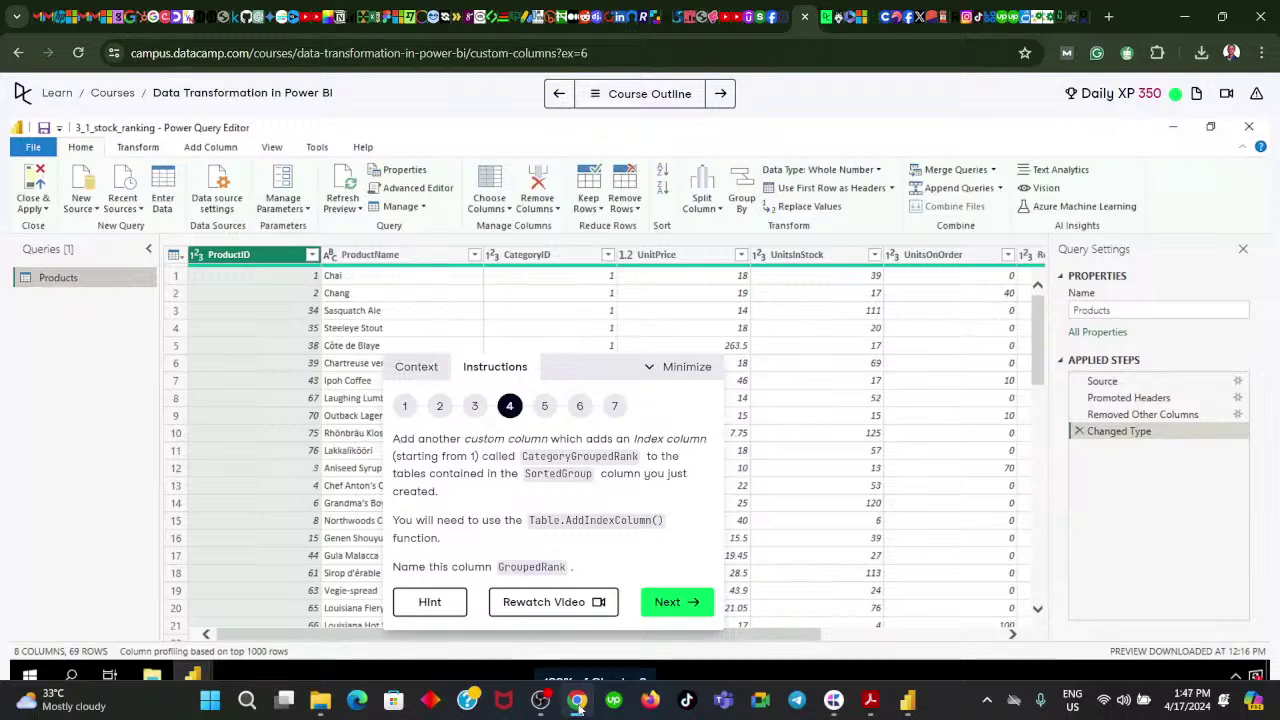
{"action": "left_click", "coordinate": [577, 703]}
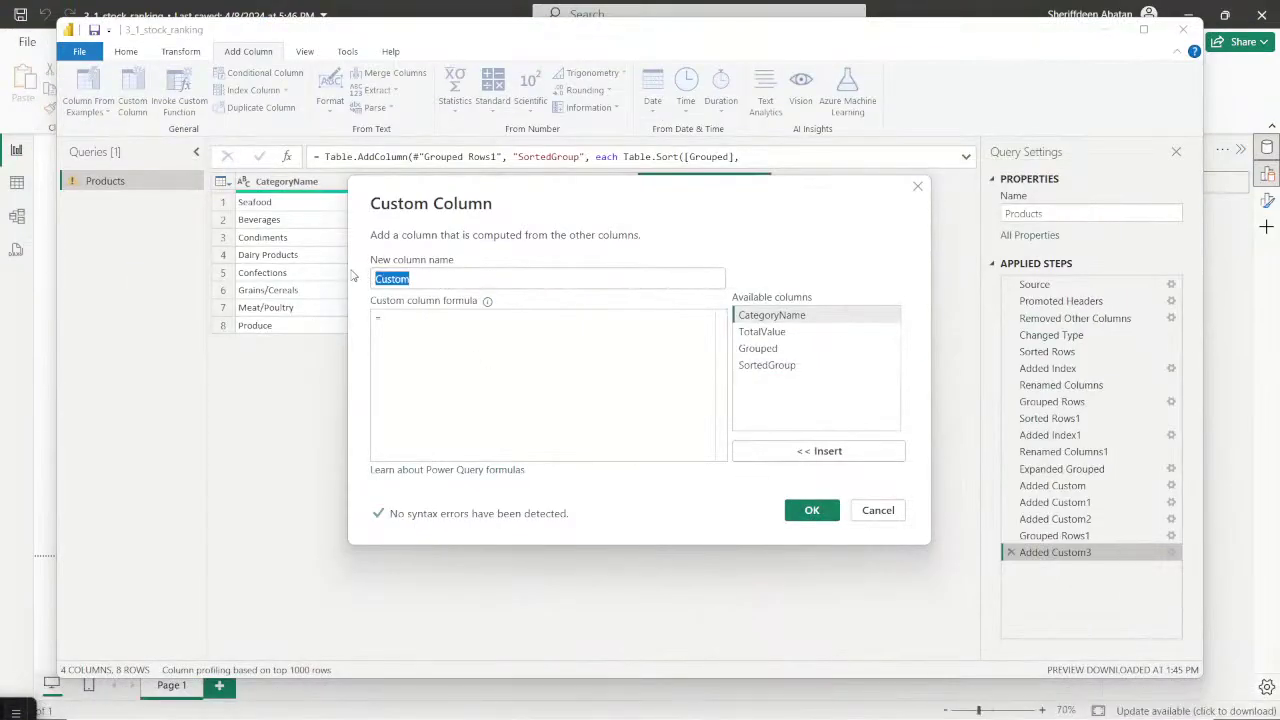
{"action": "type", "text": "Grop"}
{"action": "key", "text": "BackSpace"}
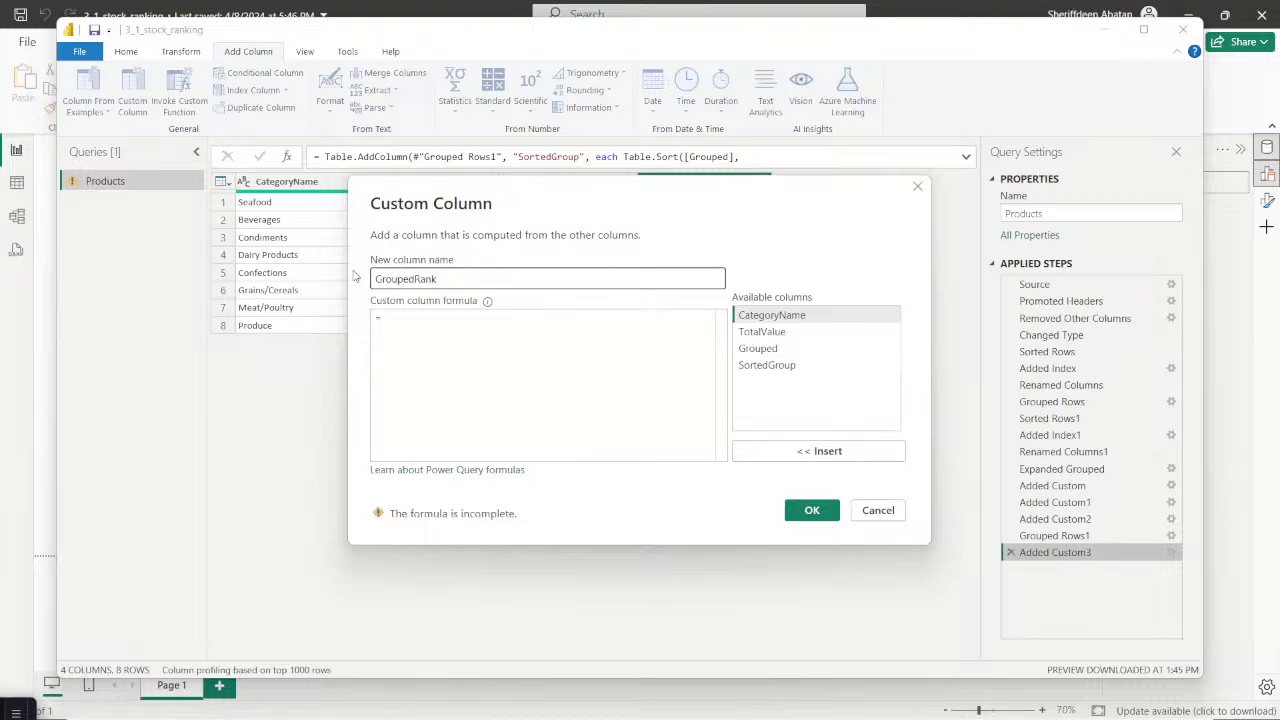
Begin the GroupedRank column's formula with the Table.AddIndexColumn function
{"action": "left_click", "coordinate": [455, 318]}
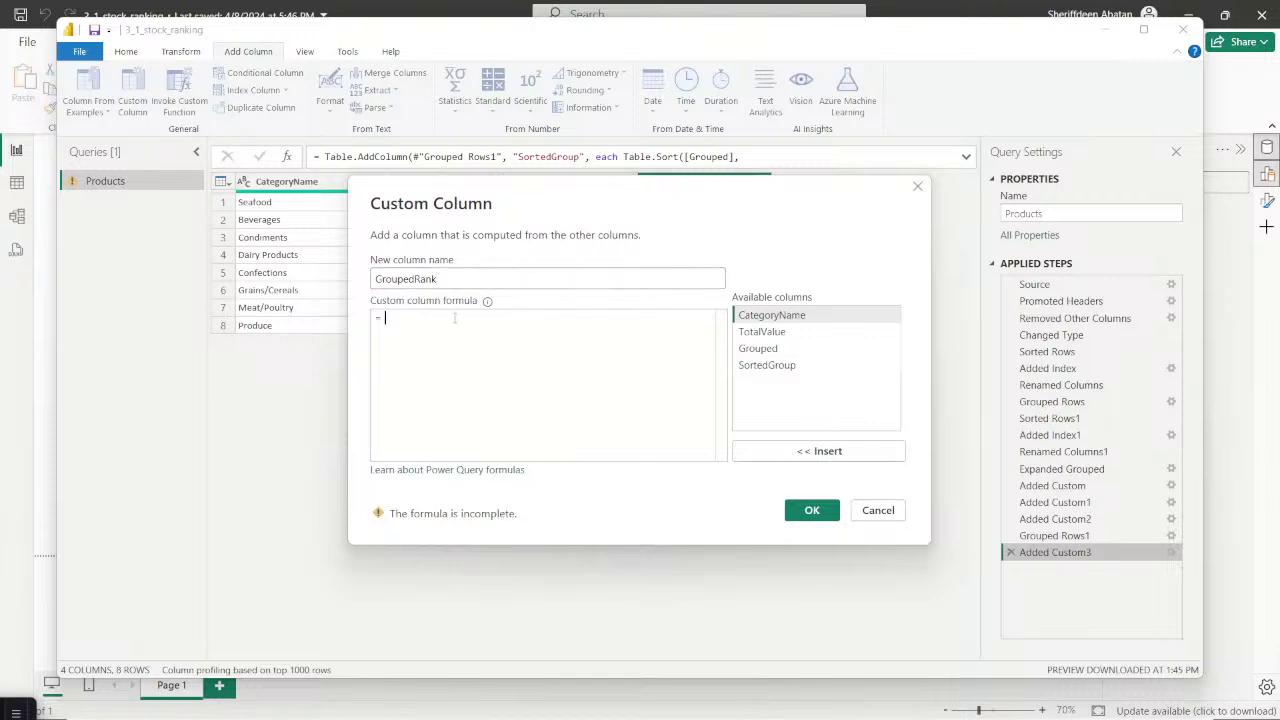
{"action": "type", "text": "Add"}
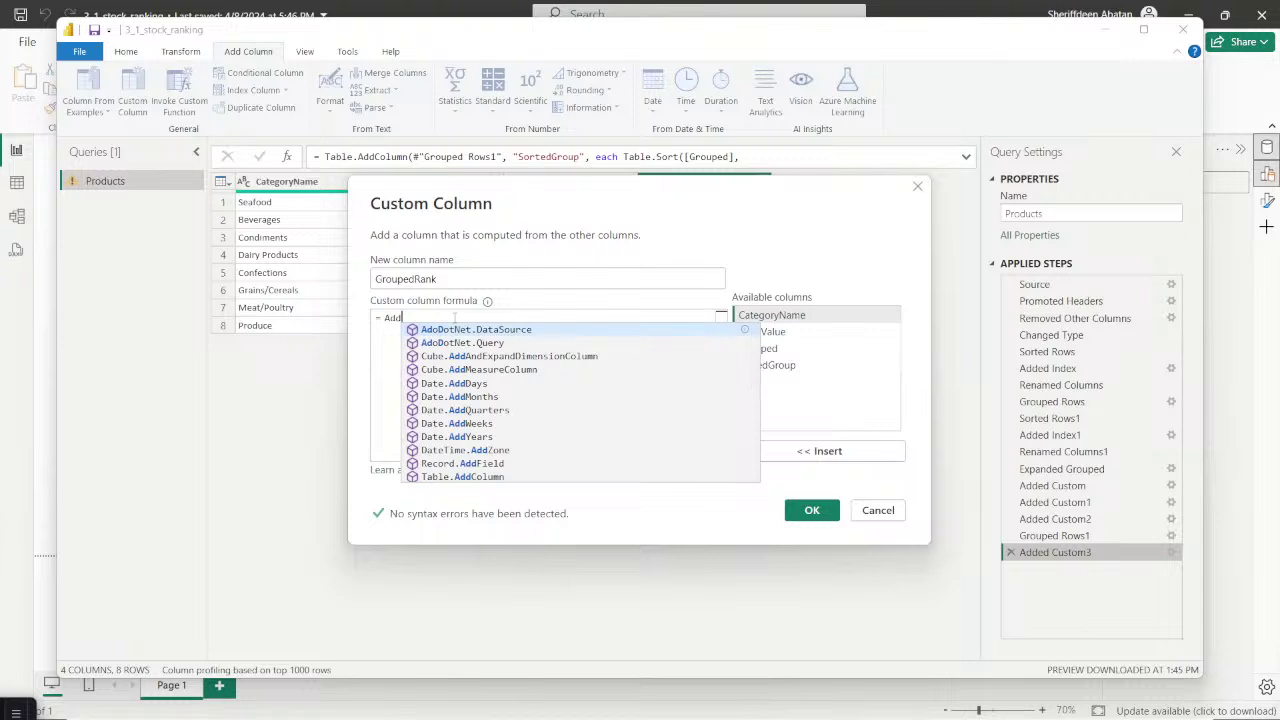
{"action": "type", "text": "in"}
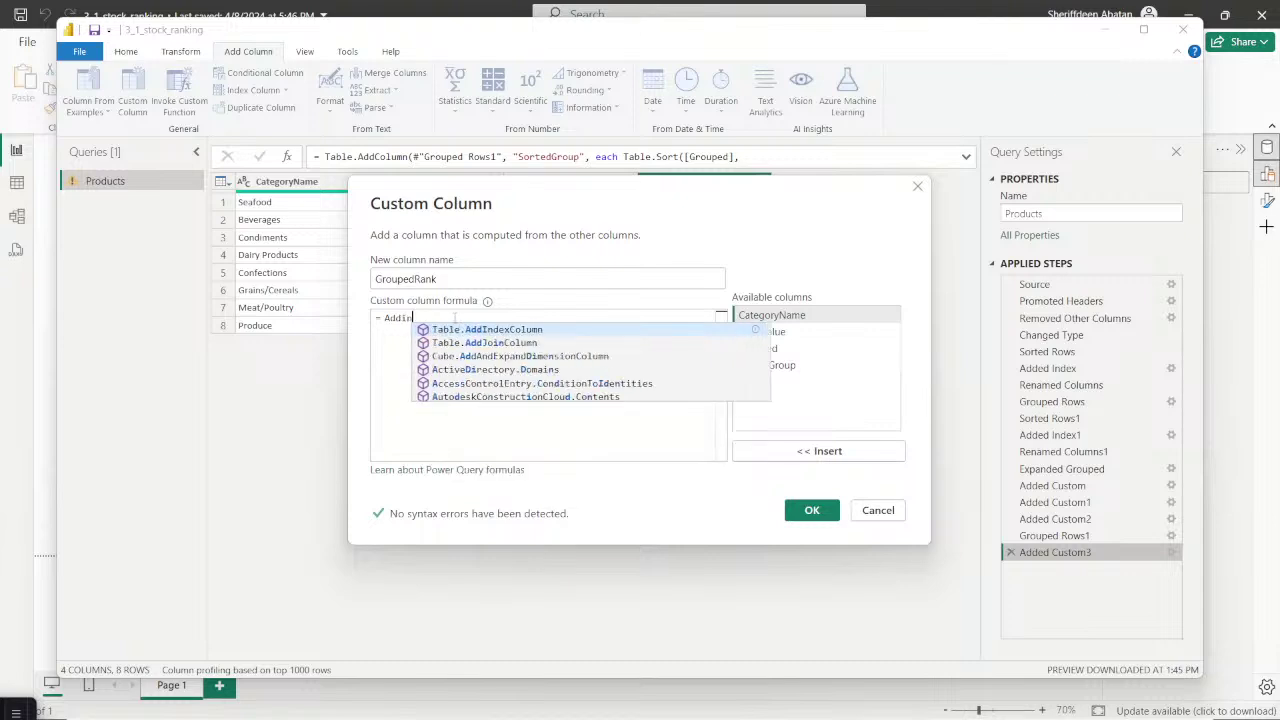
{"action": "left_click", "coordinate": [505, 330]}
Reread instruction 4 in DataCamp, then return to Power Query and enter [Grouped] as the first argument of Table.AddIndexColumn
{"action": "mouse_move", "coordinate": [487, 302]}
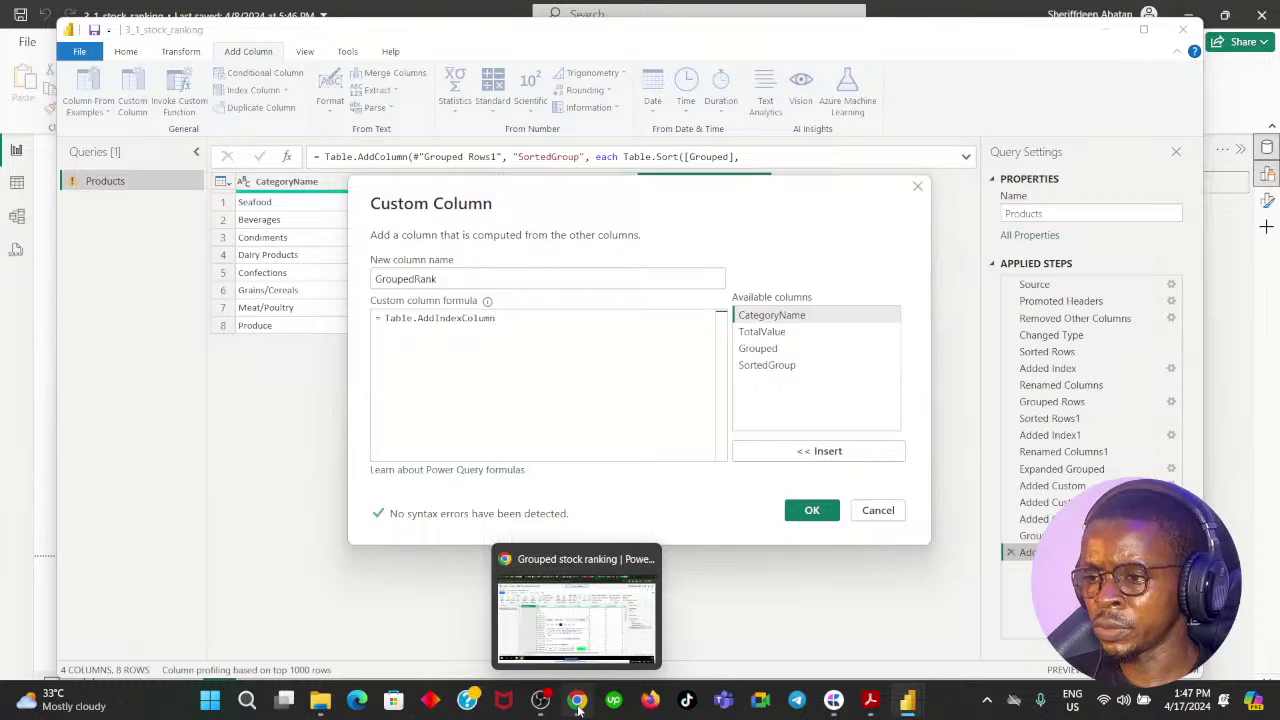
{"action": "left_click", "coordinate": [578, 708]}
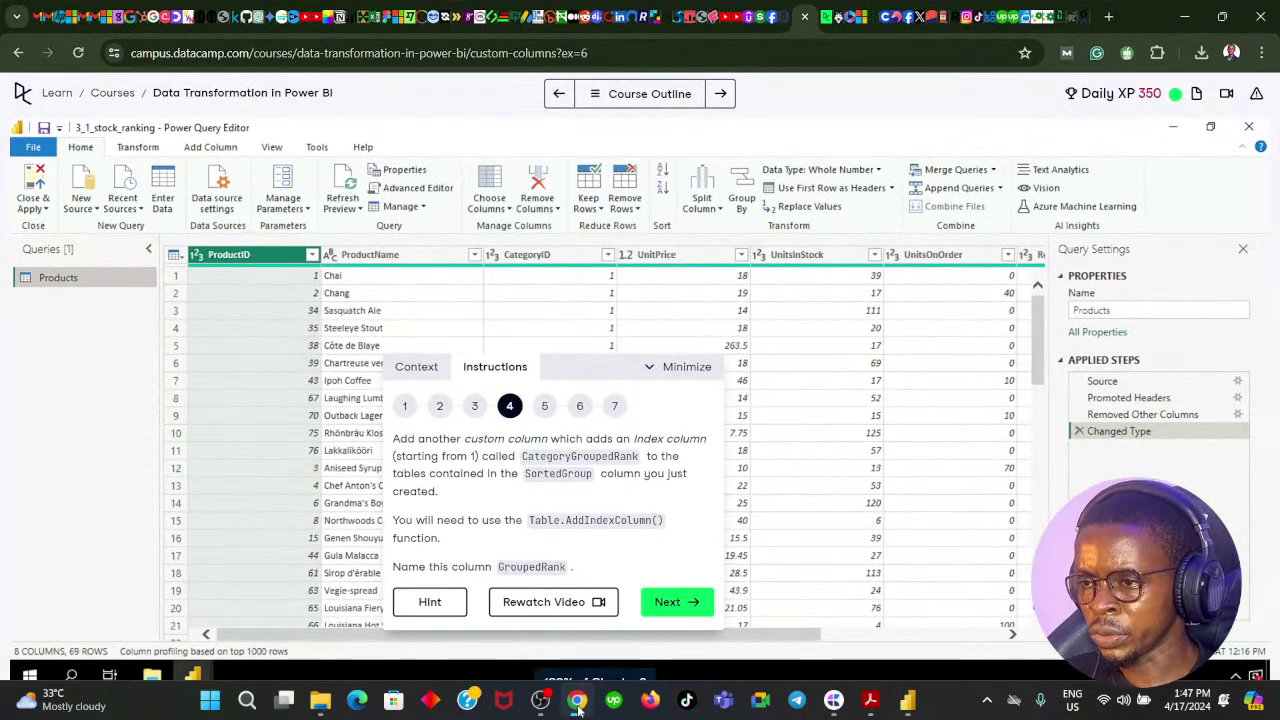
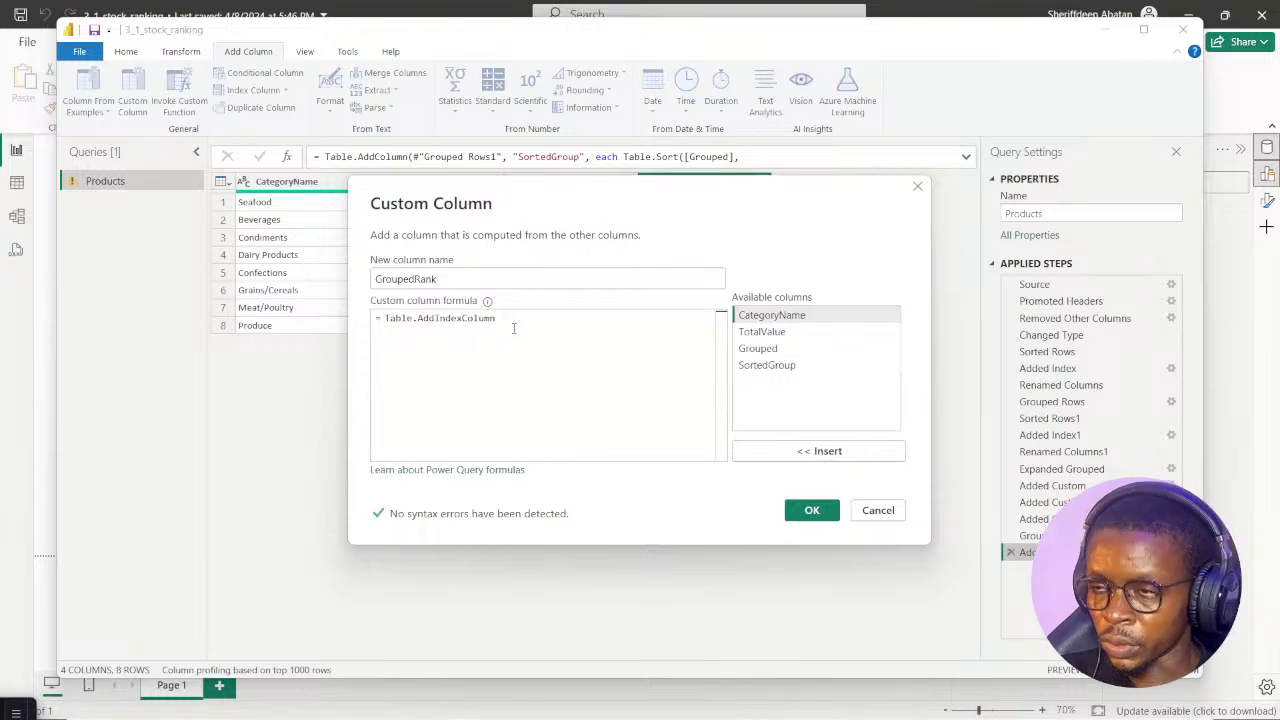
{"action": "type", "text": "("}
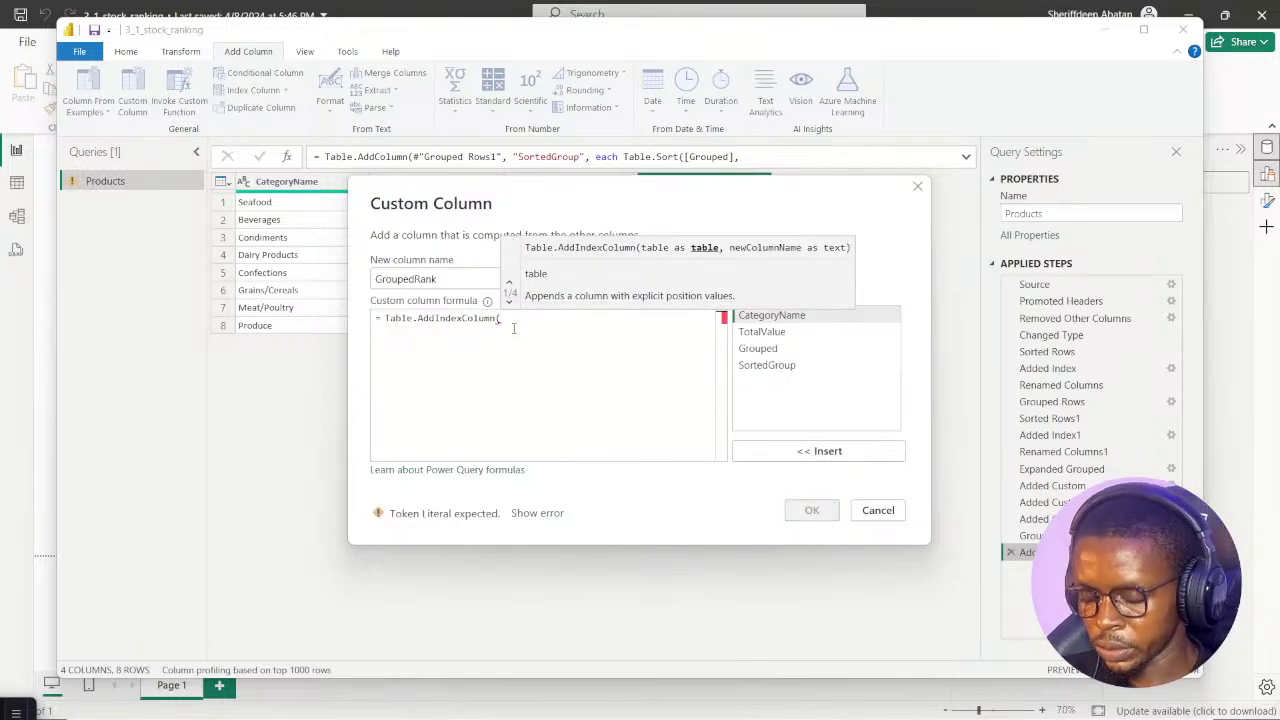
{"action": "type", "text": "gro"}
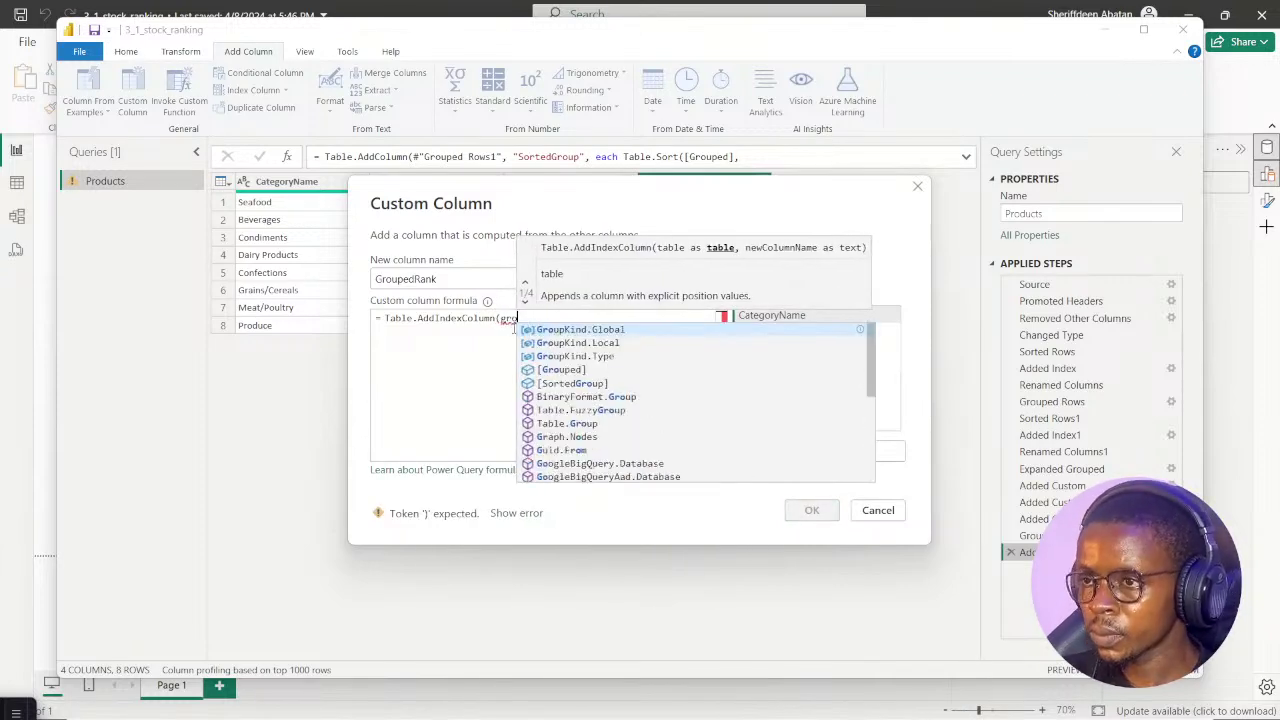
{"action": "key", "text": "Down"}
{"action": "key", "text": "Down"}
{"action": "key", "text": "Down"}
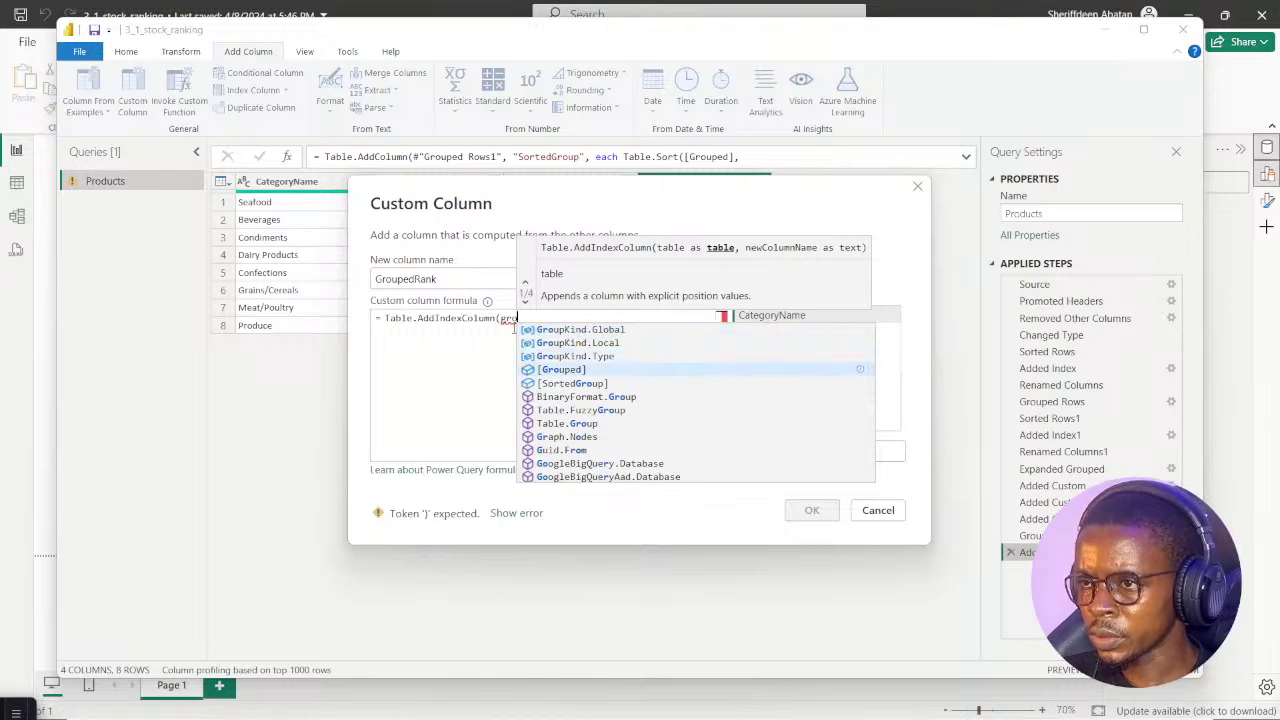
{"action": "key", "text": "Tab"}
{"action": "type", "text": ","}
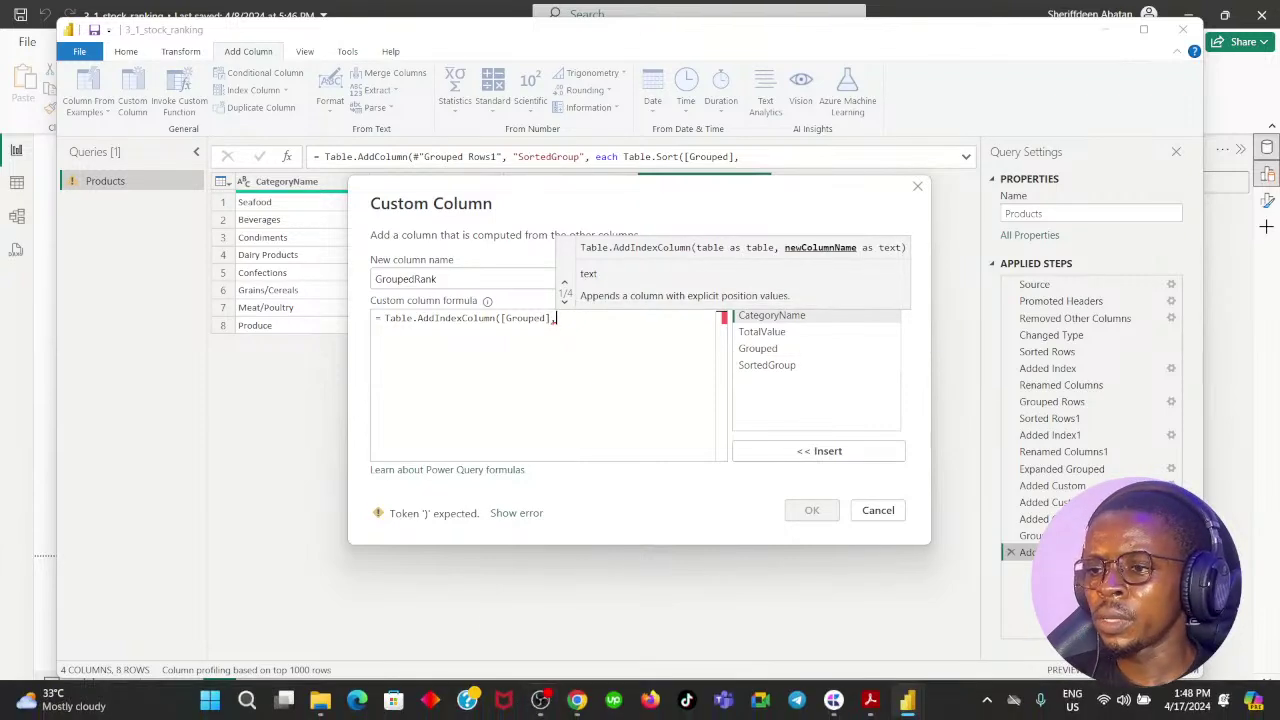
Read DataCamp's hint for instruction 4 and, back in Power Query, replace [Grouped] with [SortedGroup] as the function's first argument
{"action": "left_click", "coordinate": [577, 700]}
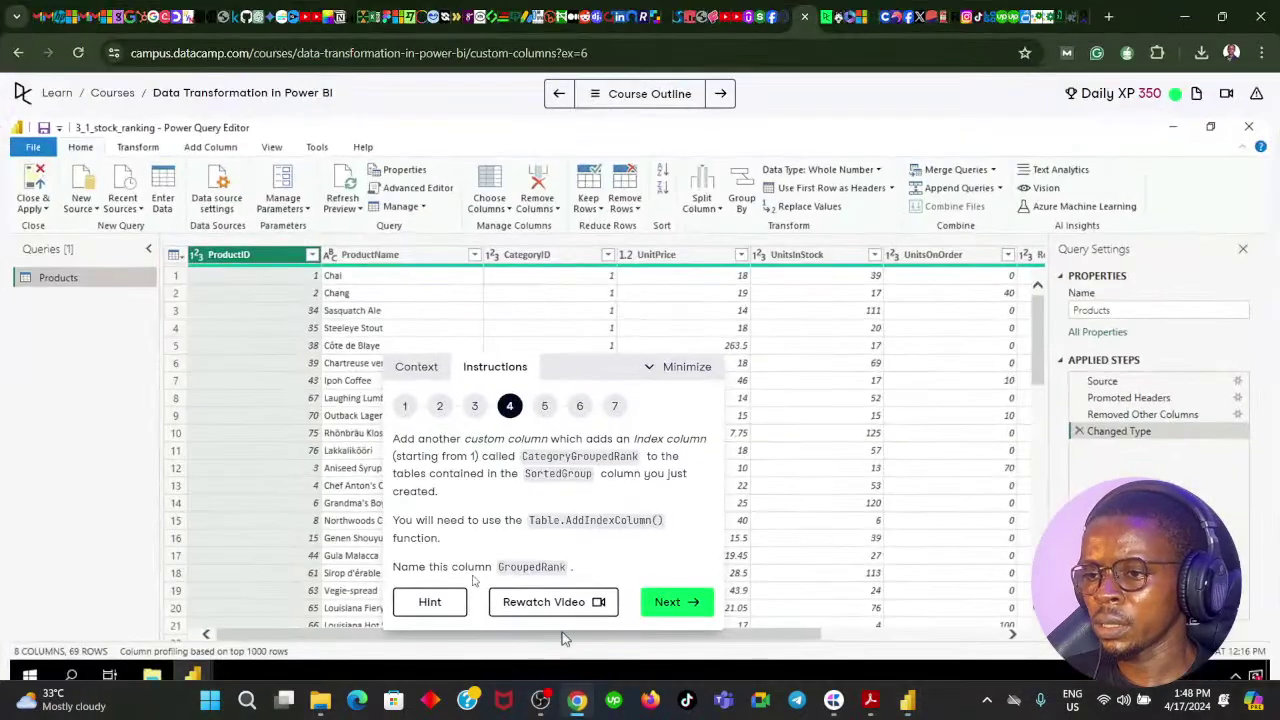
{"action": "left_click", "coordinate": [430, 604]}
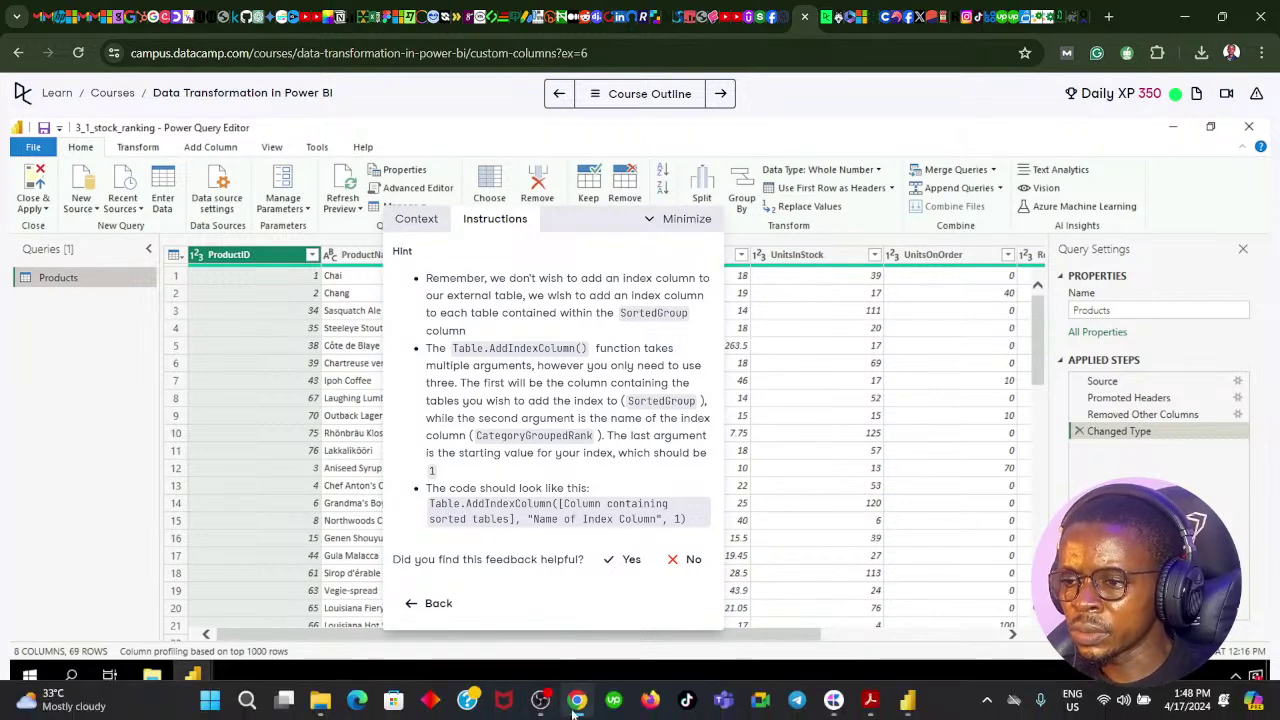
{"action": "left_click", "coordinate": [576, 703]}
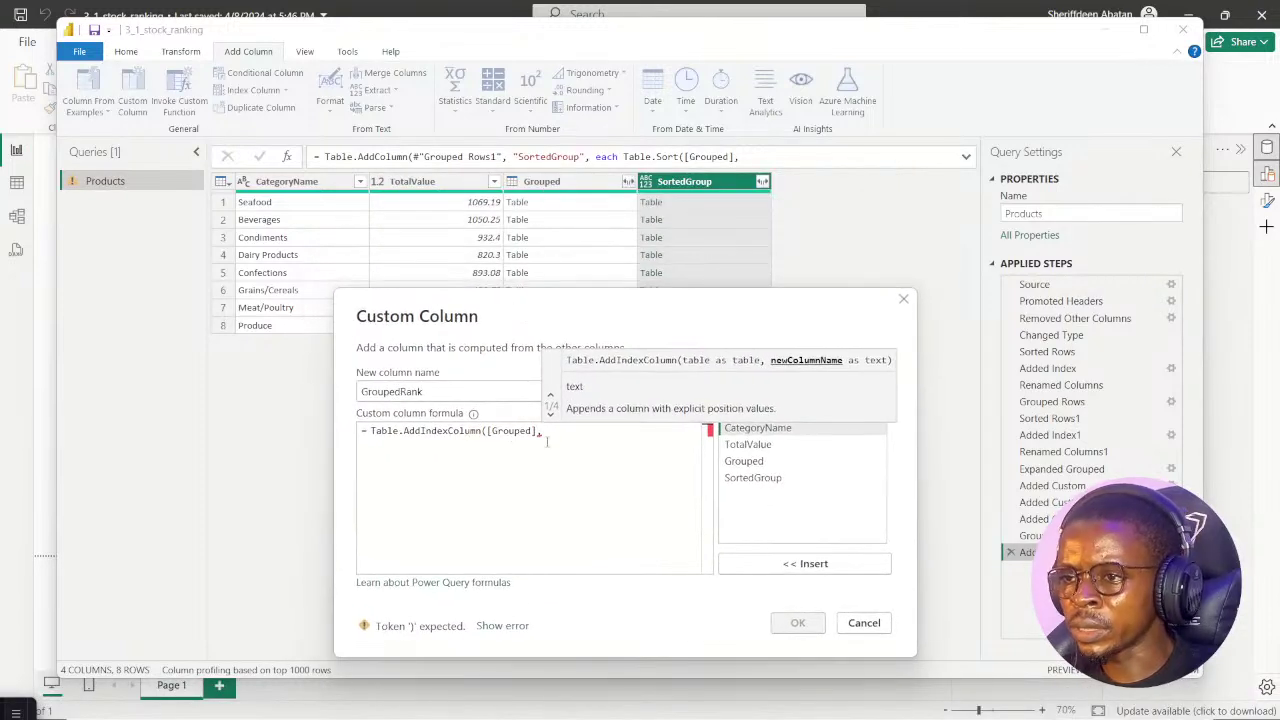
{"action": "key", "text": "BackSpace"}
{"action": "key", "text": "BackSpace"}
{"action": "key", "text": "BackSpace"}
{"action": "key", "text": "BackSpace"}
{"action": "key", "text": "BackSpace"}
{"action": "key", "text": "BackSpace"}
{"action": "key", "text": "BackSpace"}
{"action": "key", "text": "BackSpace"}
{"action": "key", "text": "BackSpace"}
{"action": "key", "text": "BackSpace"}
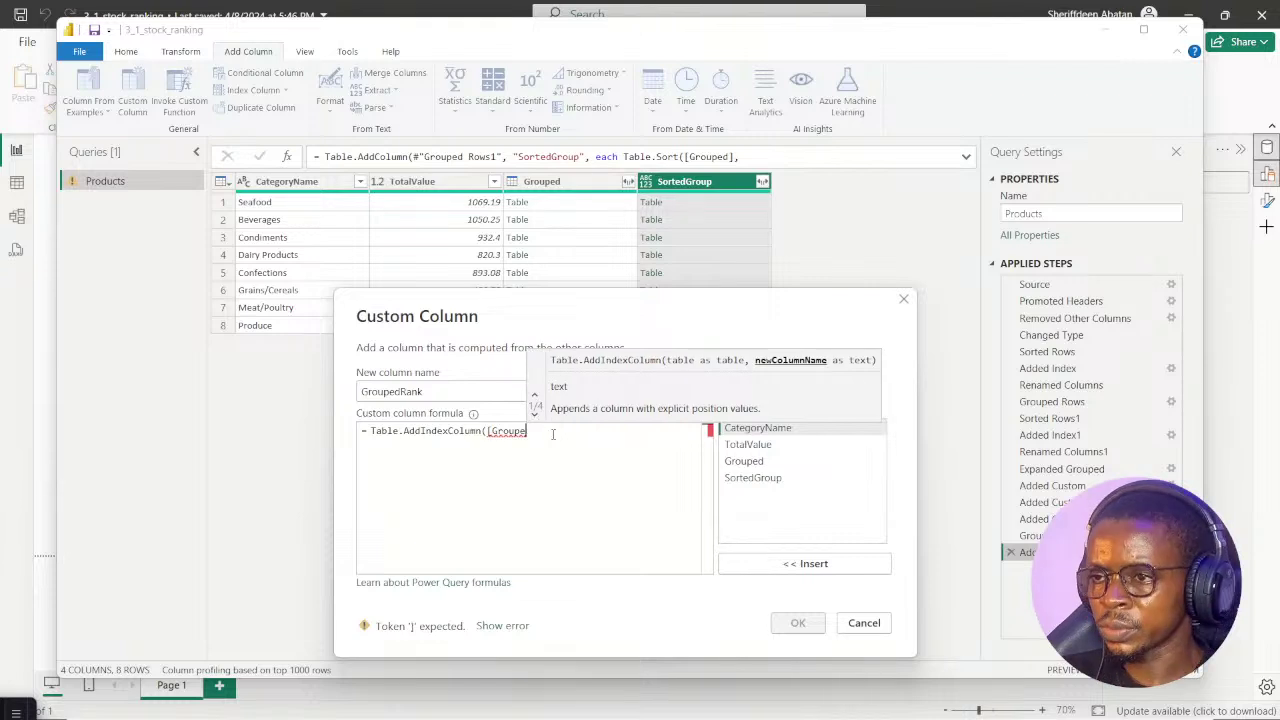
{"action": "type", "text": "sort"}
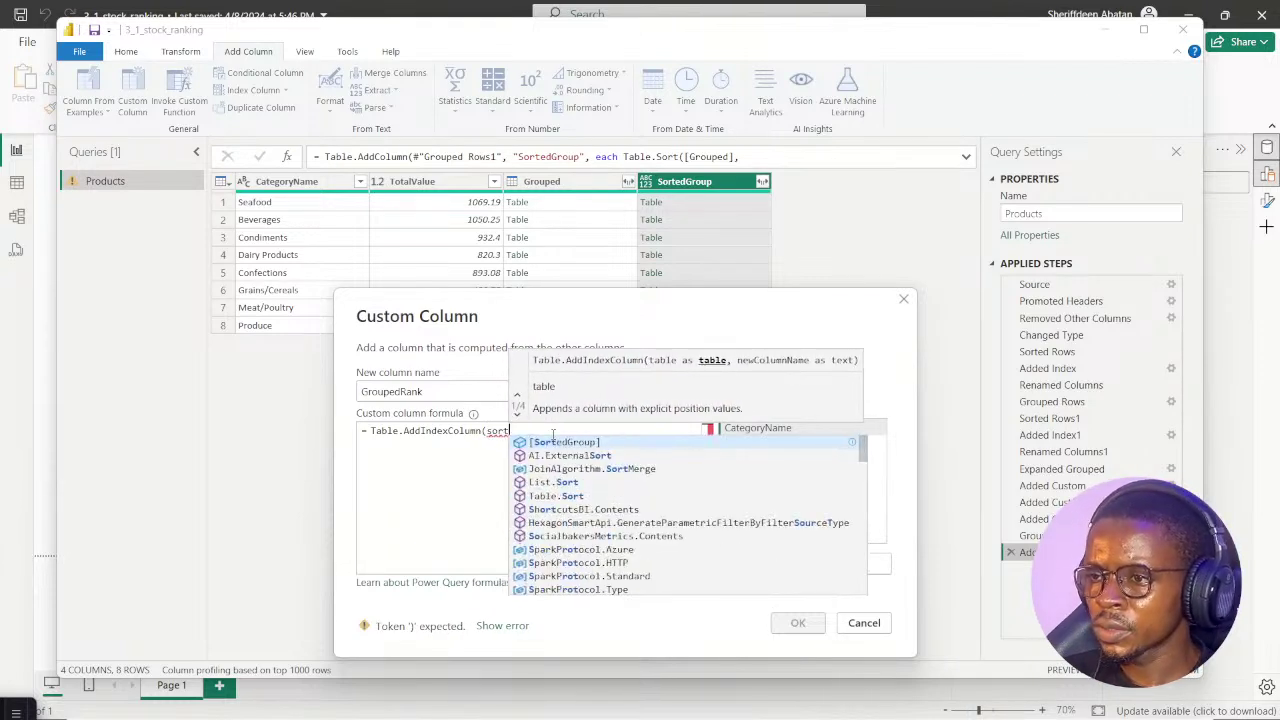
{"action": "left_click", "coordinate": [565, 441]}
{"action": "type", "text": ","}
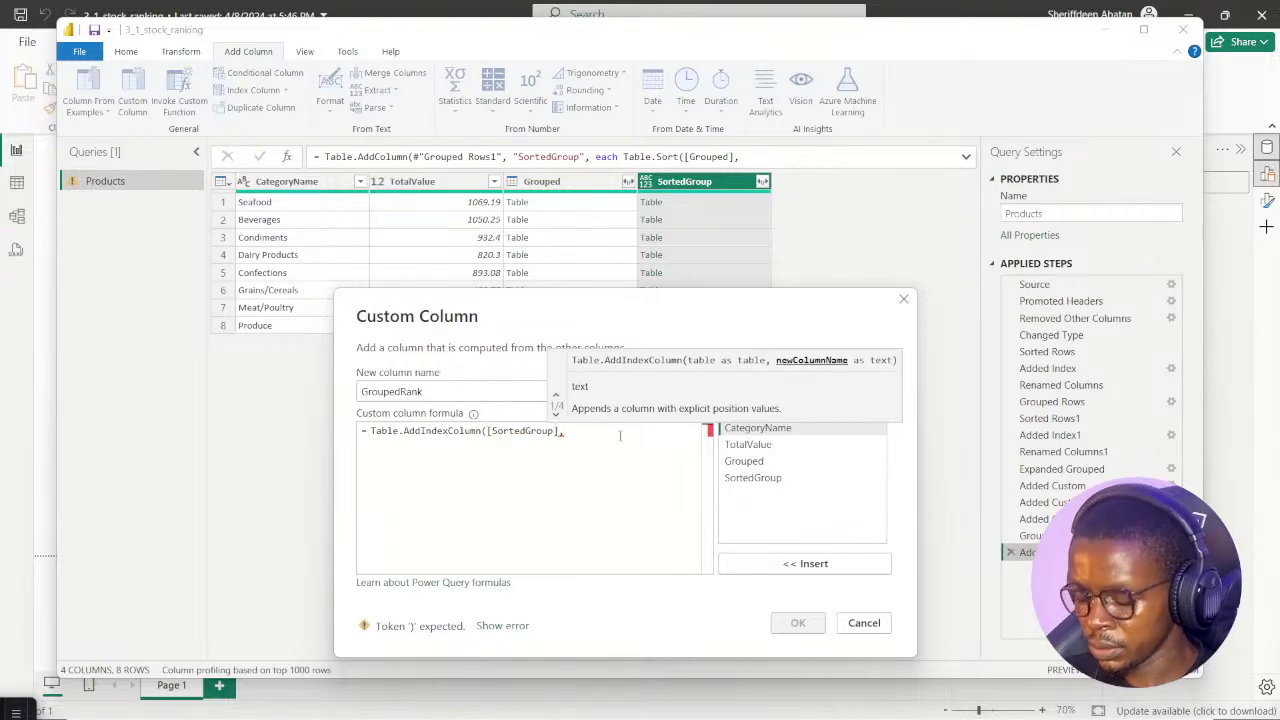
{"action": "key", "text": "Return"}
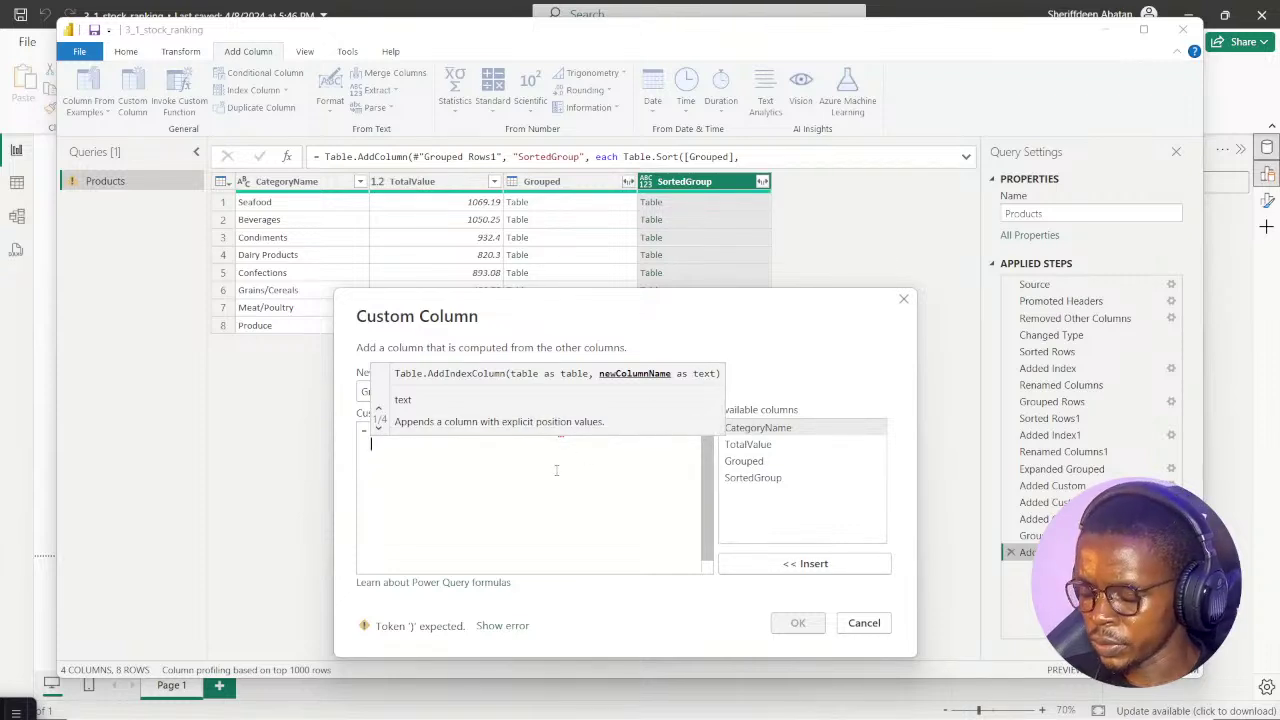
{"action": "key", "text": "BackSpace"}
{"action": "type", "text": ","}
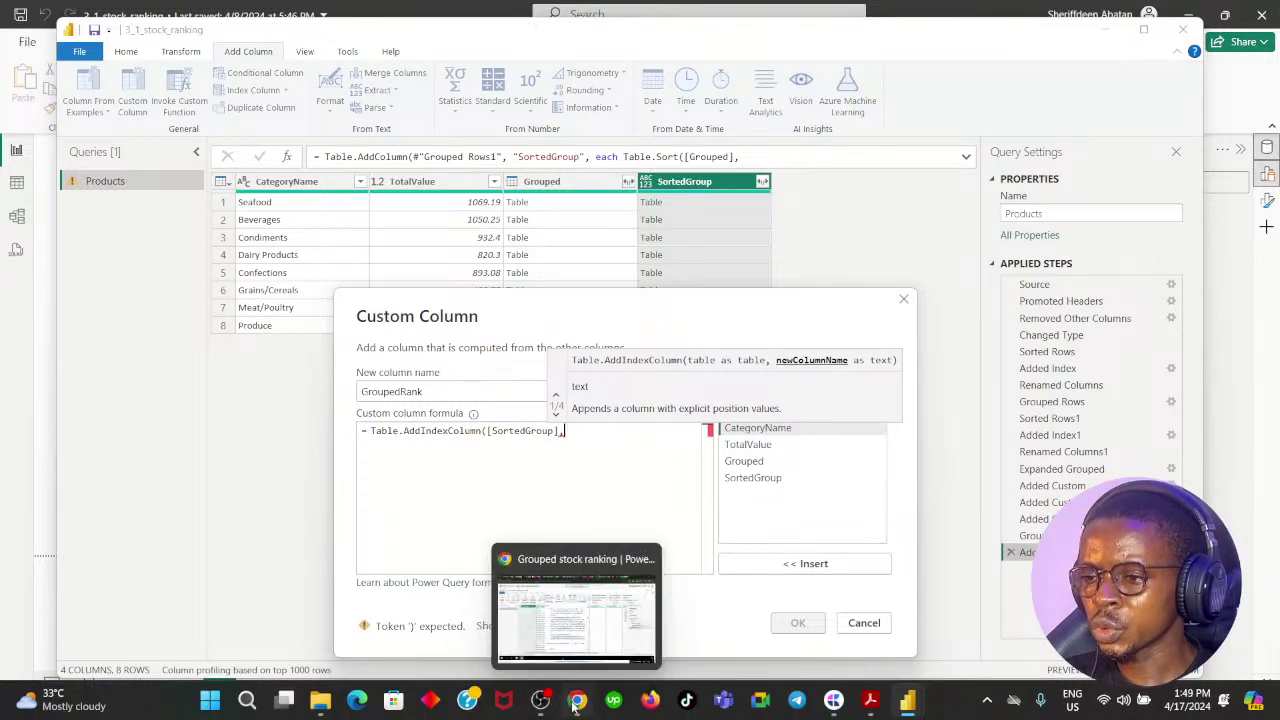
Recheck the index column name in DataCamp and enter "CategoryGroupRank" in quotes as the function's second argument in Power Query
{"action": "left_click", "coordinate": [577, 700]}
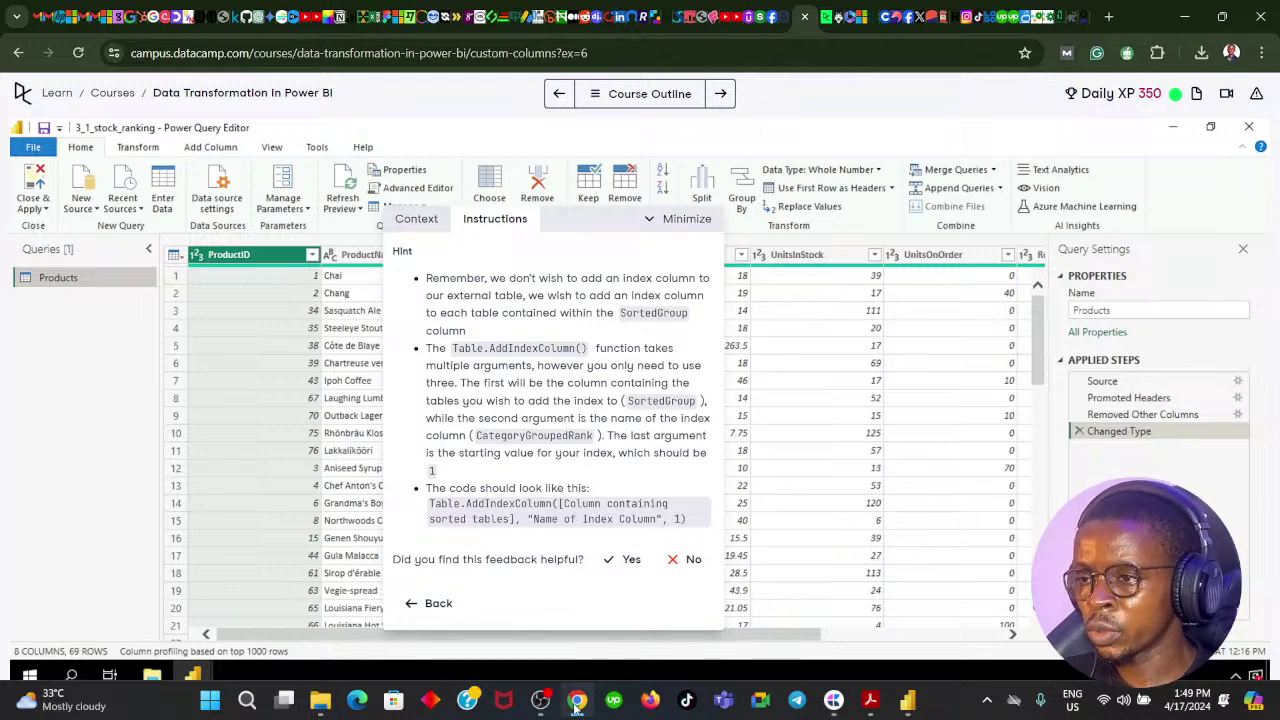
{"action": "left_click", "coordinate": [577, 702]}
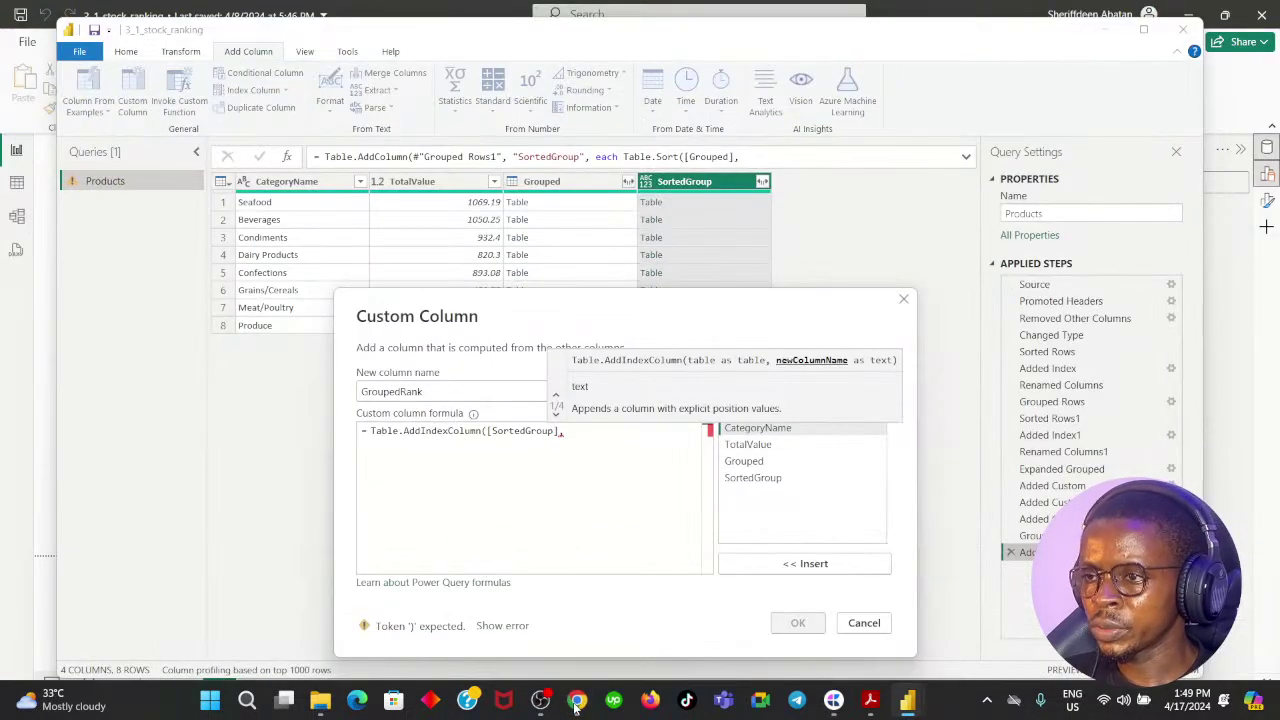
{"action": "left_click", "coordinate": [577, 702]}
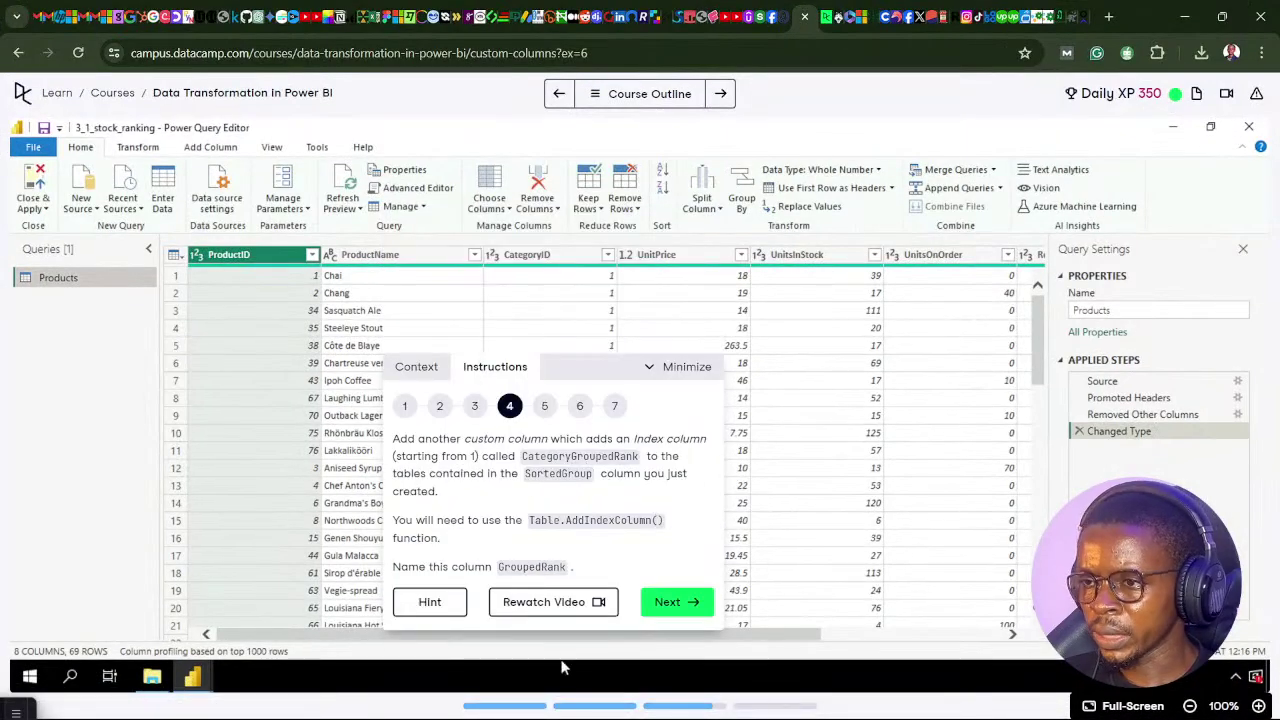
{"action": "left_click", "coordinate": [577, 703]}
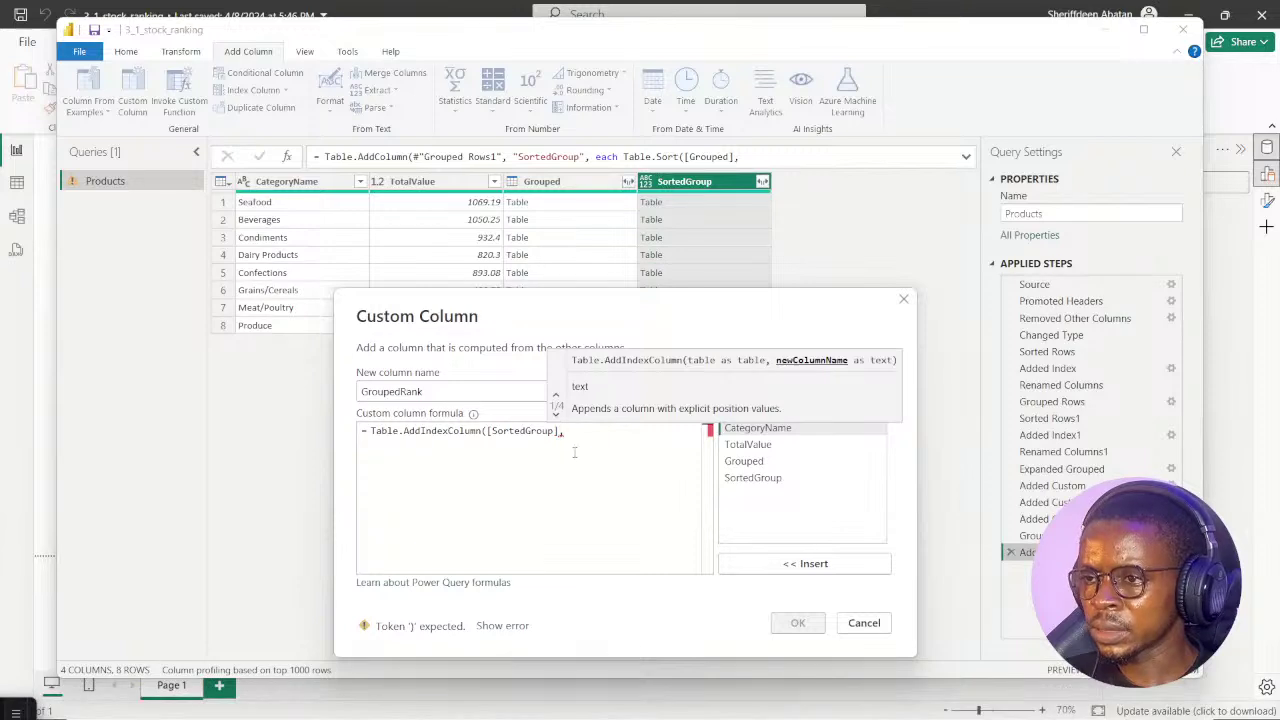
{"action": "type", "text": "Cat"}
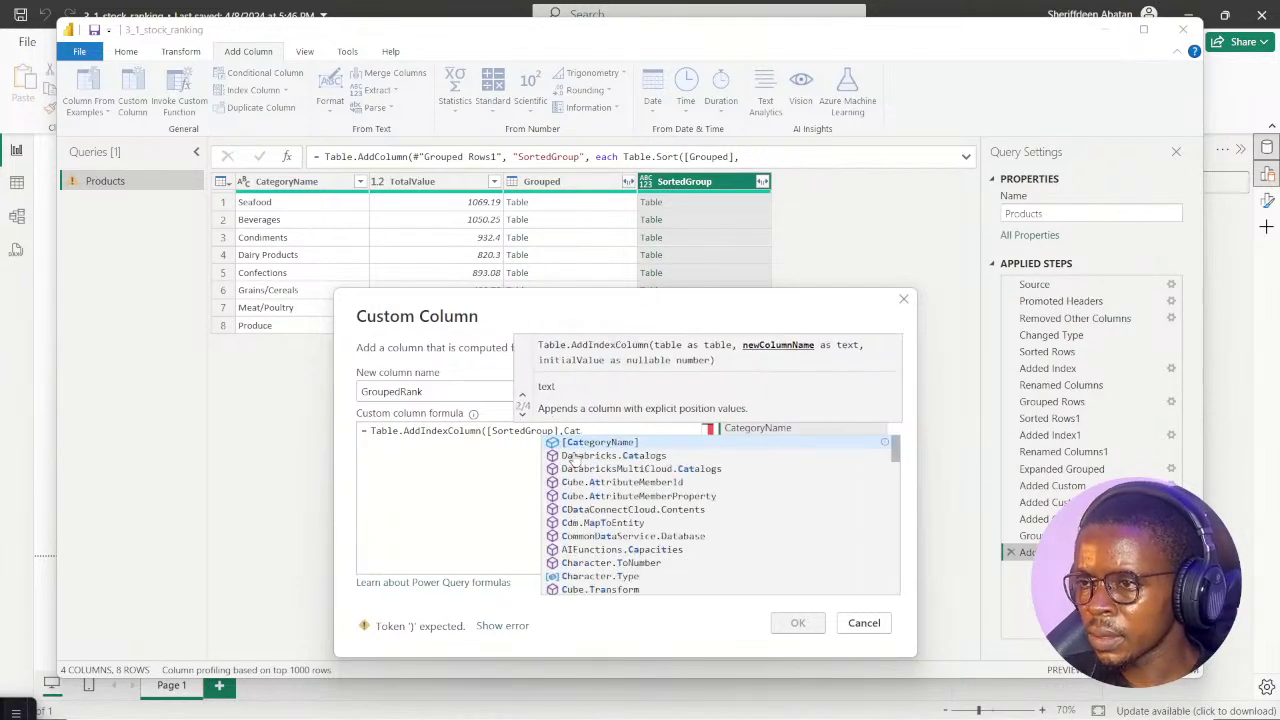
{"action": "type", "text": "eg"}
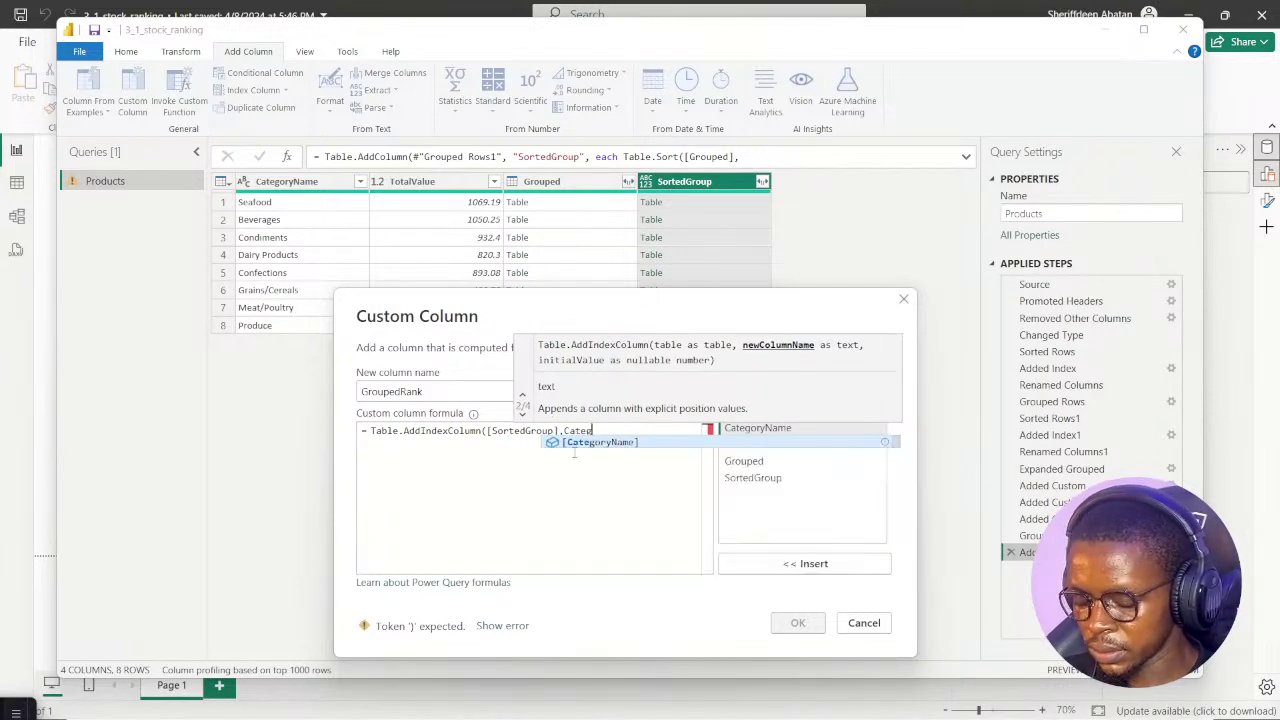
{"action": "type", "text": "oryG"}
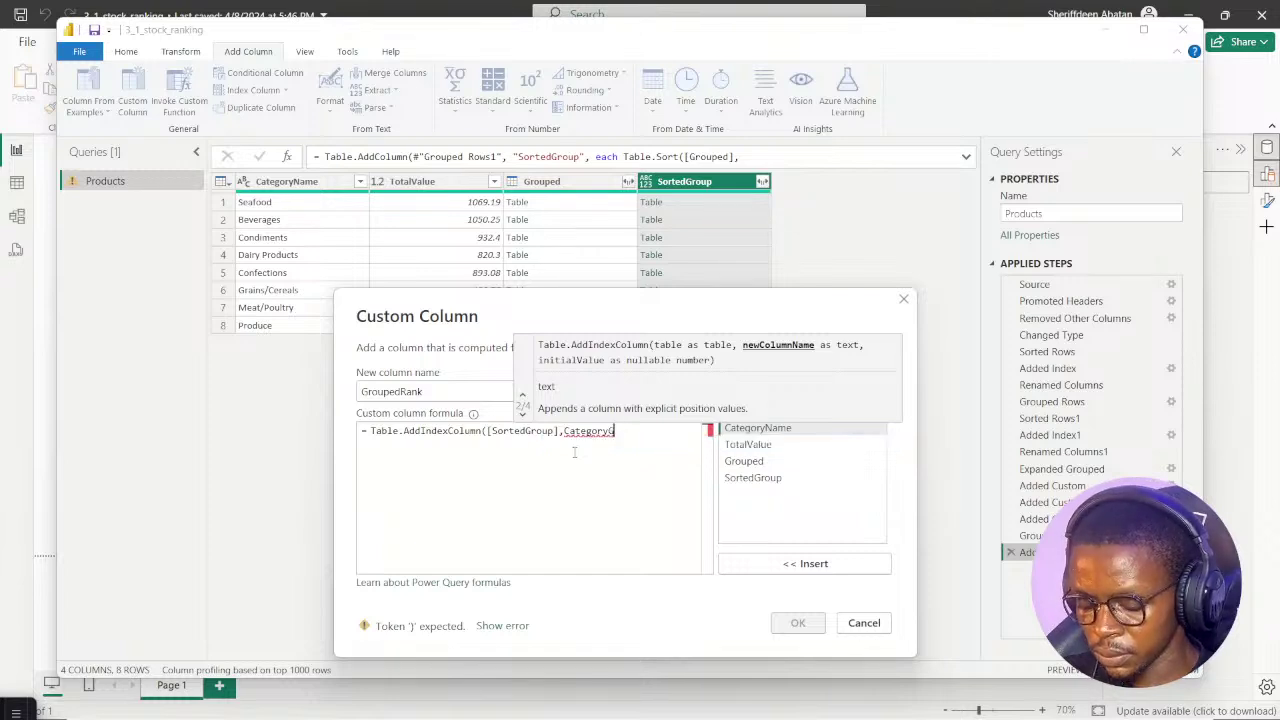
{"action": "type", "text": "roupRank"}
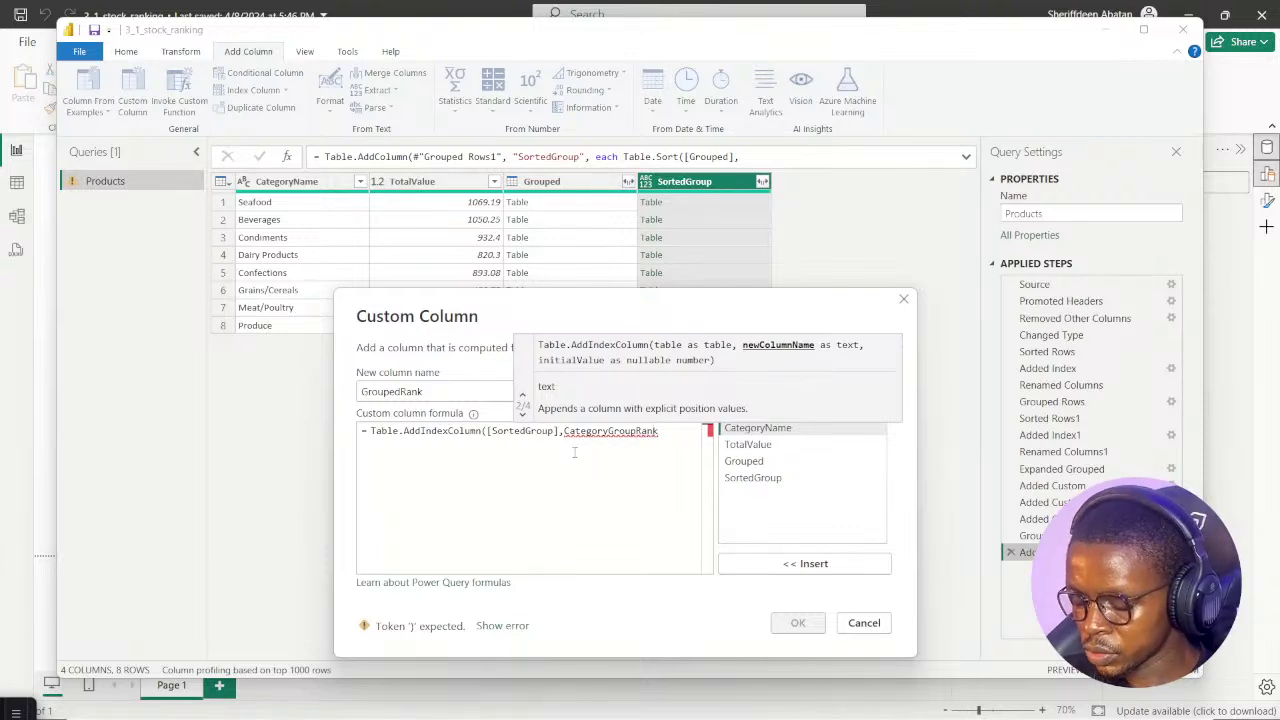
{"action": "type", "text": "\""}
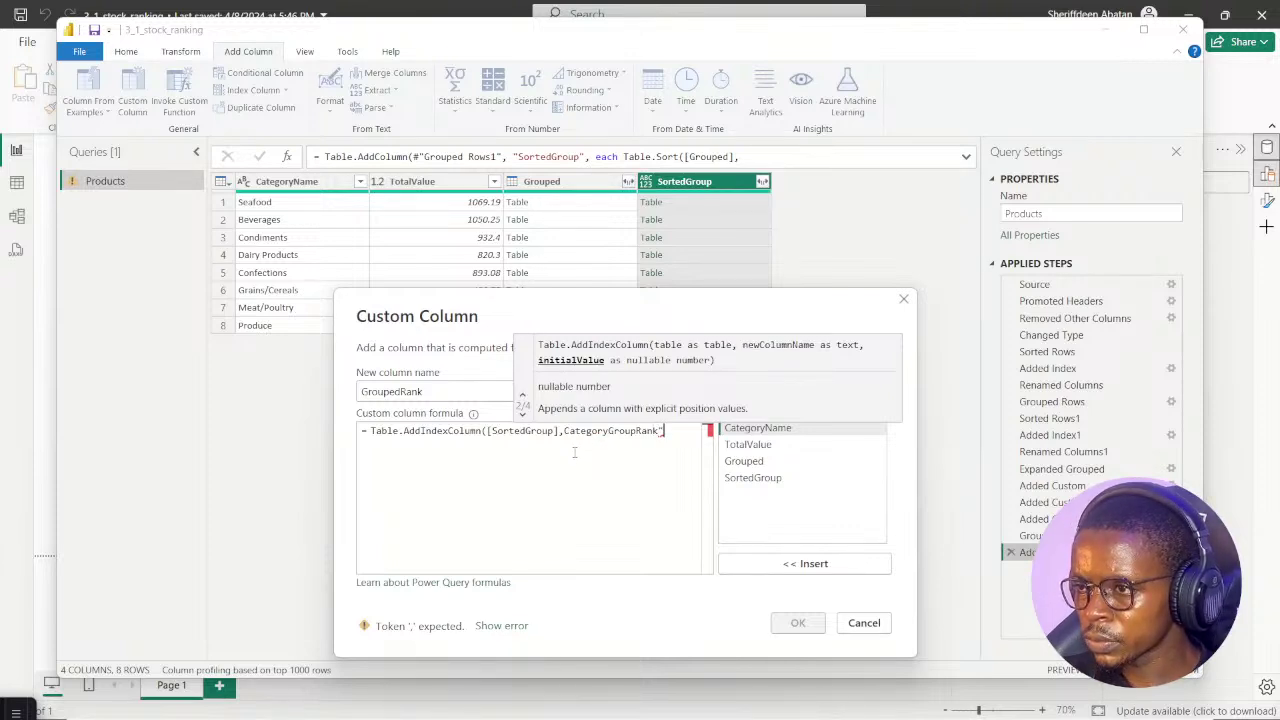
{"action": "key", "text": "BackSpace"}
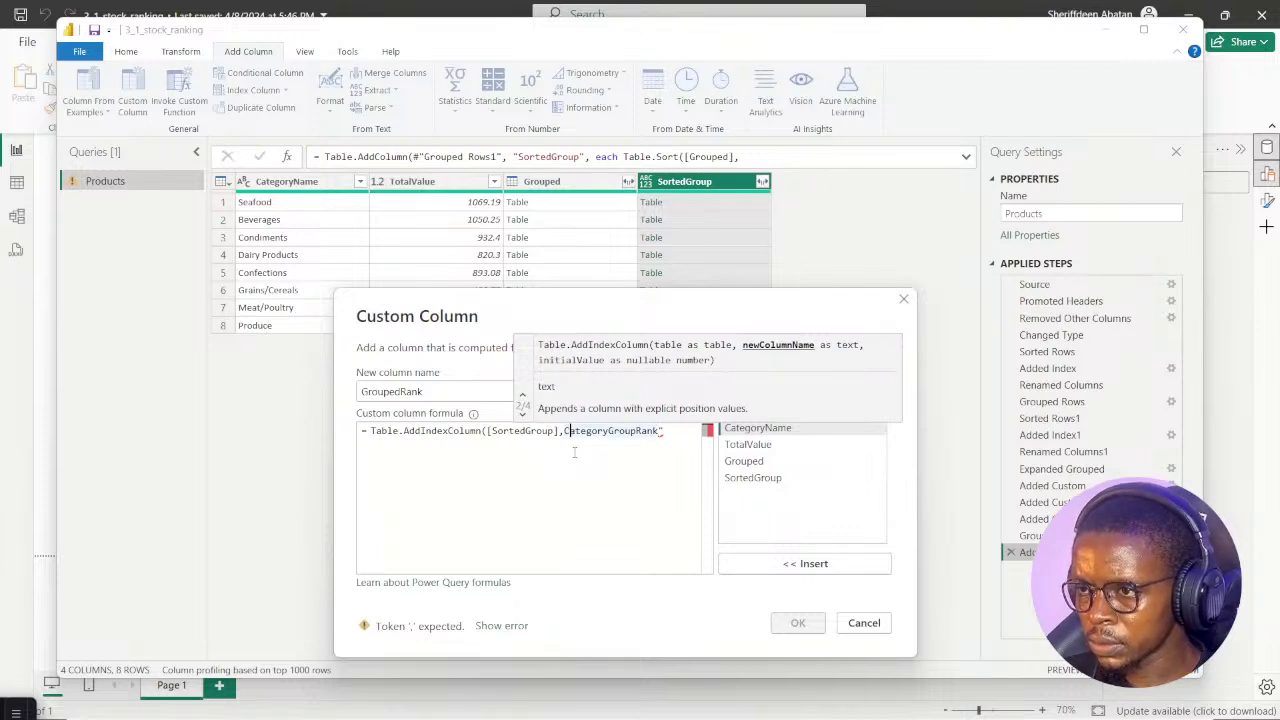
{"action": "type", "text": "\""}
{"action": "key", "text": "Right"}
{"action": "key", "text": "Right"}
{"action": "key", "text": "Right"}
{"action": "key", "text": "Right"}
{"action": "key", "text": "Right"}
{"action": "key", "text": "Right"}
{"action": "key", "text": "Right"}
{"action": "key", "text": "Right"}
{"action": "key", "text": "Right"}
{"action": "key", "text": "Right"}
{"action": "key", "text": "Right"}
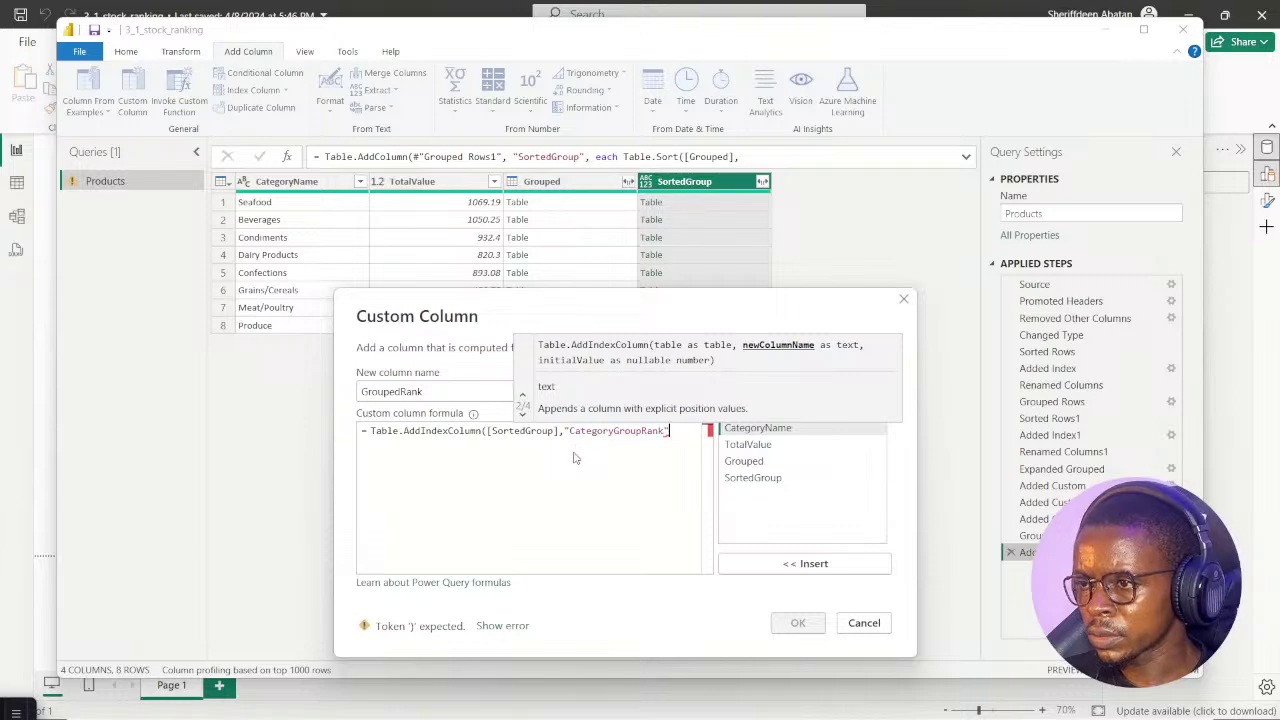
Consult the DataCamp hint again, finish the formula in Power Query with starting value 1, and create the GroupedRank column
{"action": "mouse_move", "coordinate": [540, 712]}
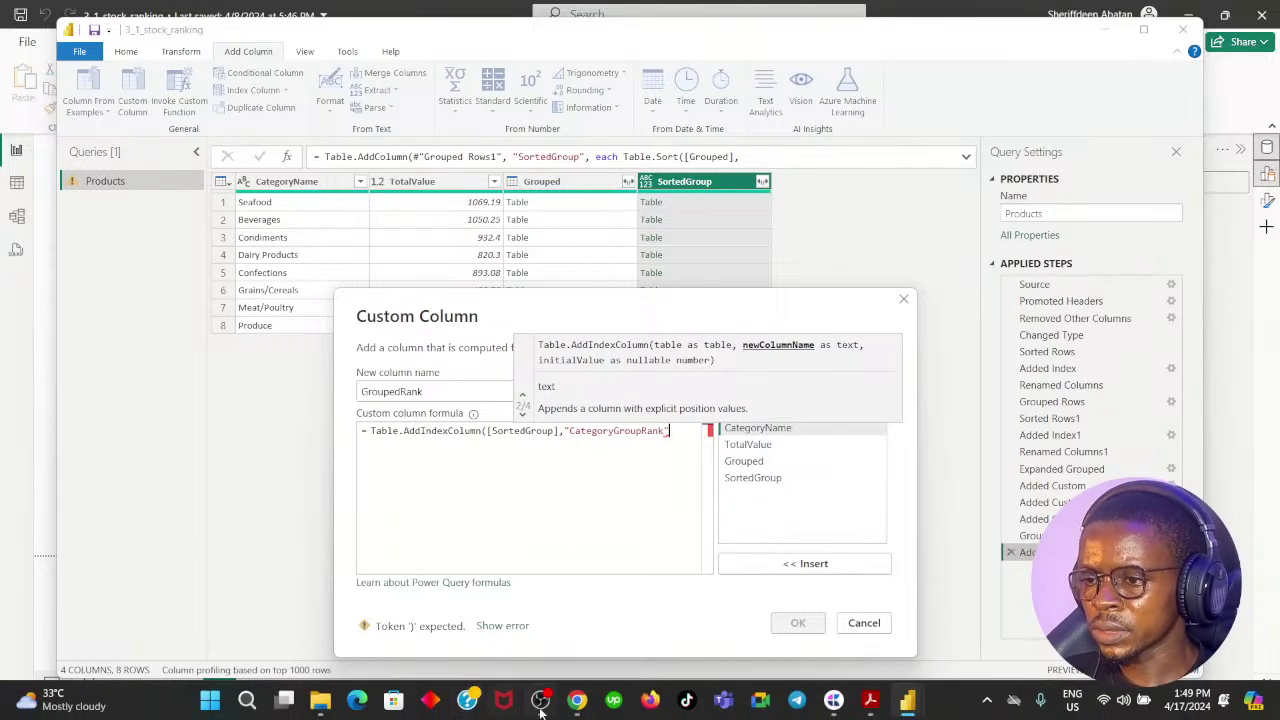
{"action": "left_click", "coordinate": [578, 700]}
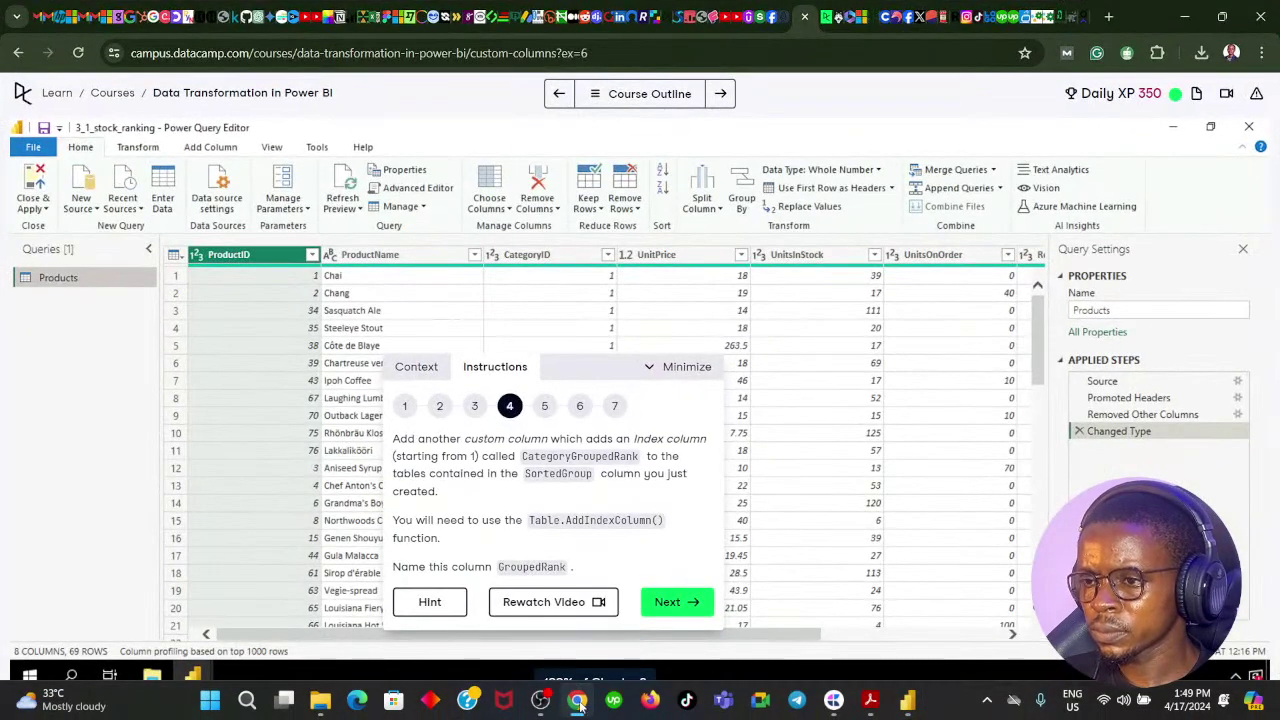
{"action": "left_click", "coordinate": [437, 603]}
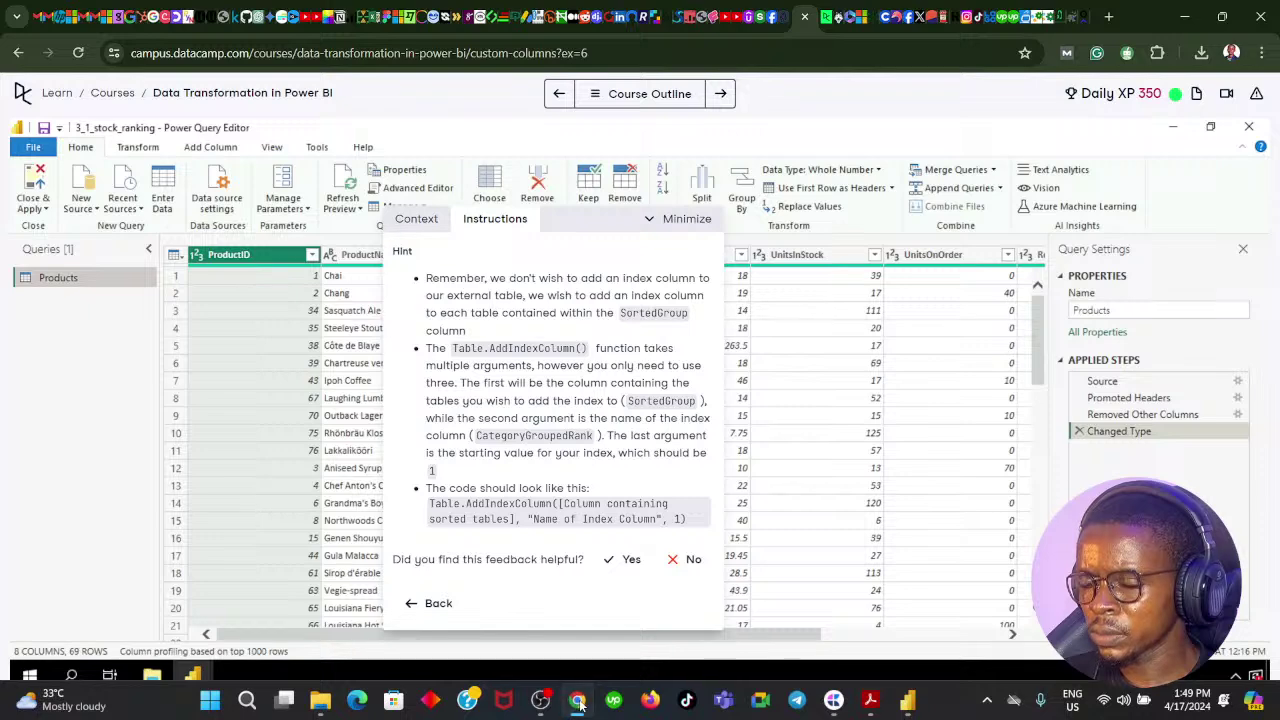
{"action": "left_click", "coordinate": [577, 700]}
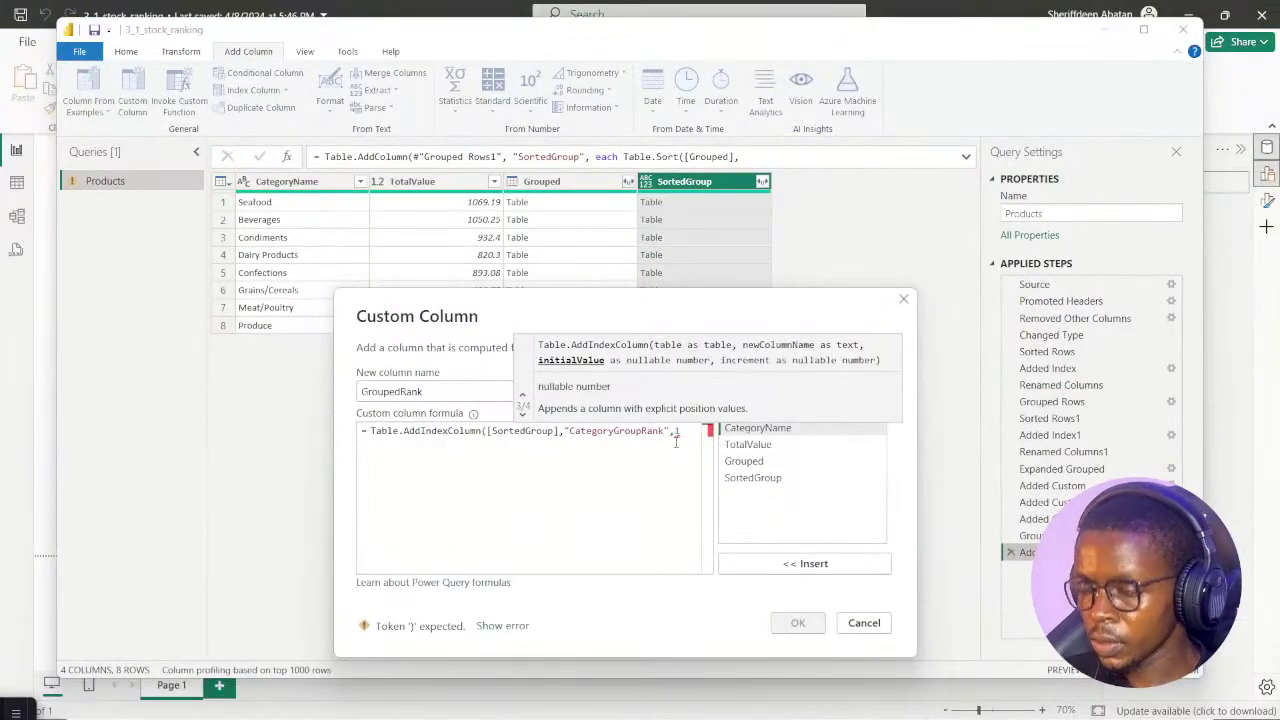
{"action": "type", "text": ")"}
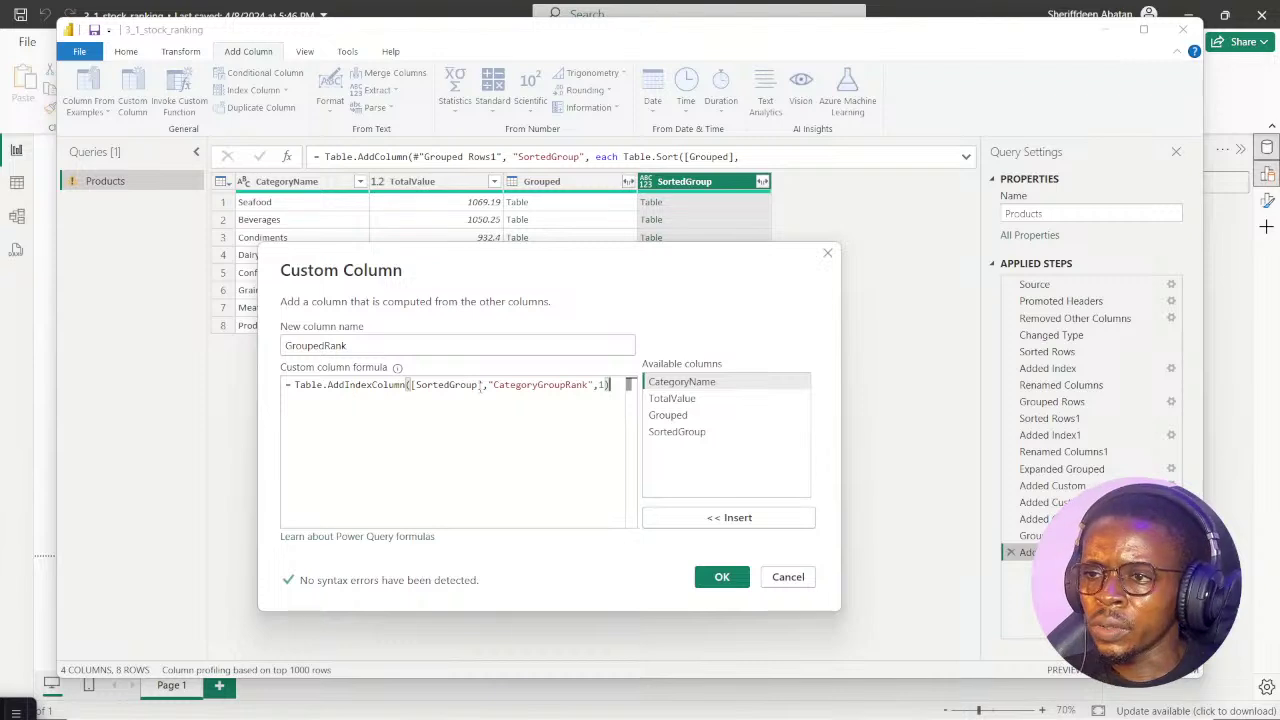
{"action": "left_click", "coordinate": [721, 577]}
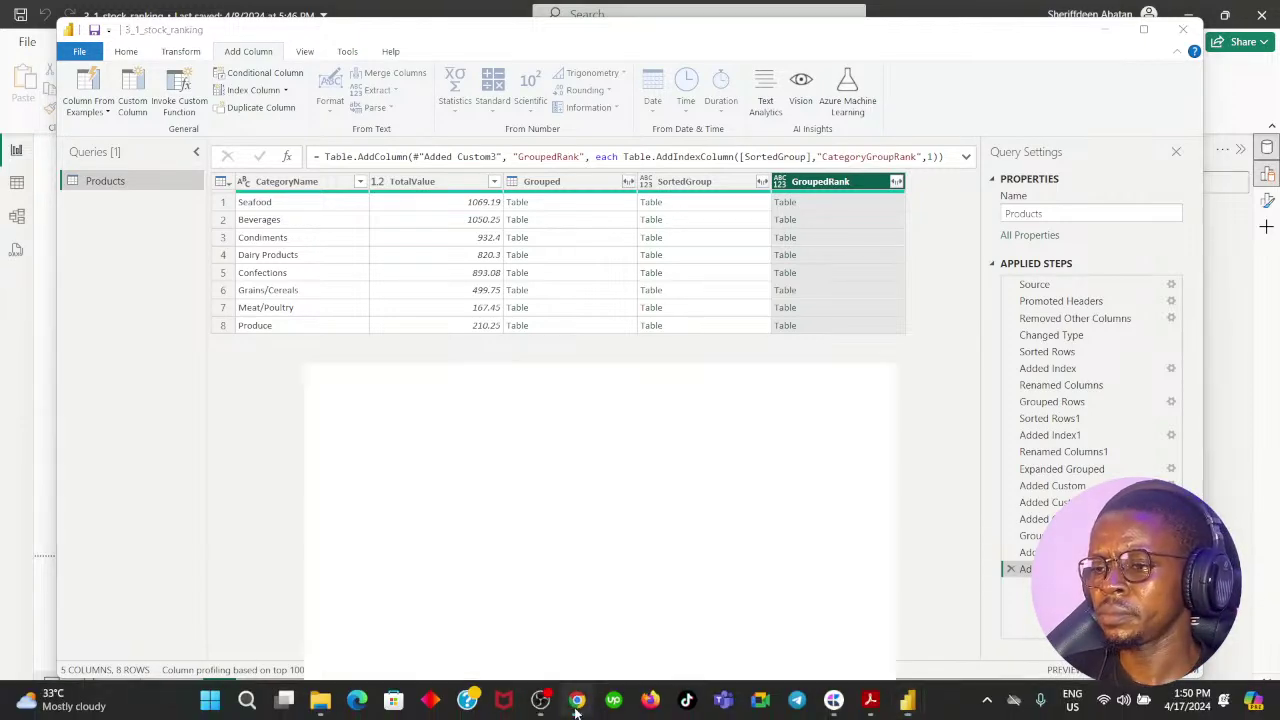
Advance the DataCamp exercise to instruction 5, read which columns it wants deleted, and return to Power Query
{"action": "left_click", "coordinate": [577, 702]}
{"action": "left_click", "coordinate": [436, 603]}
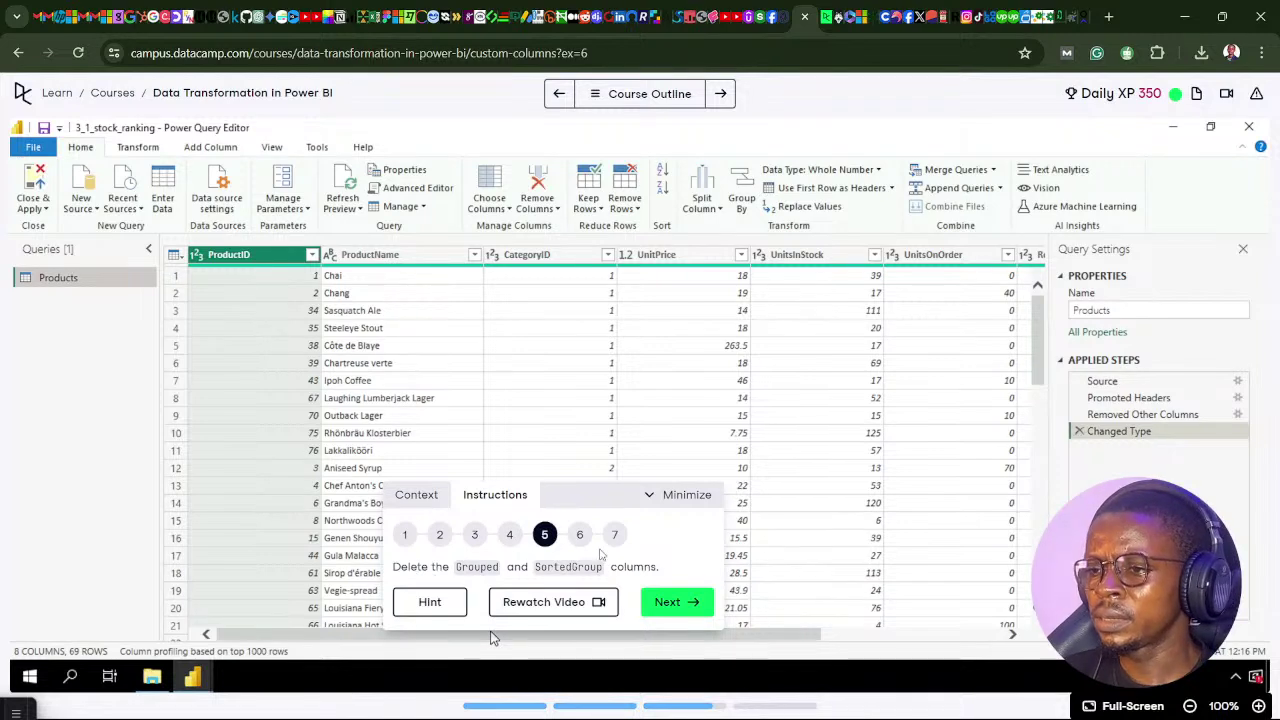
{"action": "left_click", "coordinate": [509, 534]}
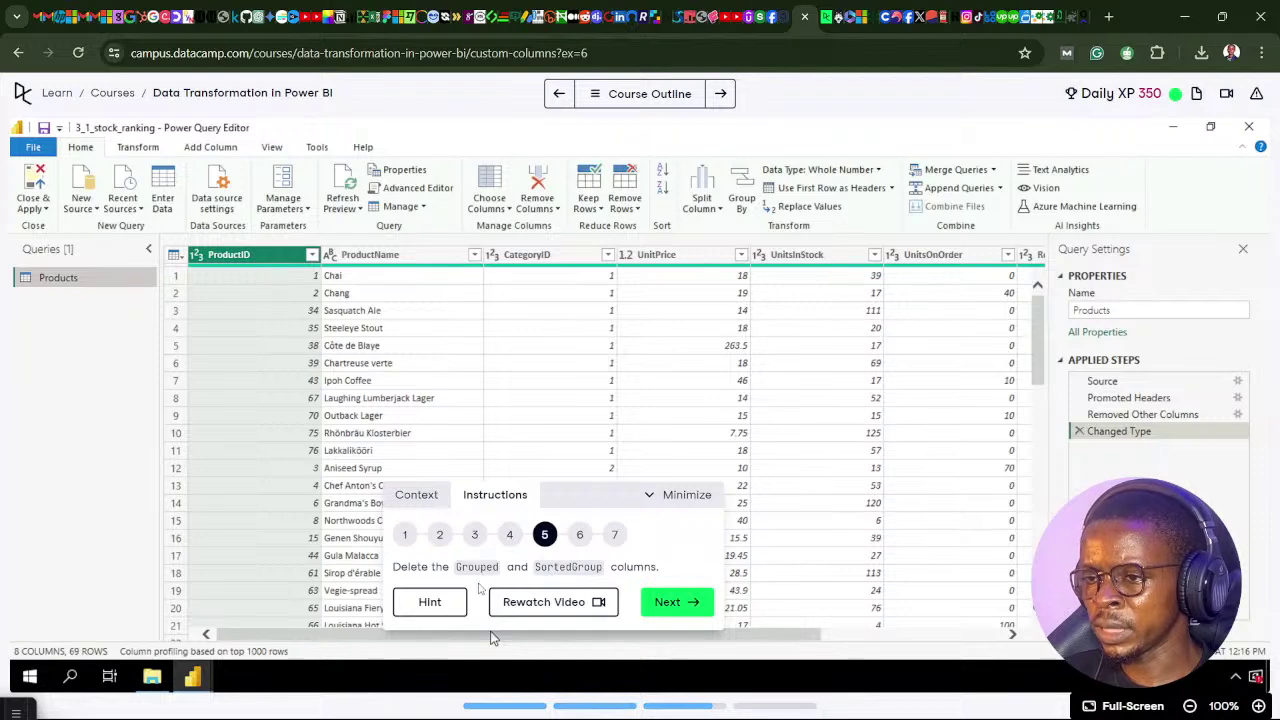
{"action": "left_click", "coordinate": [577, 704]}
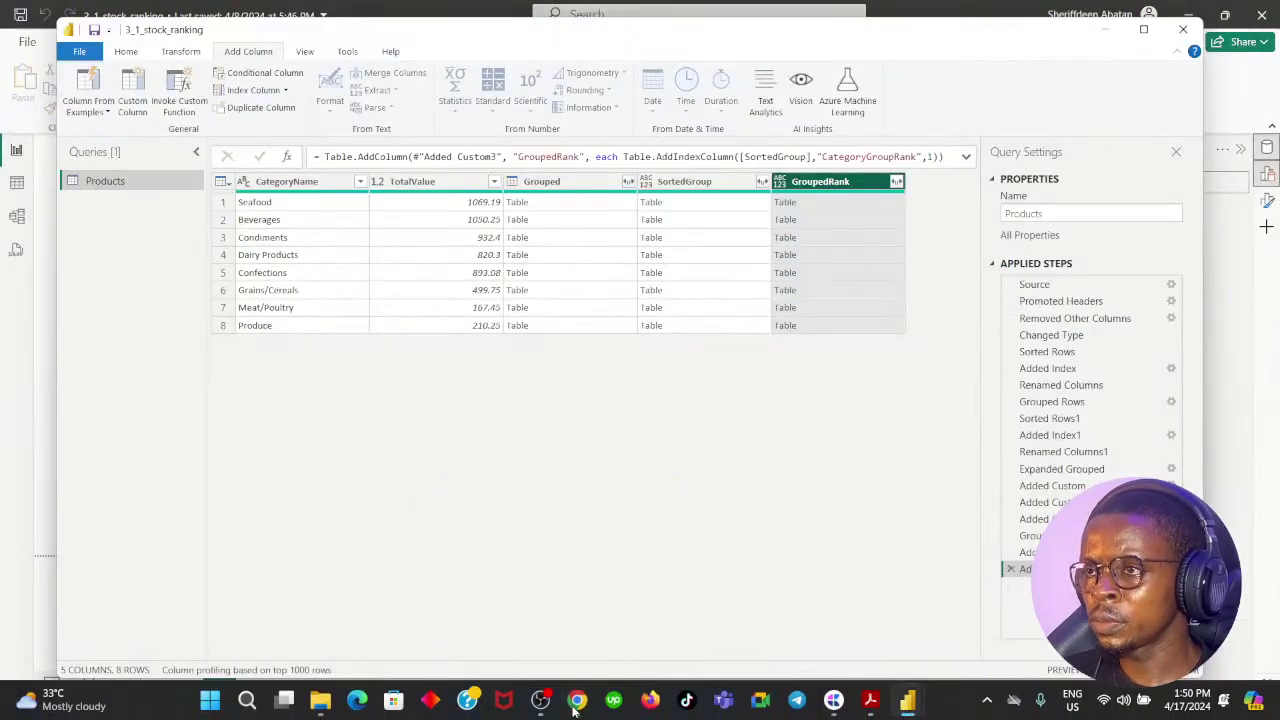
Remove the Grouped and SortedGroup columns from the Products query
{"action": "left_click", "coordinate": [557, 188]}
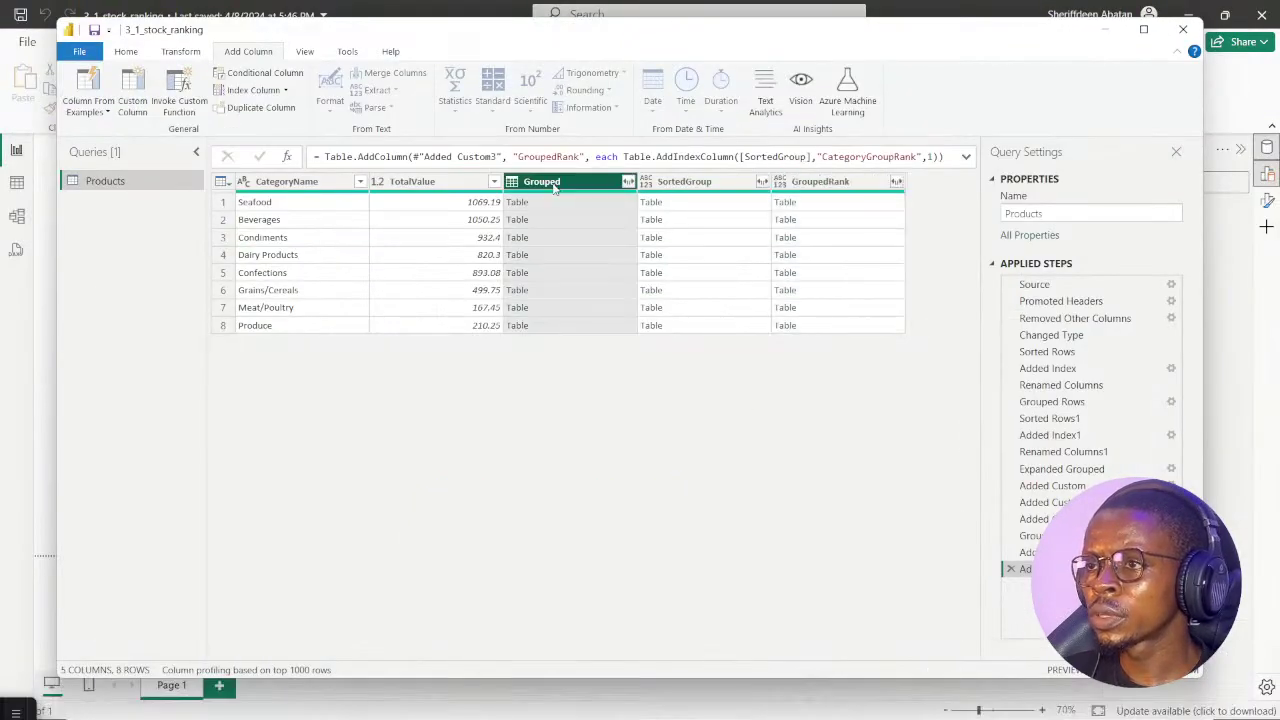
{"action": "left_click", "coordinate": [688, 183], "text": "ctrl"}
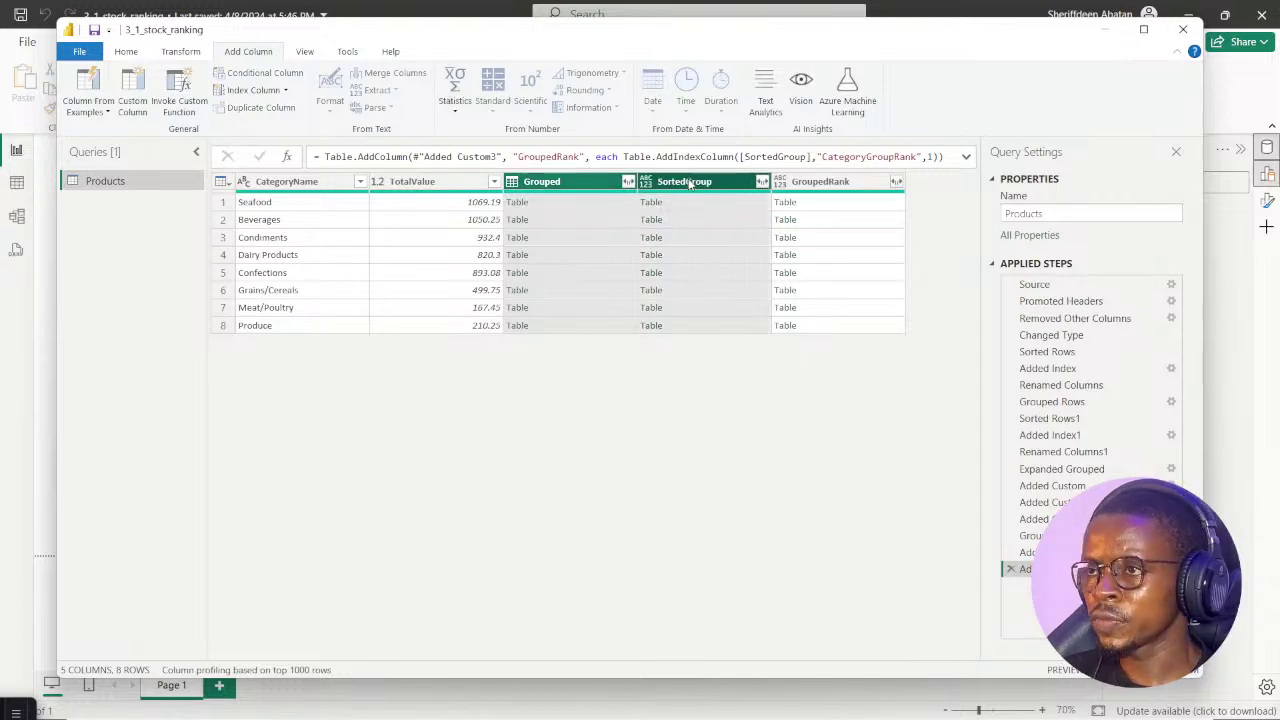
{"action": "right_click", "coordinate": [583, 189]}
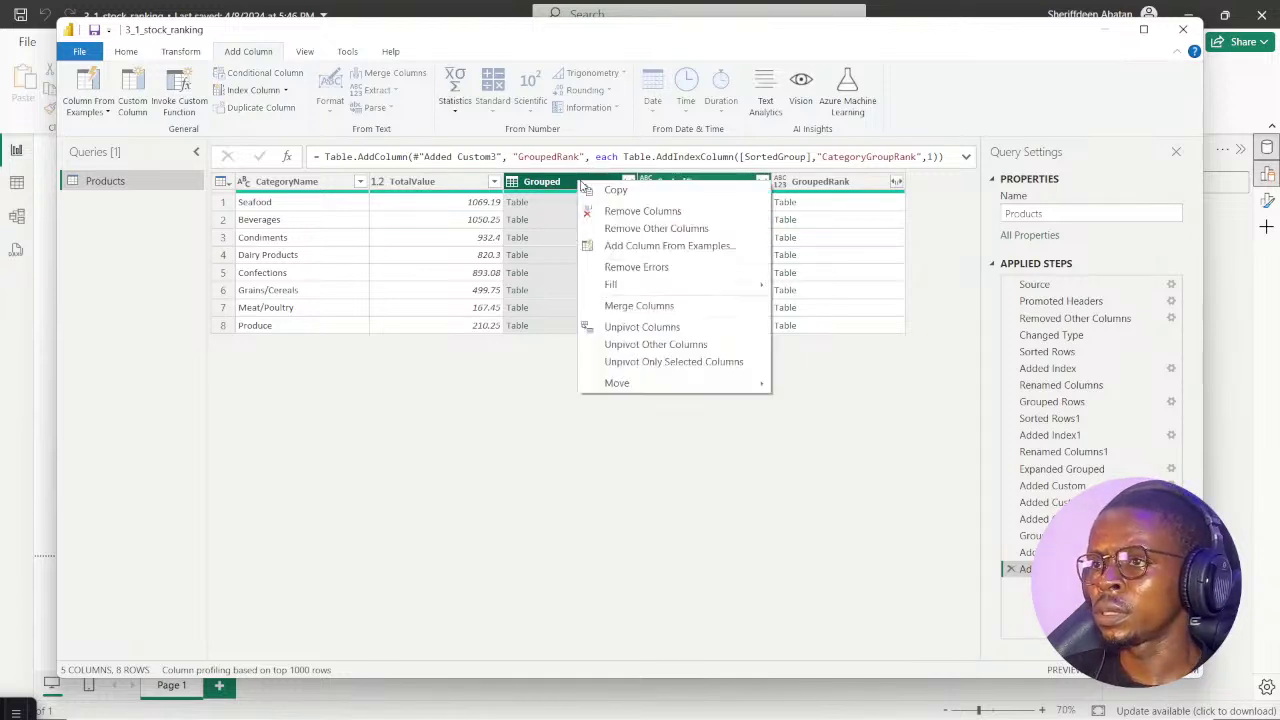
{"action": "left_click", "coordinate": [640, 211]}
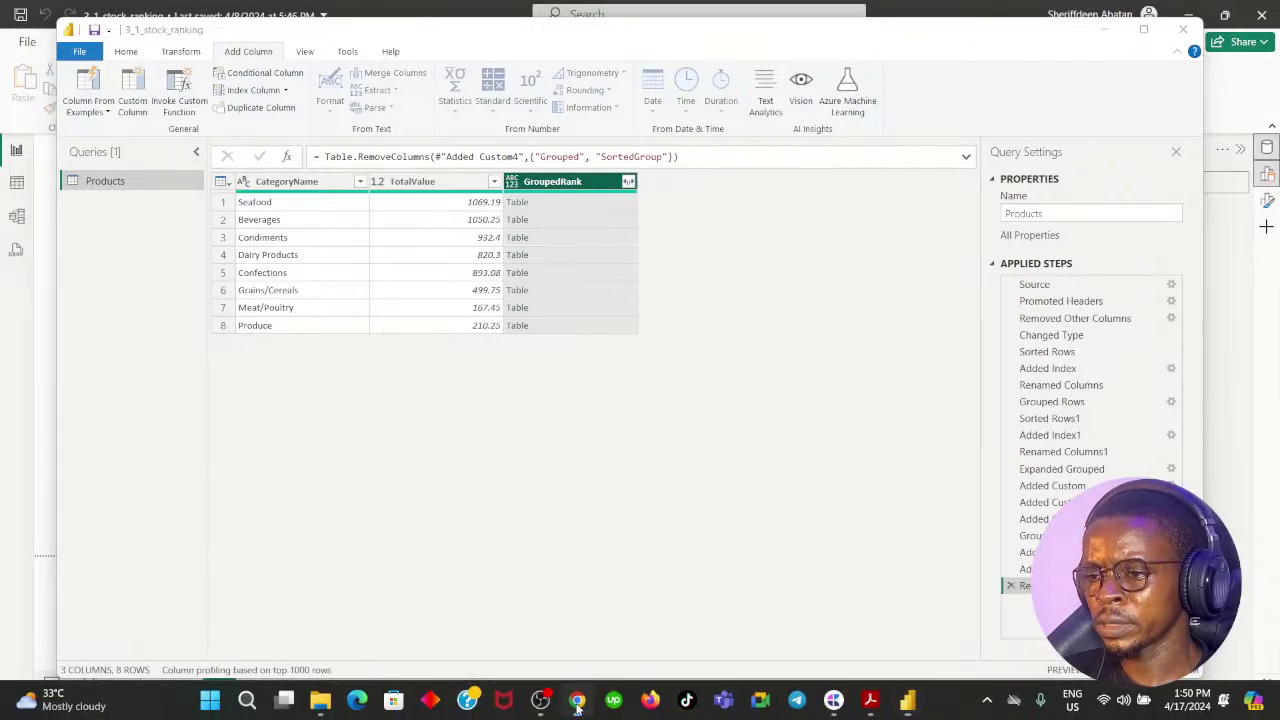
Advance the DataCamp exercise to instruction 6, read how to expand and filter the ranking, and return to Power Query
{"action": "left_click", "coordinate": [577, 705]}
{"action": "left_click", "coordinate": [676, 601]}
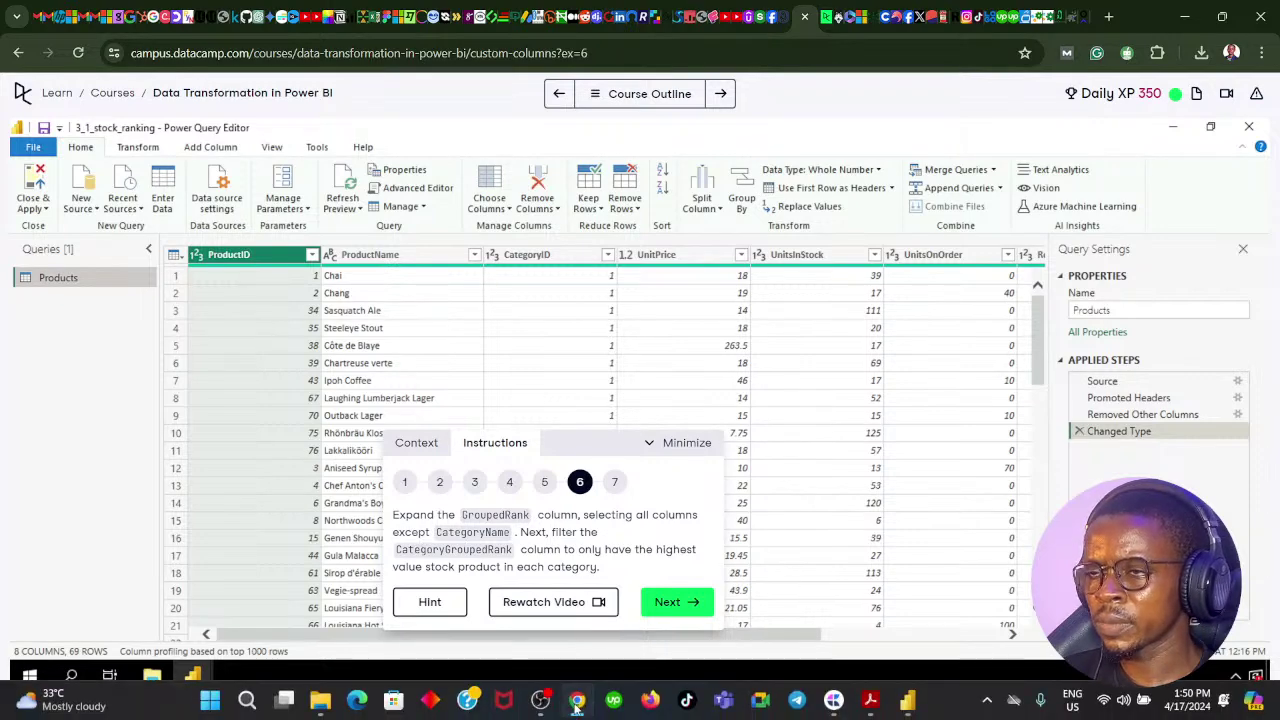
{"action": "left_click", "coordinate": [577, 705]}
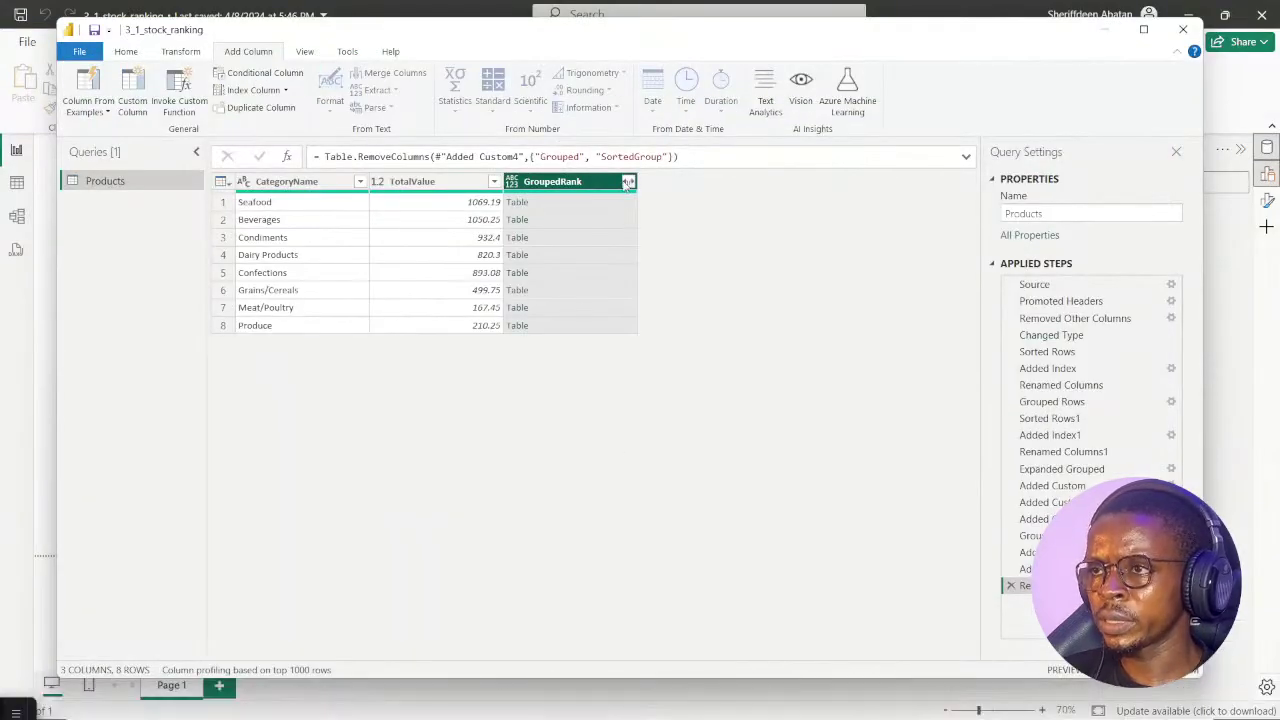
Expand the GroupedRank column with every field except CategoryName, rechecking instruction 6 in DataCamp before confirming
{"action": "left_click", "coordinate": [628, 182]}
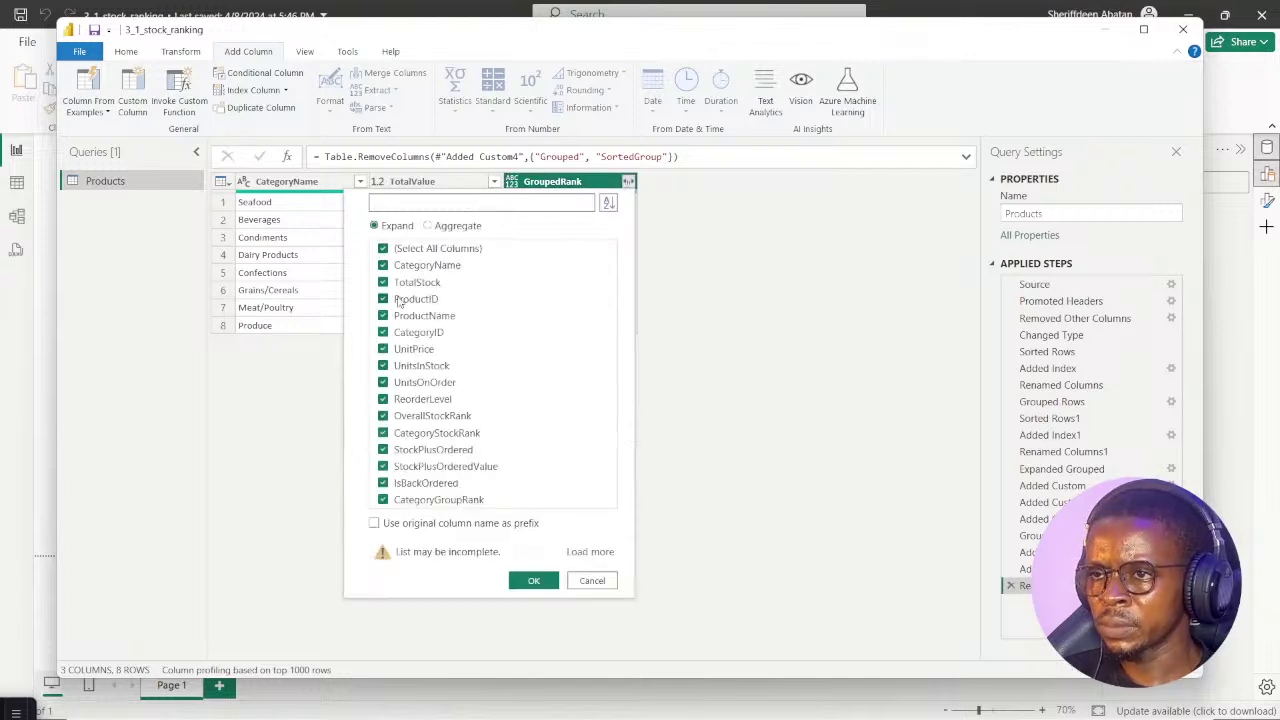
{"action": "left_click", "coordinate": [383, 265]}
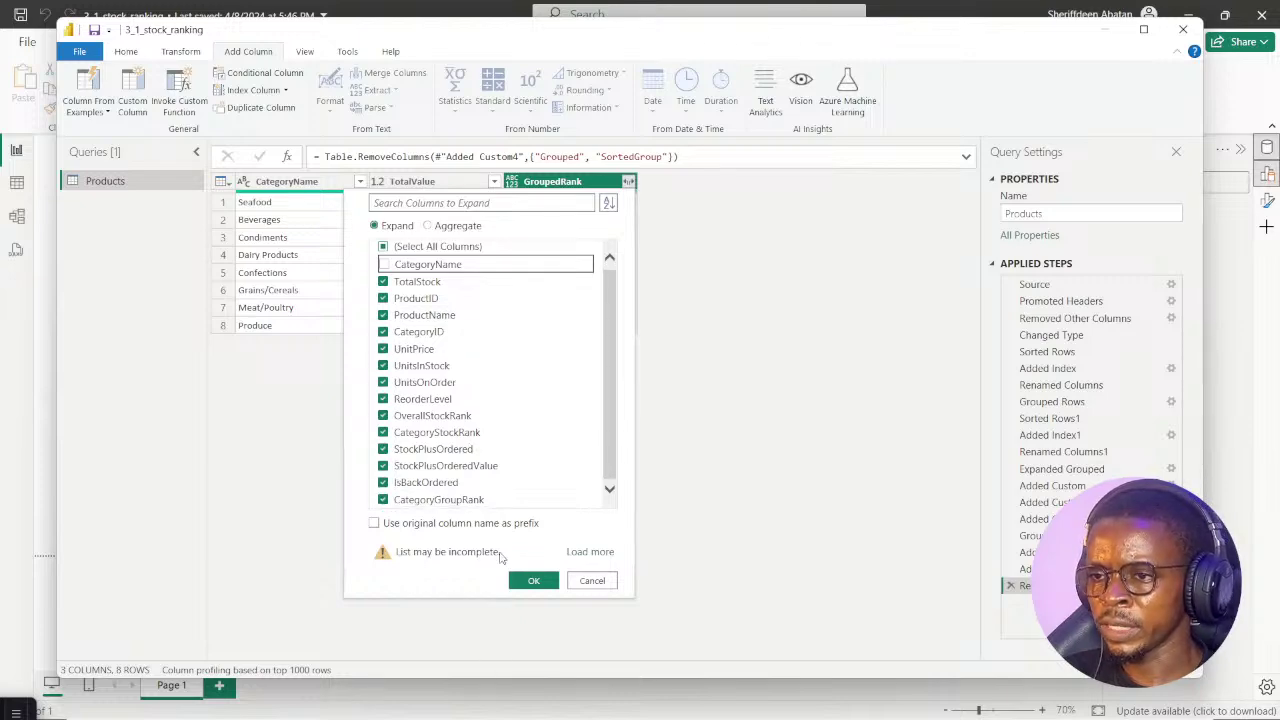
{"action": "left_click", "coordinate": [577, 700]}
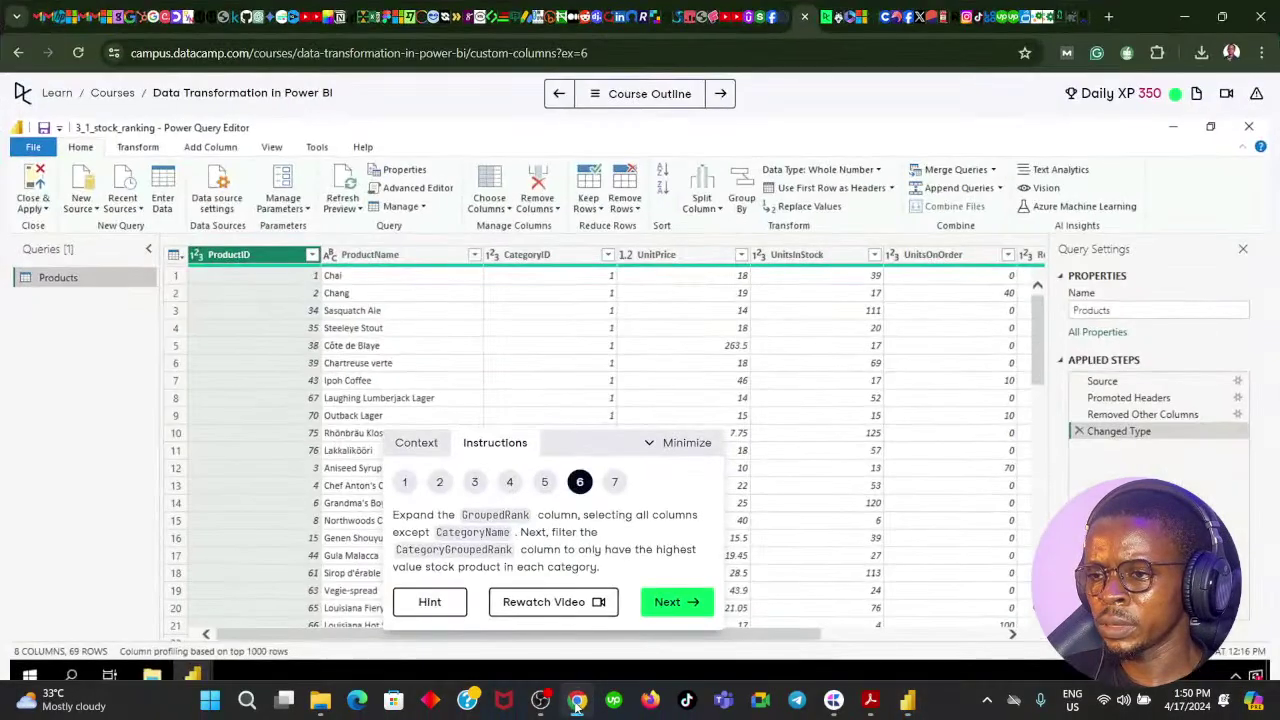
{"action": "left_click", "coordinate": [577, 700]}
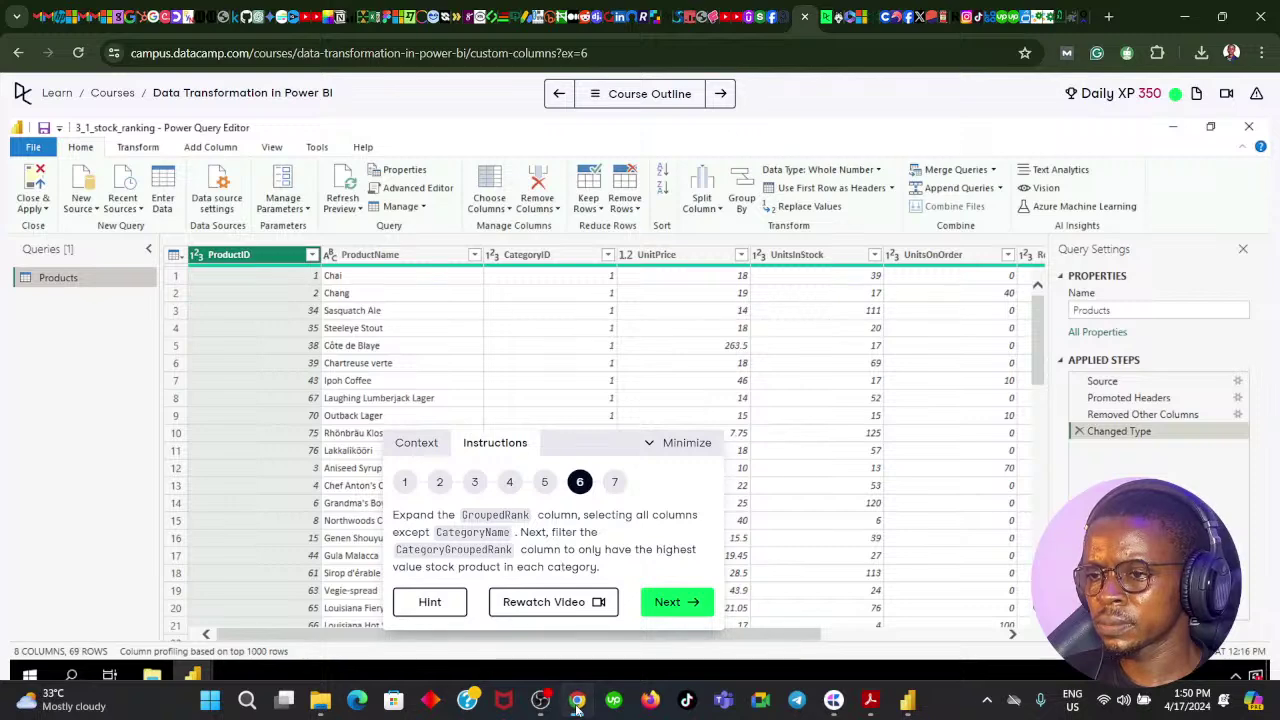
{"action": "left_click", "coordinate": [534, 582]}
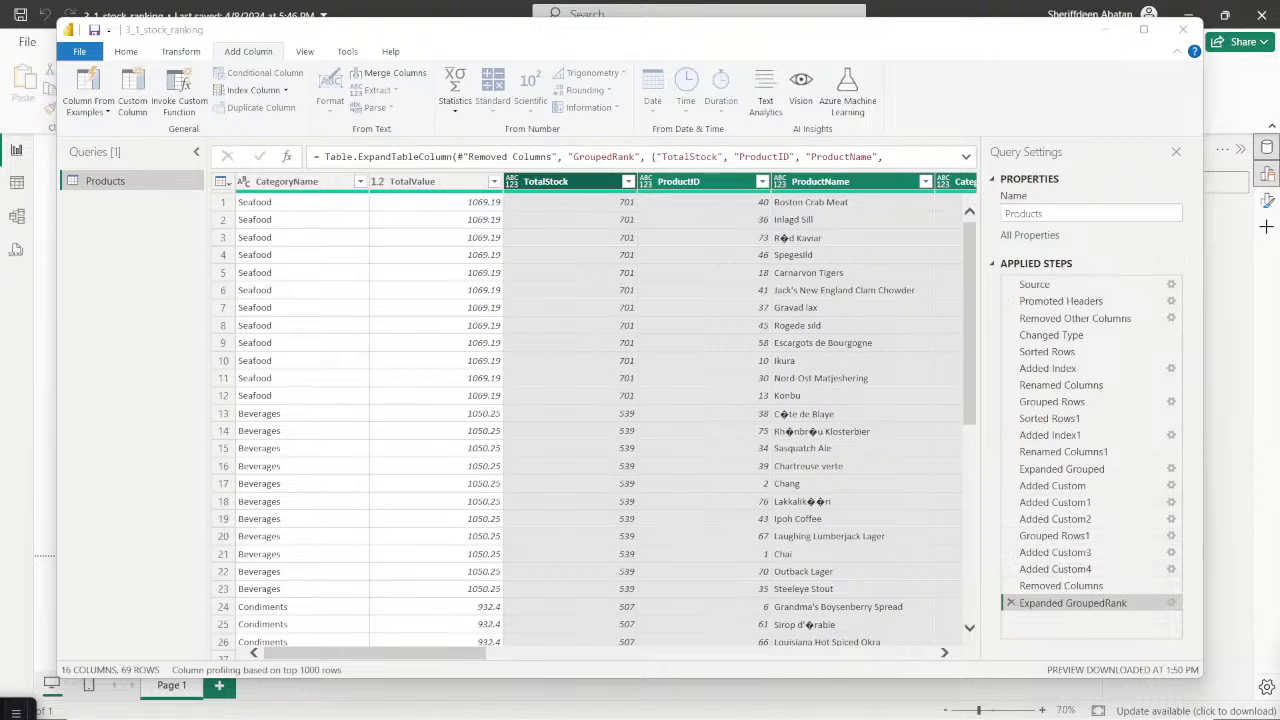
Reread the filter requirement in DataCamp's instruction 6 and examine the CategoryGroupRank column and its filter choices in Power Query
{"action": "left_click_drag", "start_coordinate": [407, 657], "coordinate": [470, 653]}
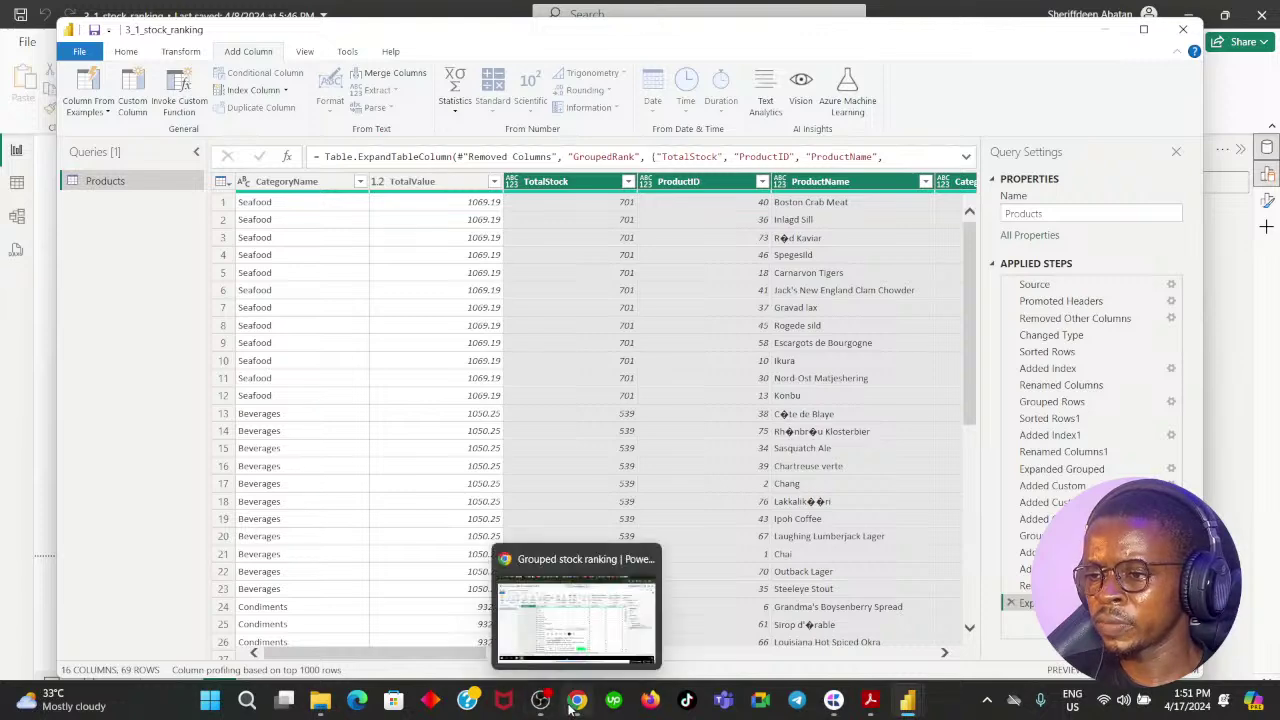
{"action": "left_click", "coordinate": [574, 703]}
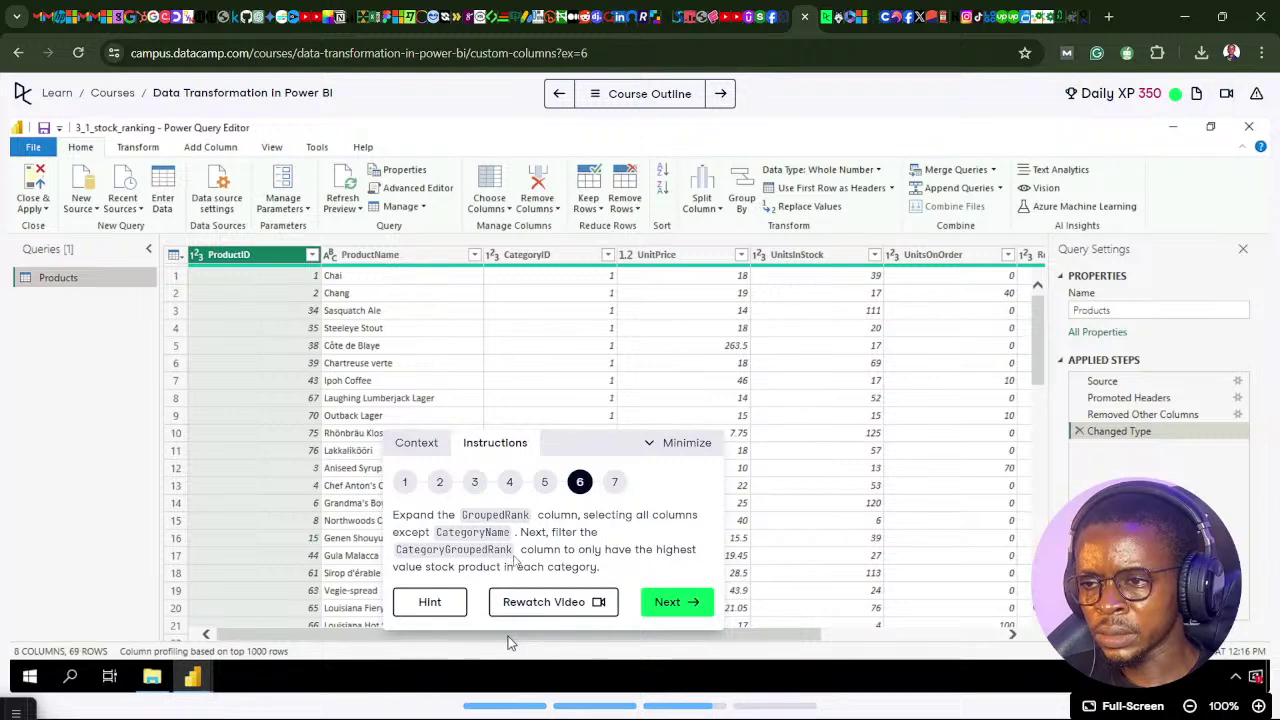
{"action": "left_click", "coordinate": [577, 700]}
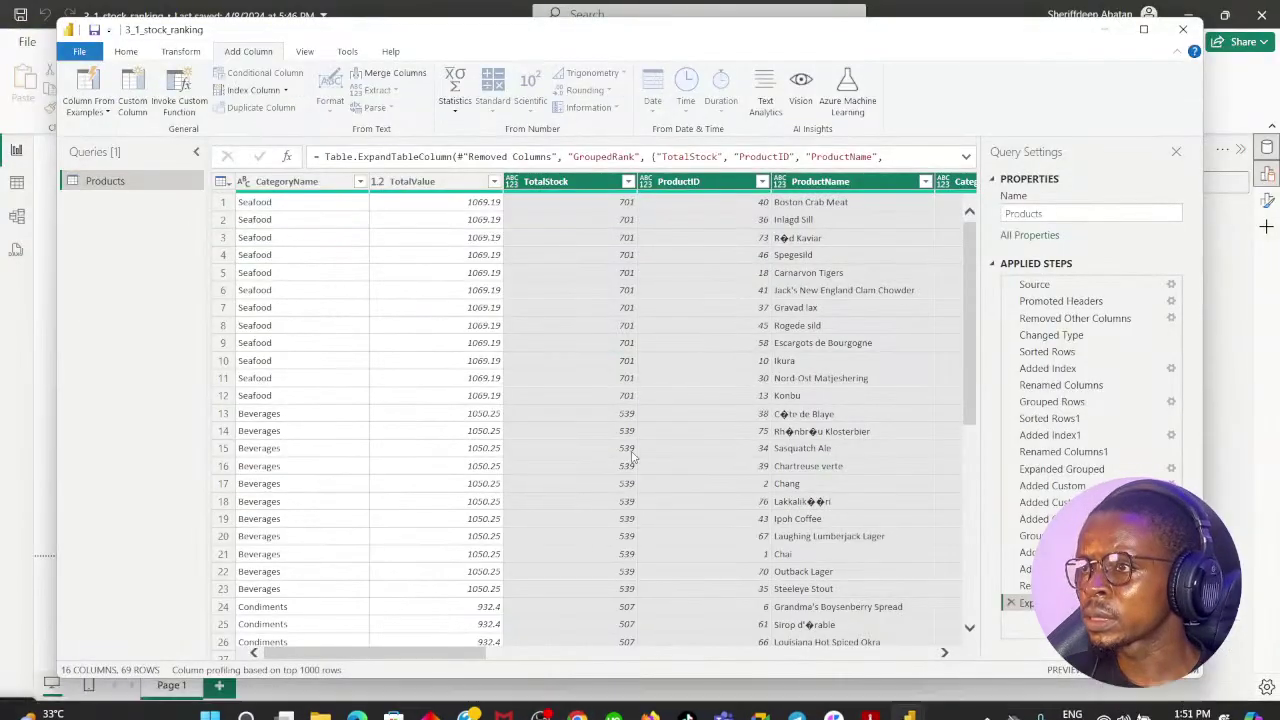
{"action": "left_click_drag", "start_coordinate": [410, 655], "coordinate": [911, 668]}
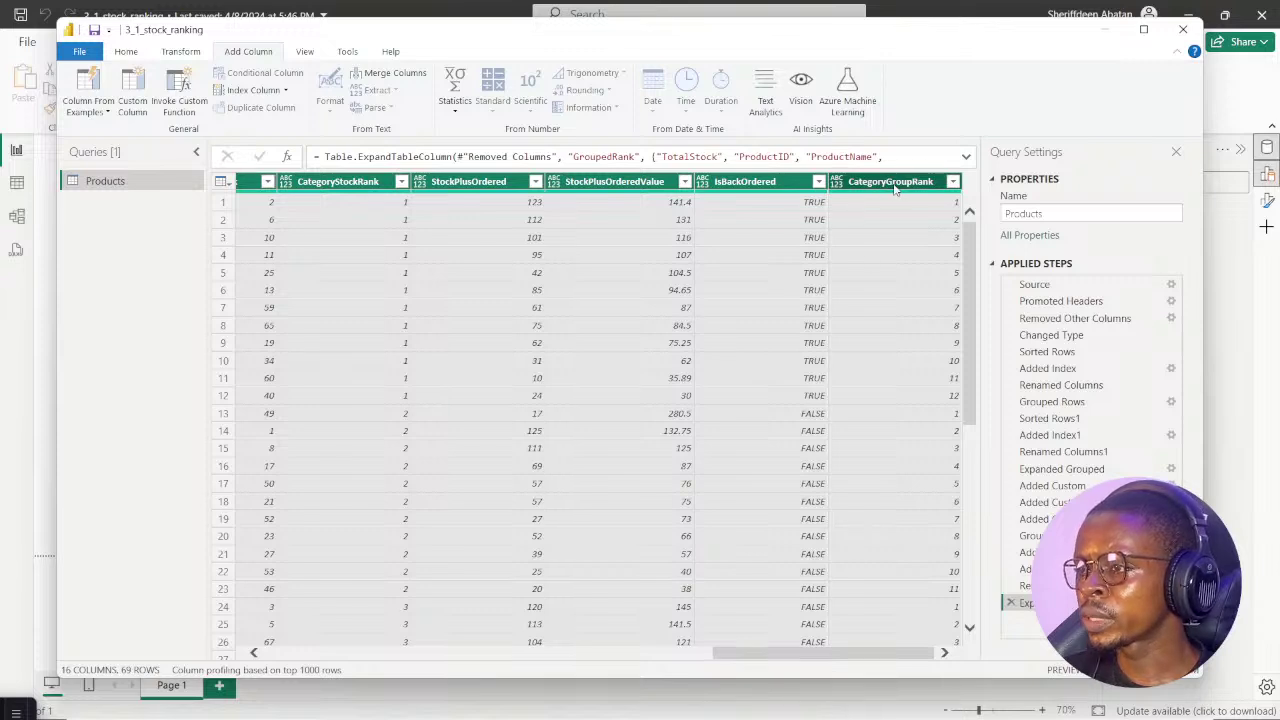
{"action": "left_click", "coordinate": [952, 181]}
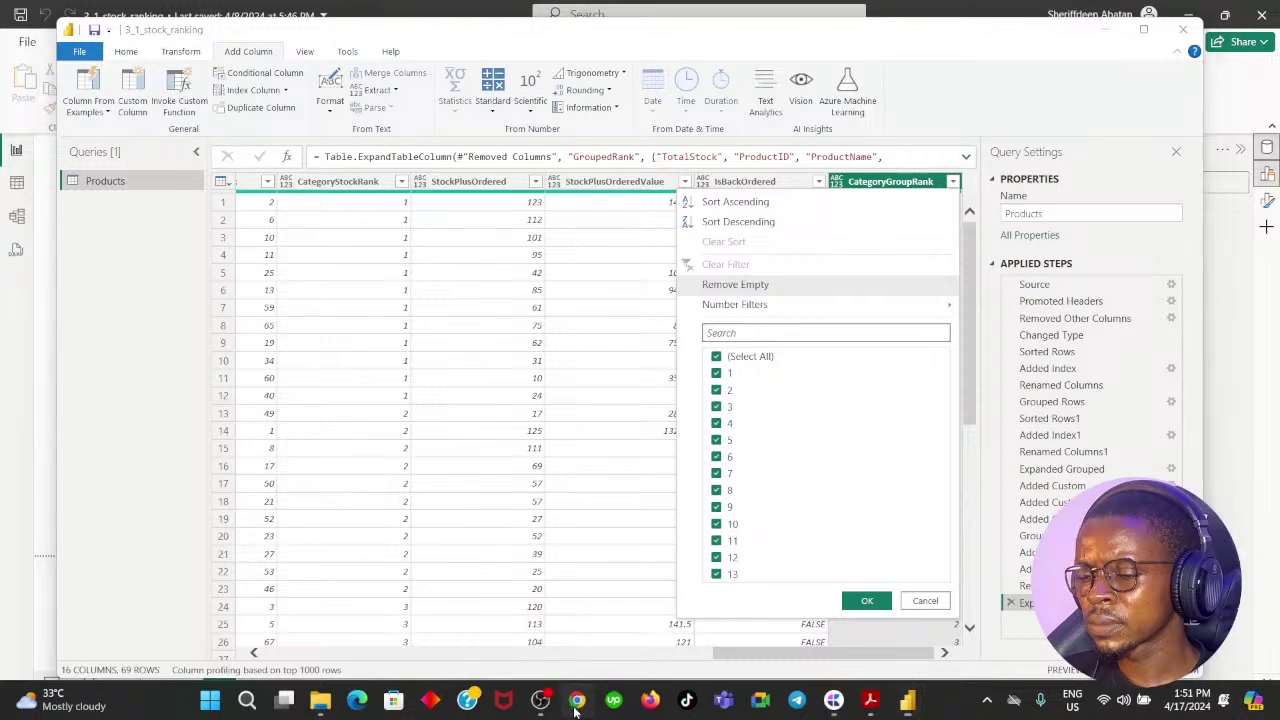
{"action": "left_click", "coordinate": [577, 700]}
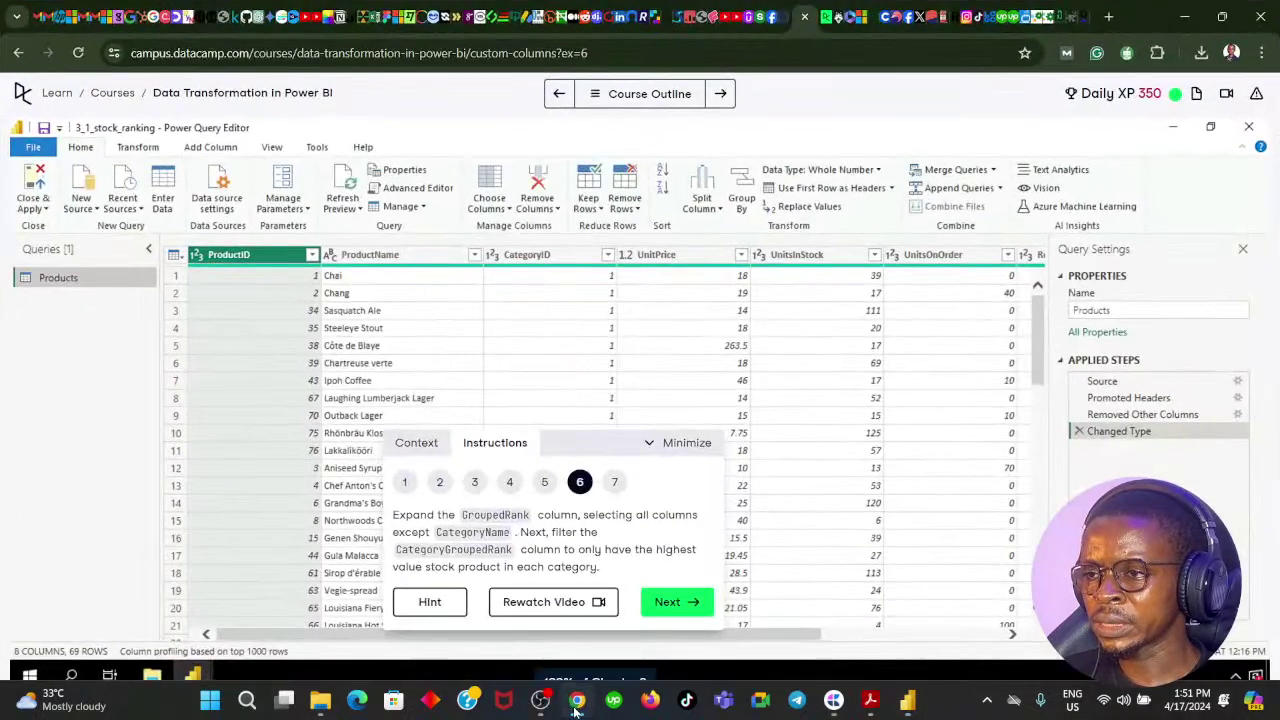
{"action": "left_click", "coordinate": [577, 700]}
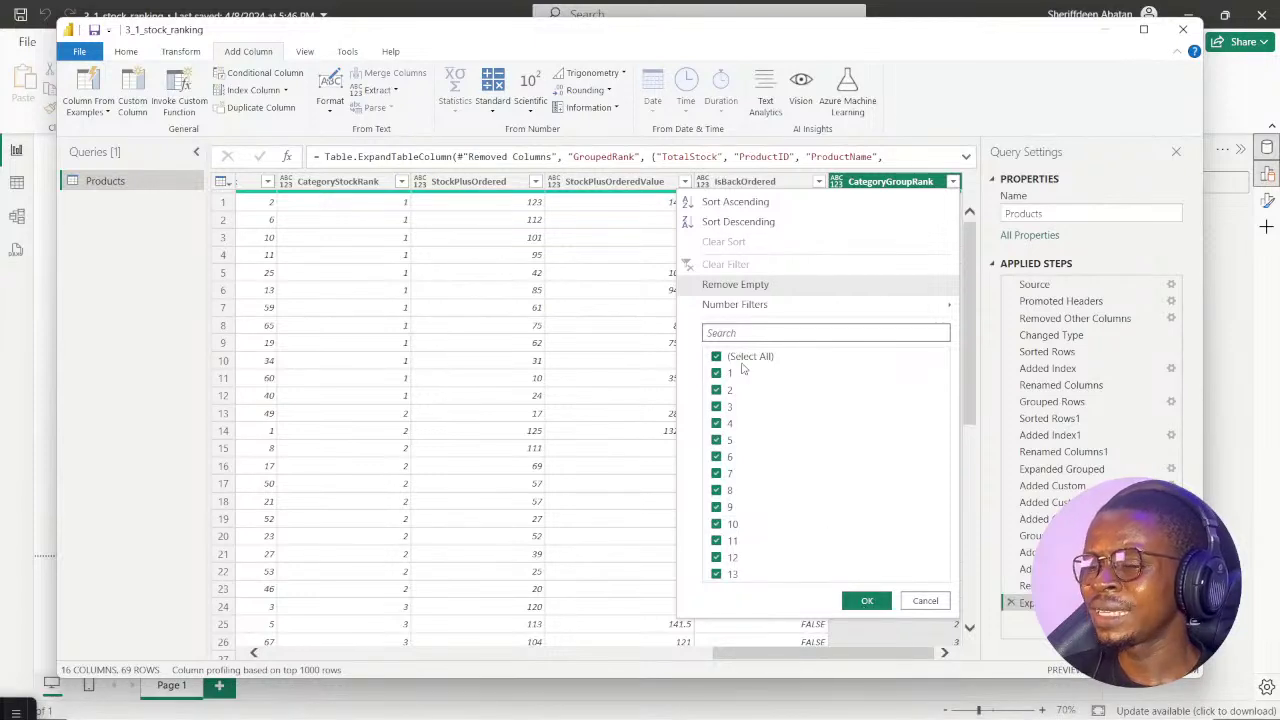
{"action": "left_click", "coordinate": [953, 182]}
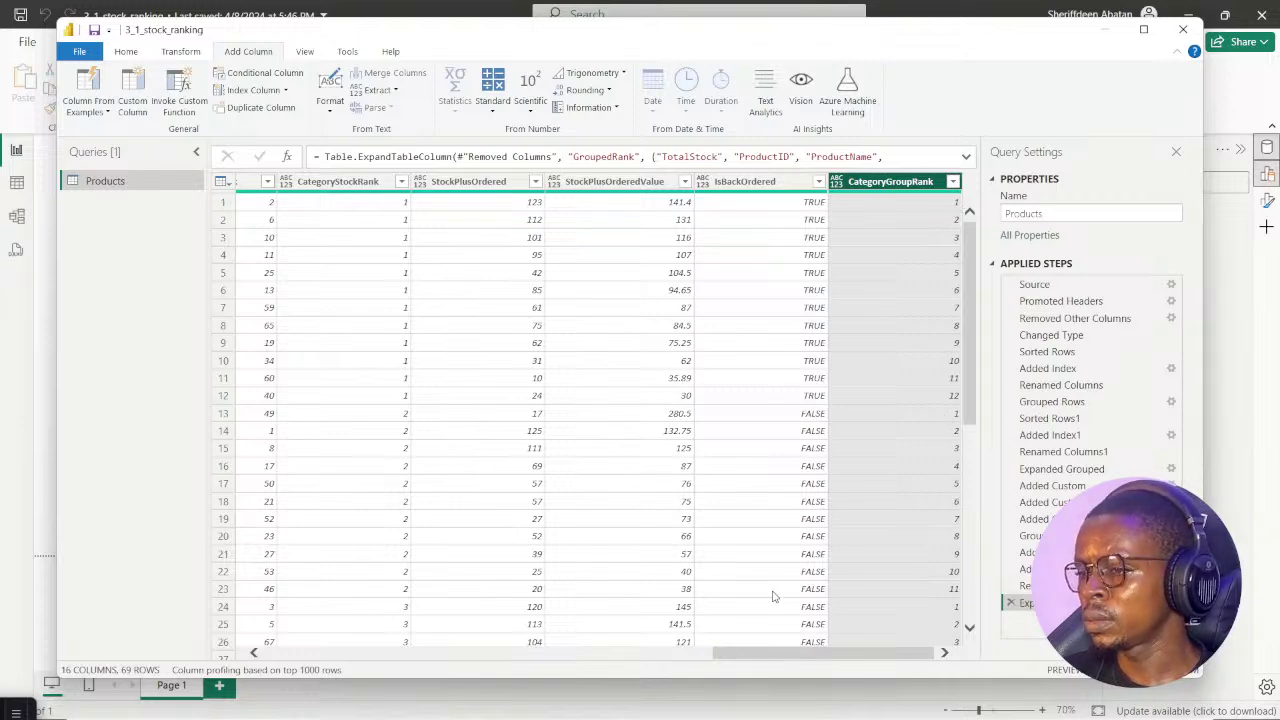
{"action": "left_click_drag", "start_coordinate": [758, 657], "coordinate": [893, 482]}
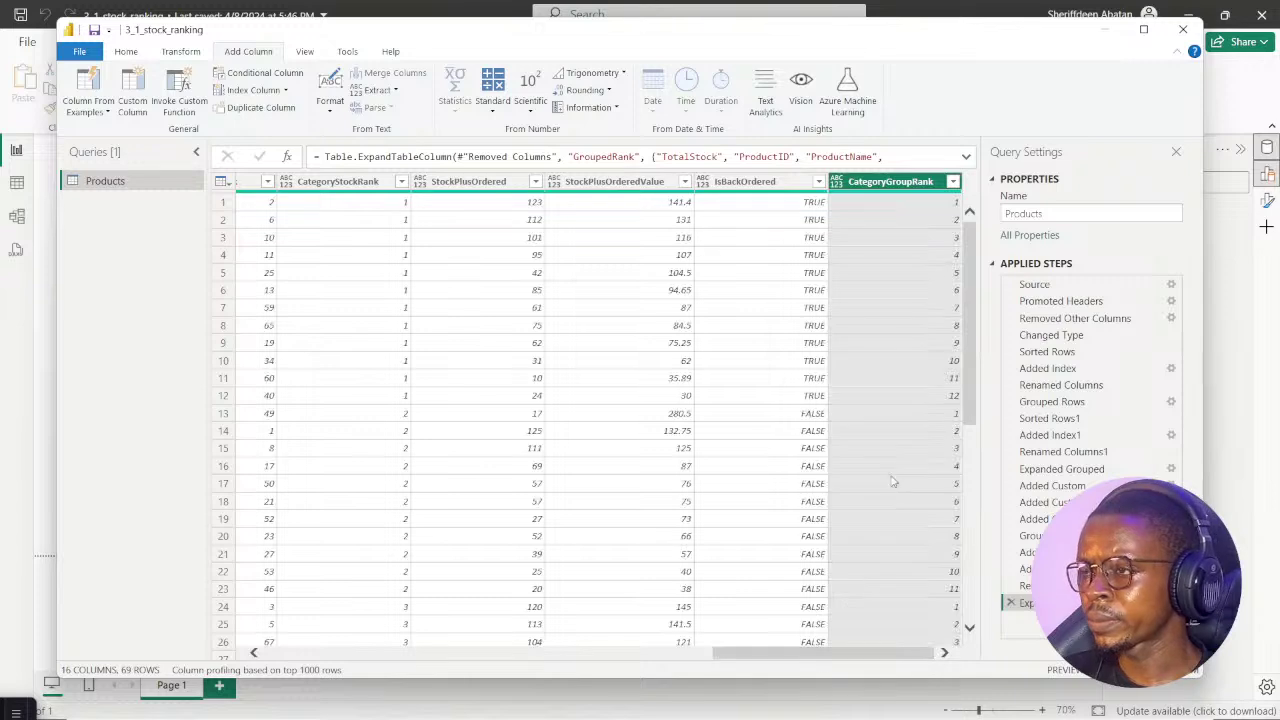
Filter the CategoryGroupRank column to keep only the rows with rank 1
{"action": "left_click", "coordinate": [953, 181]}
{"action": "left_click", "coordinate": [717, 358]}
{"action": "left_click", "coordinate": [717, 373]}
{"action": "left_click", "coordinate": [853, 602]}
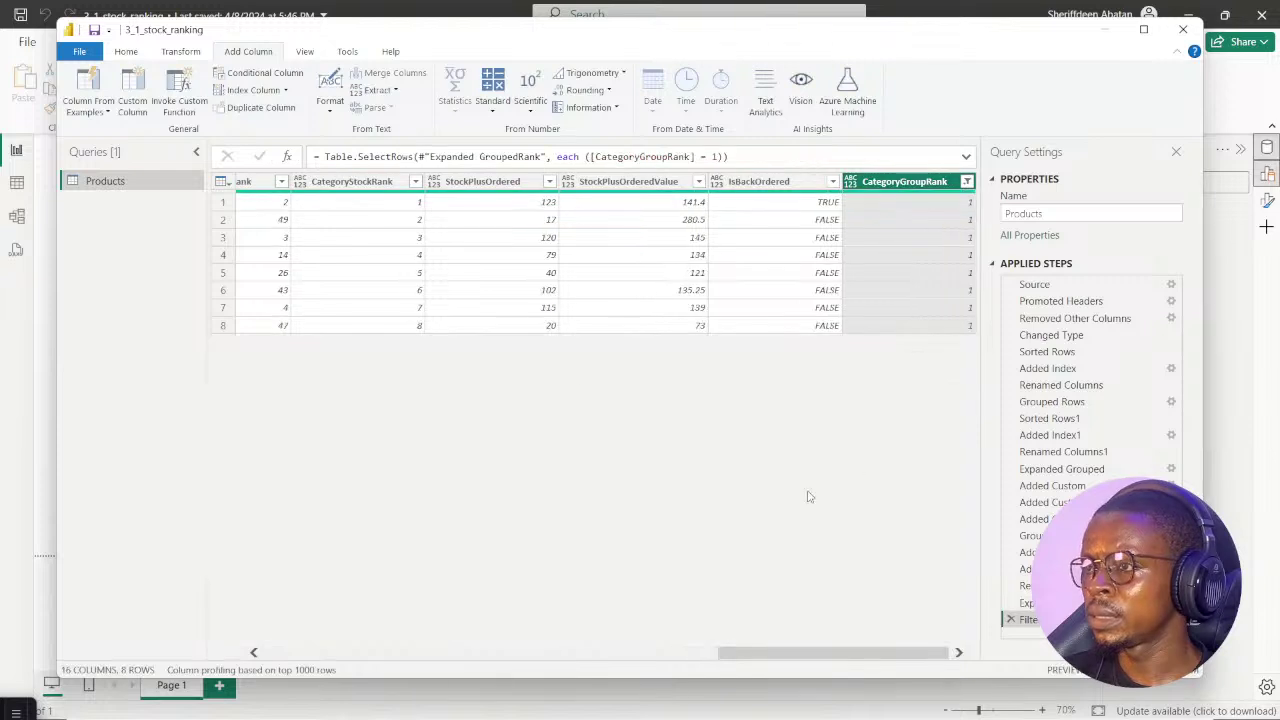
{"action": "left_click_drag", "start_coordinate": [772, 657], "coordinate": [929, 620]}
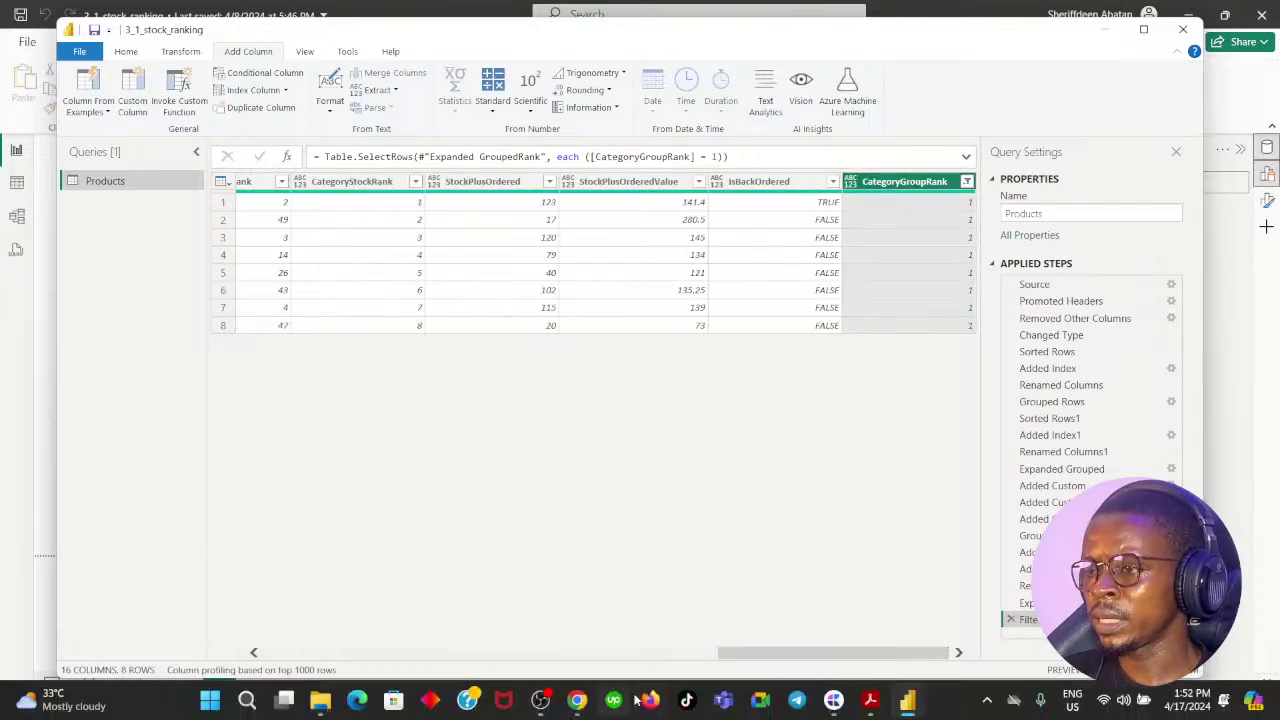
Check the Beverages row in Power Query against DataCamp's question 7 and submit Côte de Blaye as the highest valued stock
{"action": "left_click", "coordinate": [577, 700]}
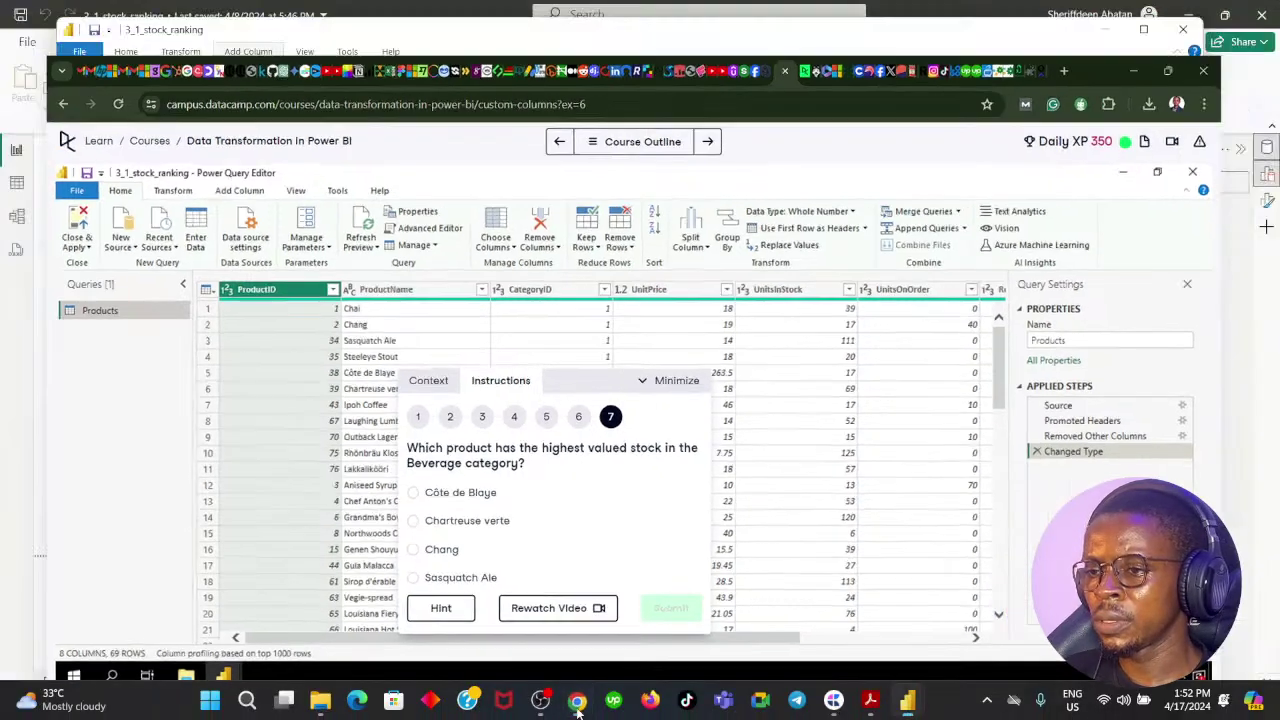
{"action": "left_click", "coordinate": [577, 703]}
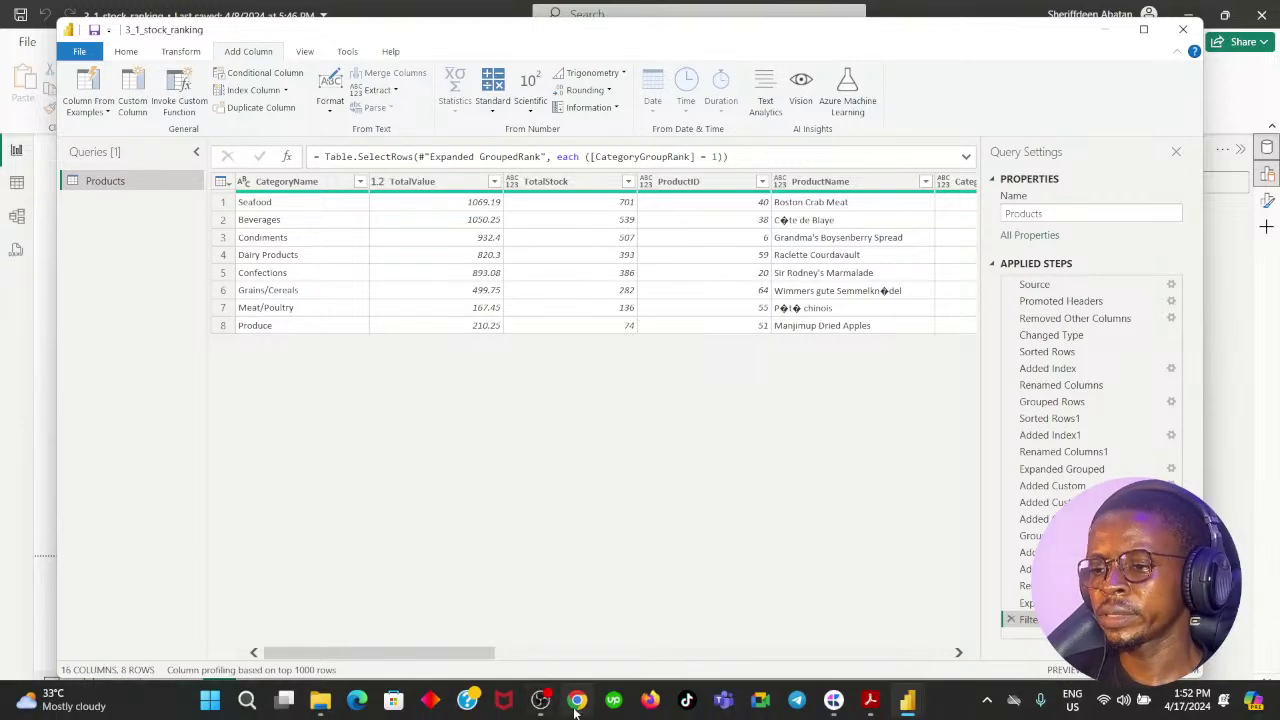
{"action": "left_click", "coordinate": [577, 703]}
{"action": "left_click", "coordinate": [410, 478]}
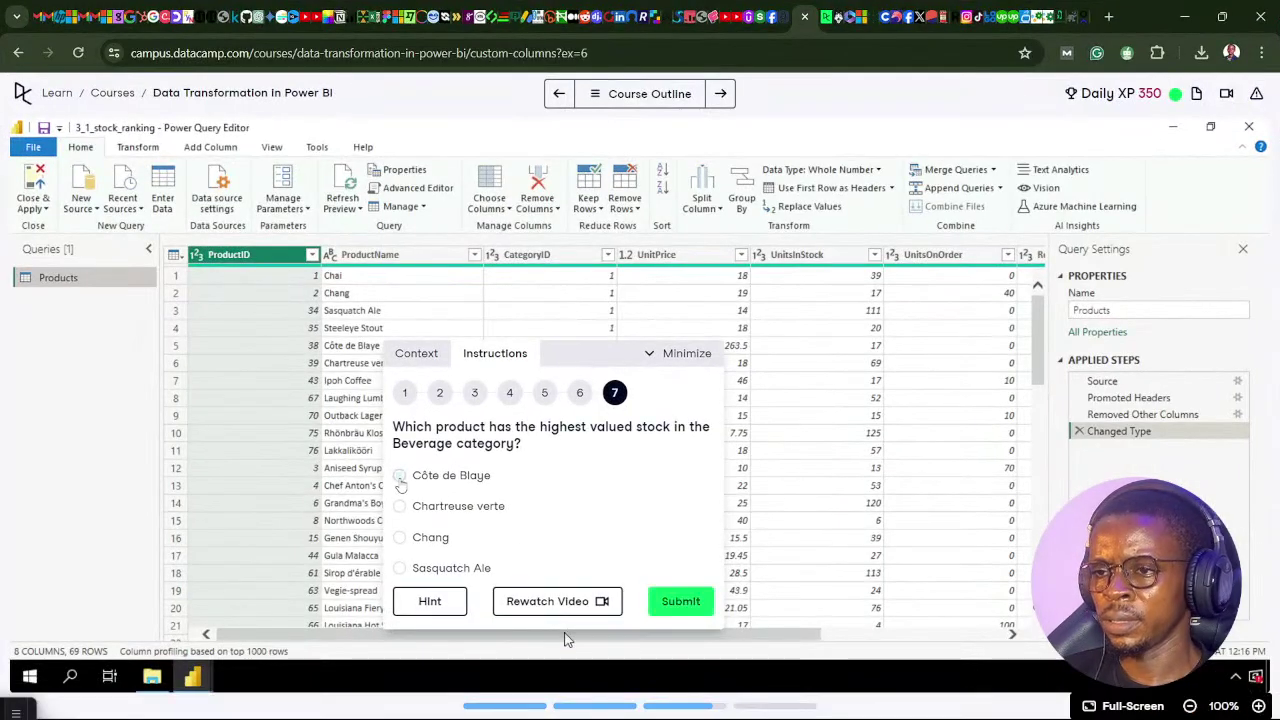
{"action": "left_click", "coordinate": [688, 603]}
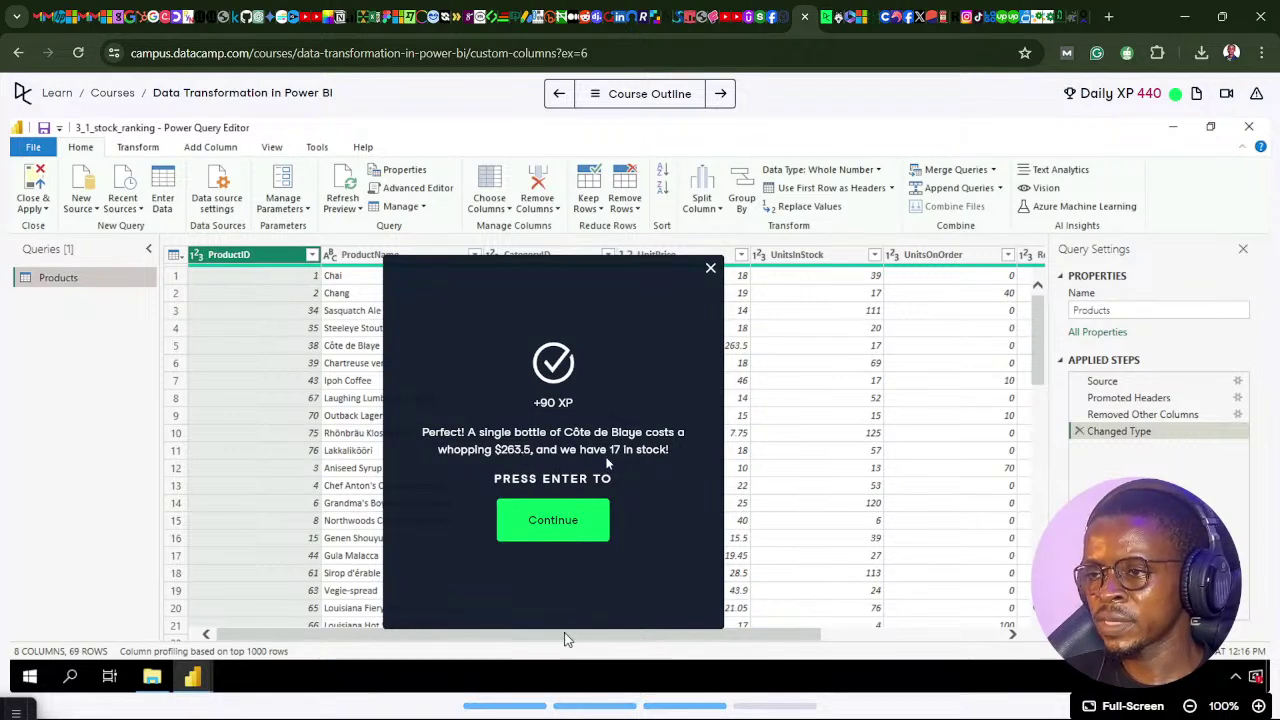
Look up Côte de Blaye's UnitPrice and UnitsInStock values in the filtered Power Query table
{"action": "left_click", "coordinate": [577, 700]}
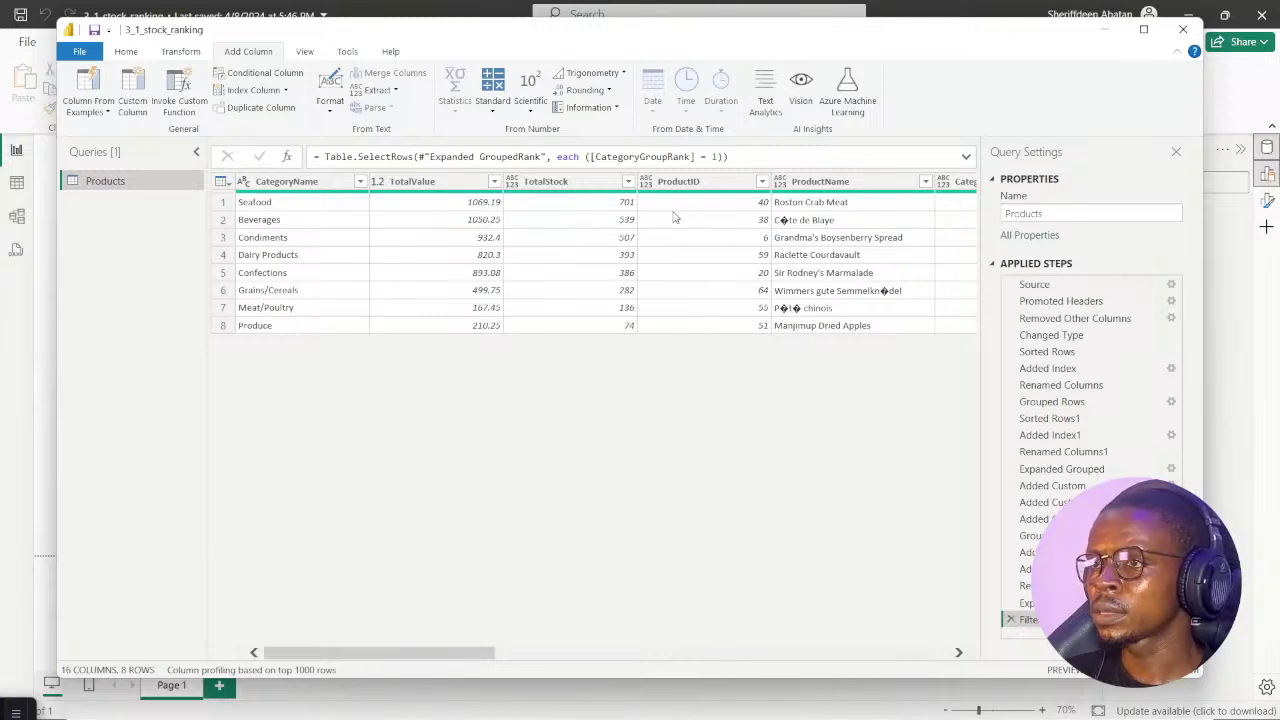
{"action": "left_click_drag", "start_coordinate": [405, 658], "coordinate": [549, 677]}
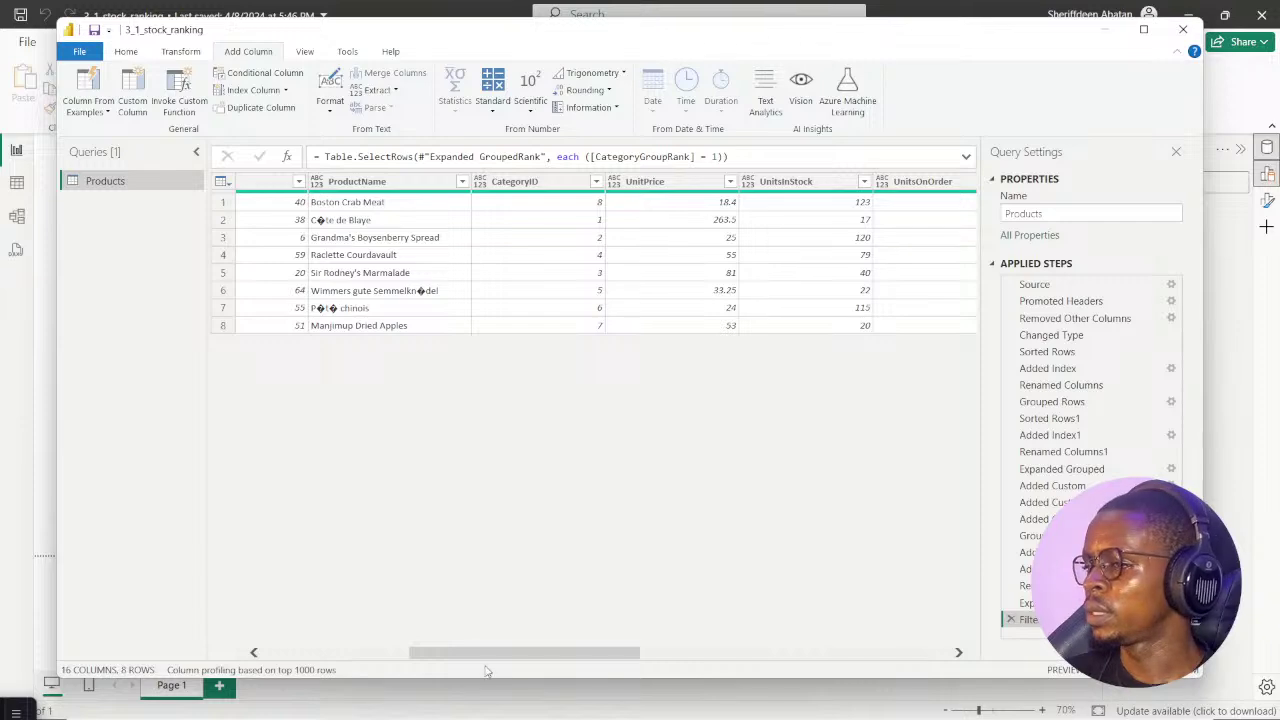
Return to DataCamp, continue past the completed exercise and dismiss the Chapter 3 rating request
{"action": "left_click", "coordinate": [577, 700]}
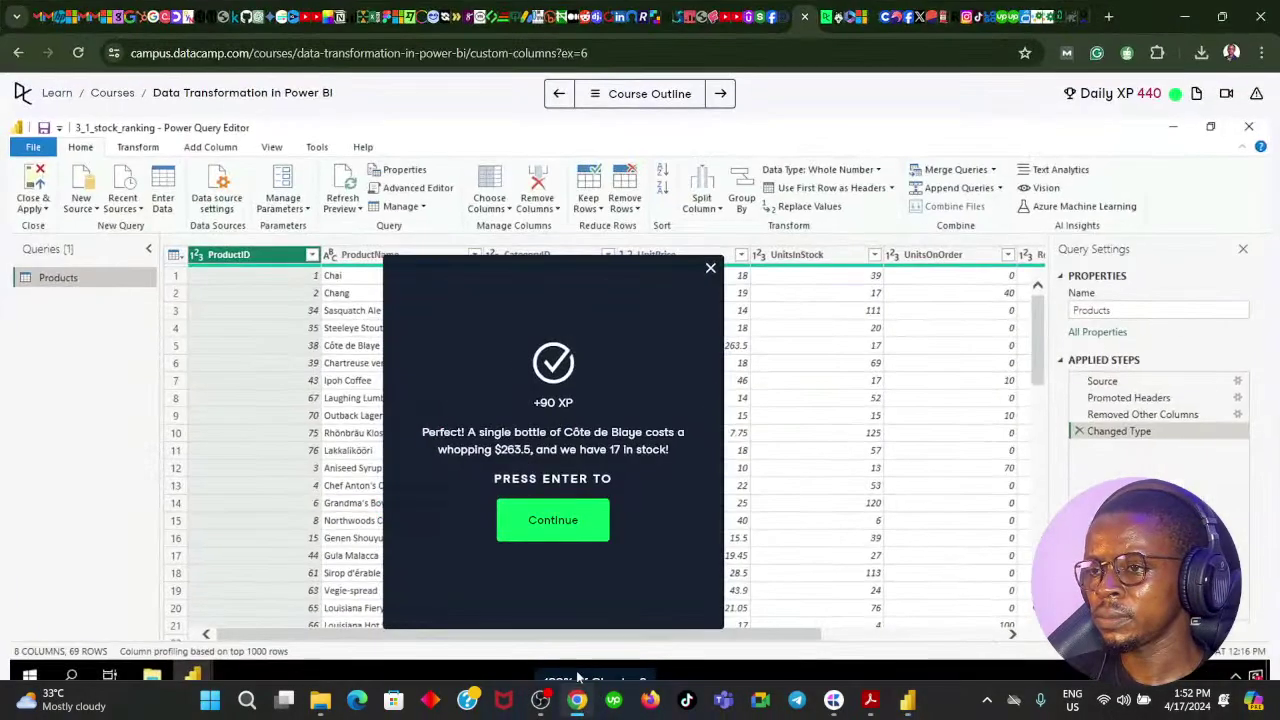
{"action": "left_click", "coordinate": [567, 536]}
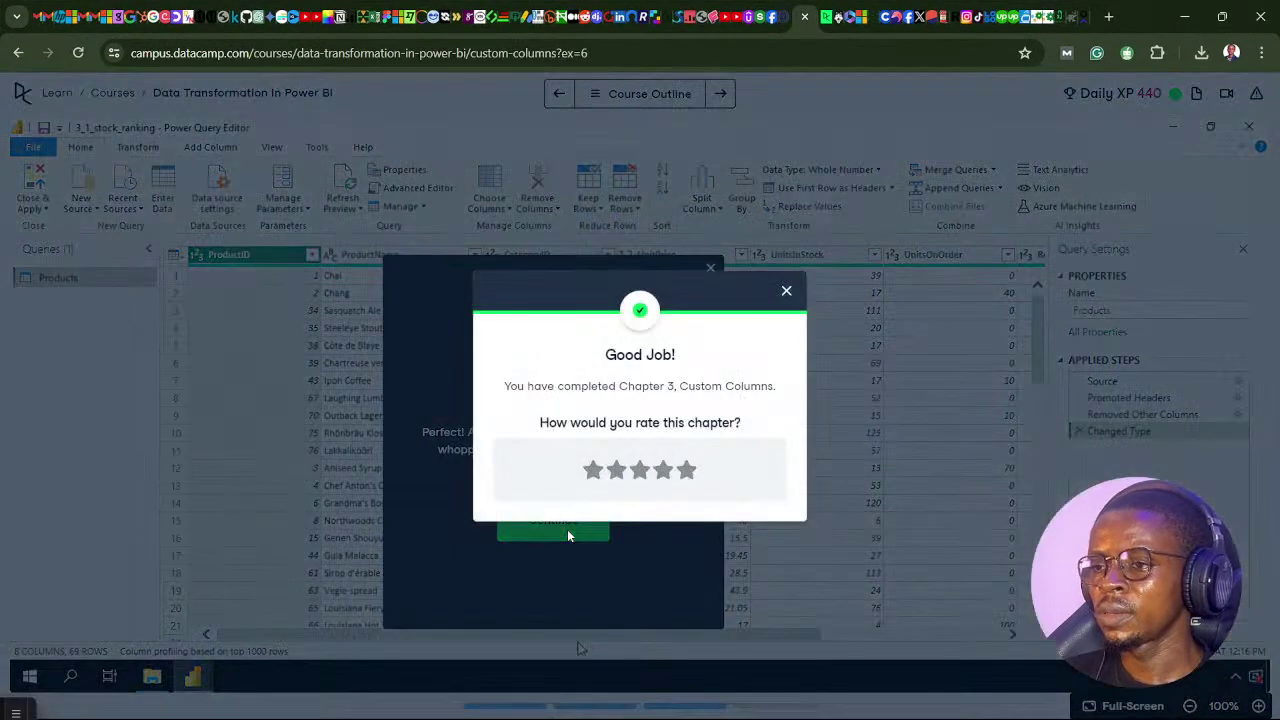
{"action": "left_click", "coordinate": [786, 293]}
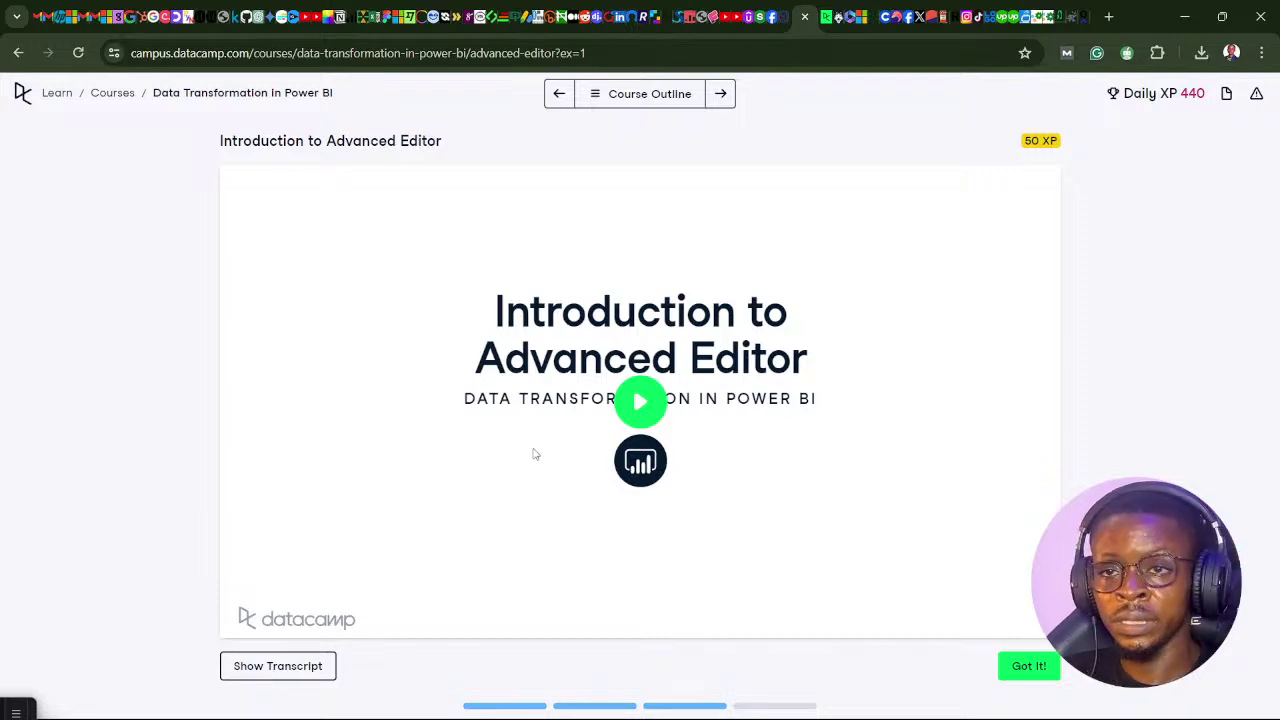
Review the course outline's chapter progress and the Advanced Editor lessons, and close the outline
{"action": "left_click", "coordinate": [596, 103]}
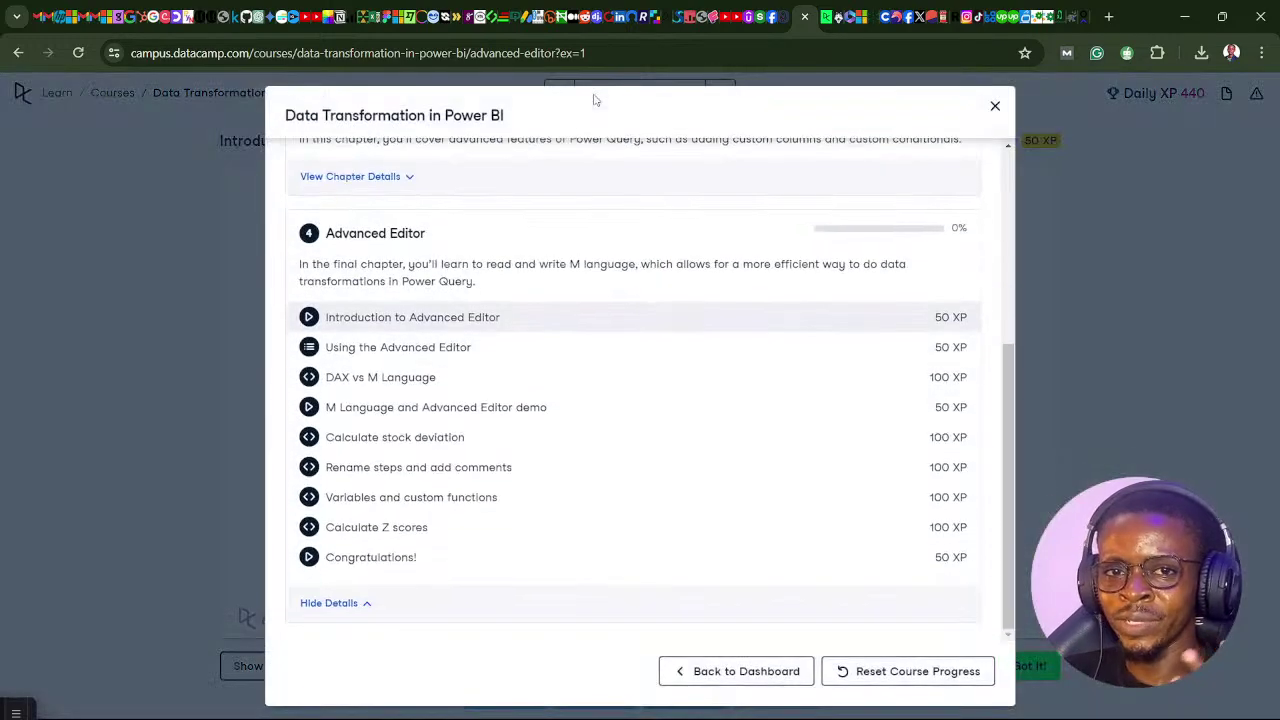
{"action": "scroll", "coordinate": [440, 283], "scroll_direction": "up", "scroll_amount": 2}
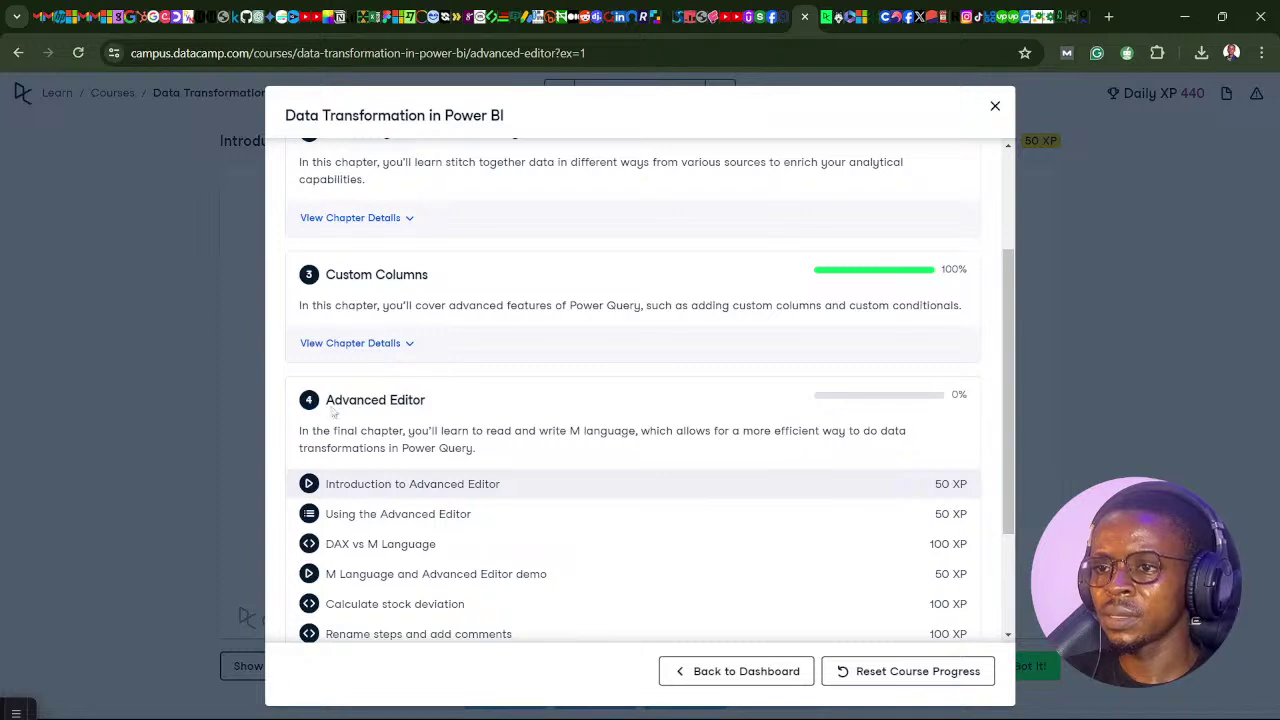
{"action": "scroll", "coordinate": [430, 400], "scroll_direction": "down", "scroll_amount": 2}
{"action": "left_click", "coordinate": [995, 106]}
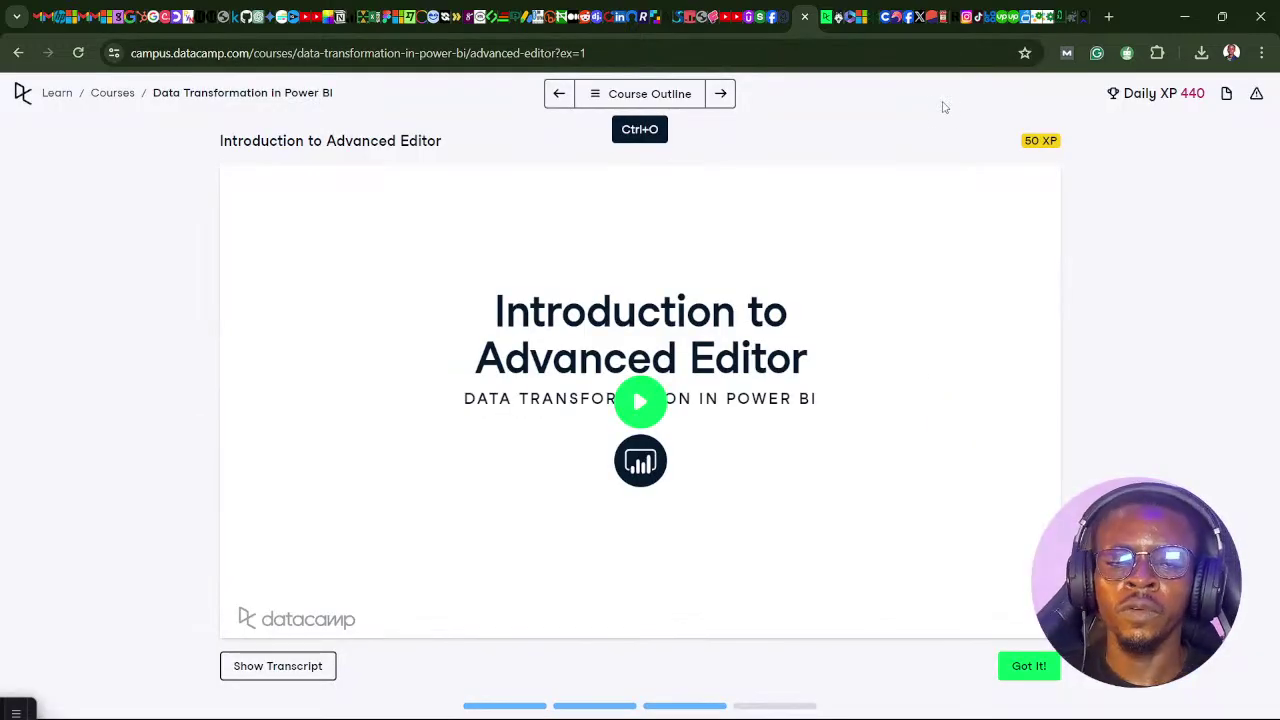
Leave the Introduction to Advanced Editor lesson for DataCamp's Learn page
{"action": "left_click", "coordinate": [53, 98]}
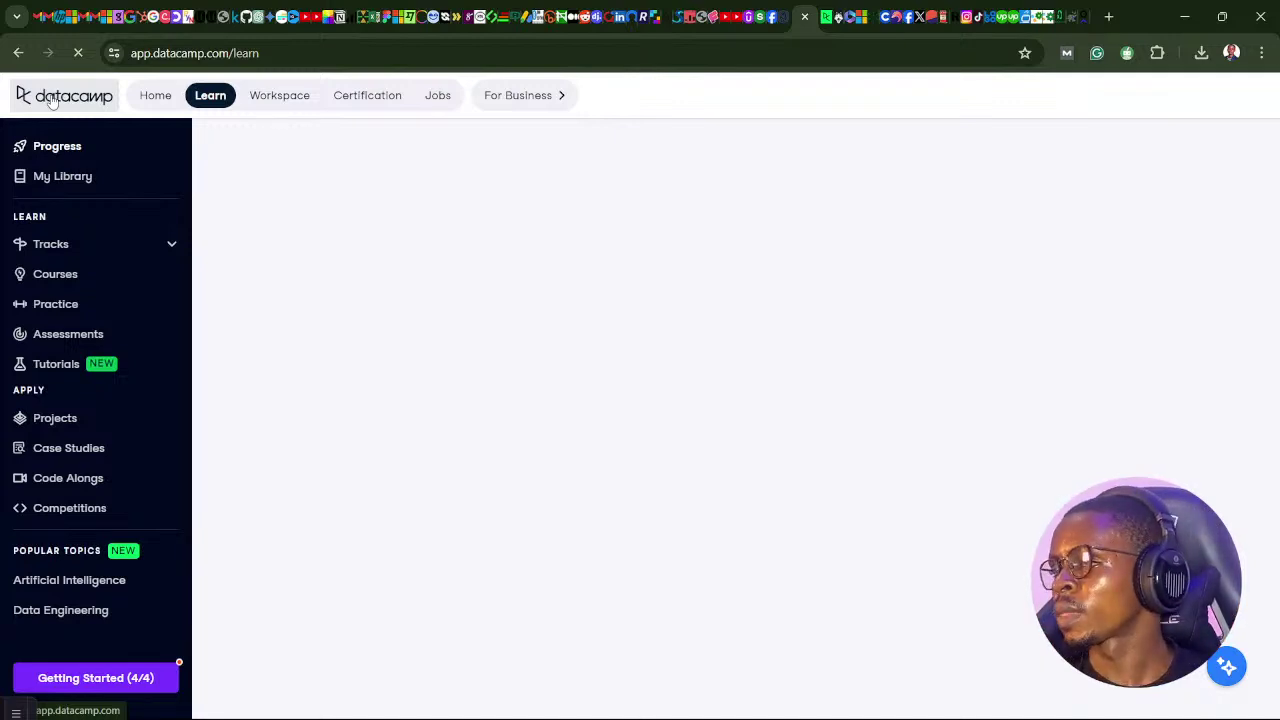
{"action": "mouse_move", "coordinate": [1108, 708]}
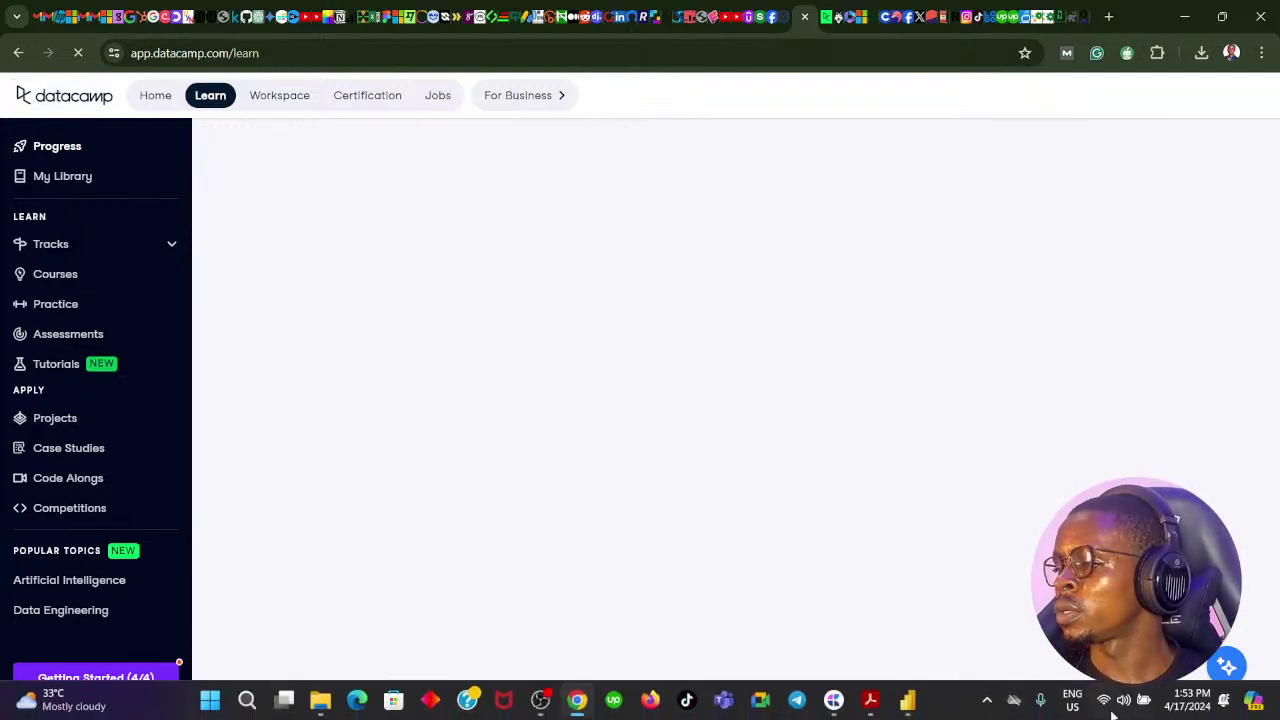